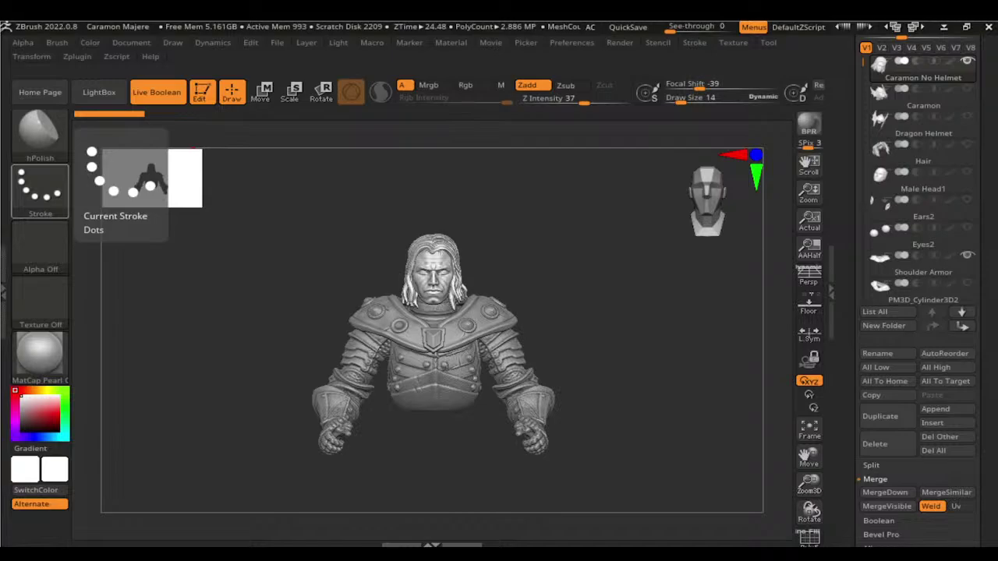
Step: Append a Sphere3D subtool and move it up above the character bust
click(921, 411)
click(332, 351)
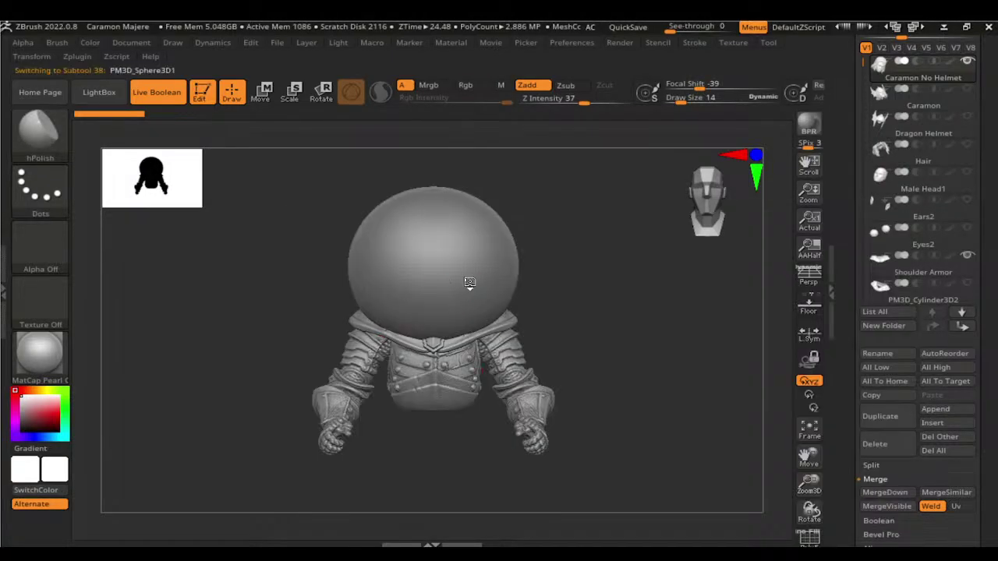
key(w)
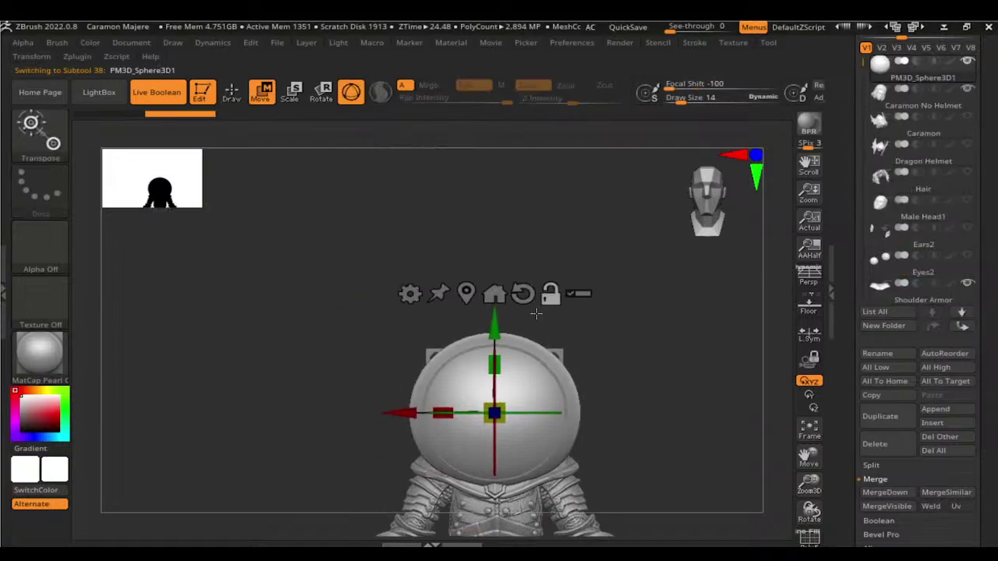
drag(491, 364, 496, 209)
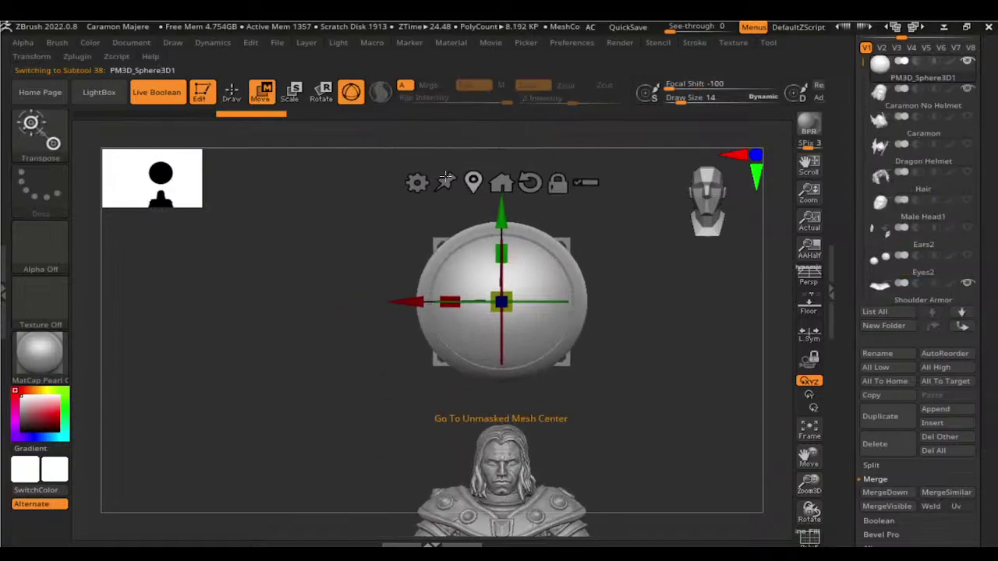
Step: Test-stretch the sphere taller, undo it, and bring up the gizmo type choices
drag(503, 253, 505, 204)
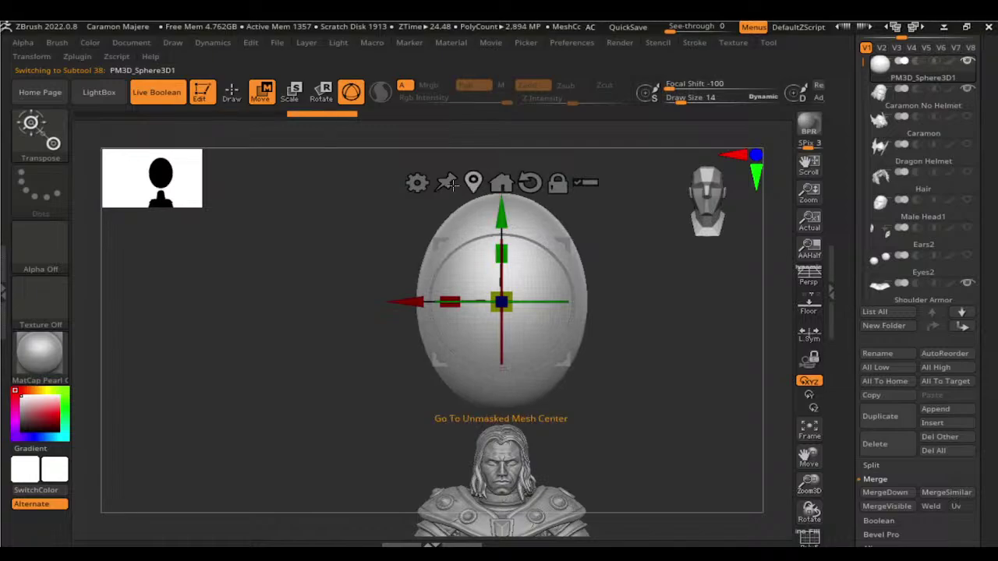
key(ctrl+z)
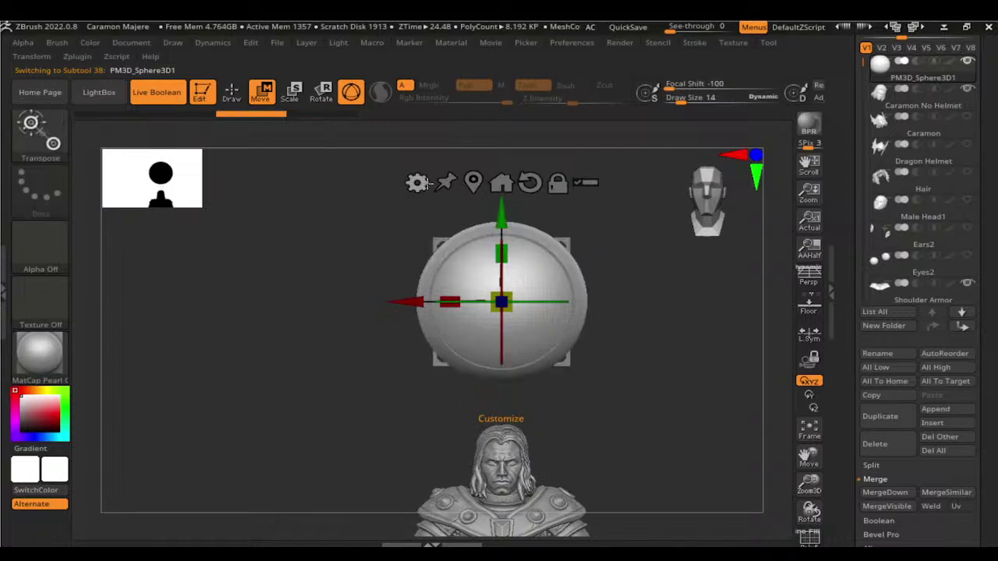
click(417, 182)
Step: Add a deformer and pull the sphere's bottom into a pointed teardrop tip
click(555, 305)
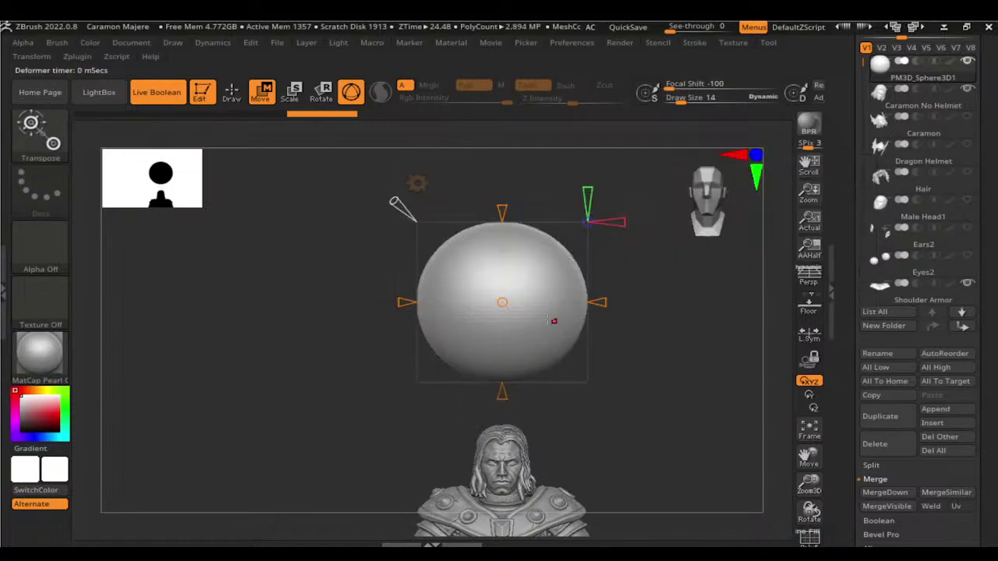
drag(508, 355, 513, 342)
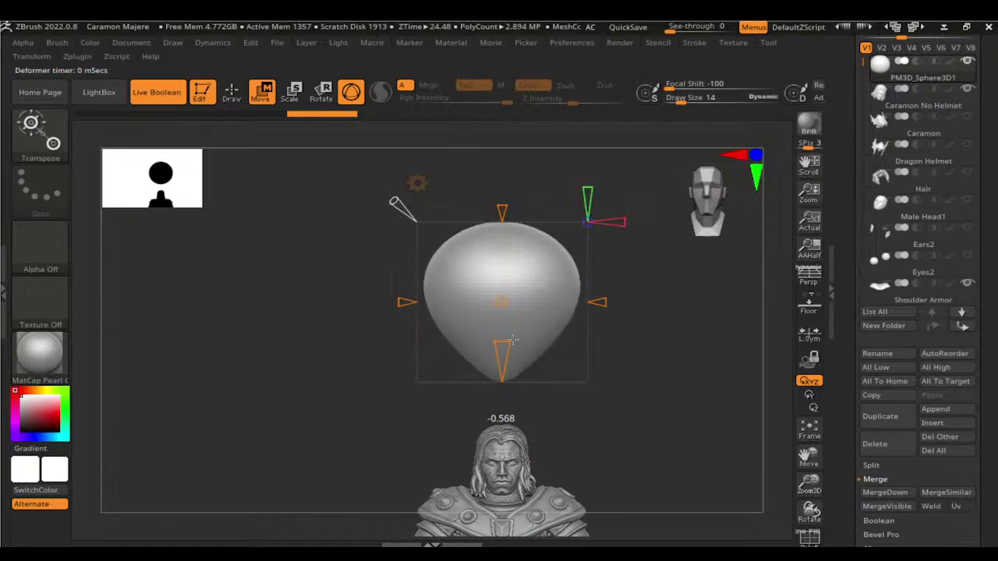
drag(635, 374, 670, 376)
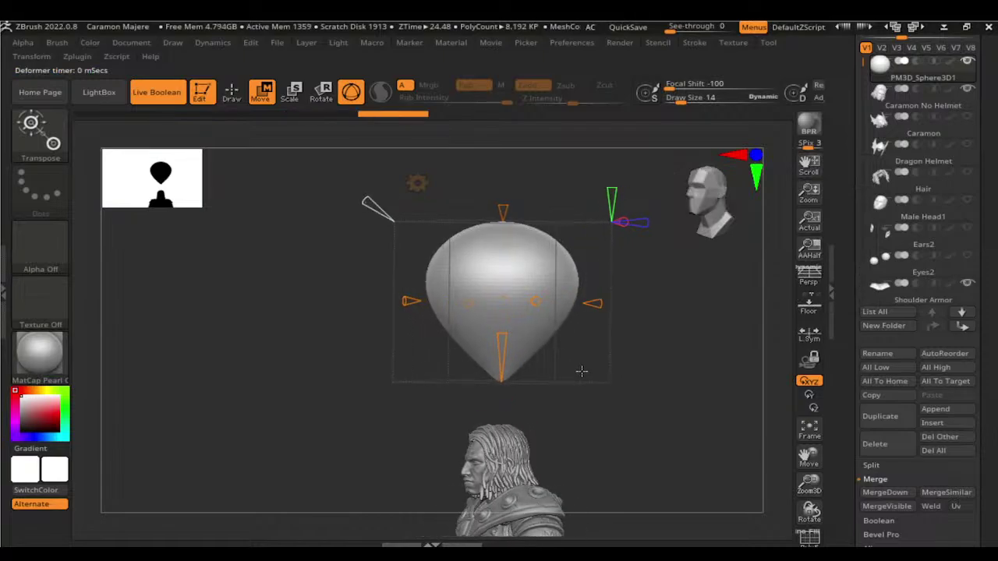
key(f)
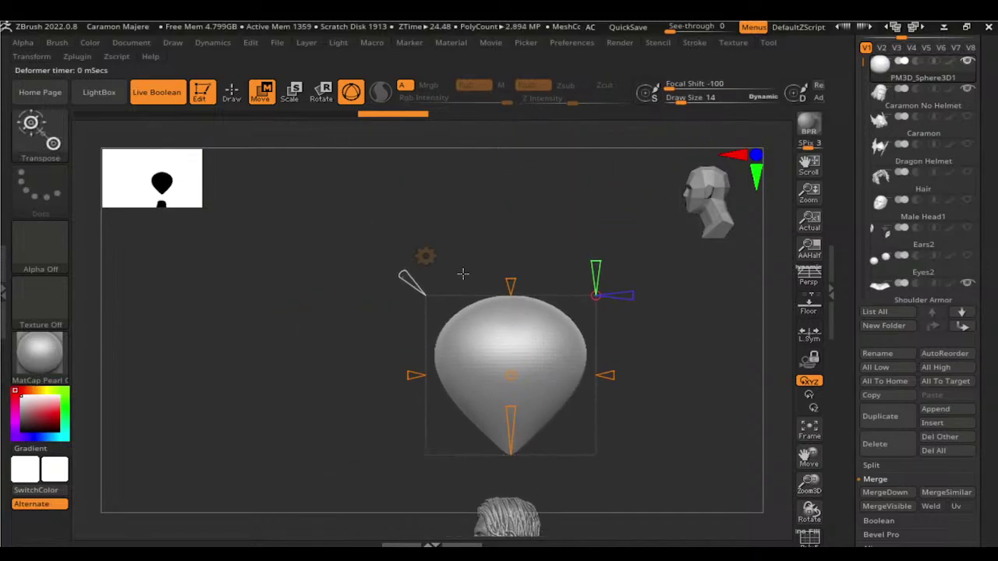
Step: With the Move gizmo, flatten the teardrop front to back, narrow it, and stretch it taller
click(419, 275)
click(644, 254)
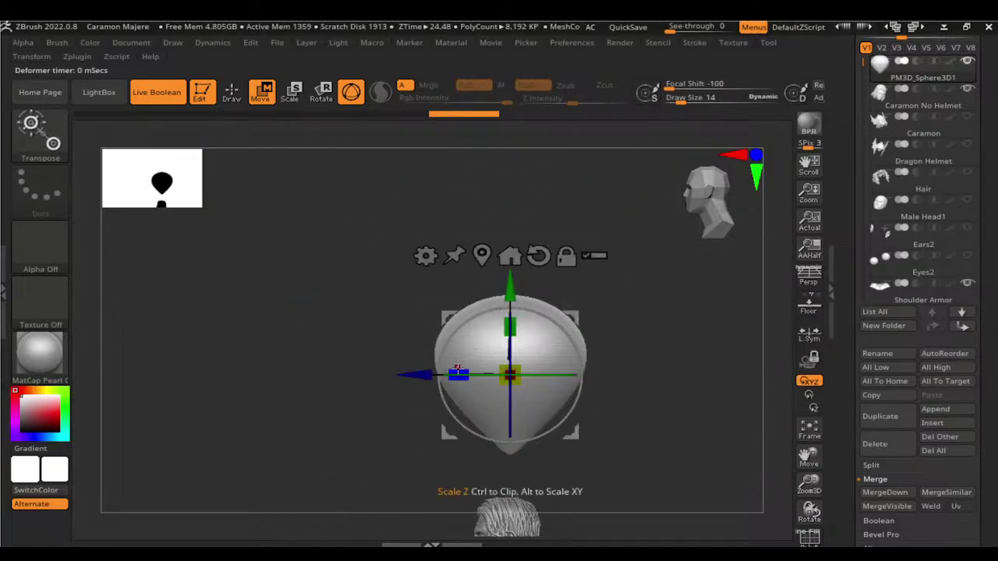
mouse_move(475, 359)
mouse_down()
mouse_move(520, 343)
mouse_move(717, 381)
mouse_move(641, 383)
mouse_move(673, 381)
mouse_move(741, 418)
mouse_up()
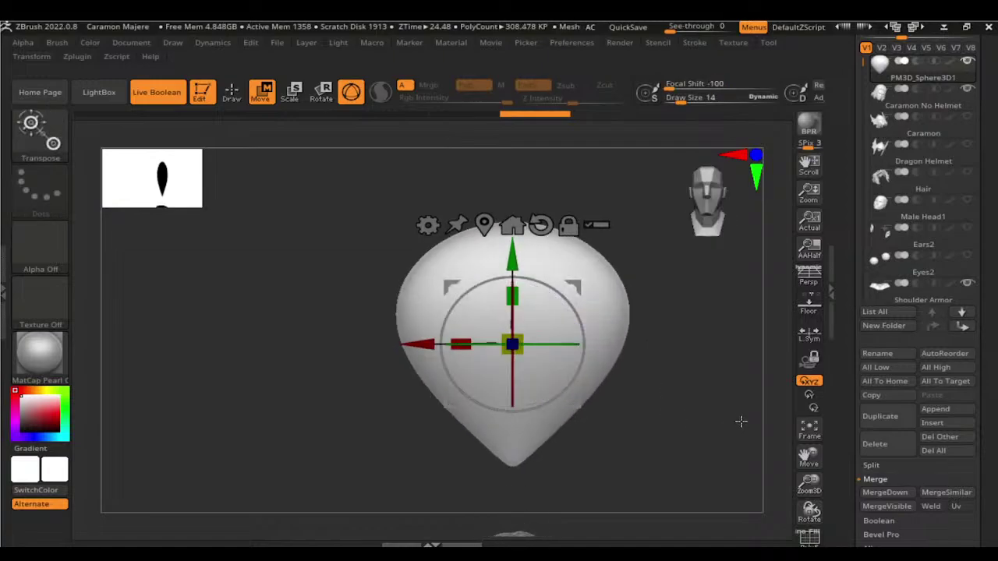
drag(461, 344, 513, 344)
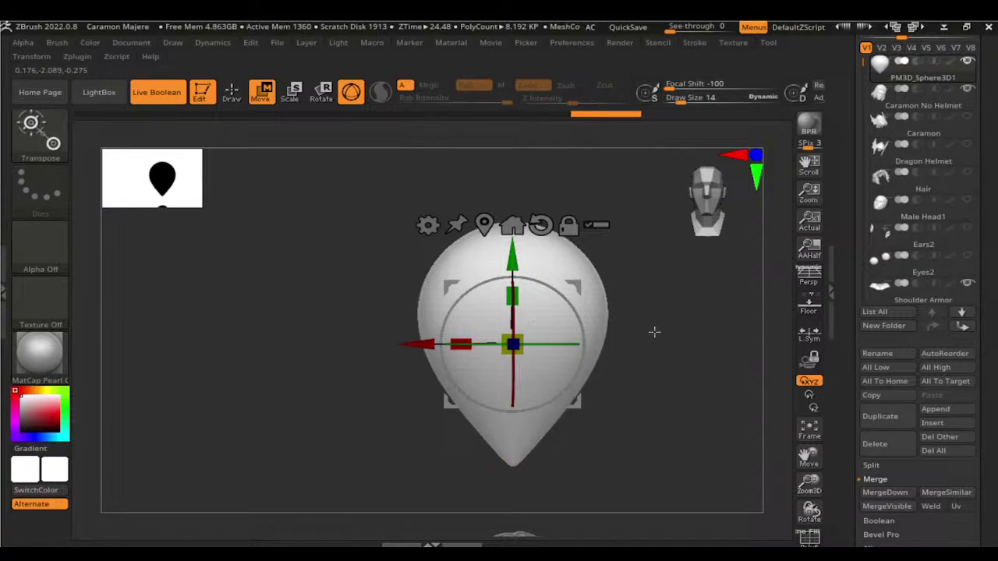
drag(654, 332, 647, 328)
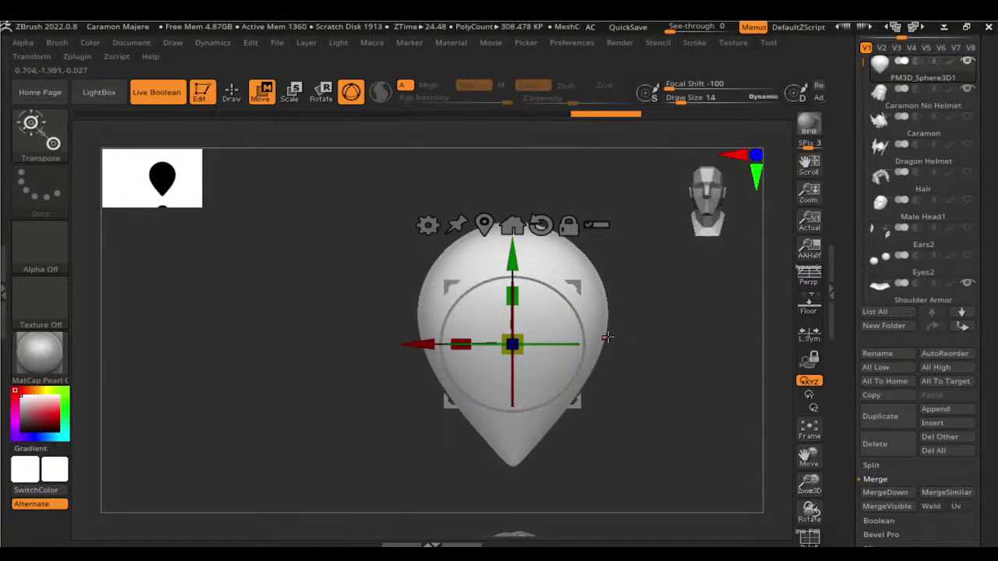
mouse_move(512, 296)
mouse_down()
mouse_move(663, 384)
mouse_move(613, 383)
mouse_move(606, 379)
mouse_move(673, 350)
mouse_up()
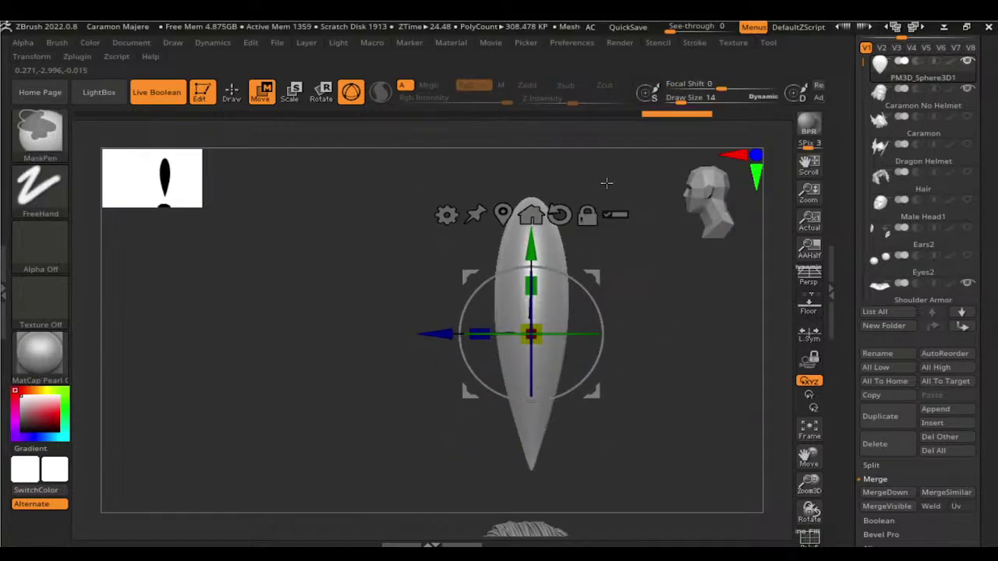
Step: Hide the teardrop with SelectRect and invert visibility so only a thin curved sliver remains
ctrl+shift+drag(652, 181, 528, 489)
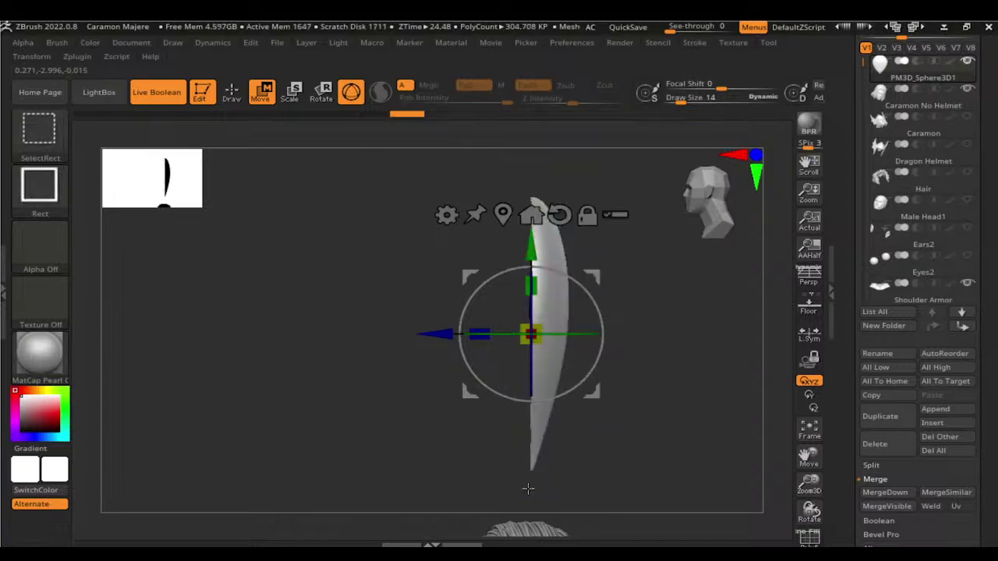
ctrl+shift+click(672, 395)
key(ctrl+z)
ctrl+shift+drag(664, 420, 689, 383)
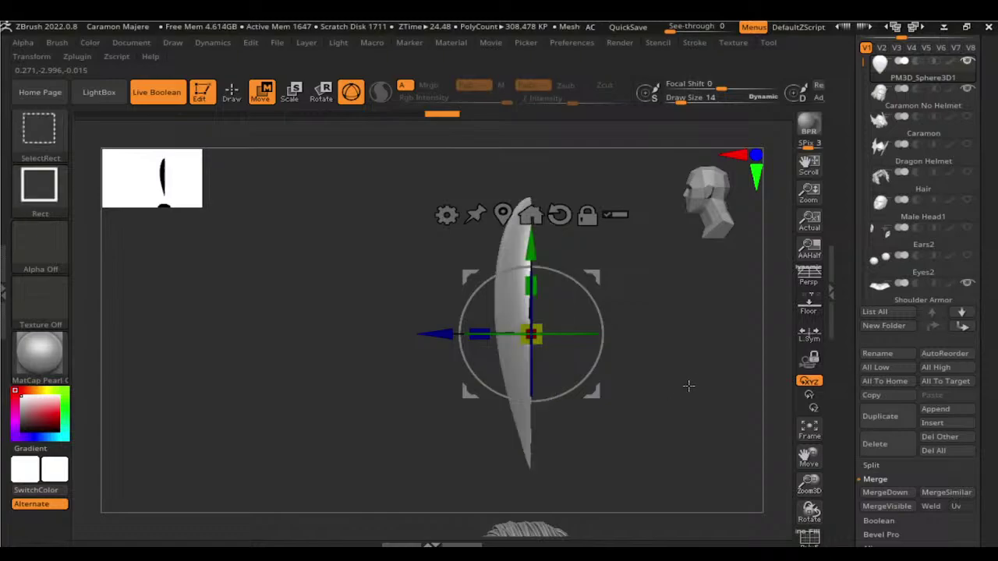
drag(850, 443, 854, 392)
click(877, 463)
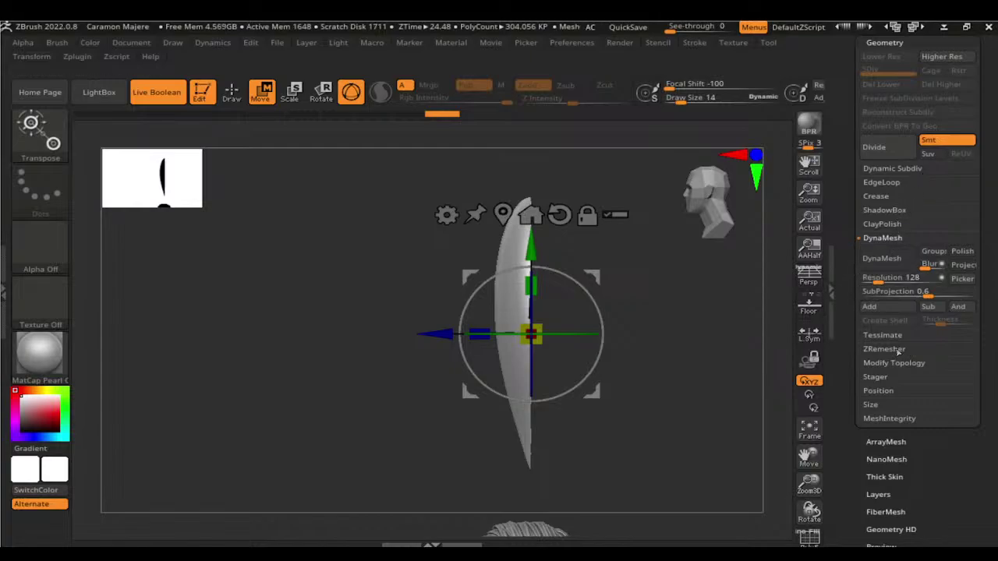
Step: Smooth the plate's surface with Deformation > Polish
click(893, 364)
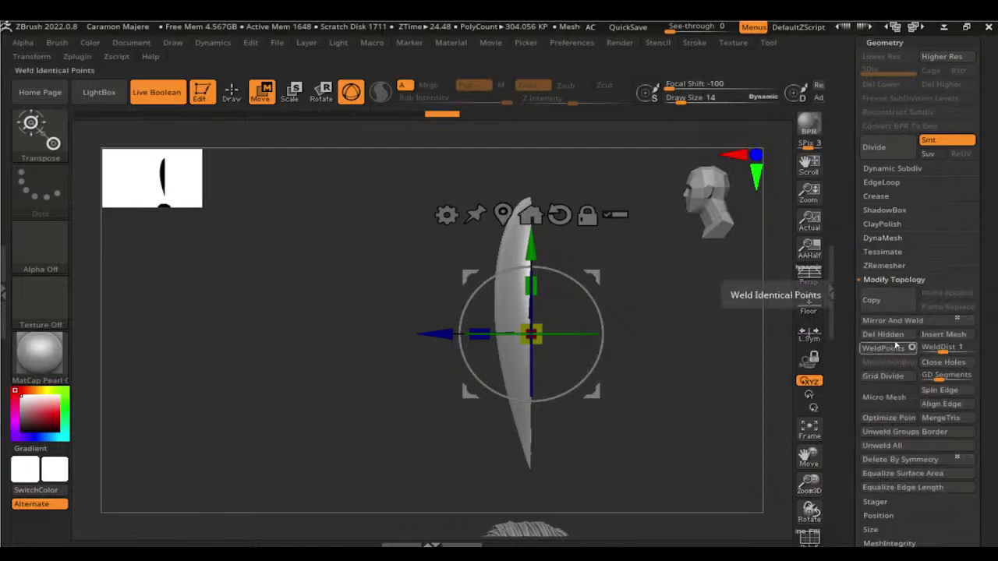
shift+drag(705, 401, 782, 366)
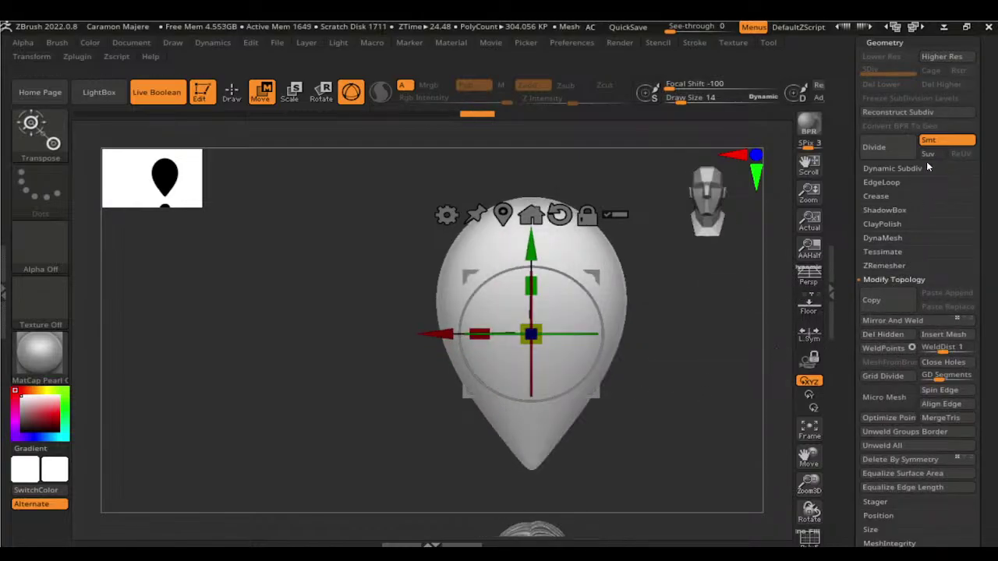
drag(846, 398, 864, 307)
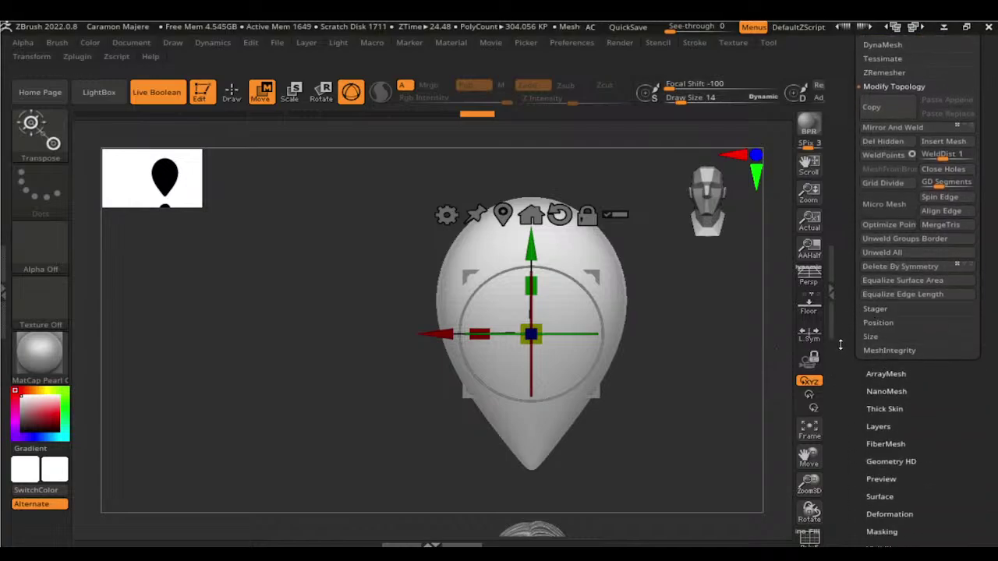
scroll(888, 199, up, 2)
click(903, 115)
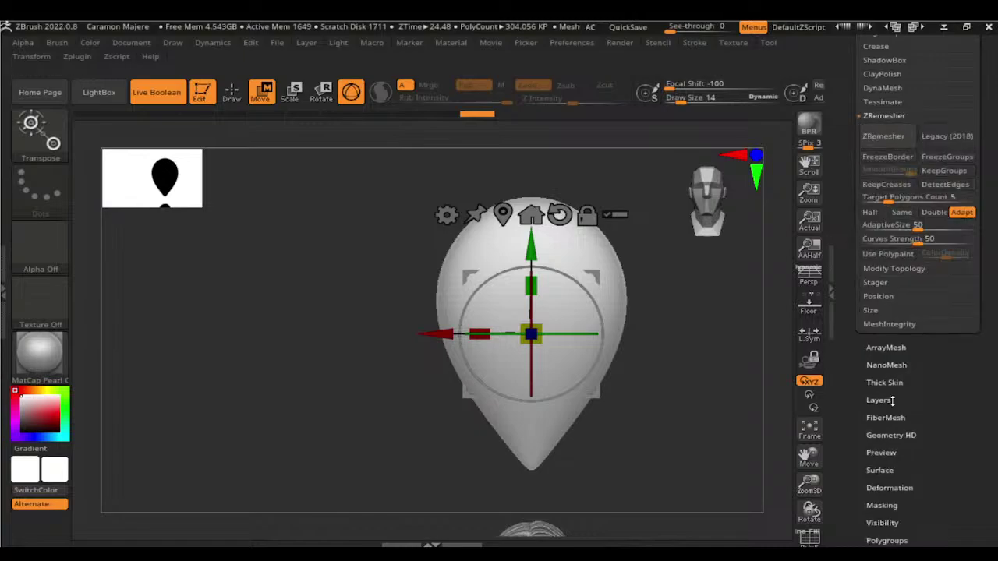
click(885, 466)
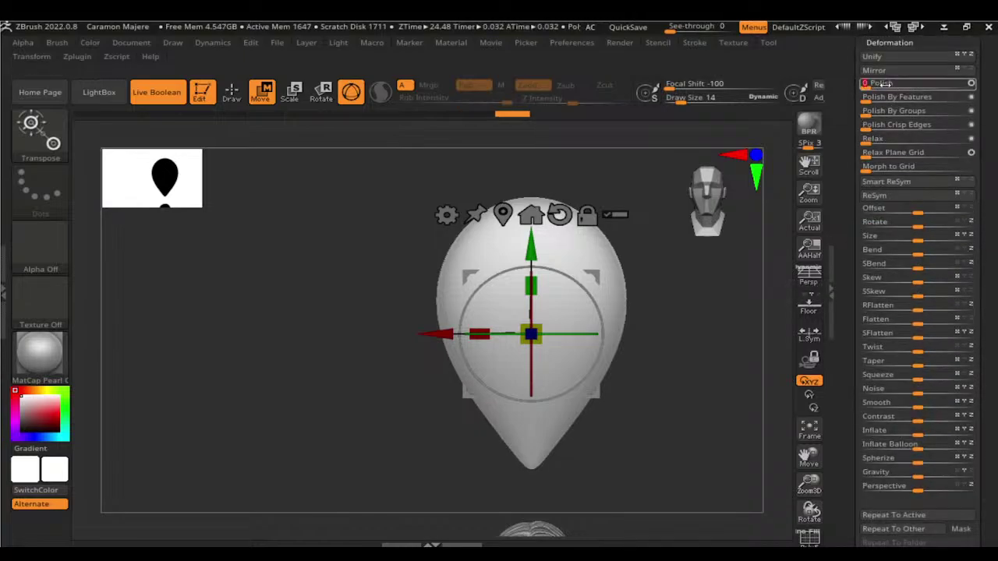
drag(874, 82, 672, 390)
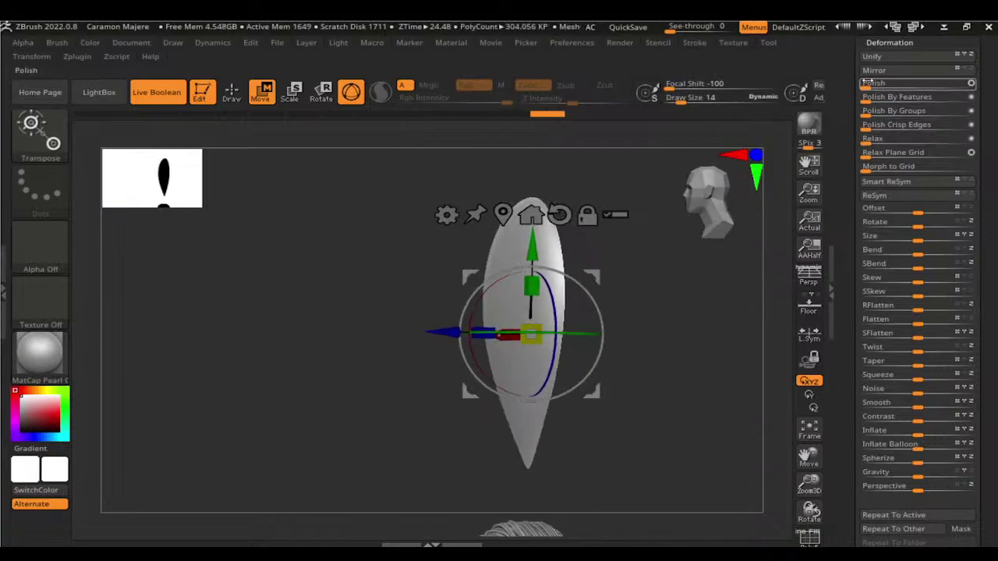
Step: Set ZRemesher's target polygon count to Half, with the plate facing front
scroll(881, 156, up, 3)
scroll(881, 195, up, 2)
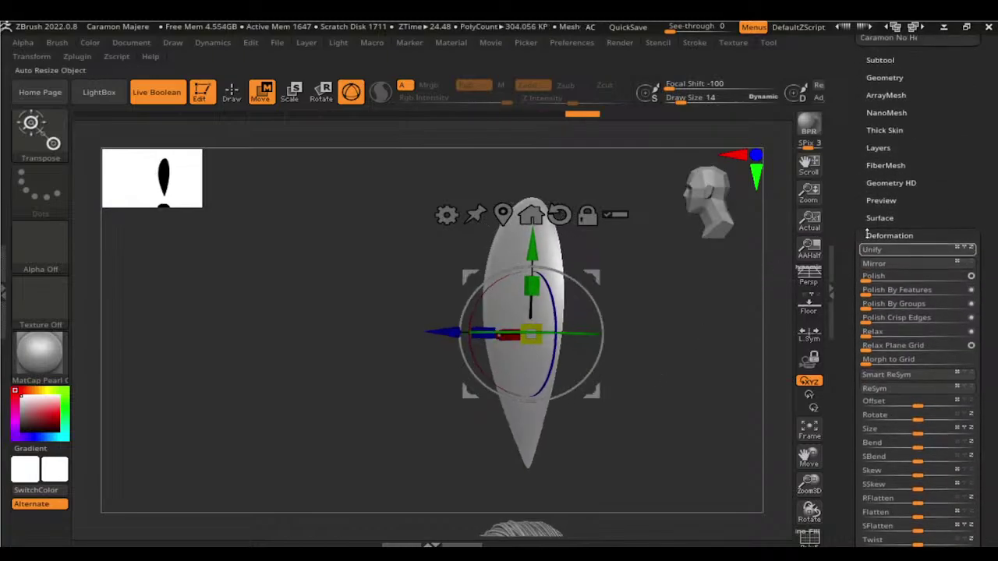
click(889, 77)
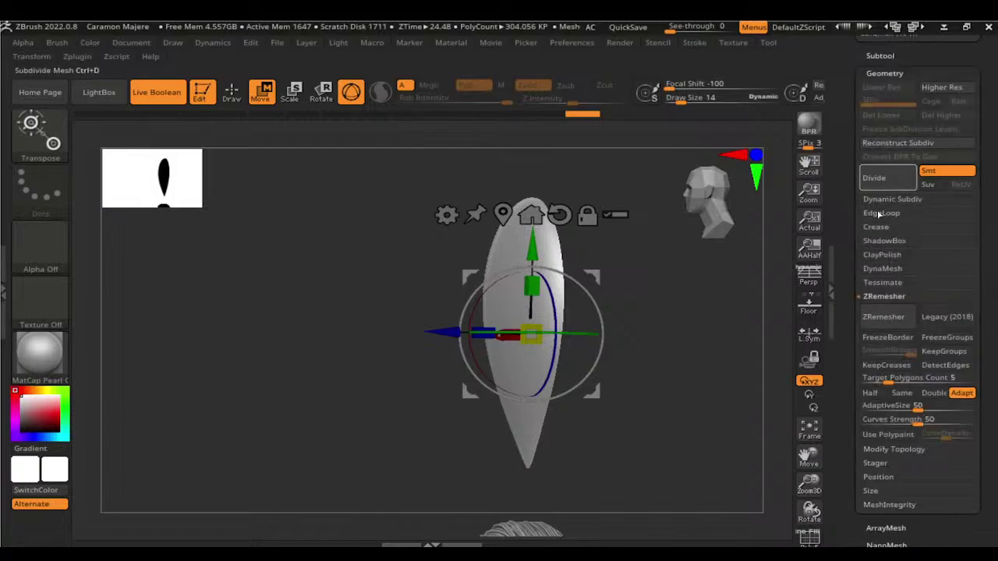
drag(686, 423, 780, 425)
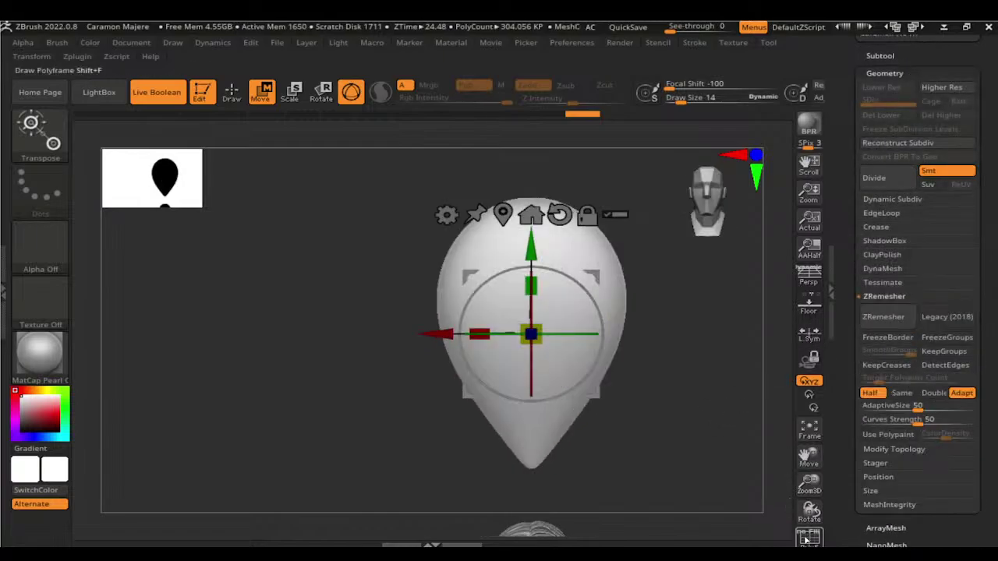
Step: Show the wireframe and run ZRemesher four times for progressively coarser, even quads
click(807, 535)
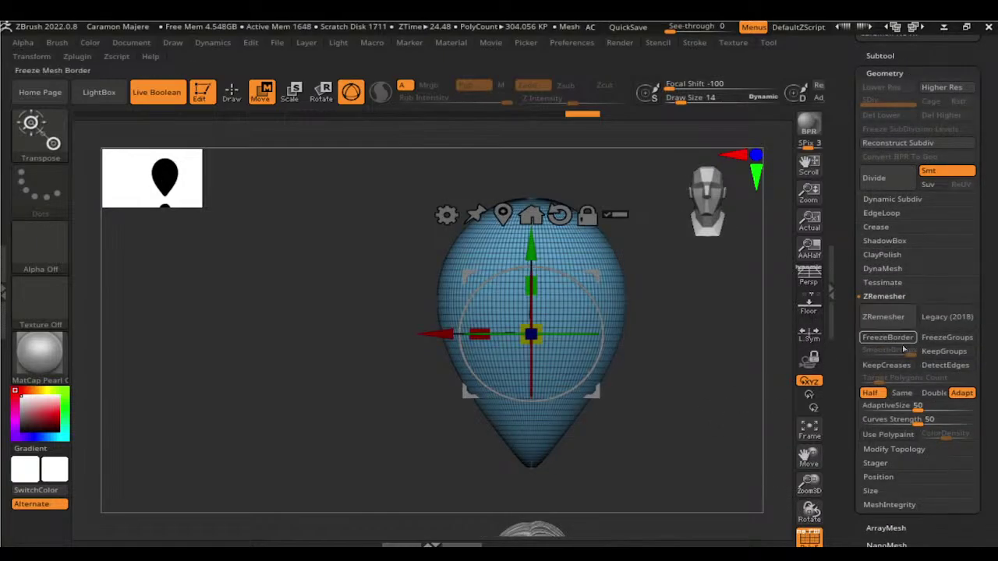
click(889, 319)
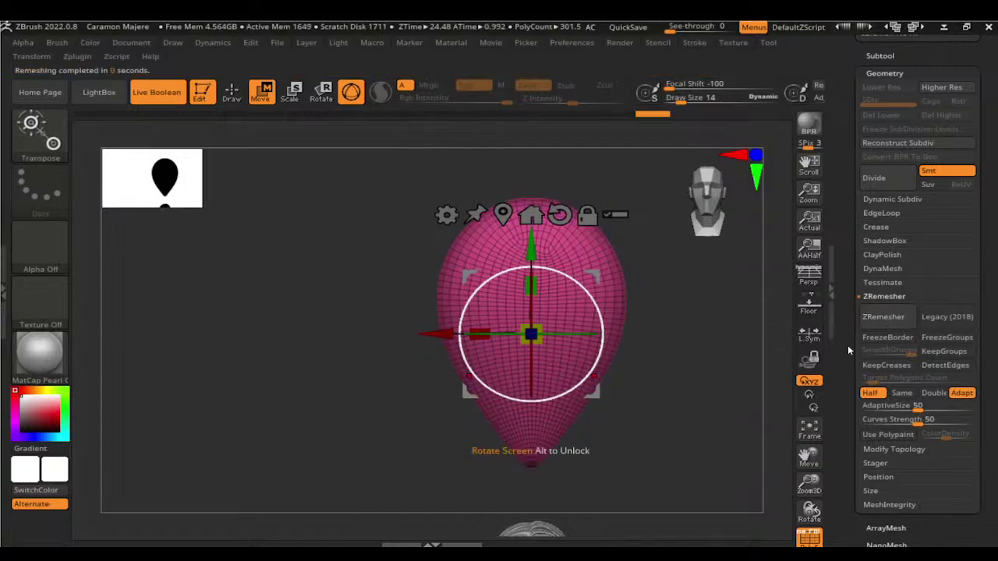
click(883, 316)
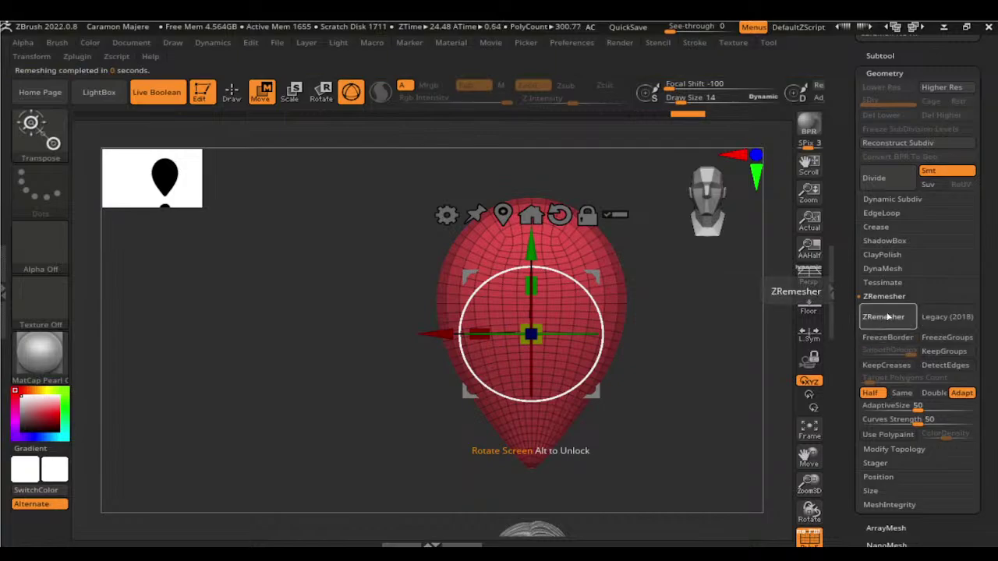
click(882, 318)
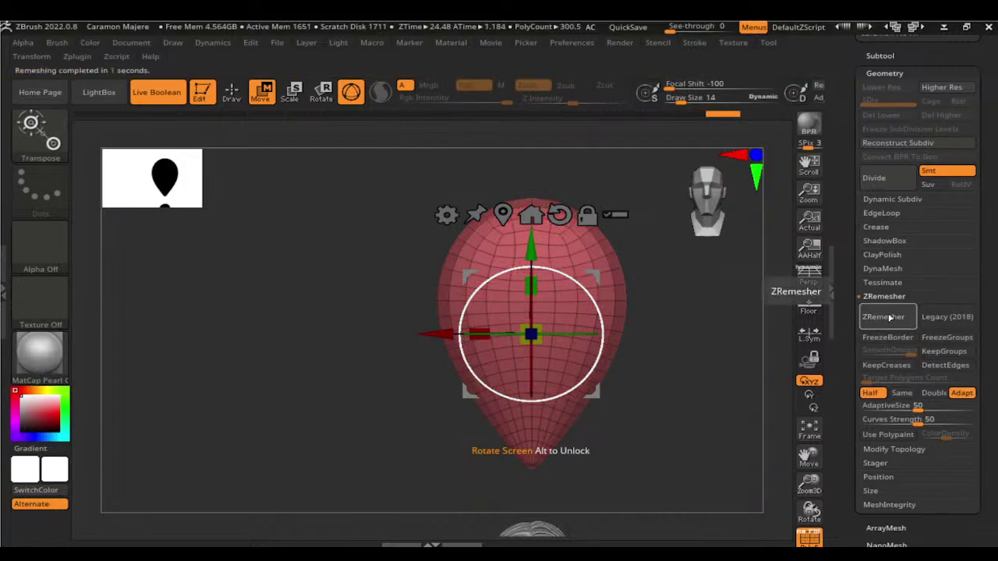
click(890, 317)
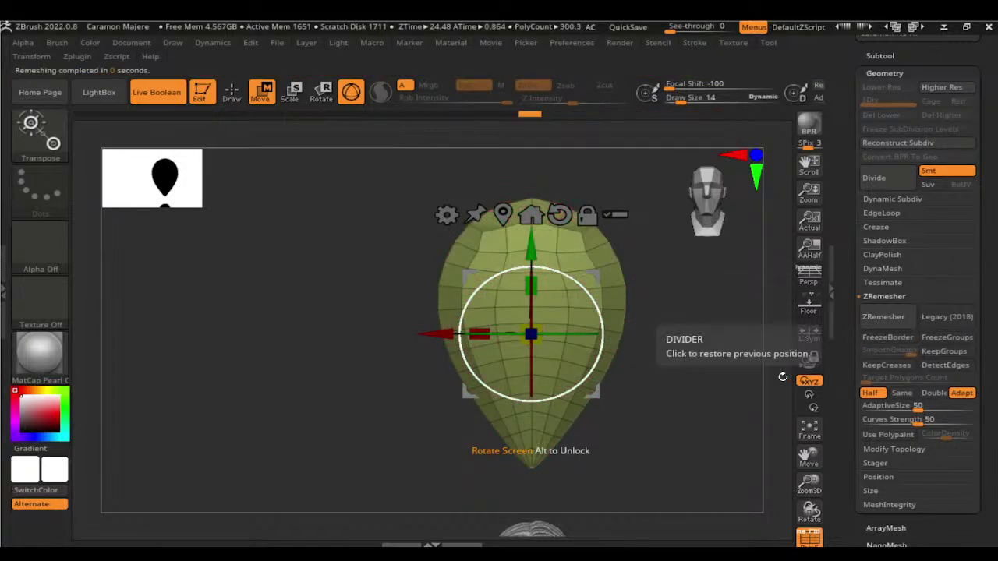
Step: Inspect the remeshed plate, then turn off PolyF and return to the front view
drag(782, 377, 602, 457)
mouse_move(695, 439)
shift+mouse_down()
mouse_move(745, 429)
mouse_move(694, 410)
shift+mouse_up()
click(809, 538)
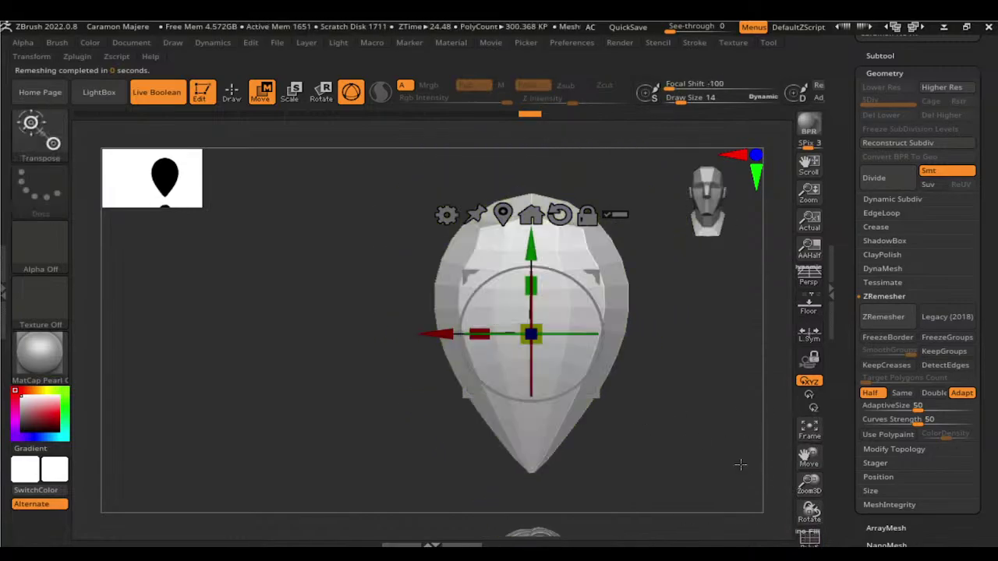
shift+drag(715, 444, 726, 395)
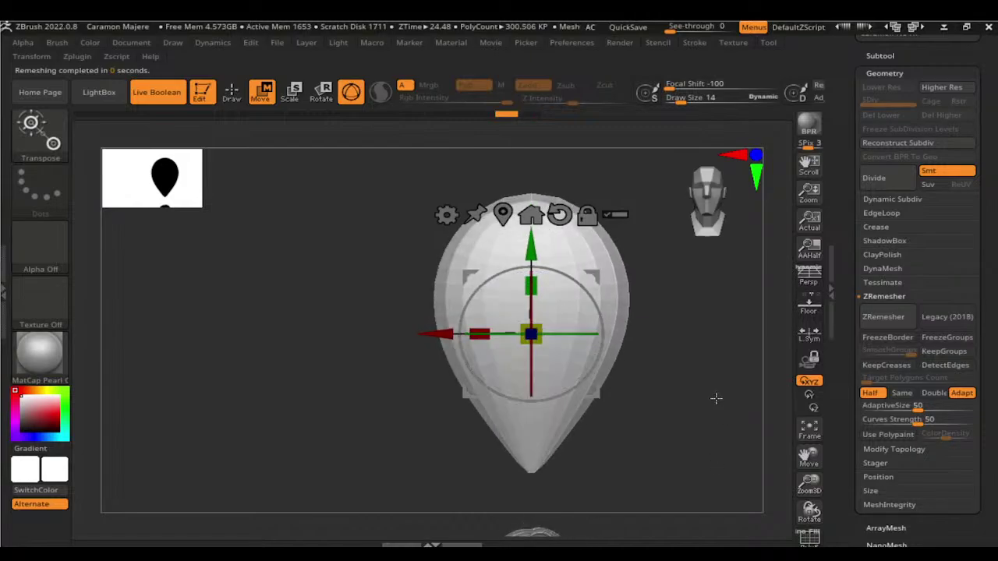
Step: Try a Panel Loops thickness of 0.03993 in Geometry > EdgeLoop, inspecting from the side
shift+drag(716, 399, 769, 338)
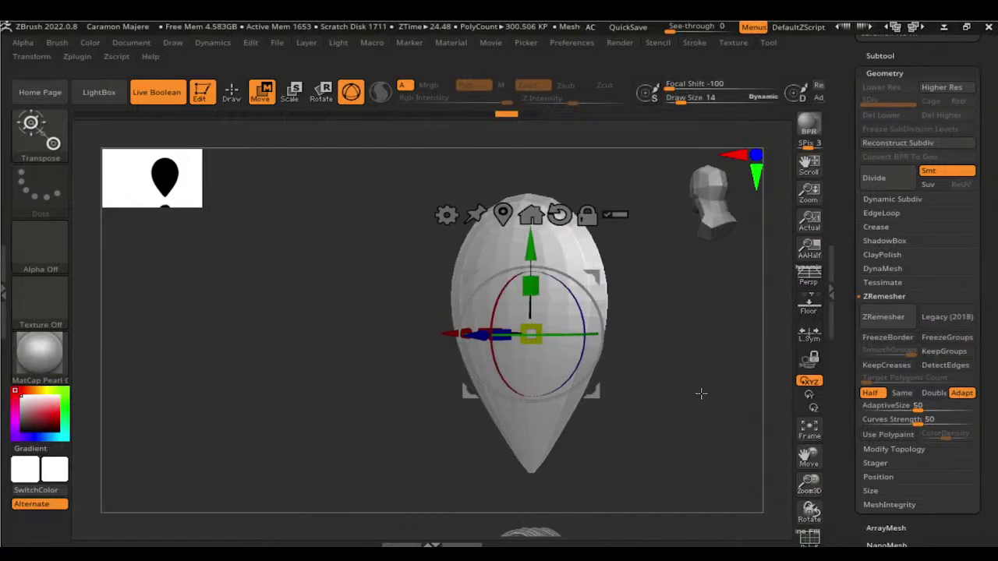
click(904, 214)
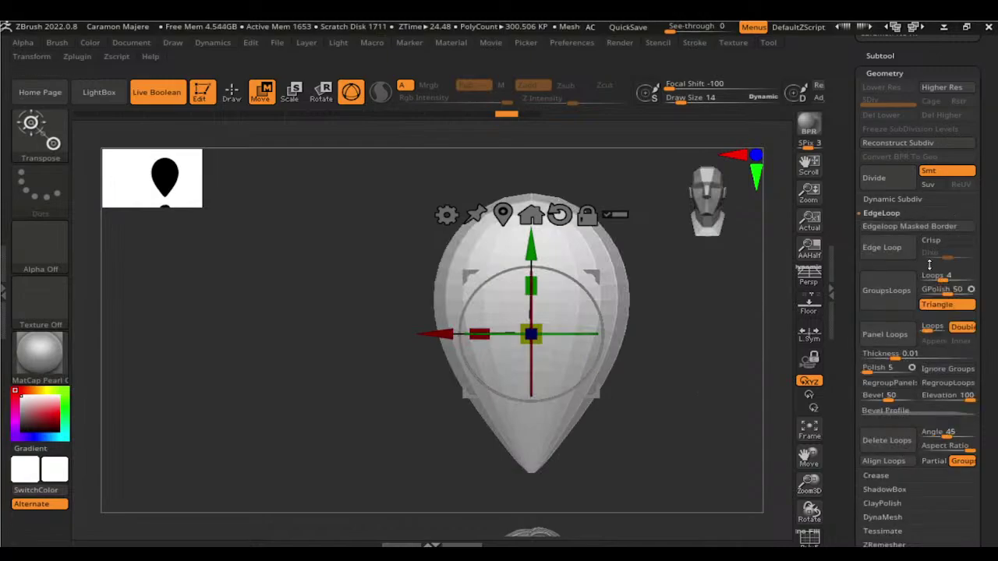
mouse_move(771, 383)
mouse_down()
mouse_move(680, 481)
mouse_move(654, 413)
mouse_up()
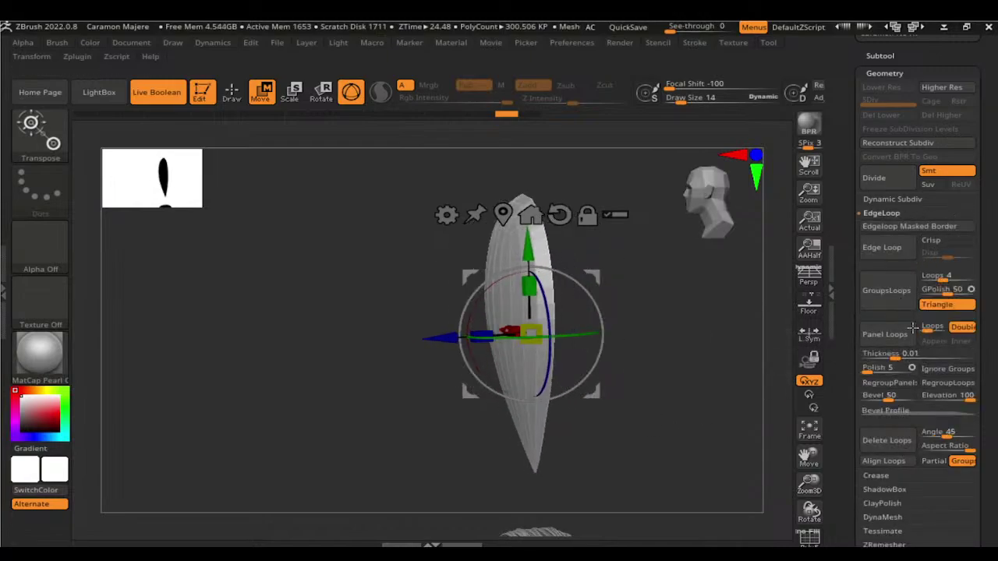
drag(897, 353, 911, 354)
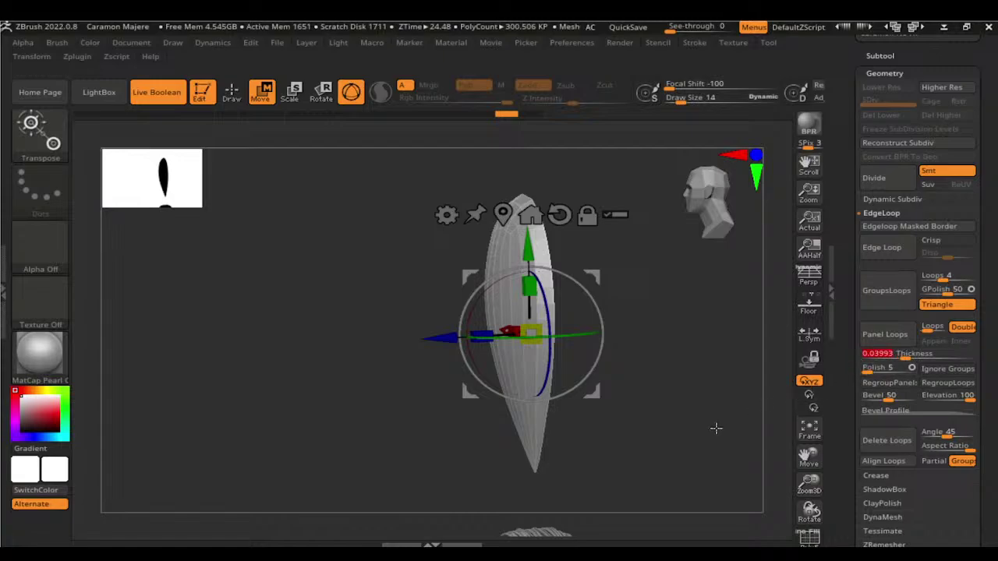
mouse_move(705, 449)
mouse_down()
mouse_move(631, 444)
mouse_move(740, 406)
mouse_up()
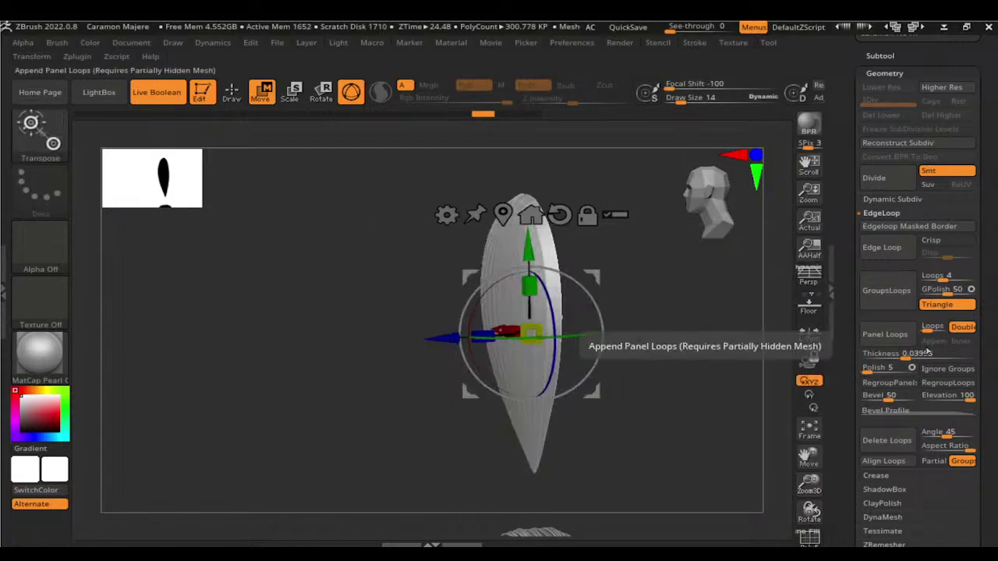
shift+drag(748, 390, 702, 410)
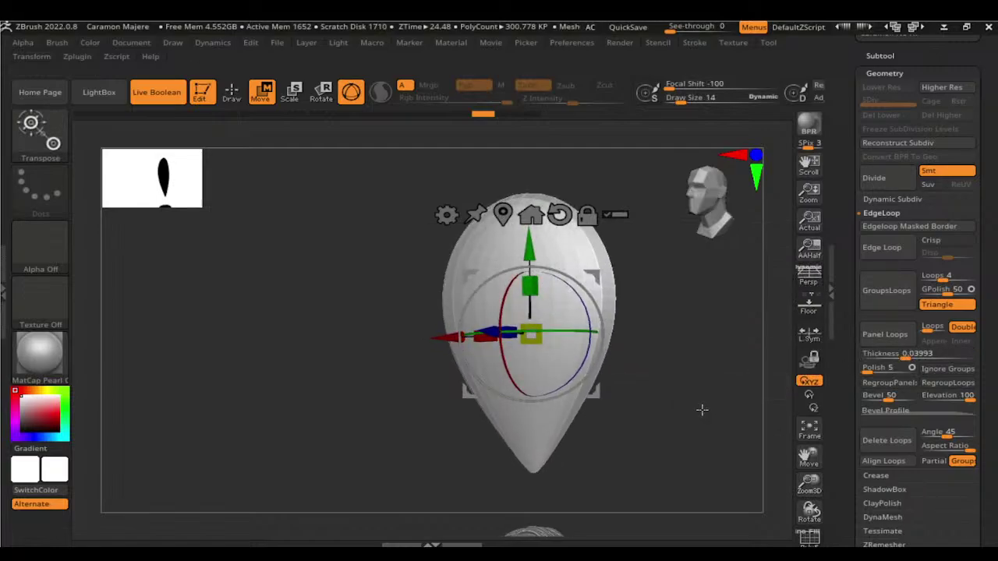
Step: Revert the mesh, set Panel Loops thickness to 0.09774, and apply Panel Loops
click(512, 116)
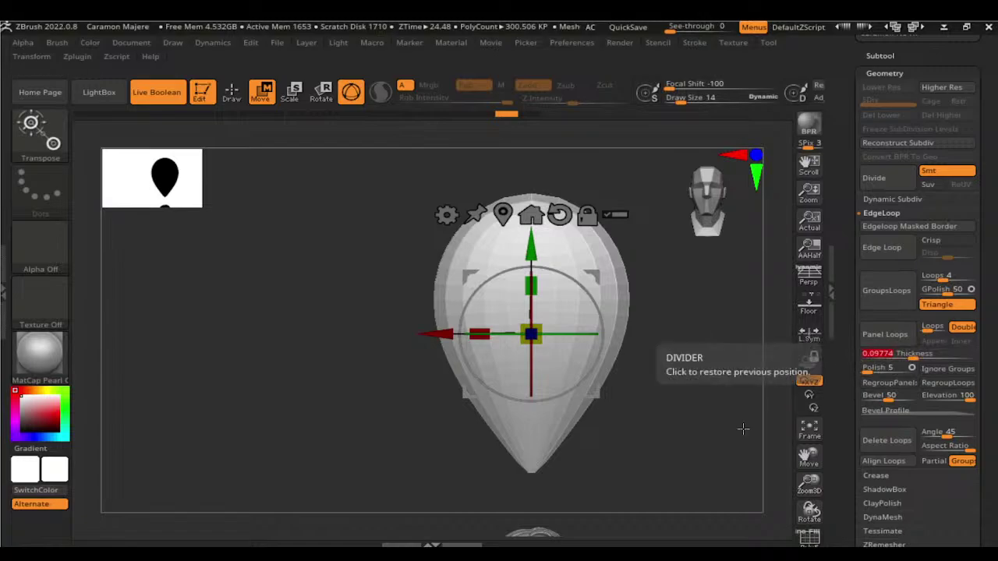
drag(733, 390, 661, 425)
click(876, 249)
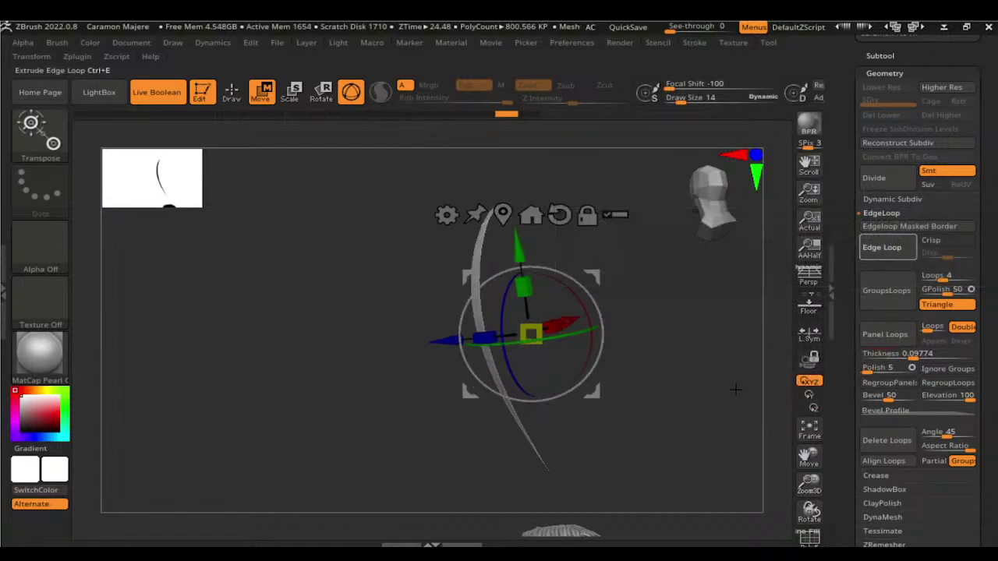
click(880, 334)
Step: Inspect the panel shell, turn on PolyF, and step back in history to the rounder shape
mouse_move(671, 367)
mouse_down()
mouse_move(659, 407)
mouse_move(748, 387)
mouse_move(684, 459)
mouse_move(735, 435)
mouse_up()
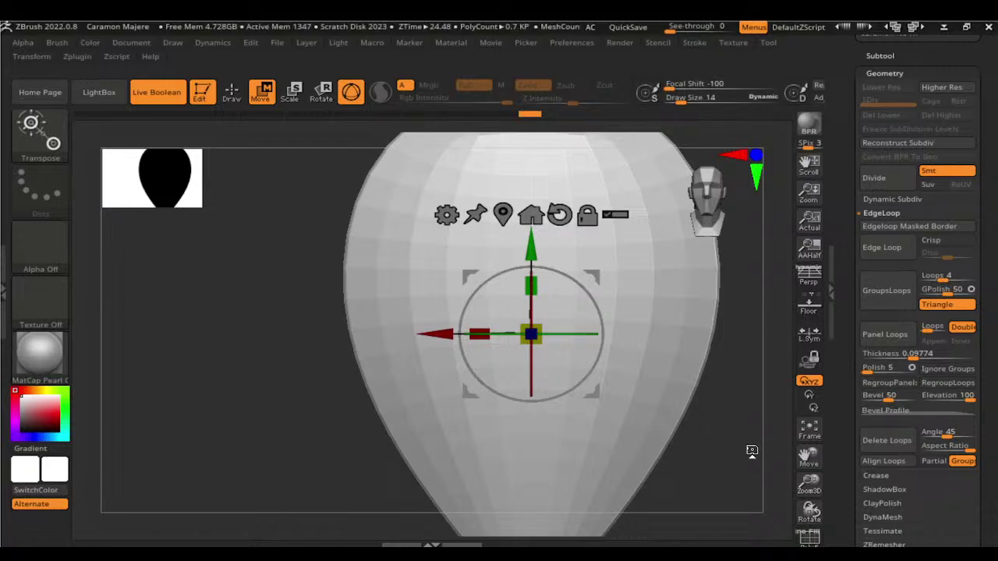
mouse_move(697, 407)
ctrl+right_down()
mouse_move(658, 383)
mouse_move(707, 377)
mouse_move(717, 464)
mouse_move(707, 410)
ctrl+right_up()
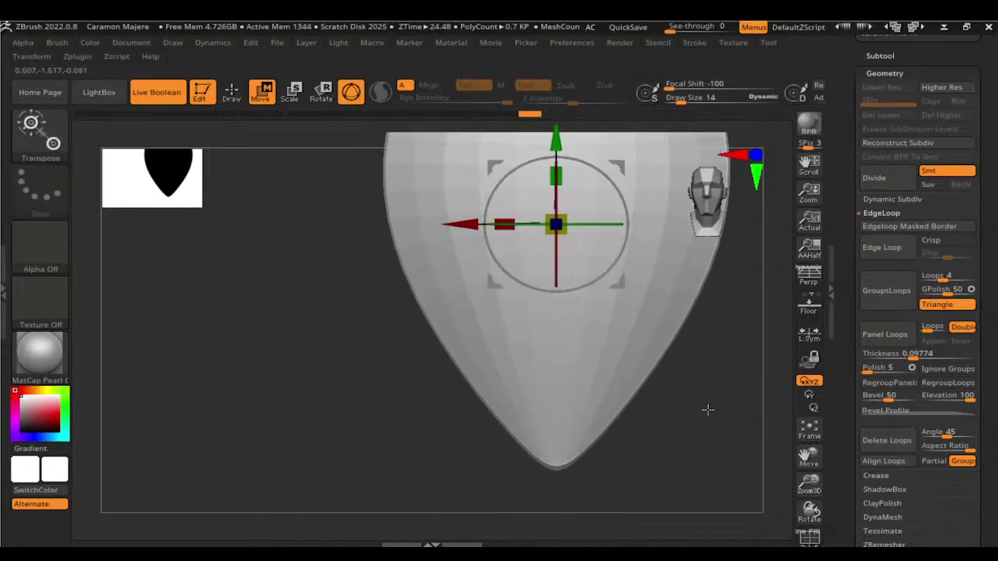
click(815, 537)
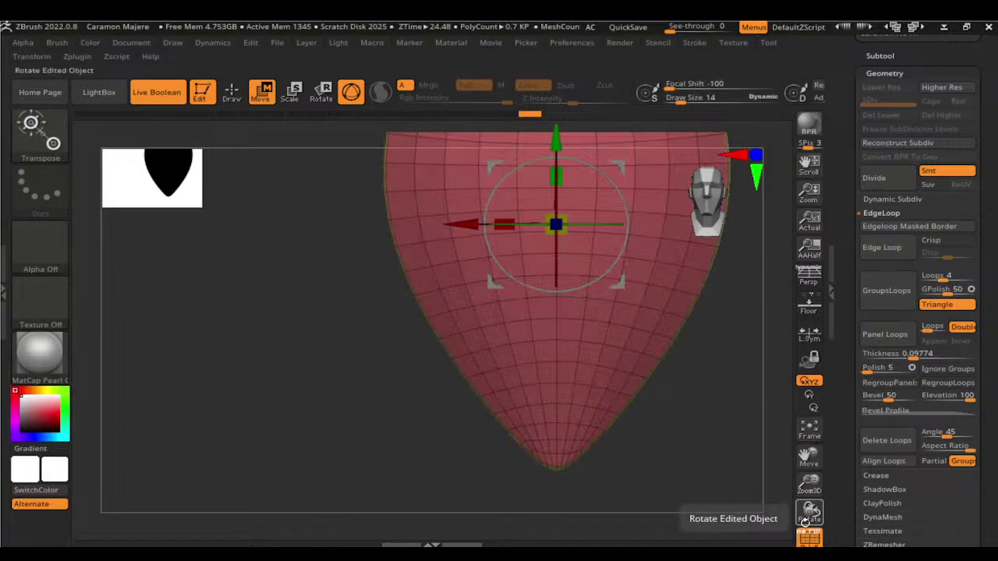
drag(803, 516, 808, 515)
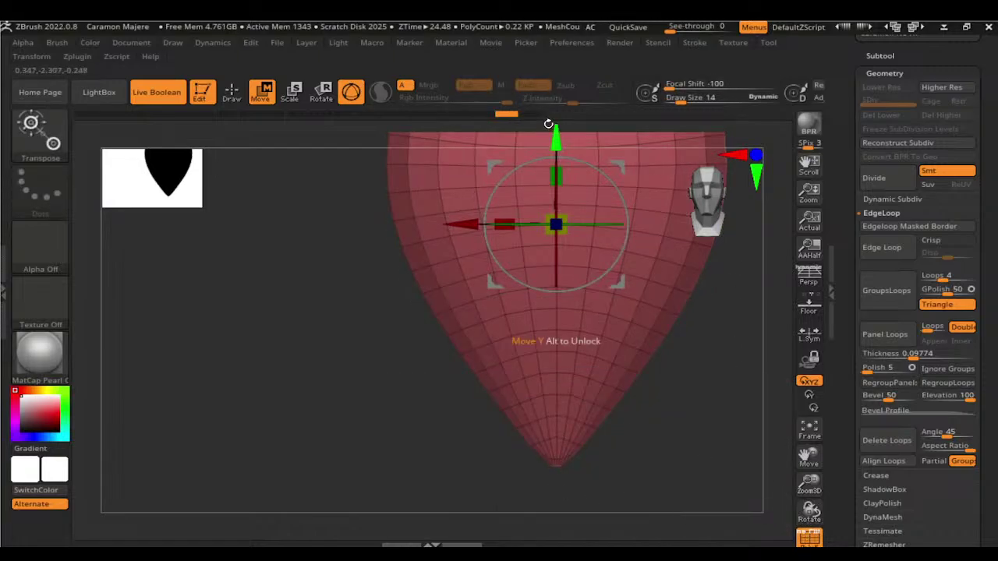
click(528, 116)
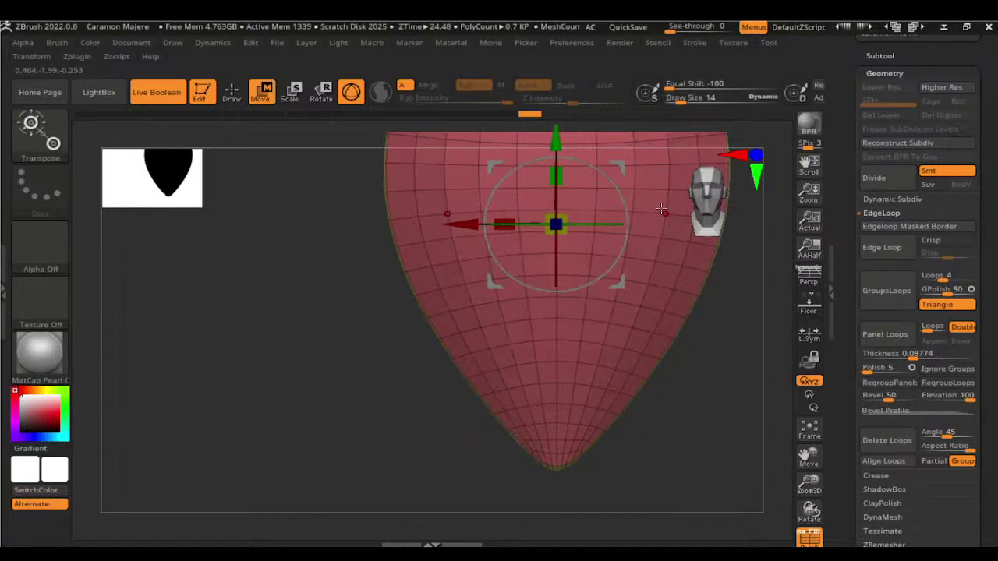
Step: Select the ZModeler brush (B, Z, M) and set the edge action to Delete EdgeLoop Complete
key(b)
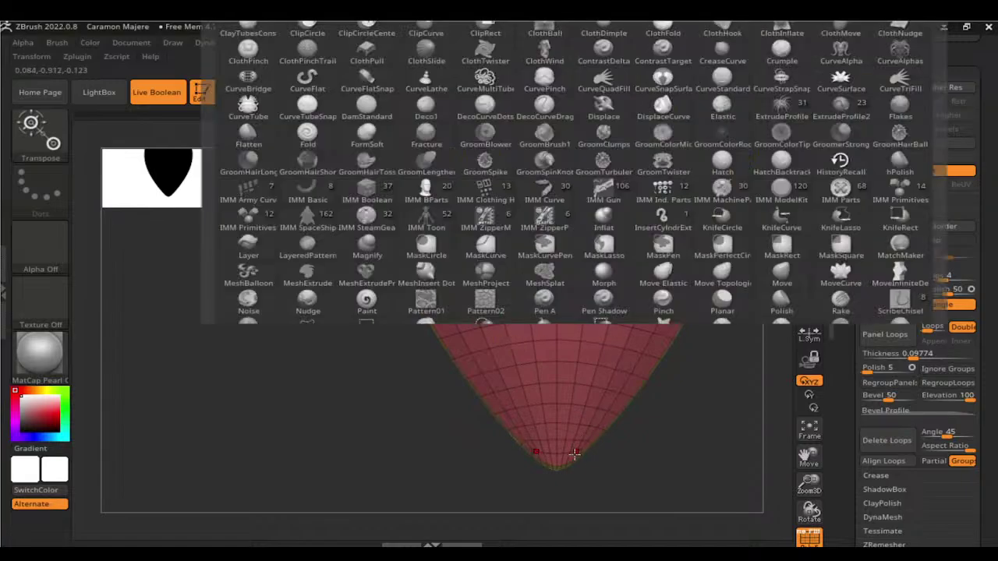
key(z)
key(m)
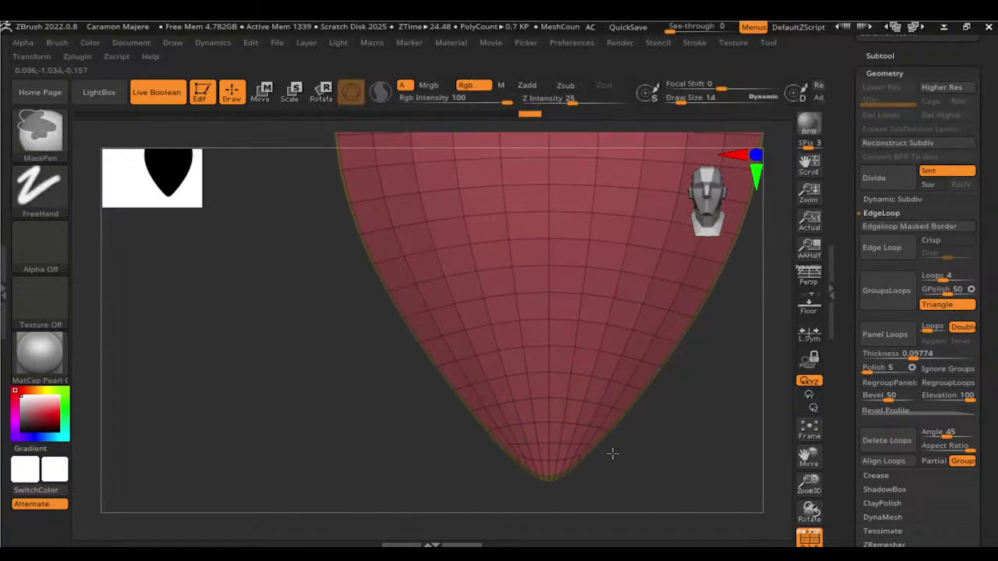
scroll(613, 453, up, 3)
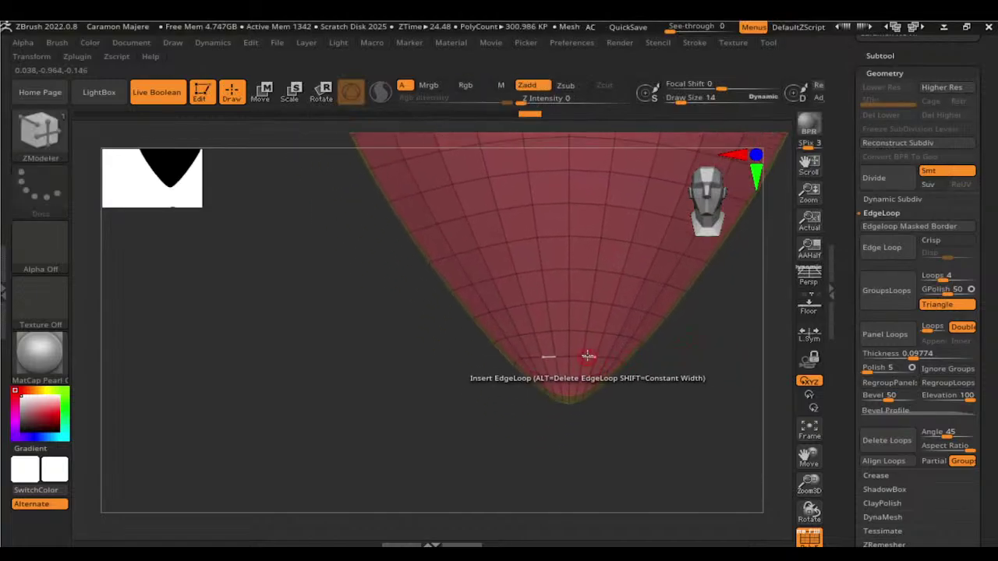
key(space)
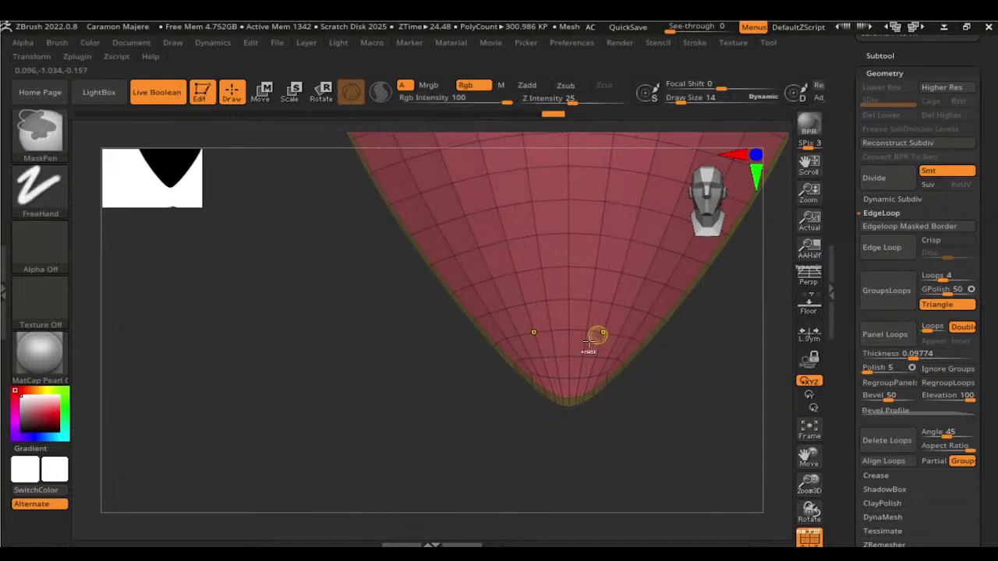
key(space)
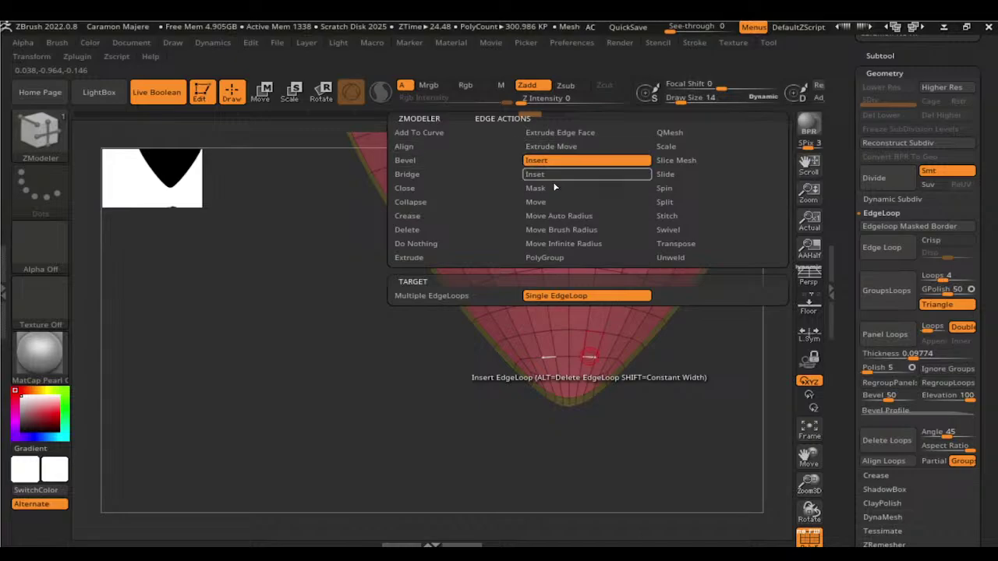
click(442, 232)
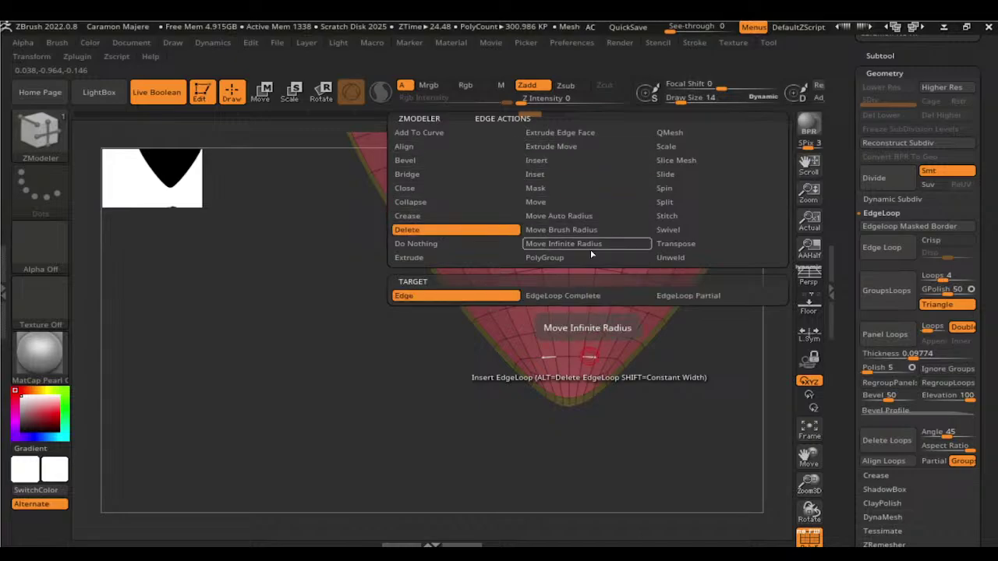
click(584, 297)
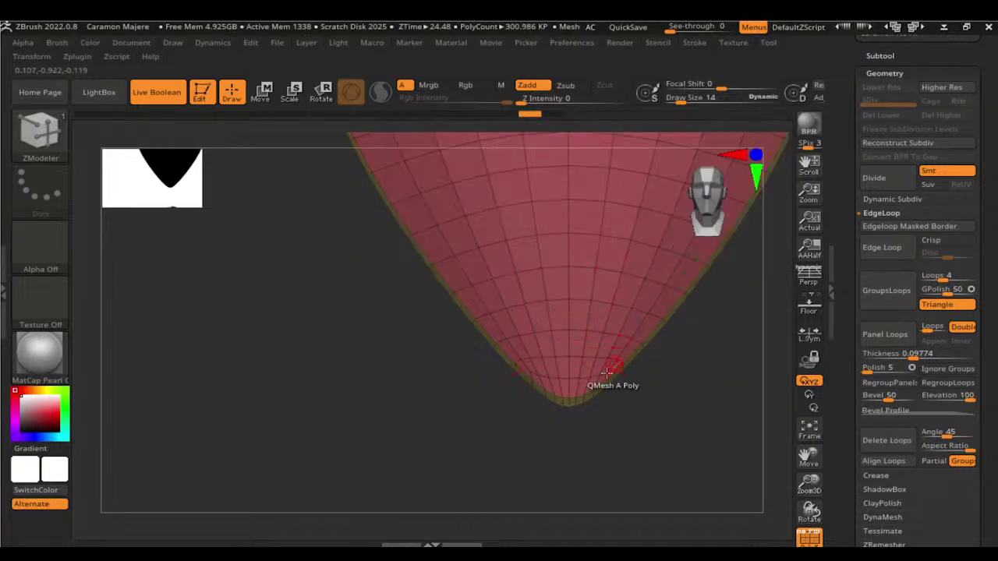
Step: Delete an edge loop near the tip, then view the panel edge-on to check its rim
drag(598, 404, 603, 359)
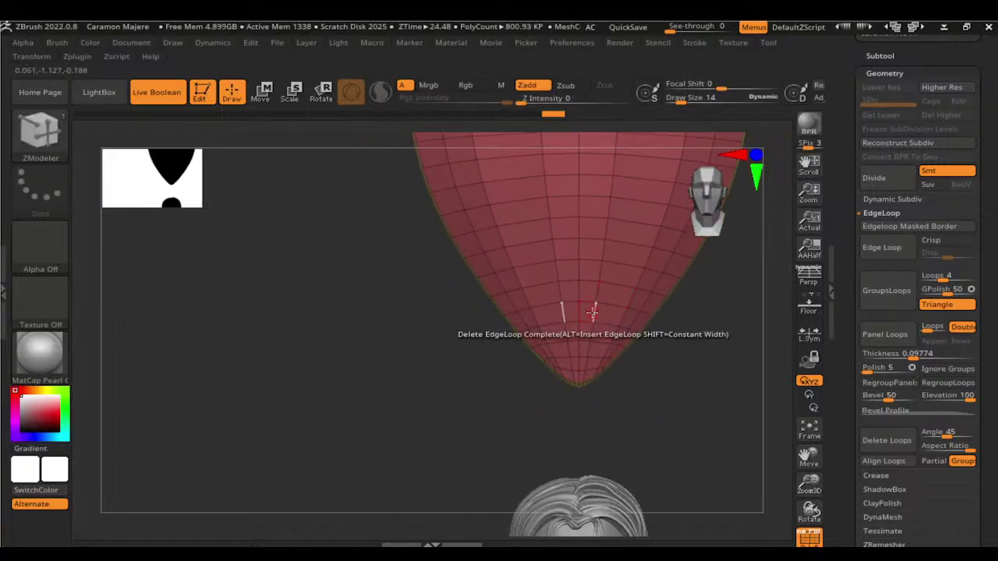
click(570, 313)
mouse_move(651, 350)
mouse_down()
mouse_move(690, 434)
mouse_move(718, 448)
mouse_move(575, 446)
mouse_move(712, 429)
mouse_up()
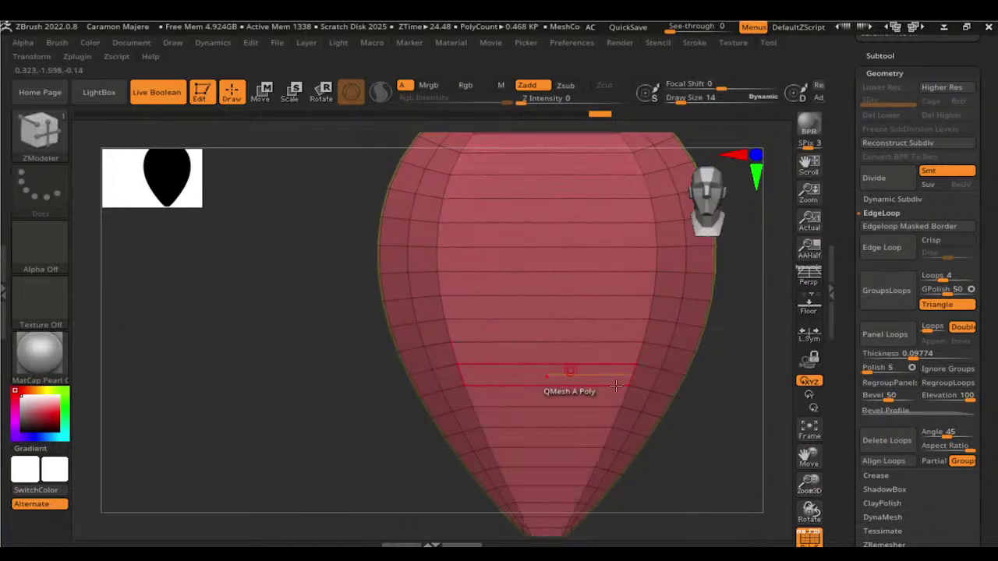
mouse_move(569, 383)
mouse_down()
mouse_move(679, 424)
mouse_move(545, 445)
mouse_move(709, 419)
mouse_move(646, 397)
mouse_move(684, 395)
mouse_move(686, 325)
mouse_move(704, 403)
mouse_up()
drag(721, 411, 735, 333)
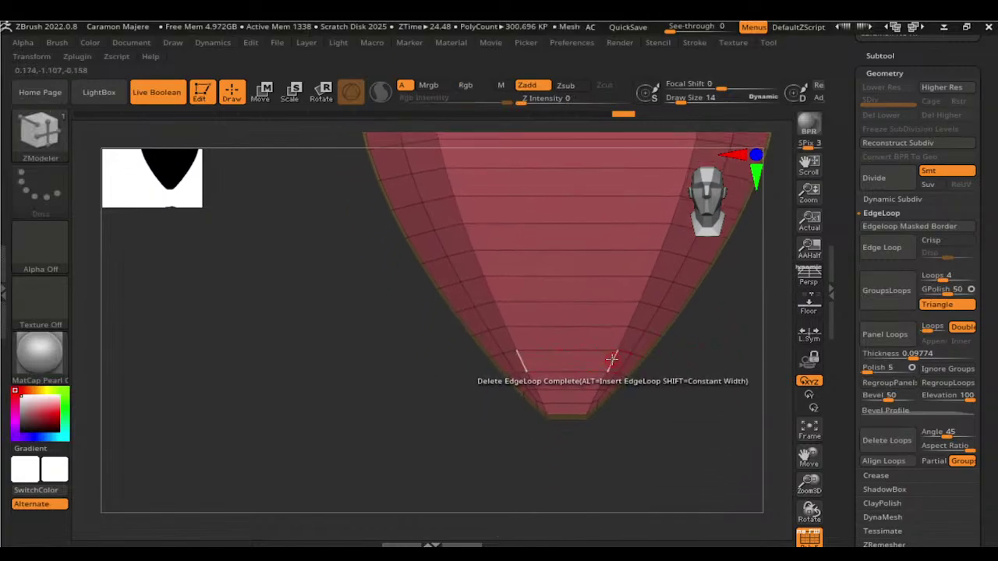
Step: Switch the edge action to Insert and add edge loops down the middle and right side
key(space)
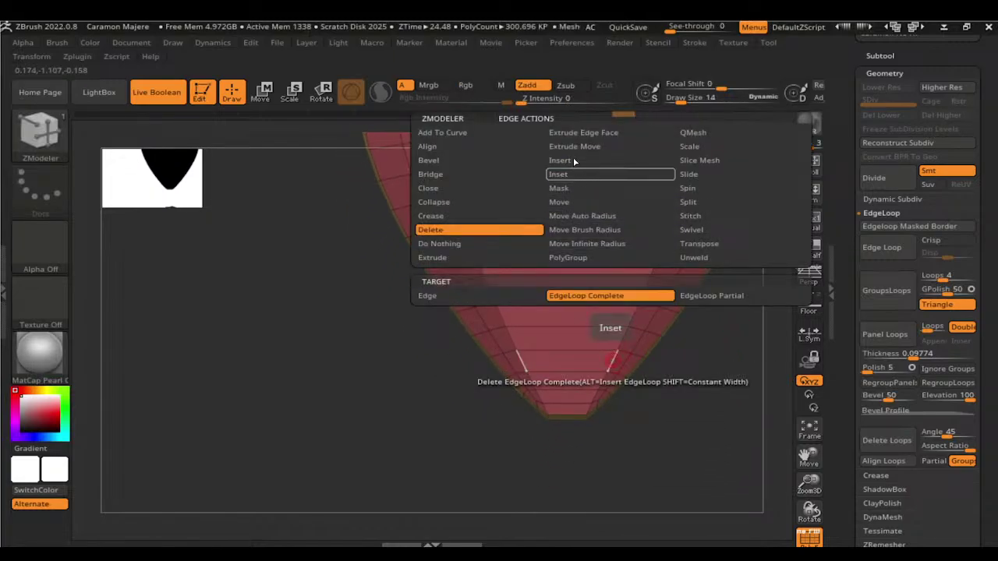
click(562, 160)
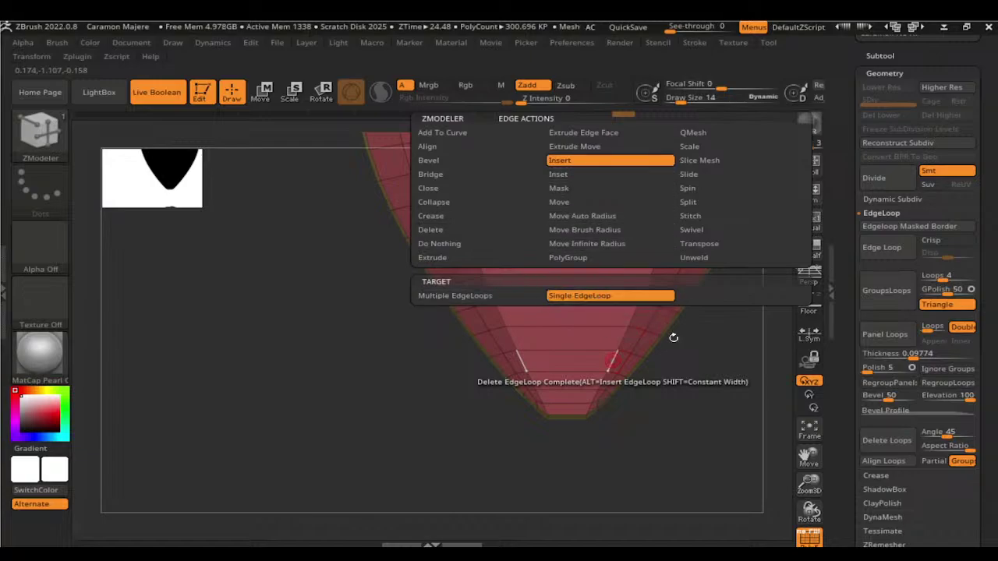
click(599, 346)
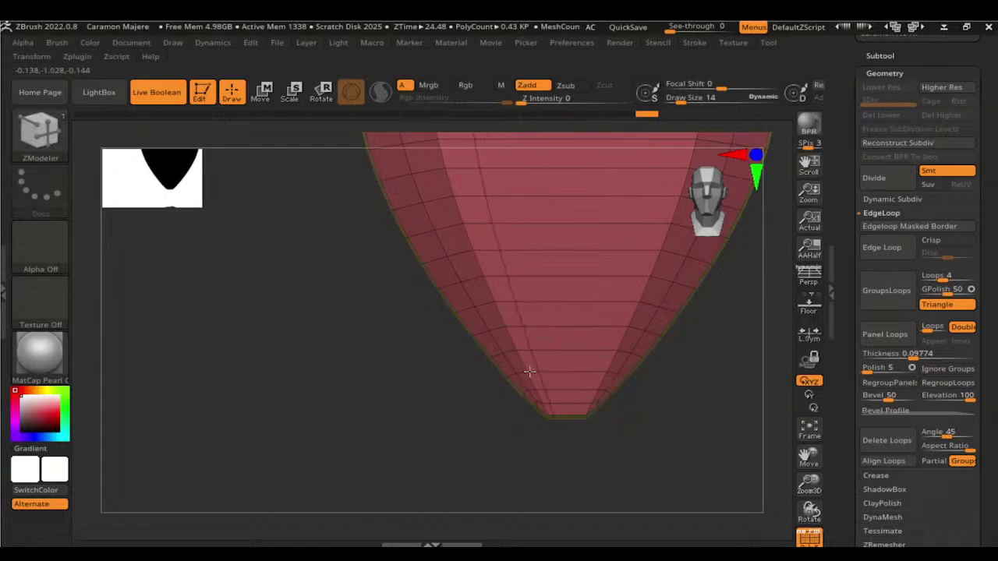
click(590, 349)
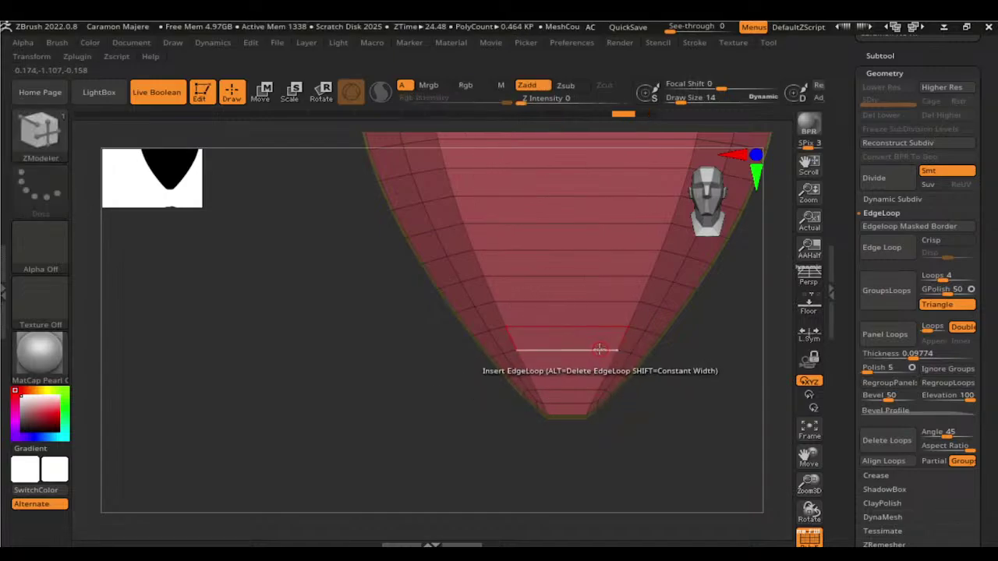
Step: Target Multiple EdgeLoops and insert loops forming a green centre polygroup
key(space)
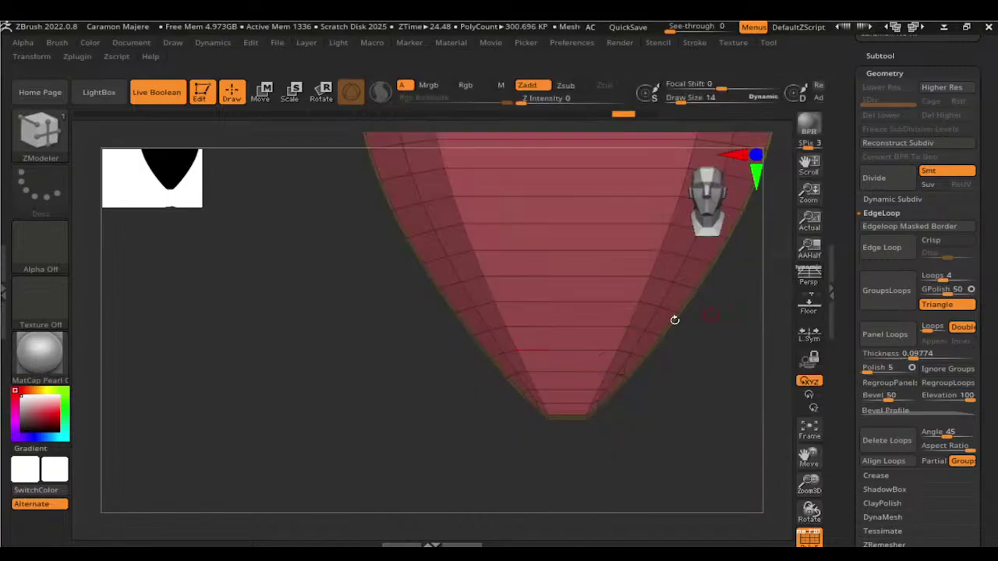
key(space)
click(496, 293)
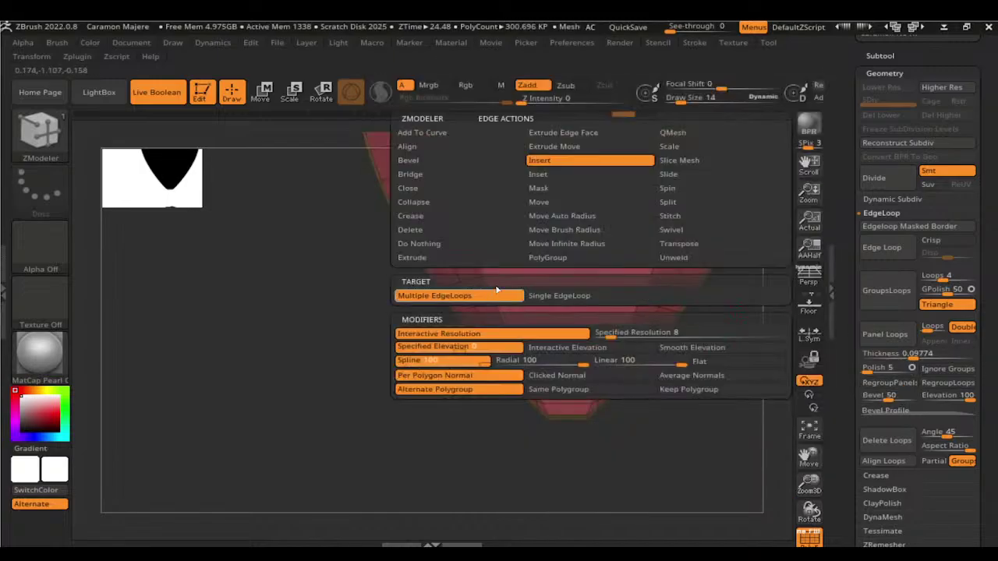
click(616, 361)
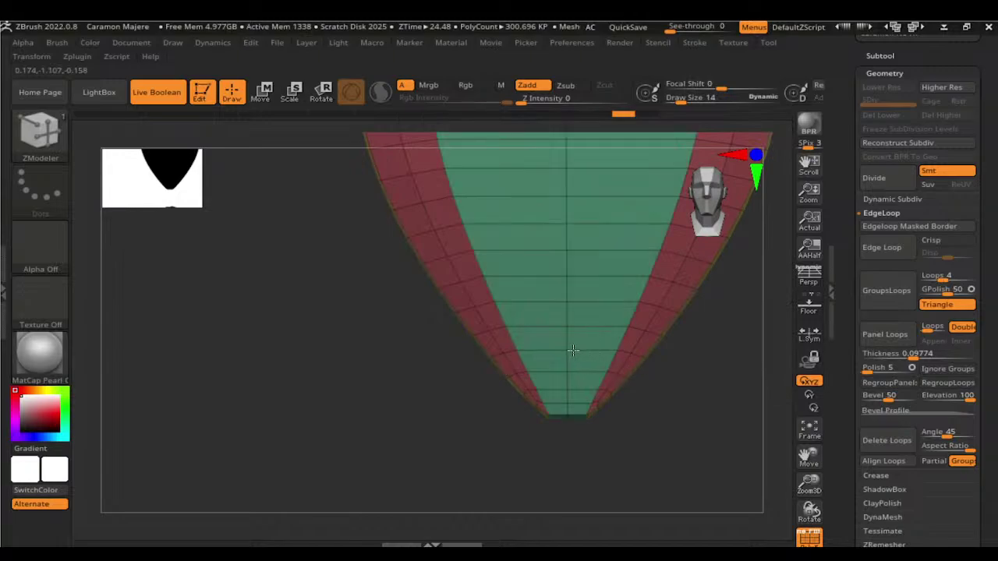
mouse_move(680, 385)
mouse_down()
mouse_move(715, 357)
mouse_move(692, 438)
mouse_up()
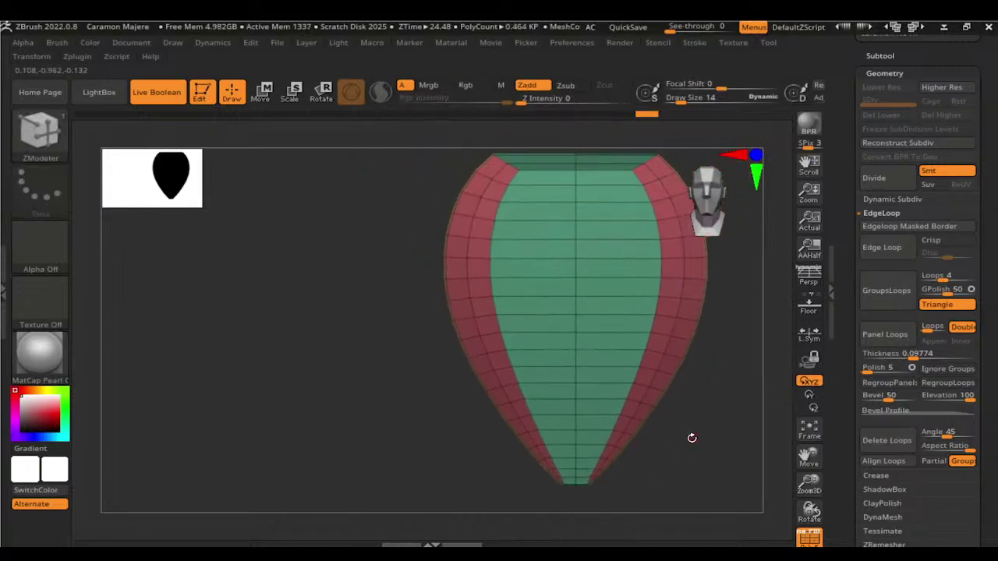
Step: Insert two vertical edge loops in the inner polygroup, then undo them
click(615, 351)
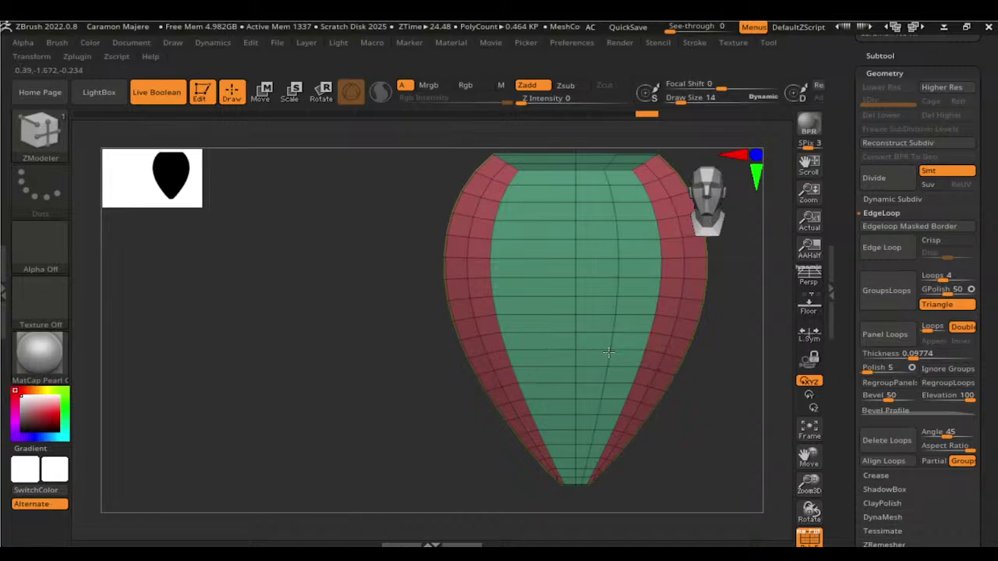
click(545, 350)
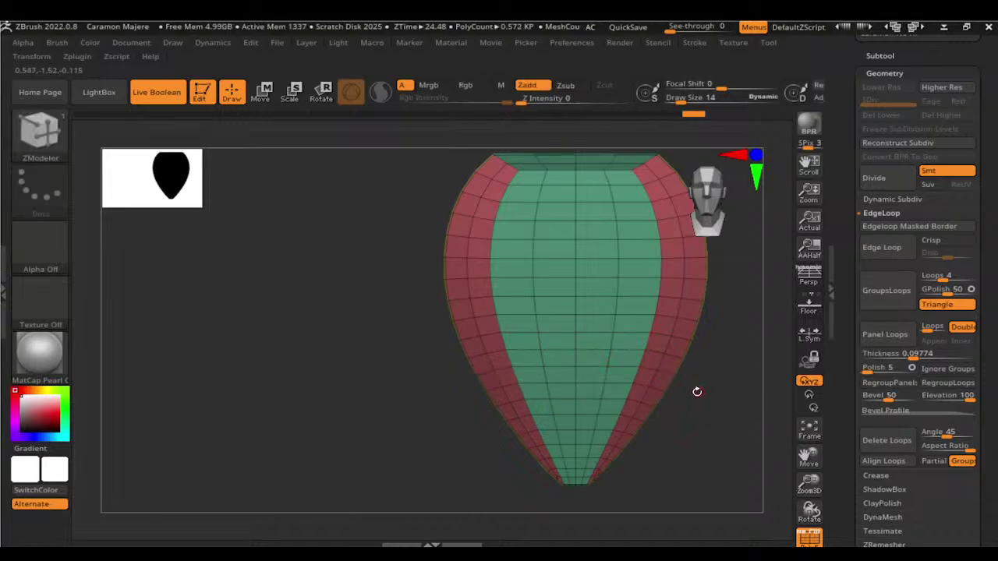
key(ctrl)
key(ctrl+z)
key(ctrl+z)
key(ctrl+z)
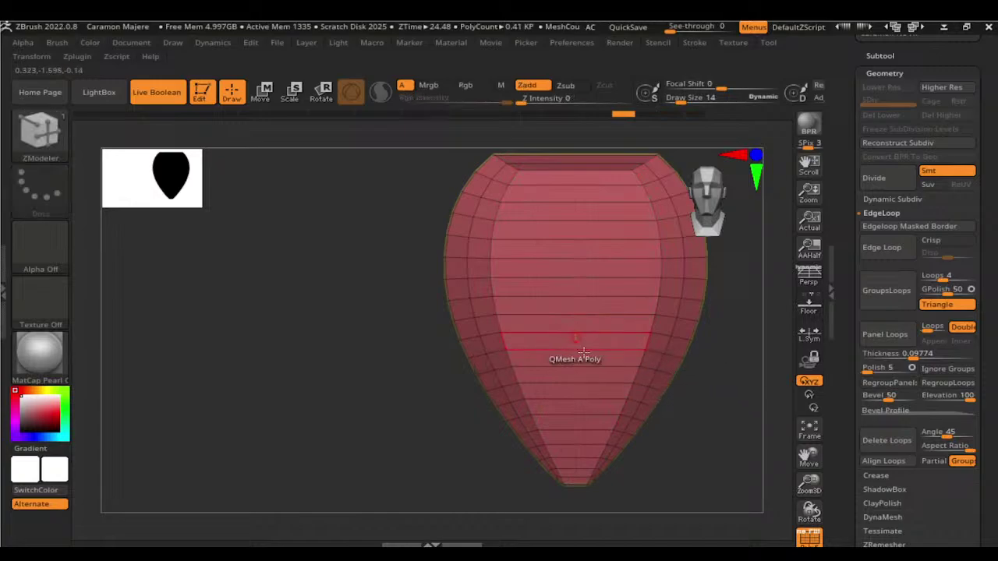
Step: Set Insert to add a single edge loop per click, and turn the plate to its right side
key(space)
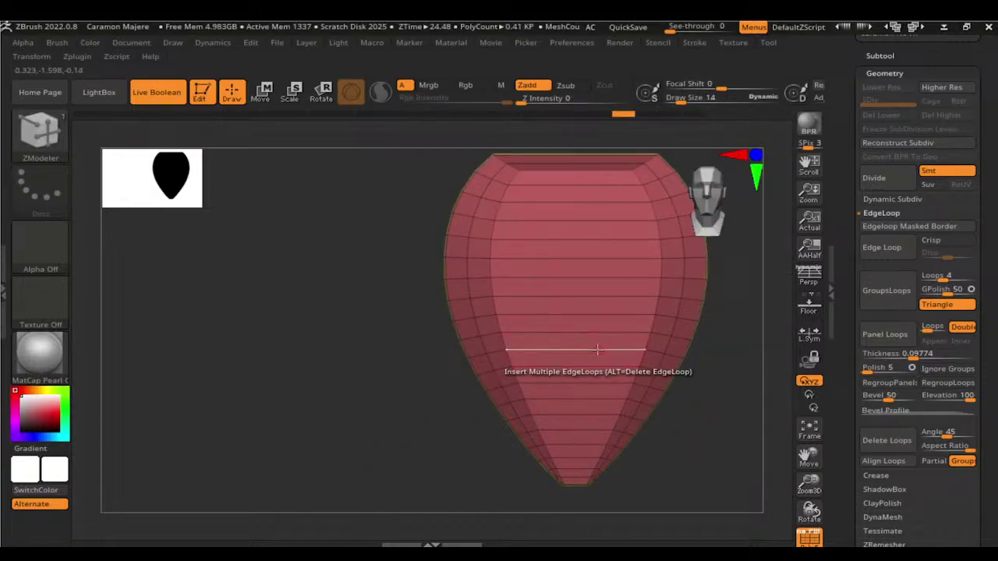
key(space)
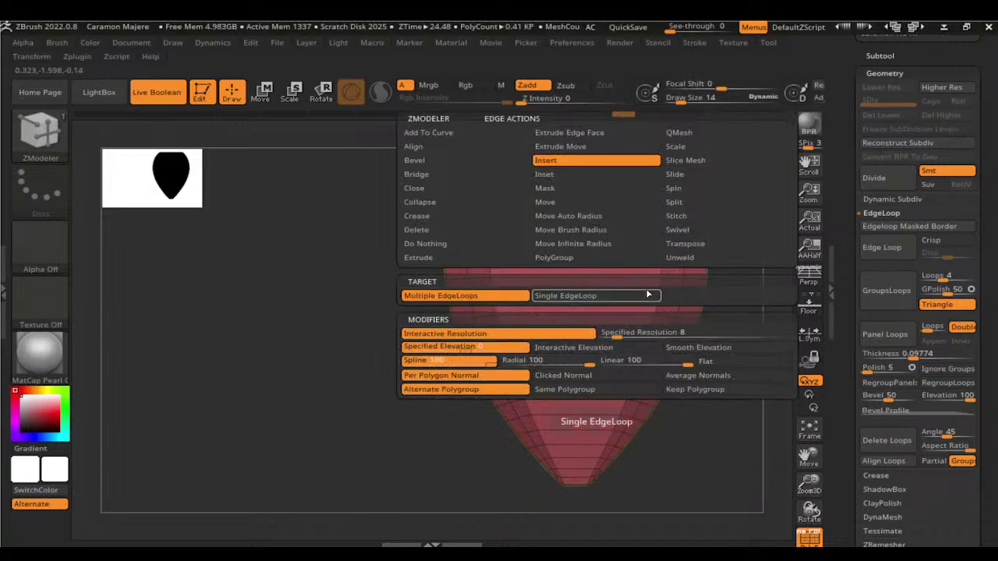
click(638, 298)
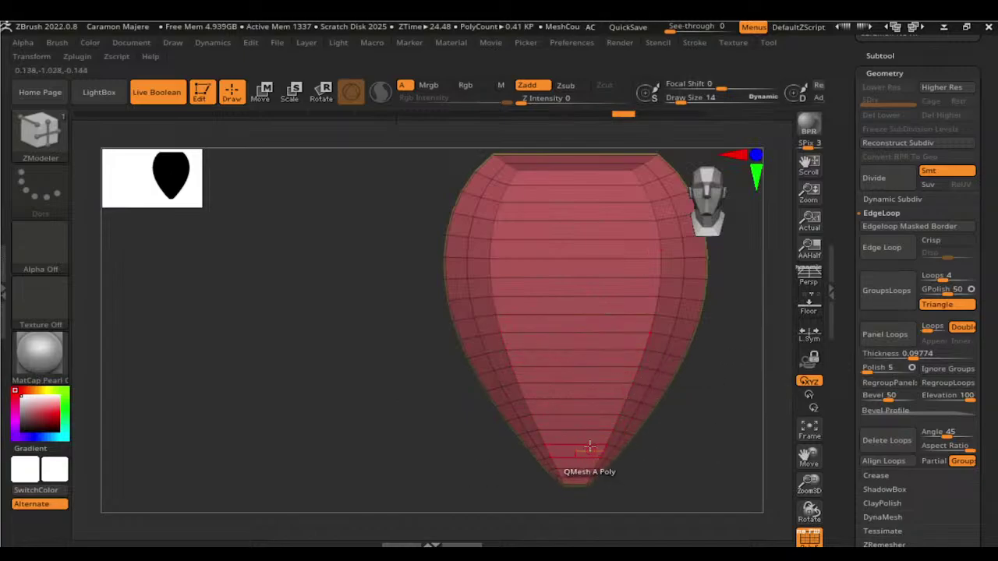
mouse_move(725, 448)
mouse_down()
mouse_move(680, 450)
mouse_move(713, 435)
mouse_move(566, 461)
mouse_up()
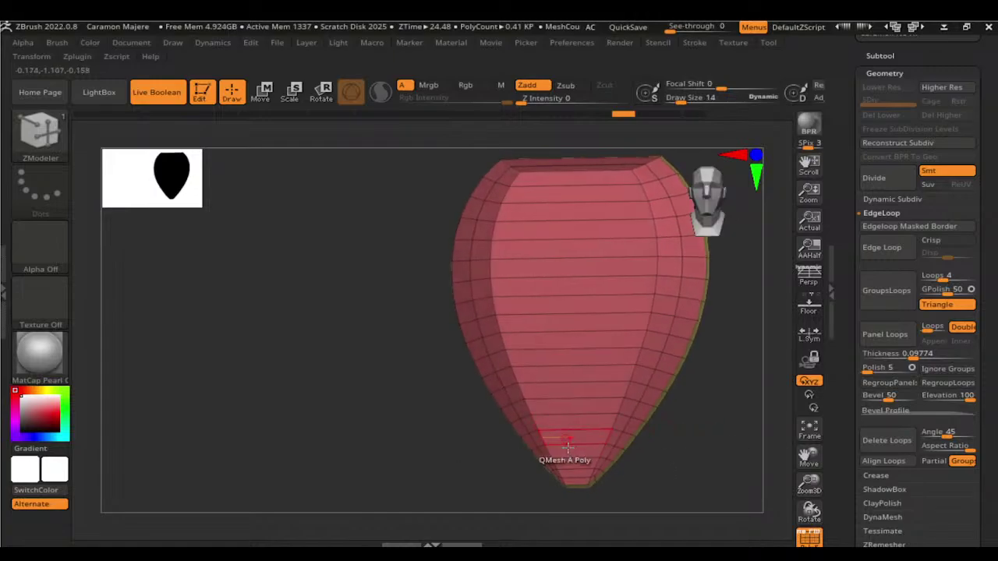
Step: Switch the edge action to Move with Infinite Radius on whole loops
right_click(580, 471)
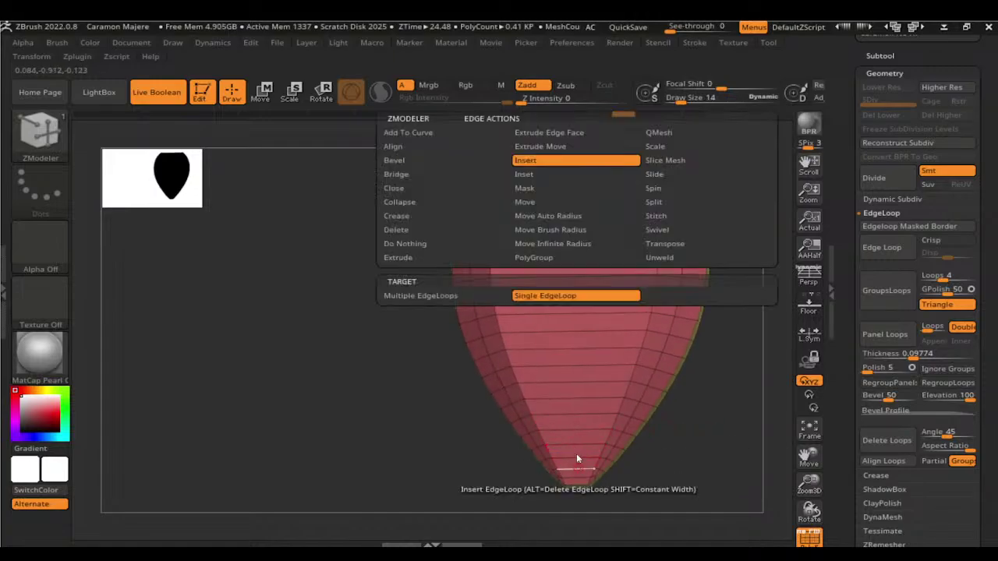
click(570, 202)
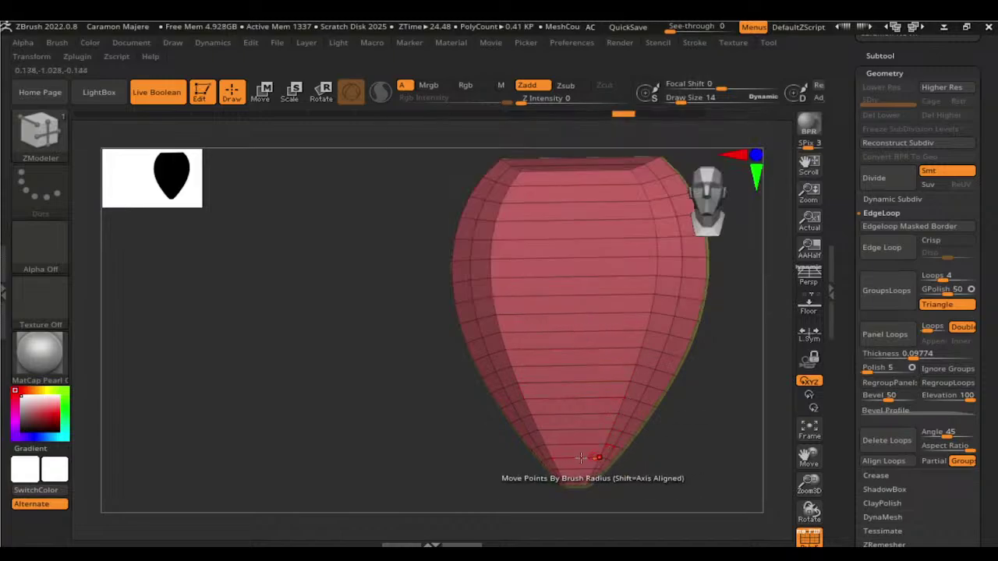
mouse_move(623, 446)
mouse_down()
mouse_move(735, 445)
mouse_move(564, 448)
mouse_up()
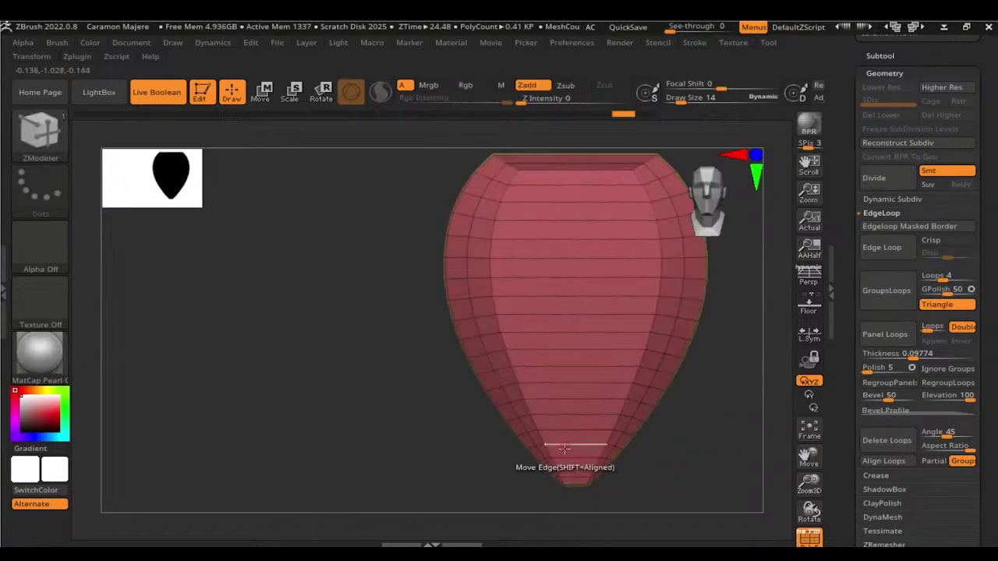
key(space)
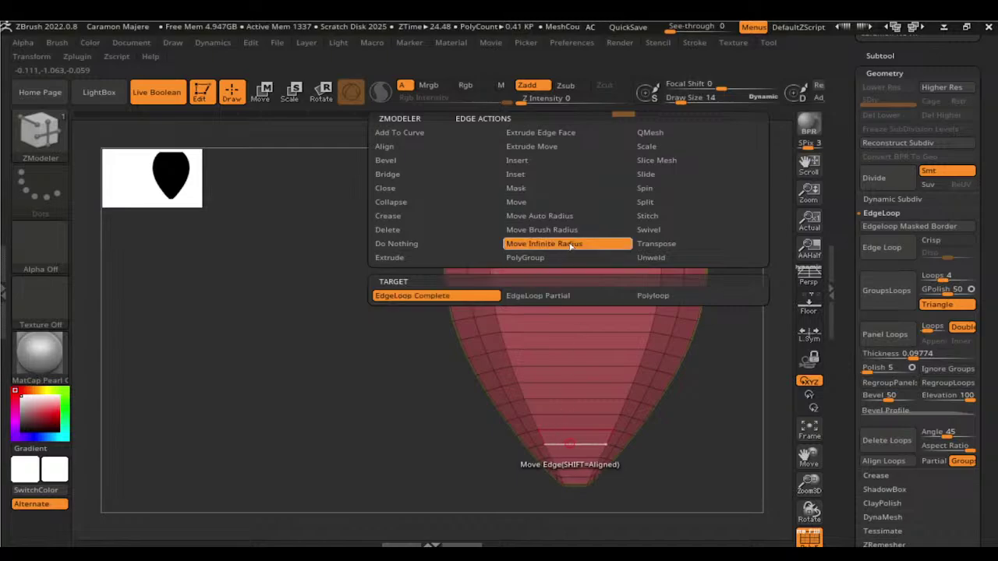
click(569, 296)
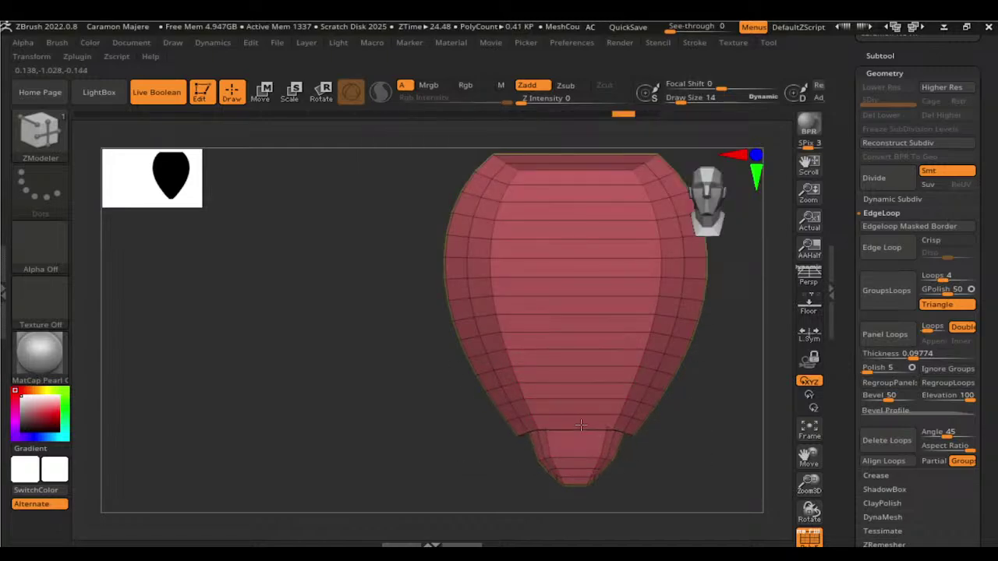
Step: Set the edge action to PolyGroup a polyloop, then bring up the polygon actions
key(space)
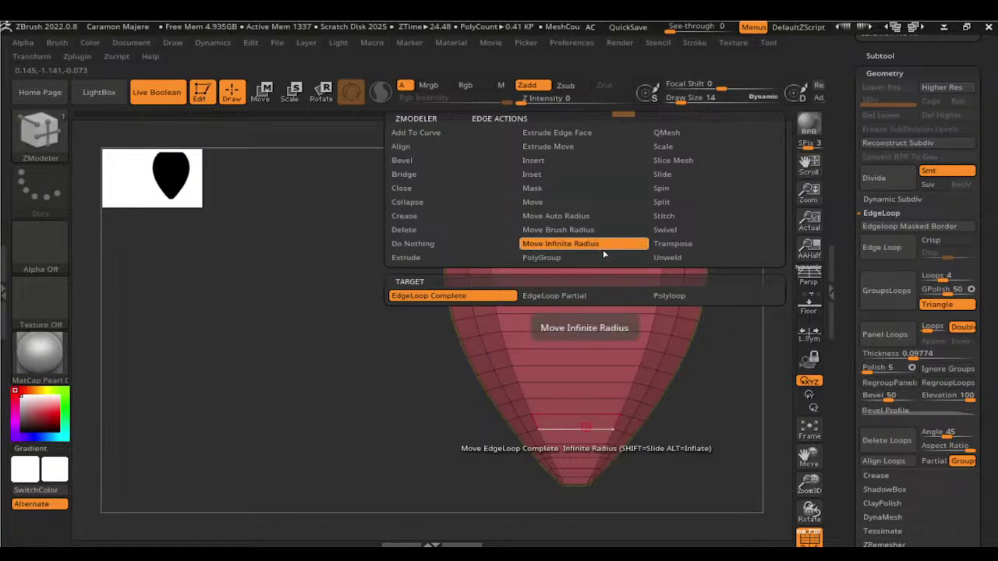
click(624, 258)
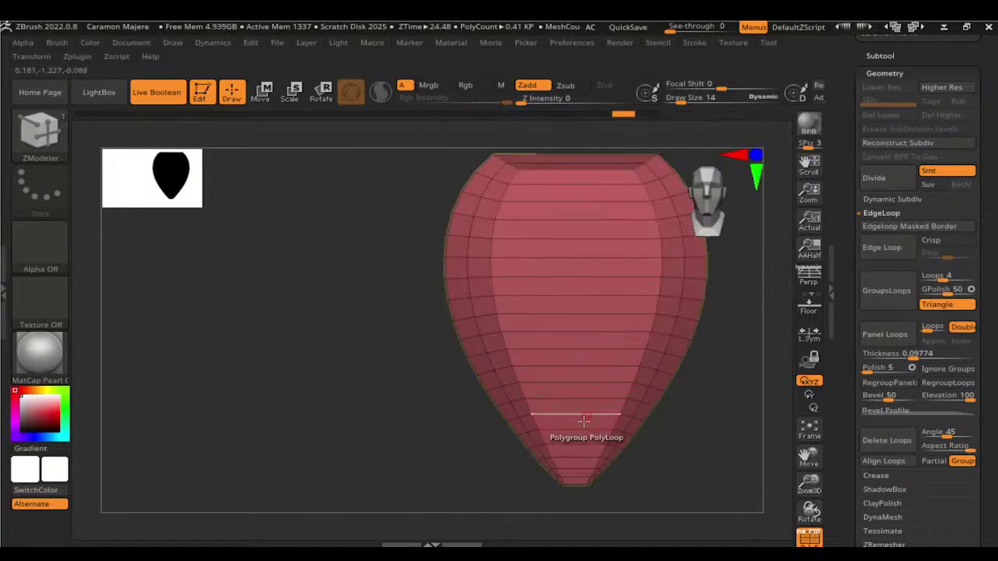
right_click(622, 425)
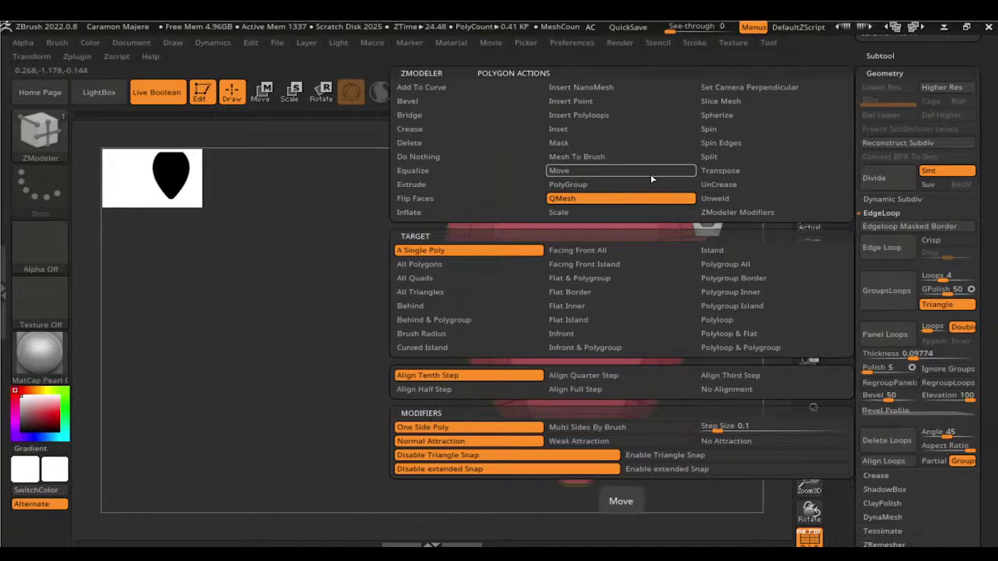
Step: Insert polyloops around the whole polygroup, forming a rim around the plate's inner face
click(593, 116)
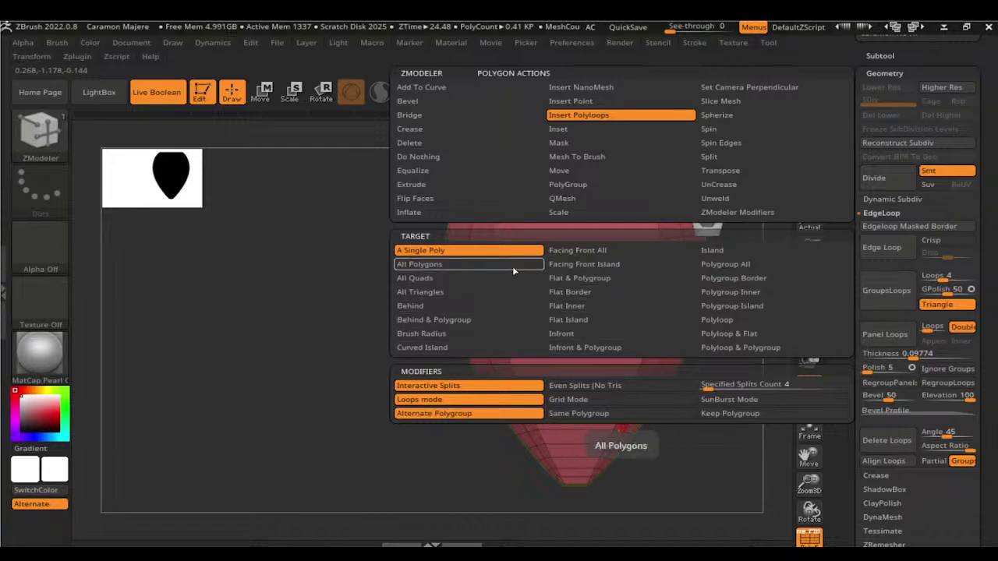
click(604, 250)
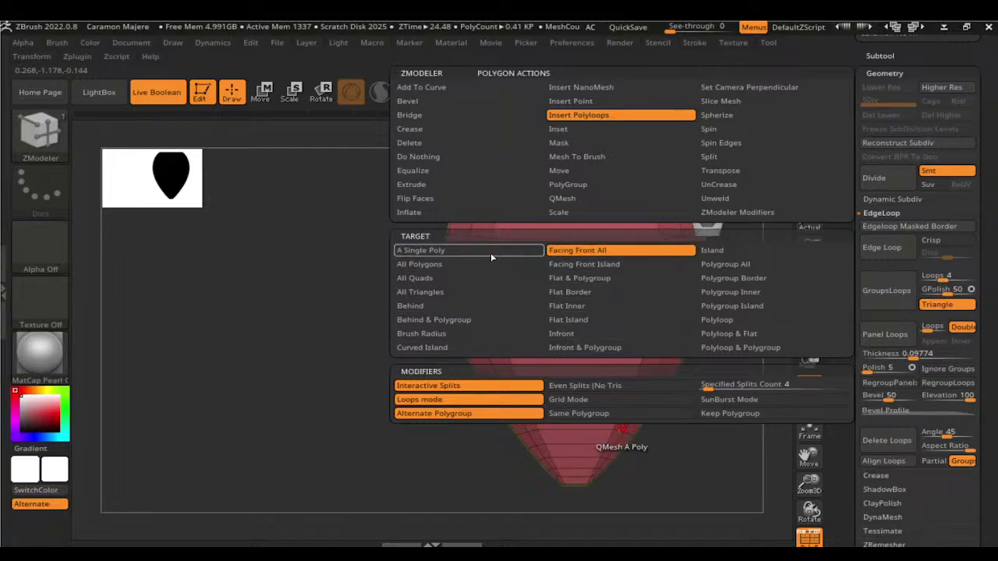
click(487, 265)
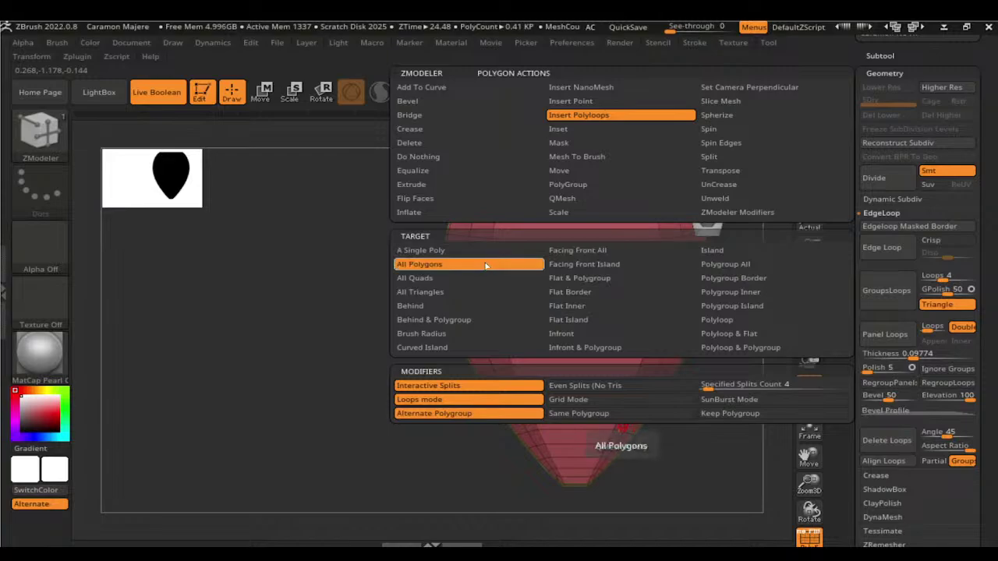
click(754, 264)
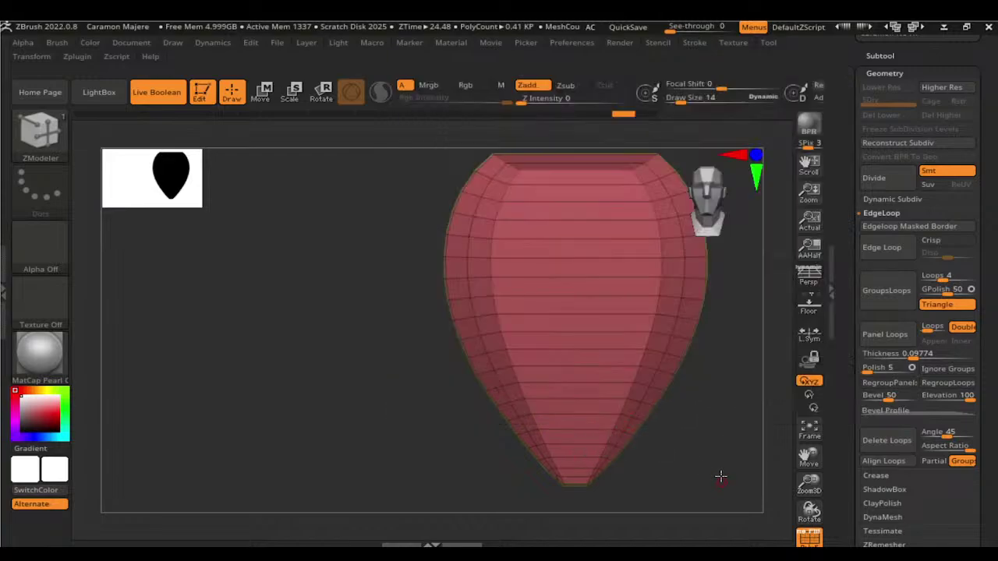
click(651, 398)
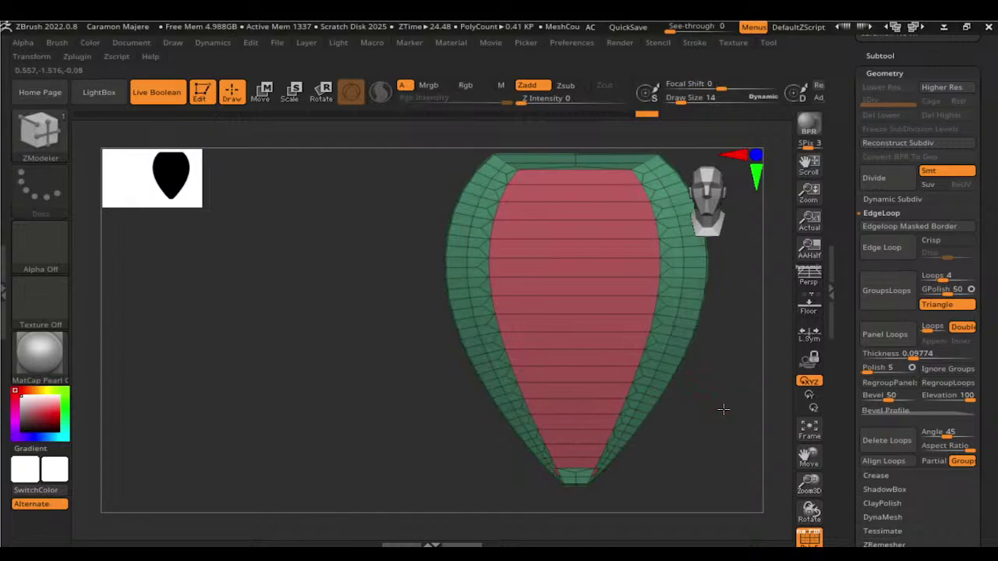
mouse_move(723, 409)
mouse_down()
mouse_move(439, 412)
mouse_move(704, 408)
mouse_move(744, 382)
mouse_move(617, 396)
mouse_move(698, 401)
mouse_move(657, 404)
mouse_up()
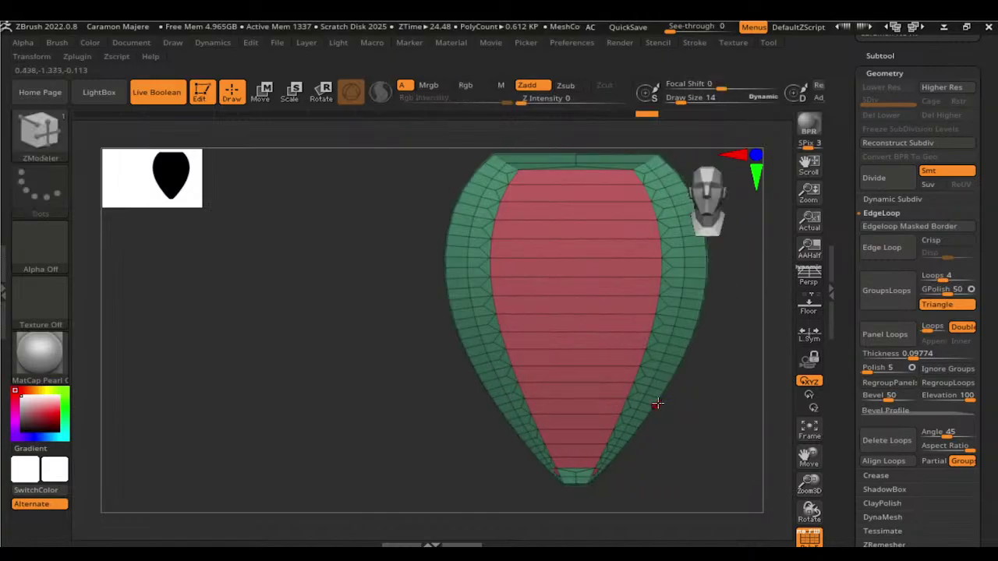
Step: Turn off Polyframe with Shift+F to show plain grey shading
key(ctrl)
key(shift+f)
key(ctrl+shift)
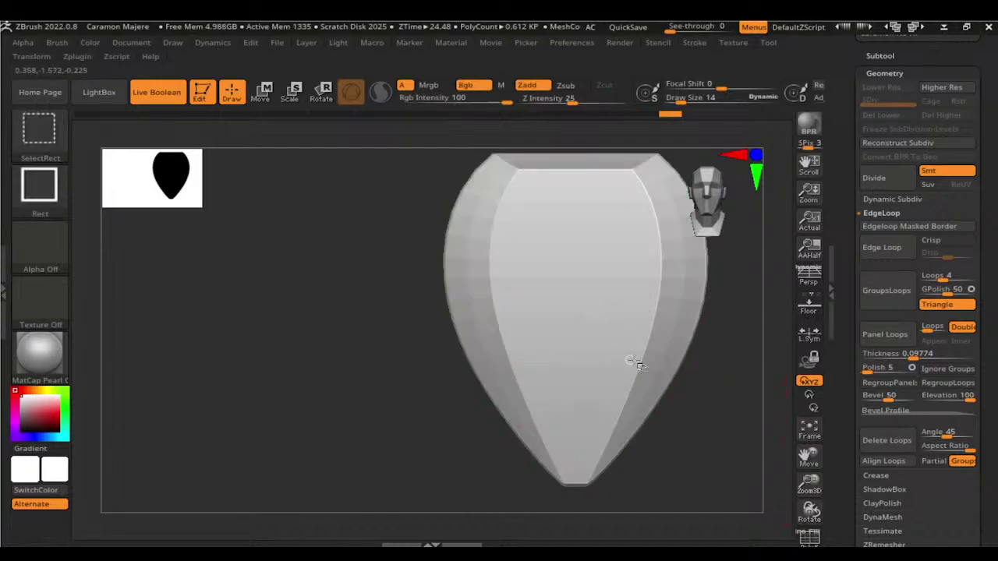
Step: Rotate the plate to an angled side view and back to a front view
drag(720, 383, 647, 316)
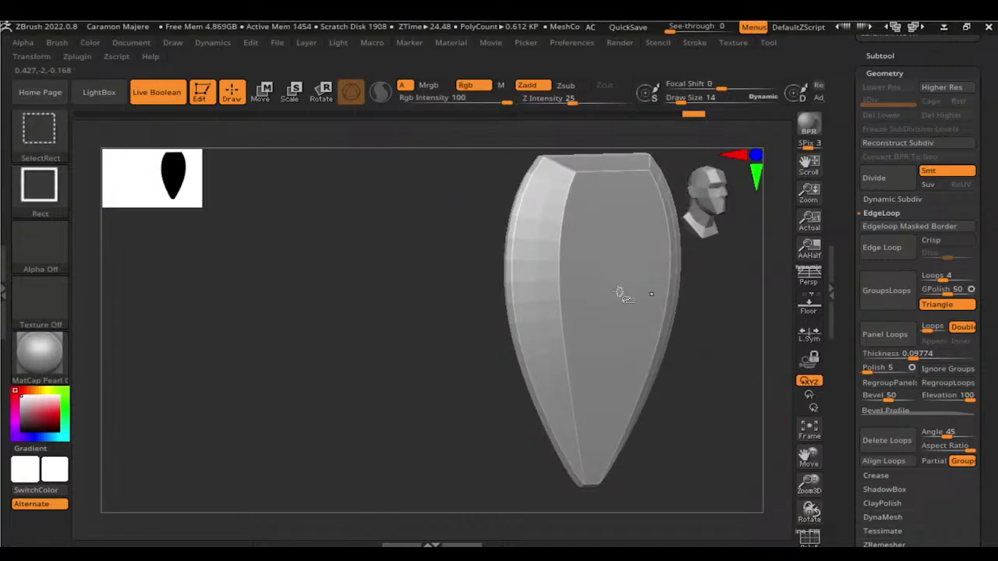
drag(702, 351, 647, 323)
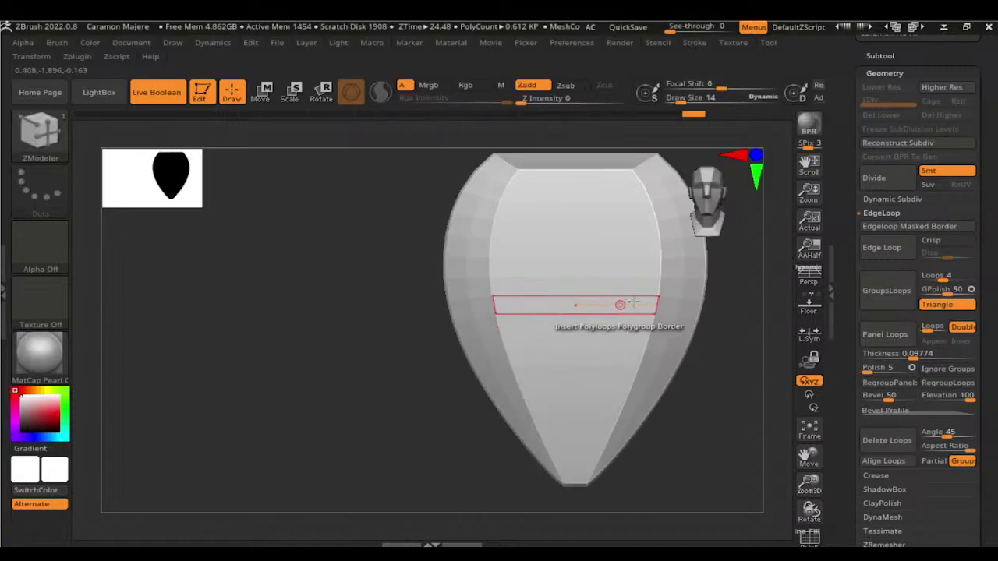
key(b)
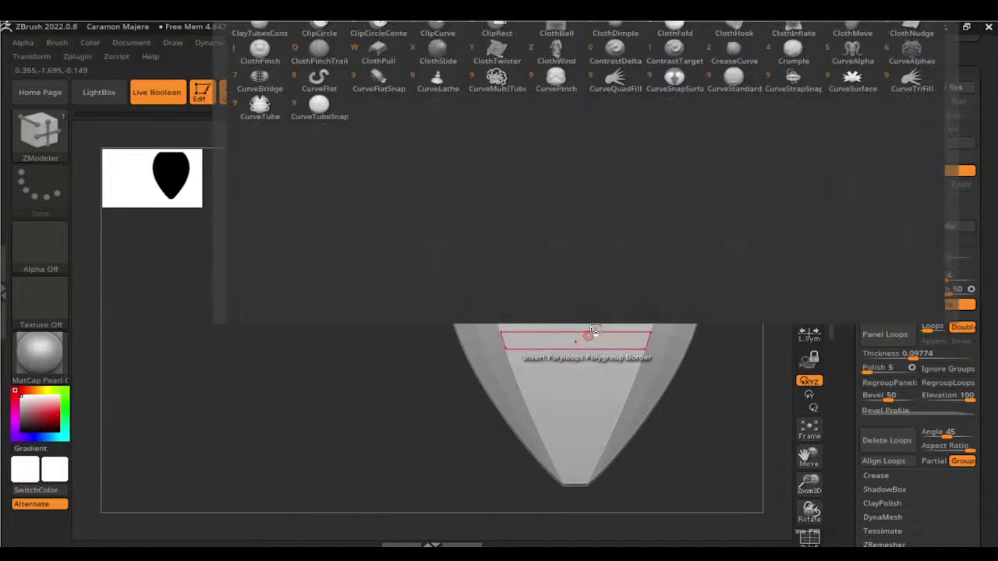
key(Escape)
key(ctrl+shift)
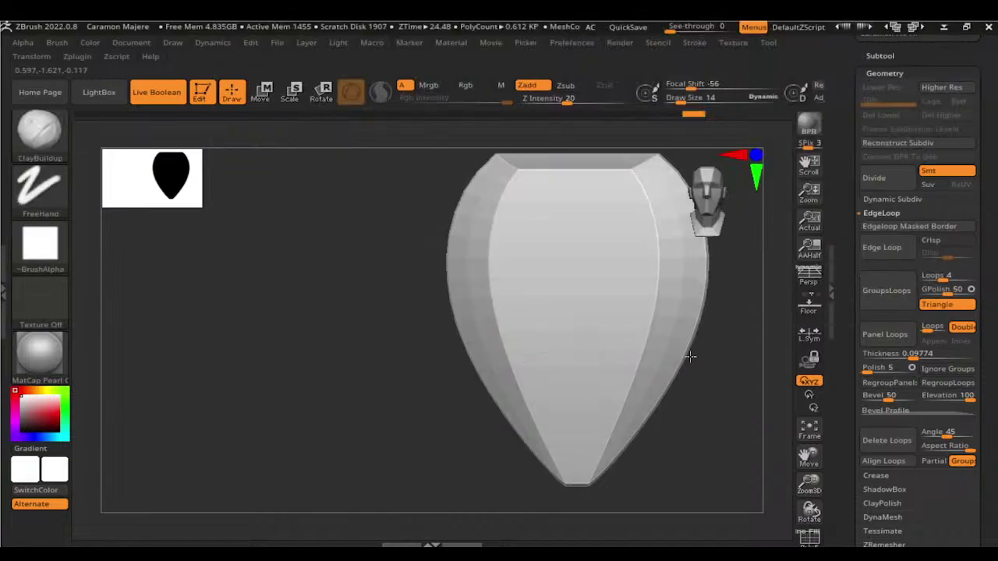
right_drag(596, 345, 713, 357)
key(ctrl+shift)
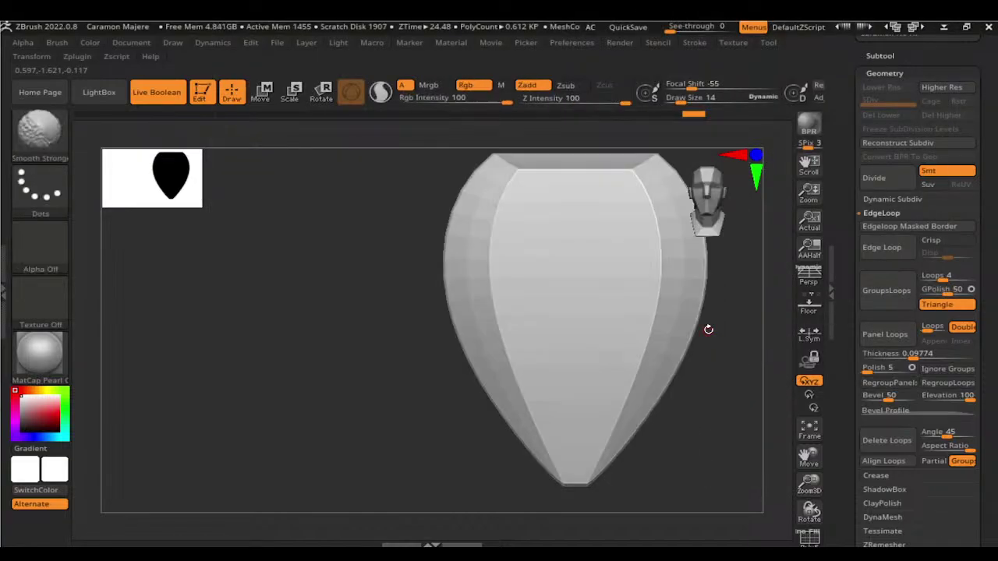
Step: Lower the plate in the view and load the Move brush with B, M, V
alt+right_drag(708, 329, 748, 437)
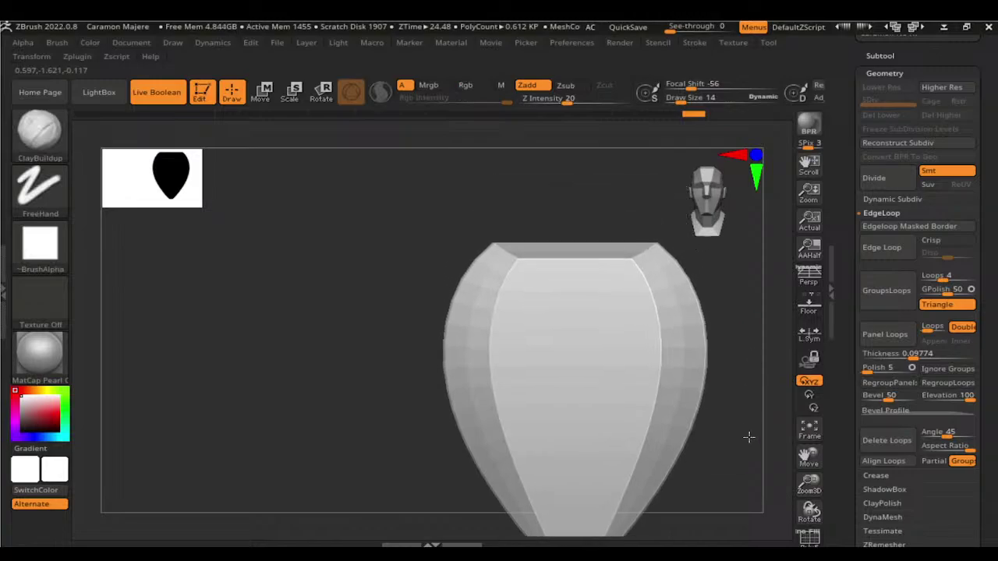
key(b)
key(m)
key(v)
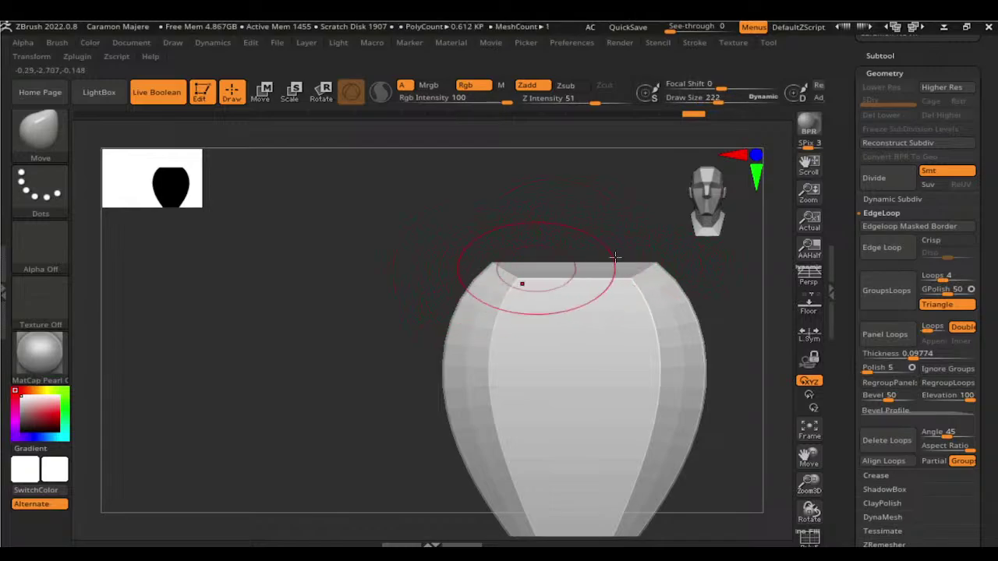
Step: Pull the plate's top edge up into a peak, then undo the last two Move strokes
drag(585, 266, 592, 220)
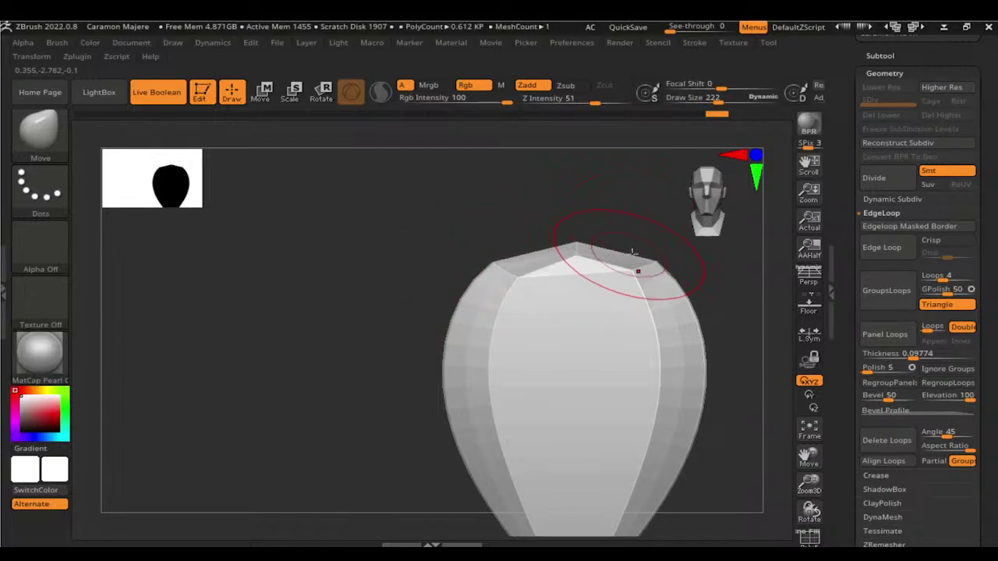
shift+drag(641, 249, 642, 258)
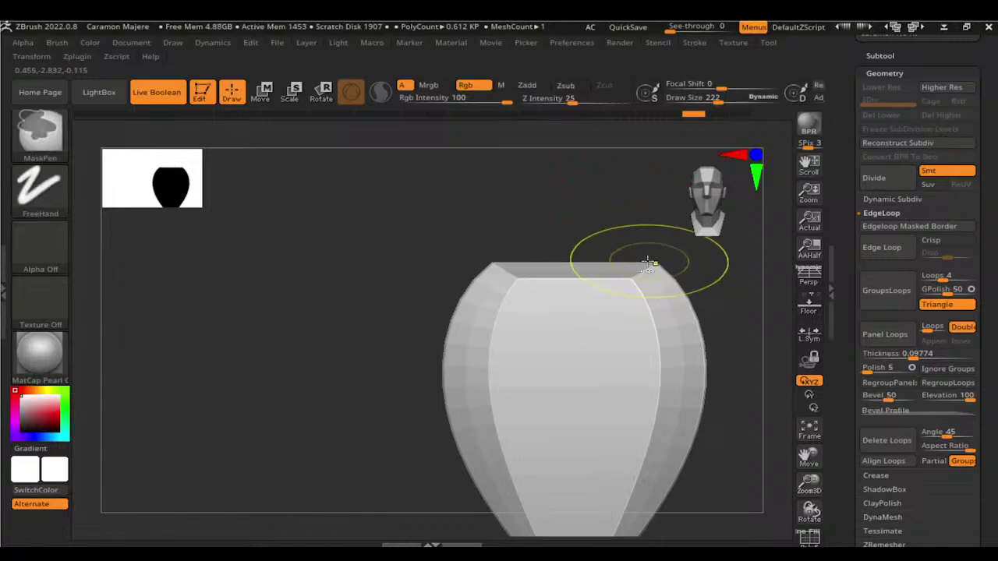
drag(575, 261, 578, 237)
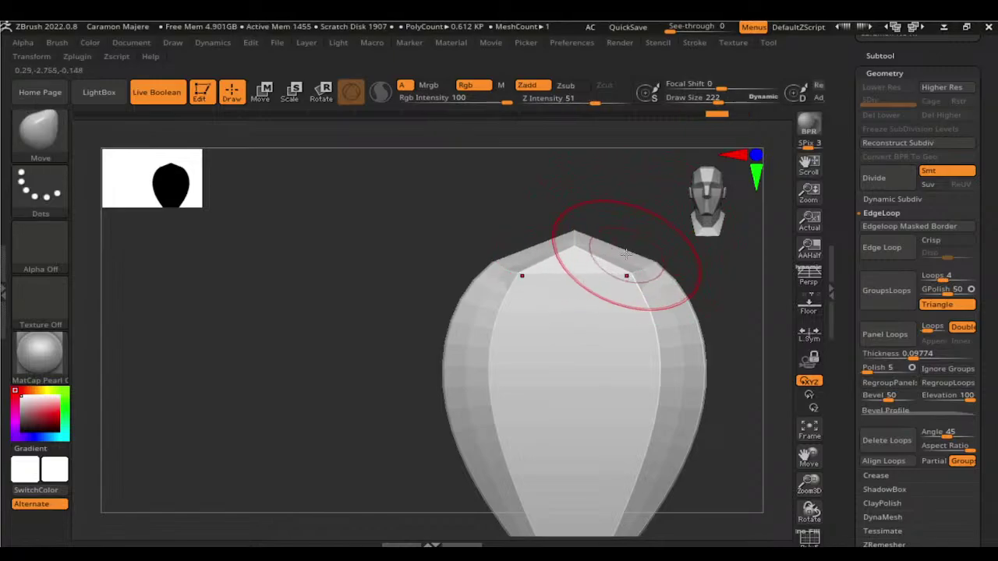
key(ctrl+z)
key(ctrl+z)
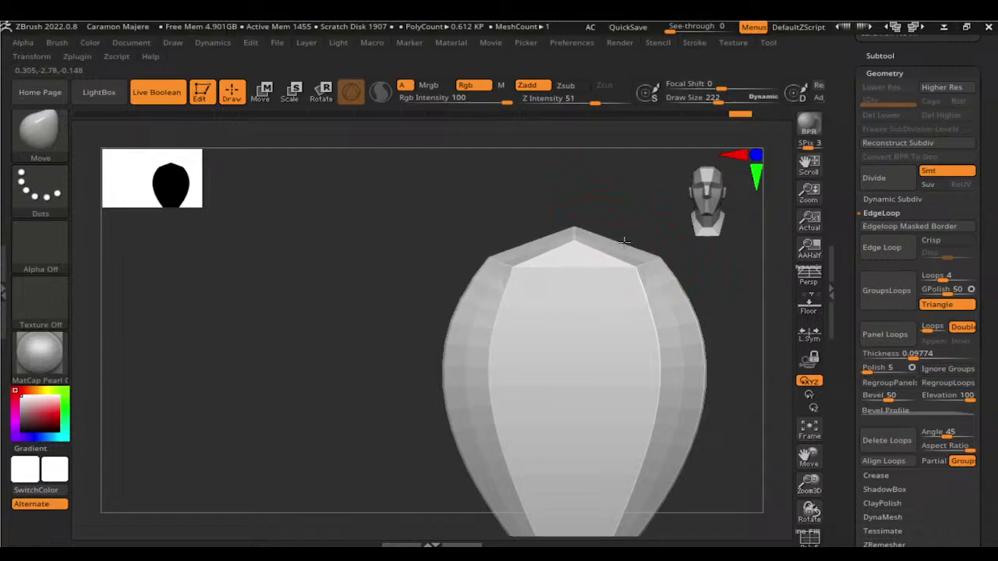
key(ctrl+z)
key(ctrl+z)
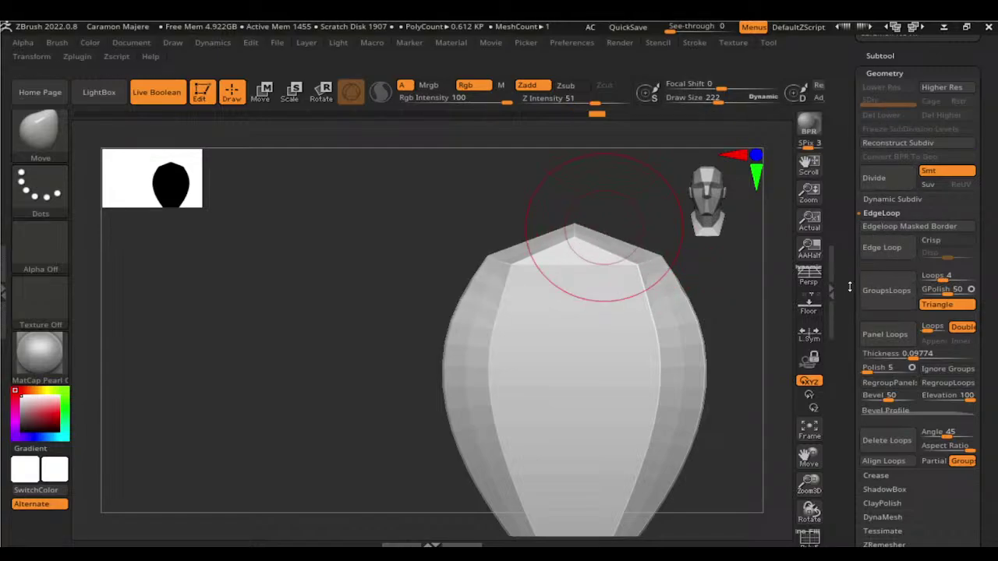
scroll(867, 238, down, 2)
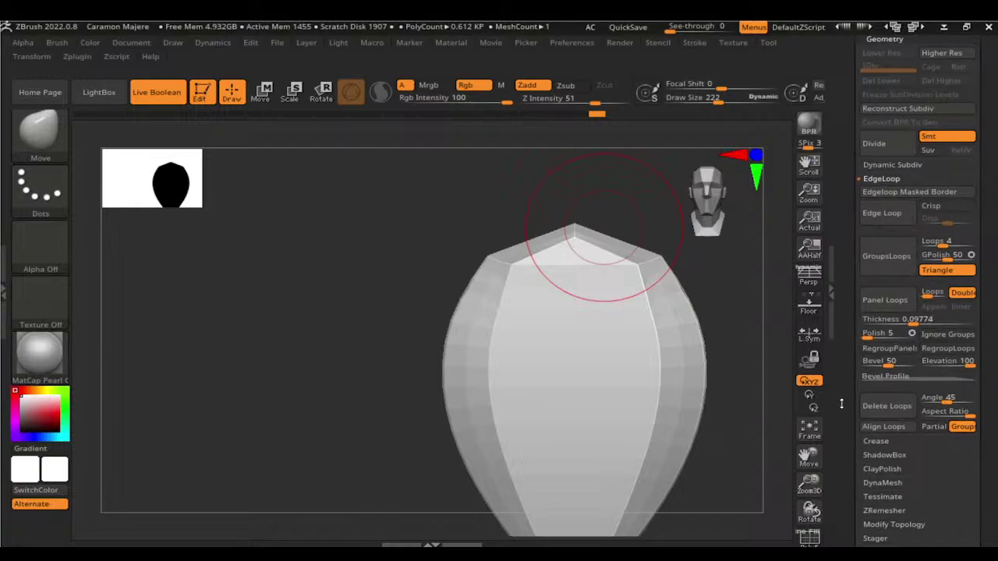
Step: Show the Crease settings and divide the mesh up to subdivision level 4
click(876, 440)
click(874, 143)
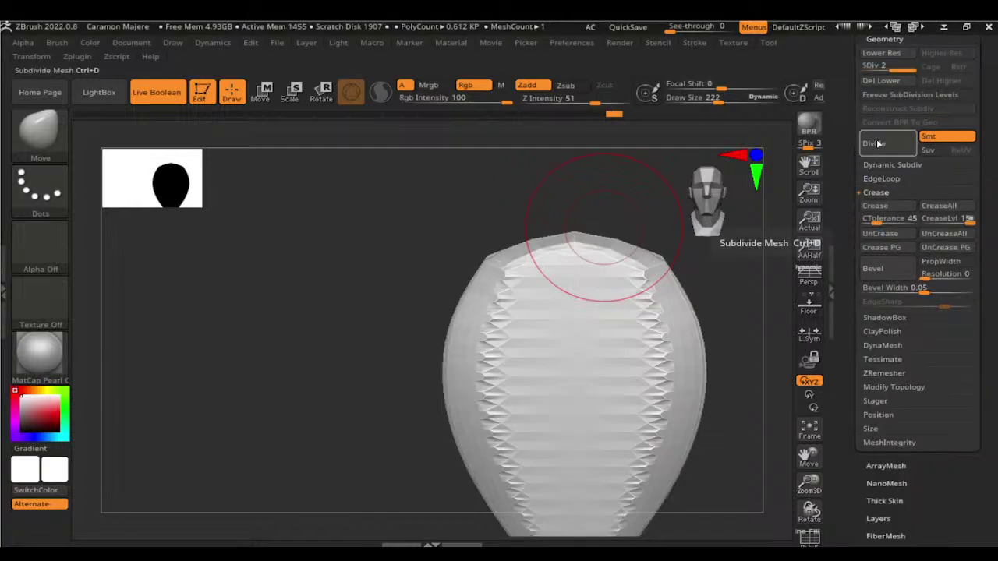
click(880, 144)
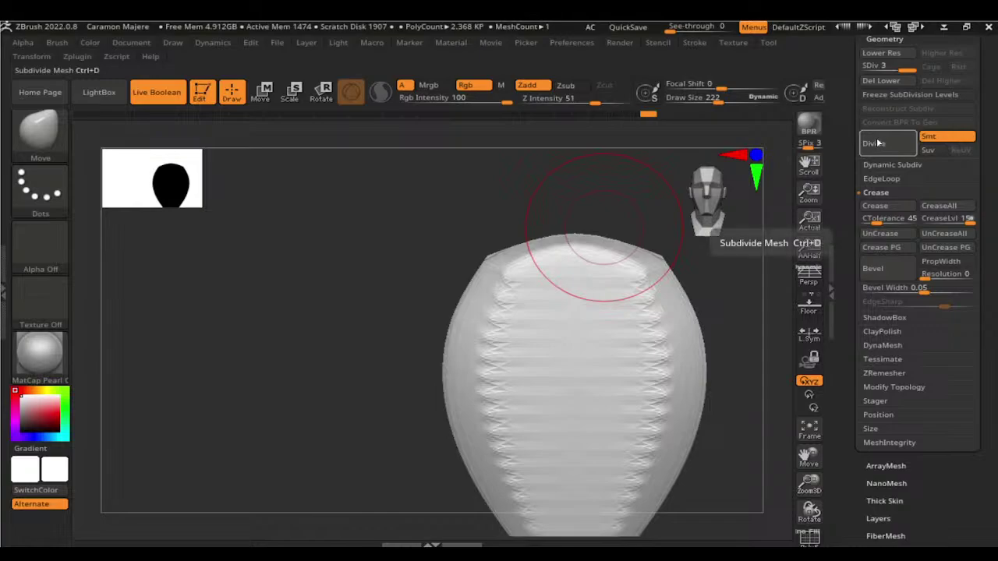
click(882, 145)
Step: Drop back to the lowest subdivision level and orbit between side and front views
mouse_move(691, 301)
mouse_down()
mouse_move(606, 319)
mouse_move(728, 297)
mouse_move(616, 303)
mouse_move(642, 289)
mouse_up()
key(shift+d)
key(ctrl)
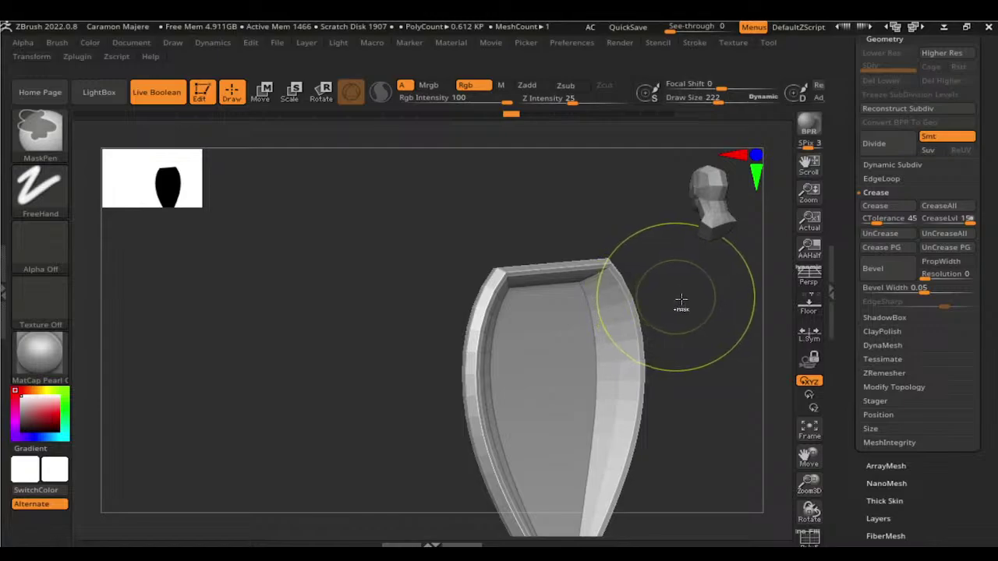
mouse_move(679, 301)
mouse_down()
mouse_move(762, 338)
mouse_move(748, 356)
mouse_move(675, 257)
mouse_up()
key(ctrl)
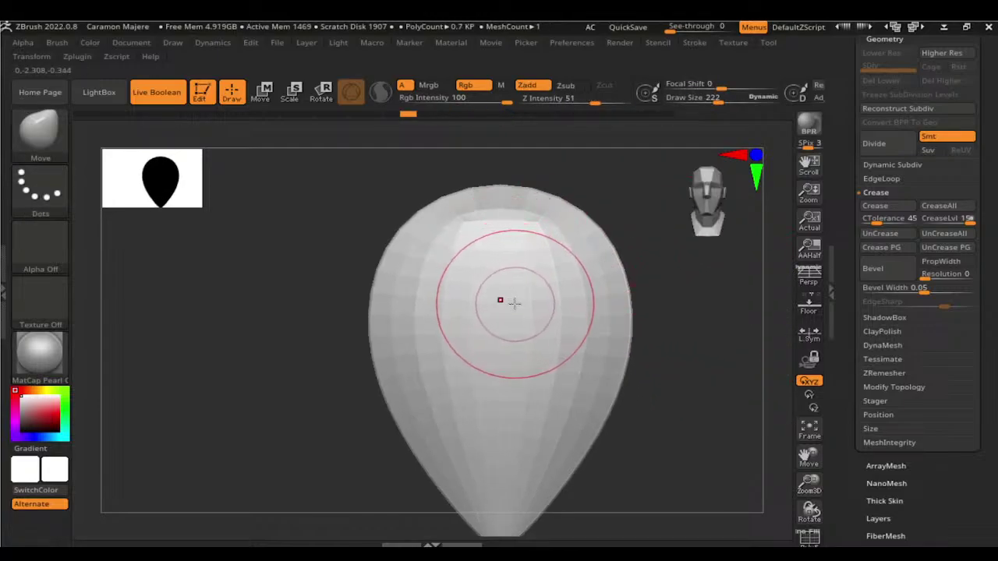
Step: Scrub the Undo History back, redo, then undo to the rounded-top version
click(423, 115)
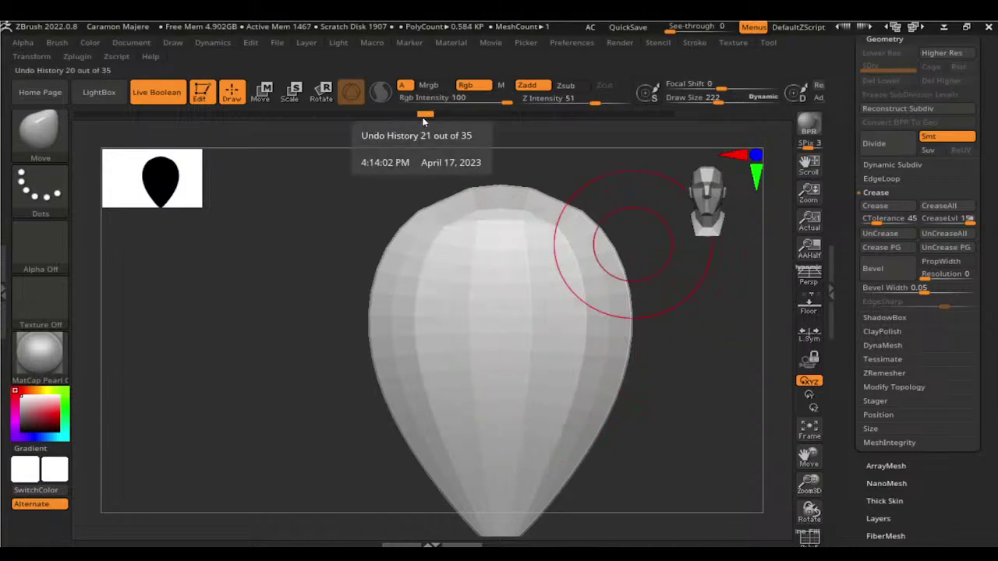
drag(440, 118, 427, 117)
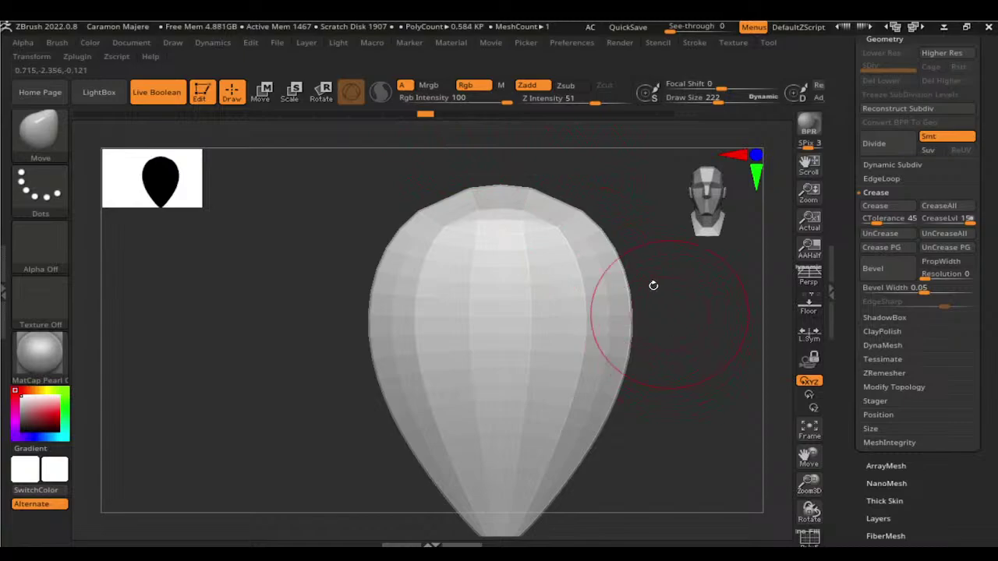
key(ctrl+shift+z)
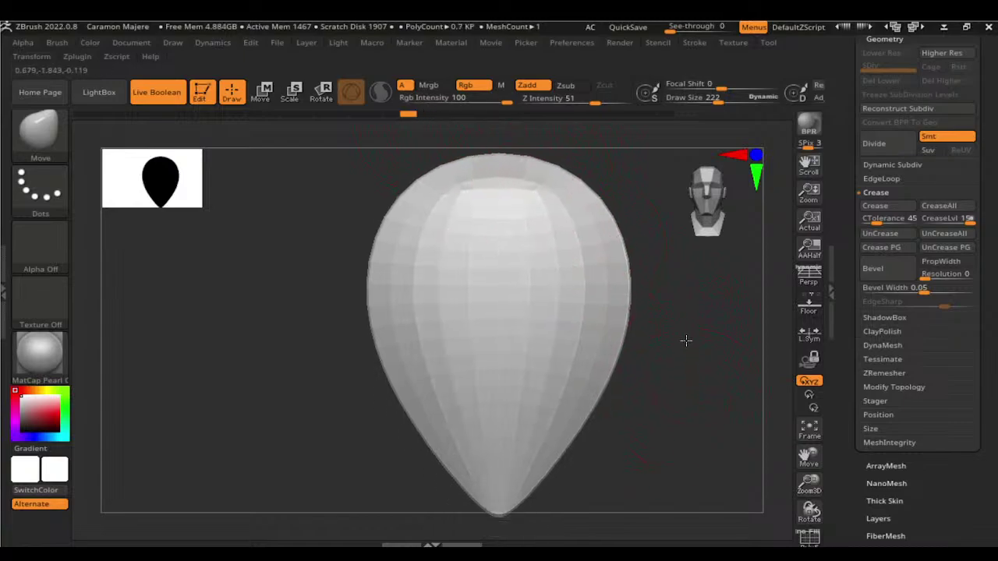
key(ctrl+shift+z)
key(ctrl+z)
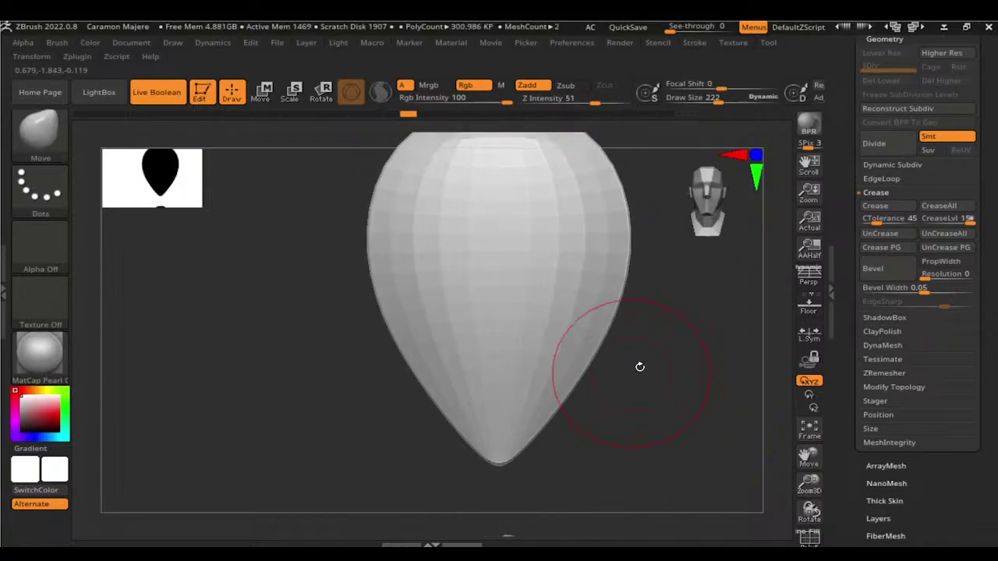
Step: Load the ZModeler brush, turn on PolyF wireframe, shrink the draw size, and show edge actions
key(b)
key(z)
key(m)
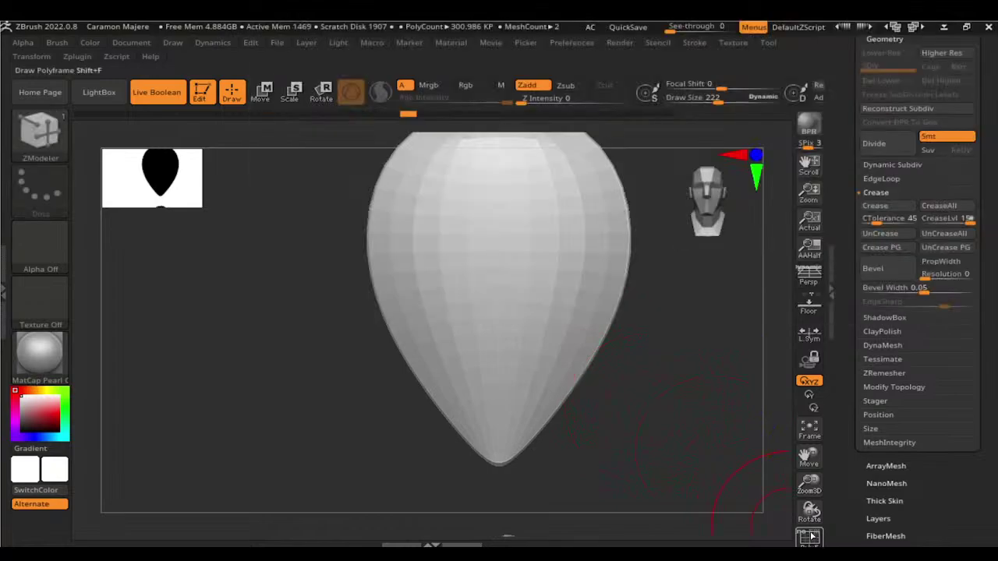
click(810, 536)
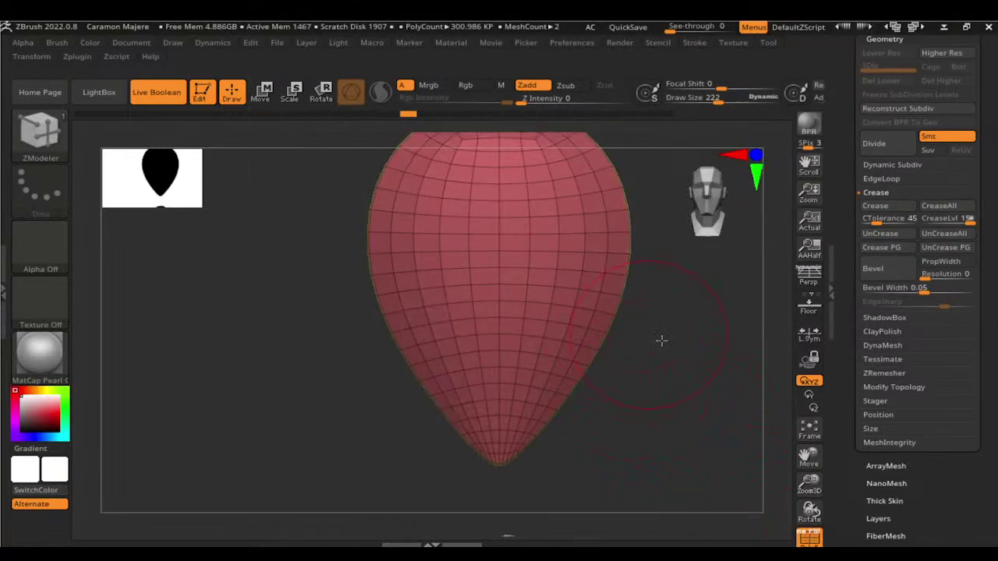
drag(662, 341, 531, 271)
drag(596, 390, 669, 296)
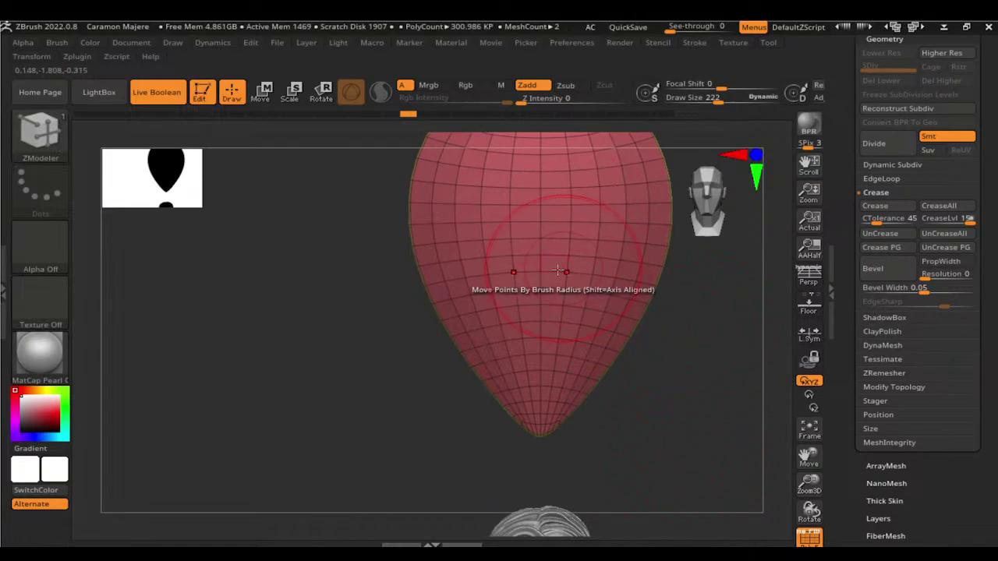
key(bracketleft)
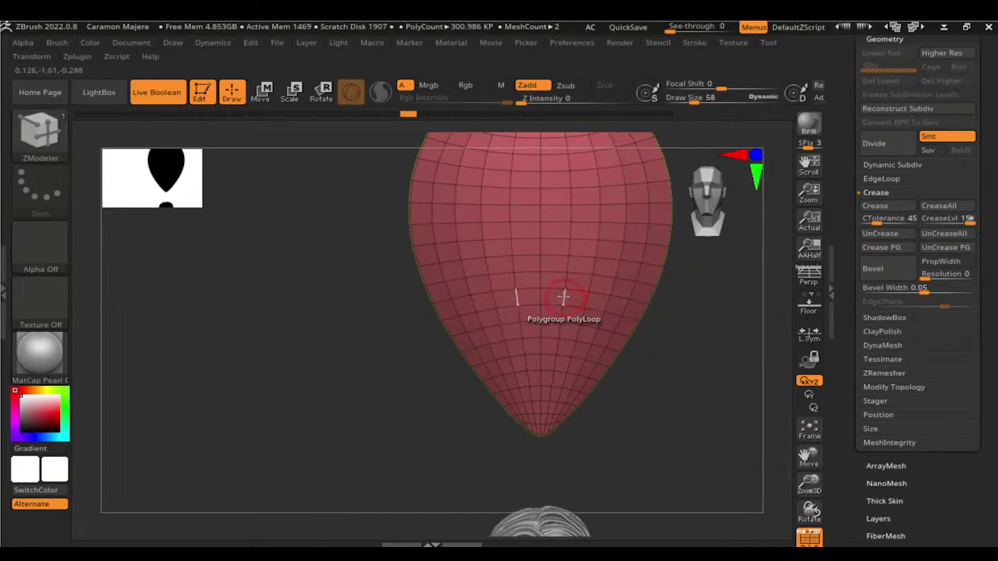
key(space)
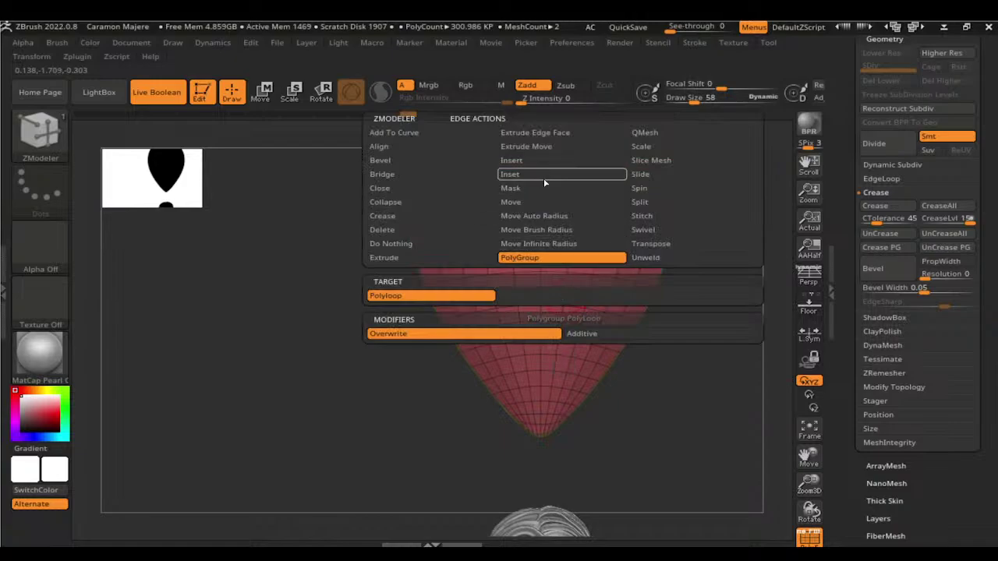
Step: Set the edge action to Delete EdgeLoop Complete, remove an edge loop, and check the tip
click(392, 231)
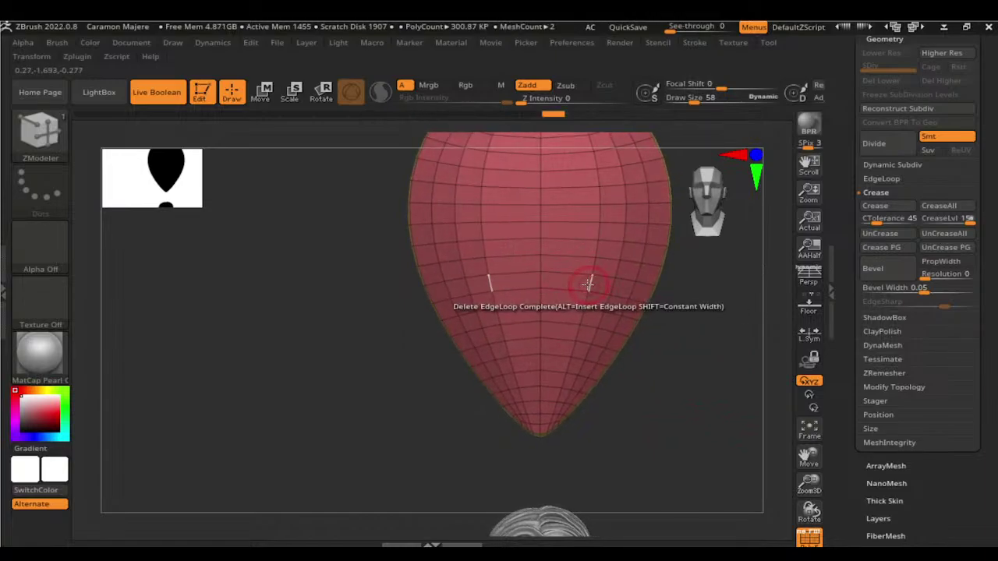
click(678, 330)
mouse_move(677, 330)
mouse_down()
mouse_move(701, 392)
mouse_move(711, 374)
mouse_move(708, 330)
mouse_up()
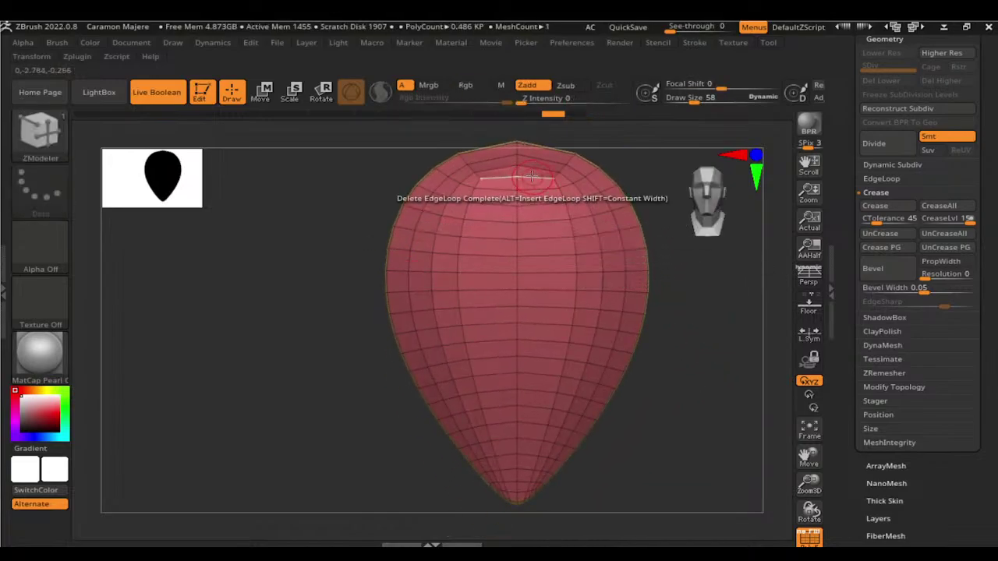
drag(659, 234, 674, 313)
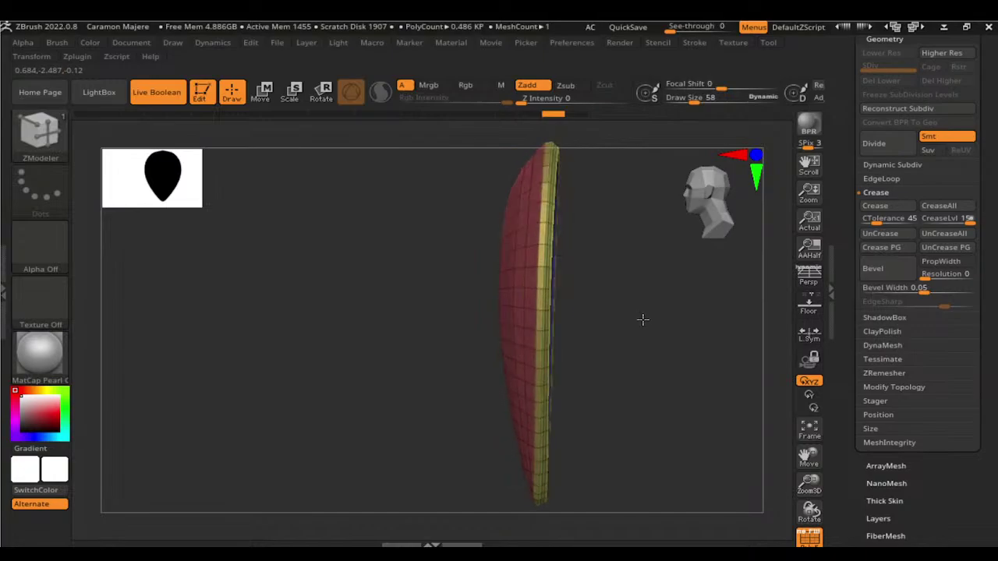
shift+drag(641, 319, 704, 325)
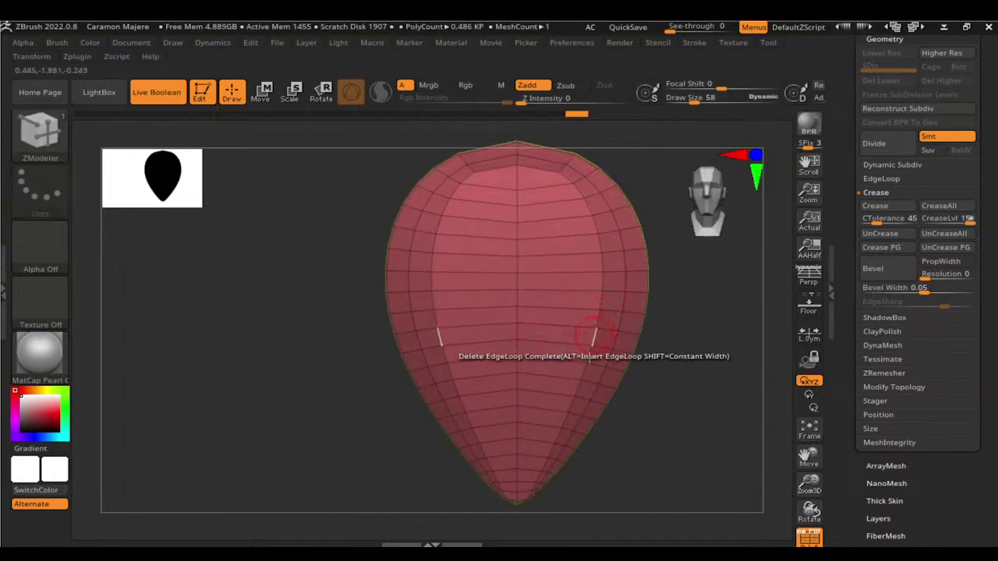
drag(653, 446, 672, 345)
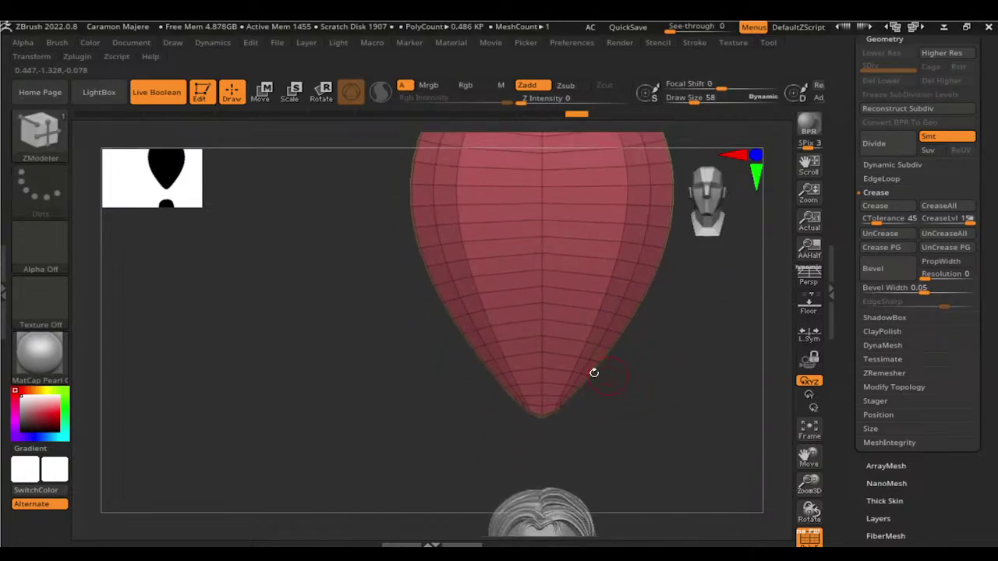
key(ctrl)
Step: Insert polyloops along the polygroup border near the tip
click(551, 394)
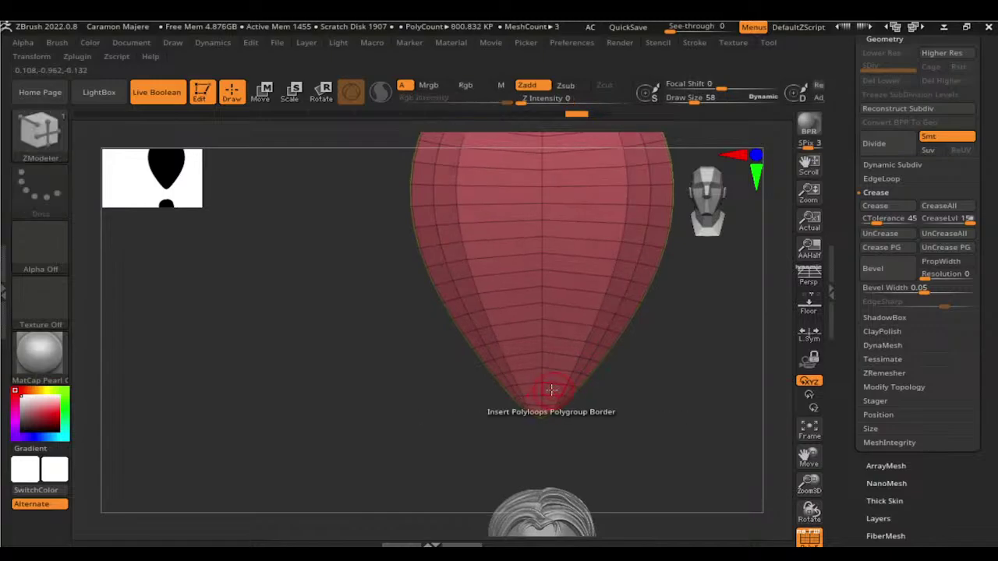
drag(549, 389, 554, 378)
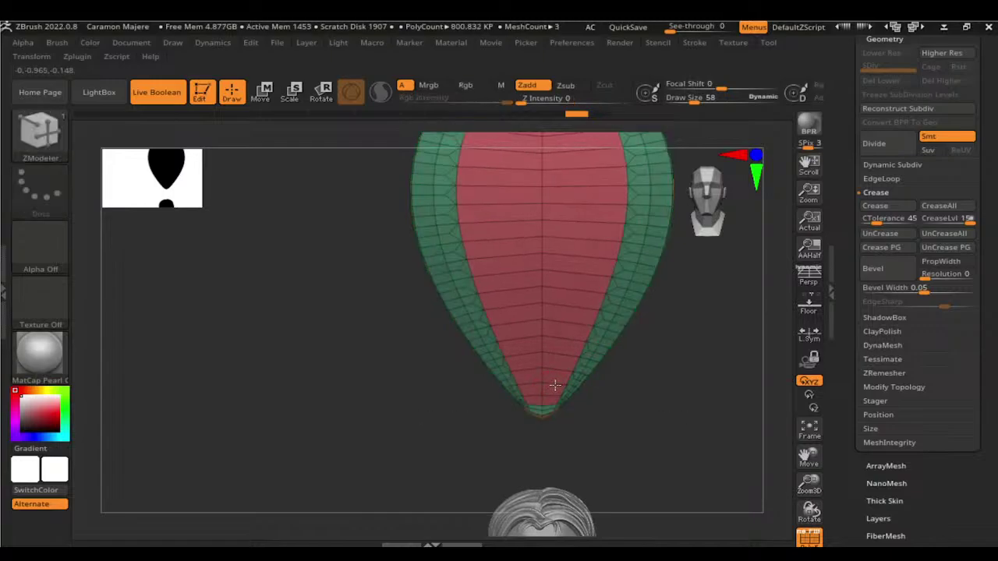
key(space)
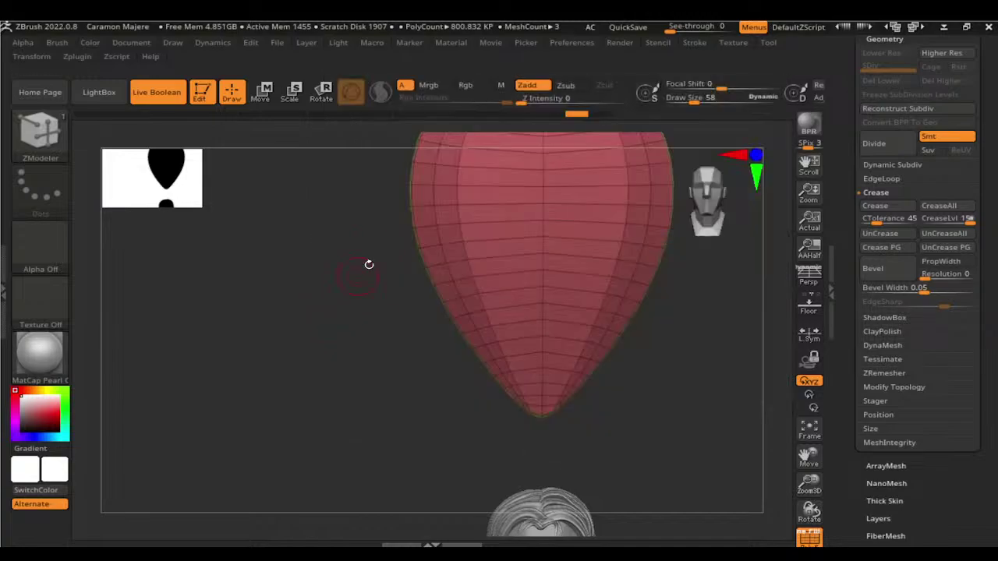
Step: Set Delete to a partial edge loop, then single edges, and remove a horizontal middle band
key(space)
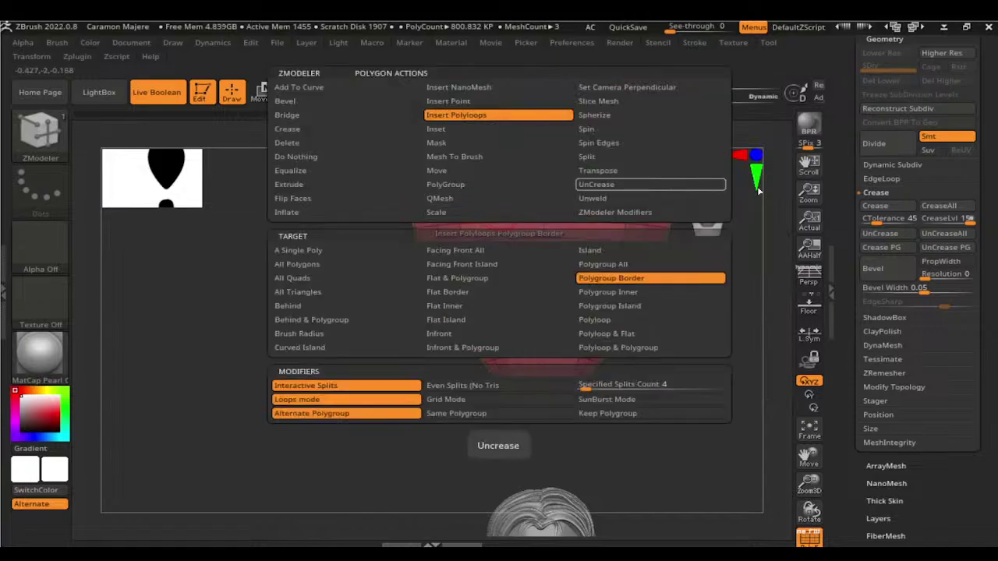
click(550, 267)
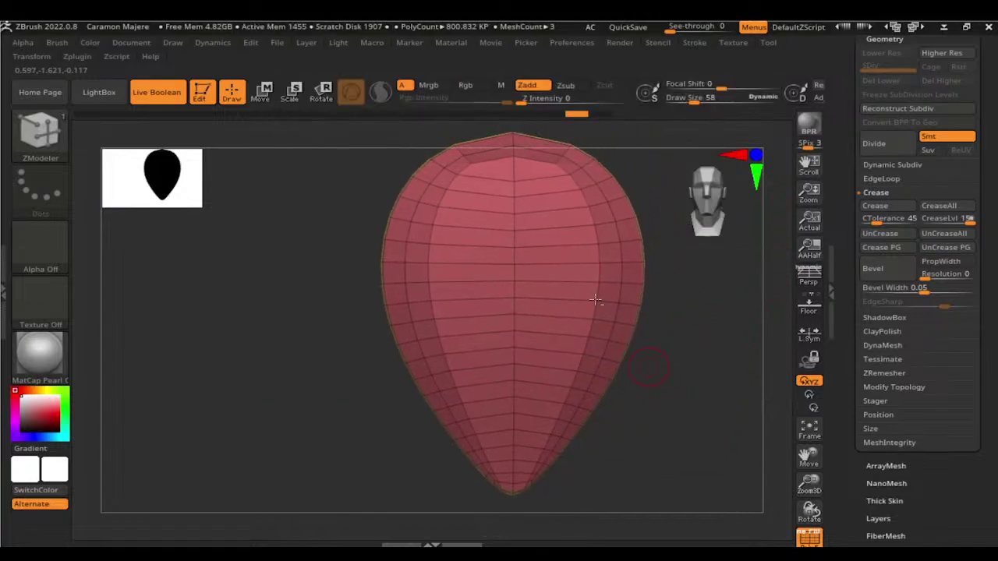
key(space)
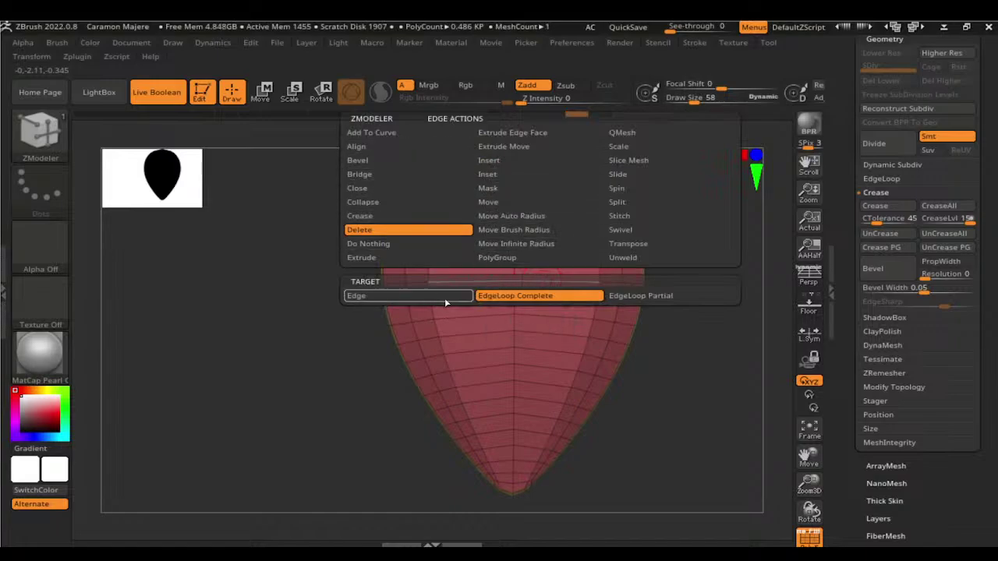
click(640, 295)
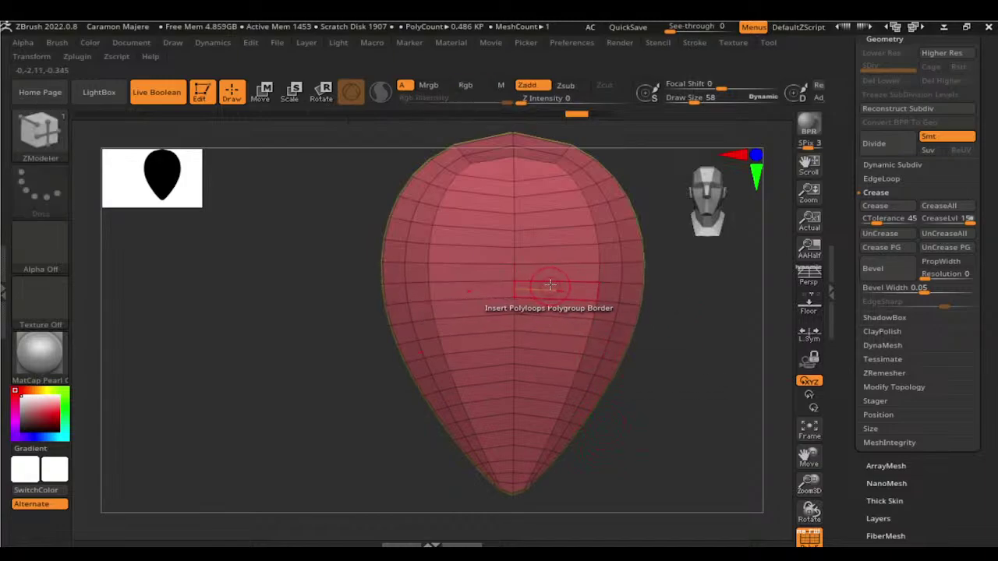
key(space)
click(397, 296)
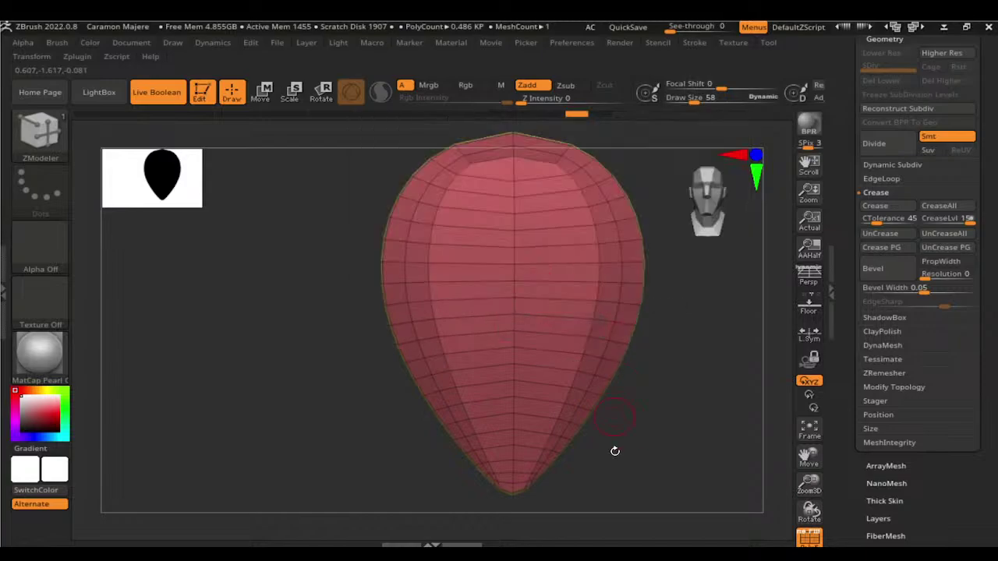
click(555, 282)
mouse_move(659, 324)
mouse_down()
mouse_move(687, 333)
mouse_move(691, 312)
mouse_up()
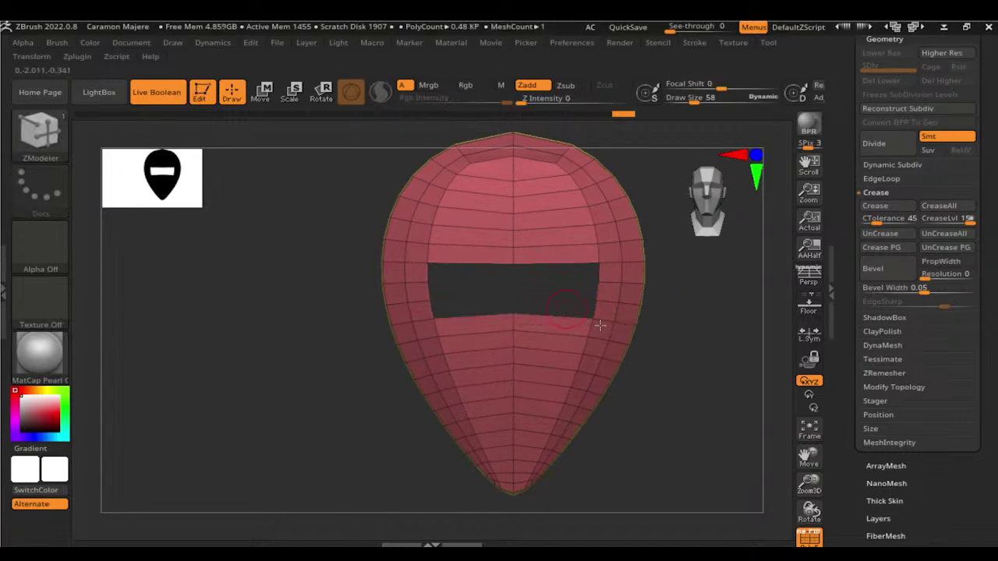
Step: Reload ZModeler and set the edge target to EdgeLoop Partial
mouse_move(600, 326)
mouse_down()
mouse_move(747, 350)
mouse_move(712, 357)
mouse_move(668, 345)
mouse_up()
key(b)
key(z)
key(m)
key(space)
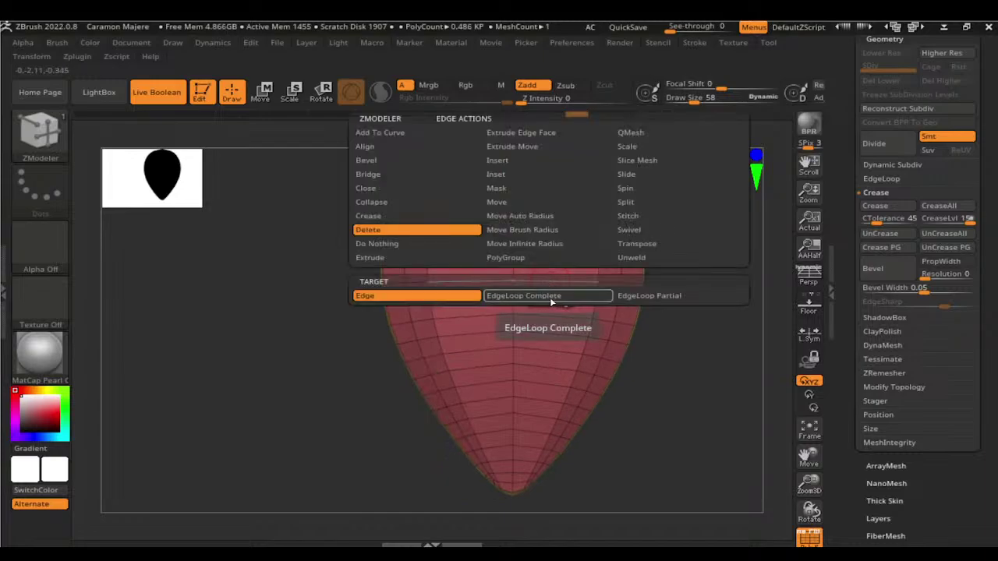
click(649, 296)
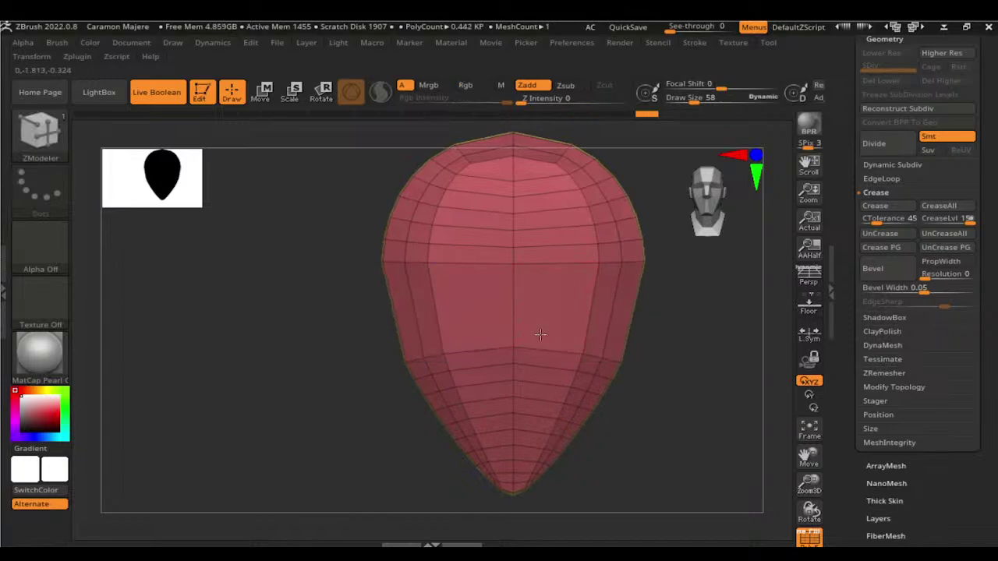
Step: Undo and restore the inserted loops, checking the side edge
key(ctrl+z)
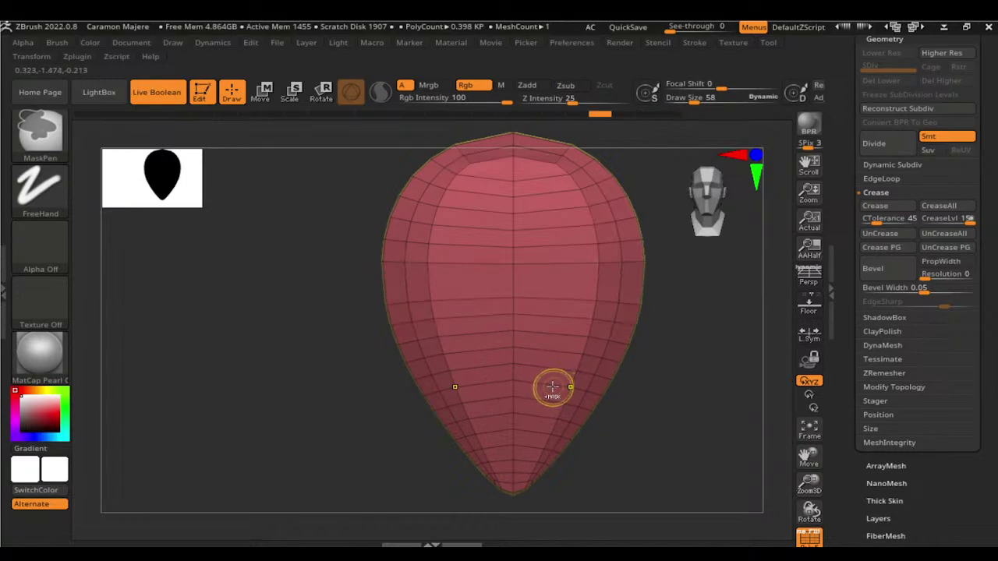
drag(669, 383, 632, 368)
key(ctrl+z)
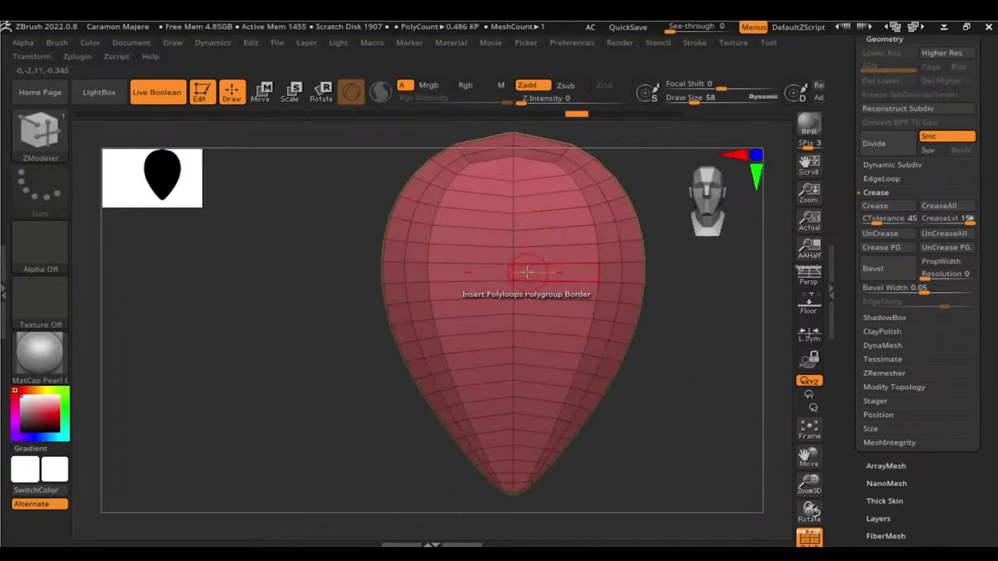
key(space)
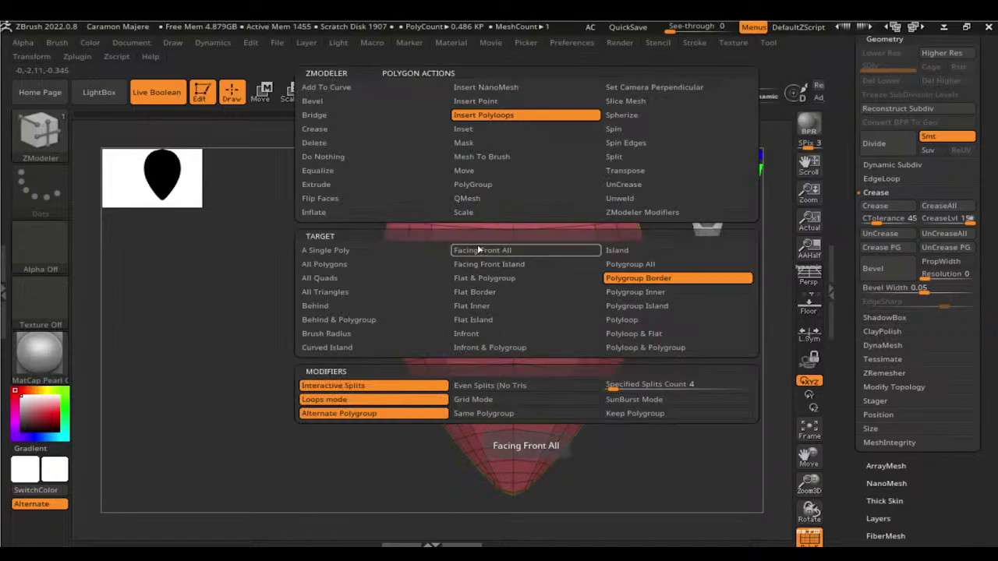
Step: Choose the PolyGroup action with A Single Poly target, then orbit the mesh back to front
click(495, 185)
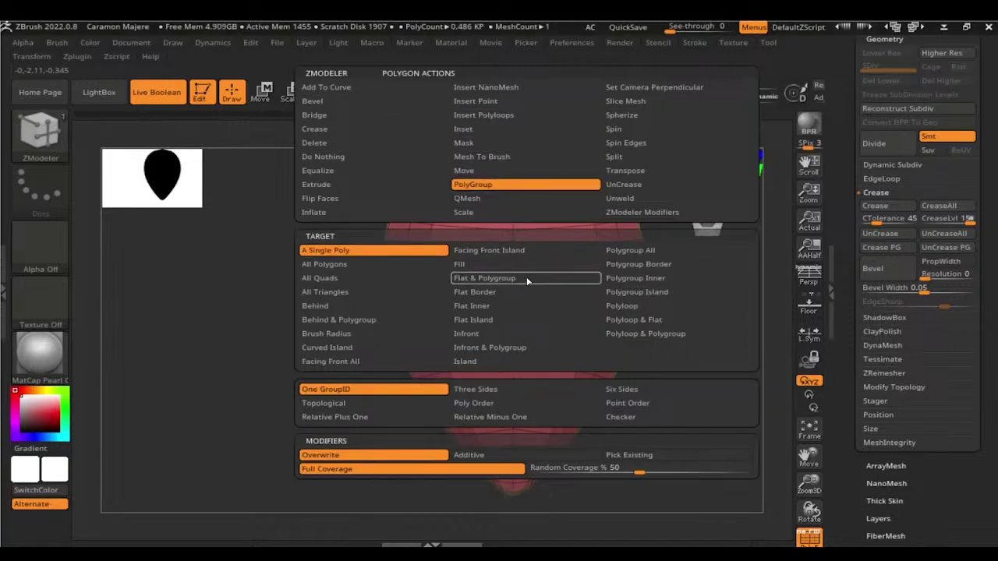
key(space)
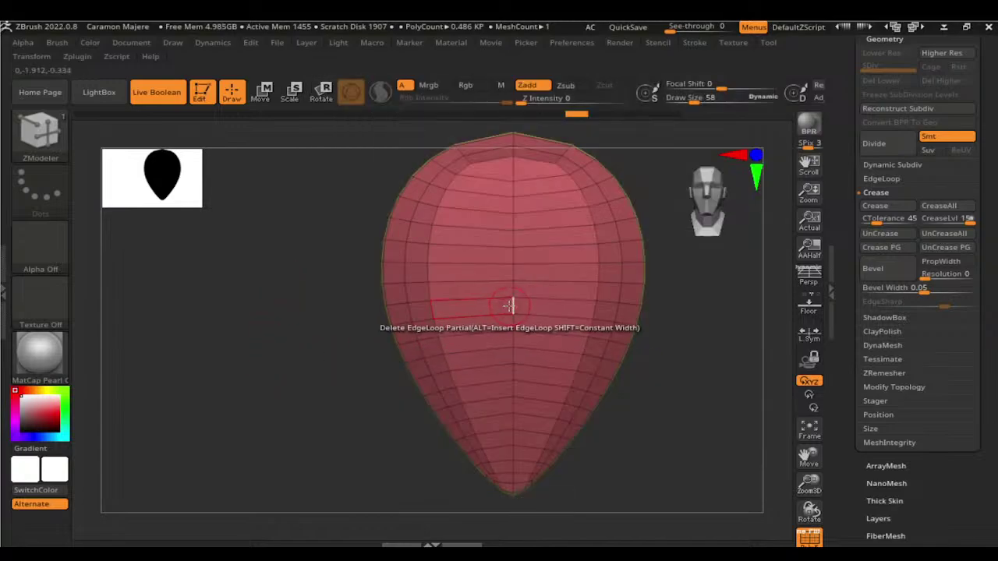
key(space)
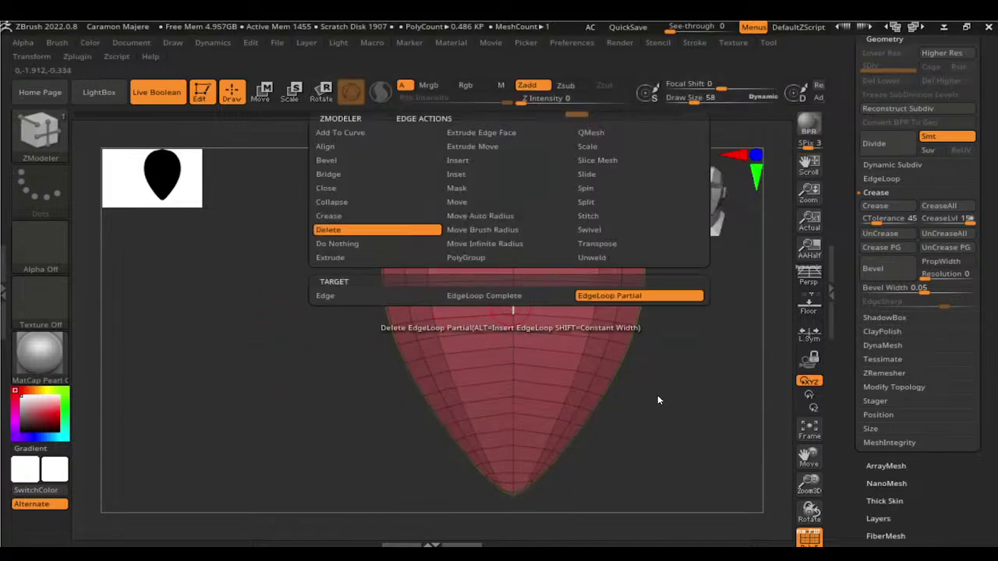
mouse_move(697, 363)
mouse_down()
mouse_move(684, 369)
mouse_move(679, 330)
mouse_up()
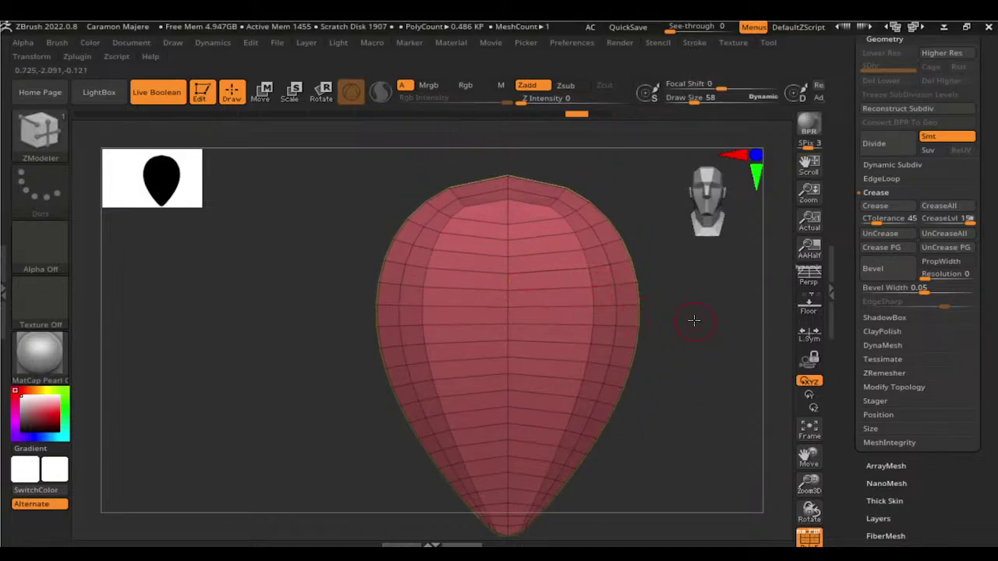
mouse_move(695, 319)
mouse_down()
mouse_move(653, 319)
mouse_move(662, 322)
mouse_move(585, 257)
mouse_up()
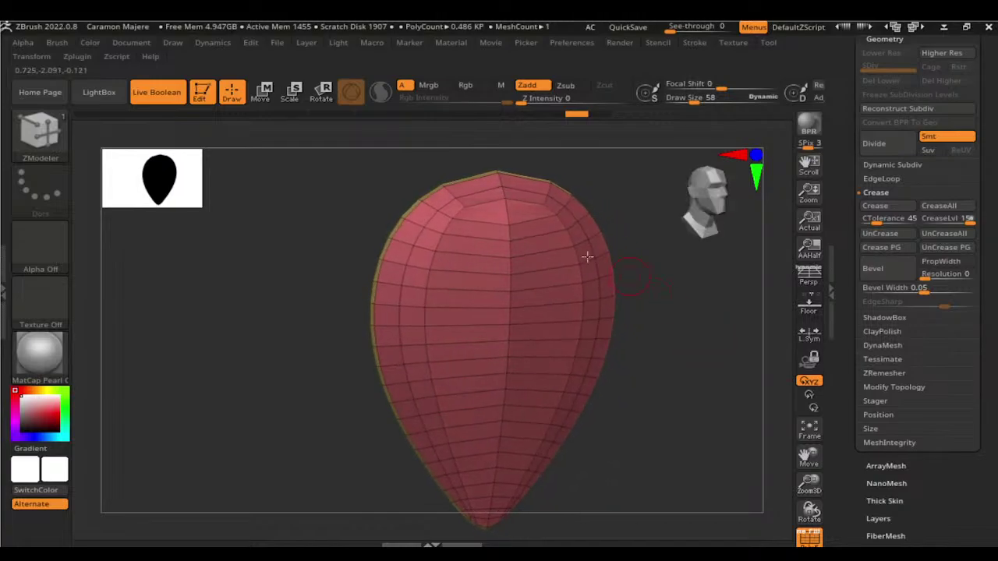
key(ctrl+shift)
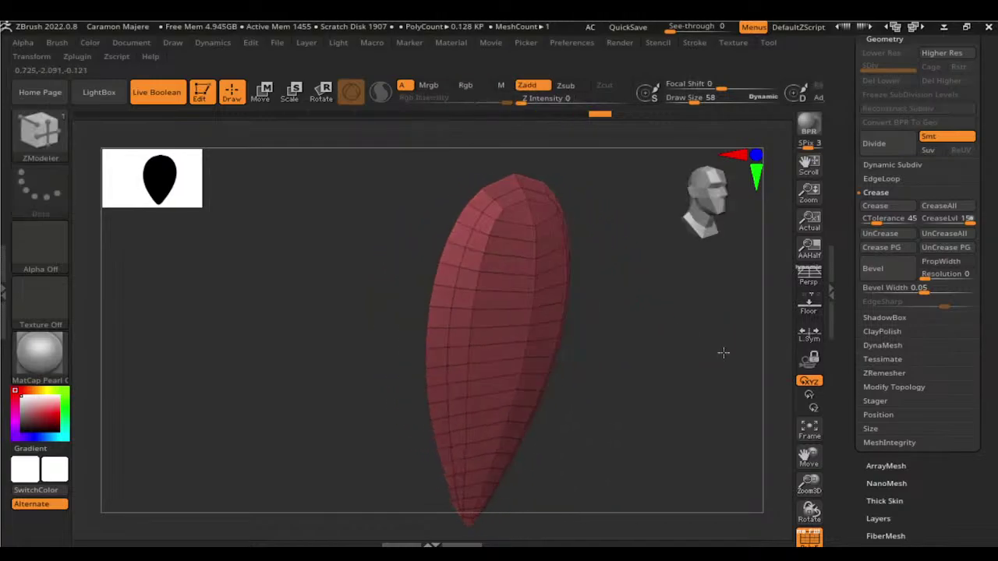
ctrl+shift+drag(581, 283, 773, 361)
ctrl+shift+click(662, 317)
mouse_move(699, 355)
mouse_down()
mouse_move(666, 350)
mouse_move(704, 354)
mouse_up()
key(ctrl+shift)
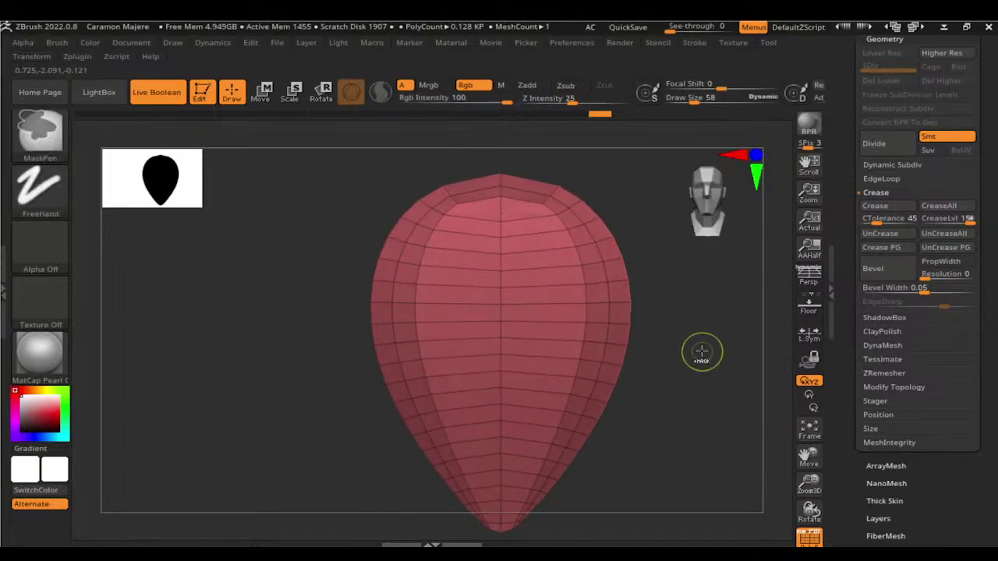
key(space)
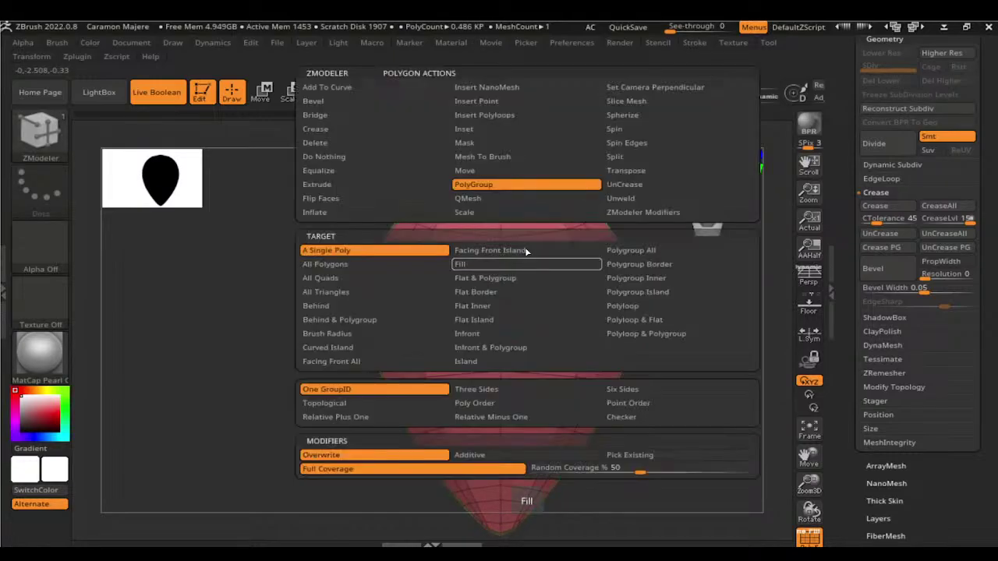
Step: Paint the middle and upper inner face rows into a new green polygroup
click(503, 115)
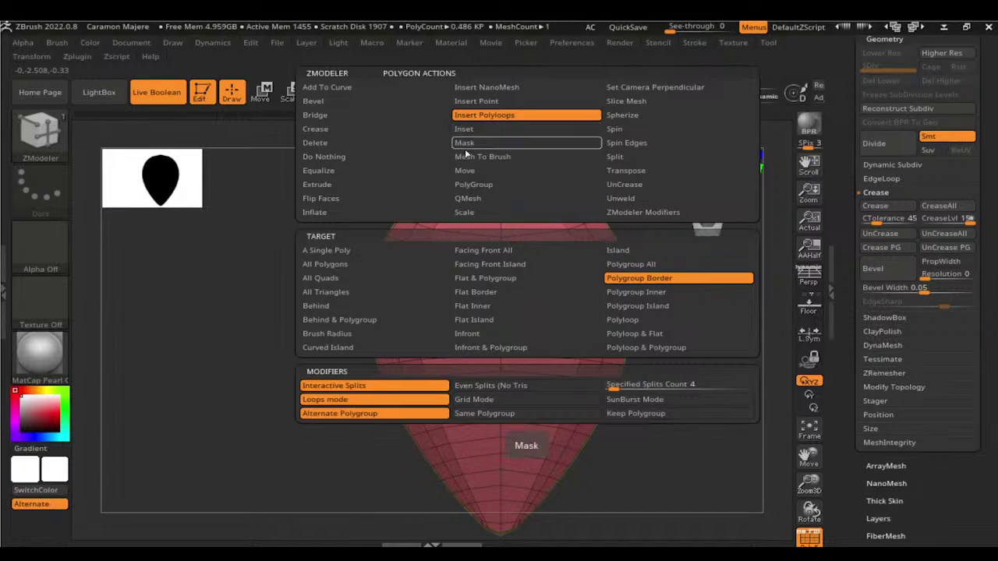
click(496, 185)
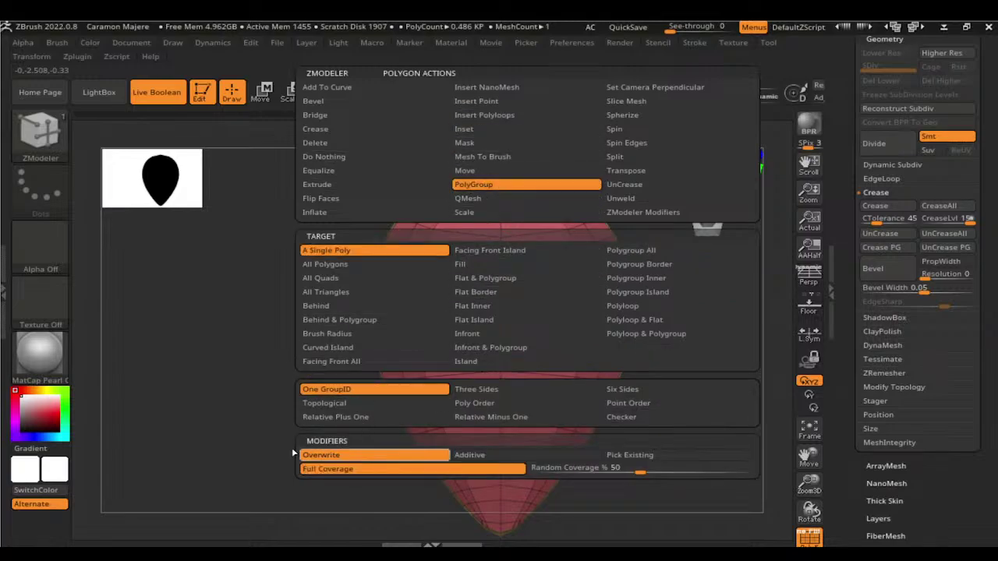
click(541, 312)
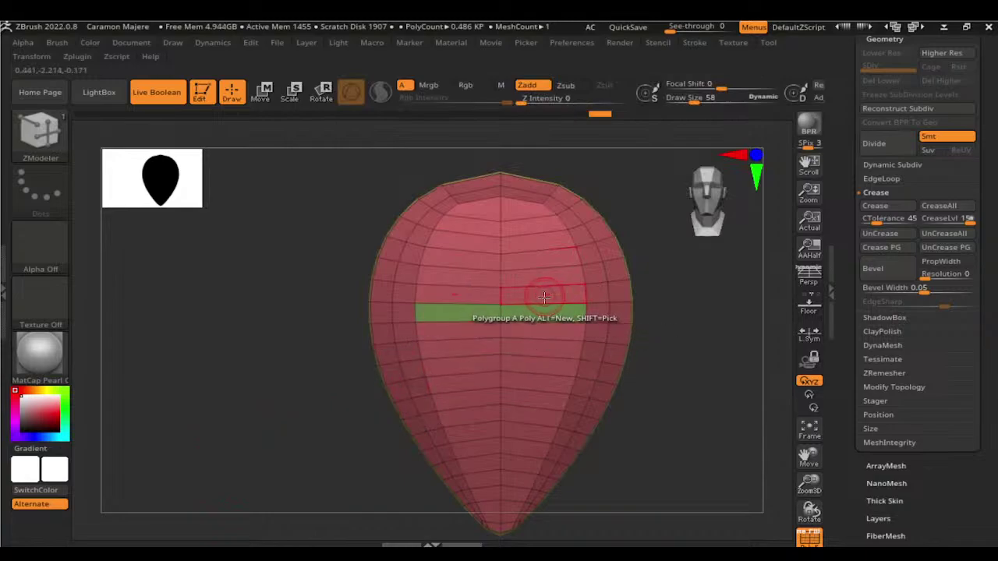
mouse_move(544, 297)
mouse_down()
mouse_move(536, 251)
mouse_move(541, 263)
mouse_up()
click(527, 222)
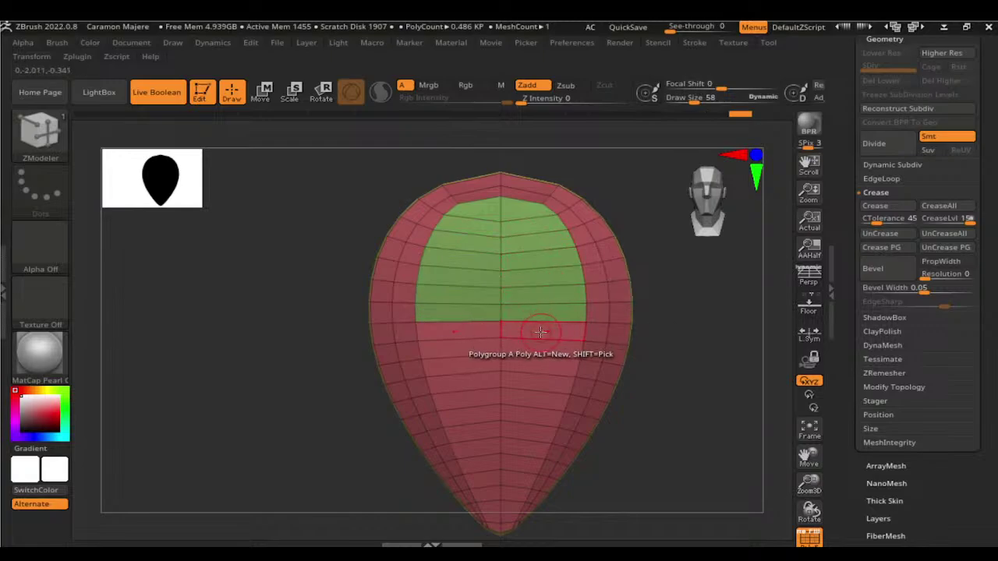
mouse_move(541, 332)
mouse_down()
mouse_move(534, 409)
mouse_move(507, 499)
mouse_up()
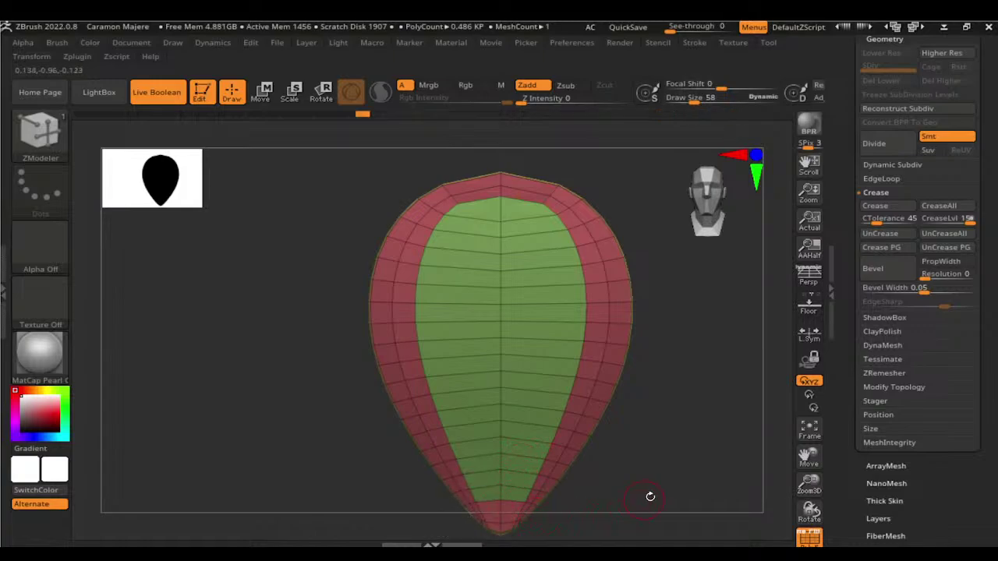
Step: Extend the green polygroup down to the tip, correcting the overshoot with undo and redo
mouse_move(650, 497)
mouse_down()
mouse_move(652, 434)
mouse_move(675, 392)
mouse_move(642, 395)
mouse_up()
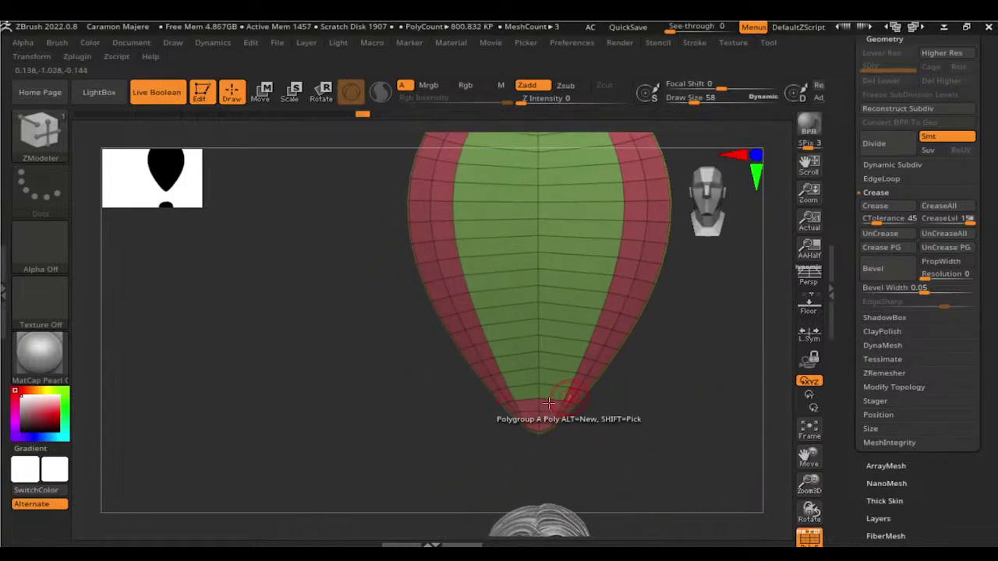
drag(549, 402, 572, 434)
key(ctrl+z)
key(ctrl+z)
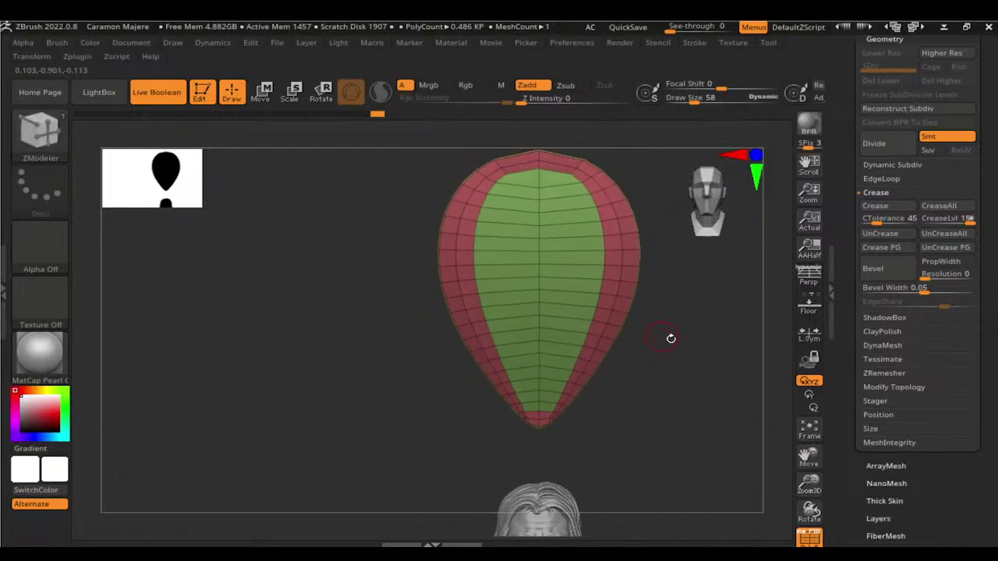
key(ctrl+z)
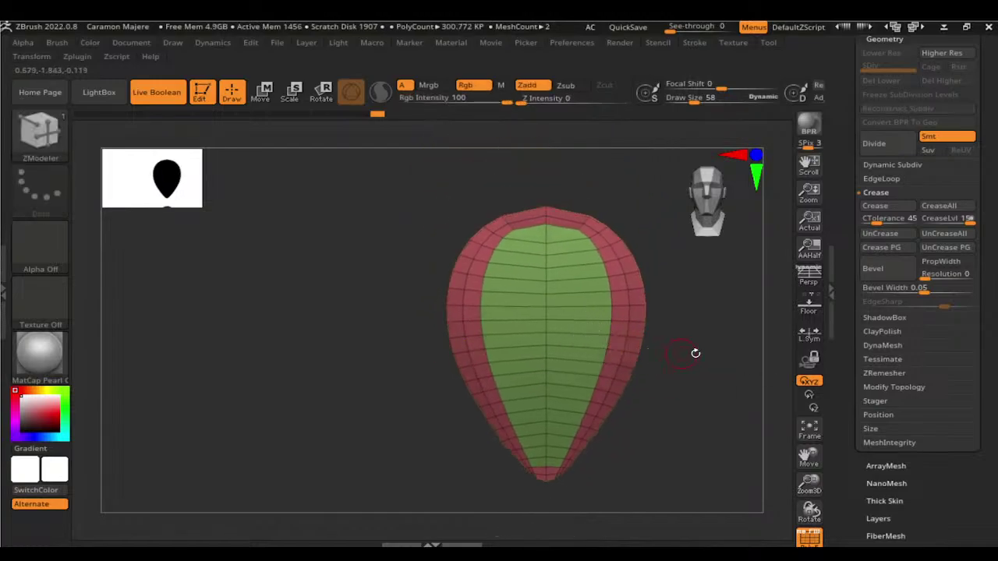
key(ctrl+z)
key(ctrl+z)
key(ctrl+shift+z)
key(ctrl+shift+z)
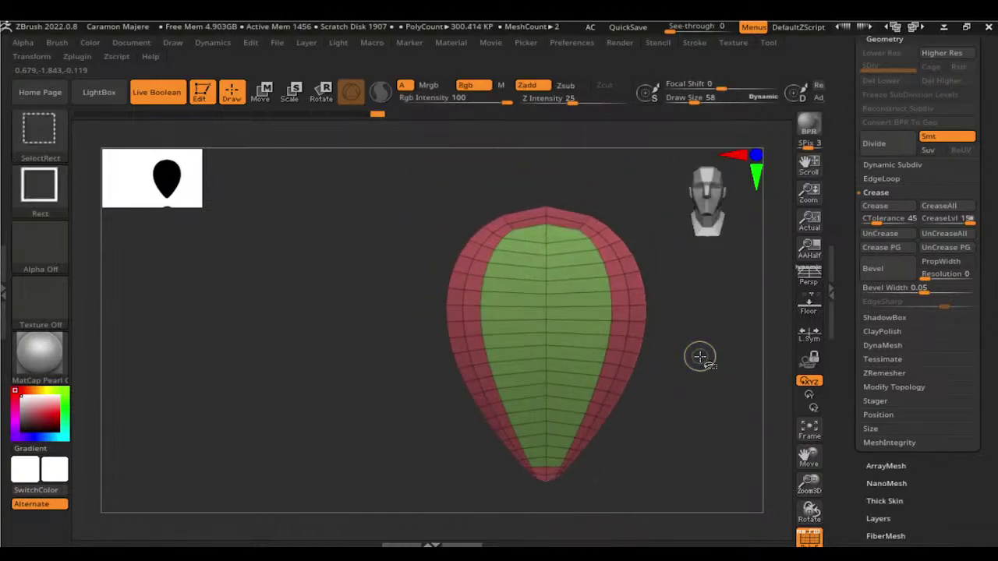
key(ctrl+shift+z)
drag(693, 375, 645, 364)
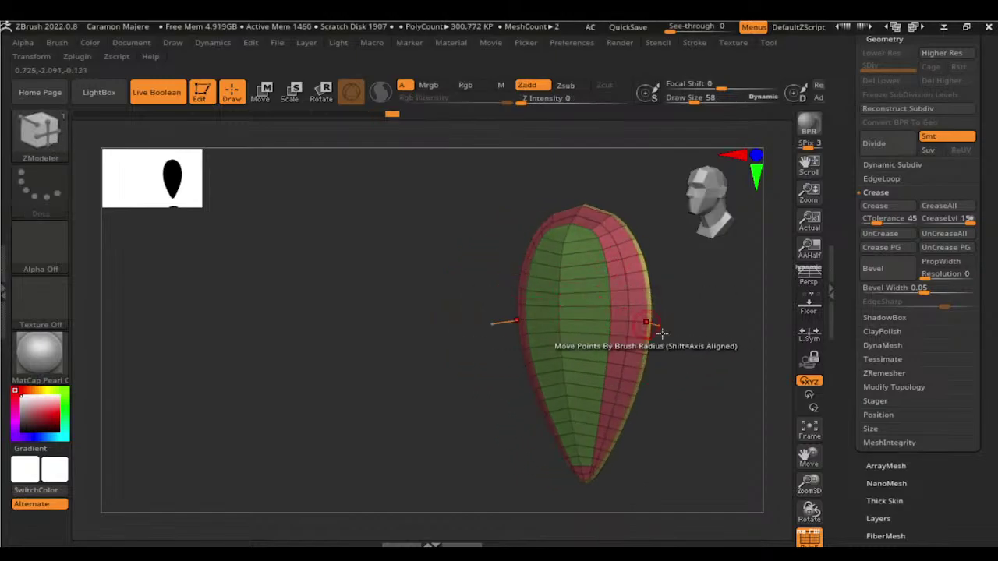
mouse_move(650, 327)
mouse_down()
mouse_move(698, 354)
mouse_move(612, 266)
mouse_up()
Step: Set the ZModeler edge action to Bevel with the PolyLoop target
key(space)
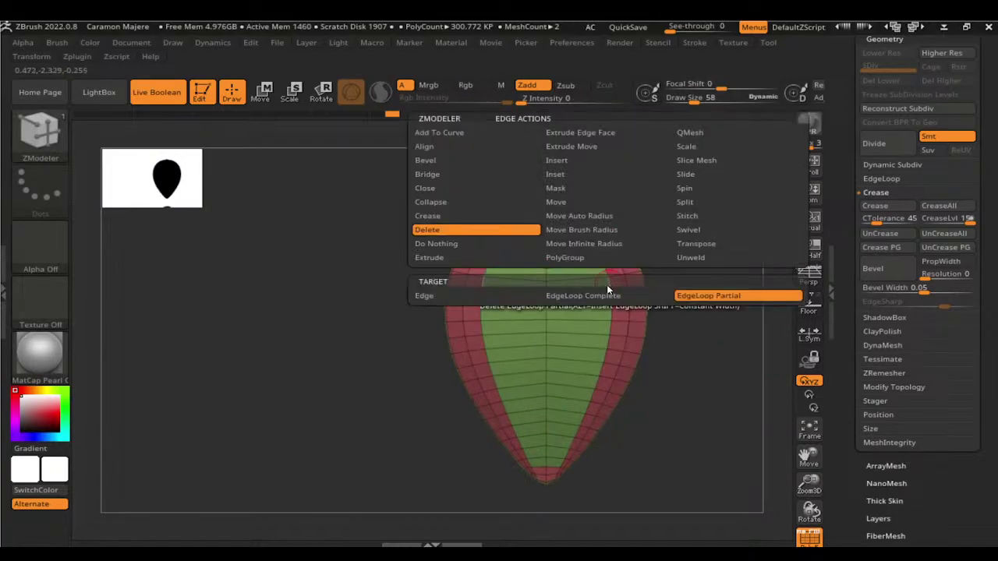
click(582, 229)
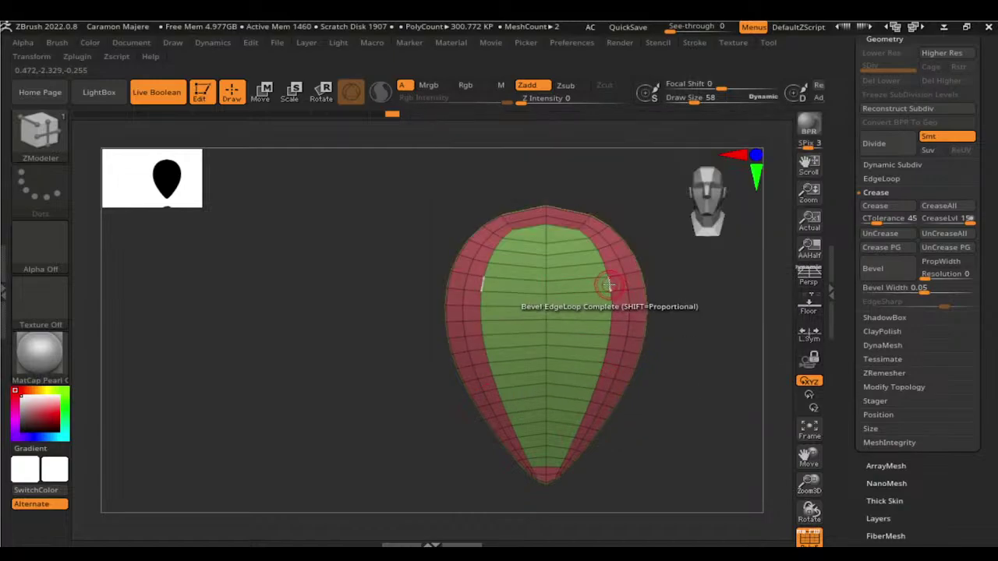
key(space)
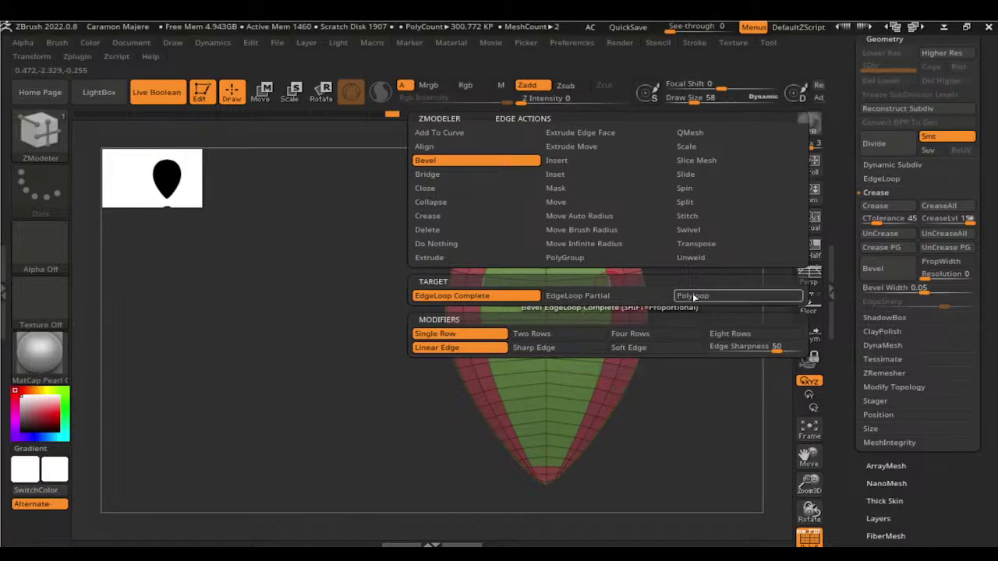
click(694, 297)
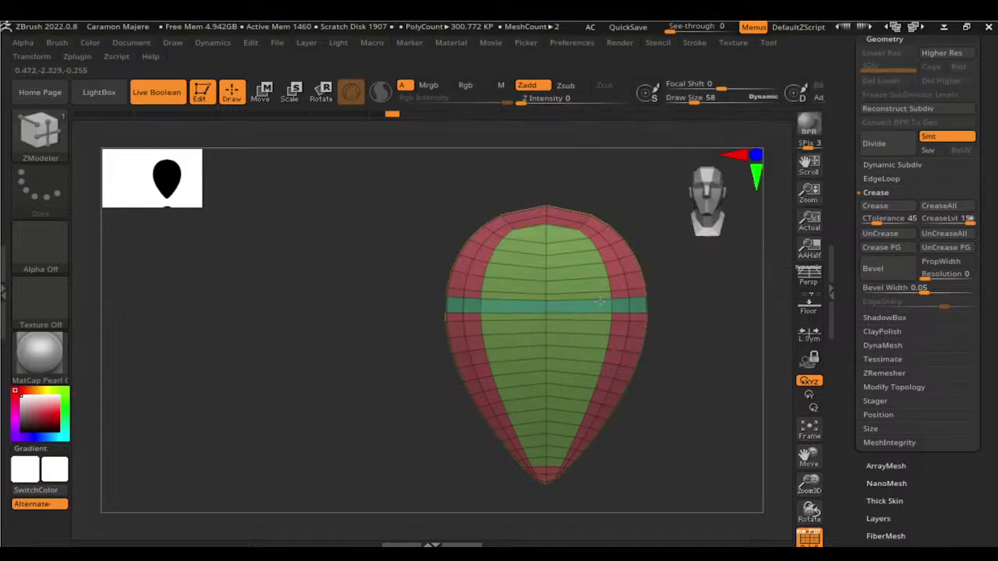
drag(726, 313, 627, 252)
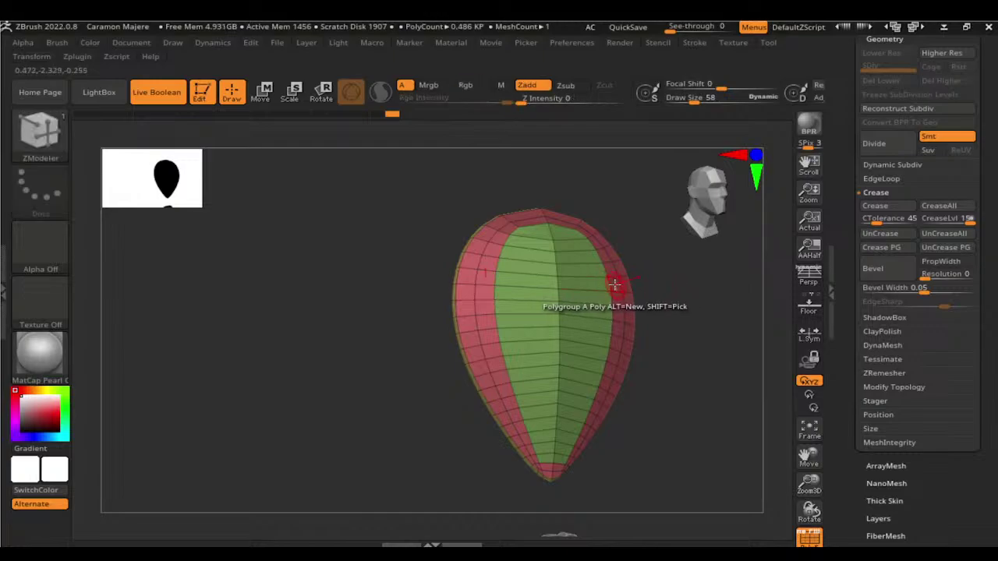
Step: Use polygon Move with Polygroup All to push the green faces inward below the red rim
right_click(614, 285)
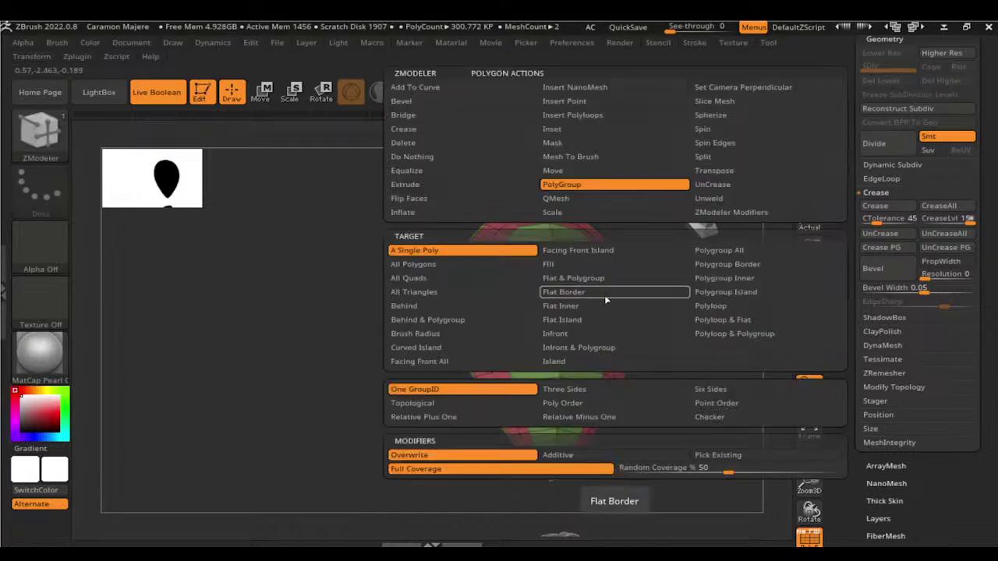
click(605, 171)
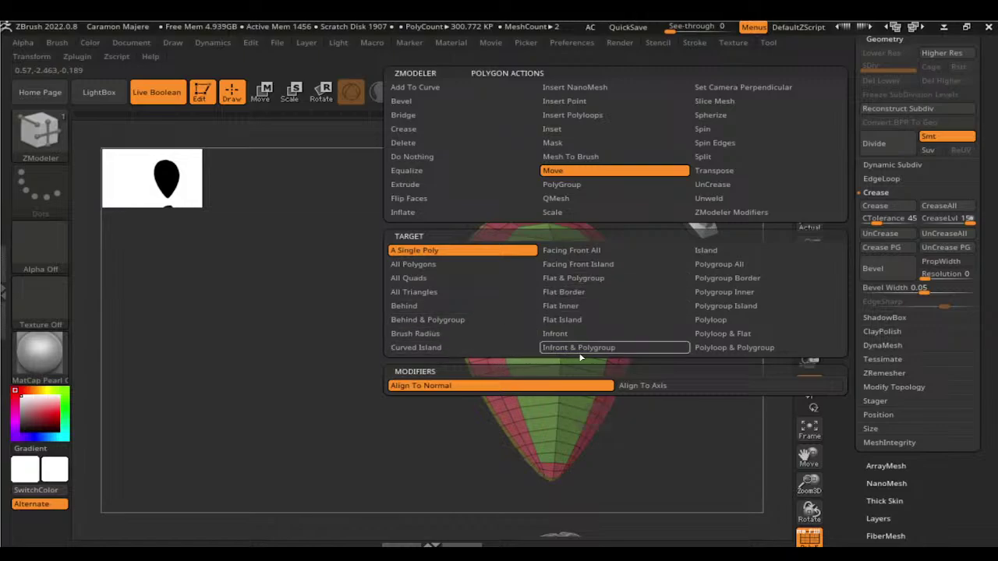
click(718, 264)
mouse_move(578, 321)
mouse_down()
mouse_move(742, 327)
mouse_move(624, 248)
mouse_up()
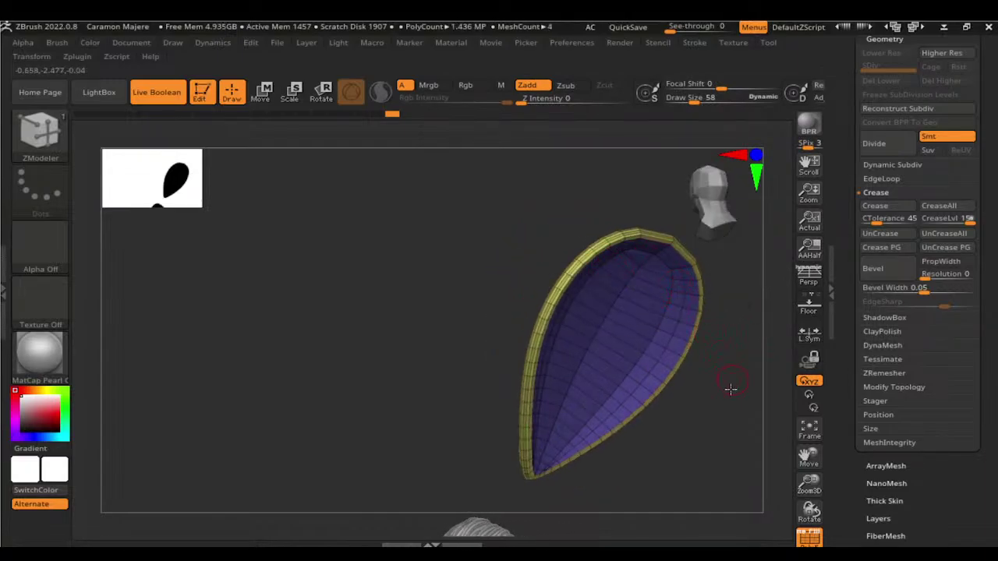
mouse_move(728, 390)
mouse_down()
mouse_move(730, 414)
mouse_move(660, 344)
mouse_move(616, 326)
mouse_up()
mouse_move(691, 366)
mouse_down()
mouse_move(780, 400)
mouse_move(766, 364)
mouse_up()
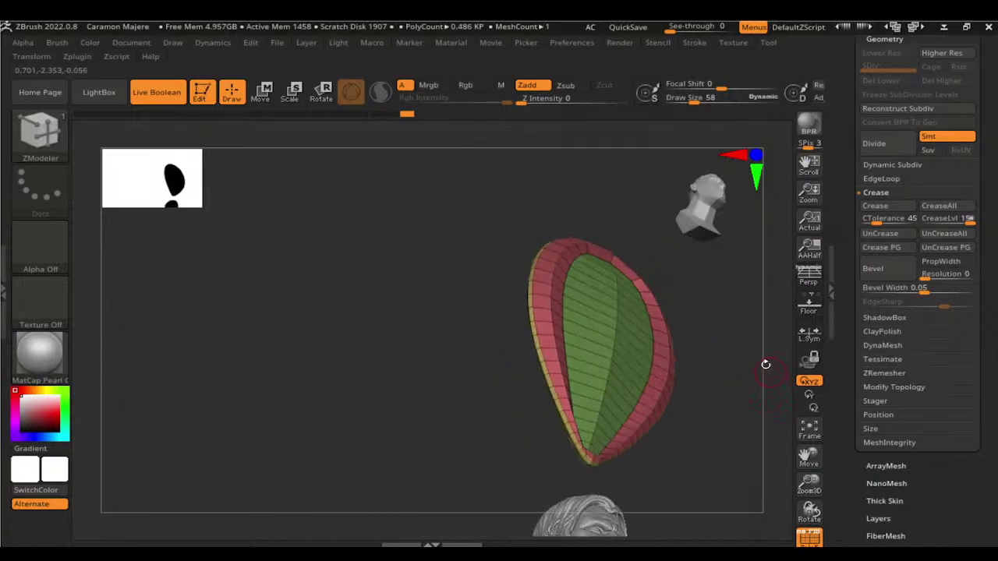
drag(662, 349, 666, 349)
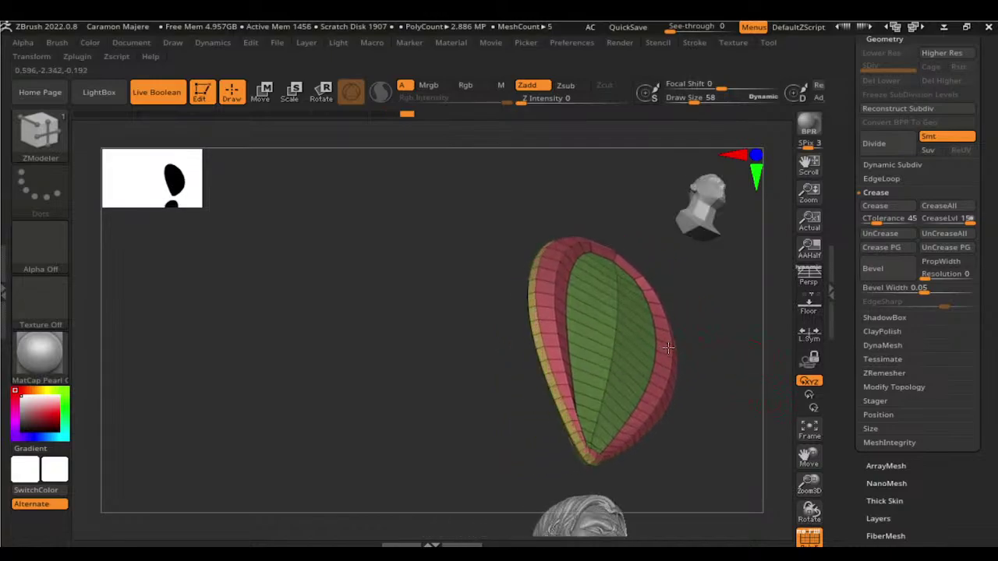
mouse_move(738, 401)
mouse_down()
mouse_move(679, 381)
mouse_move(726, 404)
mouse_move(686, 394)
mouse_move(746, 445)
mouse_move(762, 439)
mouse_move(727, 398)
mouse_move(717, 464)
mouse_move(705, 479)
mouse_move(744, 435)
mouse_up()
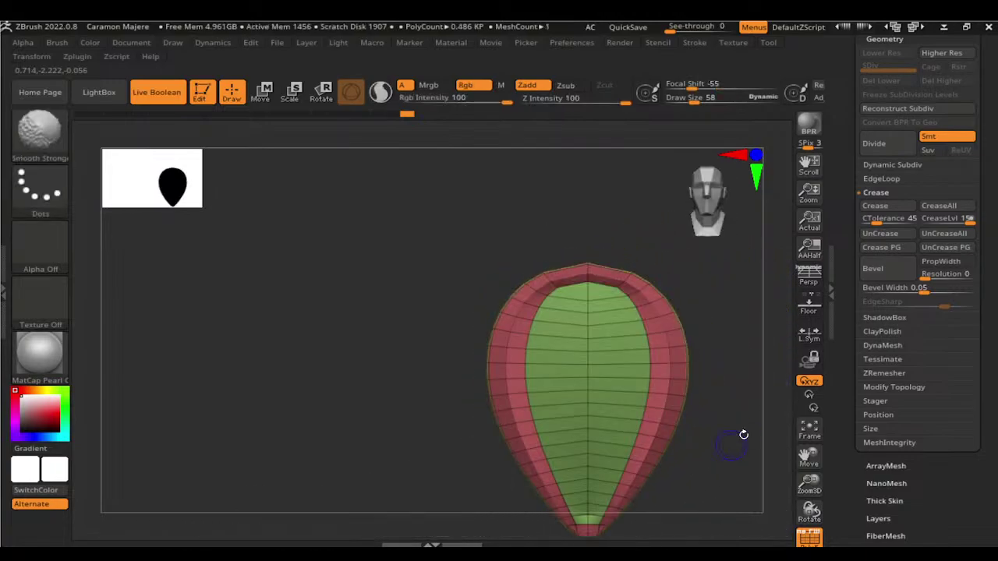
Step: Set the edge action to PolyGroup on Polyloop and turn the rim's side loop into a yellow polygroup
alt+drag(739, 388, 733, 344)
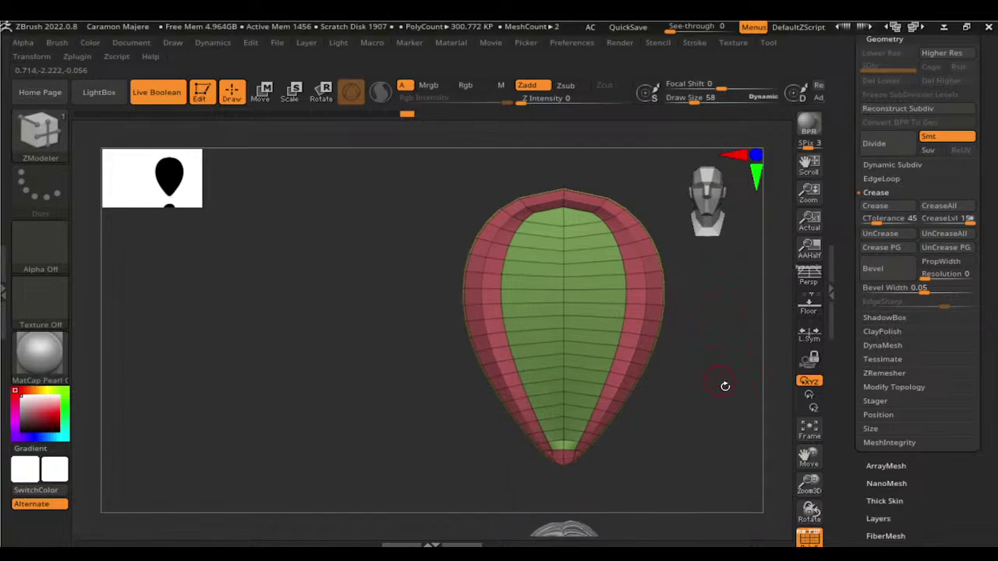
mouse_move(738, 403)
mouse_down()
mouse_move(740, 415)
mouse_move(767, 419)
mouse_move(758, 430)
mouse_move(652, 408)
mouse_up()
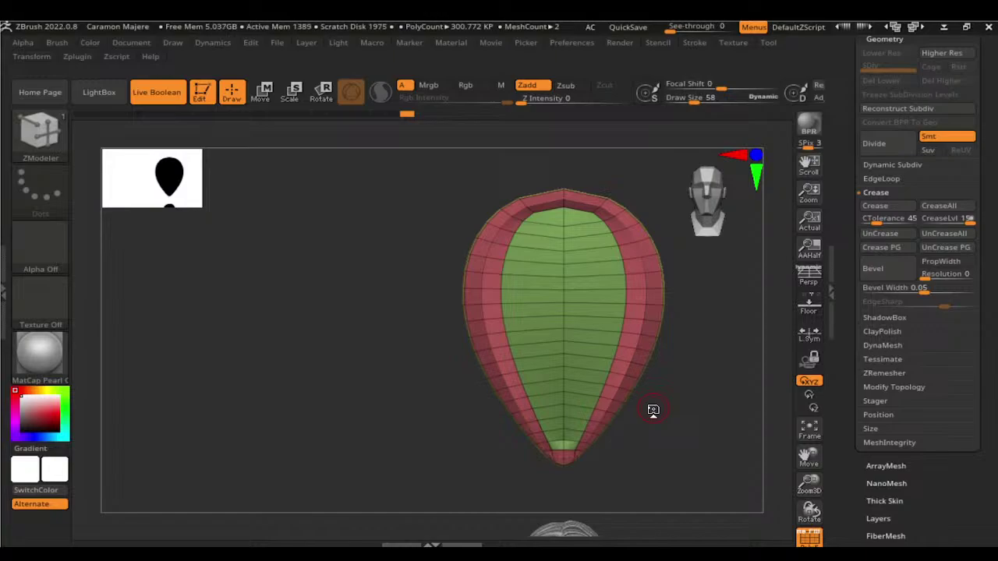
mouse_move(653, 409)
mouse_down()
mouse_move(689, 305)
mouse_move(710, 305)
mouse_up()
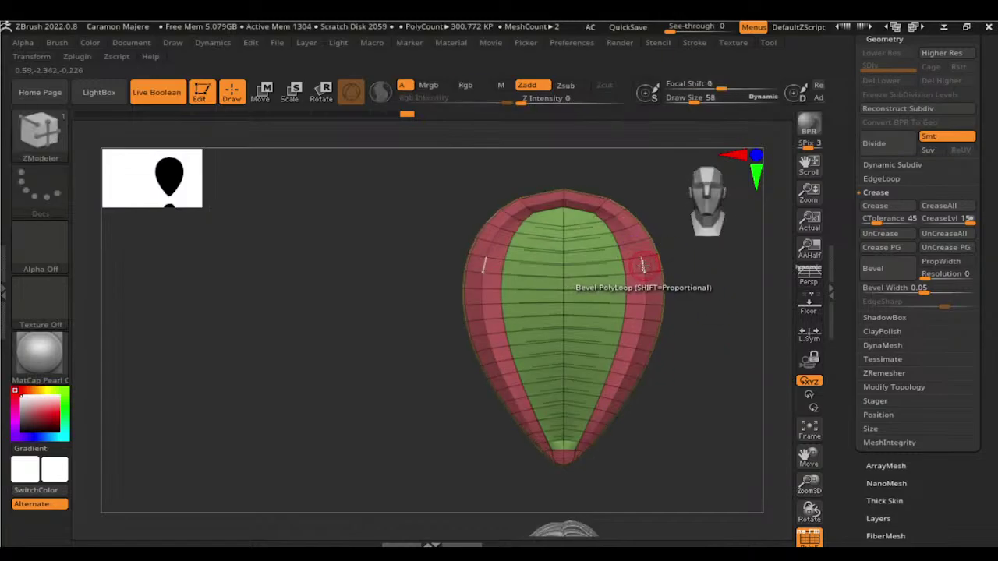
shift+drag(706, 333, 650, 293)
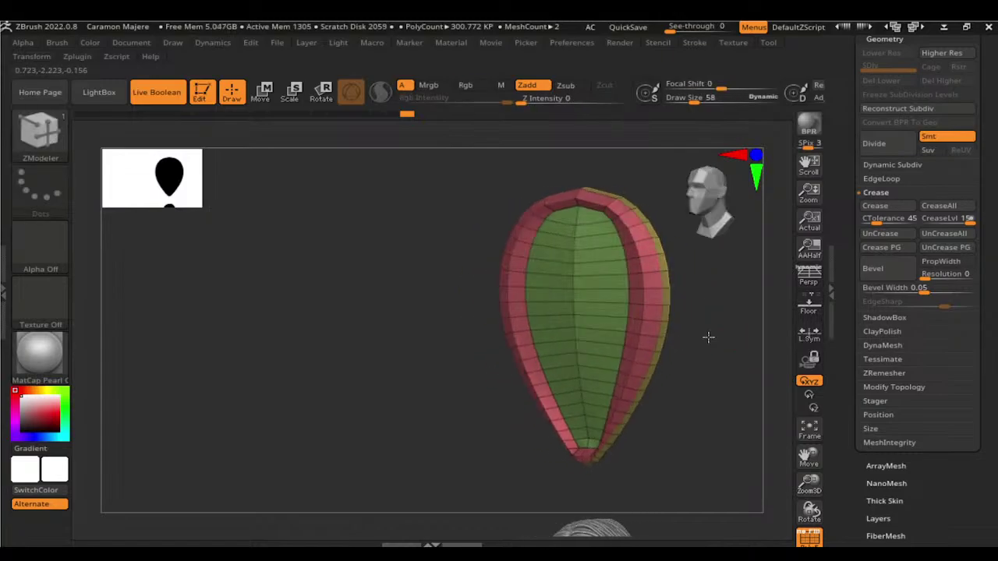
key(space)
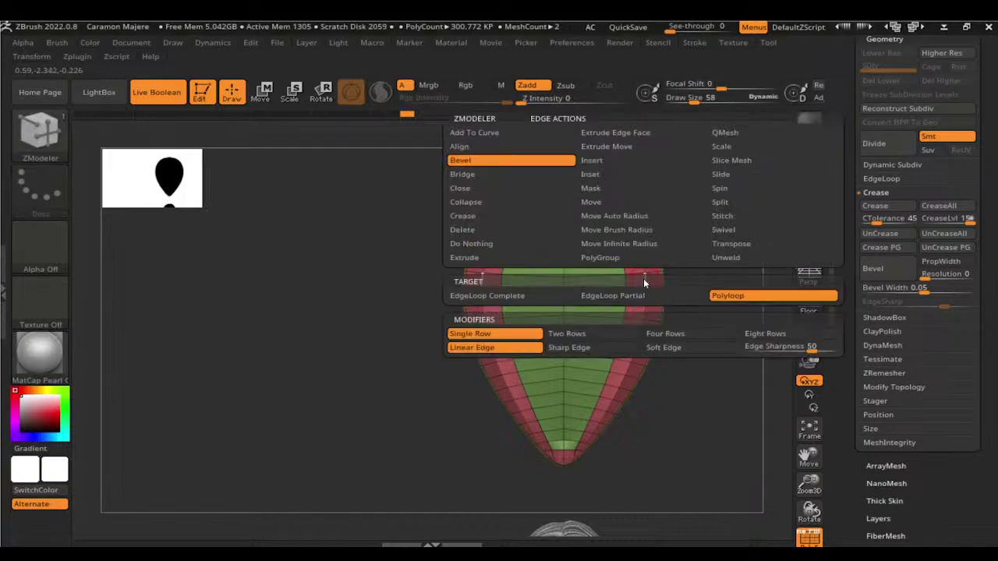
click(615, 202)
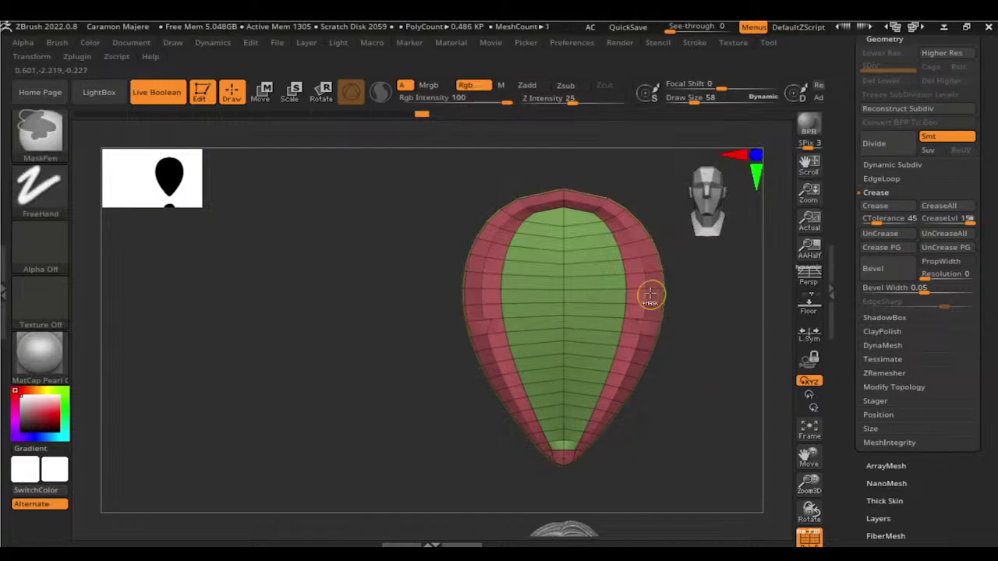
key(space)
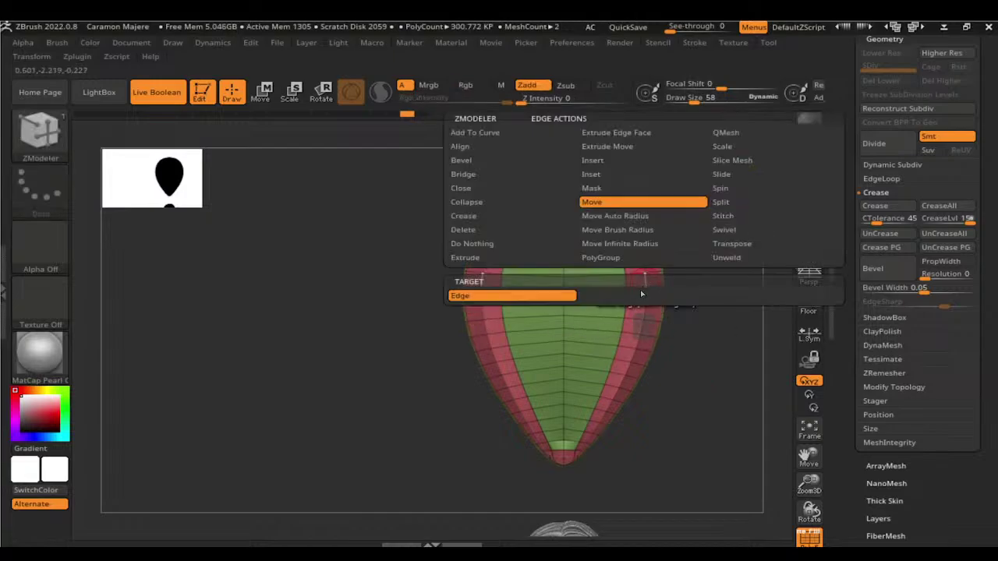
click(630, 259)
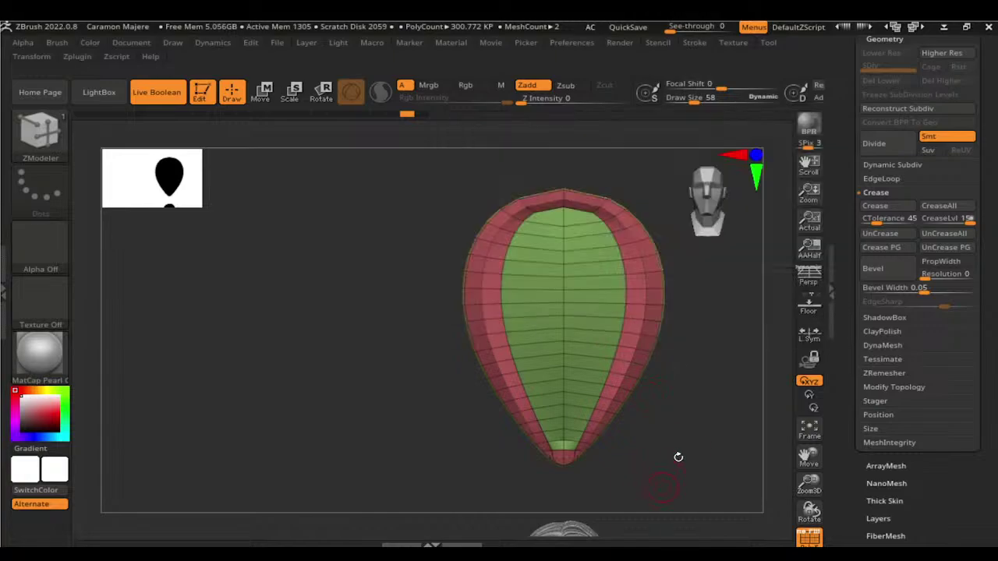
mouse_move(679, 457)
mouse_down()
mouse_move(657, 439)
mouse_move(608, 438)
mouse_move(664, 439)
mouse_move(592, 446)
mouse_move(688, 430)
mouse_move(621, 418)
mouse_move(581, 372)
mouse_move(619, 430)
mouse_move(522, 423)
mouse_move(583, 316)
mouse_up()
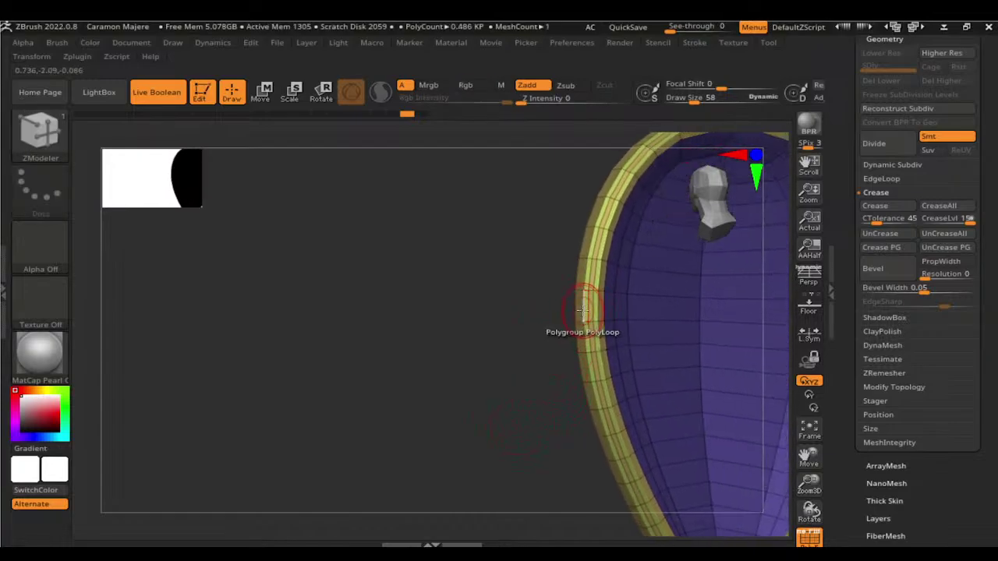
Step: Delete redundant rim edge loops with Delete EdgeLoop (Complete), cutting the mesh to 0.348 KP
key(space)
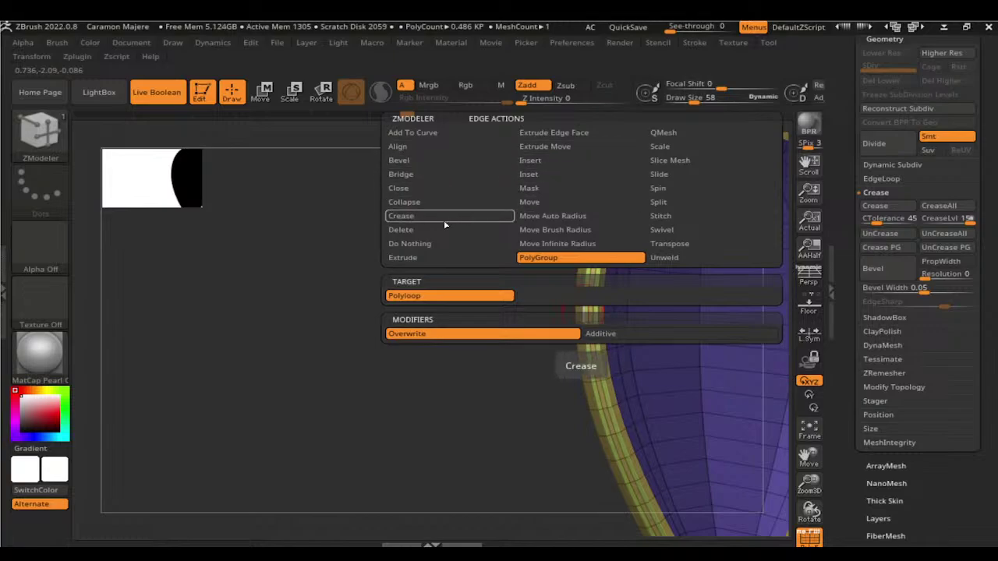
click(401, 229)
click(713, 295)
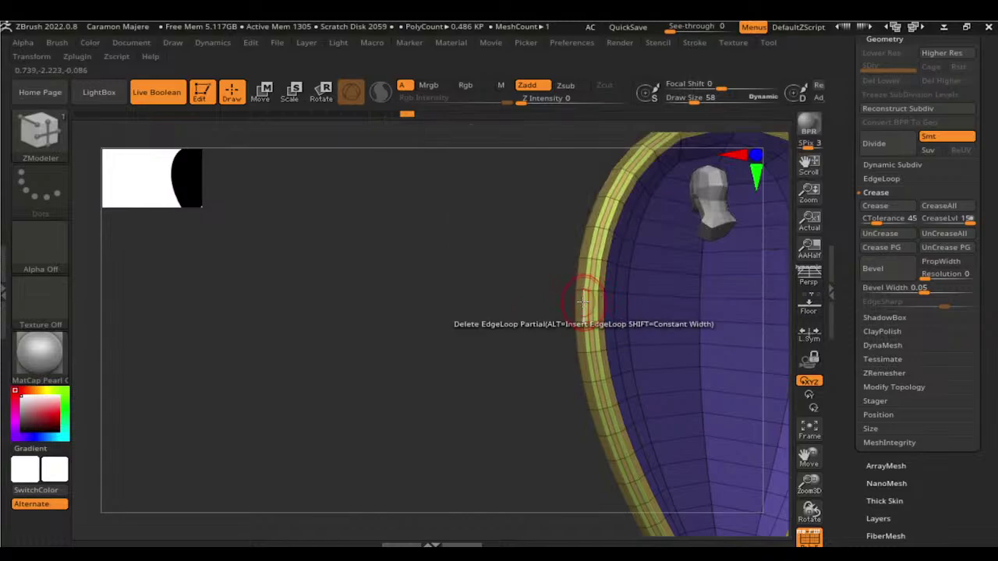
key(space)
click(557, 292)
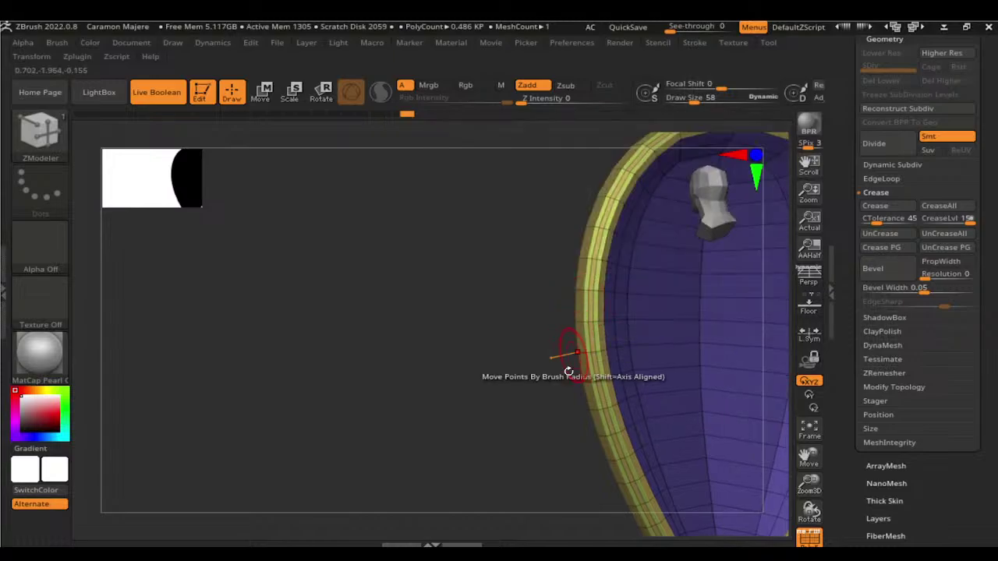
mouse_move(566, 336)
mouse_down()
mouse_move(548, 378)
mouse_move(593, 308)
mouse_move(522, 383)
mouse_move(561, 379)
mouse_up()
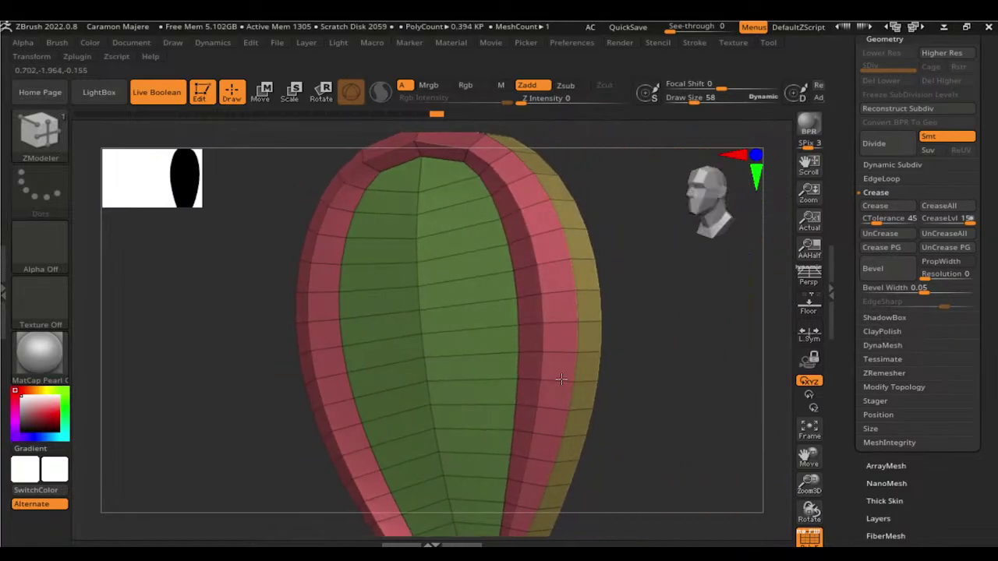
drag(657, 352, 600, 316)
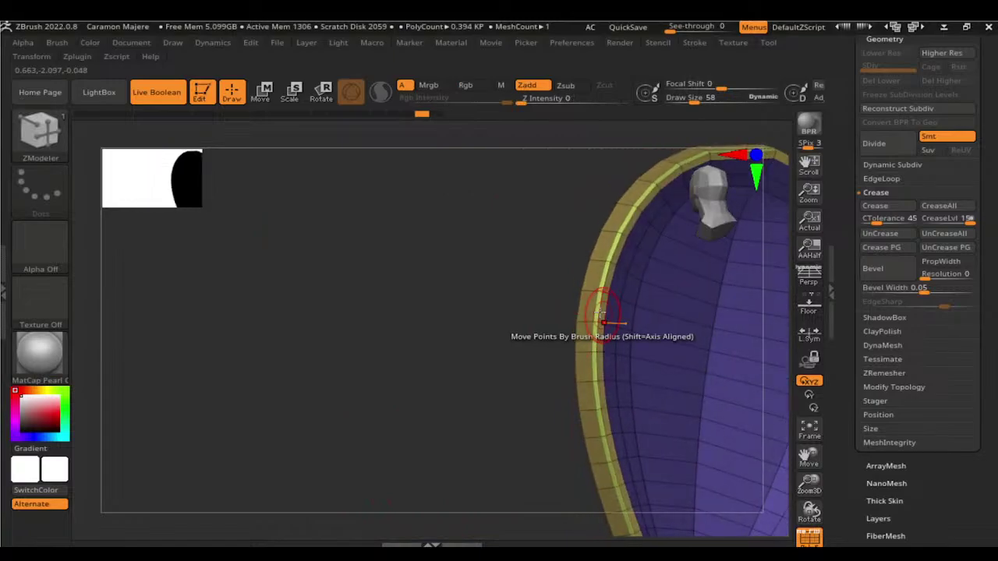
drag(491, 419, 595, 435)
mouse_move(684, 408)
mouse_down()
mouse_move(662, 401)
mouse_move(635, 346)
mouse_up()
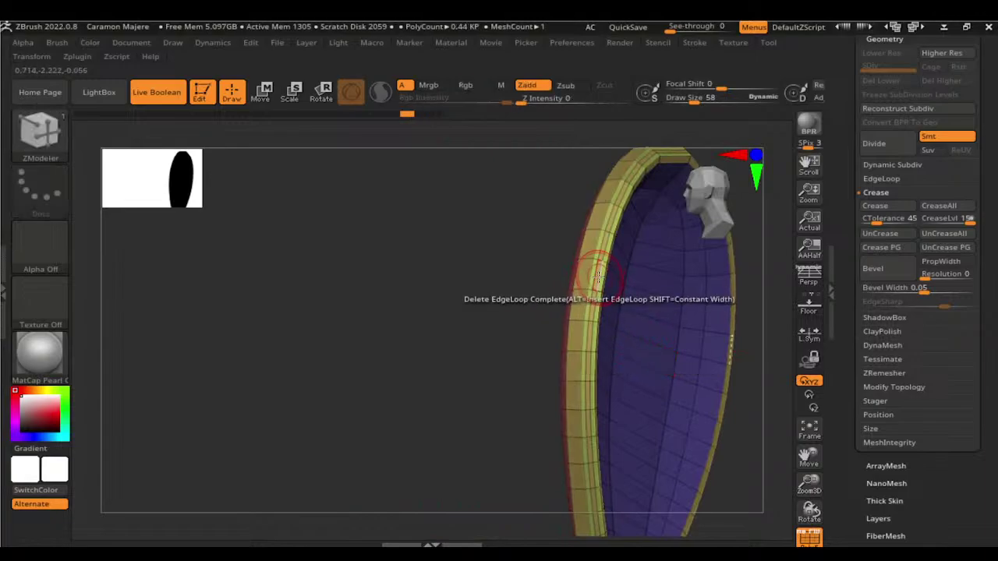
mouse_move(499, 406)
shift+mouse_down()
mouse_move(491, 412)
mouse_move(541, 423)
mouse_move(726, 407)
mouse_move(646, 423)
mouse_move(613, 296)
mouse_move(557, 356)
mouse_move(568, 397)
mouse_move(693, 281)
mouse_move(684, 296)
mouse_move(601, 289)
mouse_move(461, 352)
mouse_move(488, 354)
mouse_move(429, 460)
shift+mouse_up()
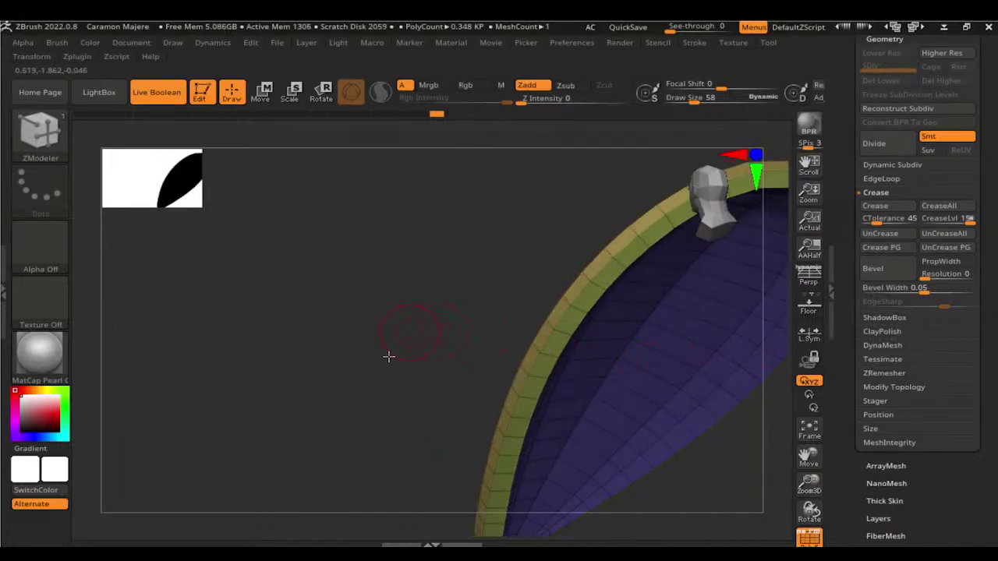
mouse_move(390, 356)
shift+mouse_down()
mouse_move(668, 390)
mouse_move(723, 336)
shift+mouse_up()
key(f)
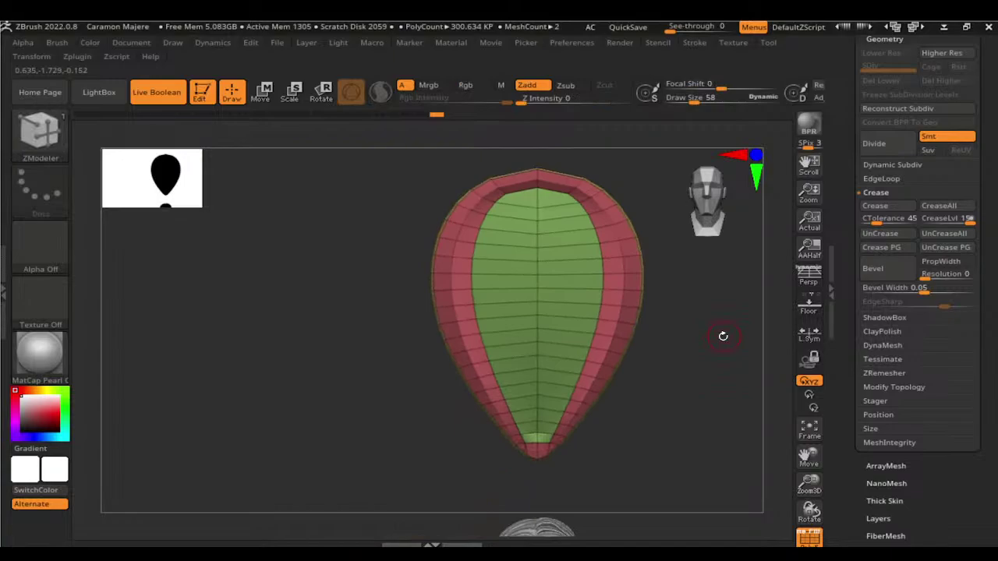
Step: Preview the plate subdivided with PolyF off, then return to the lowest subdivision level
click(809, 533)
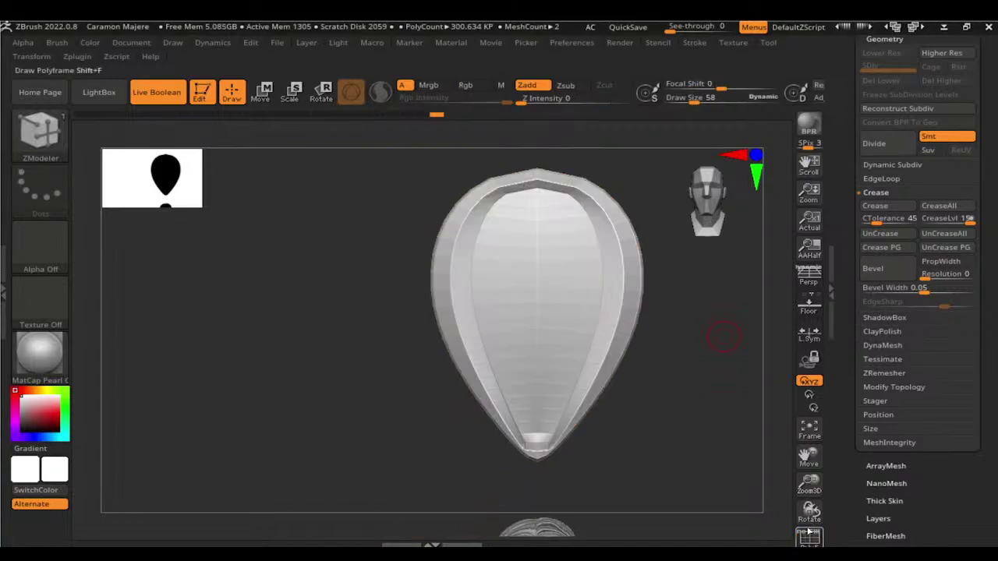
mouse_move(724, 440)
mouse_down()
mouse_move(615, 476)
mouse_move(725, 425)
mouse_up()
scroll(897, 195, up, 3)
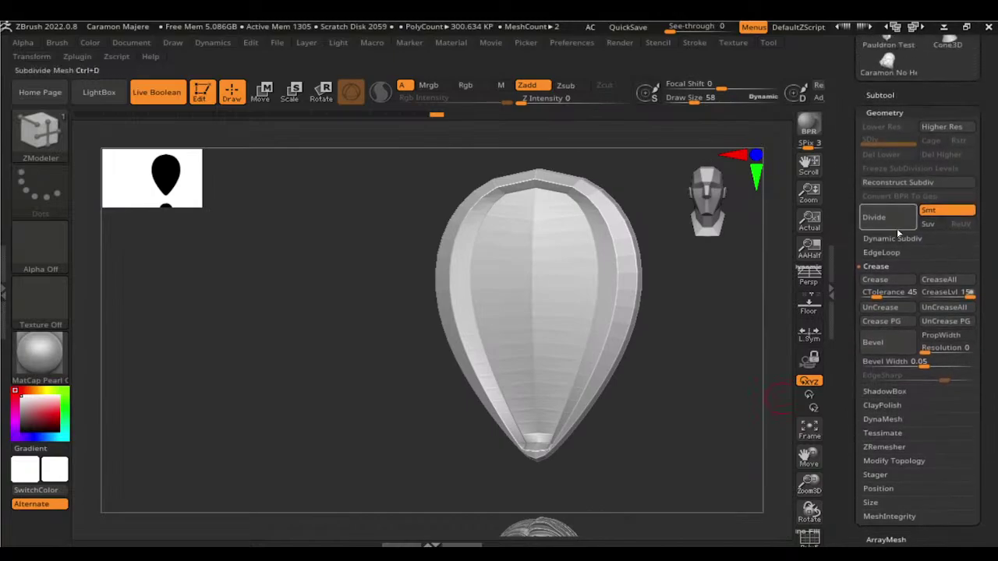
click(877, 219)
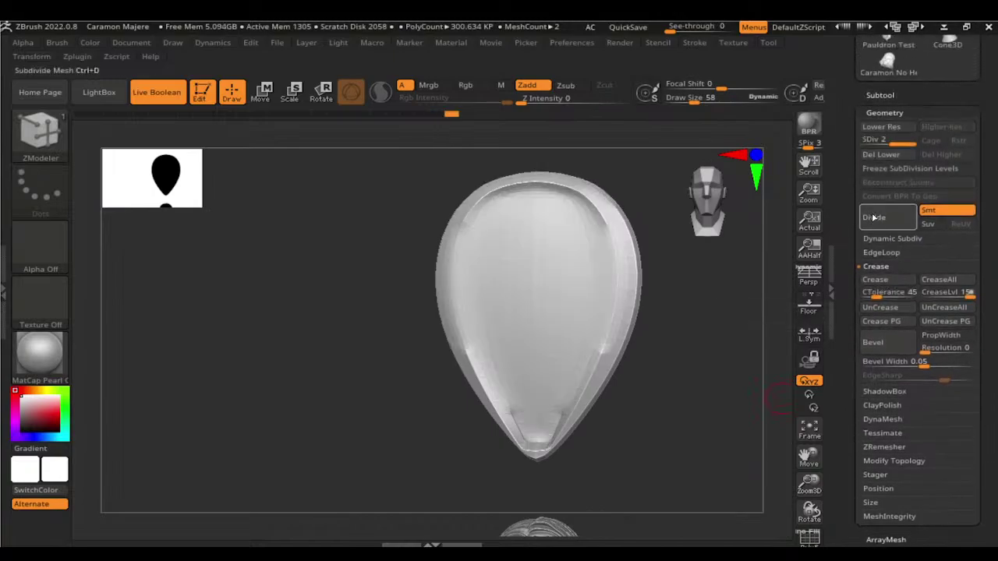
mouse_move(735, 342)
mouse_down()
mouse_move(676, 413)
mouse_move(655, 405)
mouse_move(704, 403)
mouse_up()
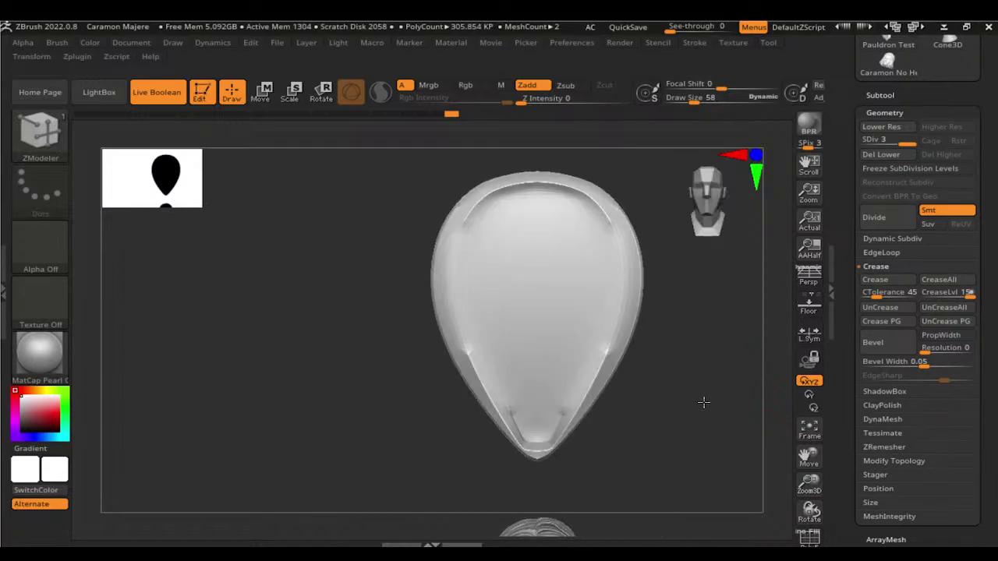
key(ctrl)
key(shift+d)
text(20)
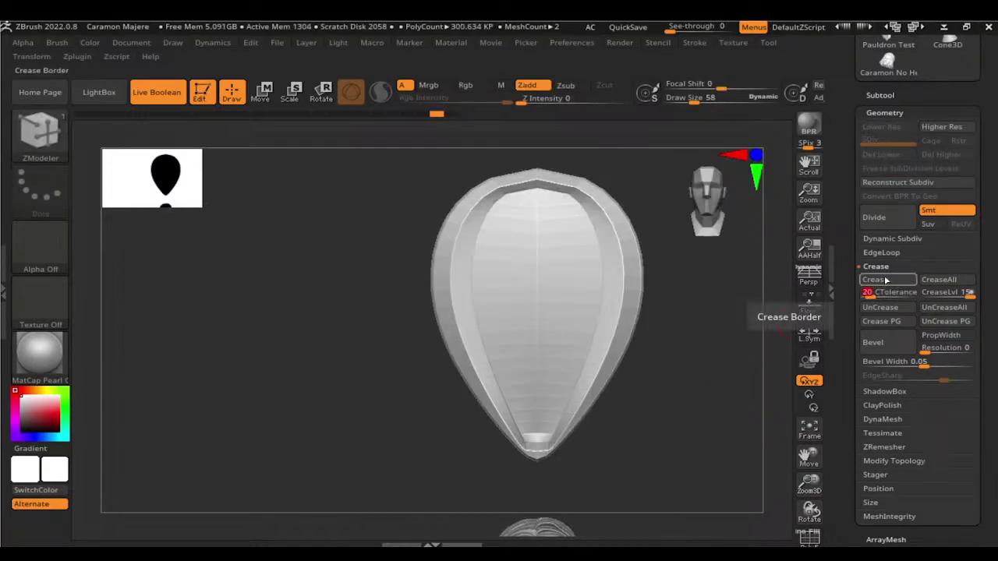
click(877, 220)
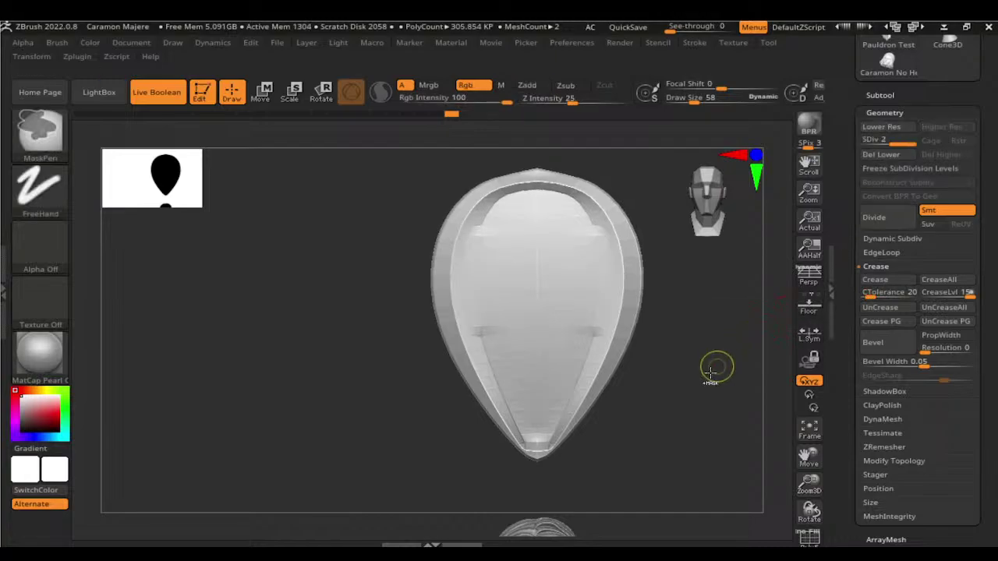
key(shift+d)
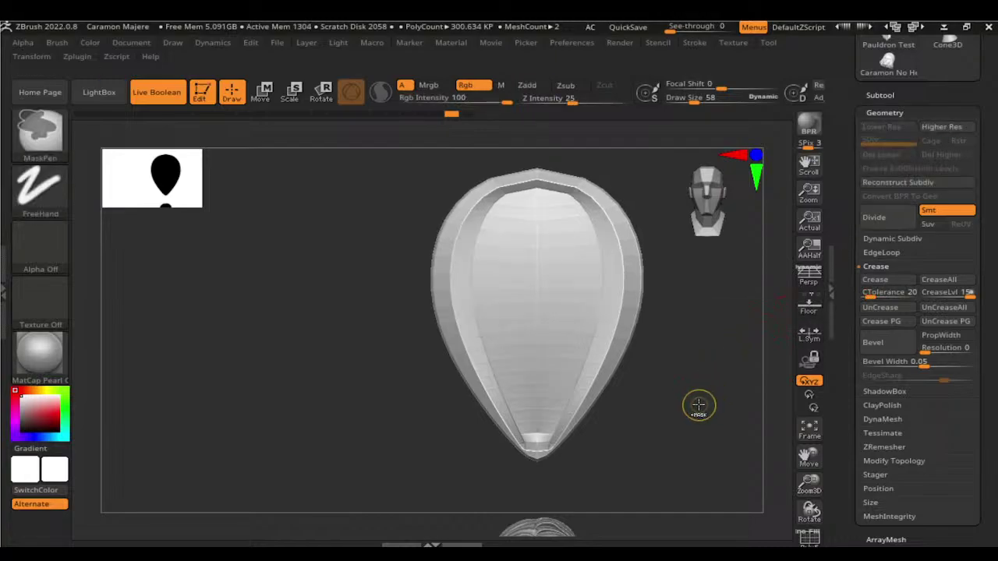
drag(451, 114, 443, 117)
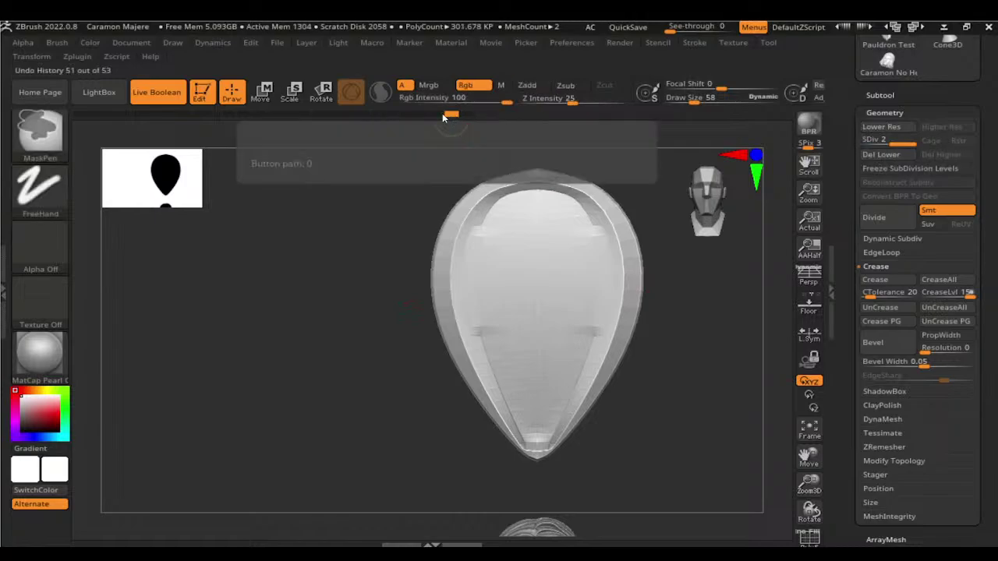
key(b)
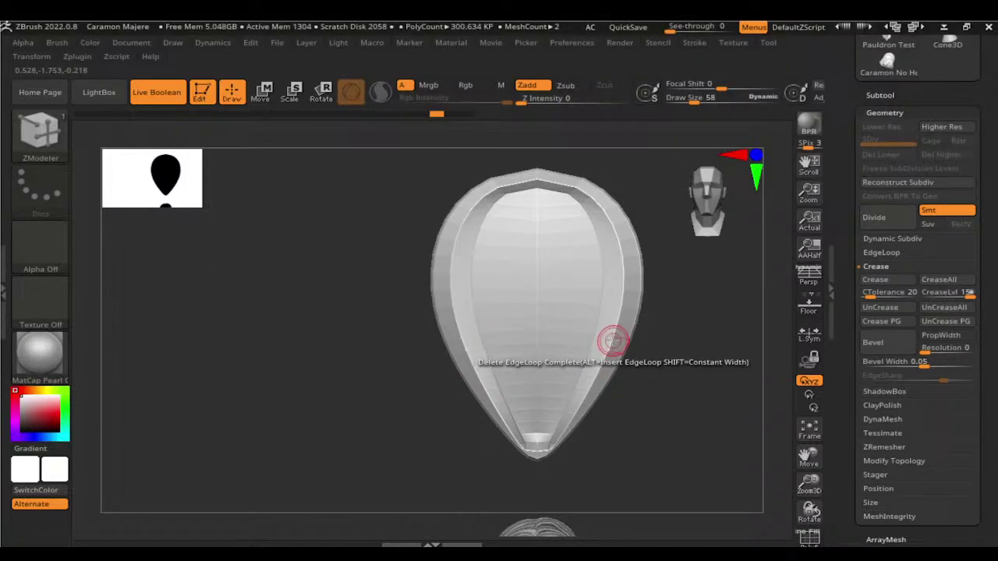
Step: Set the edge action to Crease on complete edge loops and inspect the creased rim loops
key(space)
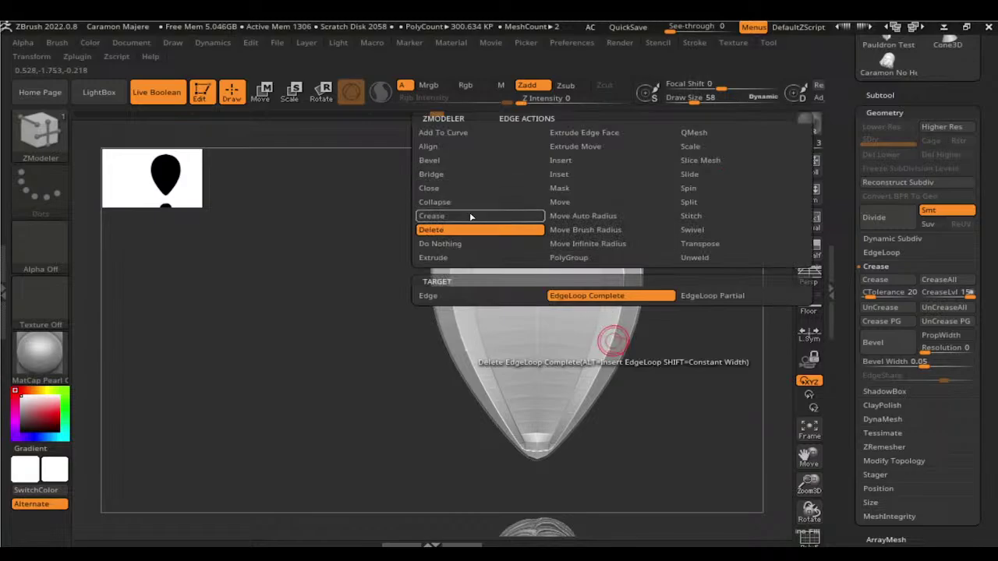
click(431, 216)
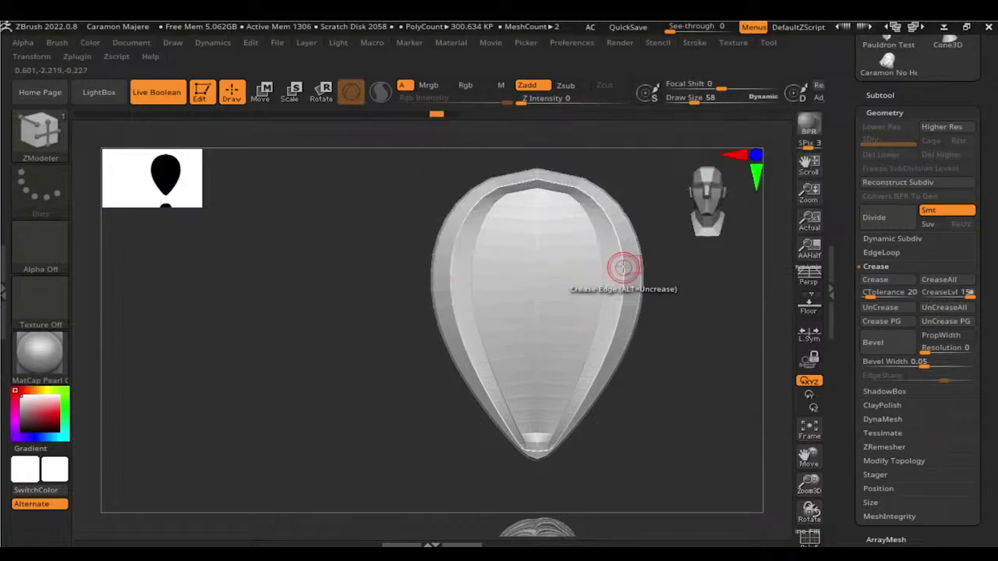
key(space)
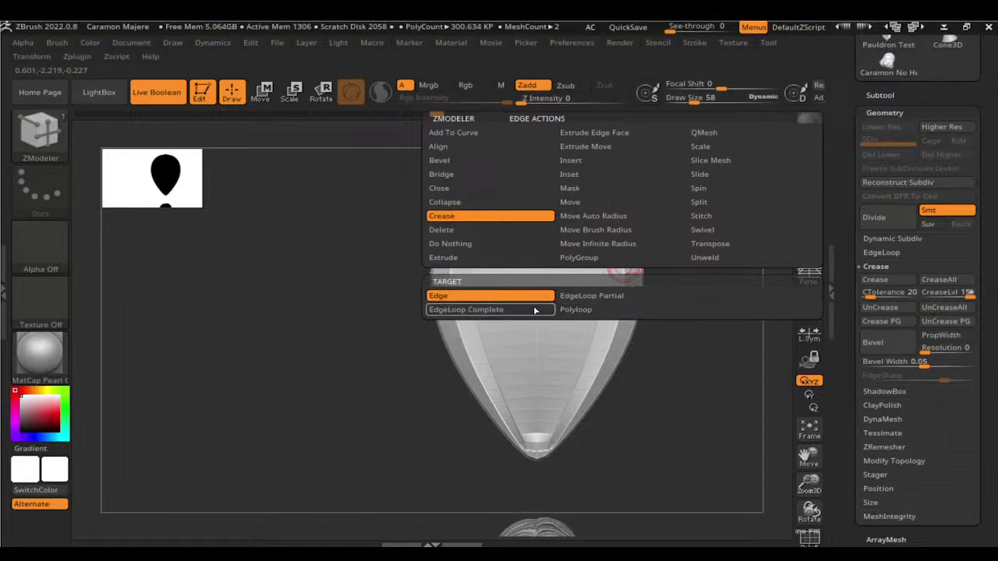
click(535, 310)
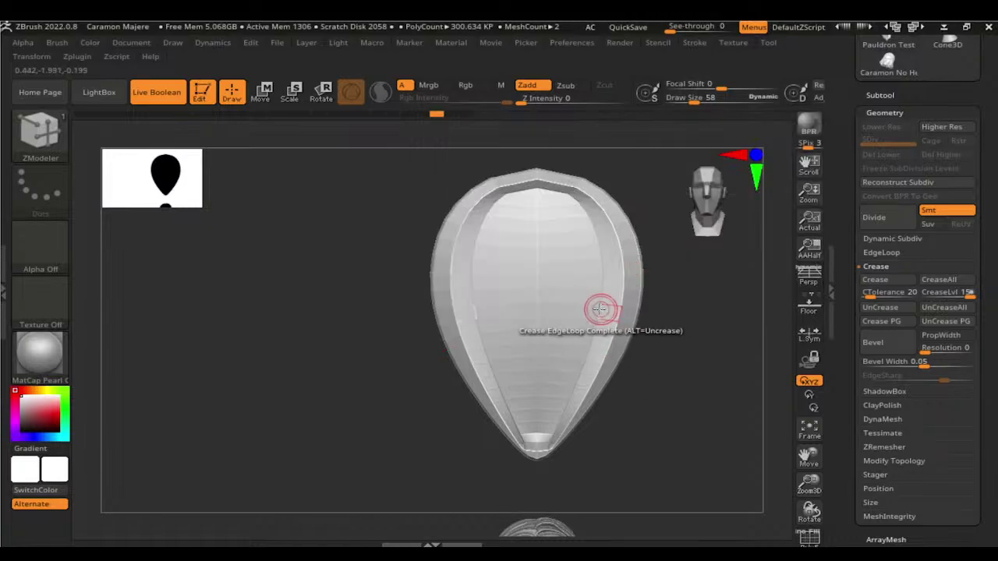
key(shift+f)
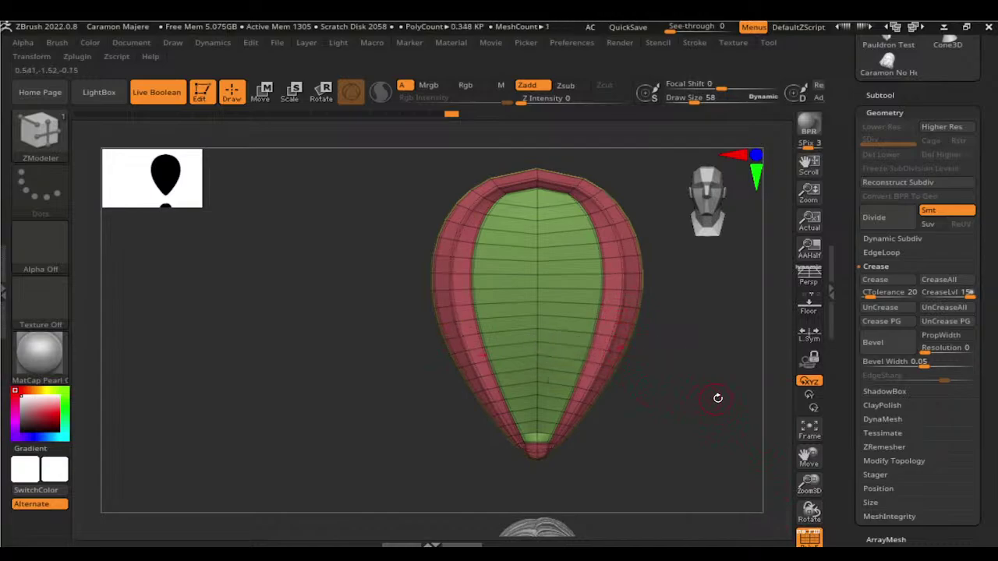
drag(718, 399, 704, 417)
scroll(690, 241, up, 5)
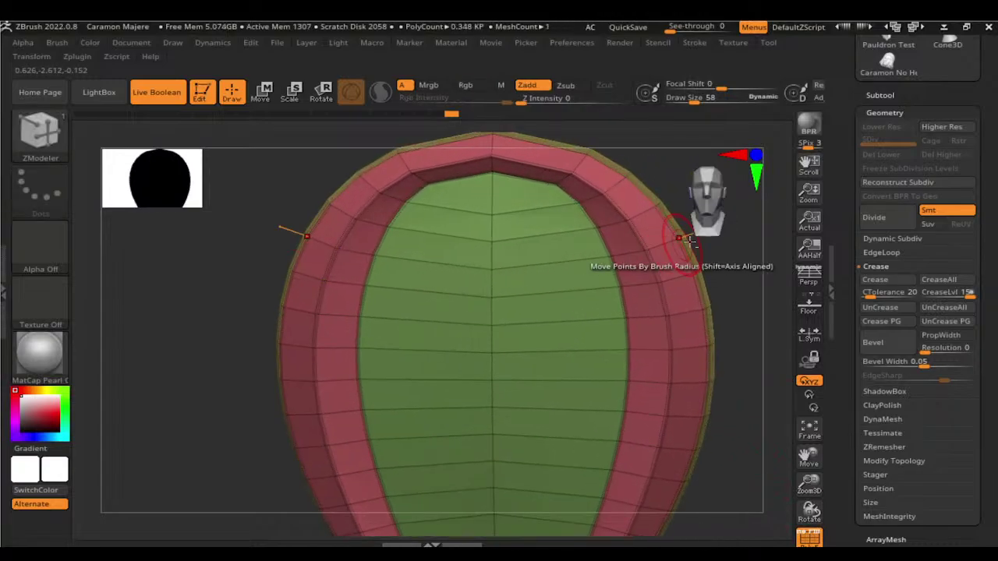
mouse_move(690, 242)
mouse_down()
mouse_move(691, 352)
mouse_move(574, 234)
mouse_up()
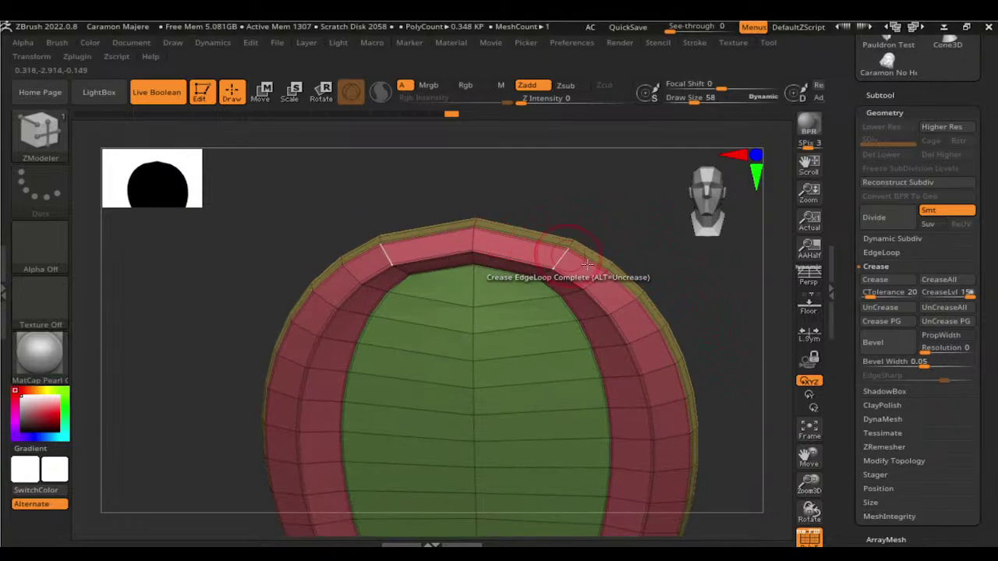
mouse_move(678, 328)
mouse_down()
mouse_move(707, 350)
mouse_move(707, 390)
mouse_move(612, 320)
mouse_up()
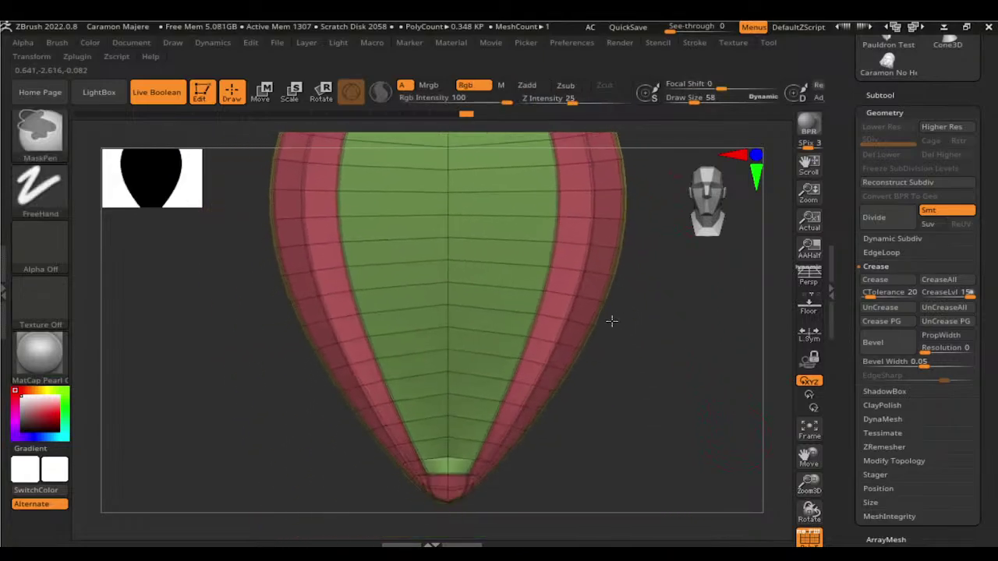
mouse_move(554, 412)
mouse_down()
mouse_move(597, 403)
mouse_move(677, 411)
mouse_move(553, 417)
mouse_up()
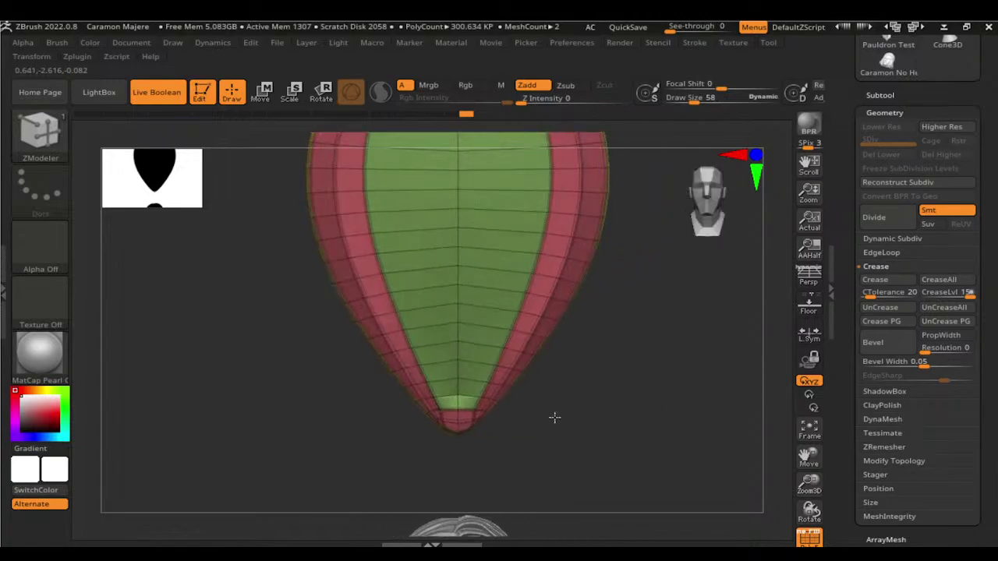
Step: Subdivide the plate to level 3 and view it shaded without PolyF
click(887, 214)
click(810, 538)
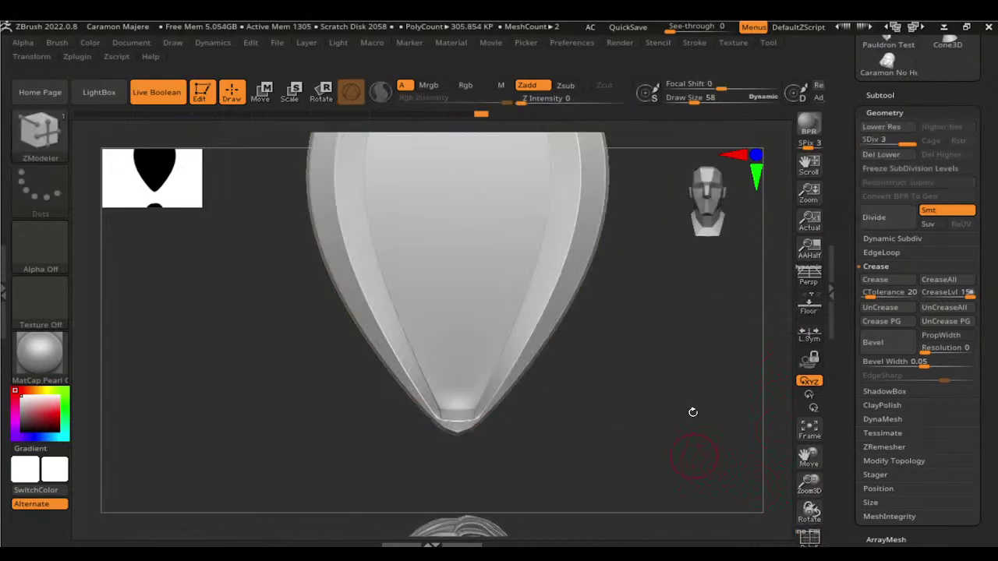
mouse_move(691, 412)
mouse_down()
mouse_move(691, 512)
mouse_move(642, 423)
mouse_move(635, 376)
mouse_move(673, 384)
mouse_up()
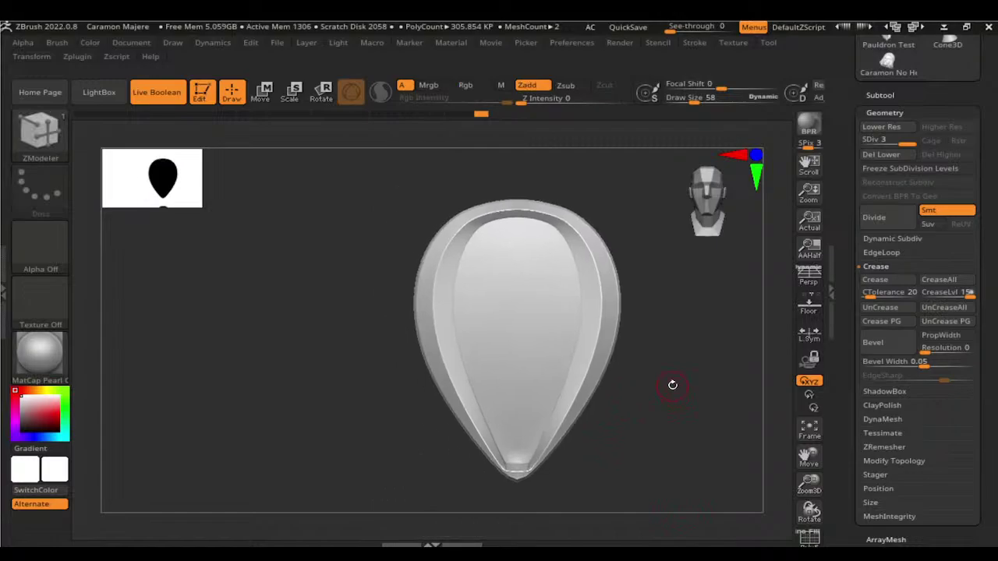
Step: Switch to the Move brush and start DynaMesh from Geometry > DynaMesh
key(b)
key(m)
key(v)
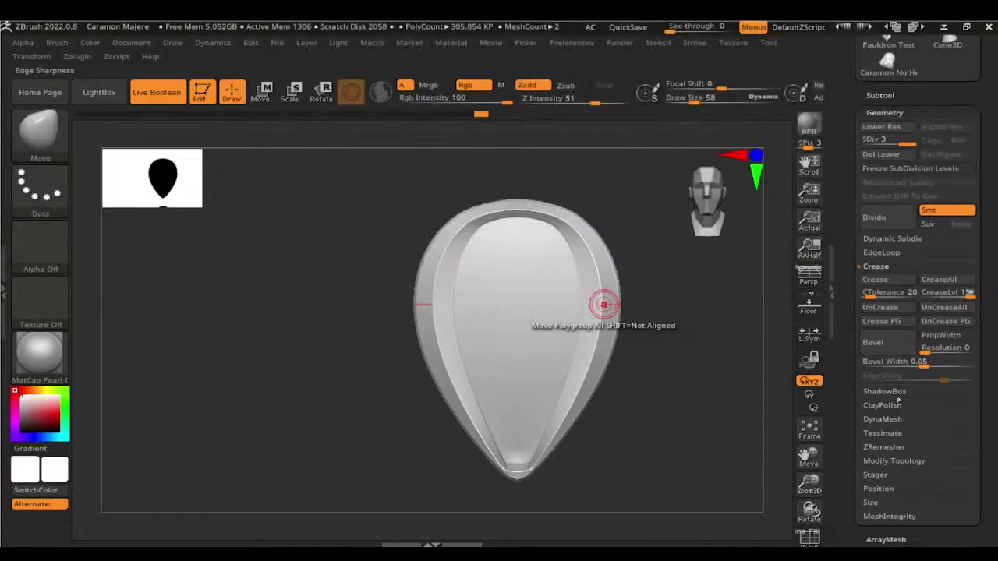
click(883, 420)
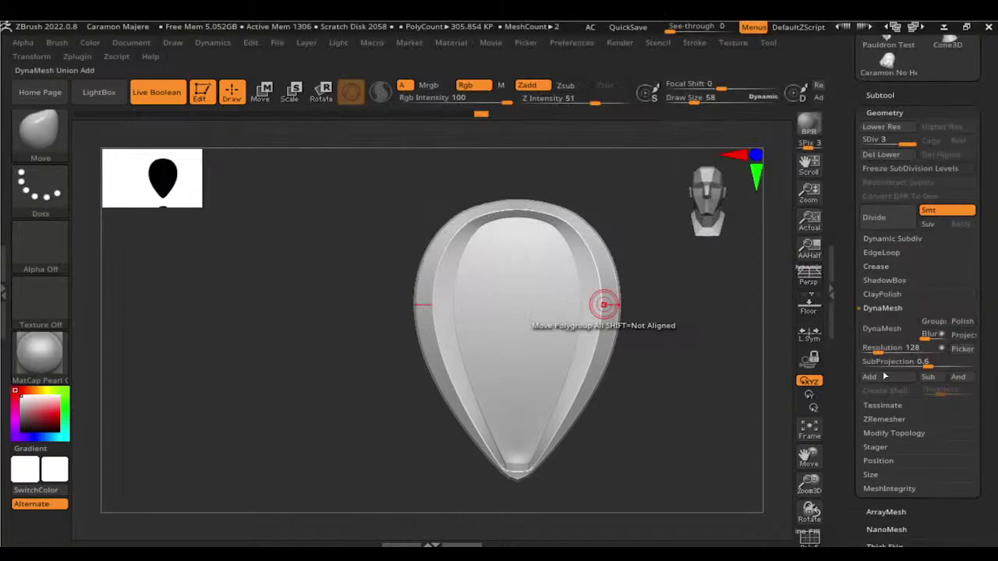
click(882, 328)
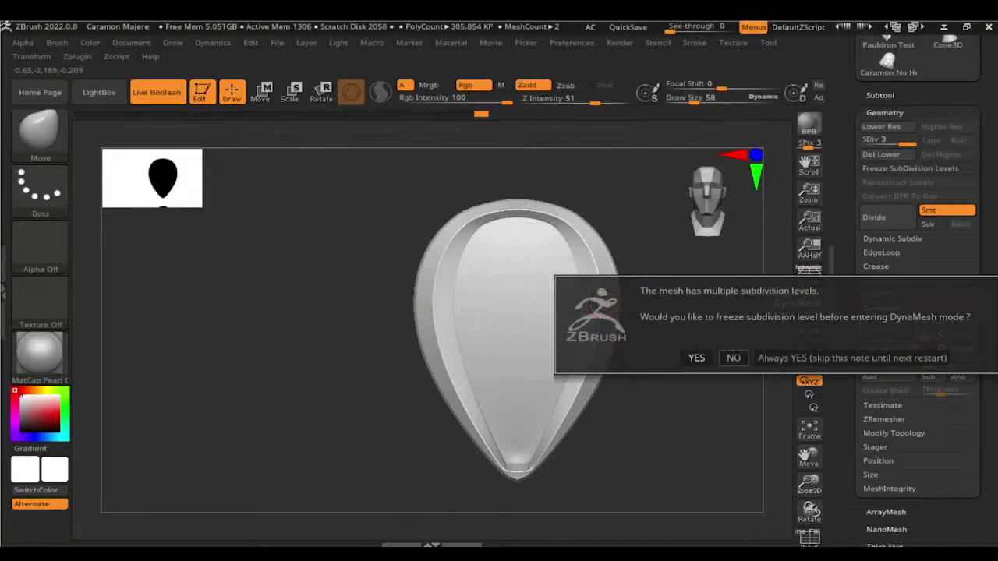
Step: Confirm the freeze prompt to DynaMesh at 680, enlarge the brush, and pull the top outline
click(698, 359)
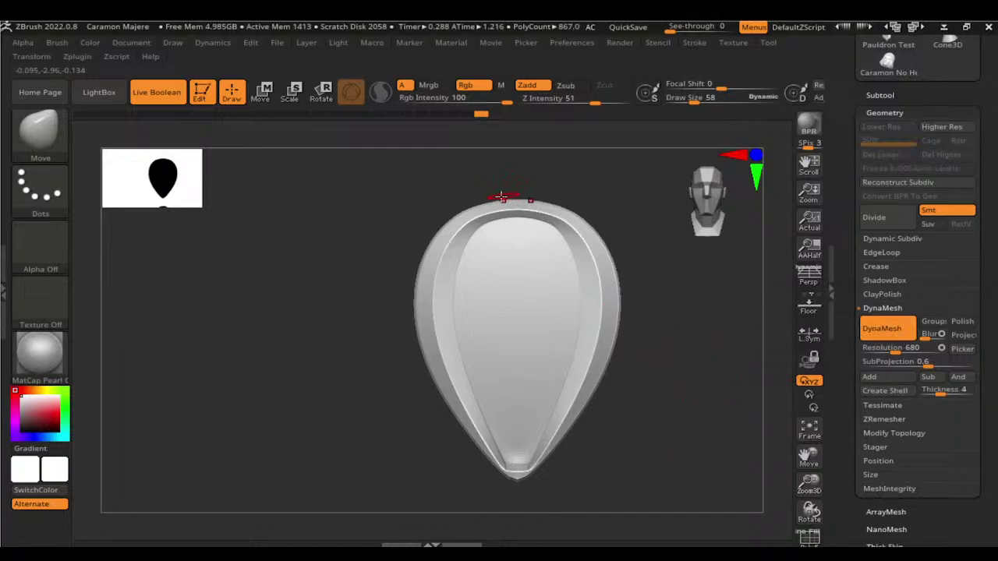
key(bracketright)
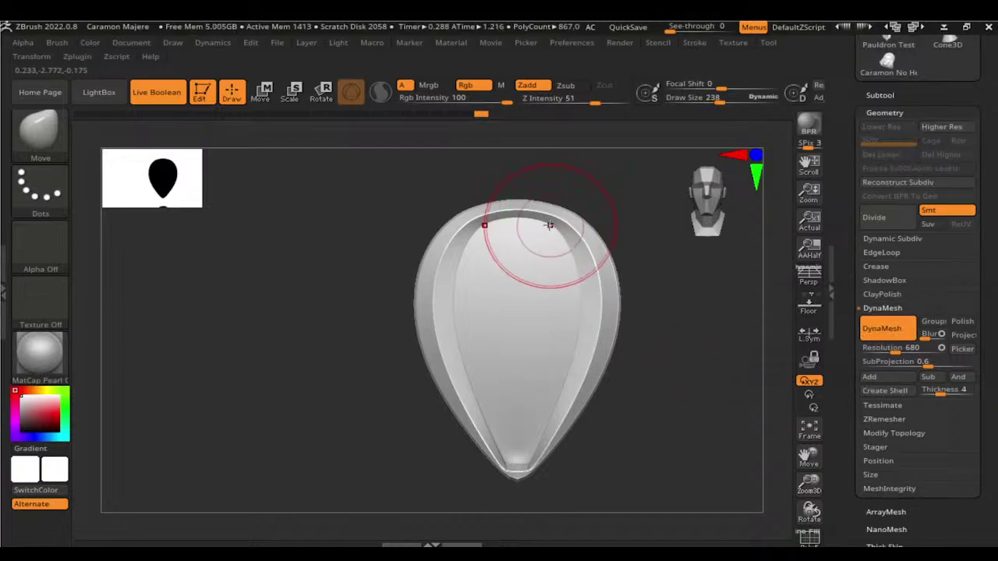
key(bracketright)
key(bracketright)
drag(517, 211, 517, 196)
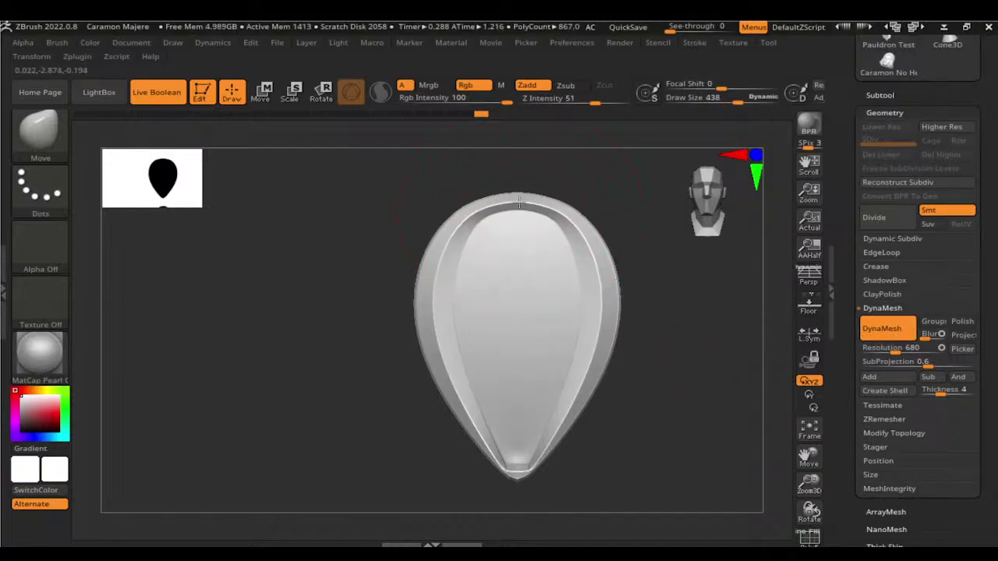
mouse_move(557, 224)
mouse_down()
mouse_move(595, 234)
mouse_move(591, 267)
mouse_up()
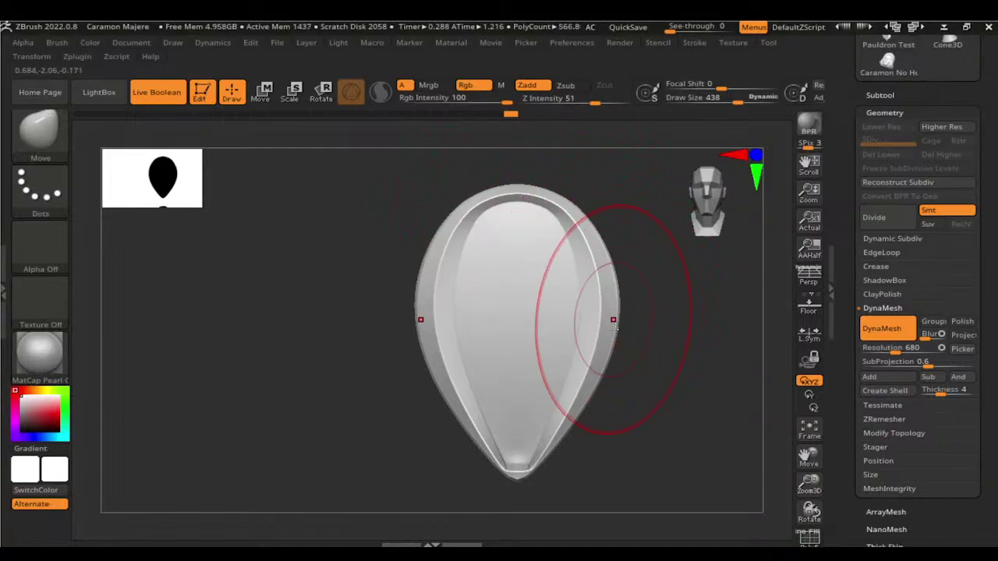
Step: Reshape the lower-right contour and inner rim with a slightly smaller Move brush
mouse_move(590, 323)
mouse_down()
mouse_move(580, 424)
mouse_move(541, 450)
mouse_up()
drag(574, 390, 588, 365)
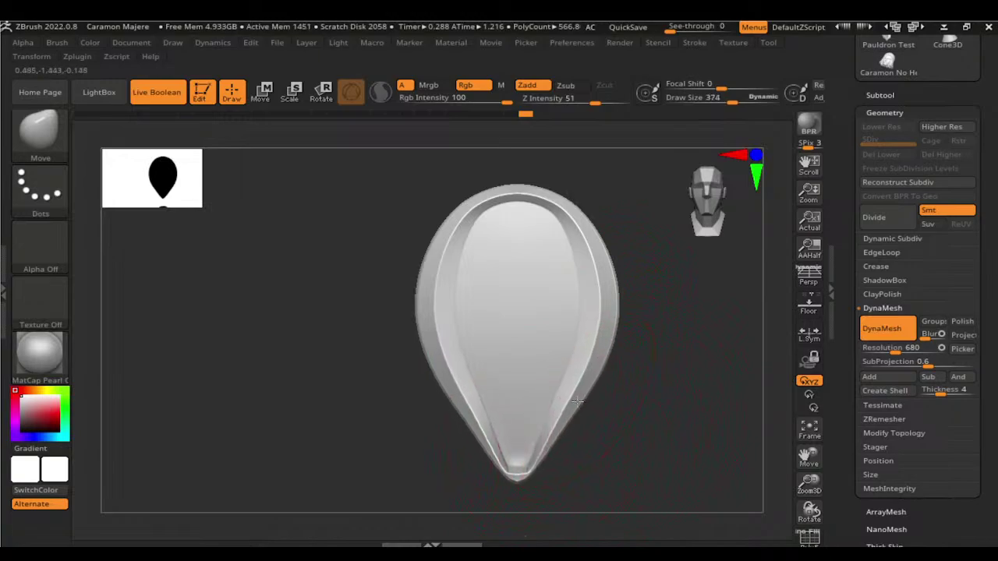
key(bracketleft)
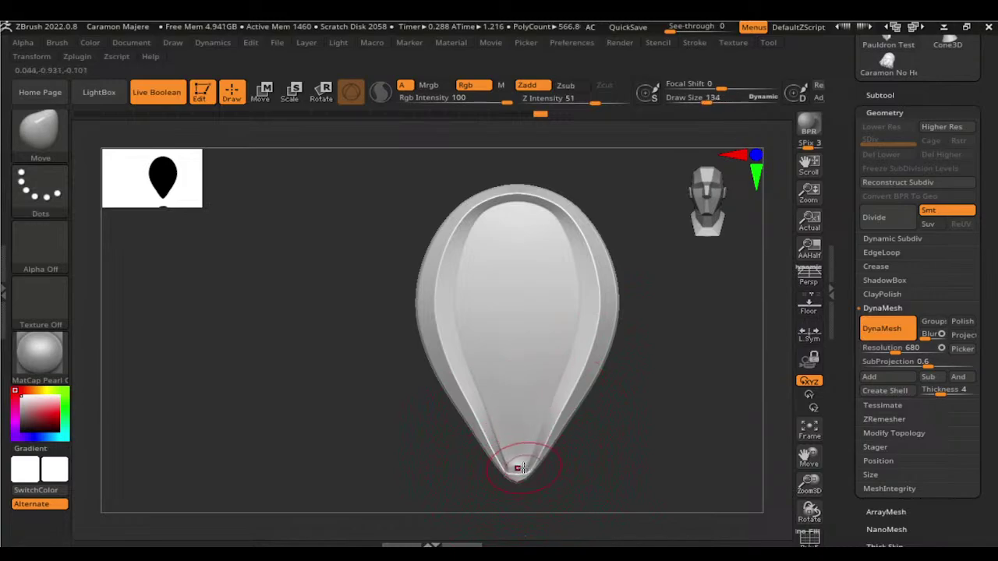
drag(536, 461, 618, 440)
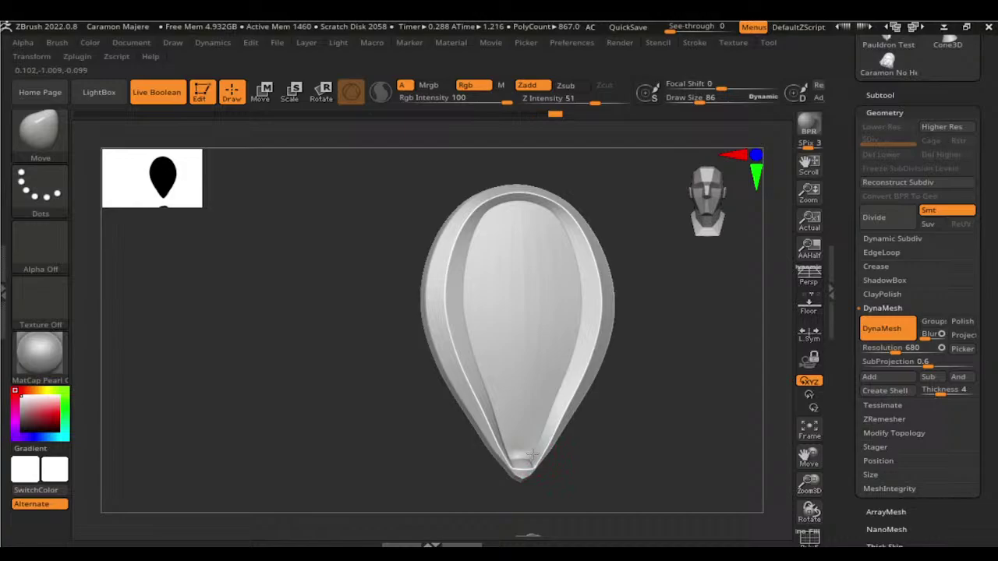
mouse_move(597, 442)
mouse_down()
mouse_move(577, 460)
mouse_move(586, 459)
mouse_up()
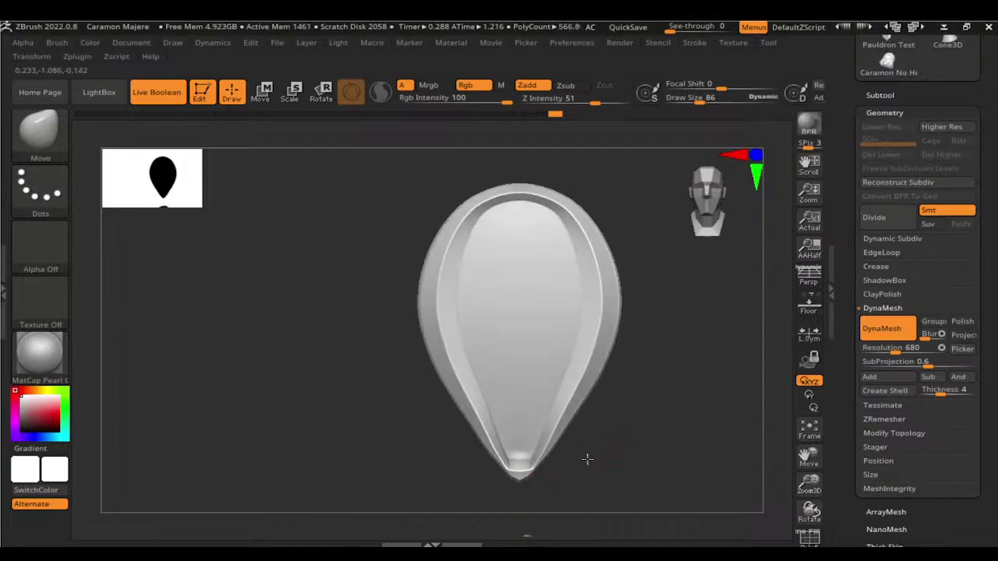
key(ctrl)
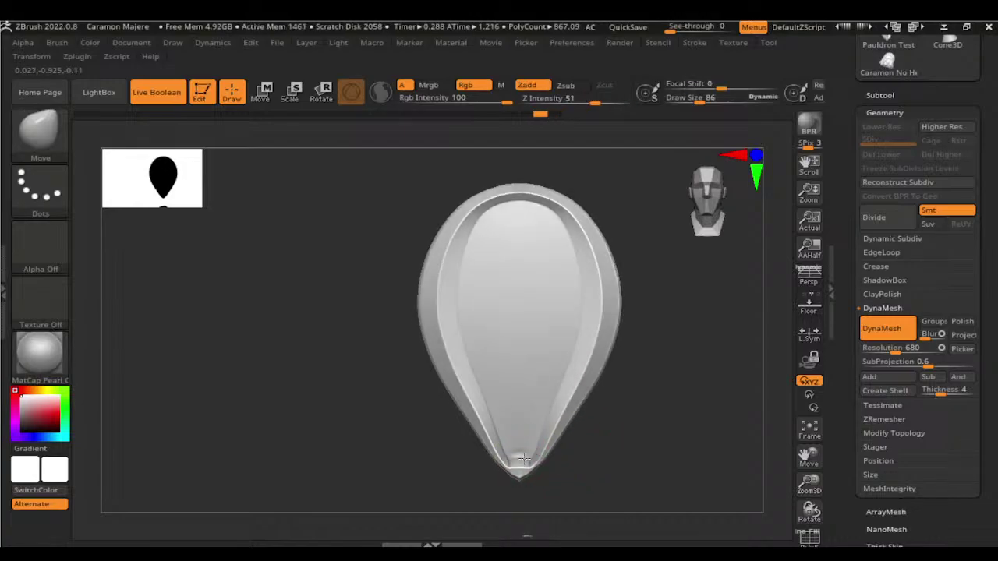
mouse_move(595, 461)
mouse_down()
mouse_move(561, 467)
mouse_move(602, 456)
mouse_up()
Step: Build up the surface near the plate's pointed tip with the ClayBuildup brush
key(b)
key(c)
key(b)
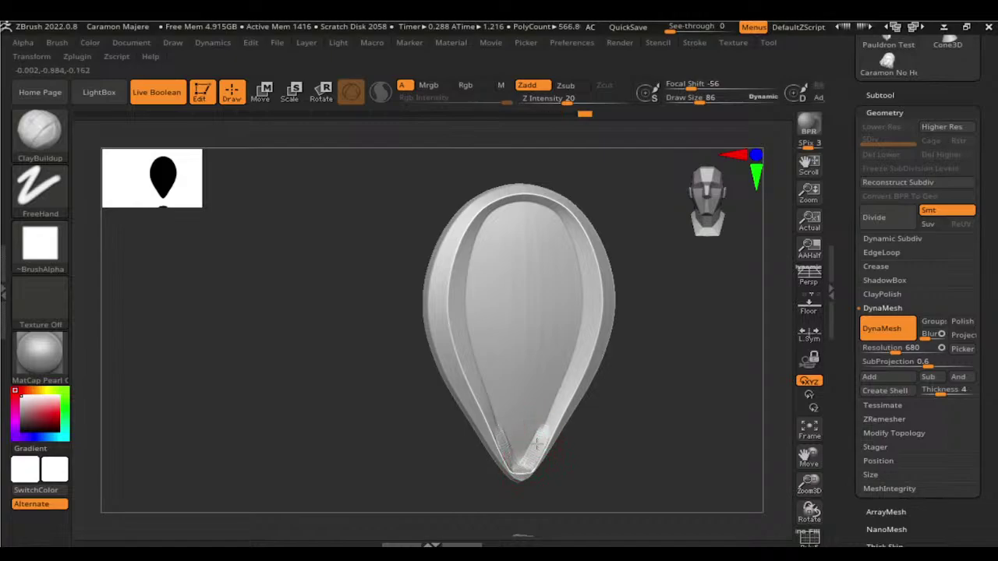
drag(592, 412, 612, 401)
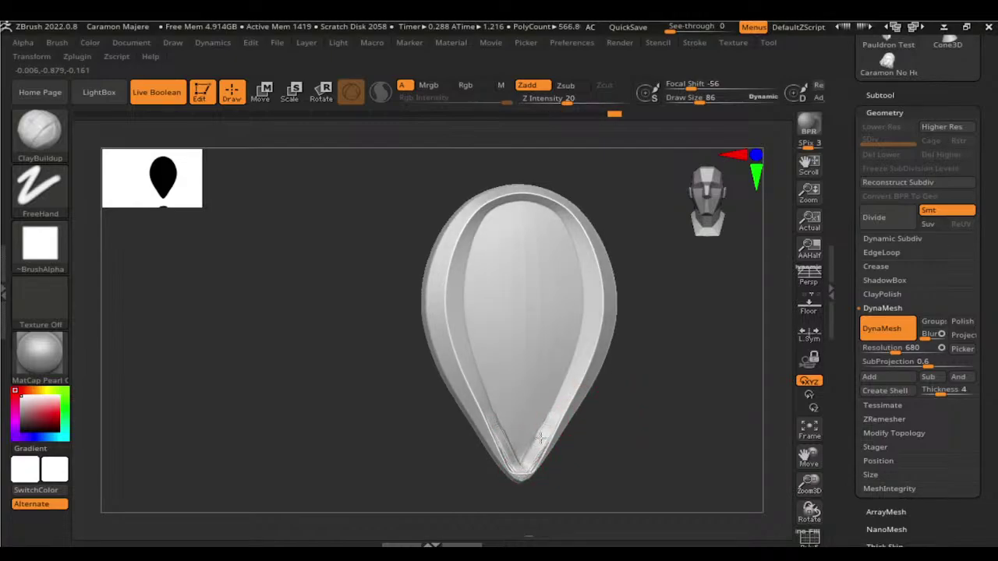
mouse_move(643, 457)
mouse_down()
mouse_move(646, 397)
mouse_move(540, 426)
mouse_move(597, 457)
mouse_up()
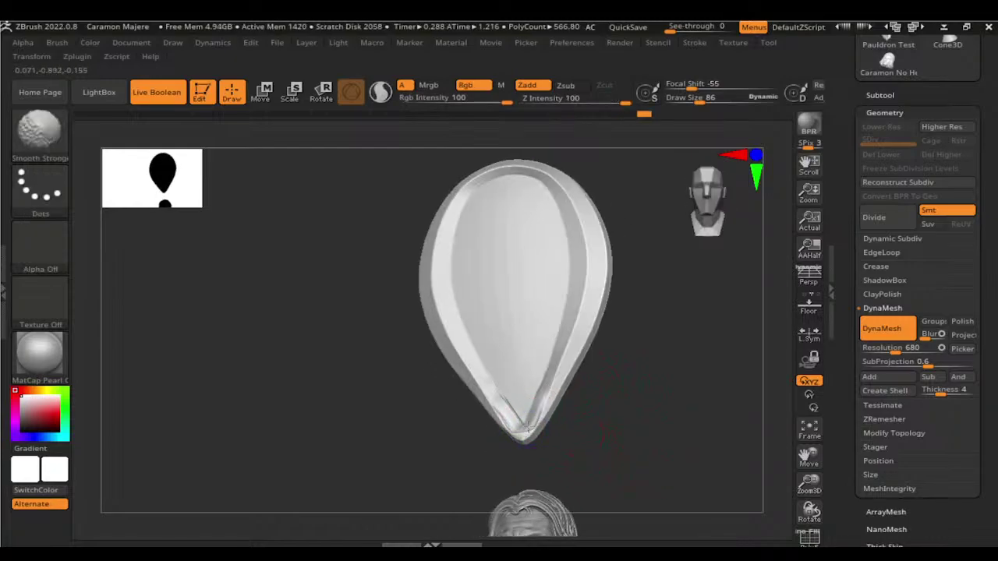
drag(552, 380, 617, 424)
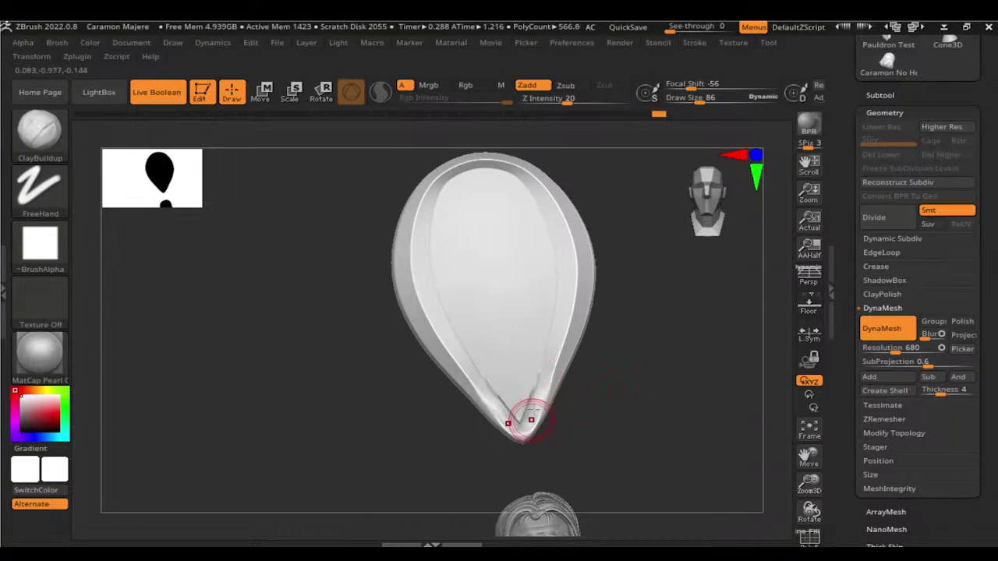
drag(532, 410, 544, 378)
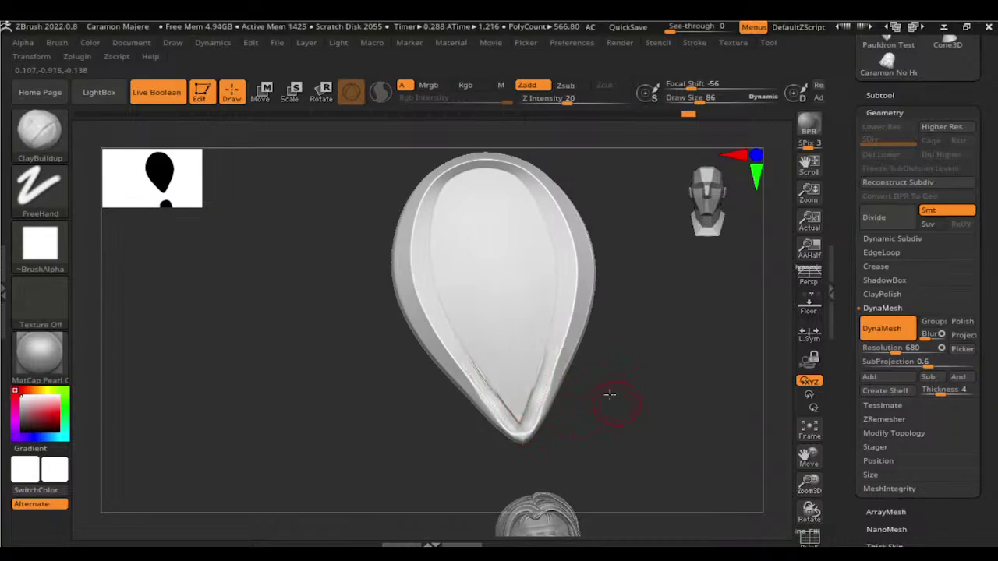
mouse_move(610, 396)
mouse_down()
mouse_move(552, 380)
mouse_move(535, 423)
mouse_up()
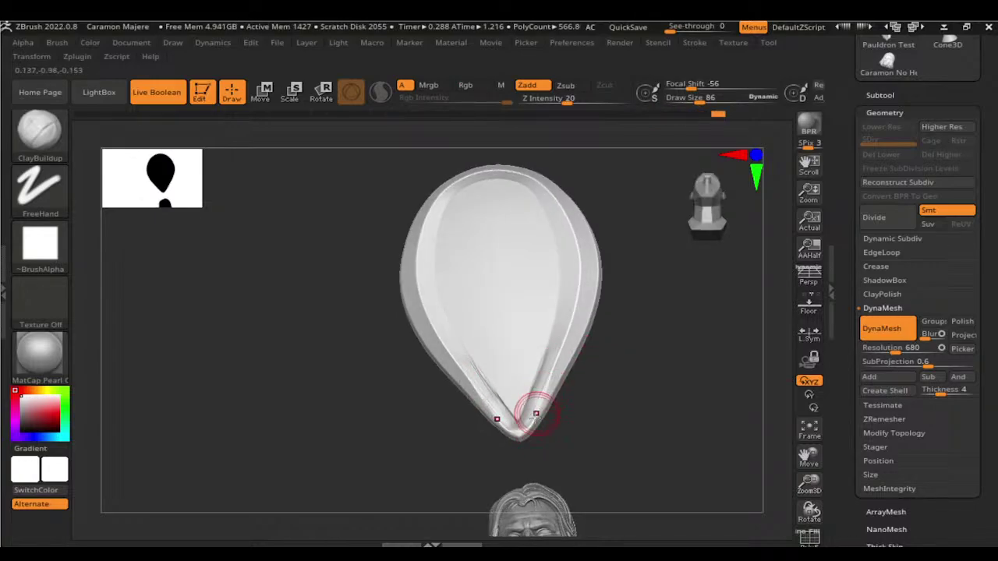
Step: Switch to hPolish and check the tip from the side and front
key(b)
key(h)
key(p)
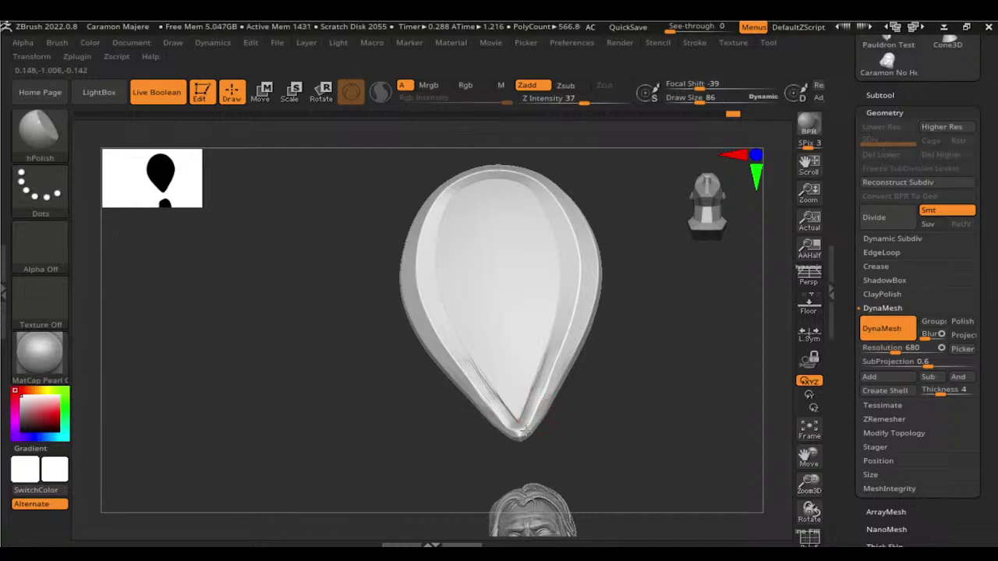
mouse_move(592, 416)
mouse_down()
mouse_move(564, 419)
mouse_move(615, 422)
mouse_up()
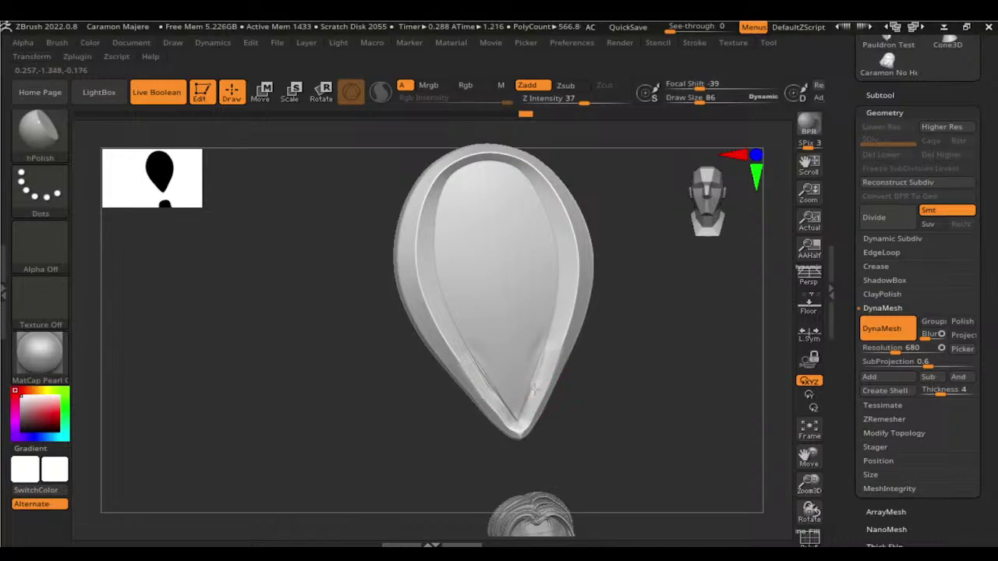
shift+drag(626, 348, 538, 364)
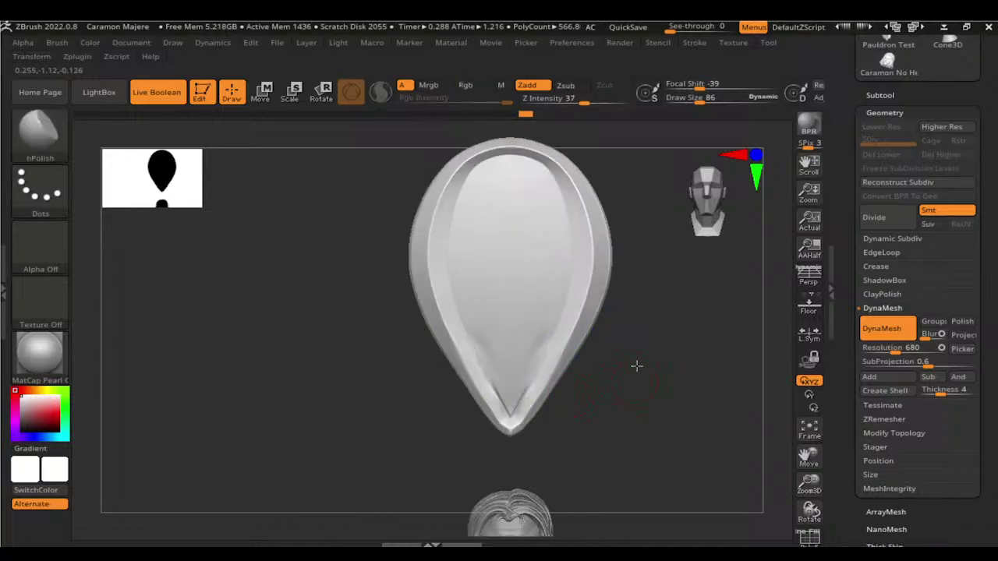
Step: Pick DamStandard, undo the last carved stroke, and return to a front view
key(b)
key(d)
key(s)
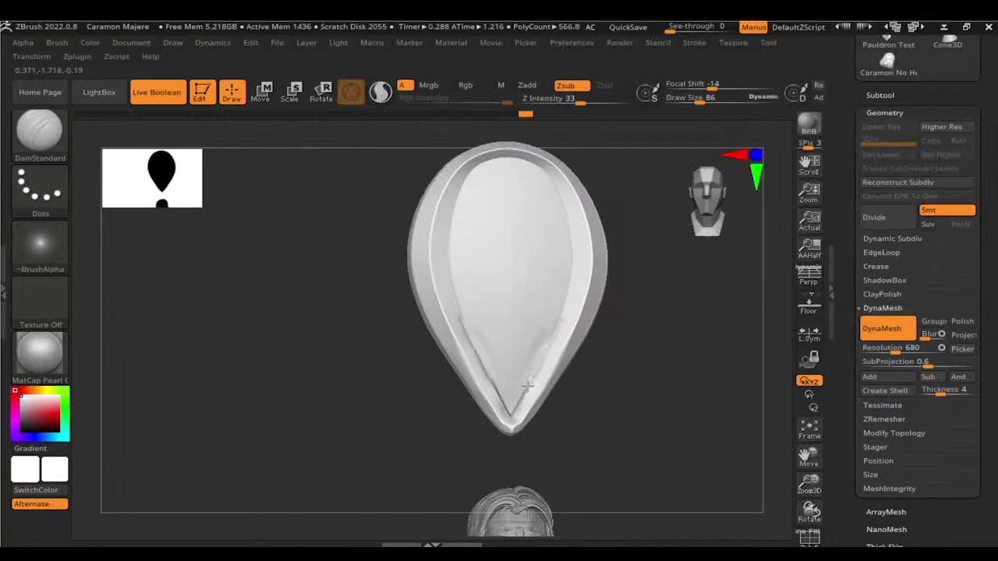
key(ctrl+z)
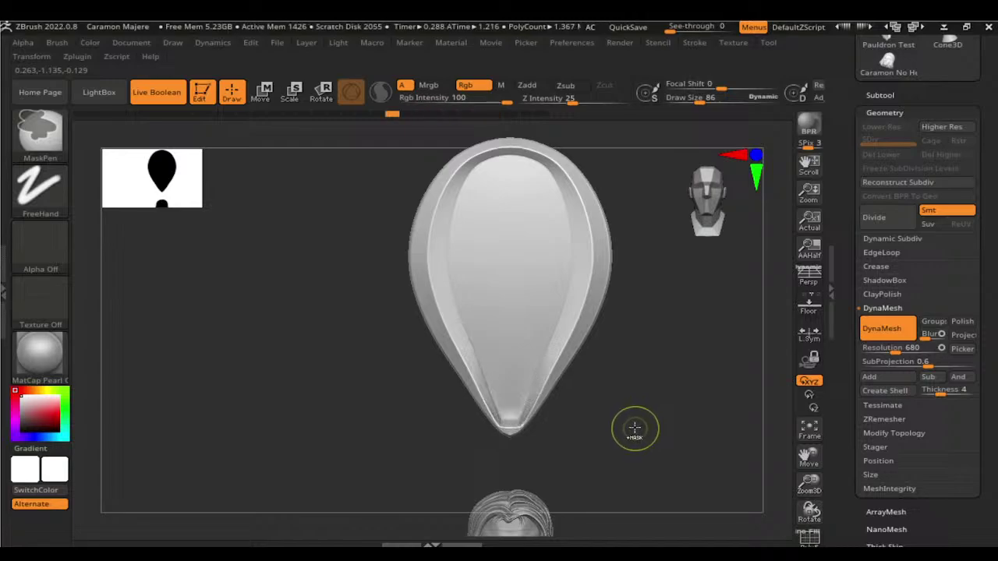
mouse_move(621, 422)
mouse_down()
mouse_move(593, 424)
mouse_move(663, 430)
mouse_move(584, 410)
mouse_up()
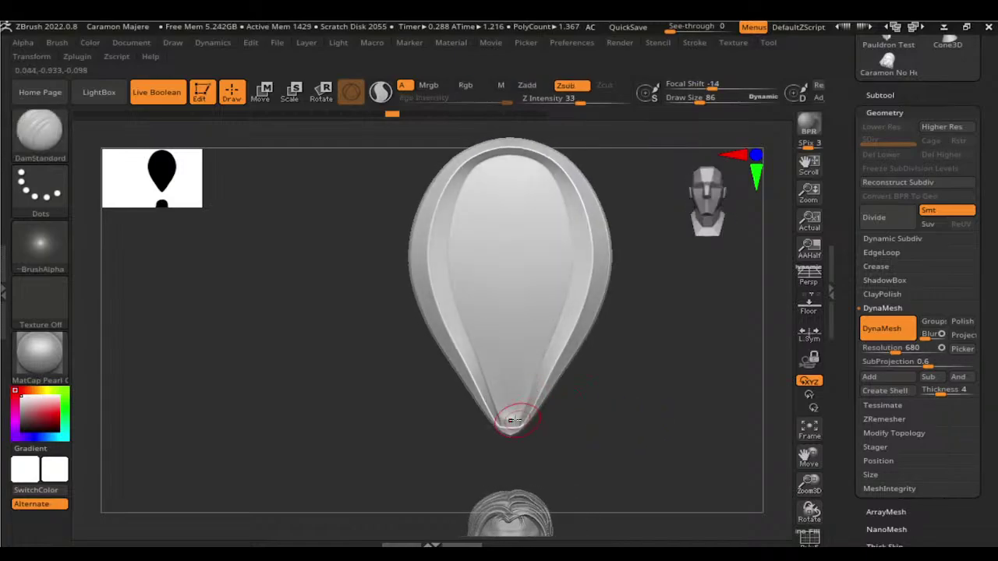
Step: Stroke near the tip with the Move brush, triggering the warning about 31 history entries
key(b)
key(m)
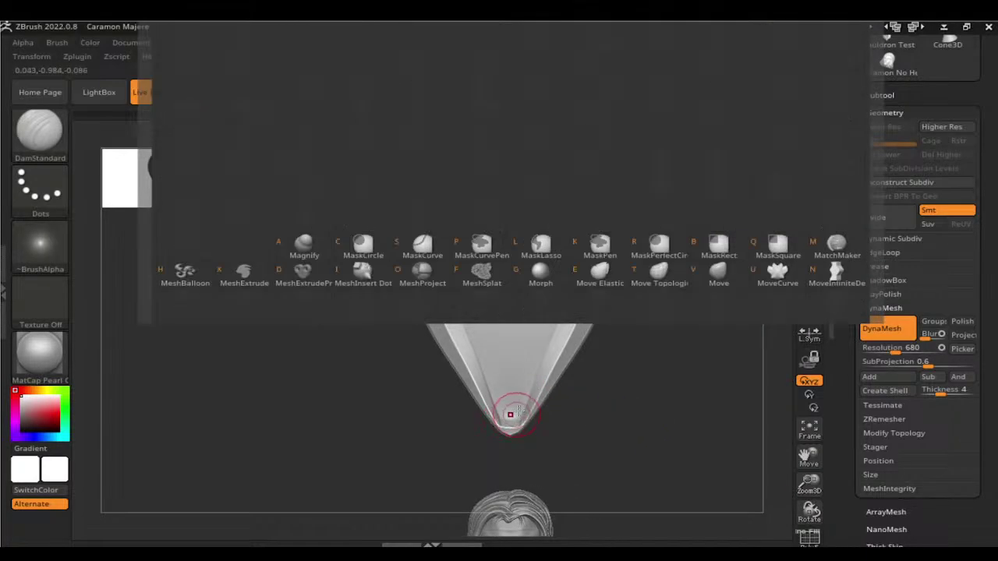
key(v)
ctrl+drag(521, 416, 525, 439)
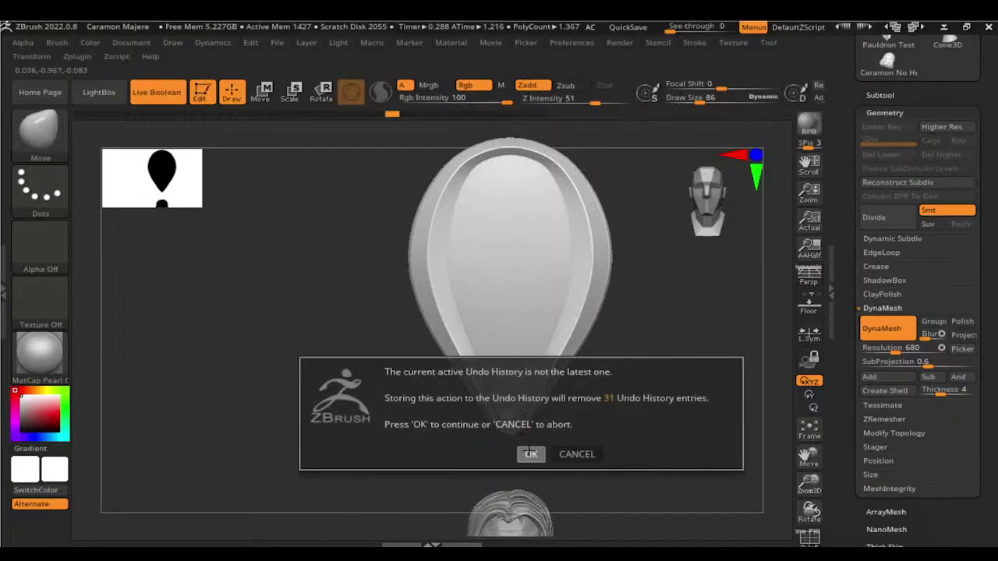
Step: Accept discarding newer history, step back one edit, and rotate to check the plate
click(531, 455)
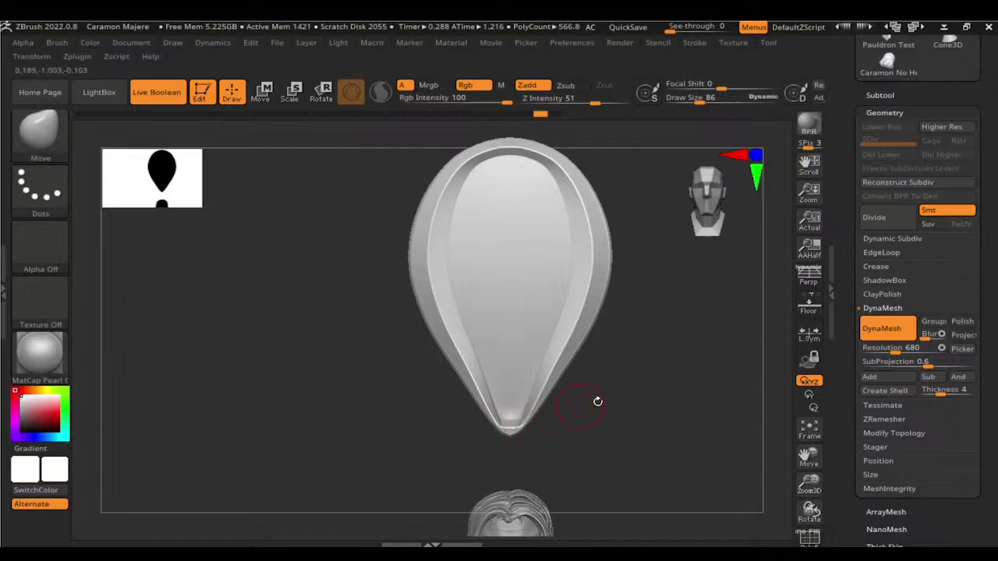
drag(597, 402, 572, 383)
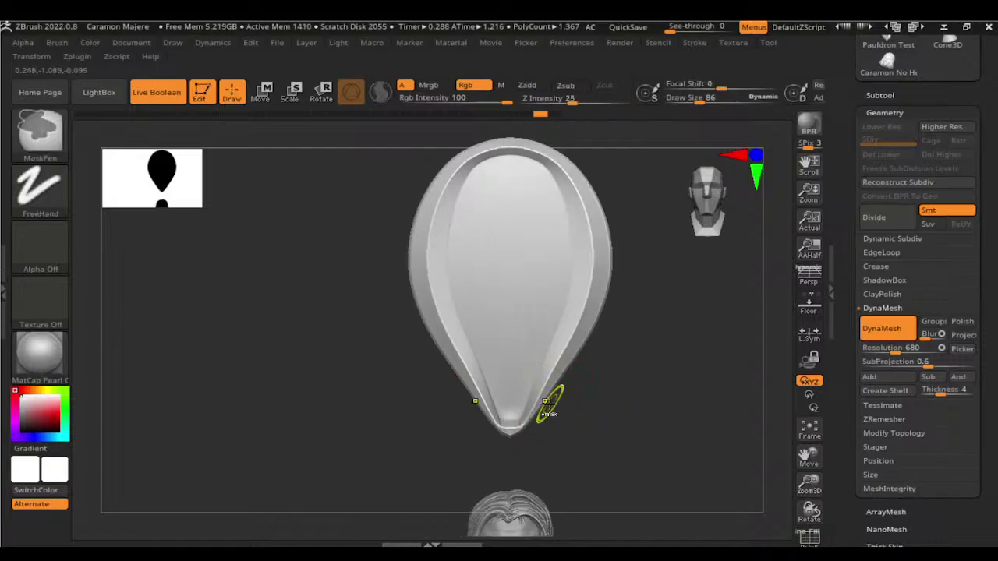
click(542, 117)
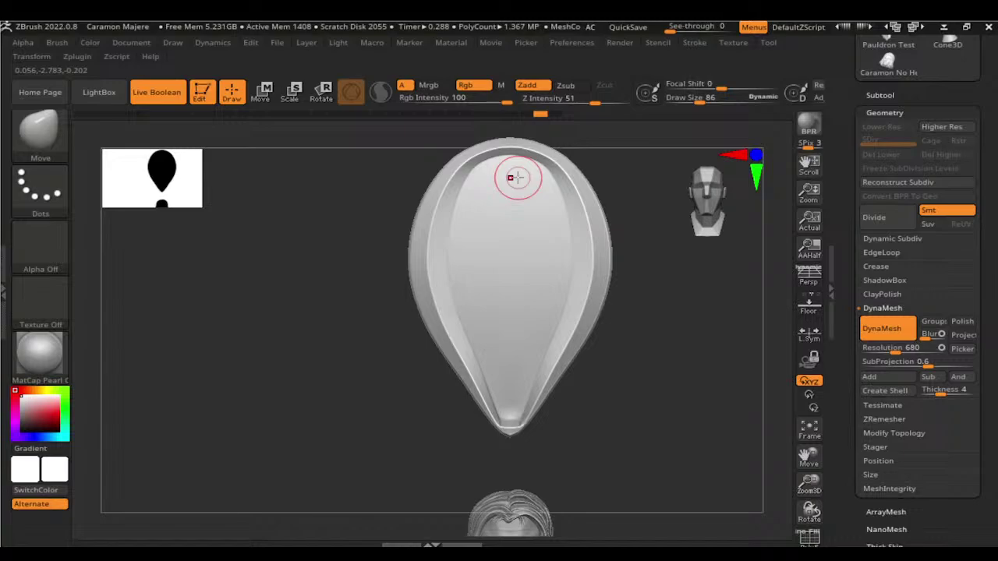
mouse_move(684, 383)
mouse_down()
mouse_move(564, 393)
mouse_move(673, 318)
mouse_move(691, 374)
mouse_up()
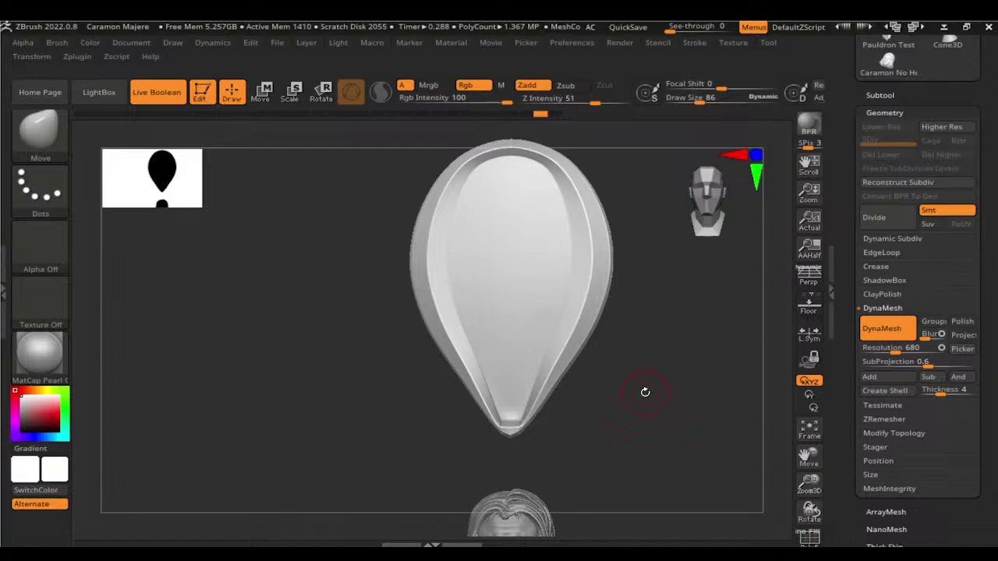
mouse_move(645, 392)
mouse_down()
mouse_move(684, 390)
mouse_move(666, 423)
mouse_up()
Step: Resize the brush from 322 down to 218 and rotate the plate to a side view
key(b)
key(Escape)
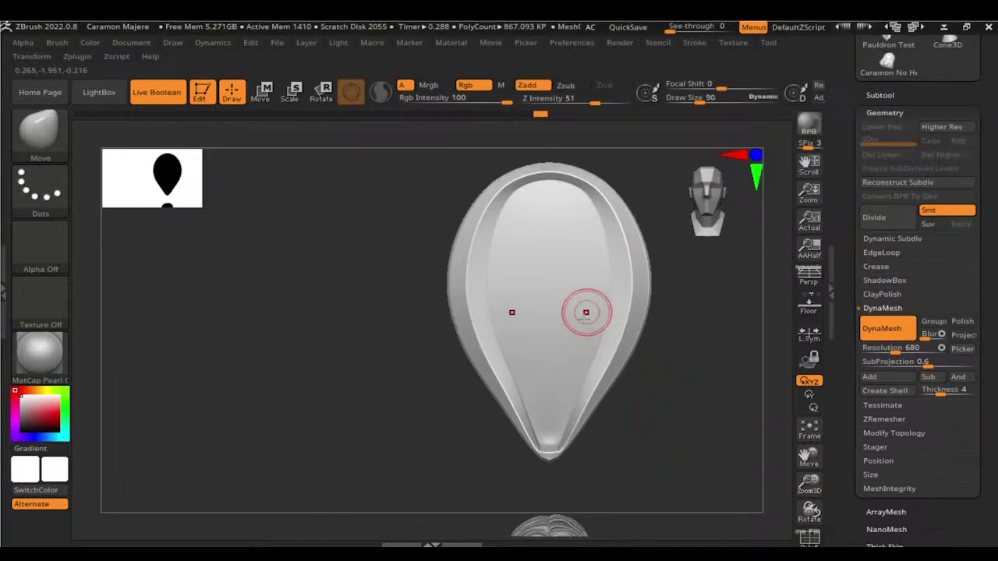
key(bracketright)
key(bracketright)
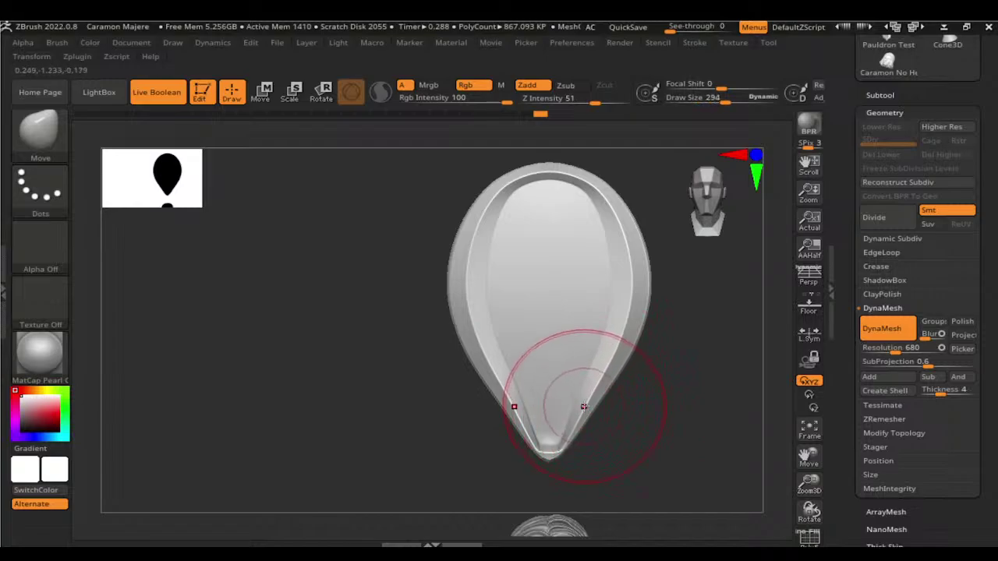
key(bracketright)
key(bracketright)
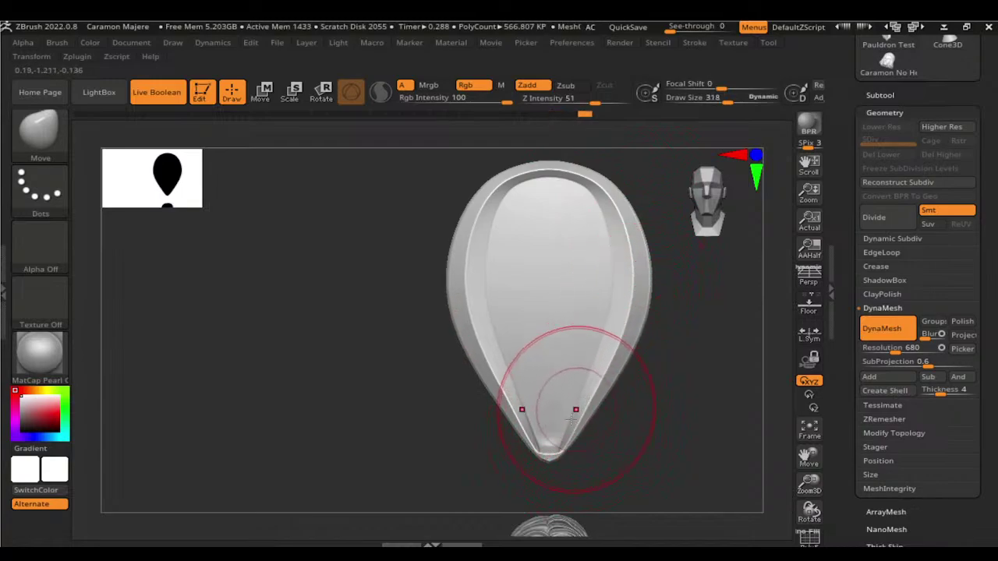
key(bracketleft)
key(bracketleft)
key(bracketleft)
mouse_move(581, 448)
mouse_down()
mouse_move(729, 463)
mouse_move(717, 442)
mouse_move(609, 439)
mouse_move(597, 450)
mouse_up()
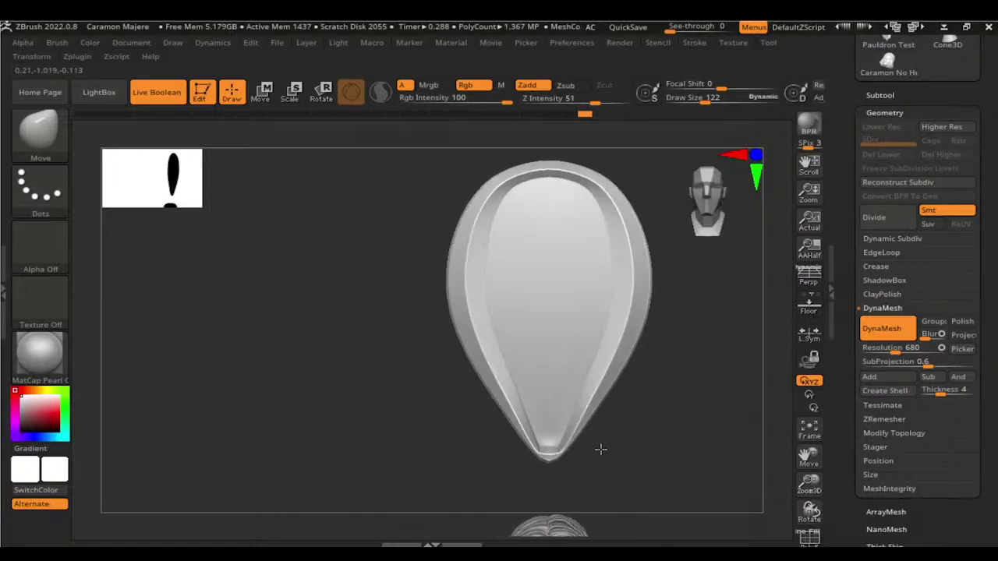
key(shift)
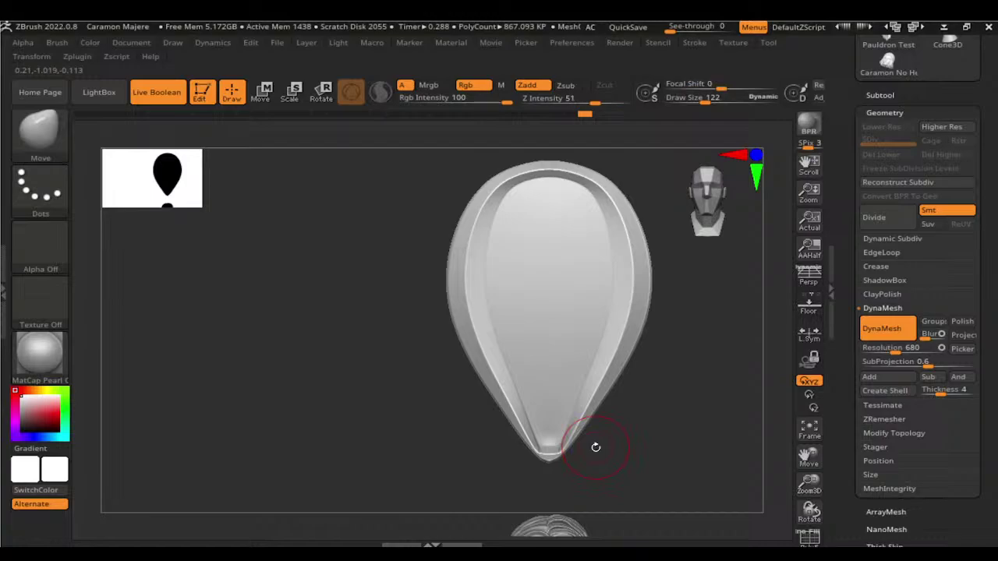
Step: Switch to the ClayBuildup brush and shrink its draw size to 62
key(b)
key(c)
key(b)
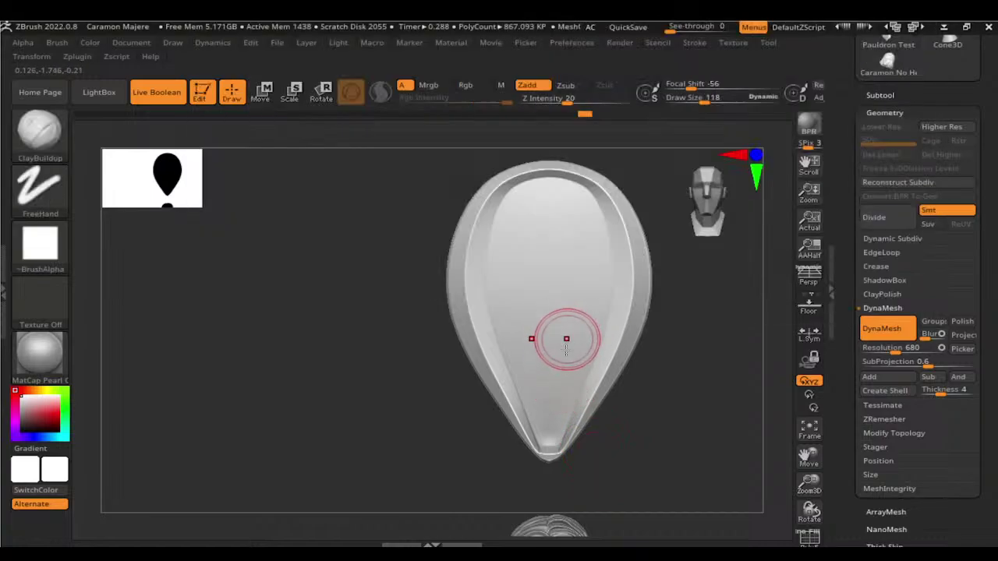
key(bracketleft)
key(bracketleft)
key(bracketleft)
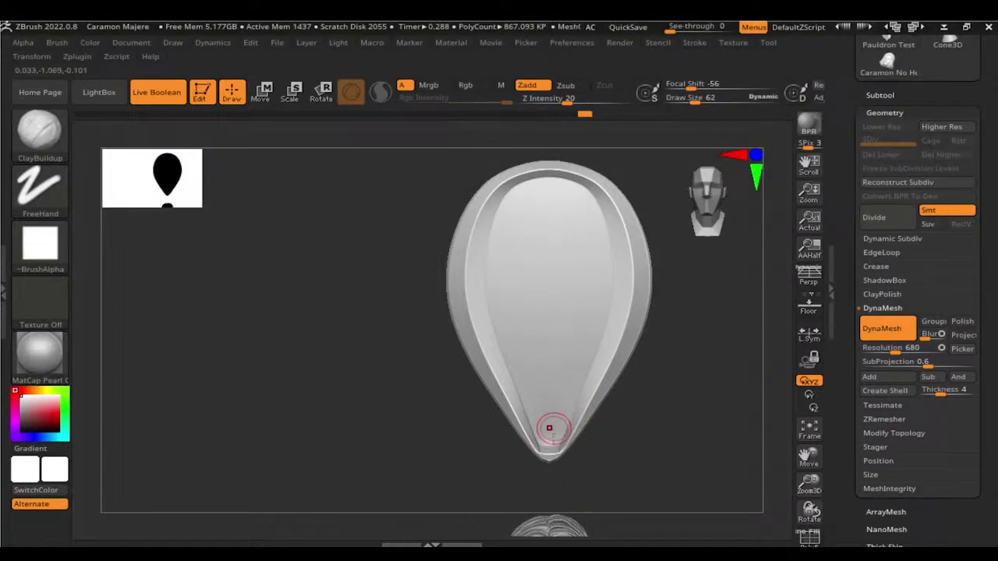
Step: Smooth the plate's bottom tip and the rim leading into it
key(shift)
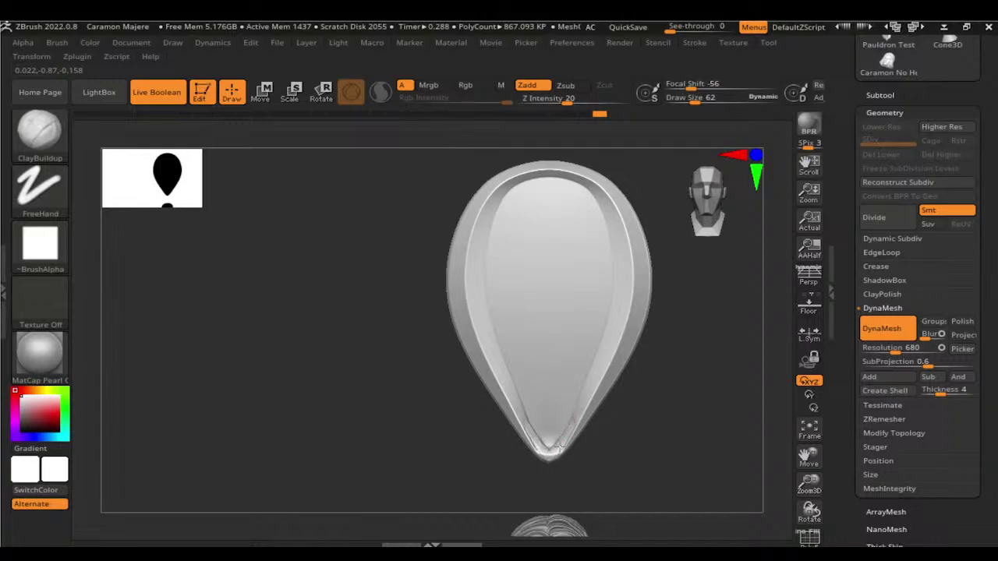
shift+drag(563, 437, 550, 450)
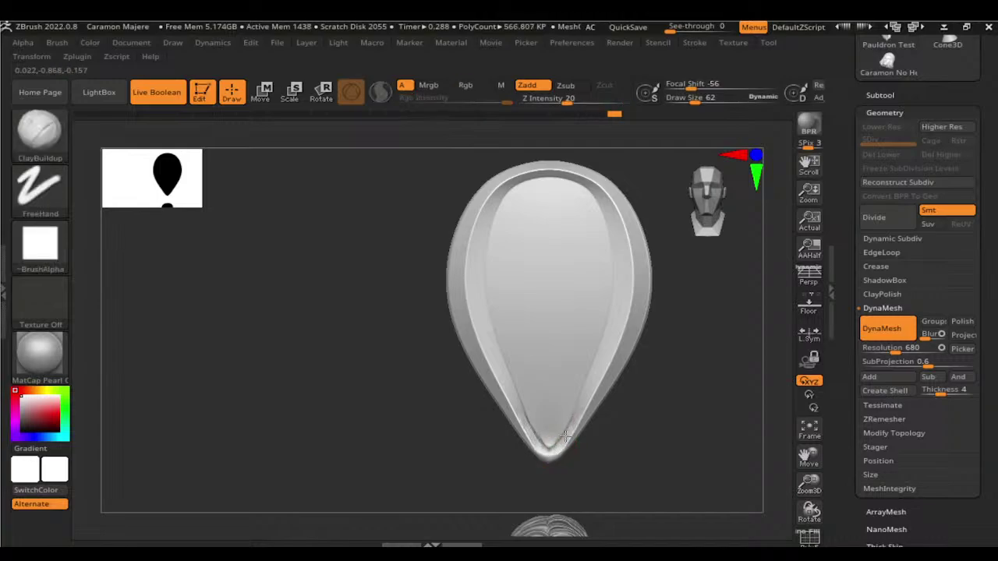
key(shift)
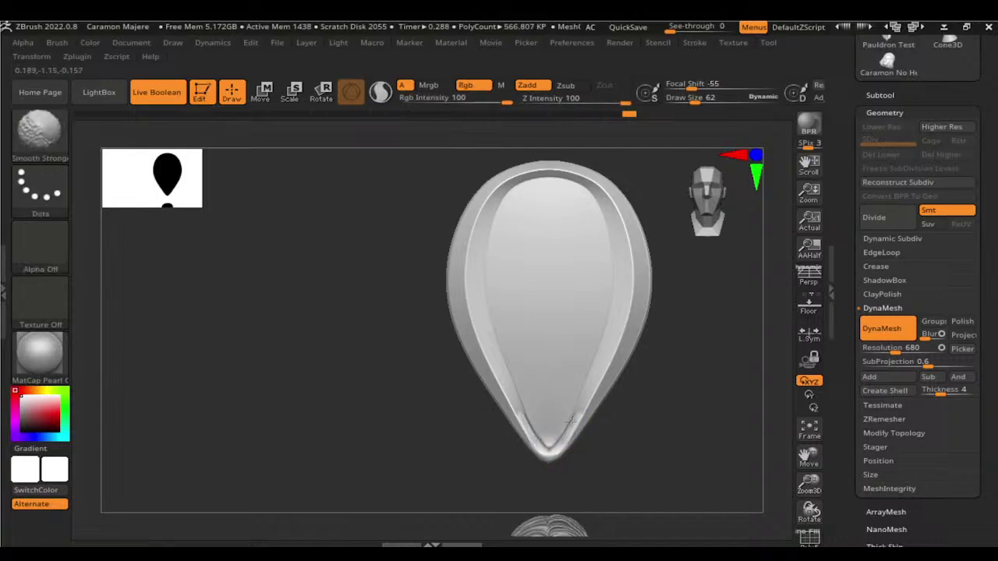
shift+drag(570, 421, 563, 437)
key(shift)
shift+click(577, 413)
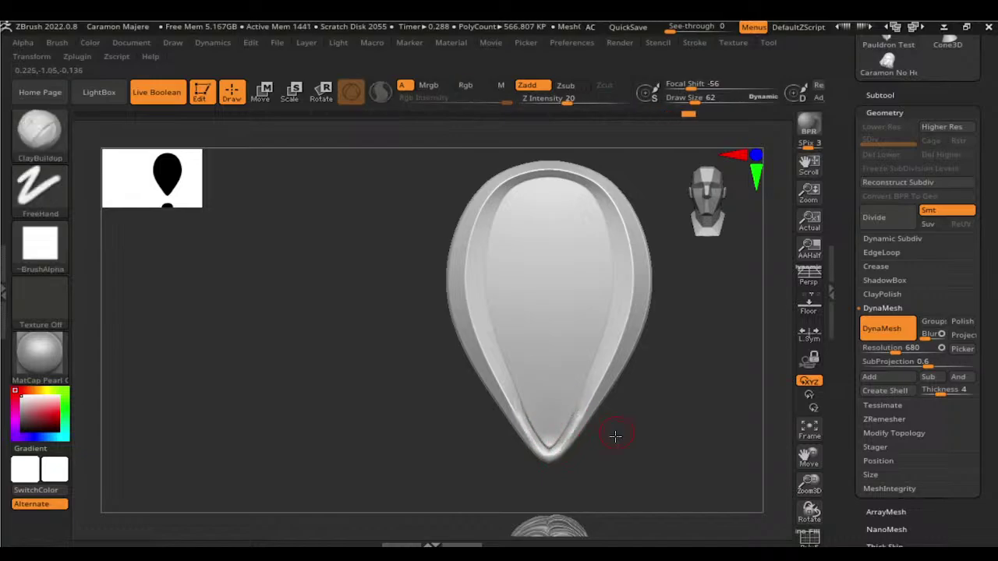
drag(616, 436, 557, 441)
key(shift)
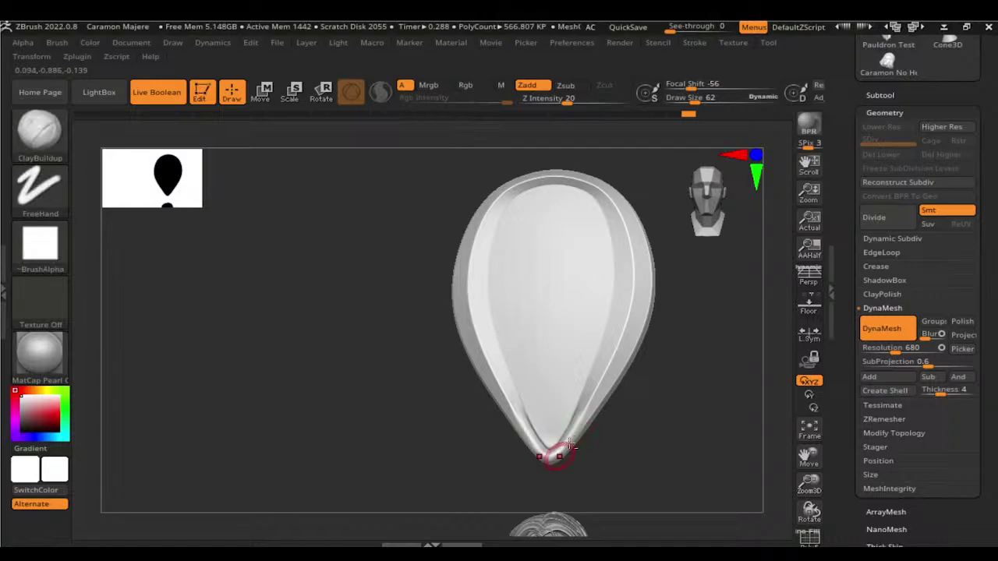
key(shift)
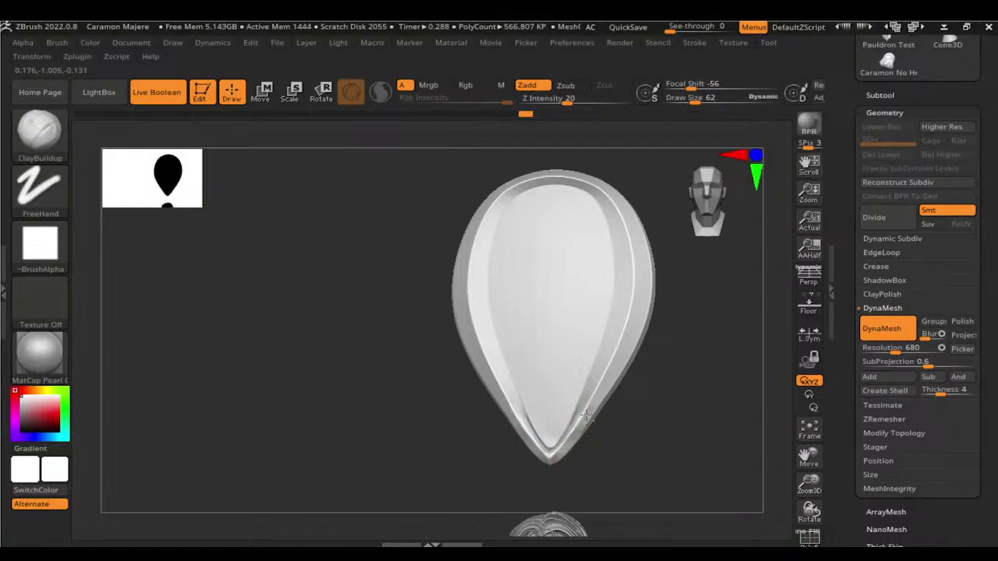
Step: Load hPolish and rotate the plate edge-on to check the tip profile
key(shift)
key(b)
key(h)
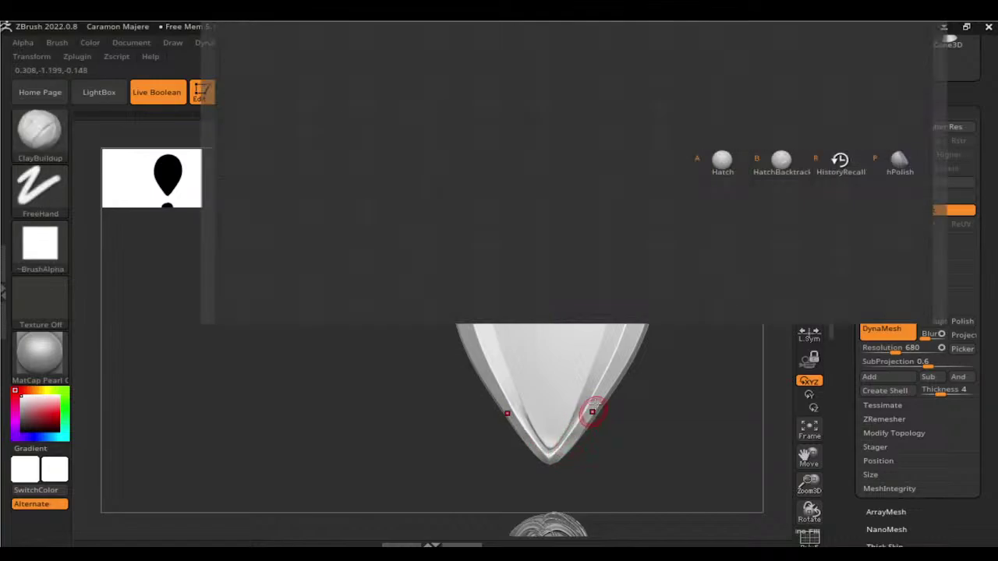
key(p)
drag(641, 411, 586, 416)
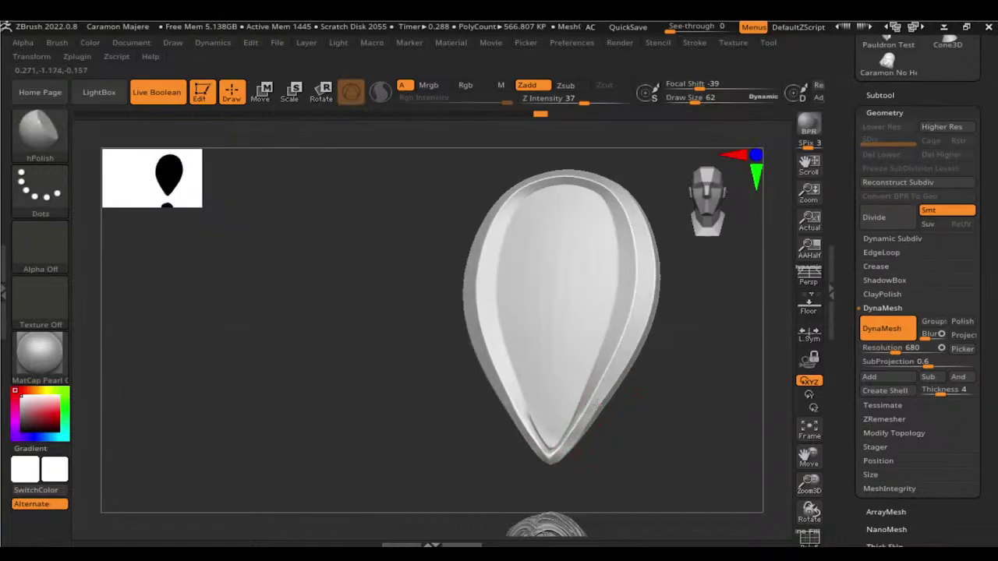
drag(586, 455, 563, 453)
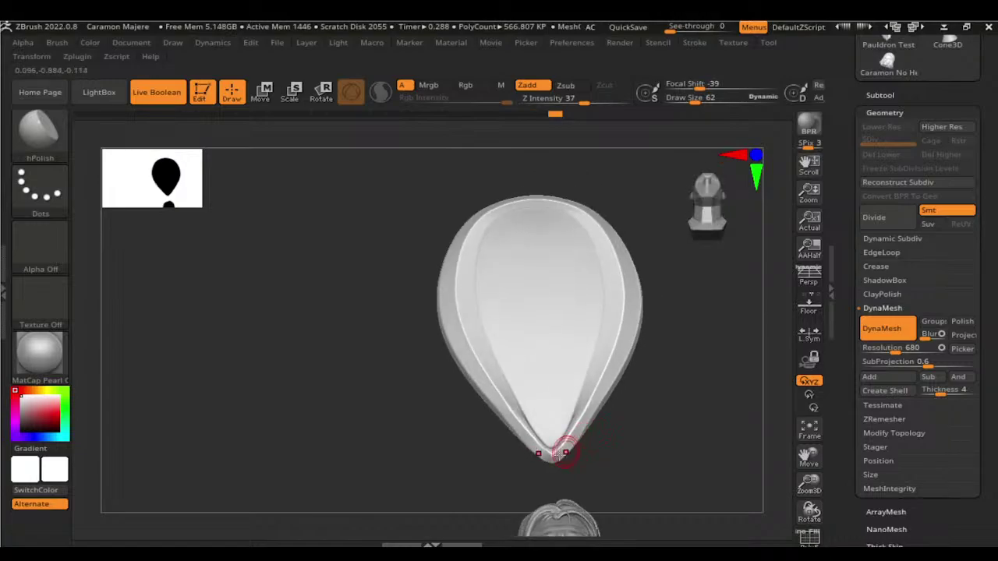
mouse_move(621, 431)
mouse_down()
mouse_move(662, 452)
mouse_move(575, 432)
mouse_up()
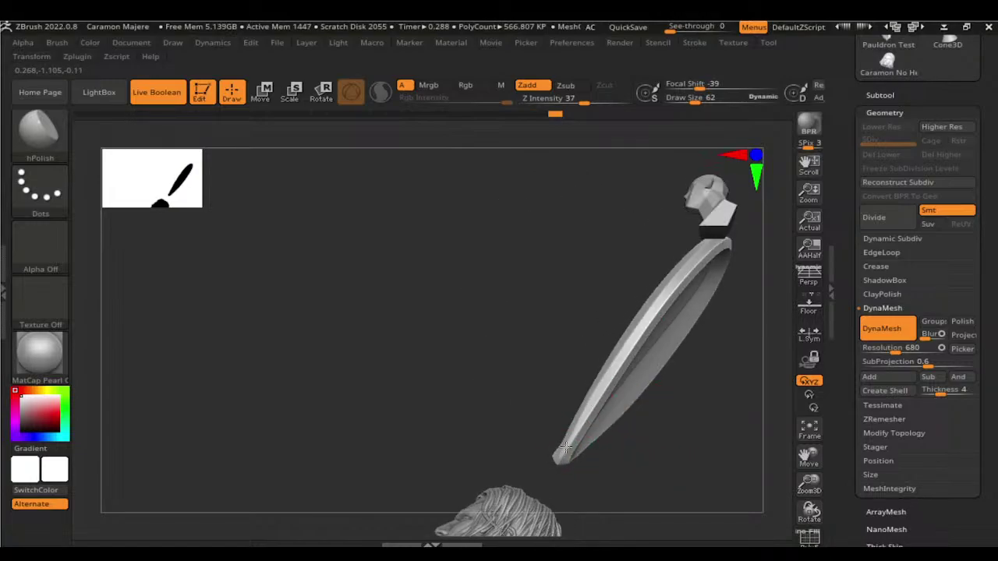
mouse_move(683, 459)
mouse_down()
mouse_move(735, 470)
mouse_move(736, 488)
mouse_move(698, 397)
mouse_up()
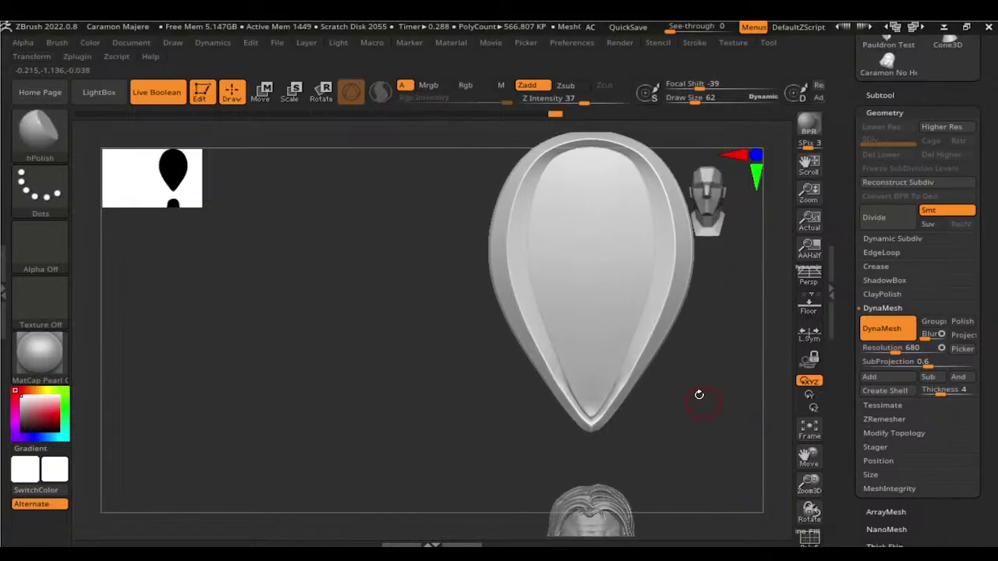
Step: Decline Dynamic Subdiv, pick DamStandard, and expand its Lazy Mouse stroke options
key(b)
key(d)
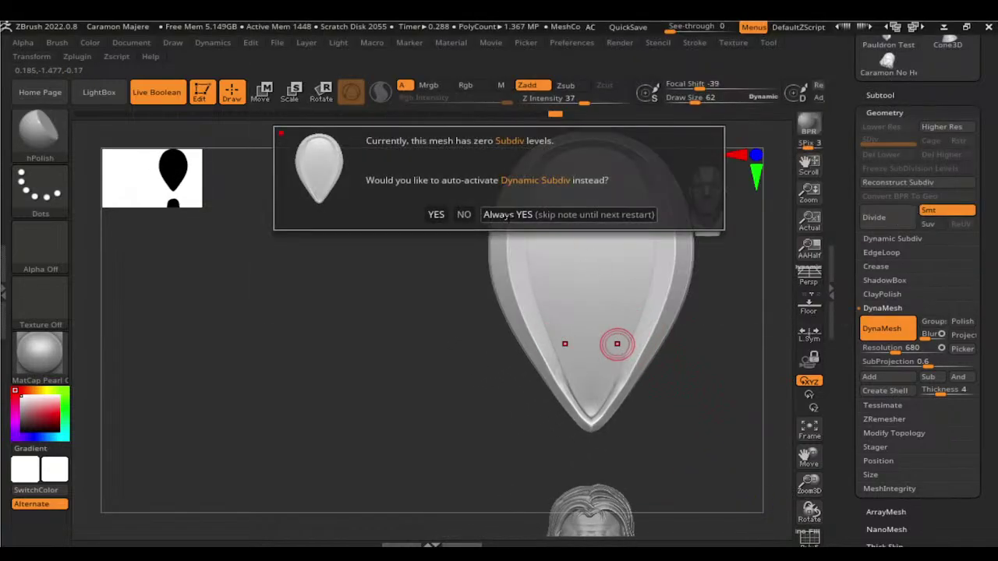
click(463, 216)
key(b)
key(d)
key(s)
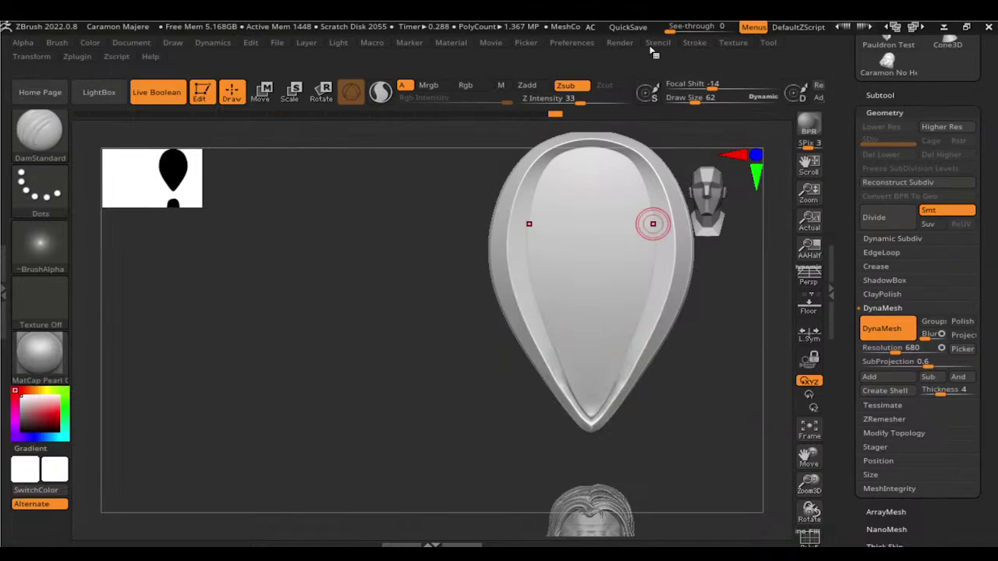
click(694, 43)
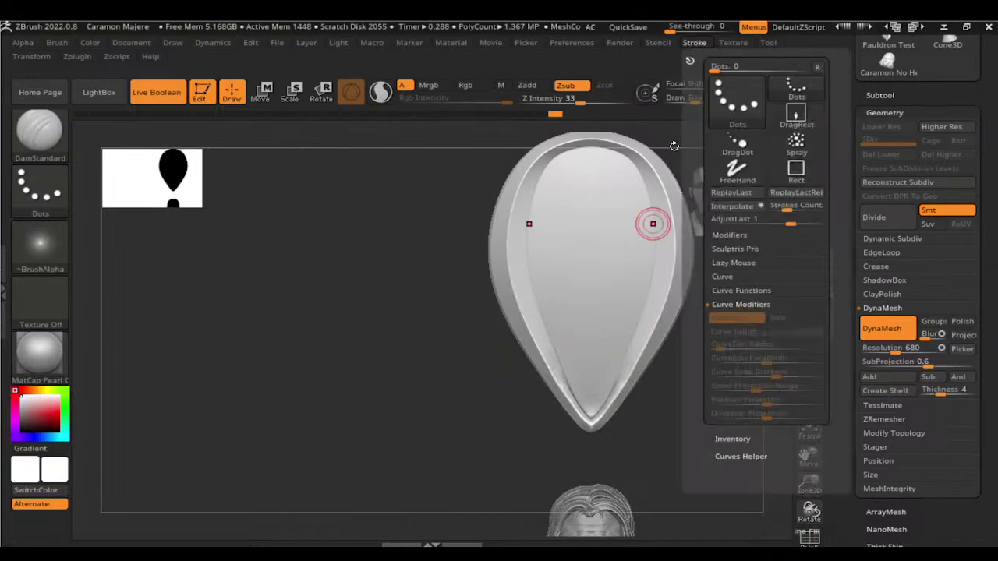
click(745, 264)
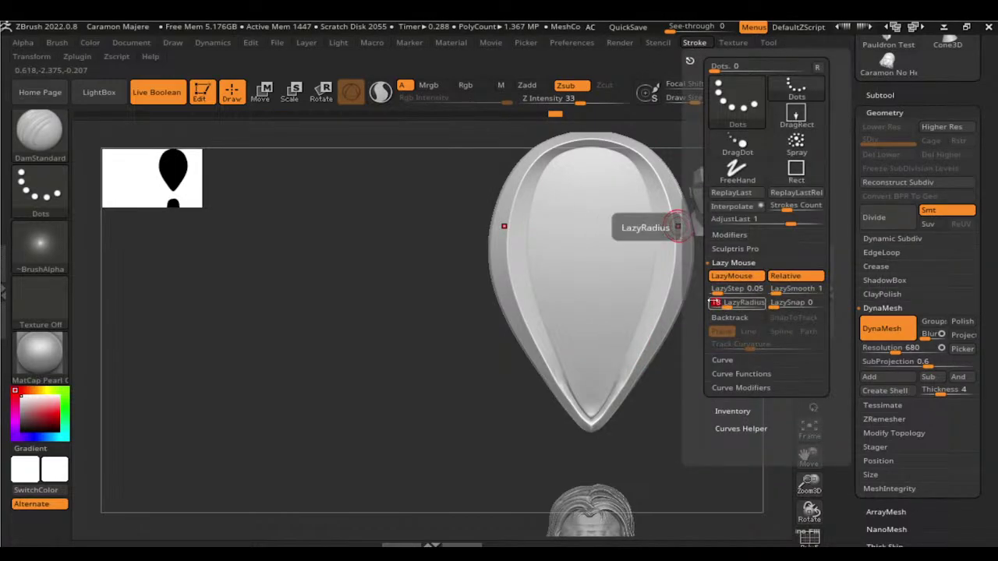
Step: Carve grooves along the inner rim toward the tip and smooth the ridge there
drag(623, 359, 613, 397)
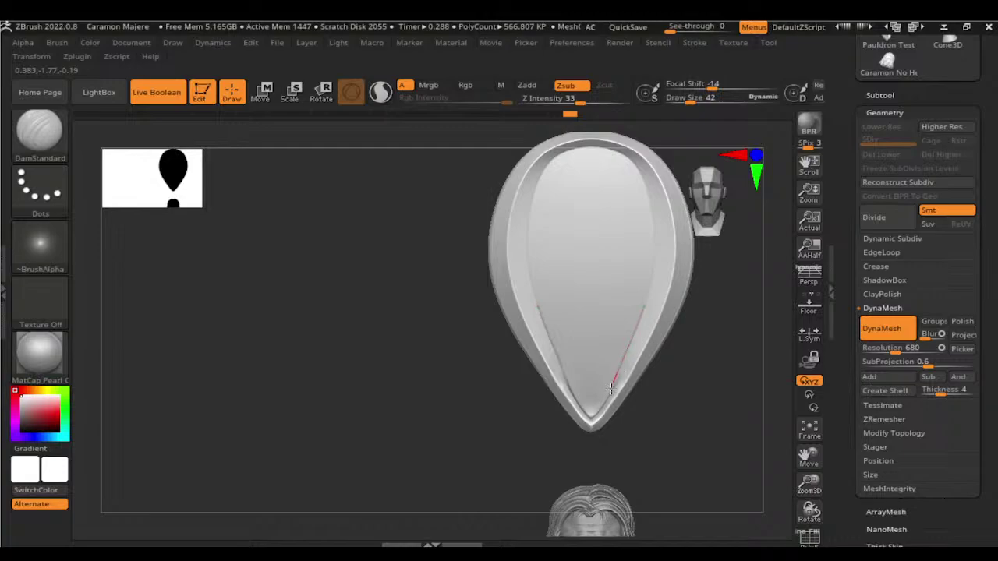
drag(607, 396, 616, 381)
drag(627, 346, 635, 341)
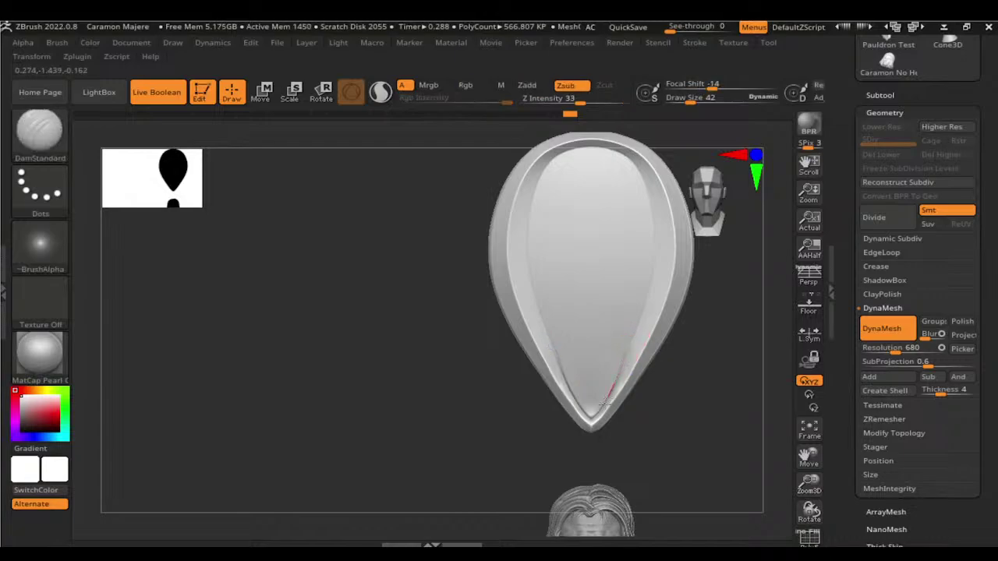
key(shift)
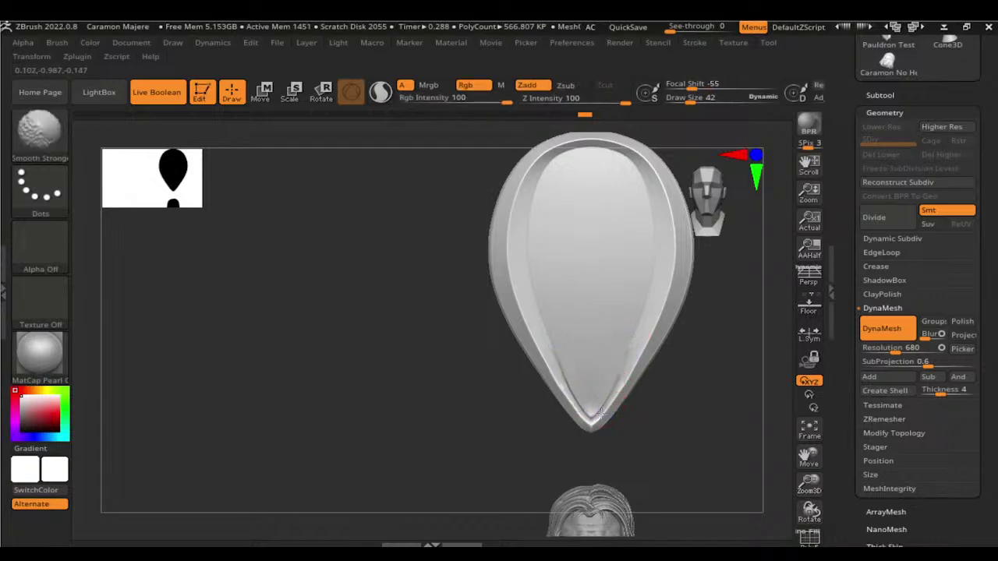
shift+drag(617, 383, 605, 416)
Step: Undo the earlier remesh, then DynaMesh the carved plate again
drag(669, 396, 671, 394)
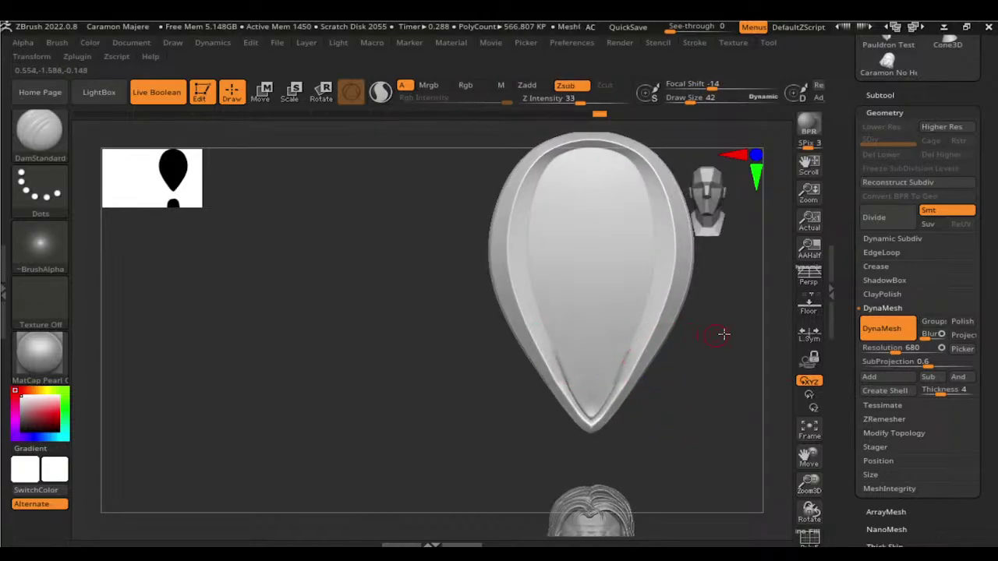
key(ctrl+z)
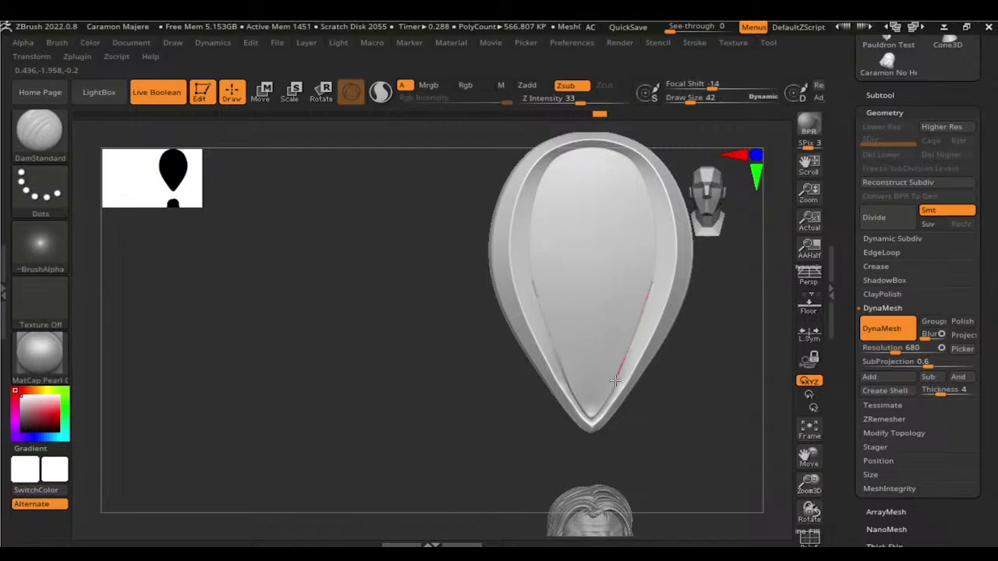
key(shift)
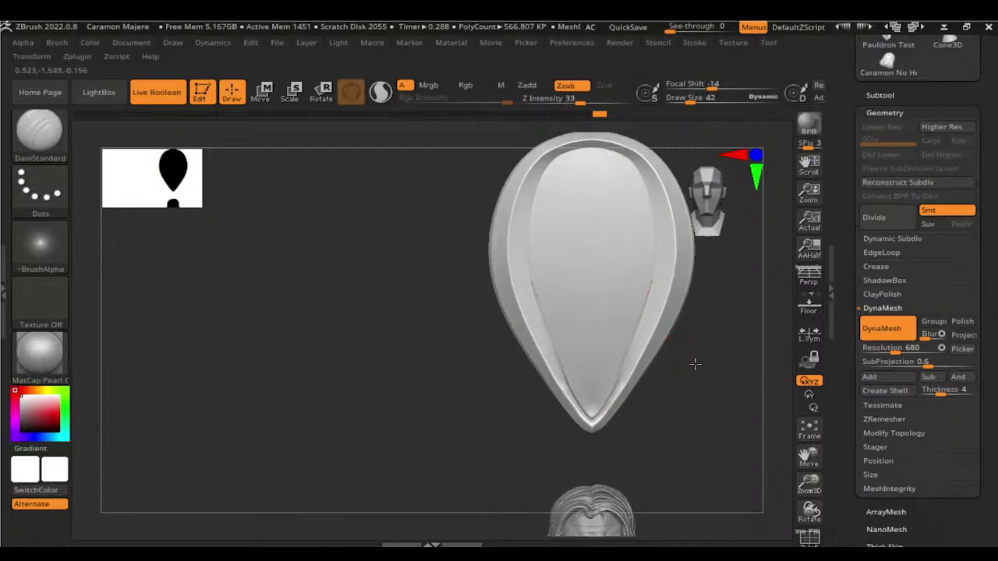
ctrl+drag(695, 390, 693, 418)
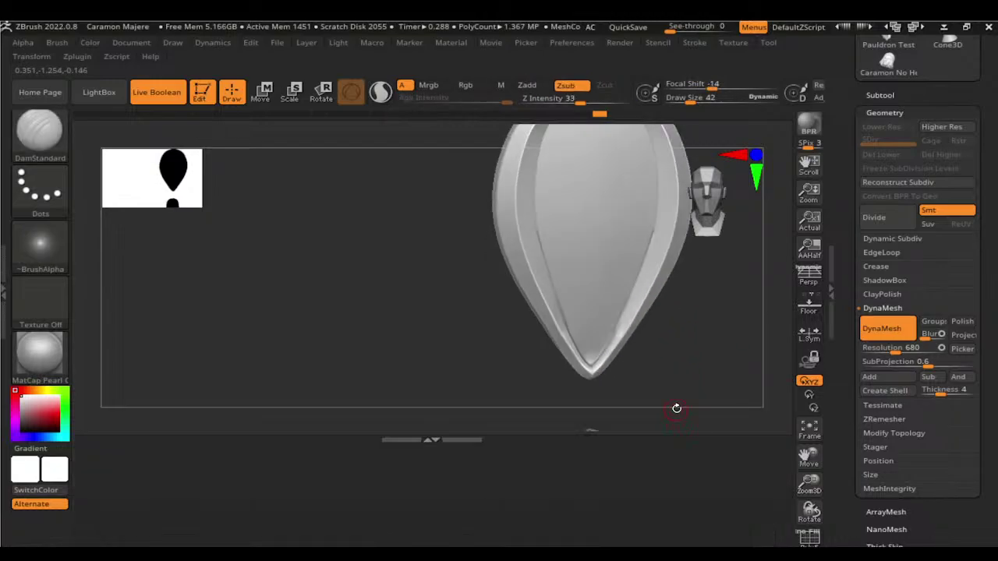
Step: Select hPolish, undo the last remesh, and raise draw size to 62
key(b)
key(h)
key(p)
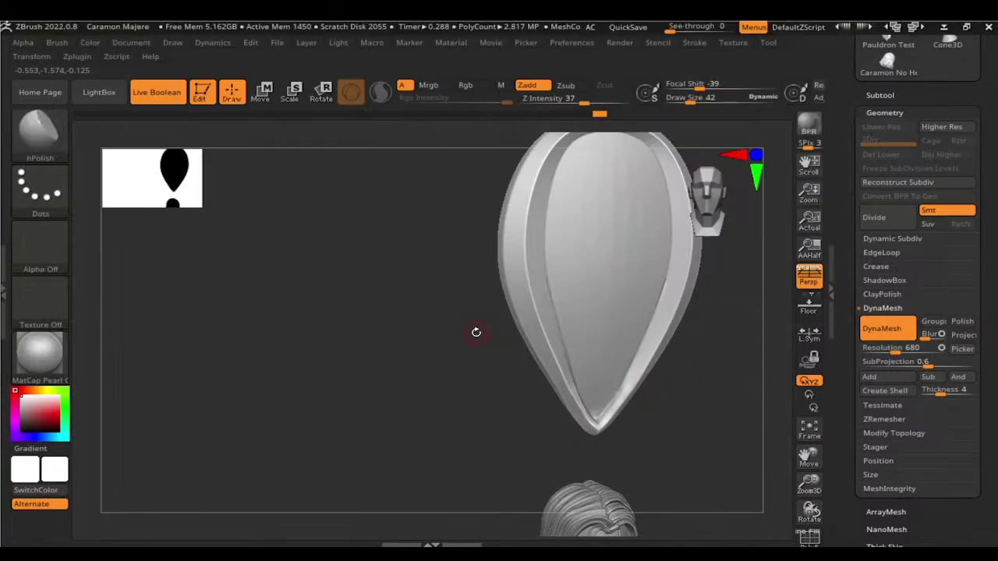
drag(475, 332, 660, 346)
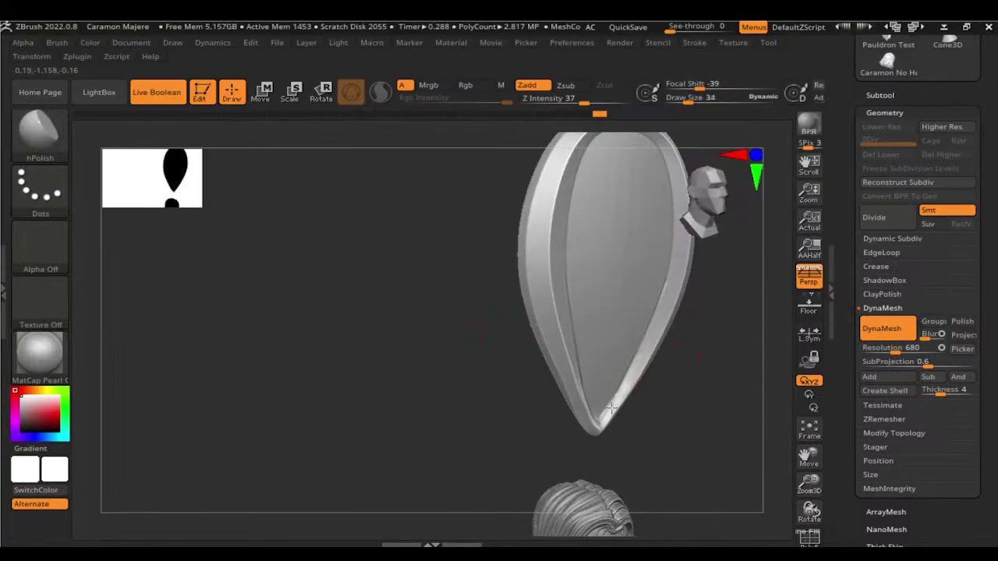
key(ctrl+z)
drag(679, 362, 684, 367)
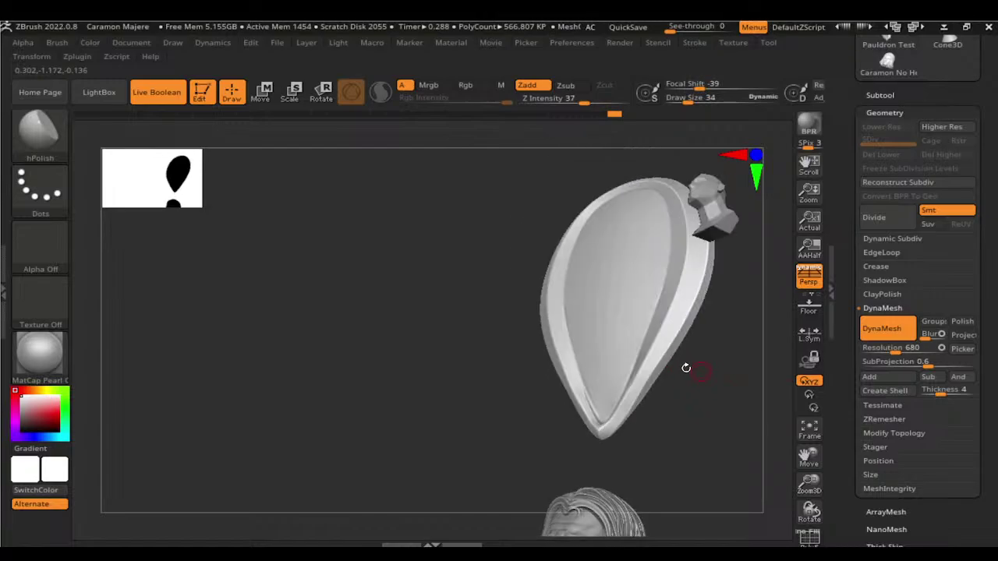
key(bracketright)
key(bracketright)
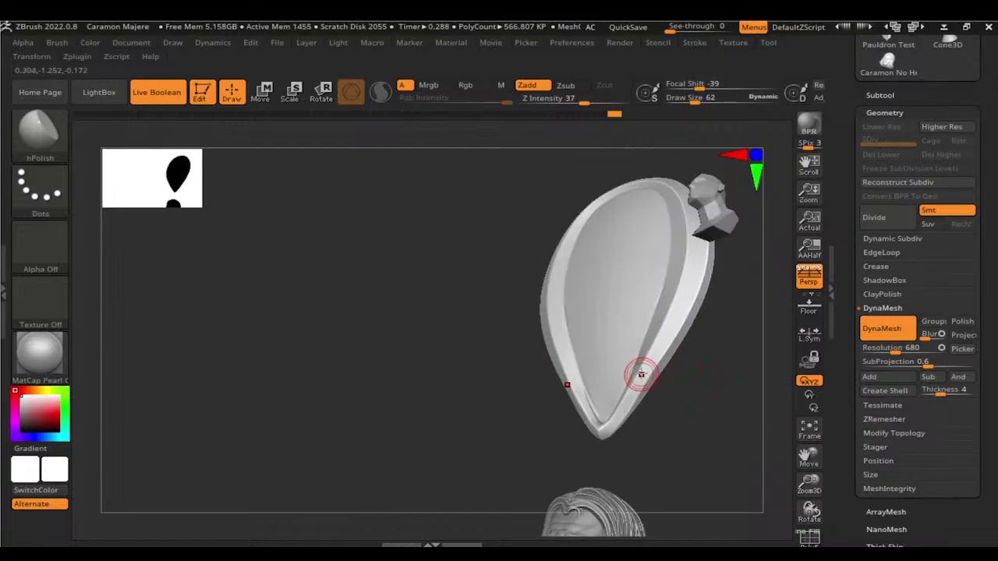
mouse_move(704, 430)
mouse_down()
mouse_move(733, 414)
mouse_move(698, 420)
mouse_move(657, 361)
mouse_up()
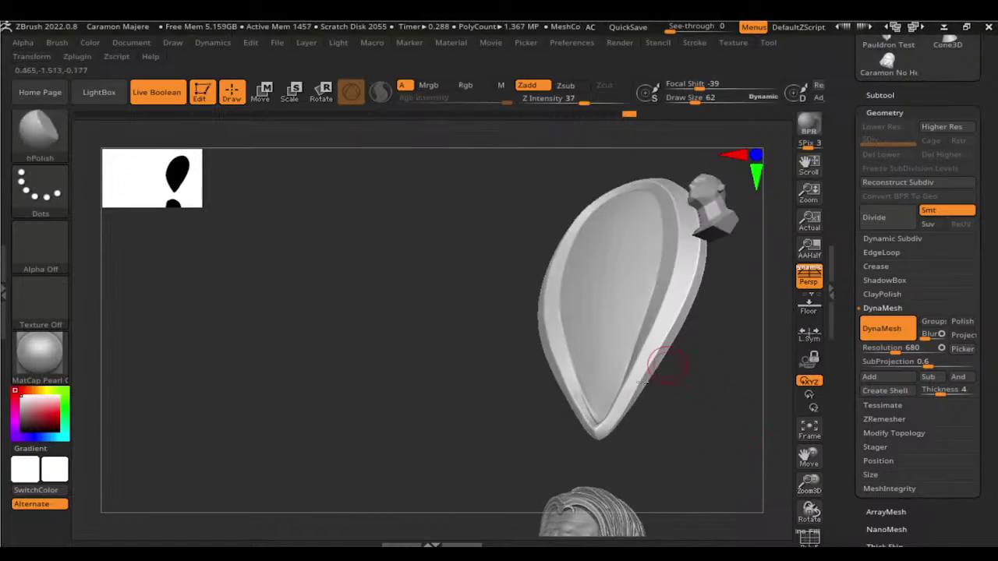
mouse_move(605, 437)
mouse_down()
mouse_move(689, 422)
mouse_move(670, 439)
mouse_move(660, 428)
mouse_up()
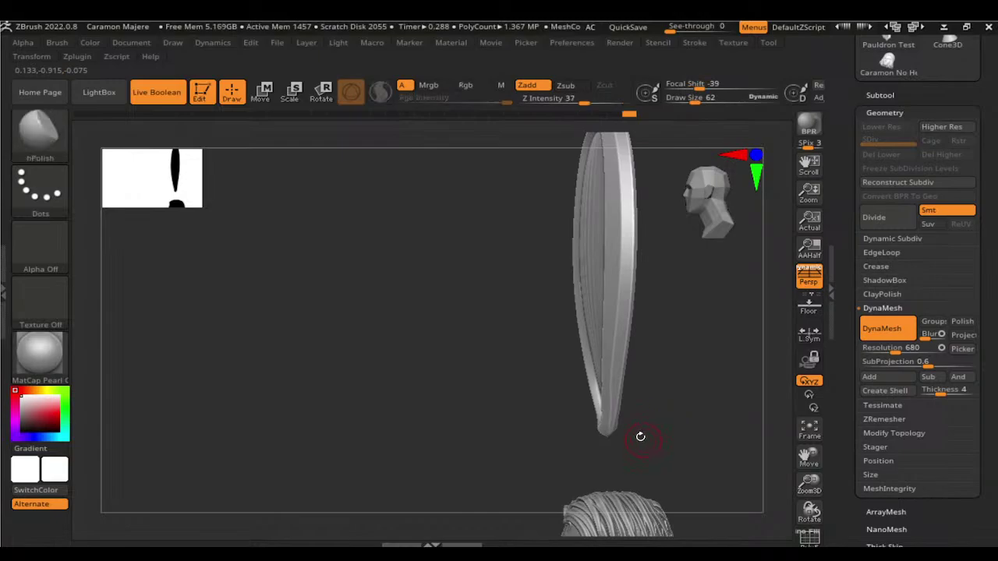
Step: Pick the Move brush and mask the plate's lower tip, checking it from the side
key(b)
key(m)
key(v)
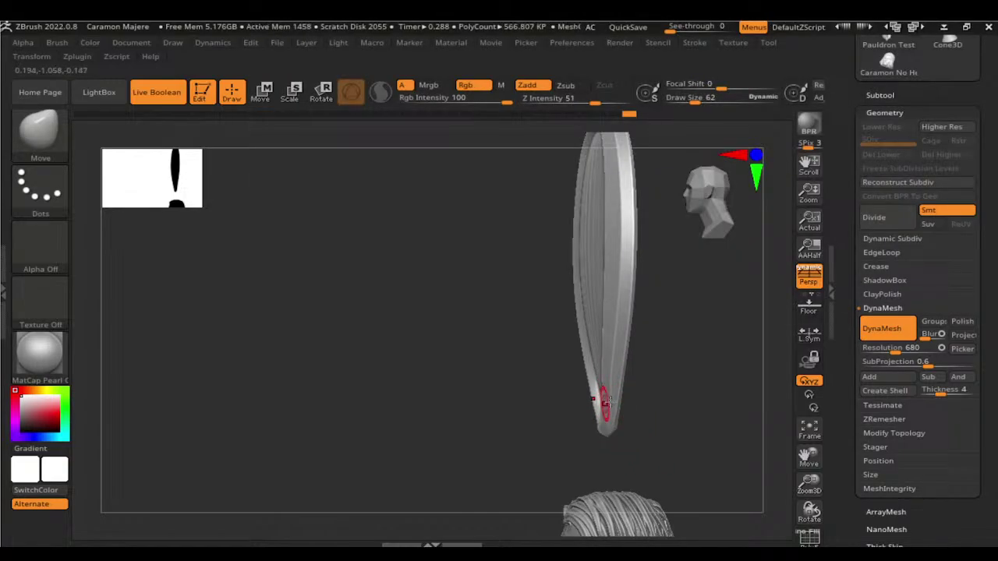
key(ctrl)
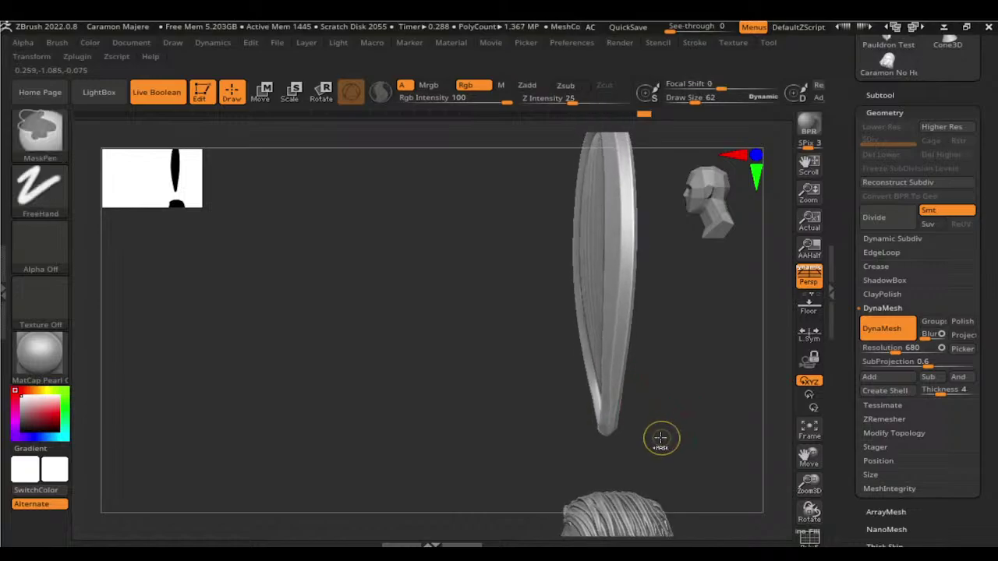
ctrl+drag(638, 455, 606, 357)
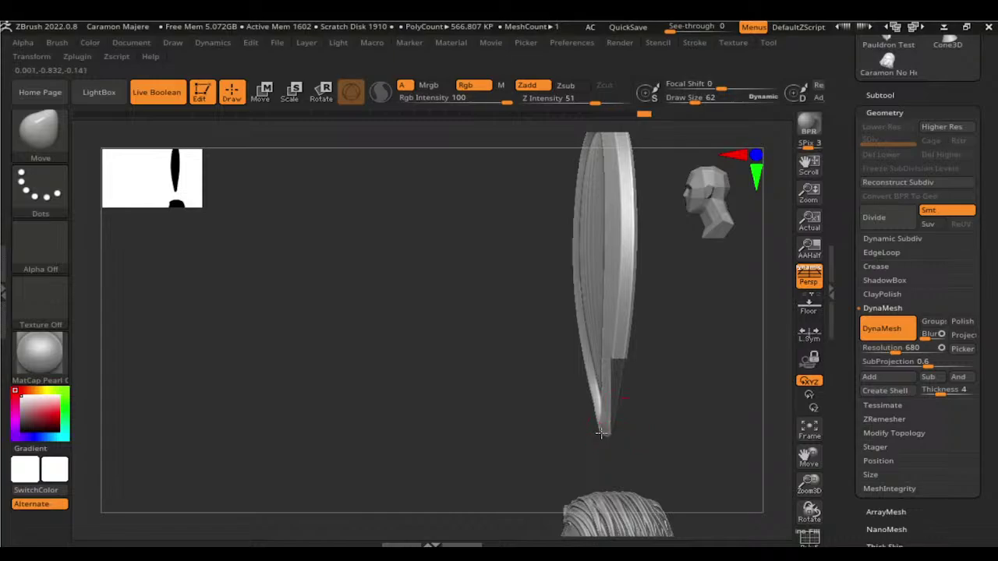
drag(687, 448, 643, 432)
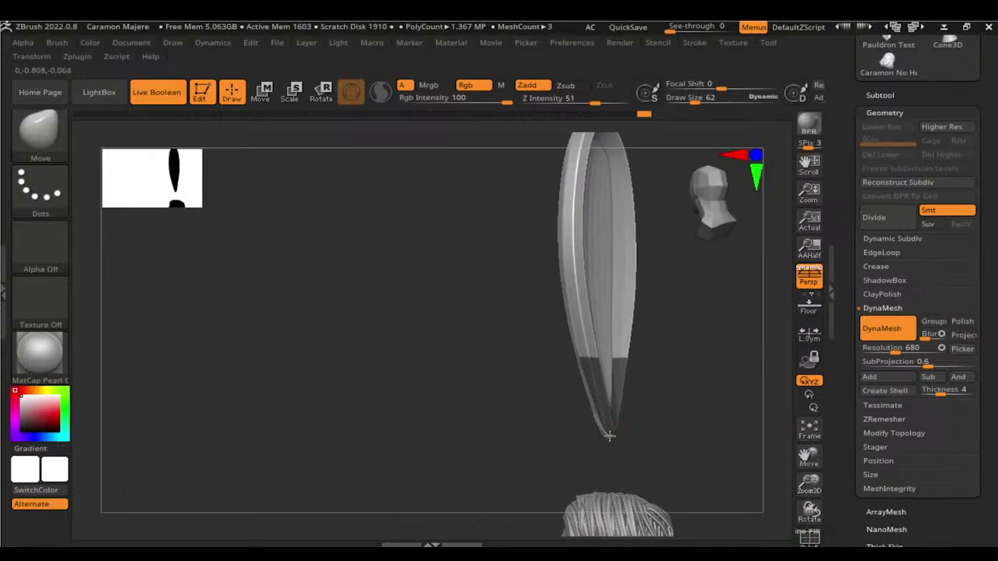
drag(670, 432, 604, 432)
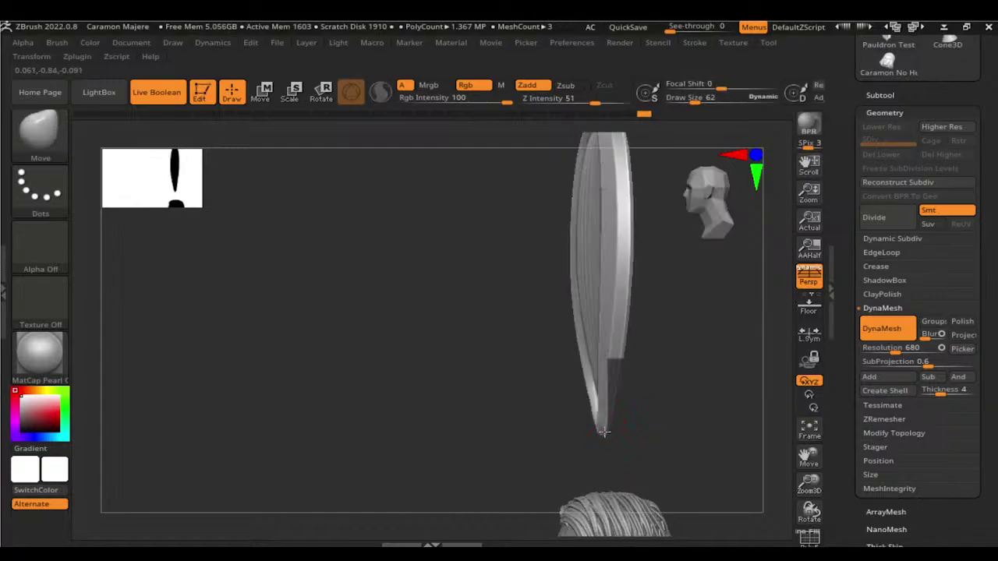
mouse_move(659, 411)
mouse_down()
mouse_move(698, 414)
mouse_move(601, 423)
mouse_move(660, 417)
mouse_move(707, 444)
mouse_move(645, 396)
mouse_up()
Step: Polish the plate's edge and lower-left rim smoother with hPolish
key(b)
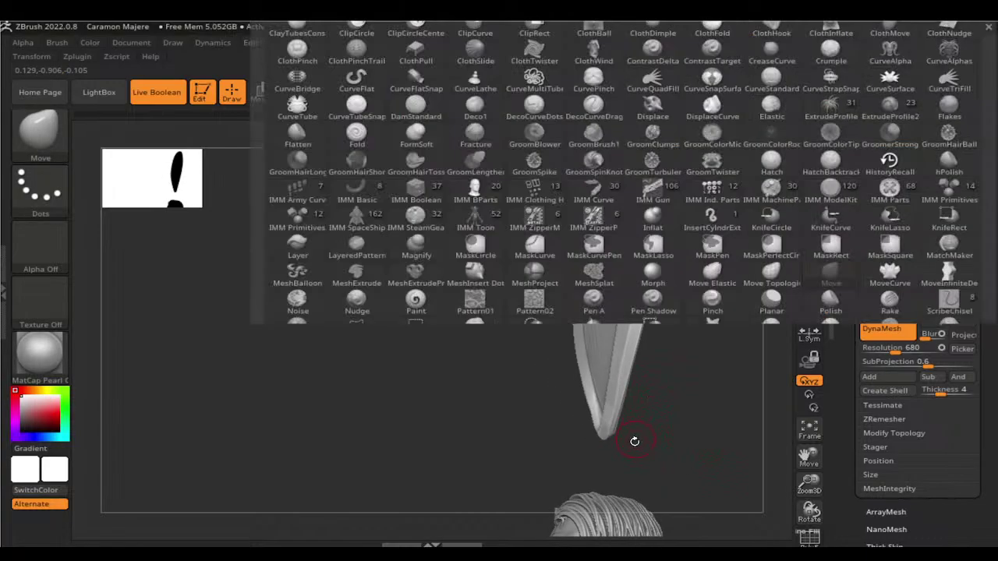
key(h)
key(p)
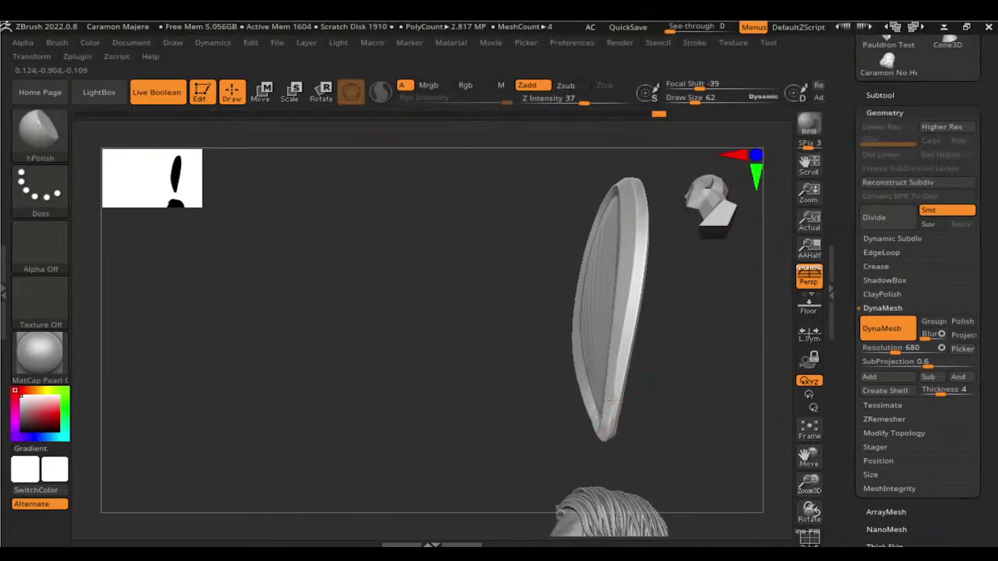
drag(624, 364, 612, 390)
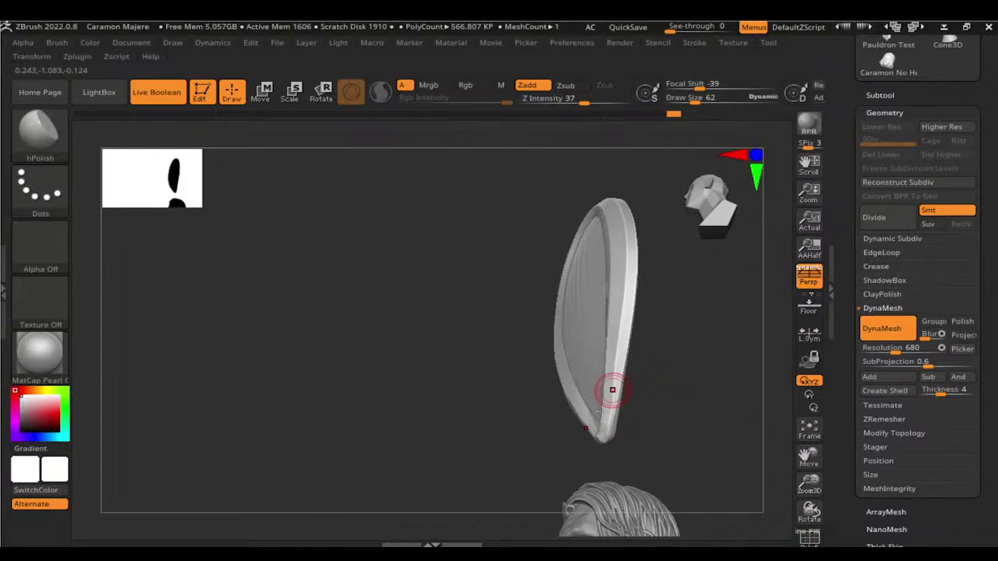
drag(673, 406, 624, 401)
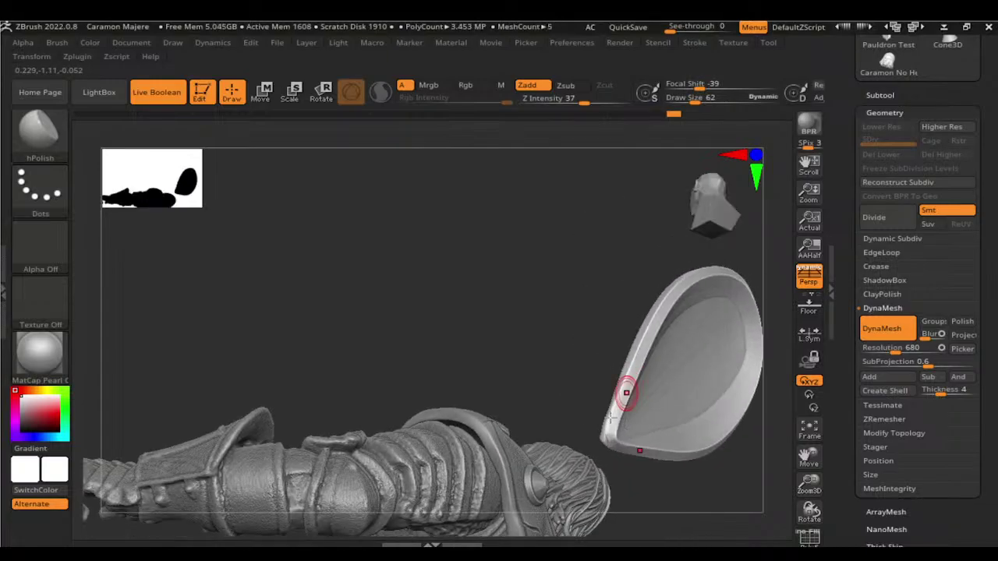
shift+drag(610, 439, 615, 423)
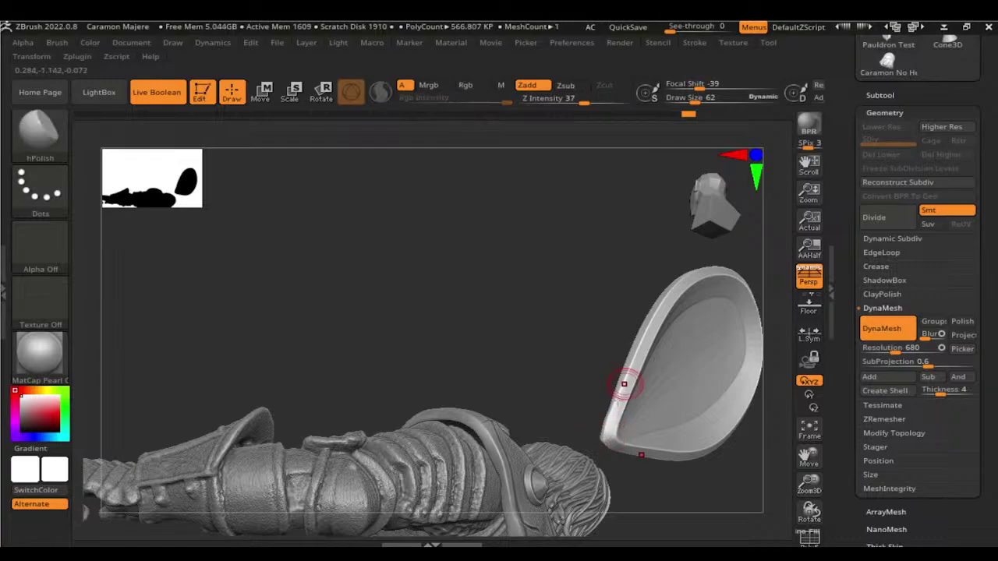
Step: Smooth away the V marks on the plate's lower face near the tip
drag(633, 372, 601, 352)
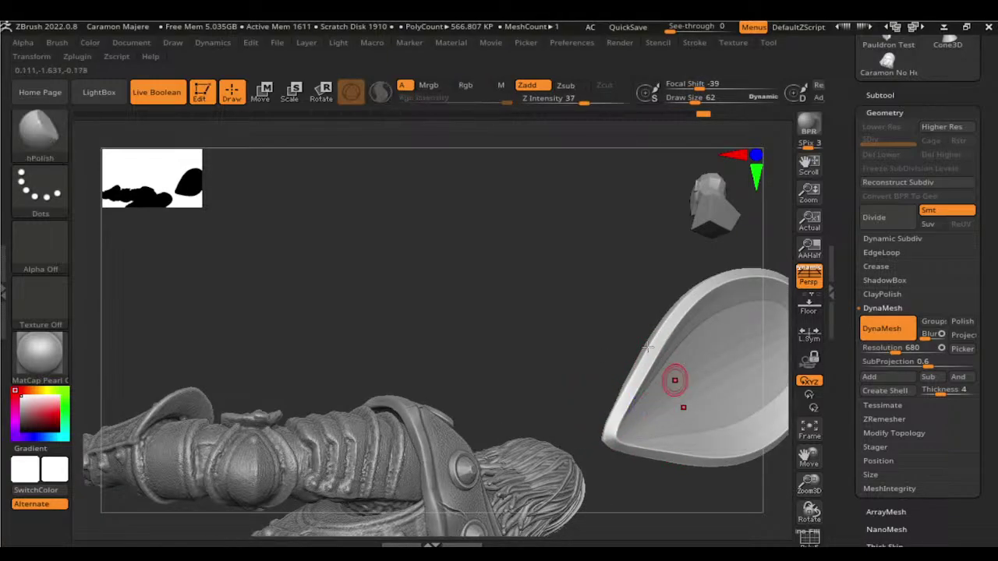
mouse_move(676, 379)
shift+mouse_down()
mouse_move(675, 488)
mouse_move(659, 382)
mouse_move(639, 424)
shift+mouse_up()
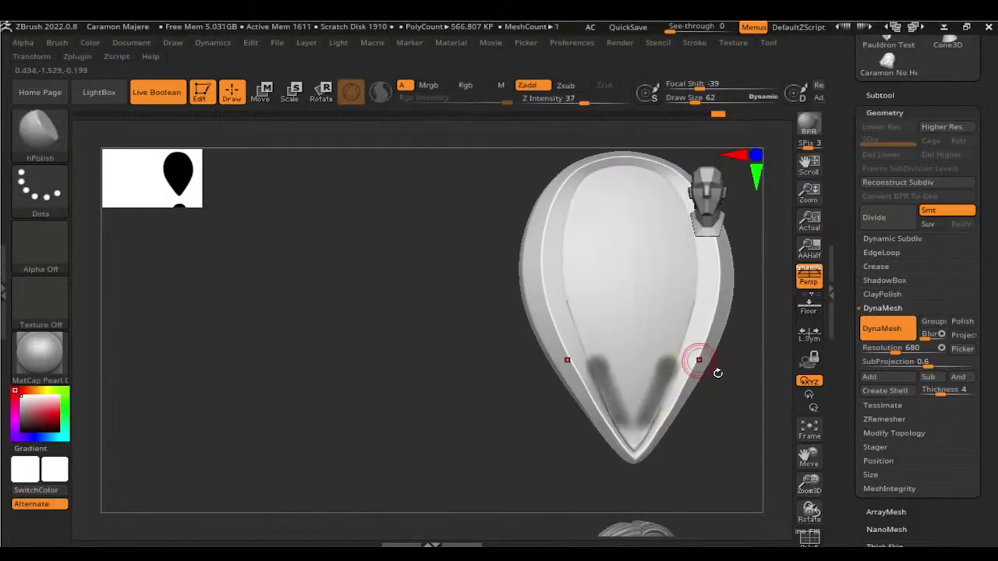
drag(697, 361, 664, 409)
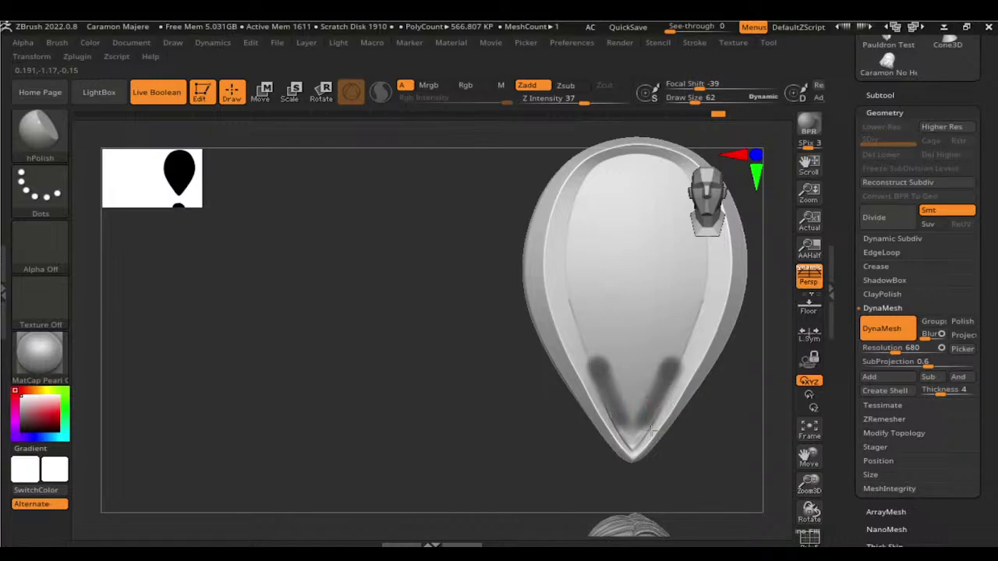
ctrl+drag(724, 472, 692, 409)
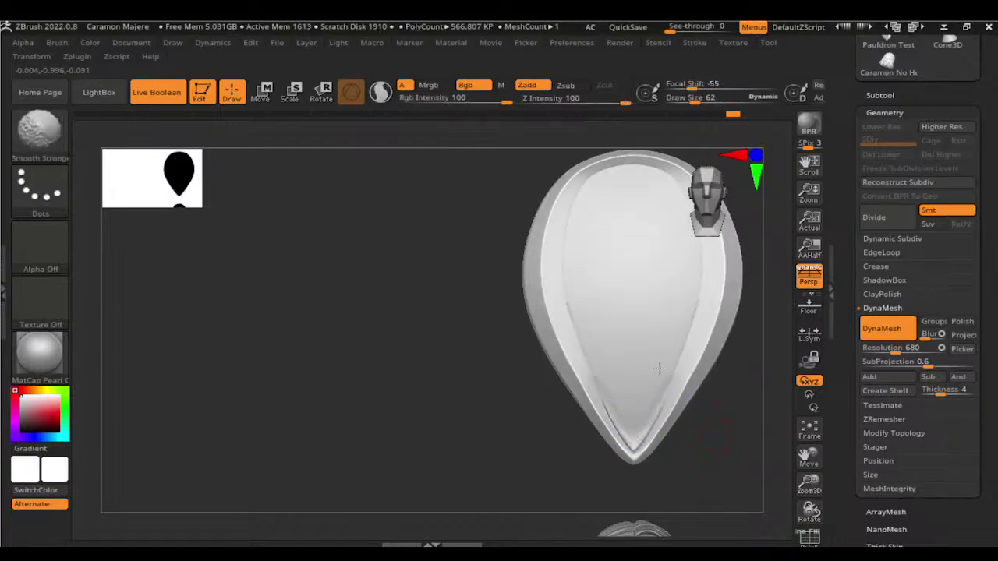
drag(753, 415, 712, 408)
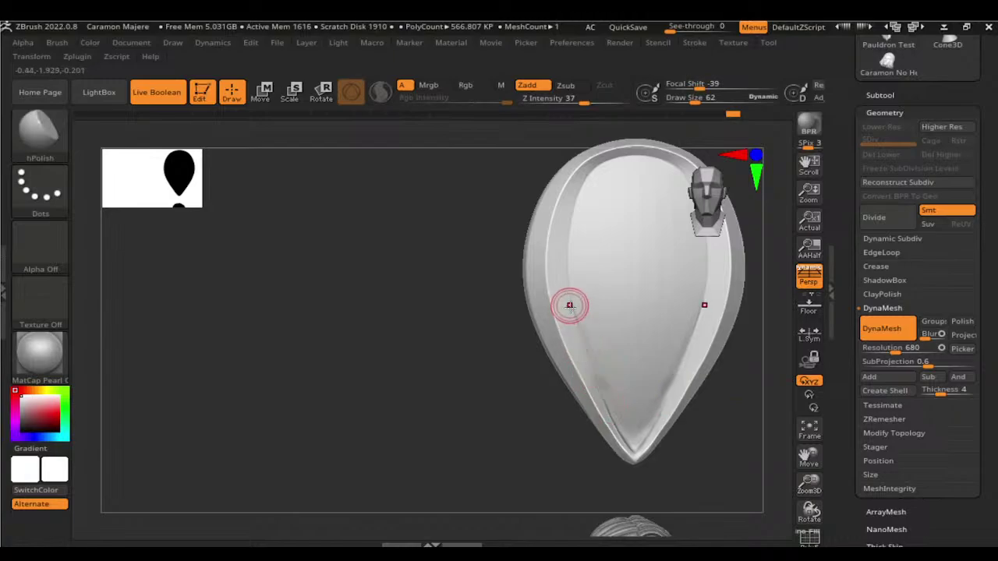
Step: Carve DamStandard creases up the lower-left and lower-right inner rim
key(b)
key(d)
key(s)
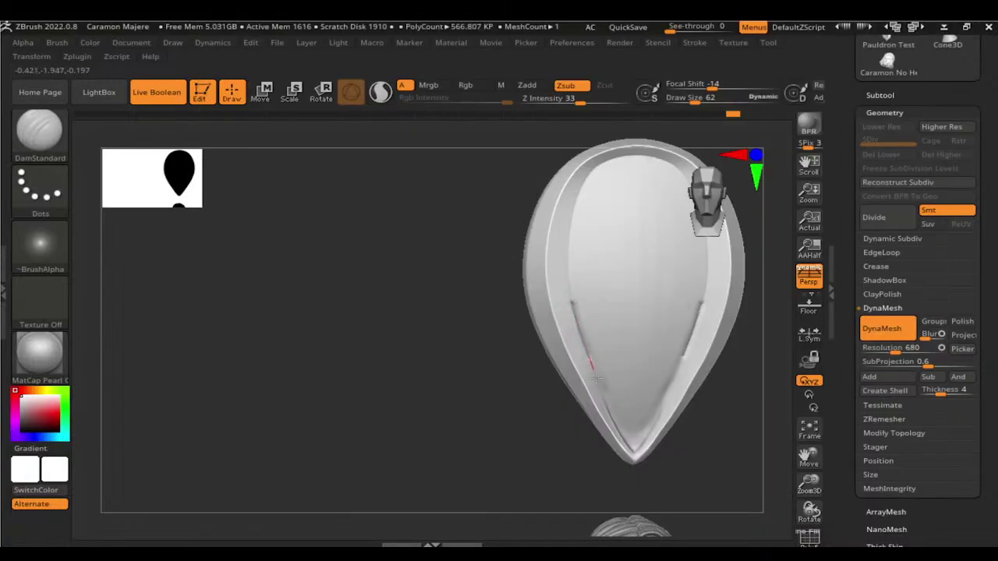
drag(630, 450, 631, 459)
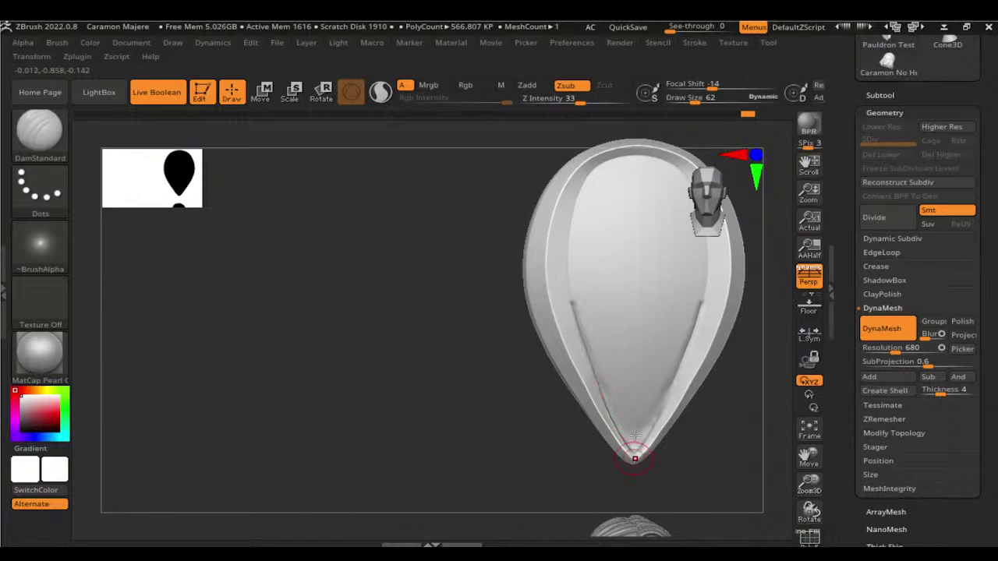
drag(735, 439, 697, 343)
shift+drag(706, 417, 686, 410)
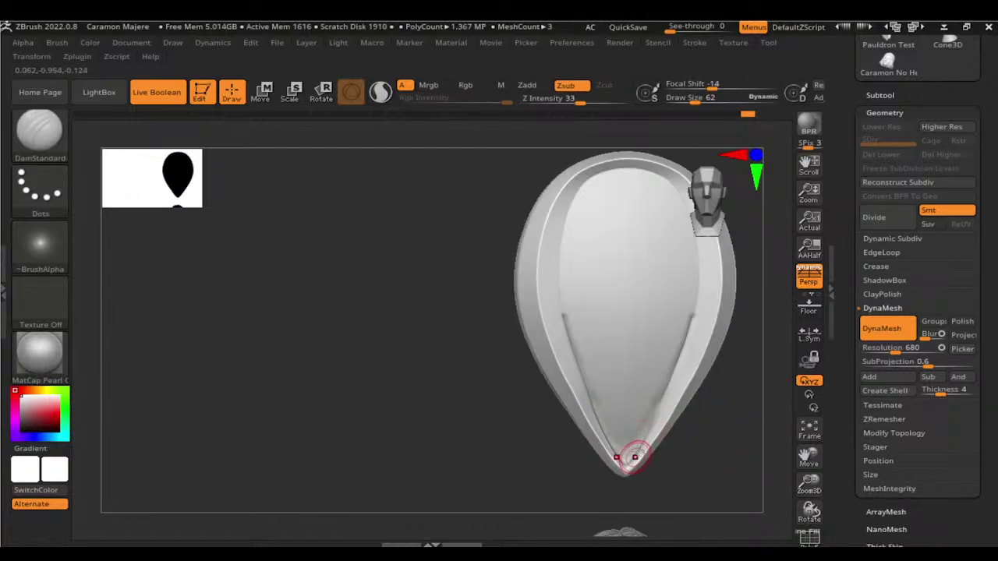
drag(630, 459, 676, 375)
Step: Return to a centred front view and switch to the Move brush
drag(728, 395, 601, 395)
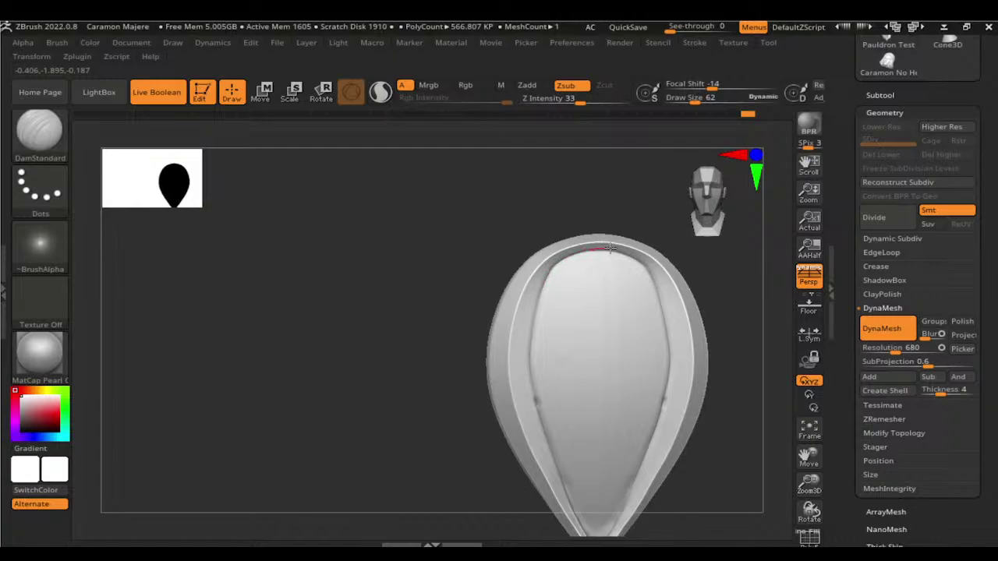
key(shift)
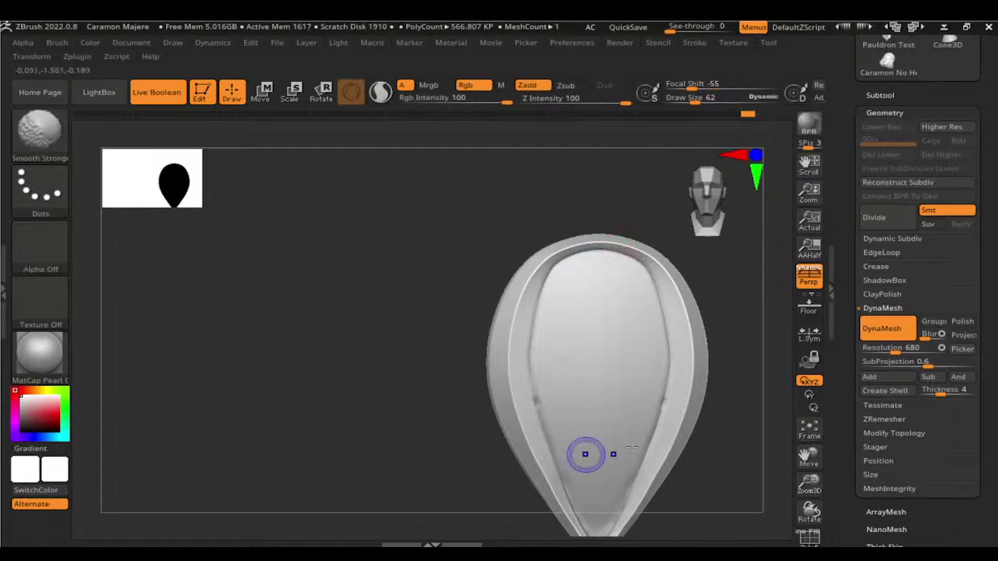
mouse_move(667, 425)
mouse_down()
mouse_move(617, 383)
mouse_move(660, 350)
mouse_move(628, 334)
mouse_up()
key(b)
key(m)
key(v)
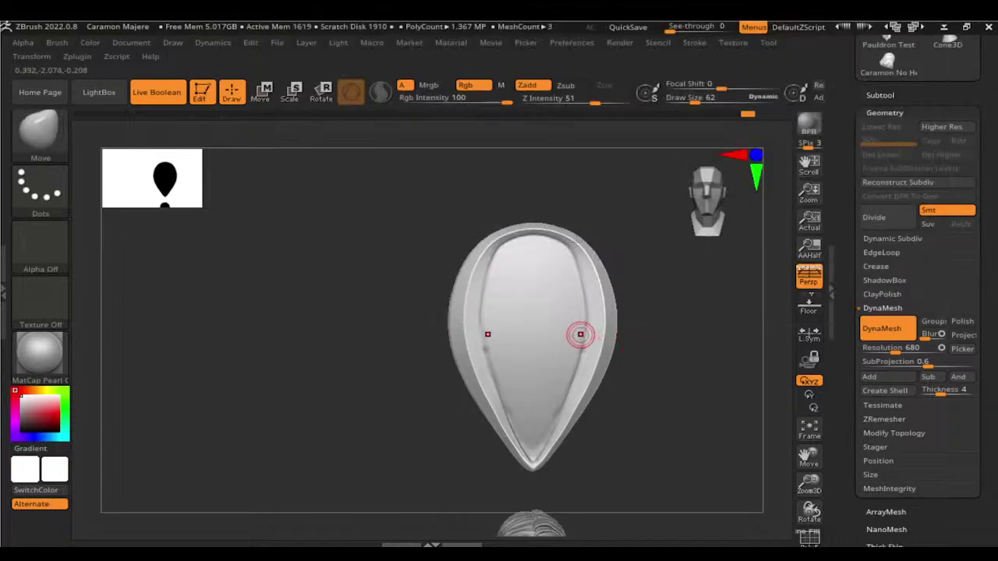
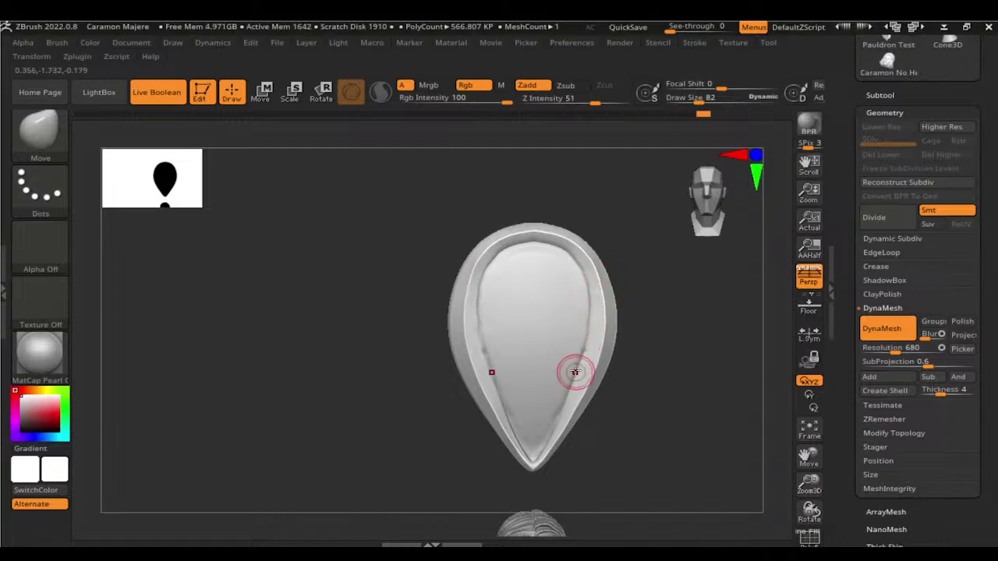
Step: Sculpt a raised arch and vertical ridges on the upper inner face with ClayBuildup
shift+drag(624, 355, 528, 339)
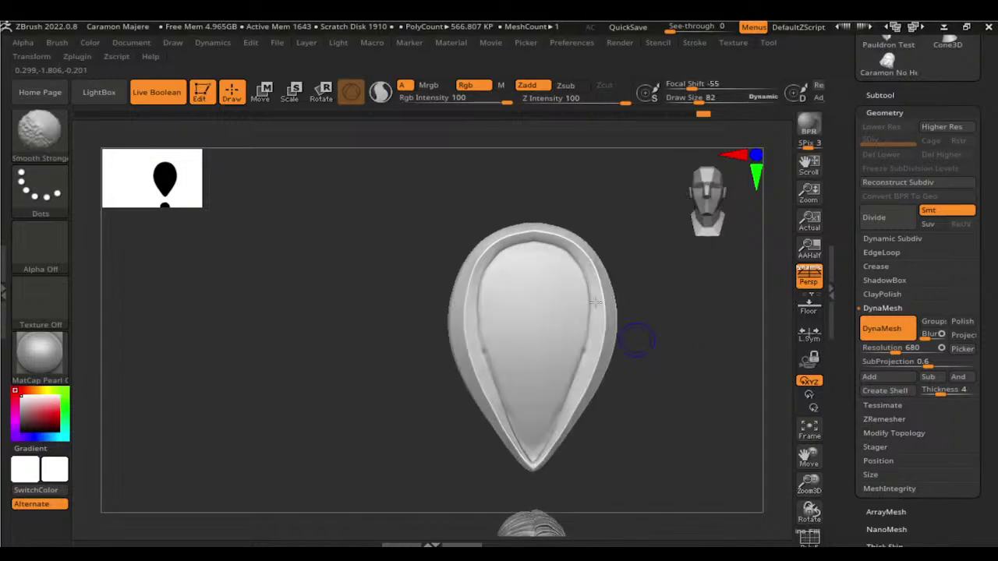
mouse_move(673, 350)
mouse_down()
mouse_move(600, 415)
mouse_move(675, 356)
mouse_move(660, 415)
mouse_up()
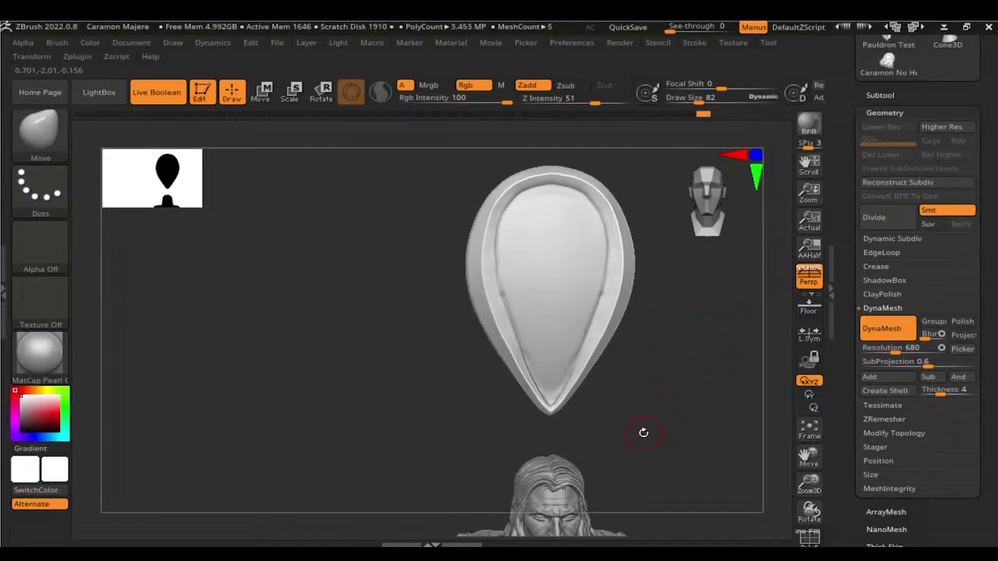
key(b)
key(c)
key(b)
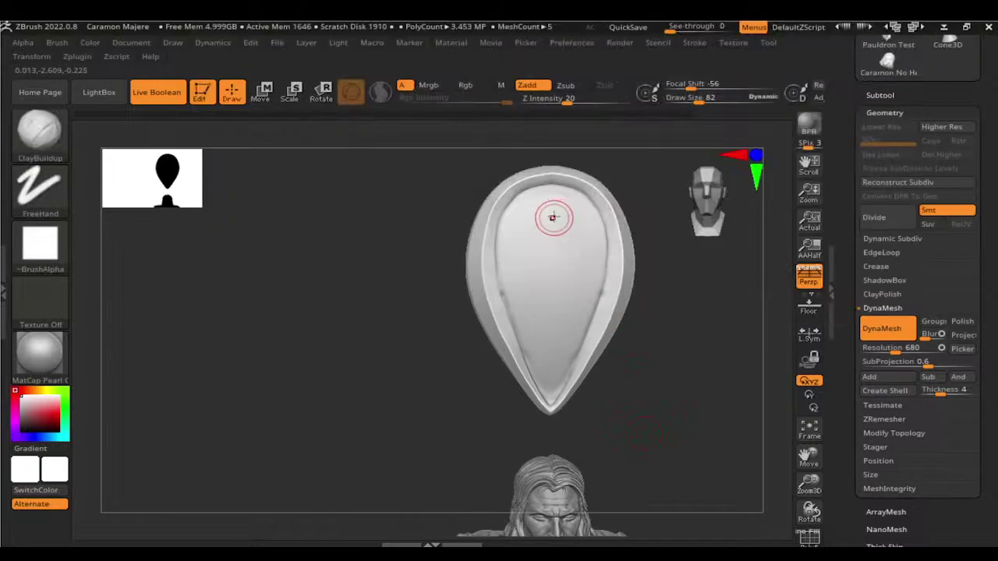
mouse_move(553, 216)
mouse_down()
mouse_move(564, 262)
mouse_move(563, 216)
mouse_move(574, 257)
mouse_move(553, 285)
mouse_up()
mouse_move(556, 242)
mouse_down()
mouse_move(541, 276)
mouse_move(546, 356)
mouse_move(553, 297)
mouse_move(550, 375)
mouse_move(538, 288)
mouse_move(530, 343)
mouse_move(521, 243)
mouse_move(516, 277)
mouse_up()
mouse_move(518, 210)
mouse_down()
mouse_move(528, 274)
mouse_move(558, 226)
mouse_up()
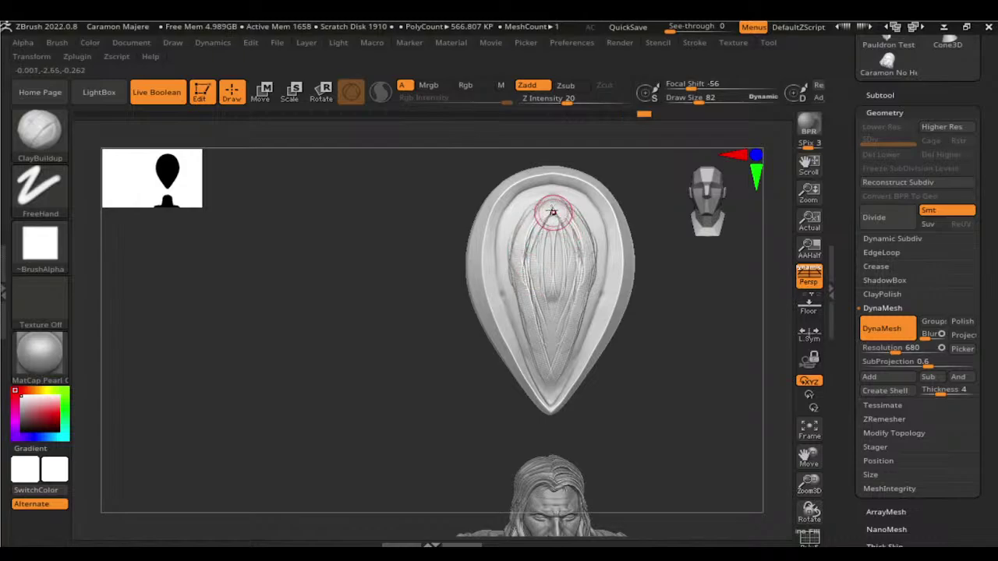
Step: Smooth the new clay strokes on the inner face
key(shift)
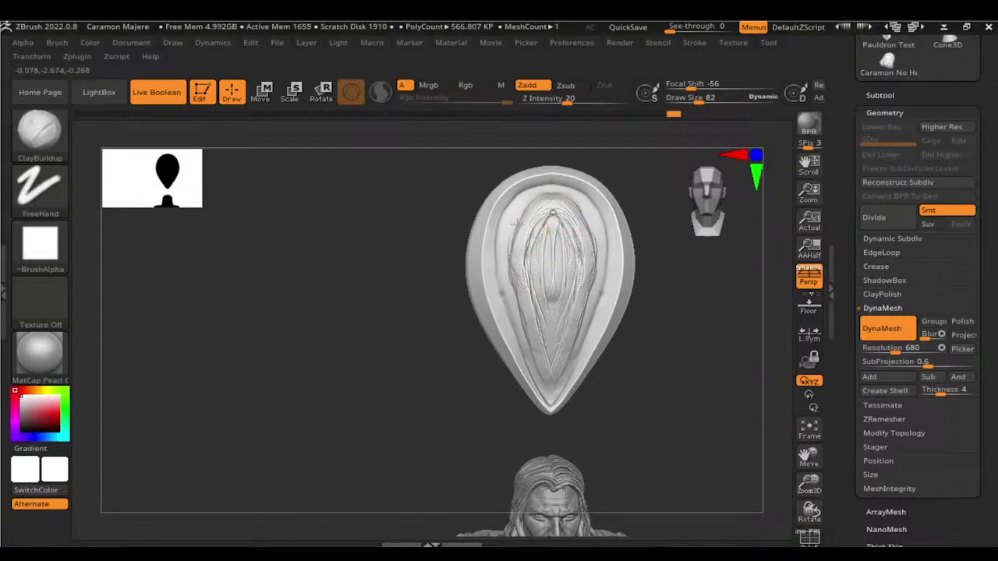
key(ctrl+z)
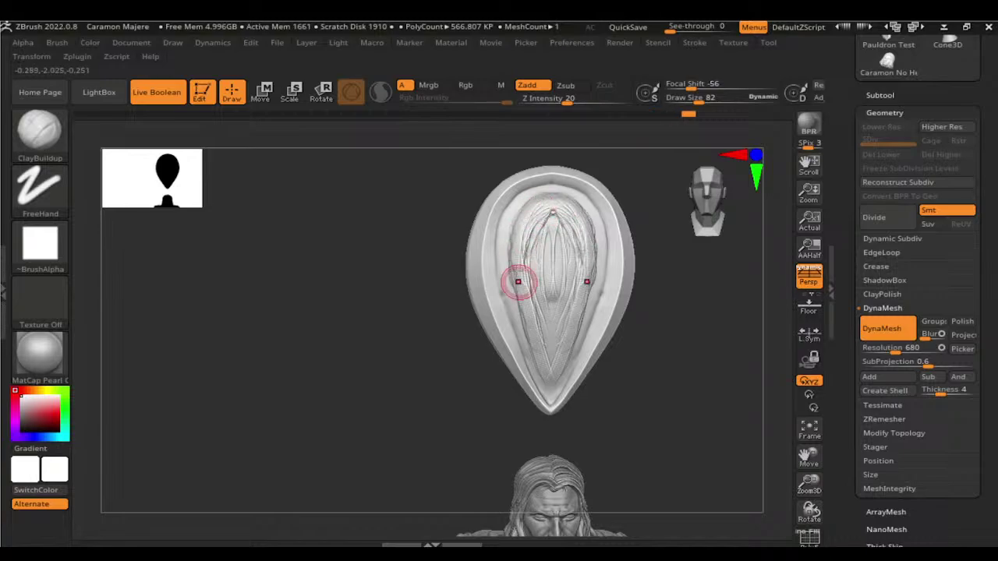
key(shift)
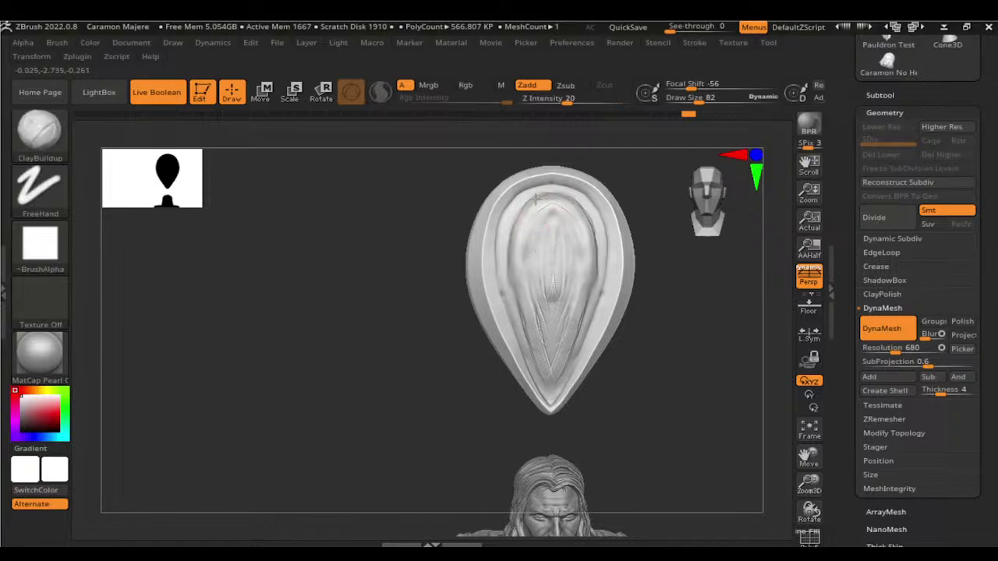
key(shift)
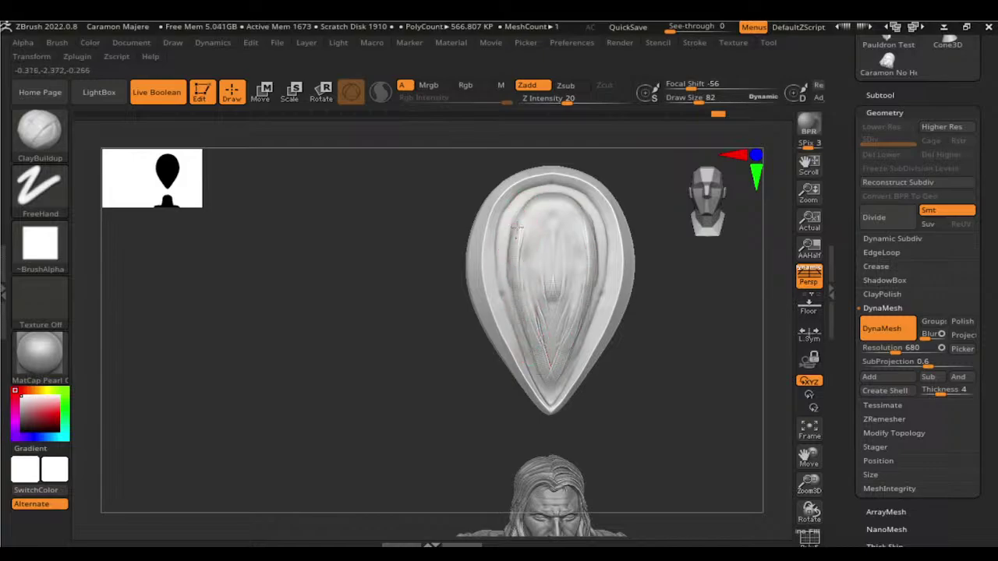
key(shift)
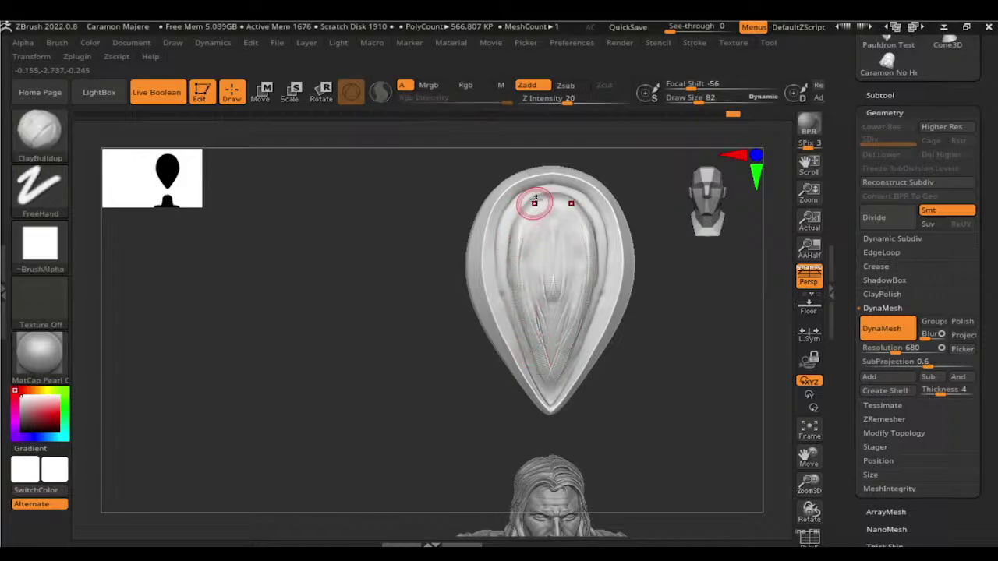
key(shift)
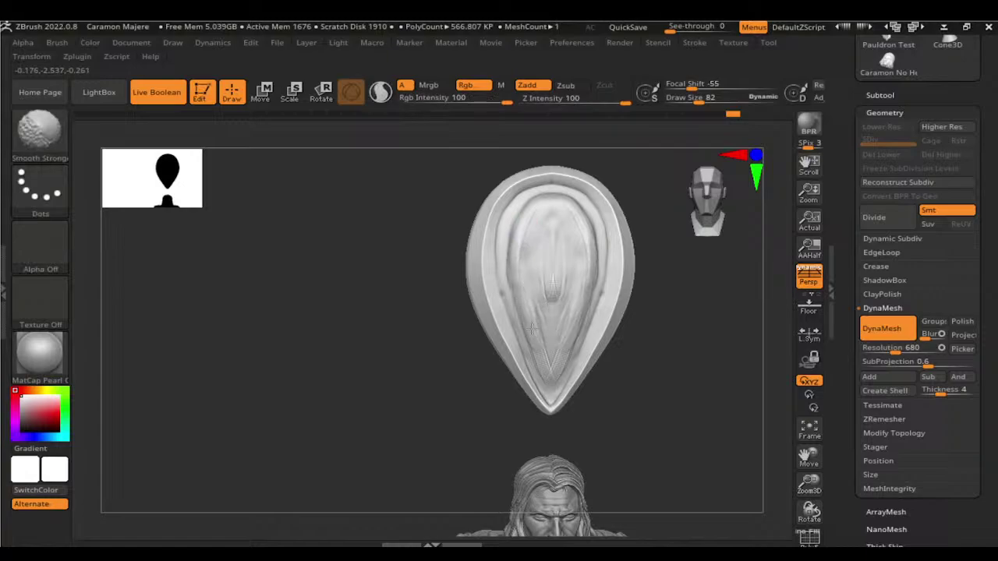
shift+drag(521, 304, 507, 294)
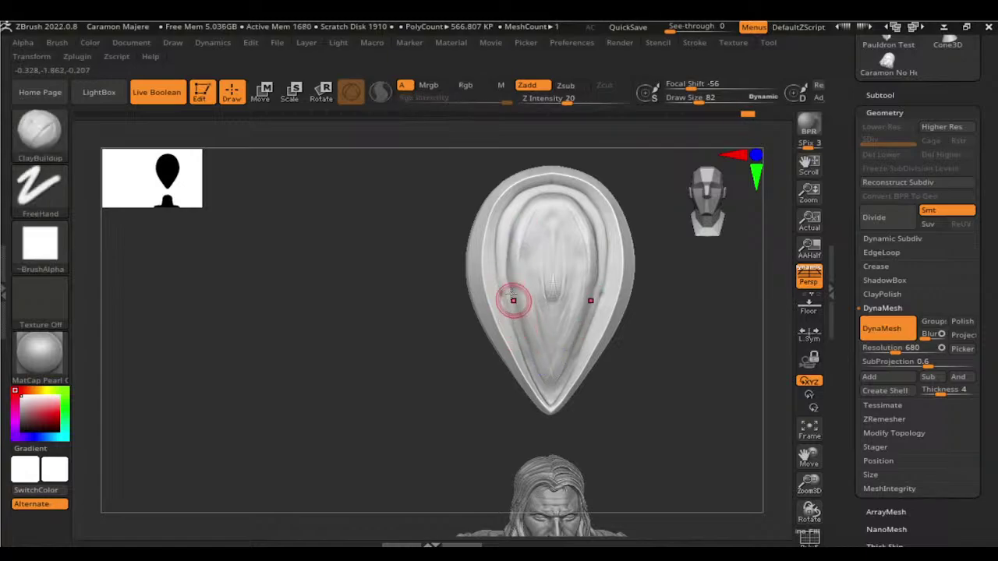
key(b)
key(d)
key(s)
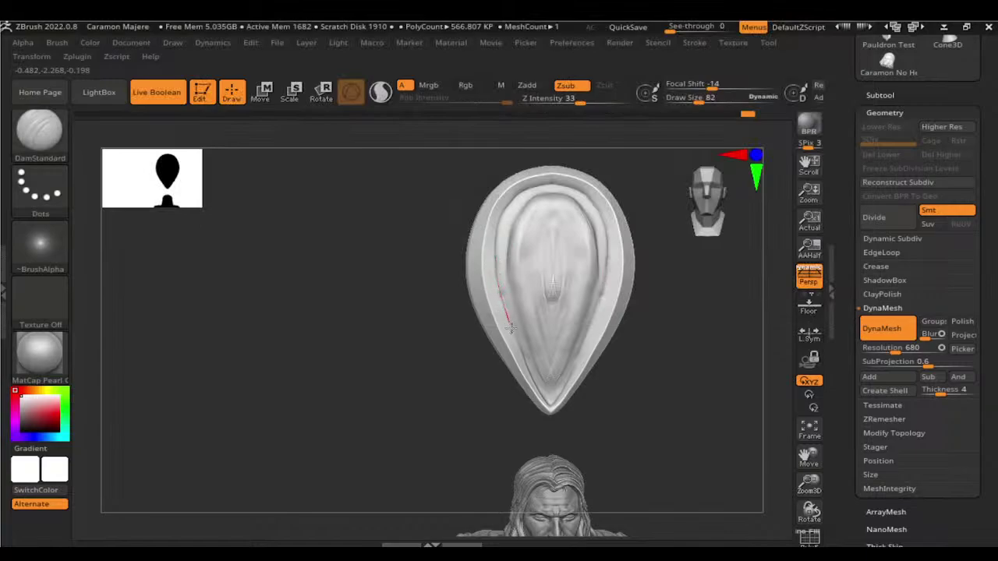
Step: Carve a DamStandard groove along the left inner edge to the tip, then smooth the crease near the tip
drag(536, 382, 549, 406)
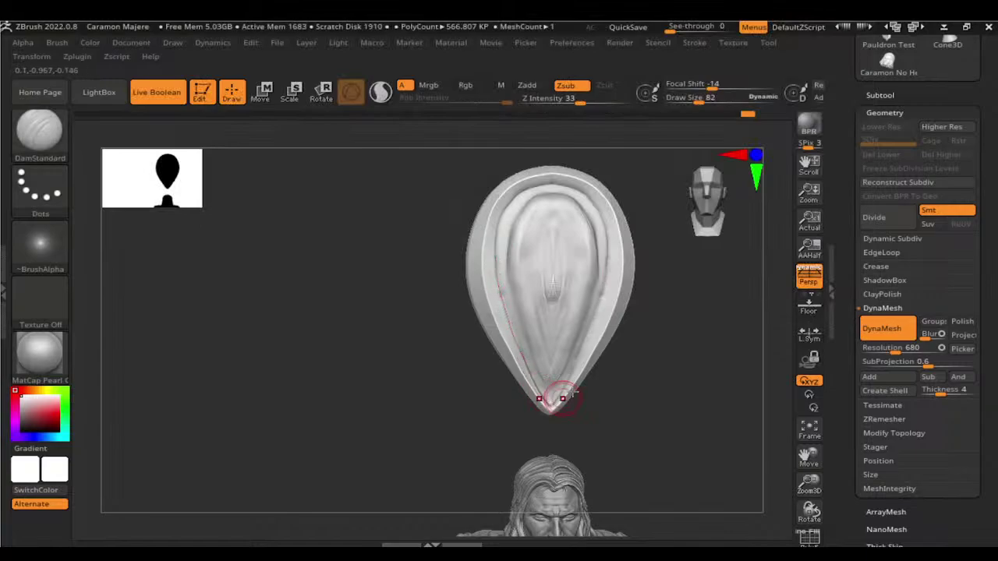
key(shift)
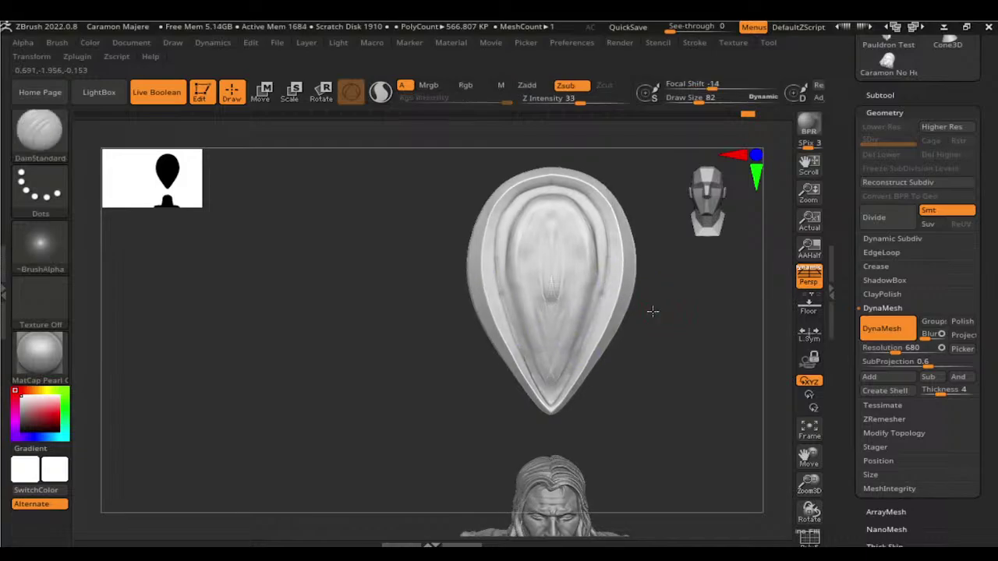
shift+drag(647, 294, 647, 312)
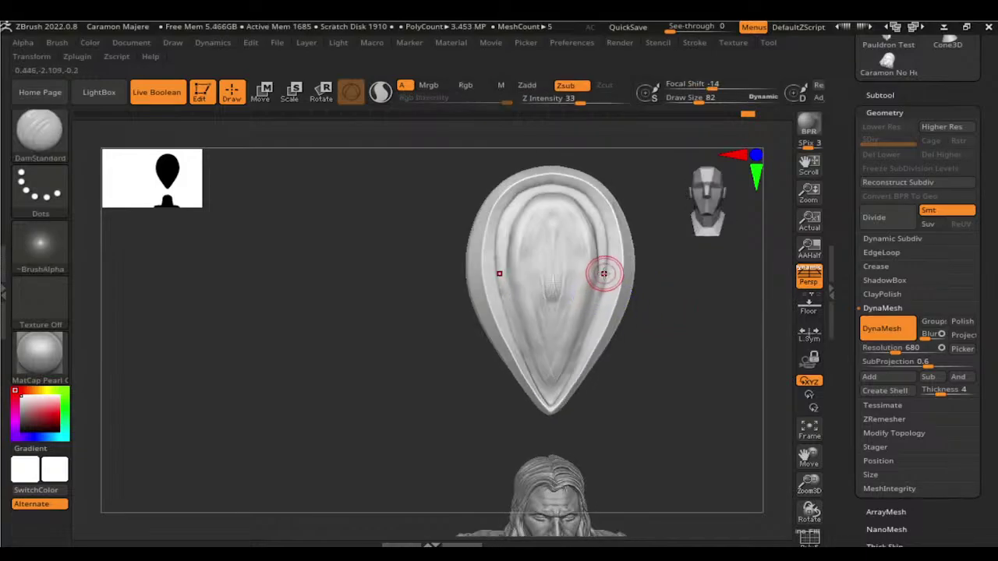
key(shift)
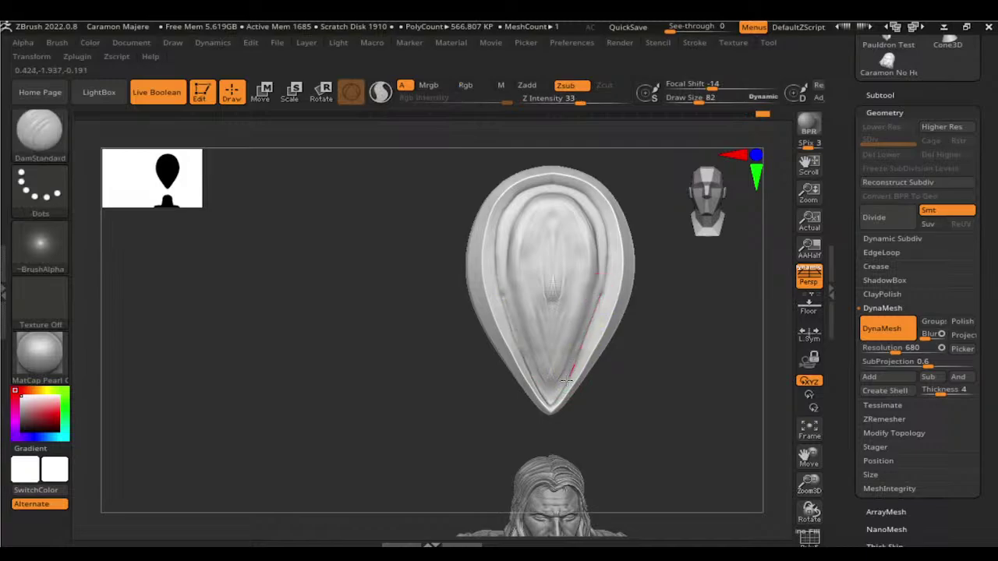
key(shift)
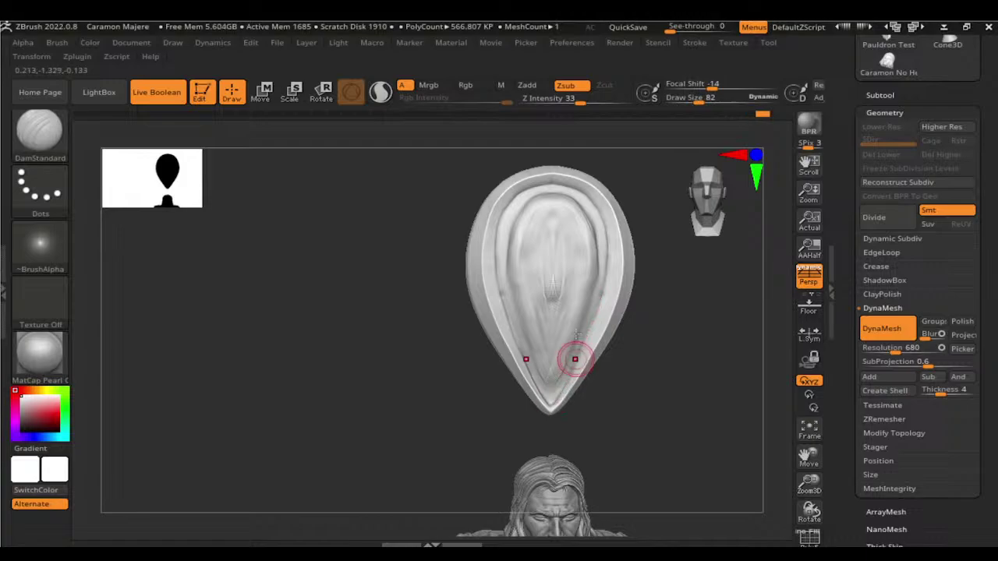
shift+drag(574, 356, 581, 343)
key(shift)
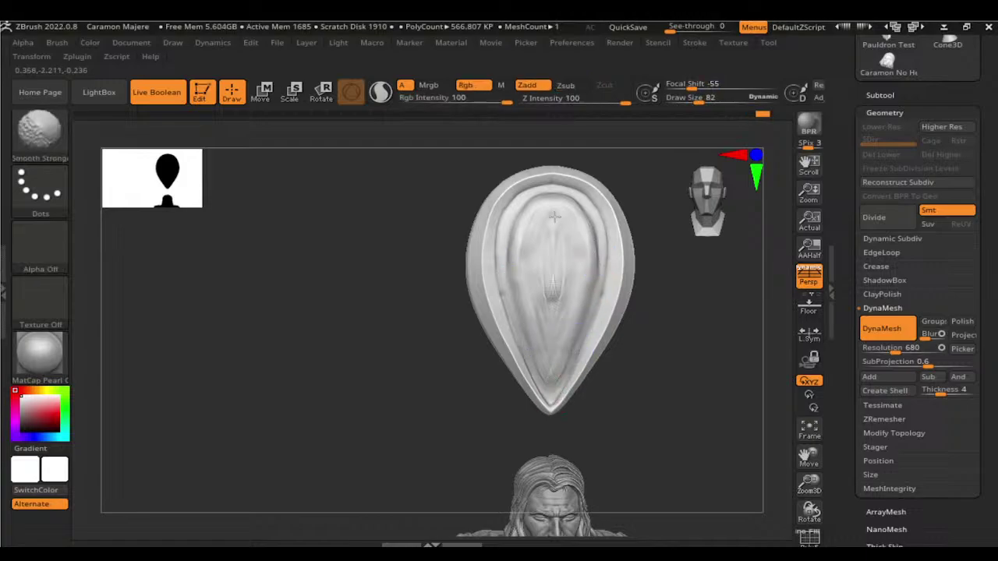
key(shift)
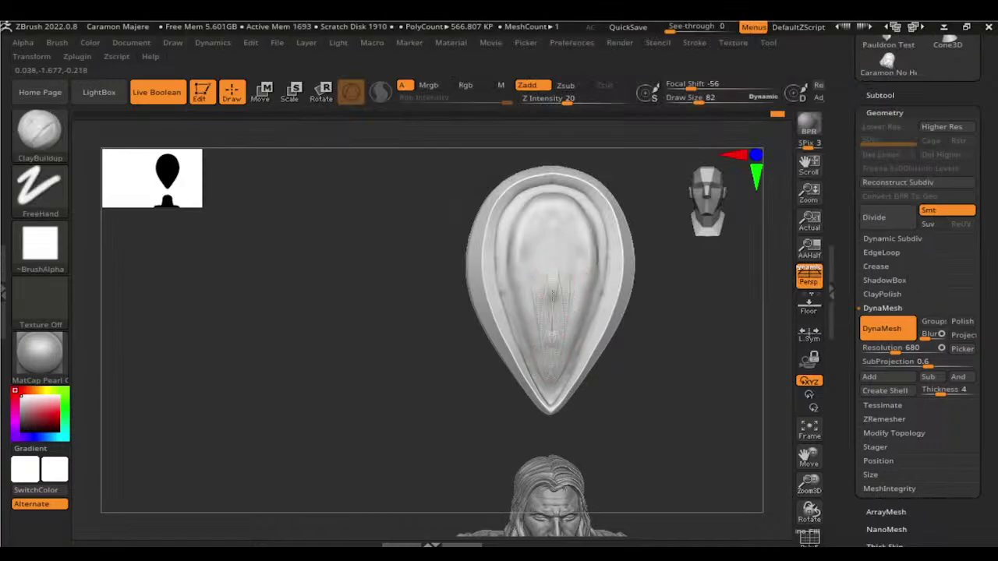
Step: Add three vertical clay strokes down the upper centre of the inner face
key(shift)
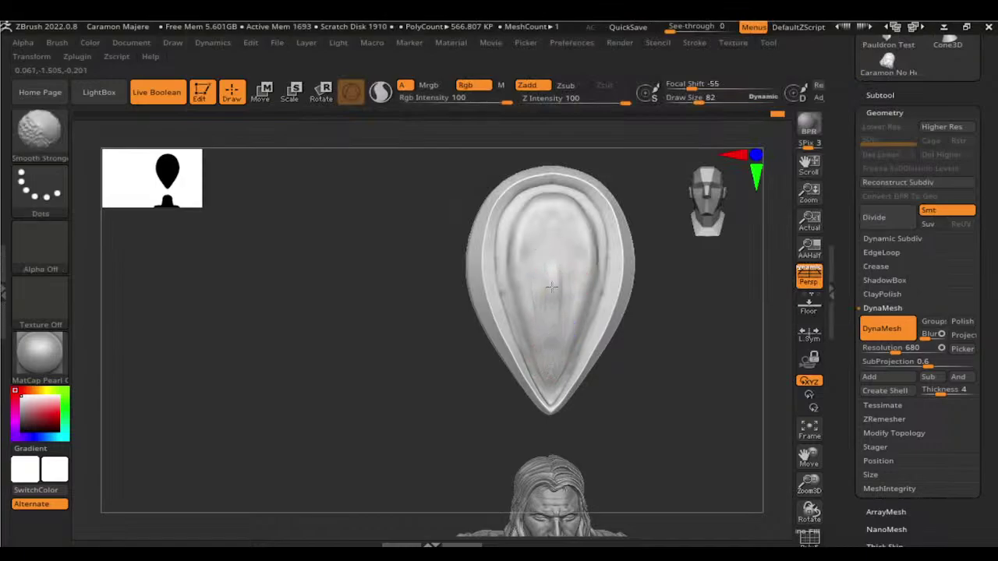
drag(539, 214, 542, 304)
drag(546, 234, 546, 351)
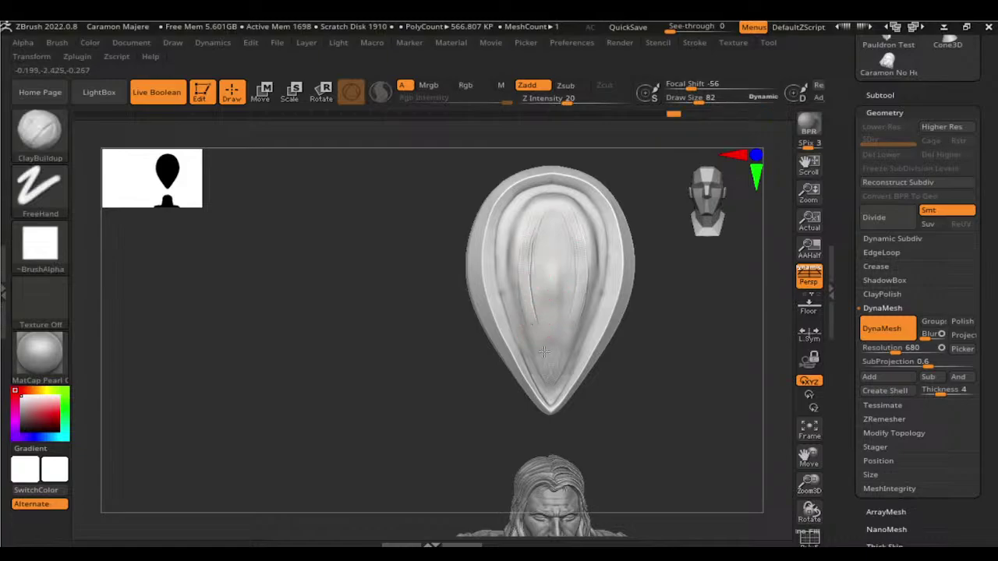
drag(555, 280, 553, 209)
key(shift)
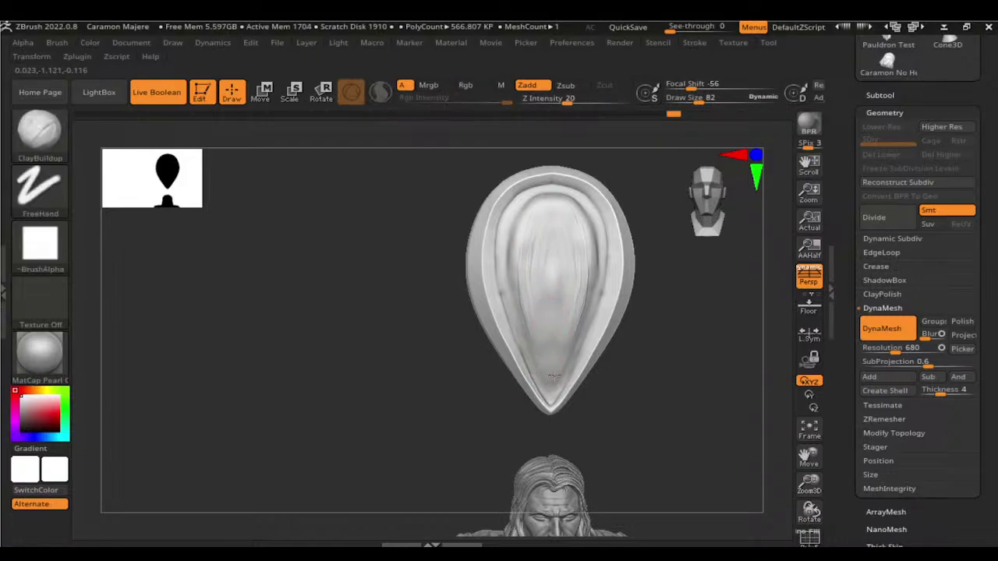
Step: Add faint strokes on the right, smooth the lower face, and crisscross strands down the centre
mouse_move(550, 359)
mouse_down()
mouse_move(580, 292)
mouse_move(557, 357)
mouse_up()
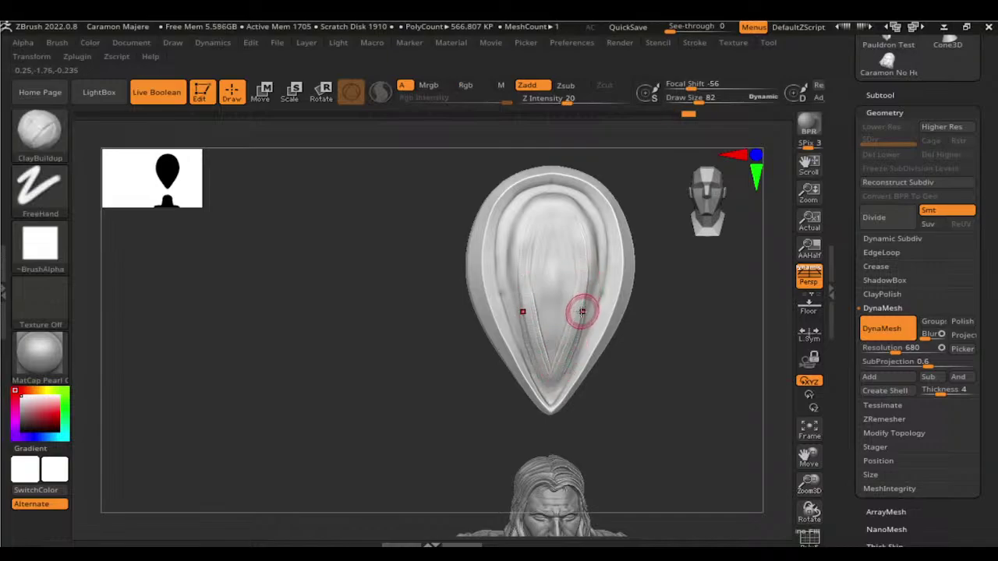
shift+drag(579, 307, 574, 323)
drag(546, 371, 538, 257)
mouse_move(550, 347)
mouse_down()
mouse_move(571, 238)
mouse_move(560, 304)
mouse_move(539, 333)
mouse_up()
key(b)
key(d)
key(s)
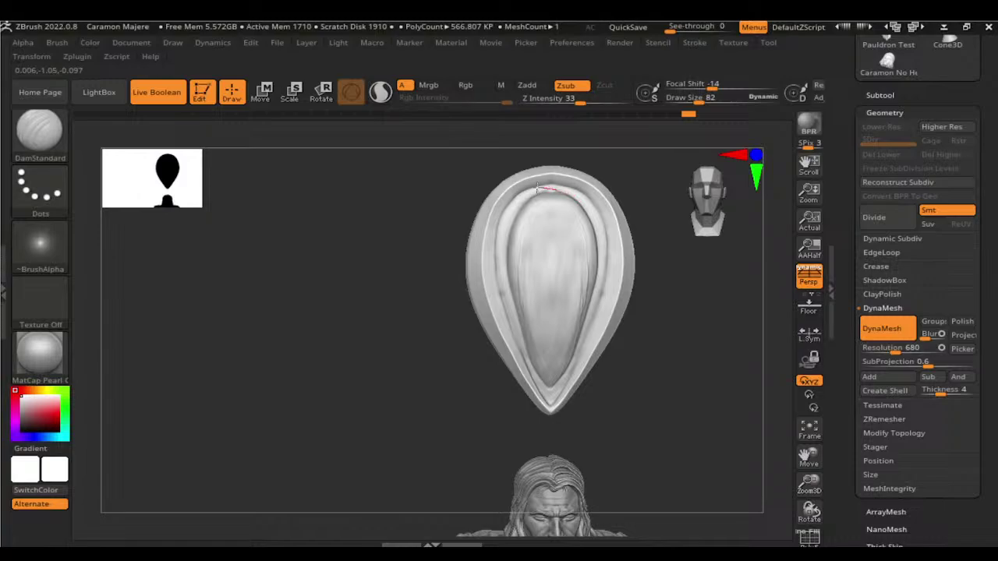
Step: Carve a line along the top inner rim and smooth the left inner rim up to the top
drag(537, 187, 551, 190)
key(shift)
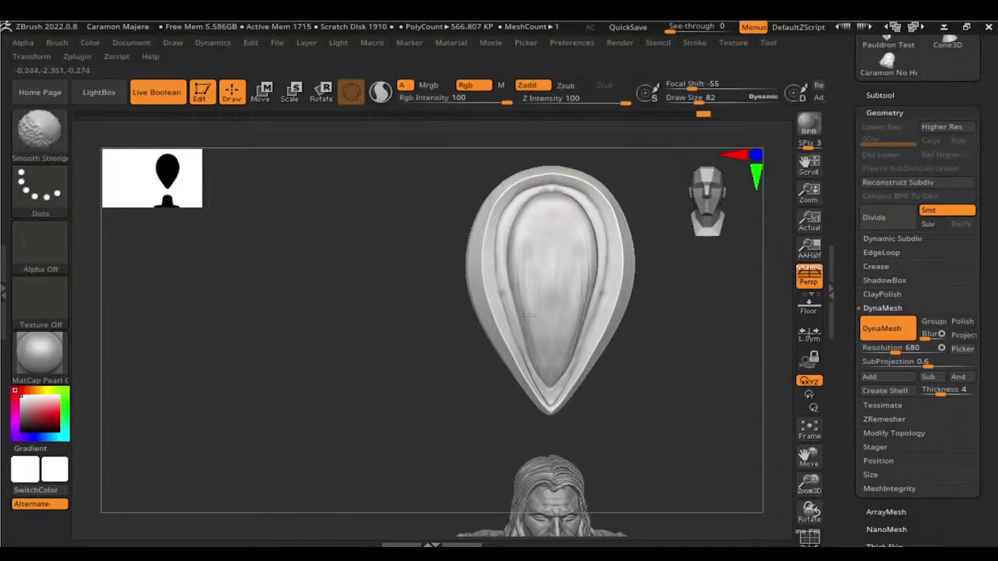
shift+drag(529, 277, 494, 232)
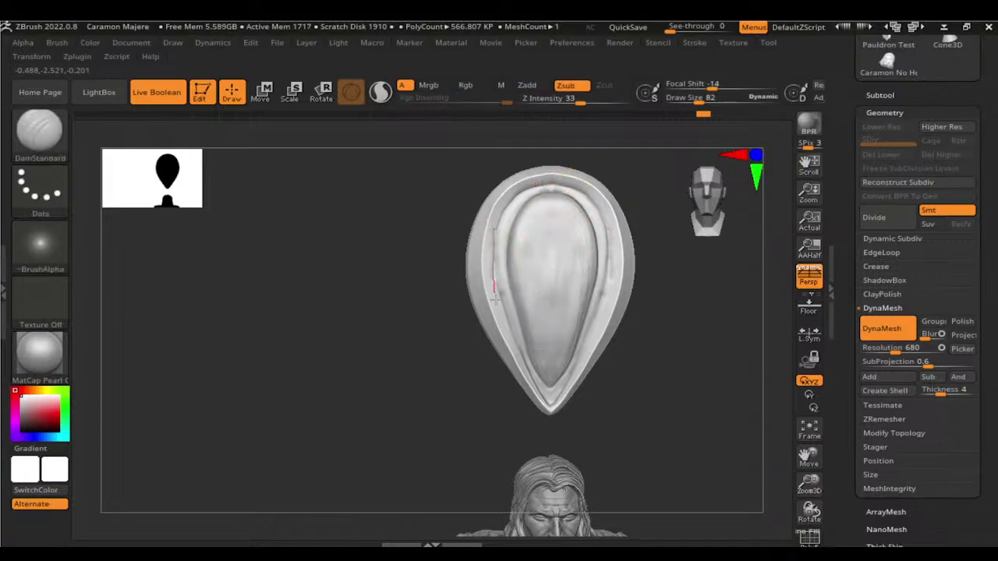
shift+drag(528, 366, 506, 236)
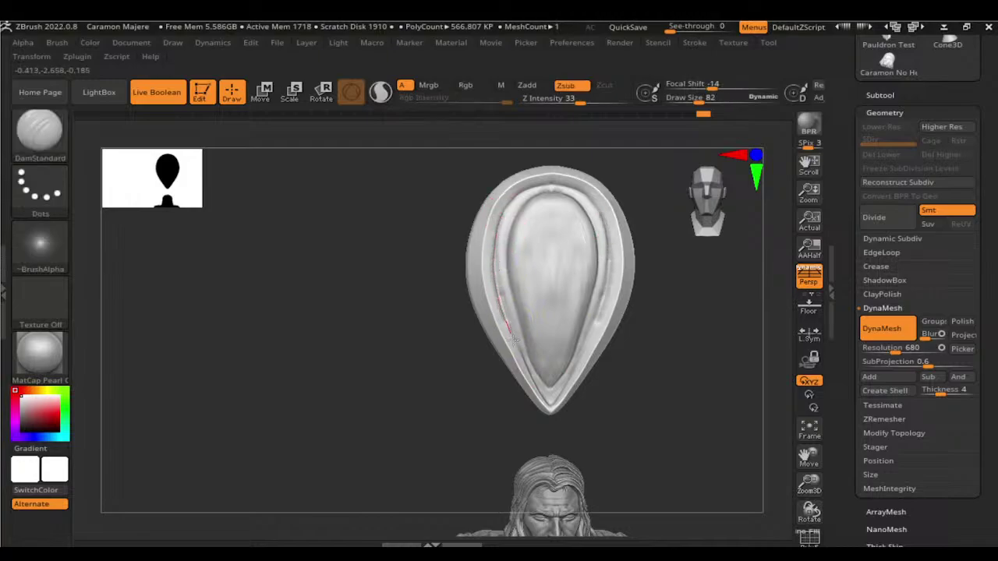
shift+drag(508, 289, 503, 225)
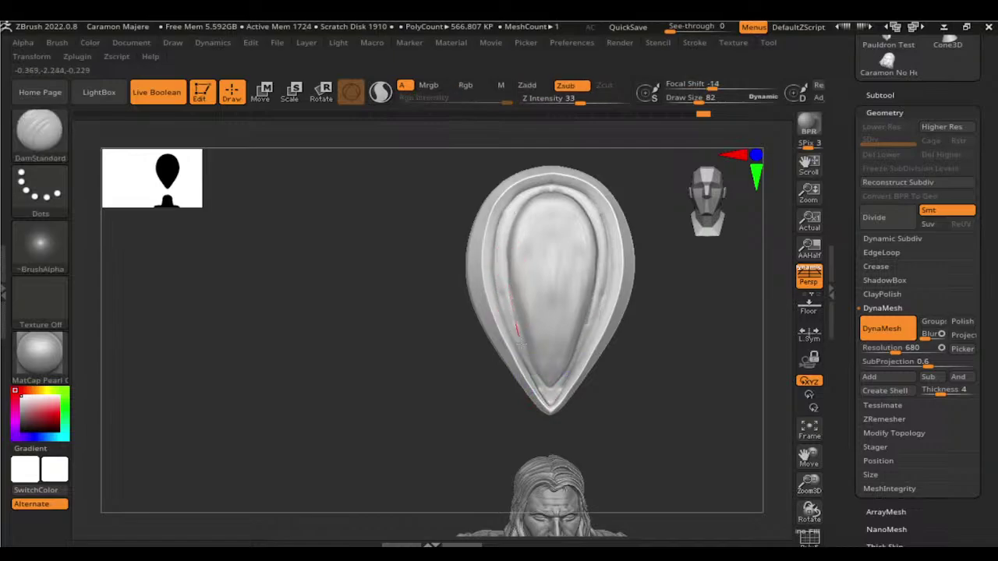
shift+drag(535, 376, 507, 260)
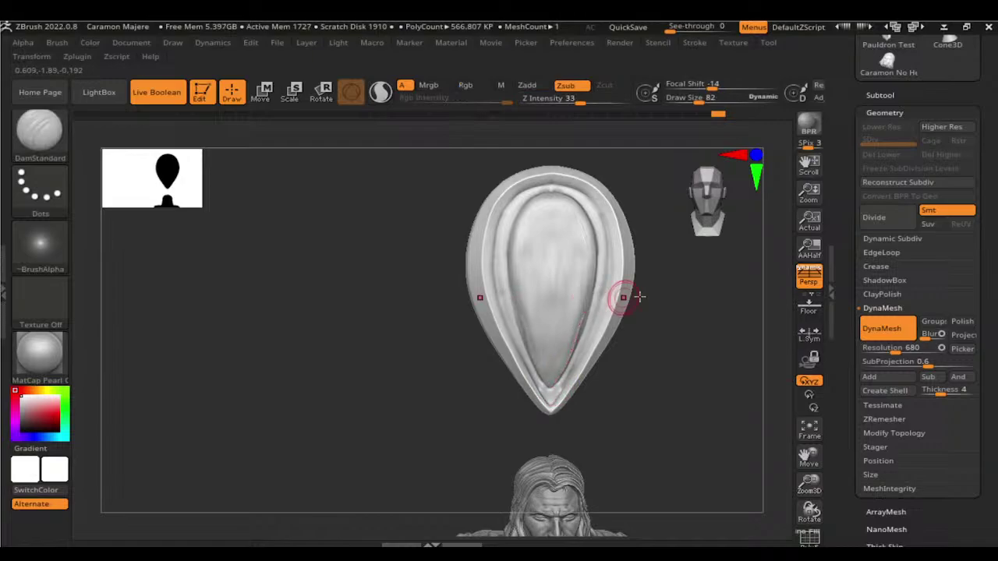
drag(636, 289, 635, 278)
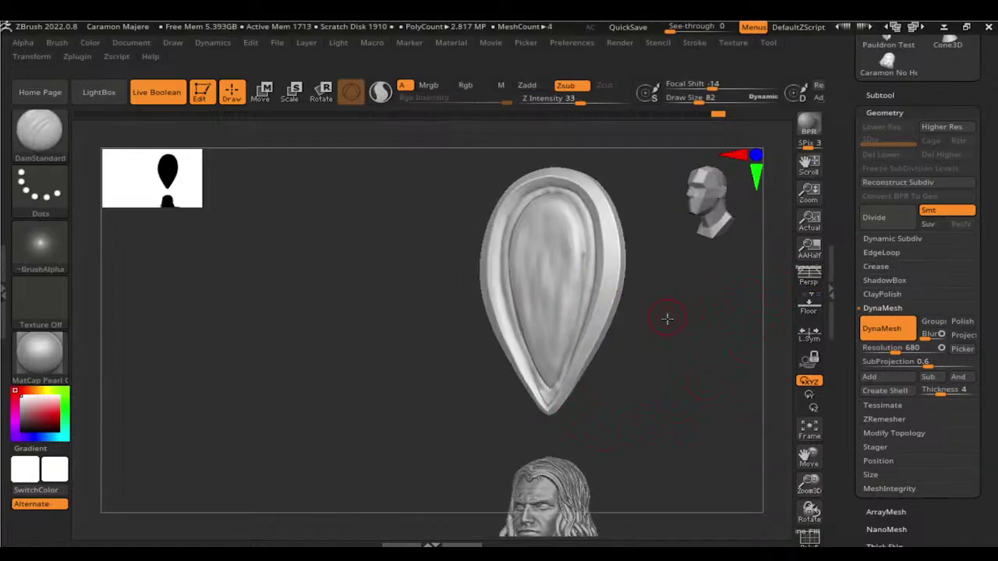
shift+drag(668, 318, 689, 339)
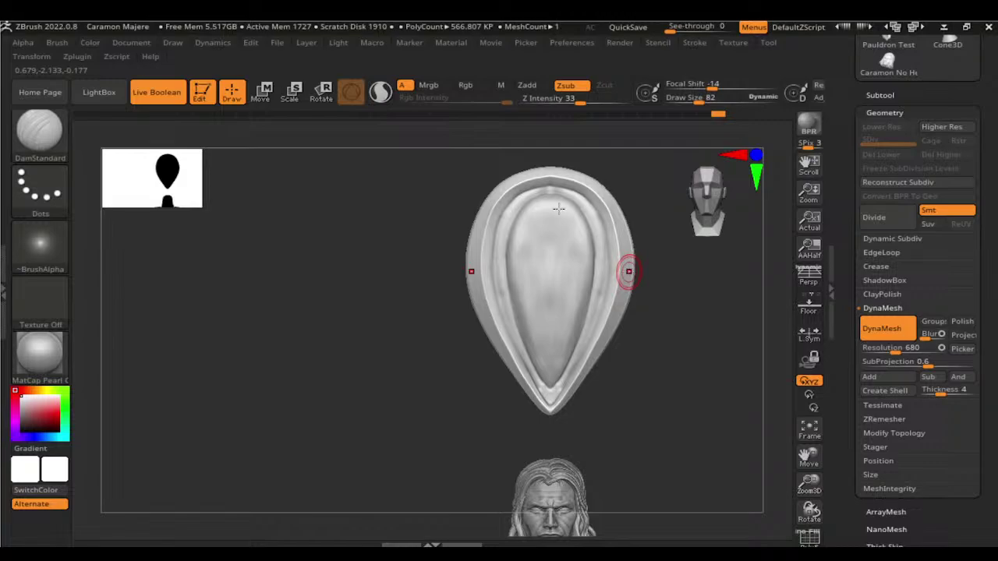
Step: With ClayBuildup enlarged to Draw Size 94, build clay down the centre of the inner teardrop
key(b)
key(c)
key(b)
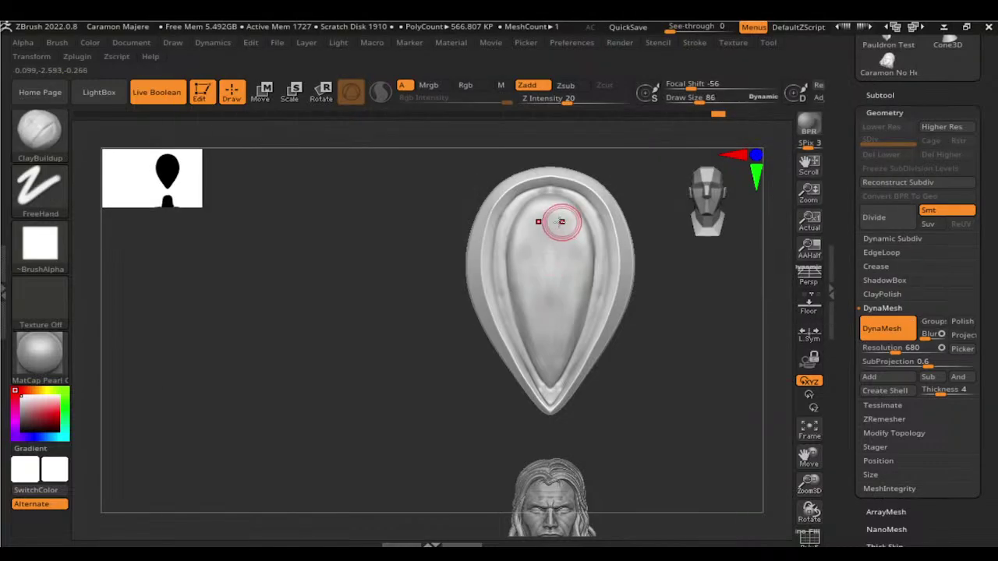
key(bracketright)
mouse_move(561, 223)
mouse_down()
mouse_move(555, 265)
mouse_move(568, 267)
mouse_up()
drag(563, 223, 552, 287)
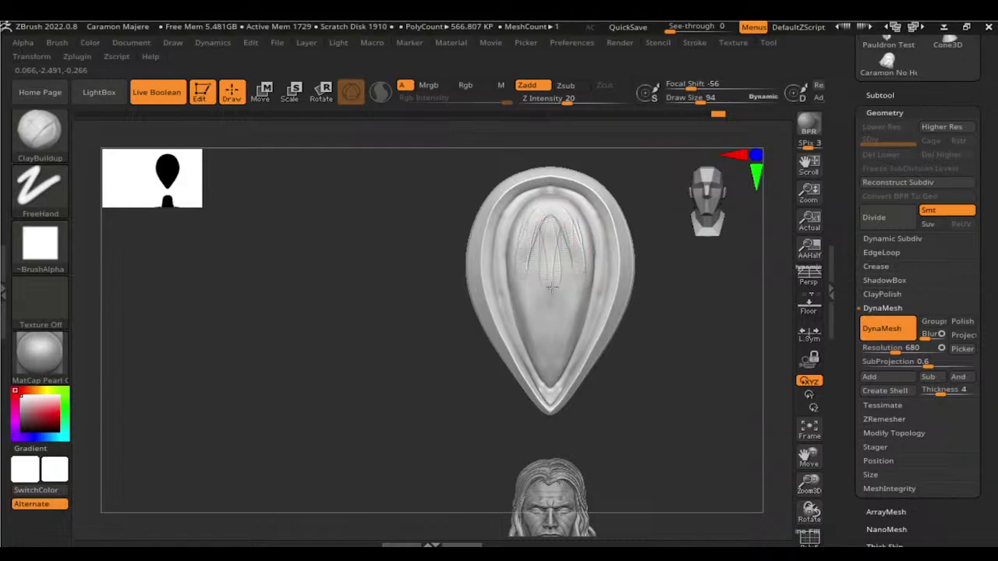
drag(541, 229, 543, 300)
drag(541, 249, 549, 343)
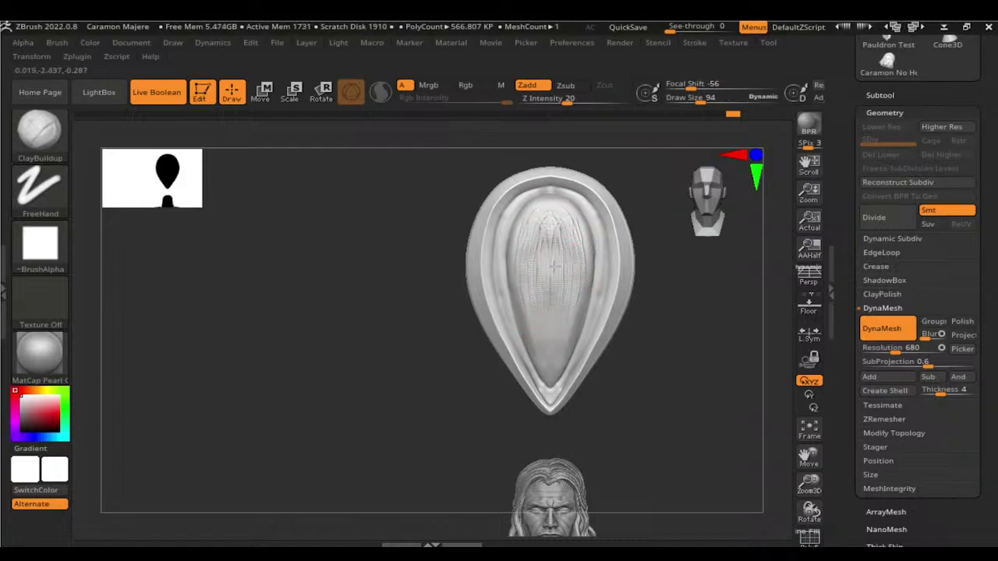
drag(553, 266, 559, 244)
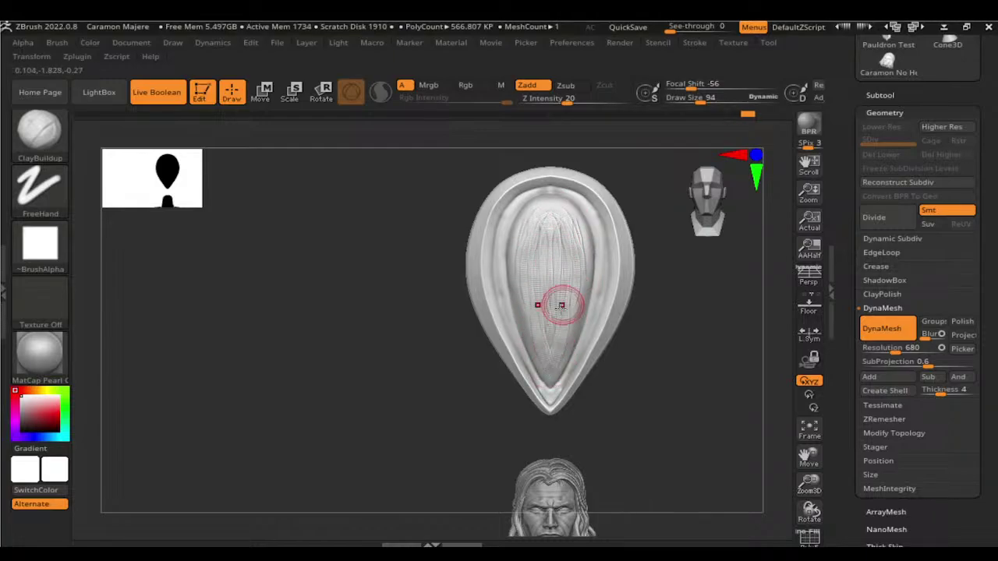
Step: Layer more clay across and up the inner teardrop, then smooth it
drag(561, 301, 575, 267)
drag(539, 323, 560, 323)
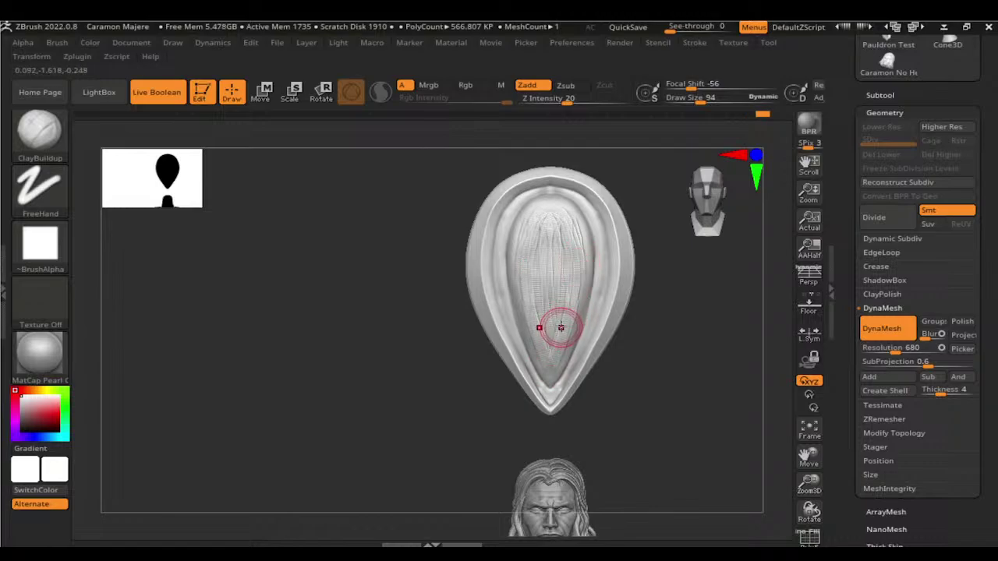
drag(537, 327, 550, 273)
drag(553, 335, 541, 261)
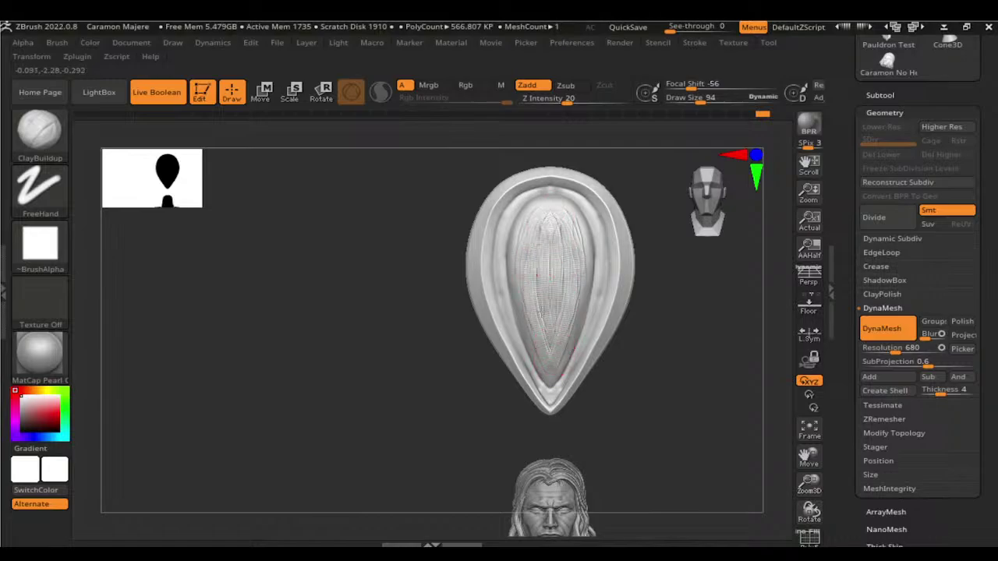
drag(550, 312, 550, 222)
key(shift)
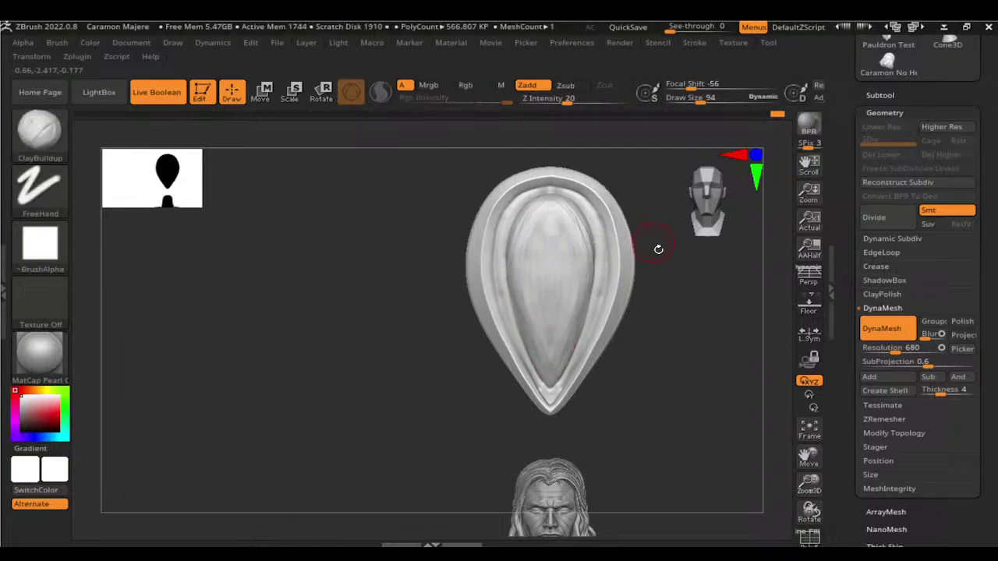
key(b)
key(h)
key(p)
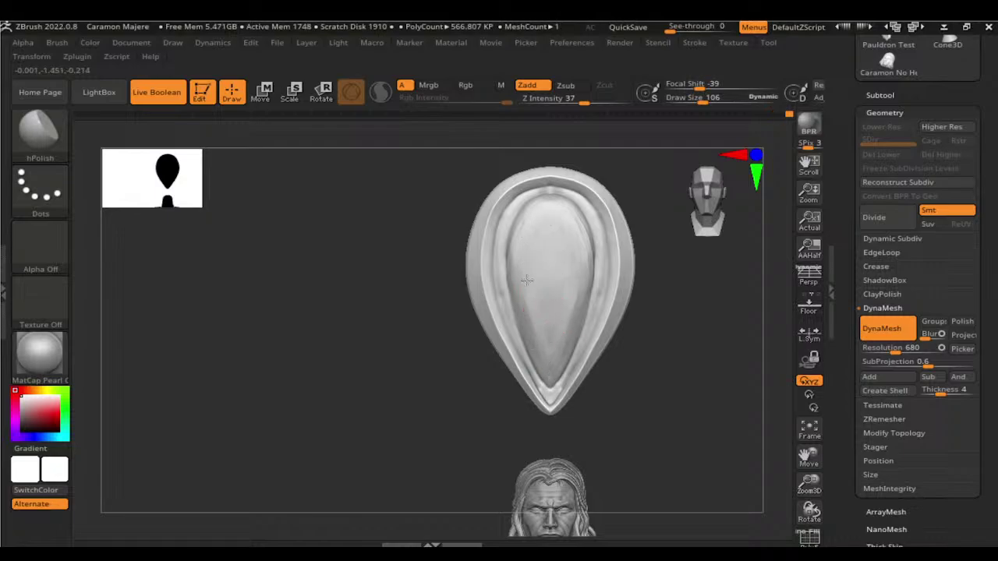
Step: Undo the last stroke, check the side view, and smooth the inner face
key(ctrl+z)
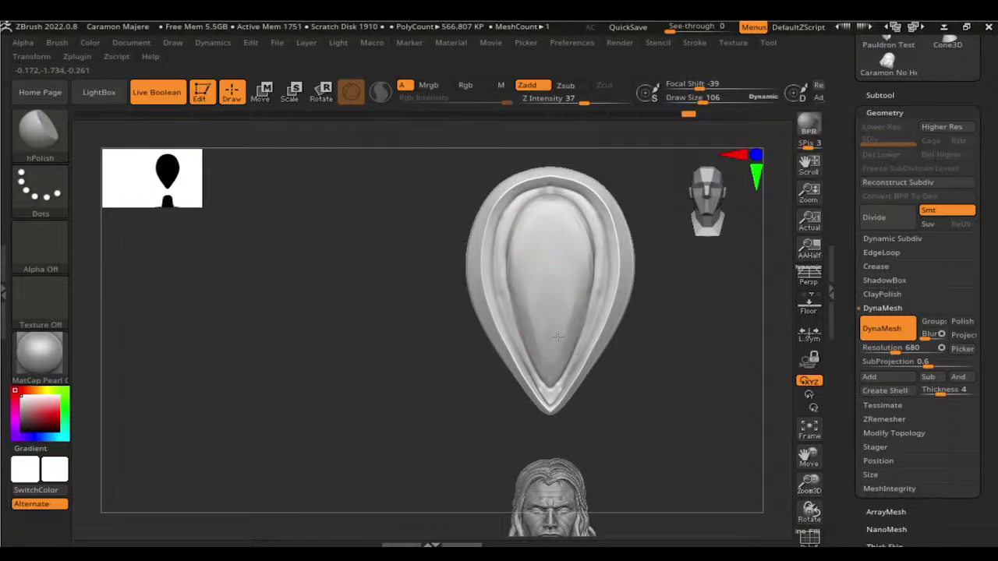
click(535, 245)
mouse_move(541, 273)
right_down()
mouse_move(579, 332)
mouse_move(675, 352)
mouse_move(668, 338)
right_up()
click(568, 220)
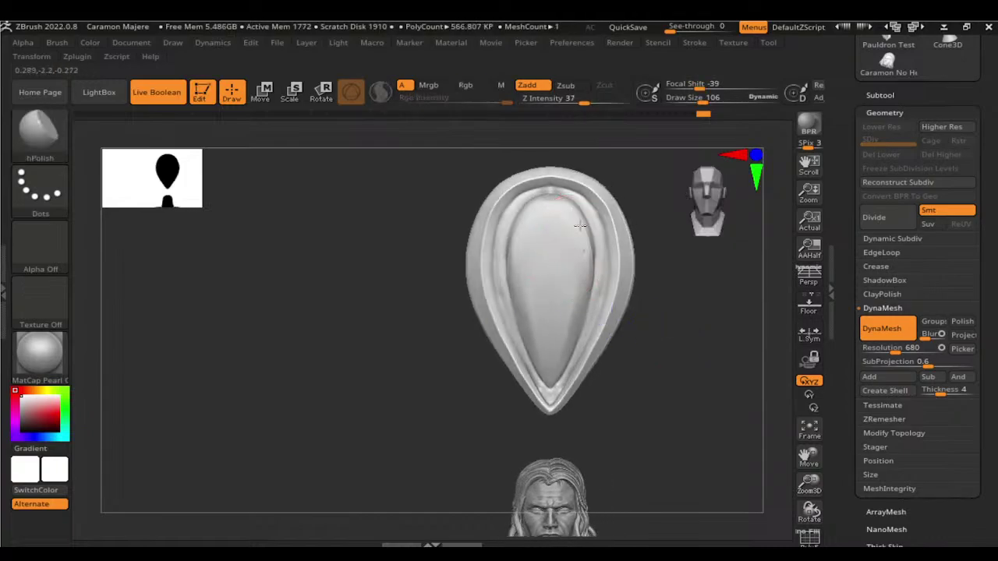
key(shift)
shift+drag(578, 290, 566, 332)
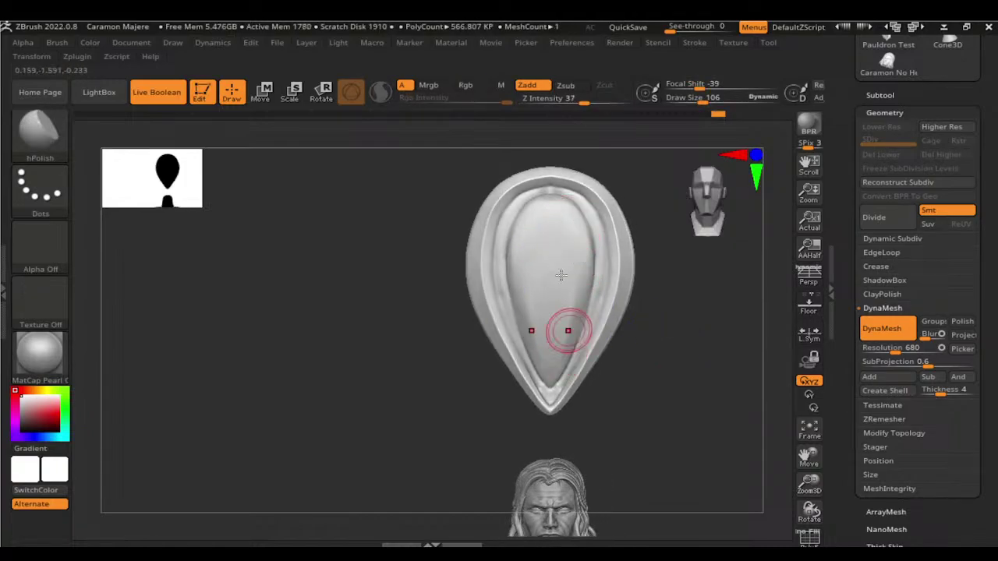
click(630, 327)
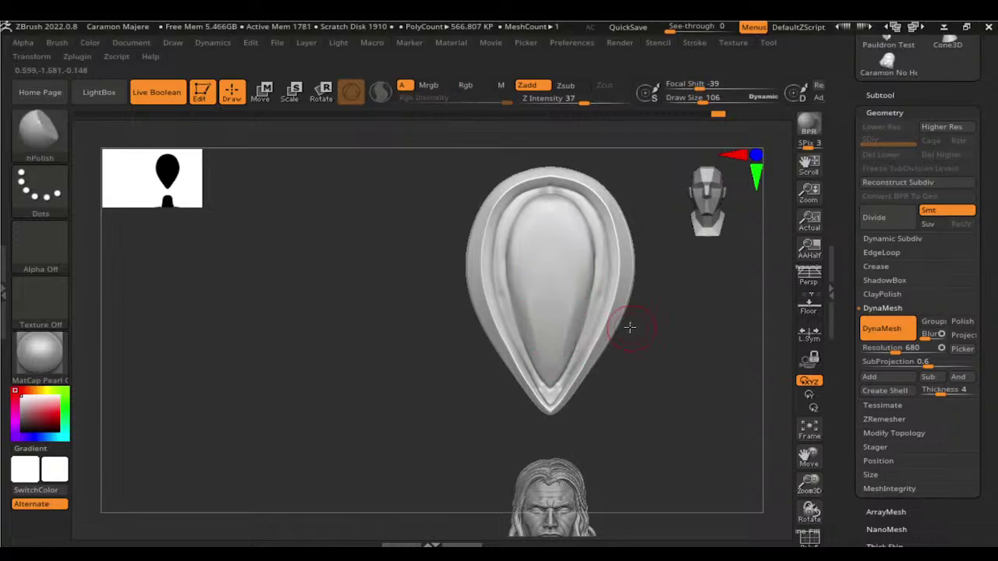
Step: Smooth a path straight down the centre of the inner face
key(b)
key(c)
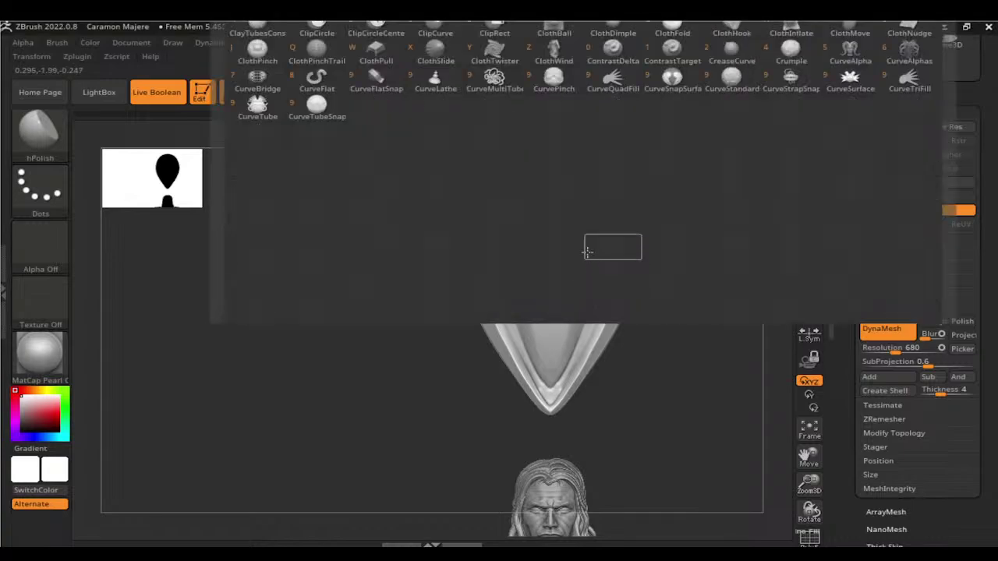
key(b)
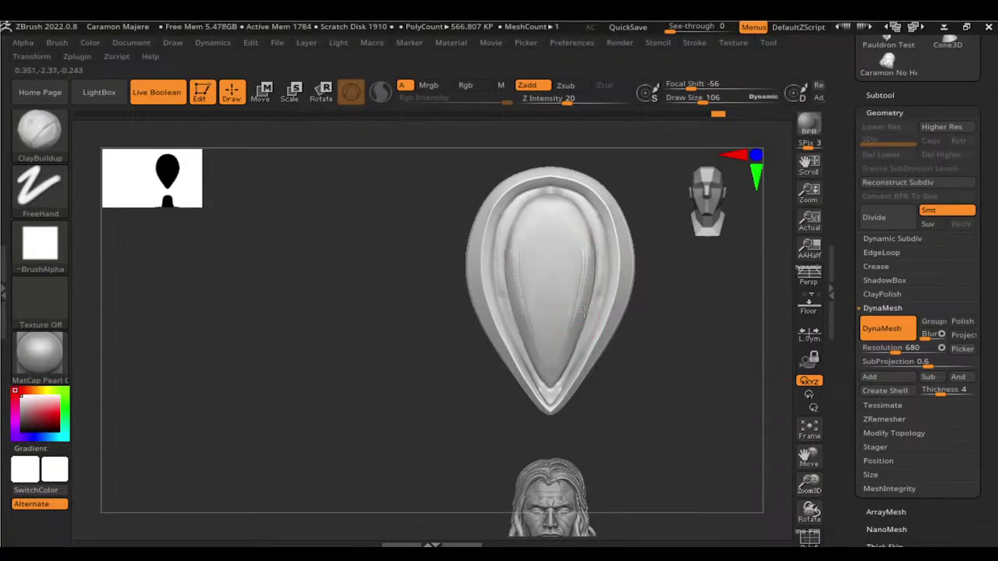
key(shift)
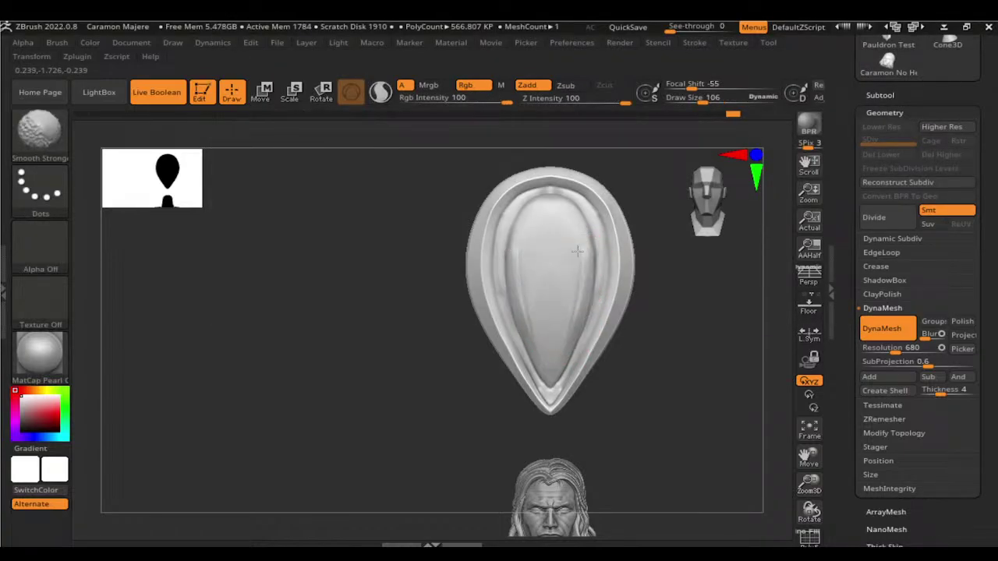
shift+drag(577, 250, 568, 337)
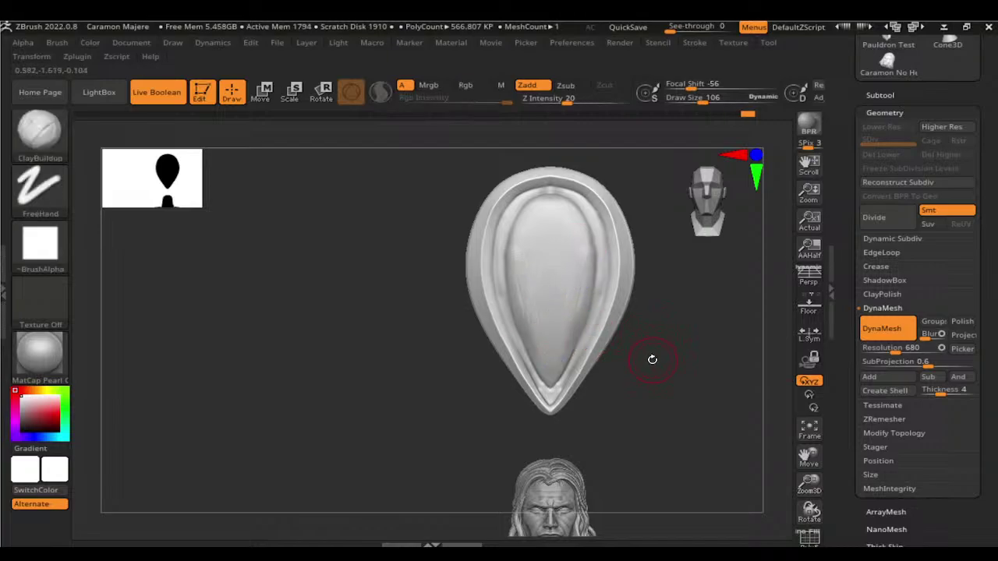
Step: Adjust the teardrop outline with the Move brush and DynaMesh the pauldron into one even mesh
key(b)
key(m)
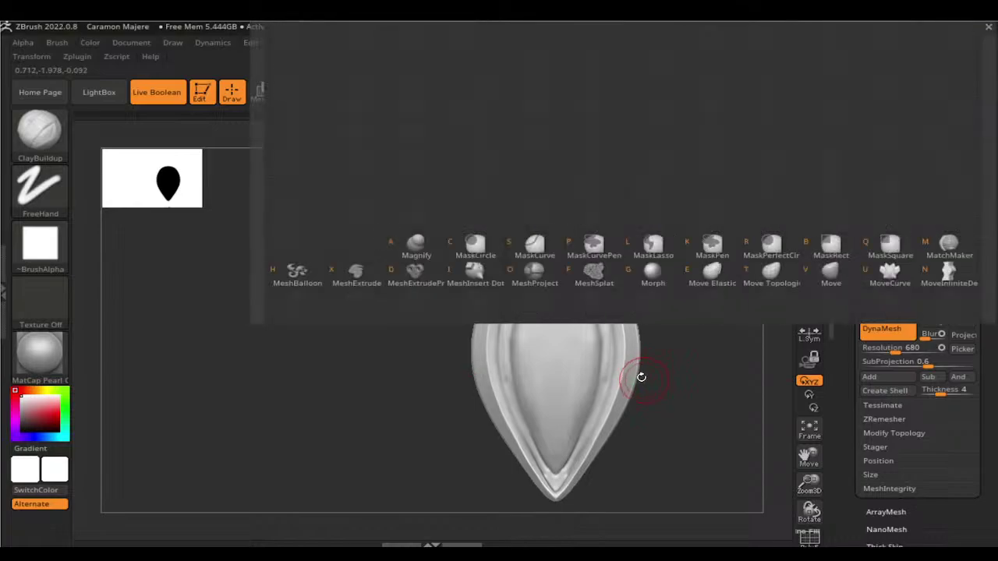
key(v)
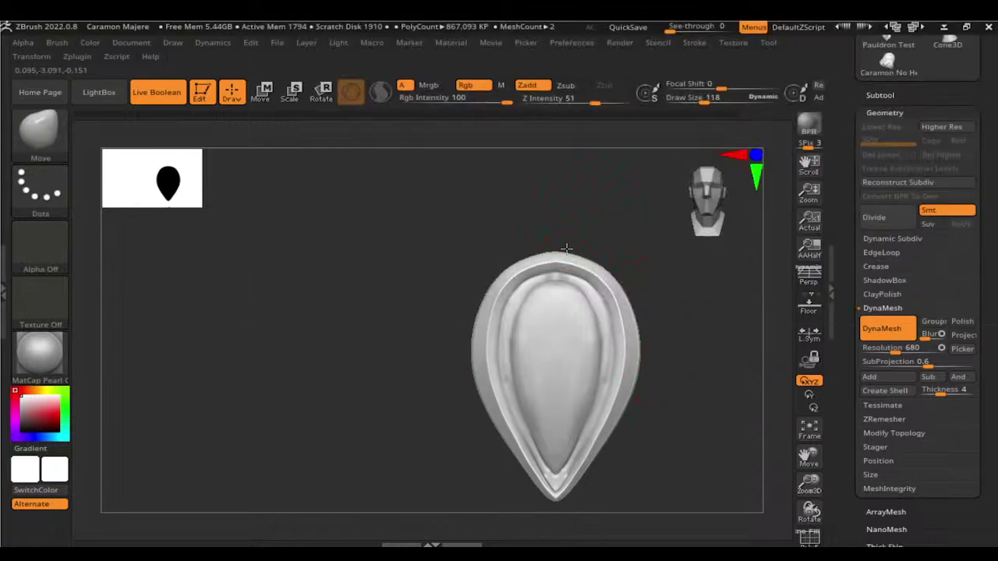
ctrl+drag(566, 248, 579, 241)
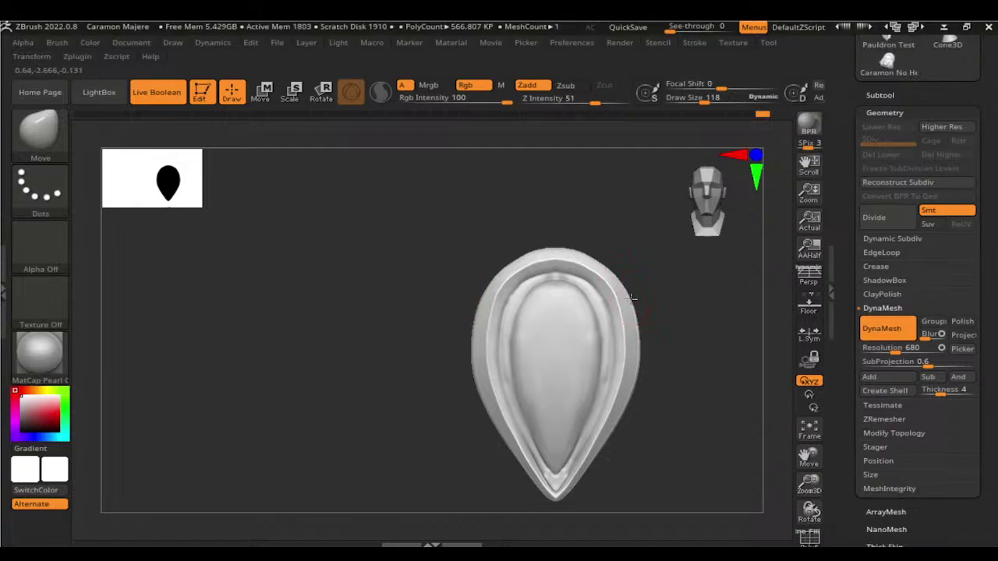
mouse_move(704, 425)
mouse_down()
mouse_move(577, 441)
mouse_move(697, 424)
mouse_up()
key(ctrl+z)
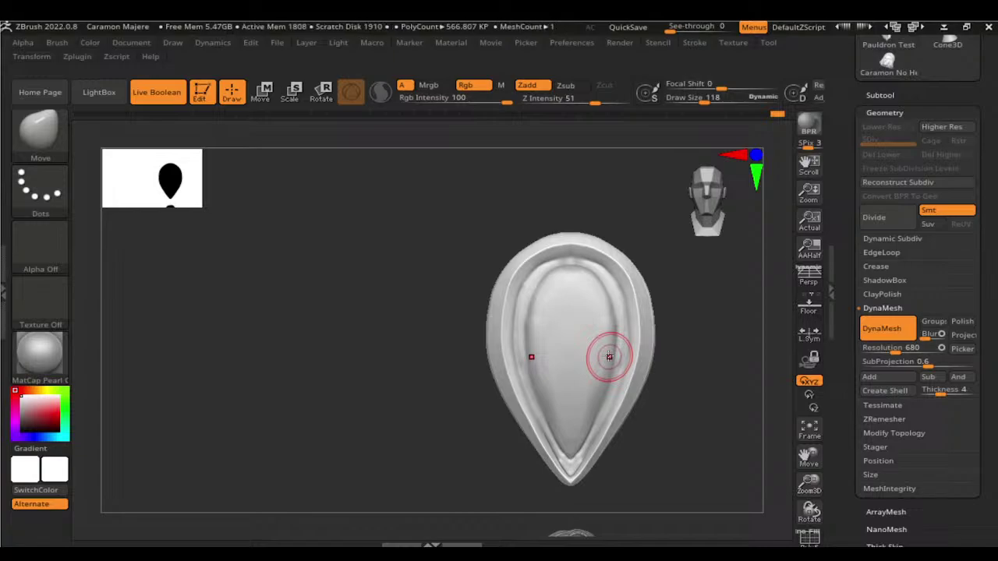
drag(698, 340, 680, 342)
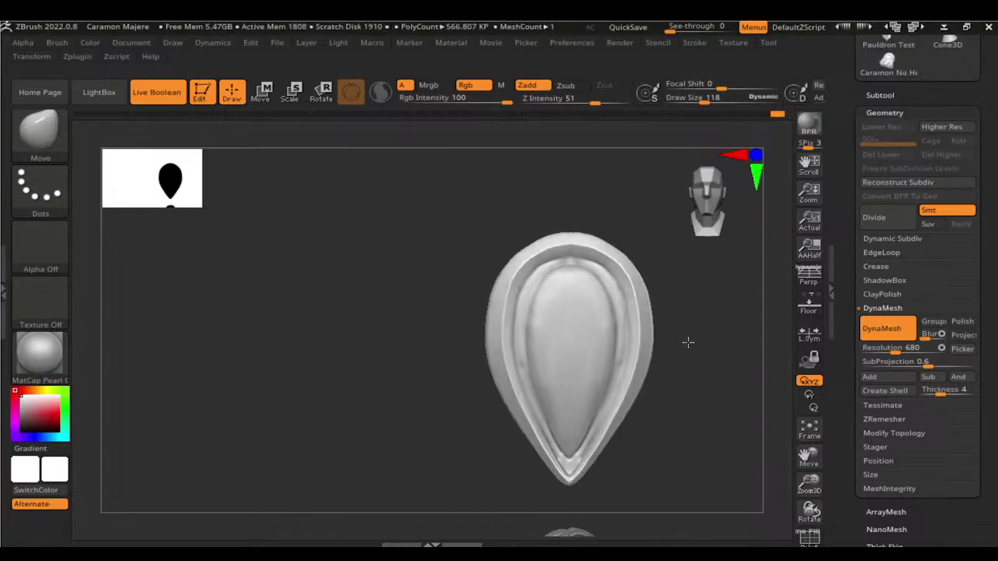
Step: Paint a MaskPen band around the inner rim from the top down to the tip
key(b)
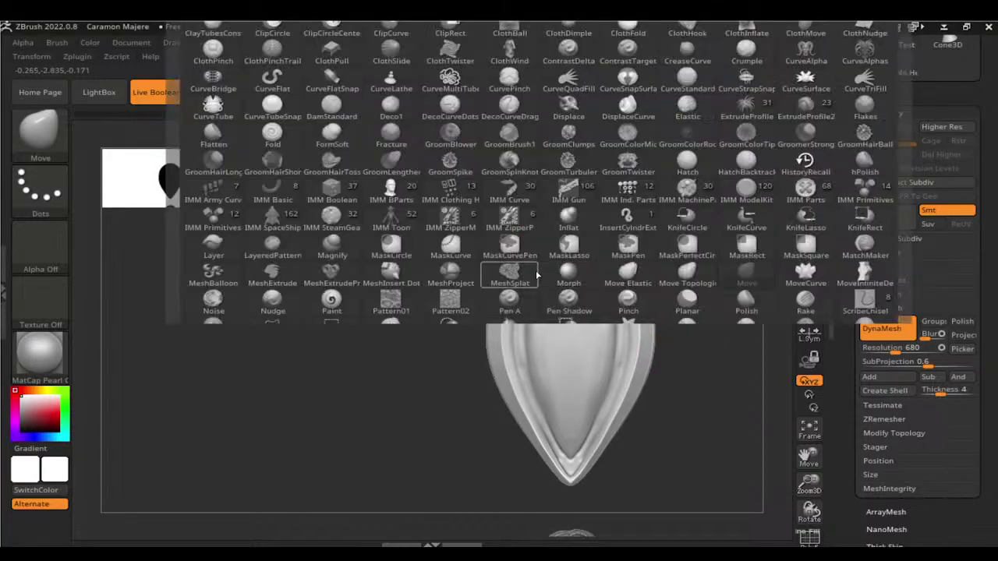
key(m)
key(p)
mouse_move(540, 267)
mouse_down()
mouse_move(551, 260)
mouse_move(526, 288)
mouse_move(515, 355)
mouse_move(535, 433)
mouse_move(570, 478)
mouse_move(616, 468)
mouse_up()
key(b)
key(c)
key(b)
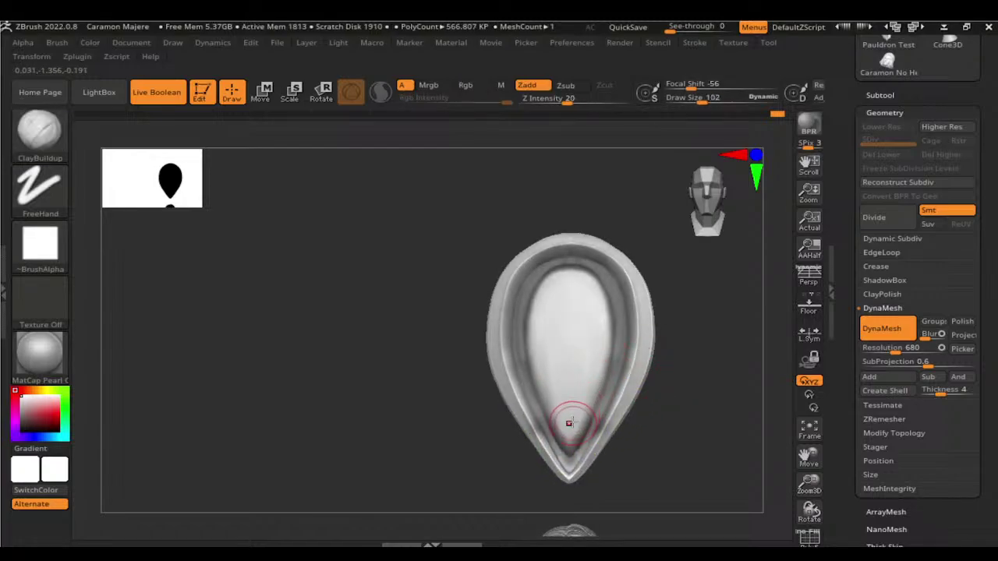
key(ctrl)
ctrl+drag(570, 456, 593, 458)
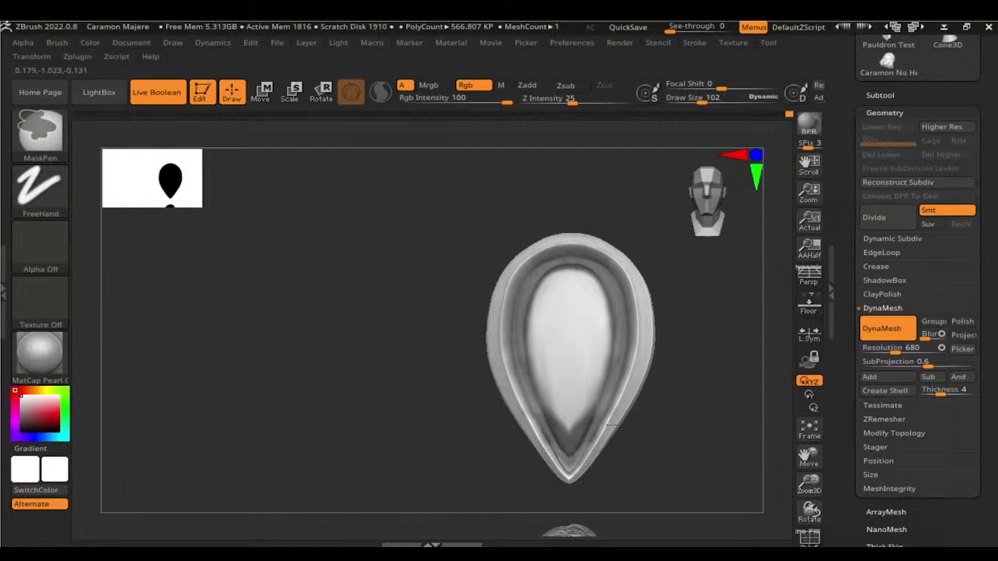
mouse_move(613, 389)
ctrl+mouse_down()
mouse_move(614, 325)
mouse_move(575, 268)
ctrl+mouse_up()
mouse_move(706, 355)
mouse_down()
mouse_move(730, 365)
mouse_move(717, 379)
mouse_move(713, 301)
mouse_up()
mouse_move(578, 281)
ctrl+alt+mouse_down()
mouse_move(542, 294)
mouse_move(552, 413)
ctrl+alt+mouse_up()
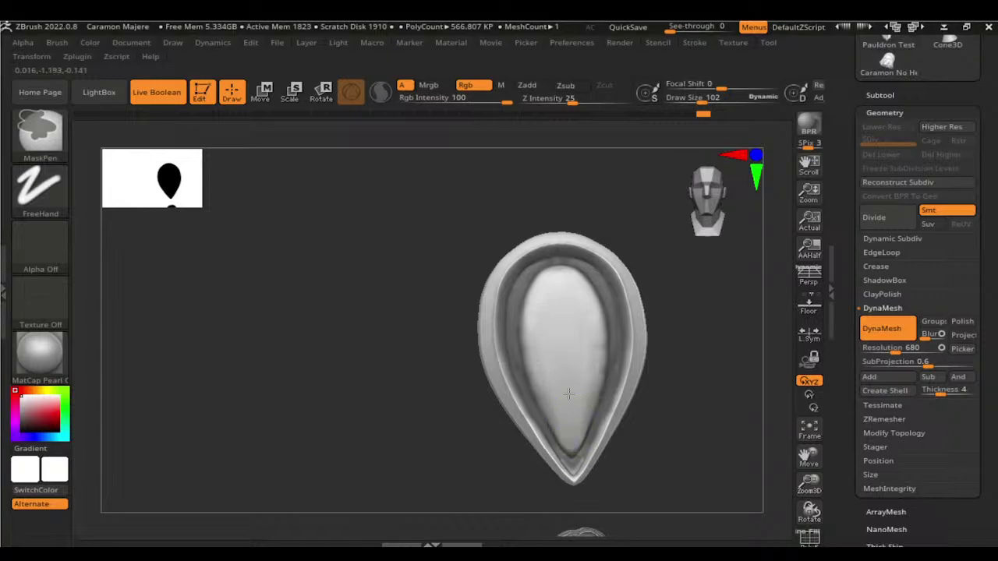
Step: Invert the mask and extract the rim band as a separate piece
ctrl+click(713, 361)
key(b)
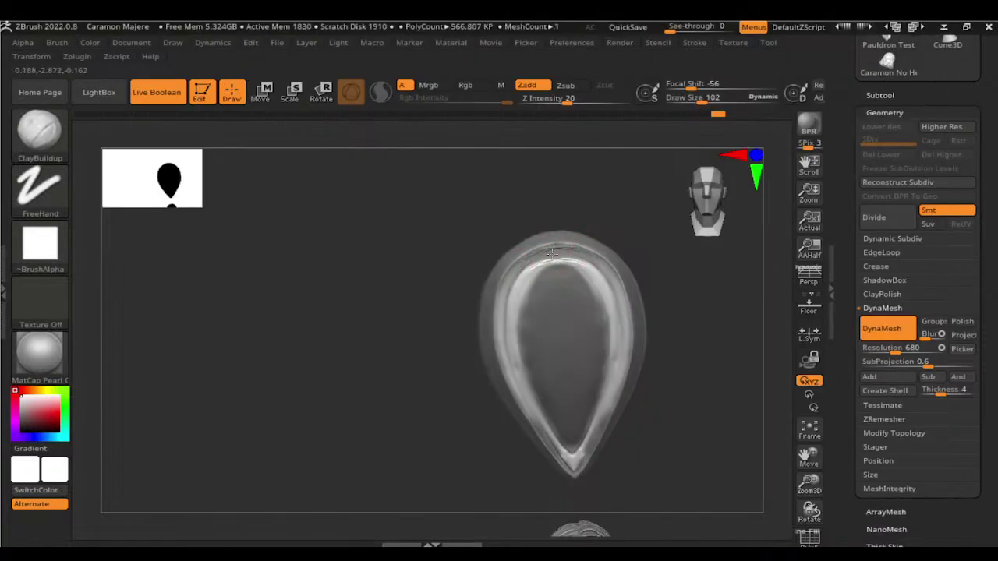
key(ctrl)
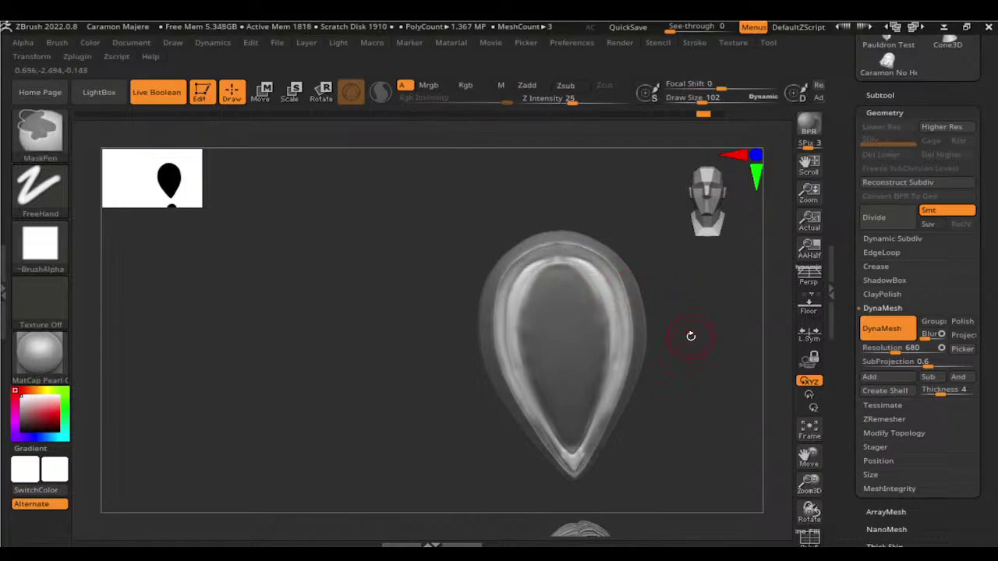
click(880, 95)
Step: Duplicate the pauldron subtool, move the copy above the original, and smooth the rim's left side
click(880, 444)
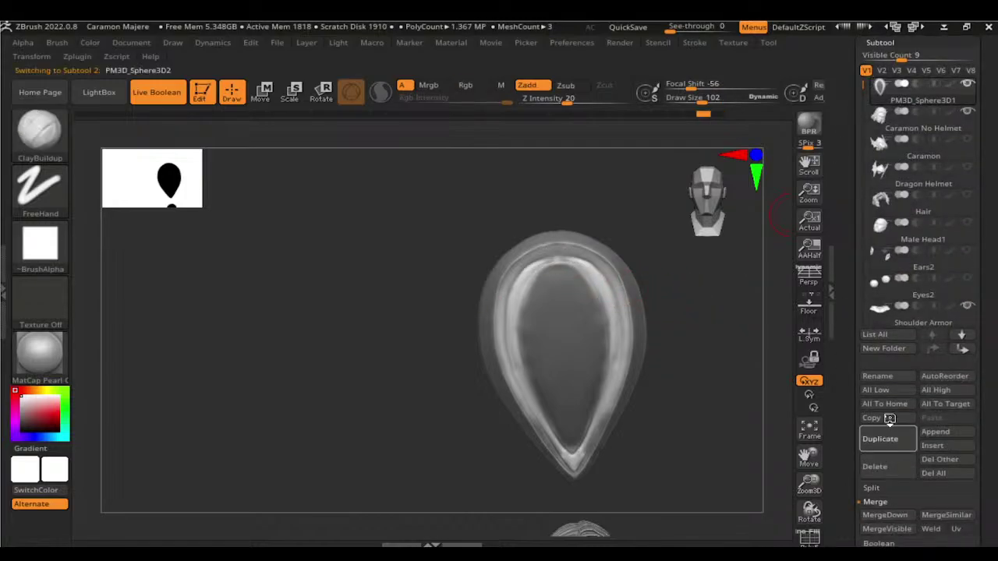
shift+click(928, 351)
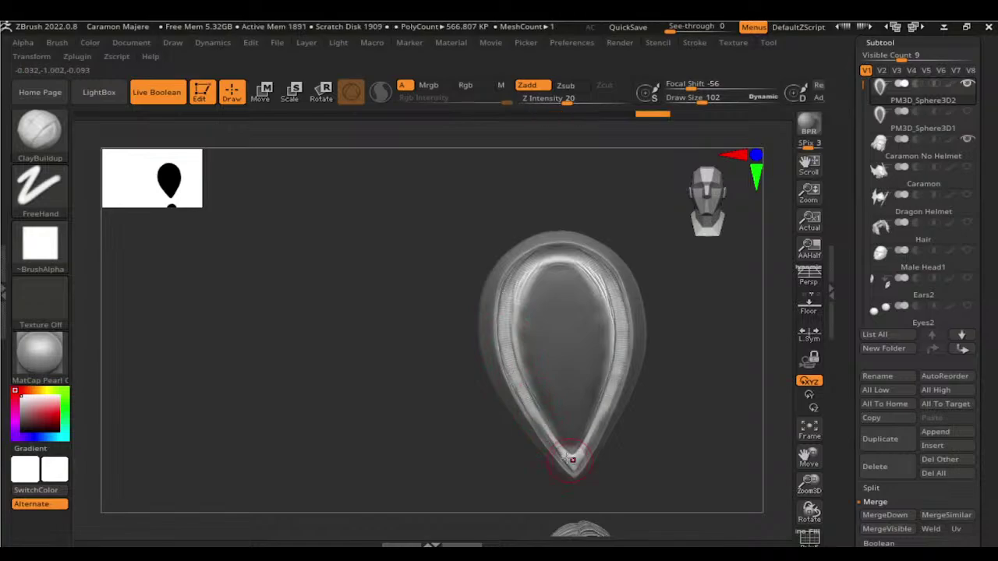
key(shift)
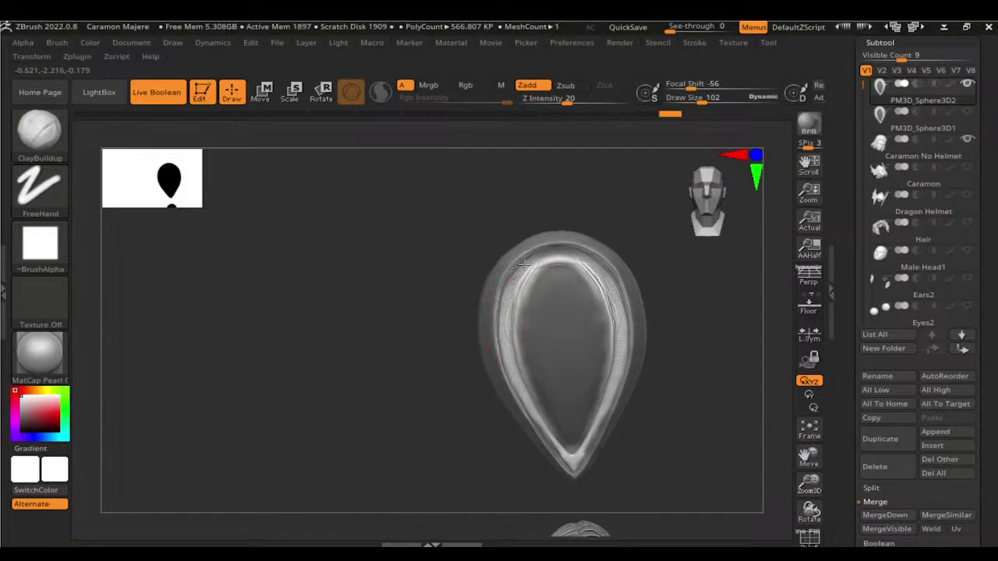
key(shift)
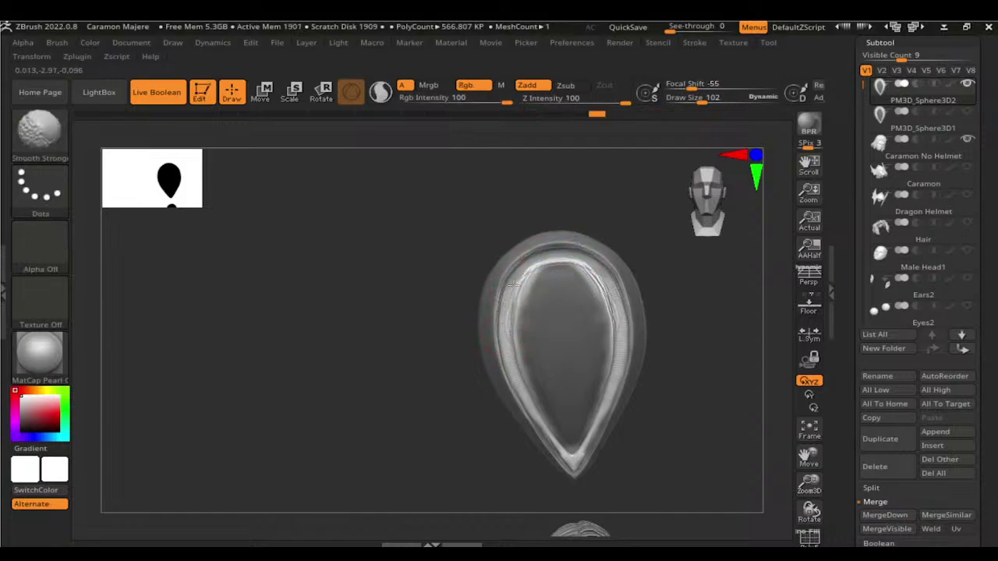
shift+drag(527, 396, 538, 433)
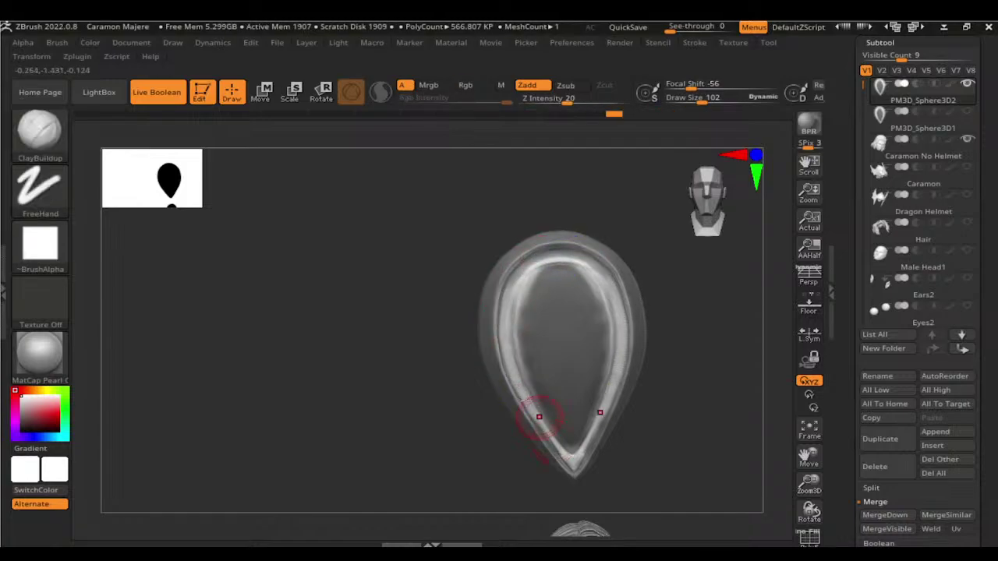
key(shift)
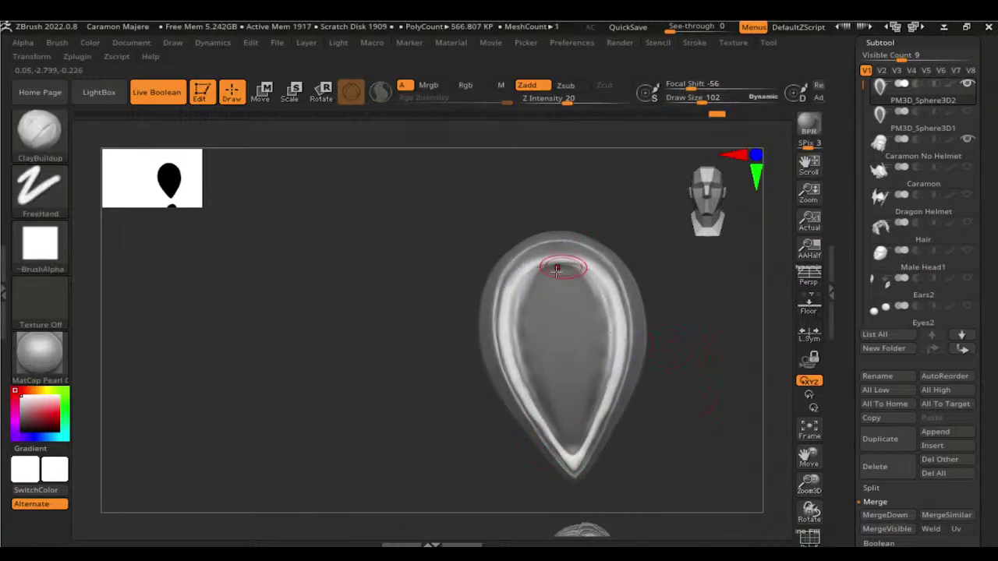
Step: Carve a DamStandard groove toward the tip and smooth the top rim
key(b)
key(s)
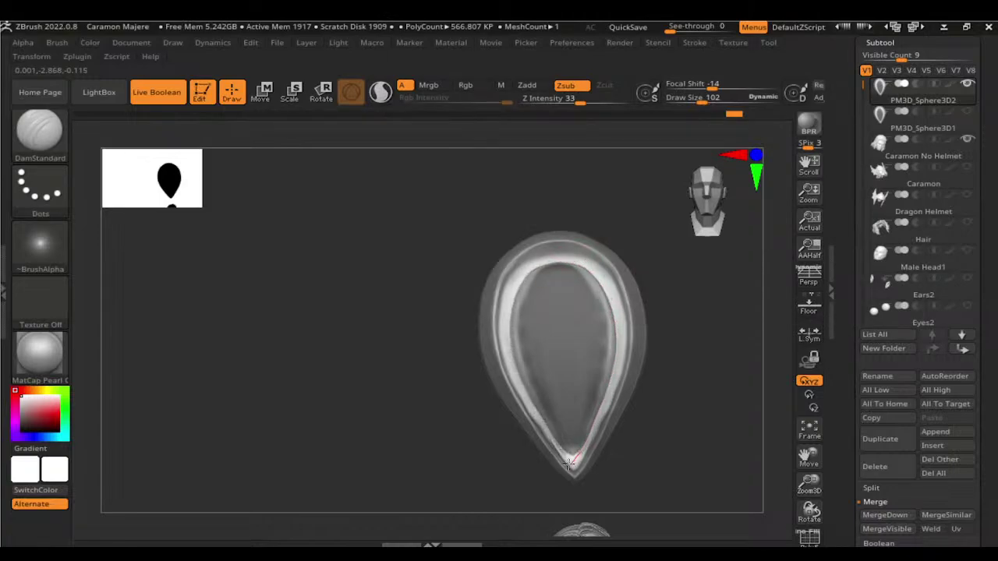
drag(570, 462, 570, 463)
key(shift)
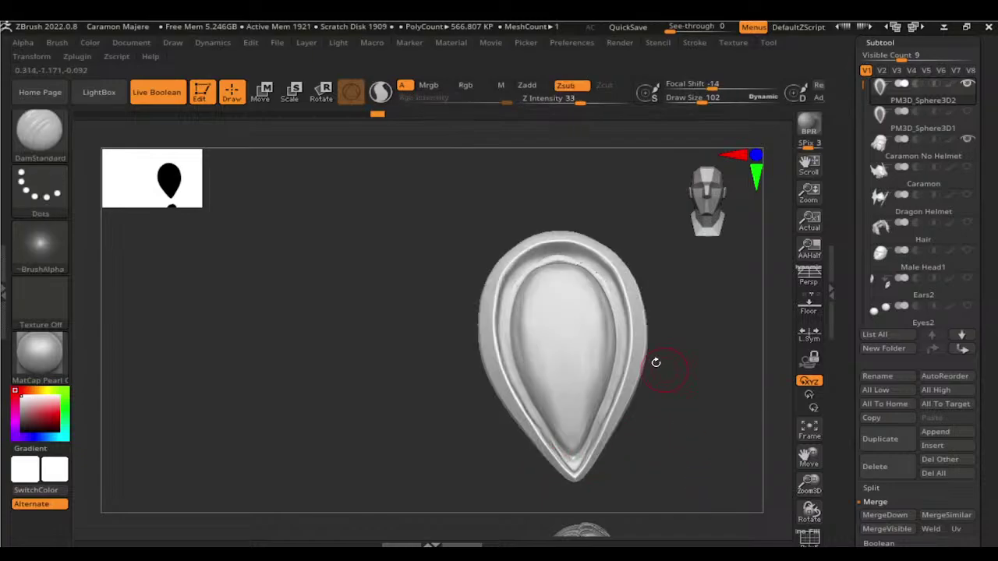
shift+drag(535, 272, 538, 263)
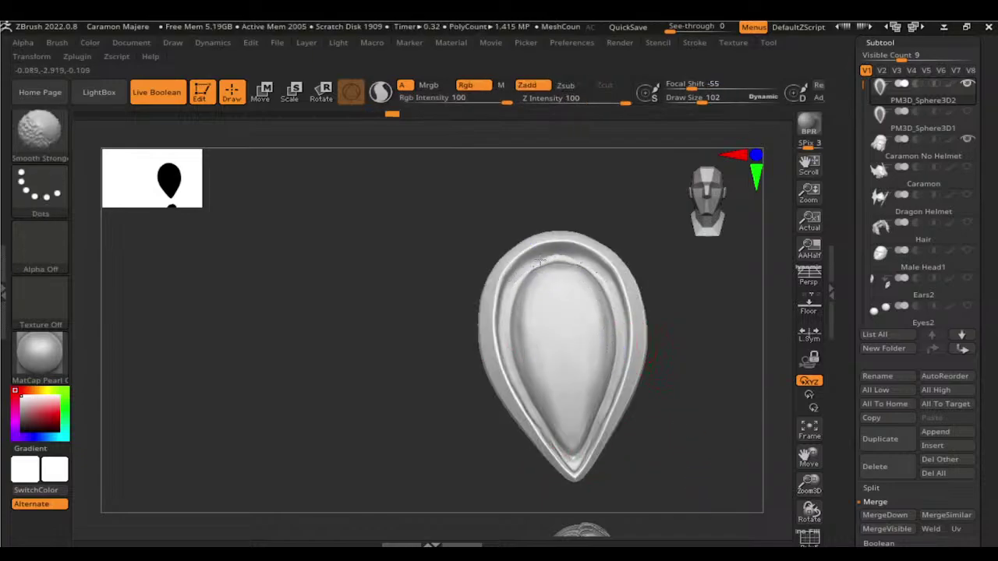
mouse_move(633, 281)
mouse_down()
mouse_move(708, 386)
mouse_move(606, 404)
mouse_up()
Step: Draw raised ClayBuildup filigree strokes along the top and down the sides of the inner rim
key(b)
key(c)
key(b)
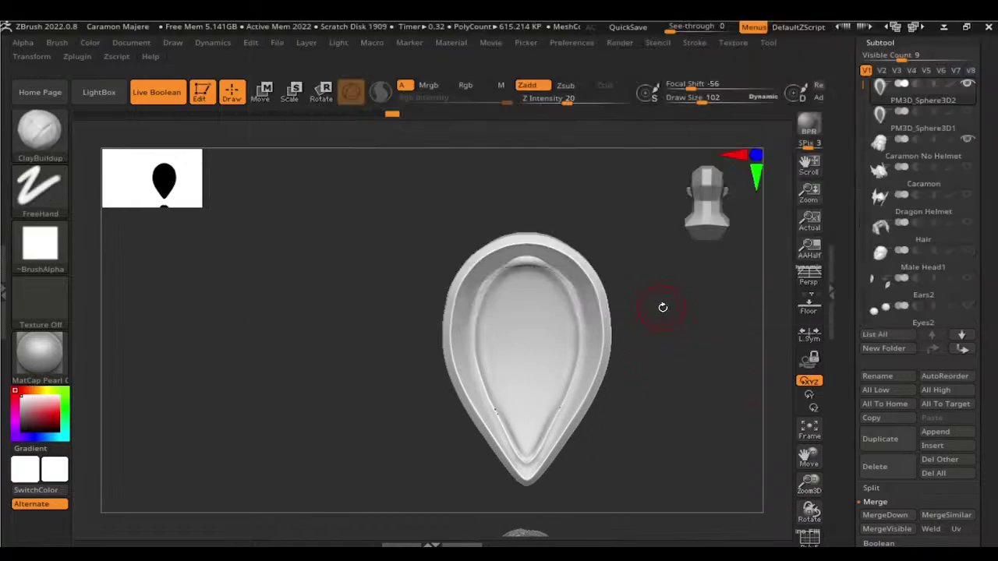
mouse_move(494, 283)
mouse_down()
mouse_move(558, 283)
mouse_move(552, 414)
mouse_move(581, 273)
mouse_move(573, 285)
mouse_up()
key(shift)
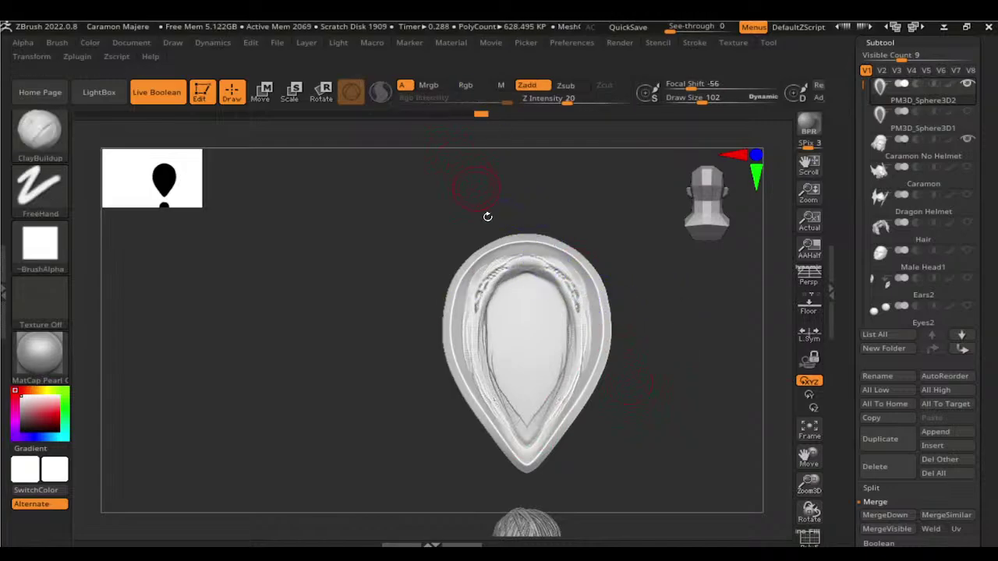
drag(502, 291, 508, 403)
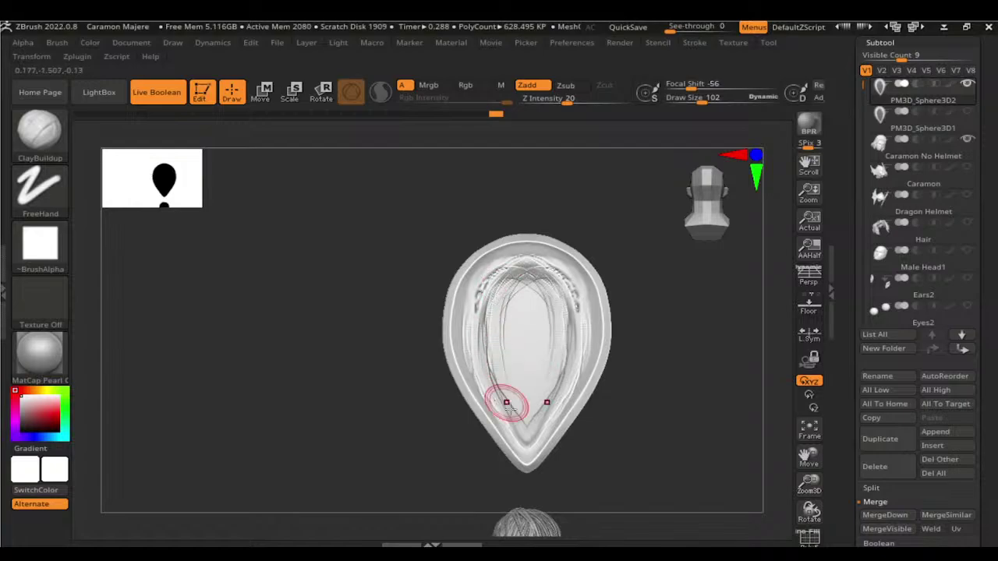
mouse_move(486, 333)
mouse_down()
mouse_move(487, 381)
mouse_move(566, 301)
mouse_up()
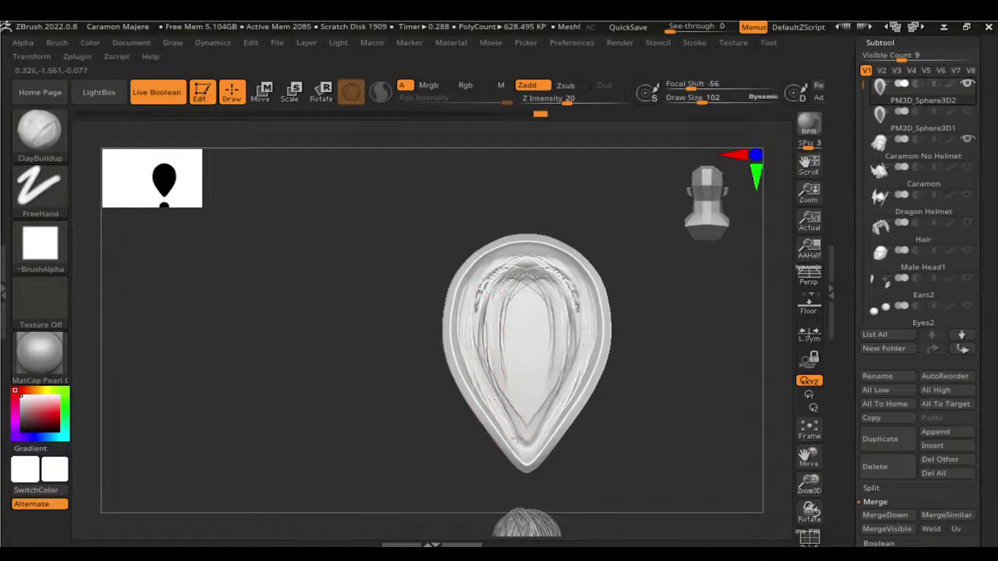
drag(500, 285, 565, 308)
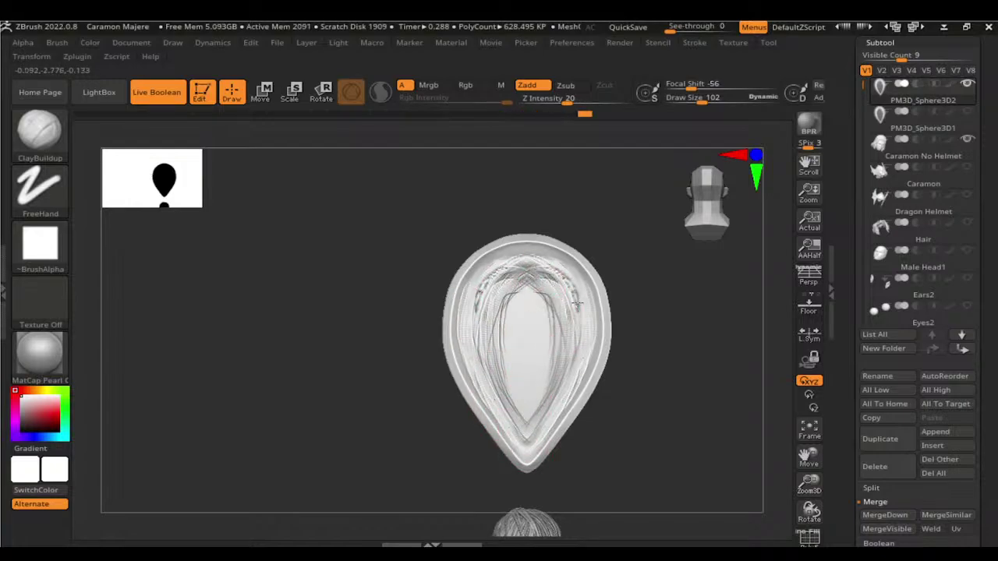
drag(623, 359, 731, 345)
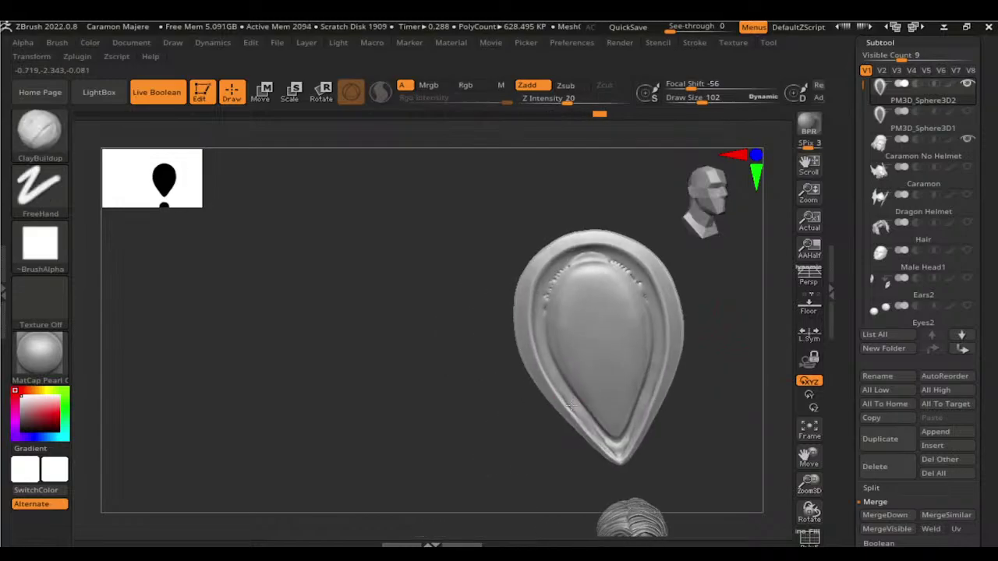
Step: Smooth the rough inner surface of the shell
key(b)
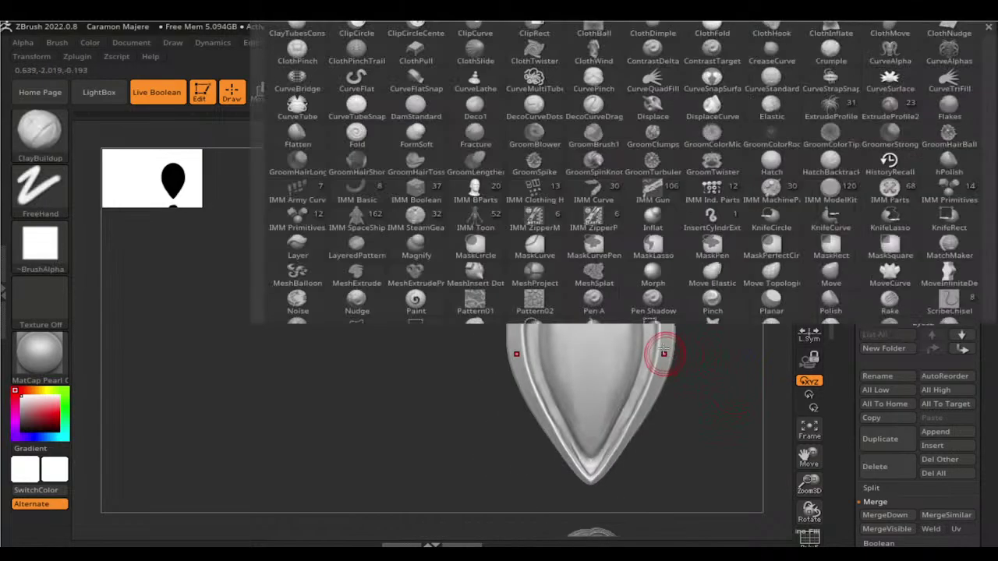
key(d)
key(s)
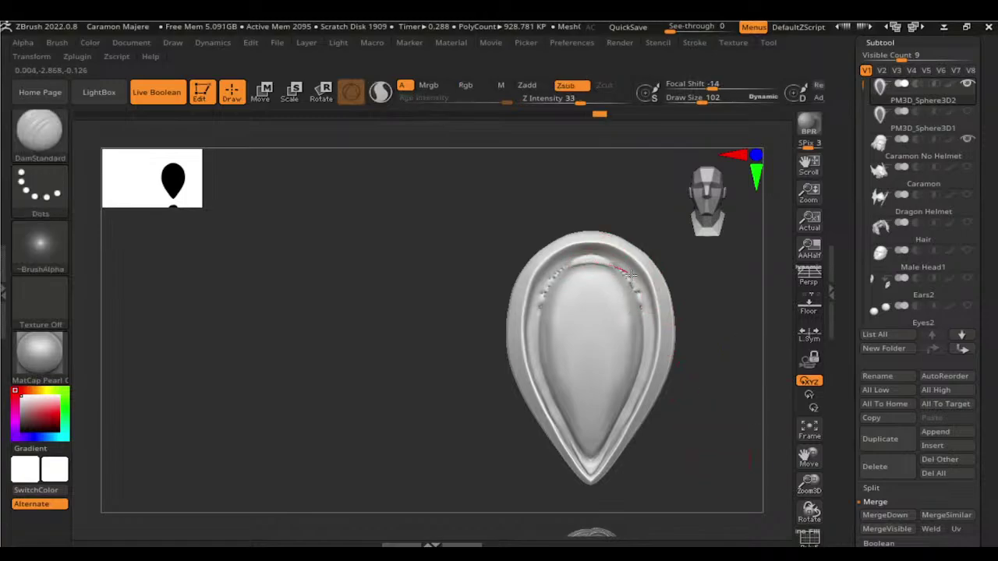
key(shift)
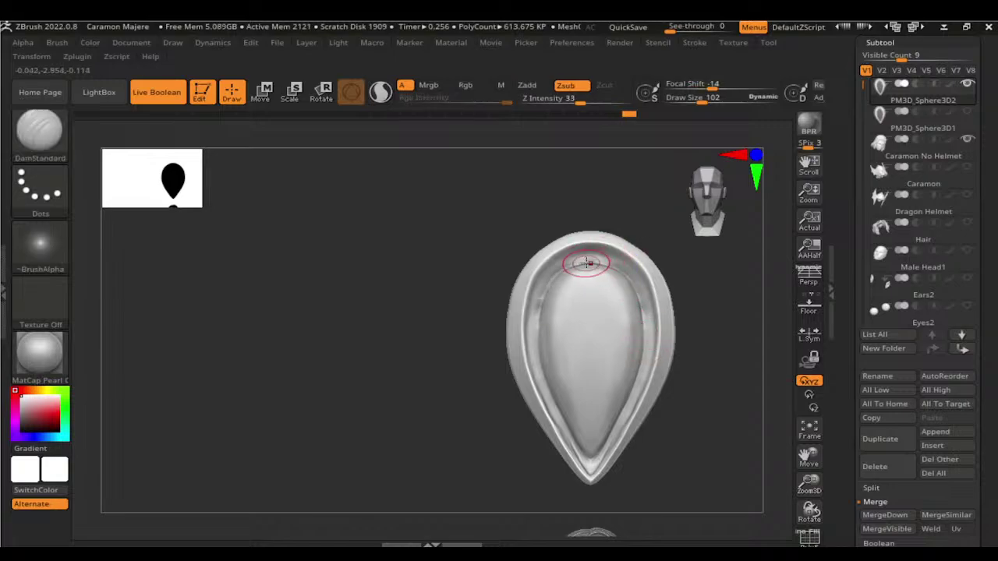
mouse_move(755, 356)
shift+mouse_down()
mouse_move(634, 365)
mouse_move(658, 297)
shift+mouse_up()
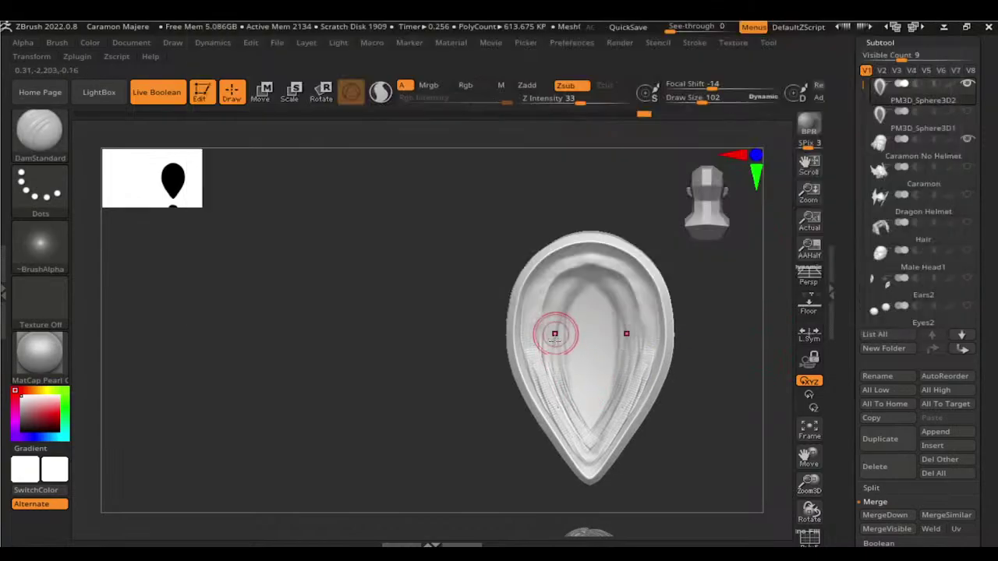
Step: Build up clay on the upper inner rim and smooth the lower interior
key(b)
key(c)
key(b)
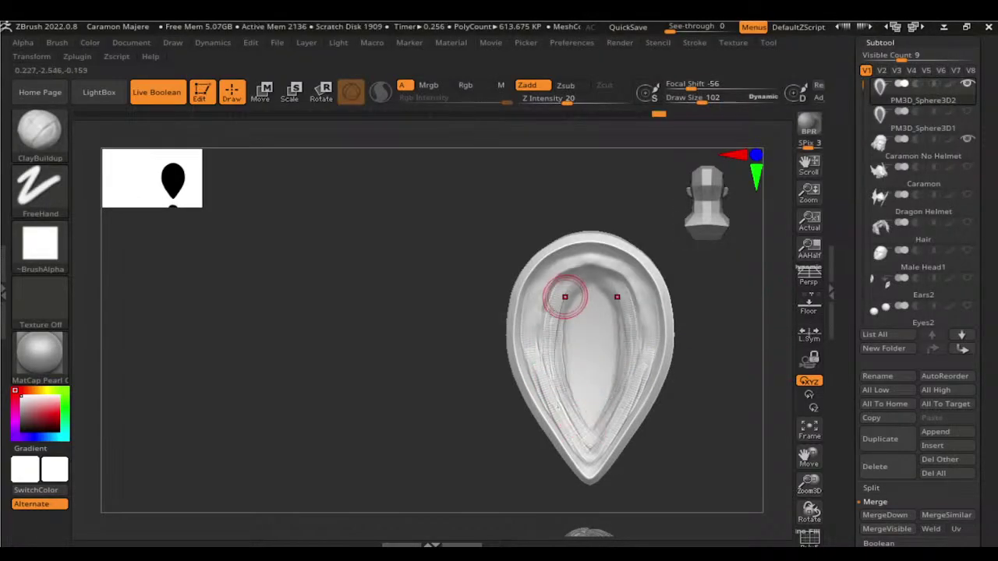
mouse_move(564, 289)
mouse_down()
mouse_move(552, 310)
mouse_move(559, 387)
mouse_up()
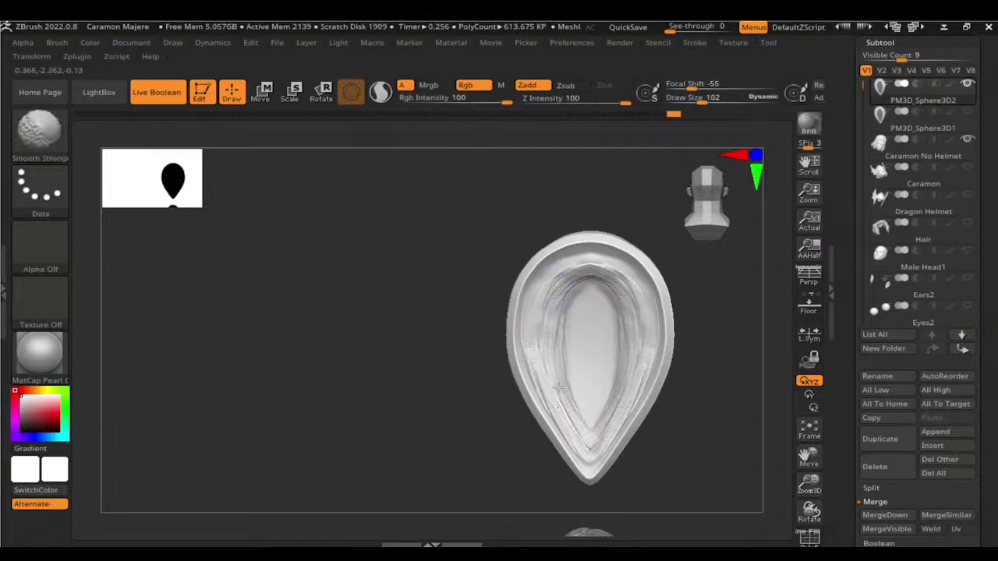
shift+drag(594, 425, 622, 390)
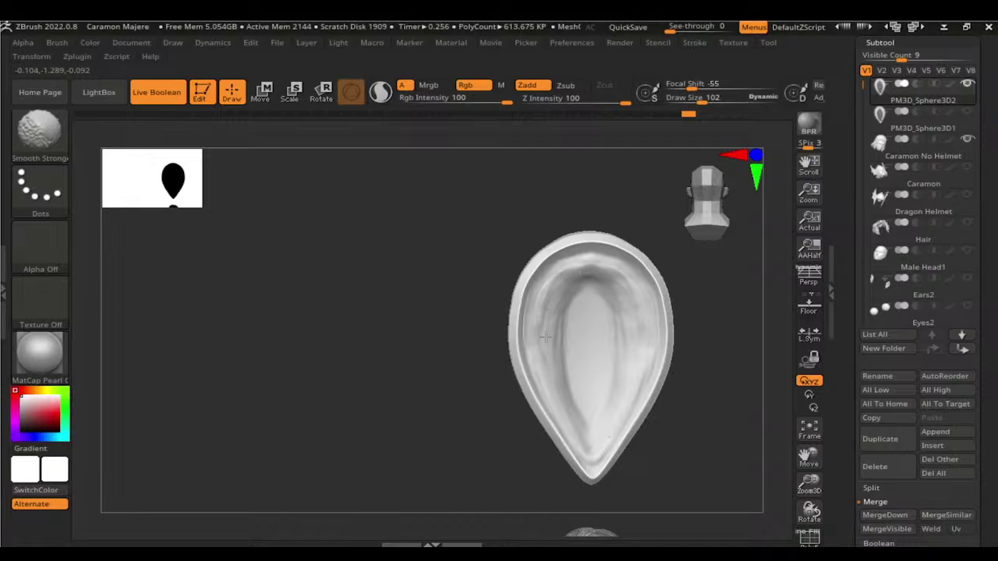
drag(710, 416, 713, 357)
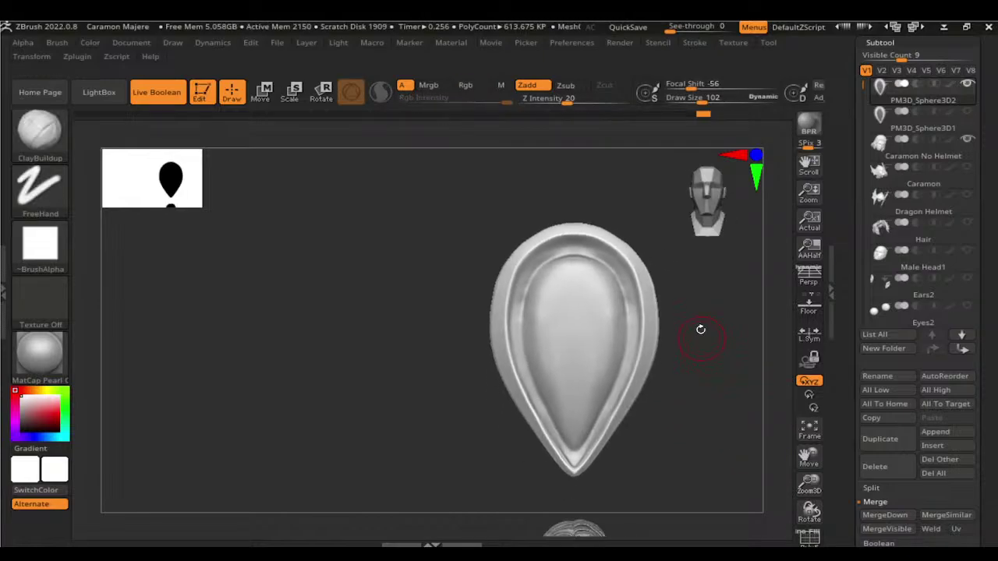
Step: Carve a DamStandard groove along the top rim down to the tip, then inspect from the side
key(b)
key(s)
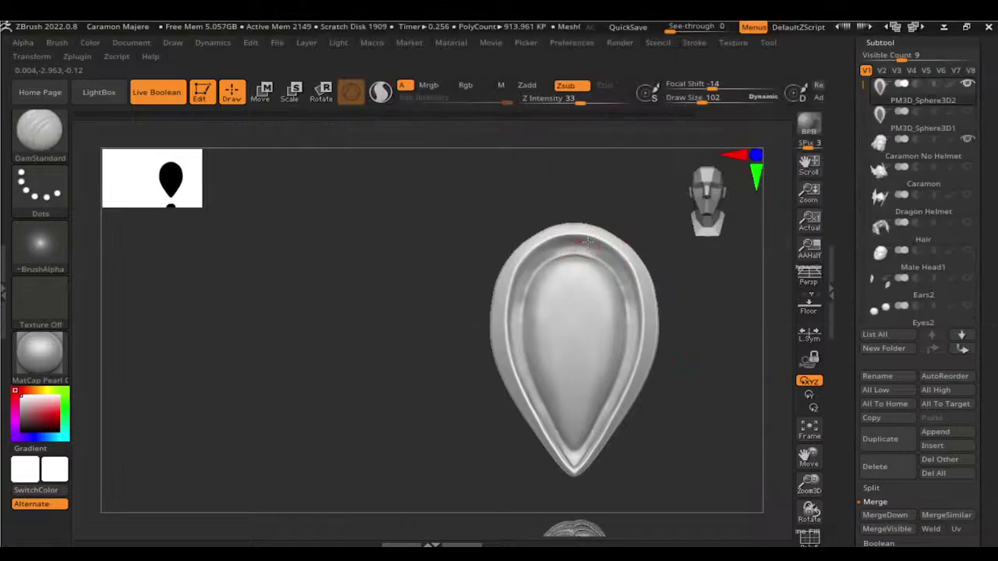
shift+drag(612, 253, 584, 239)
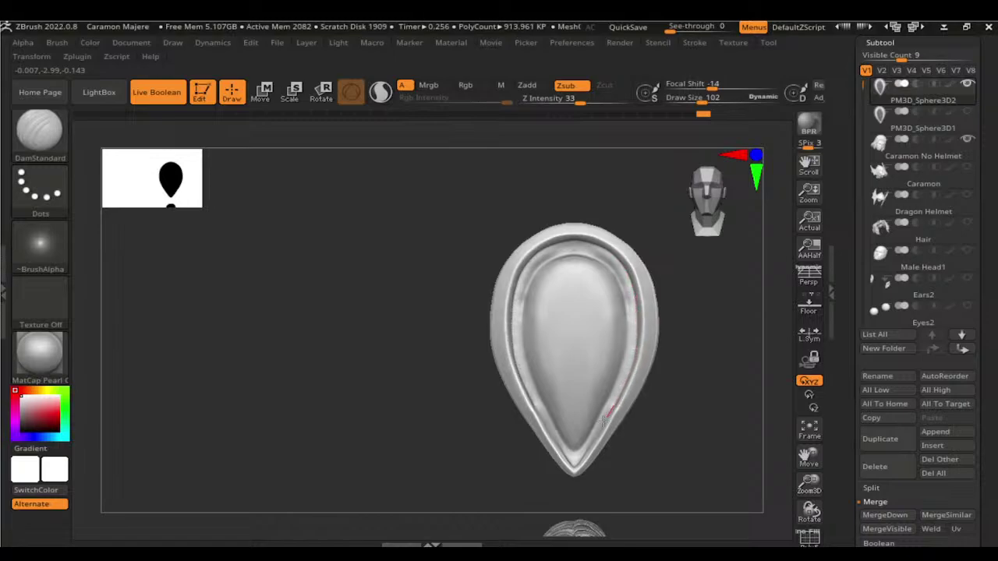
drag(570, 474, 572, 471)
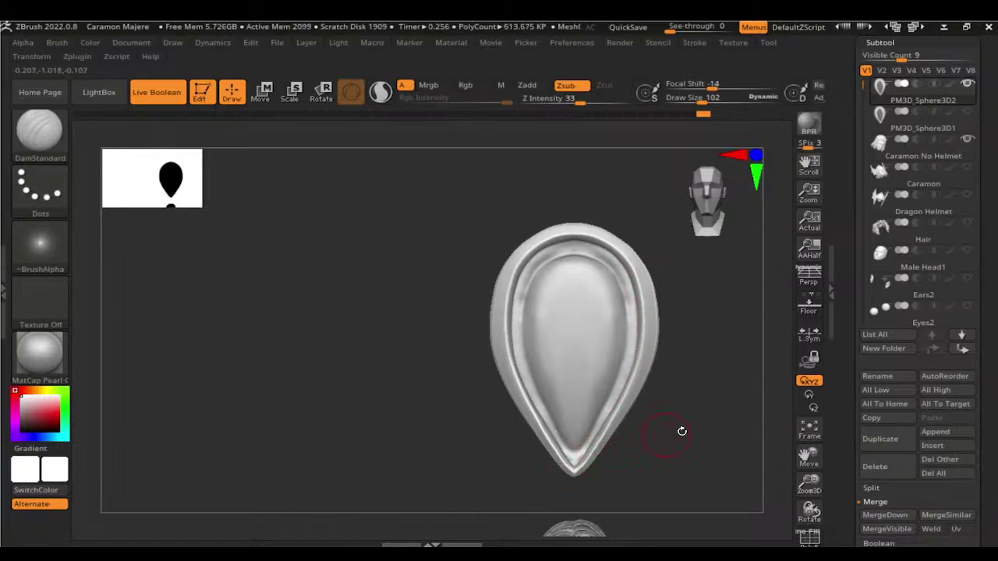
drag(679, 430, 690, 434)
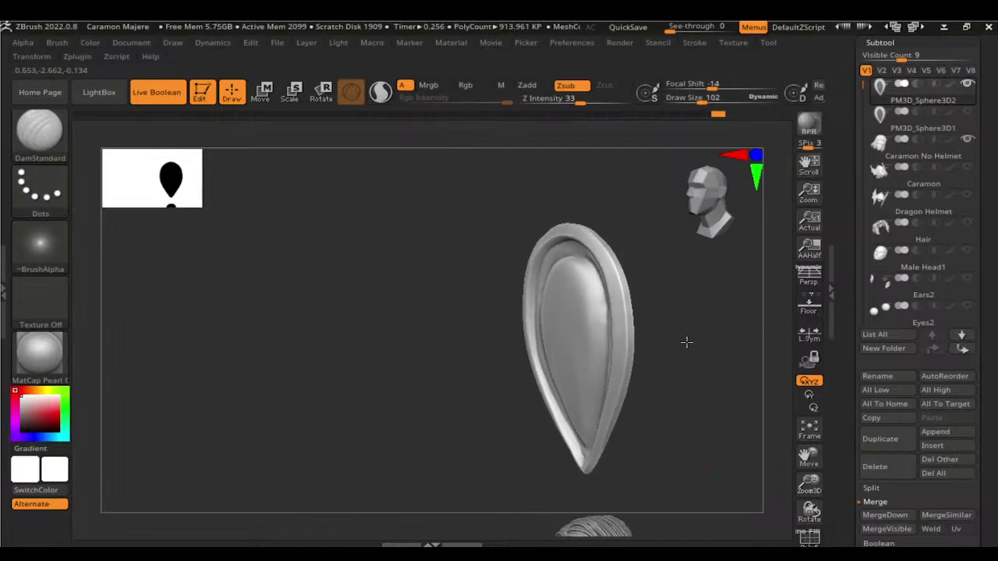
mouse_move(707, 300)
mouse_down()
mouse_move(713, 336)
mouse_move(629, 312)
mouse_move(622, 408)
mouse_up()
key(shift)
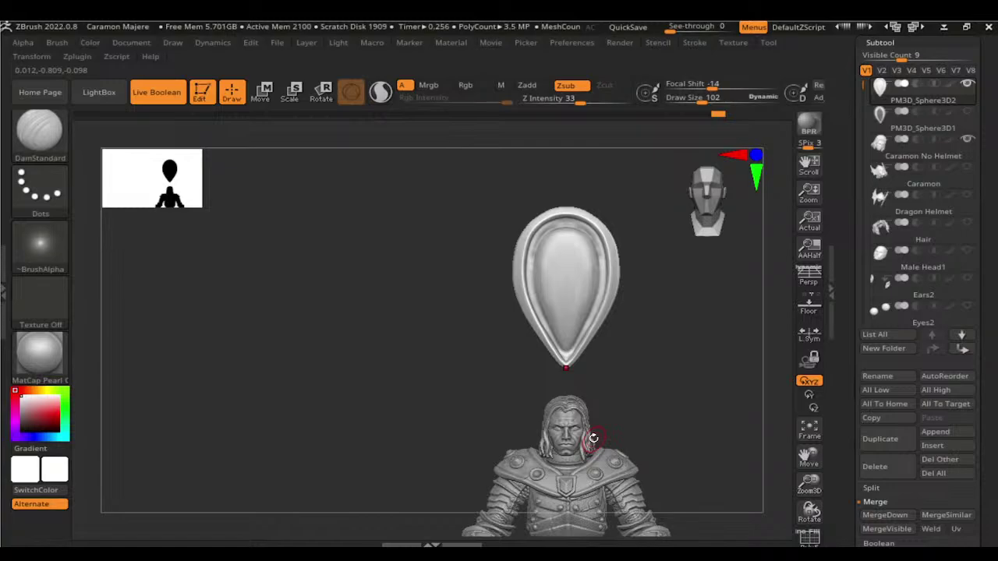
mouse_move(39, 413)
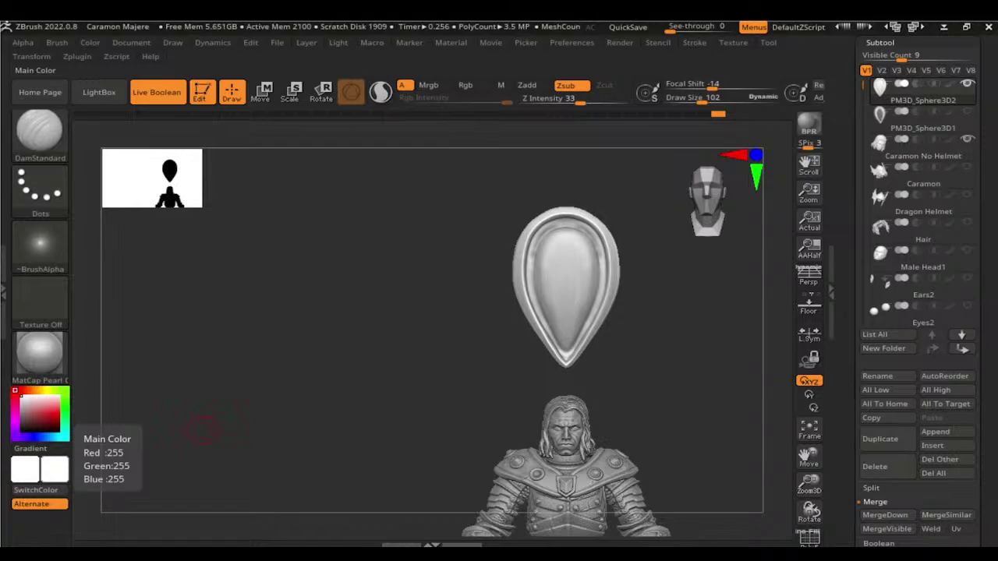
Step: Browse the plugin list and open the XMD ToolBox plugin section
click(78, 56)
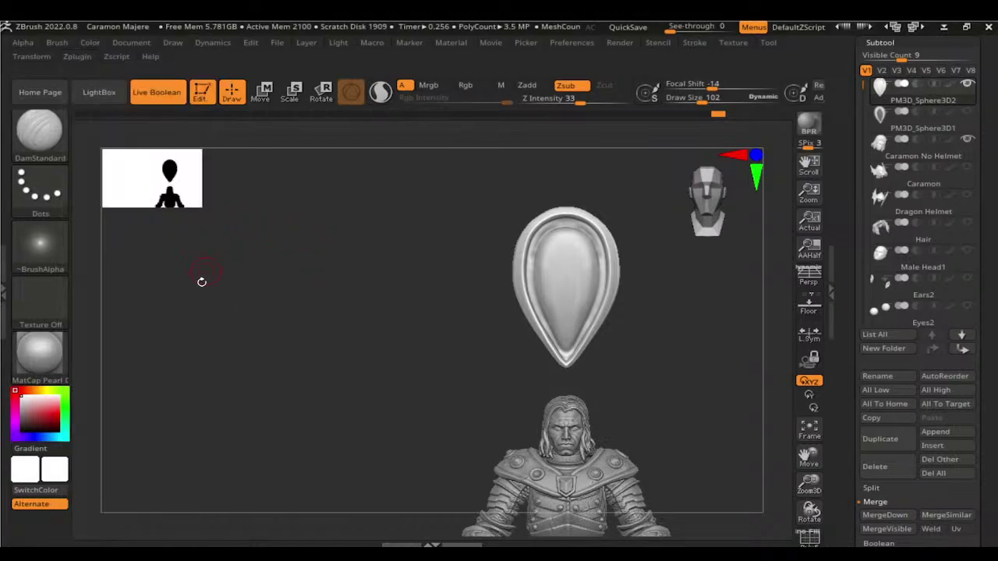
click(76, 56)
scroll(210, 360, down, 5)
scroll(209, 359, down, 5)
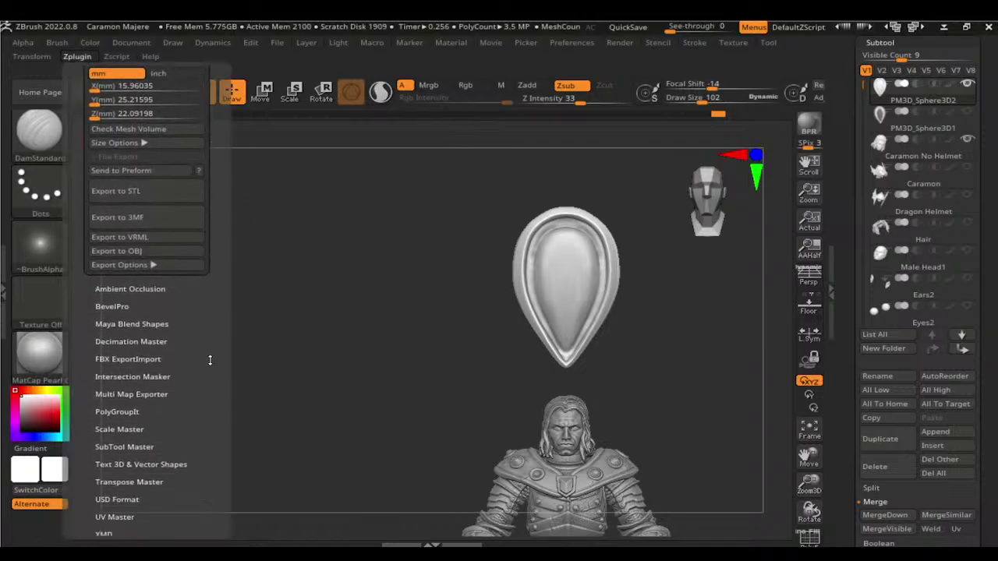
click(127, 449)
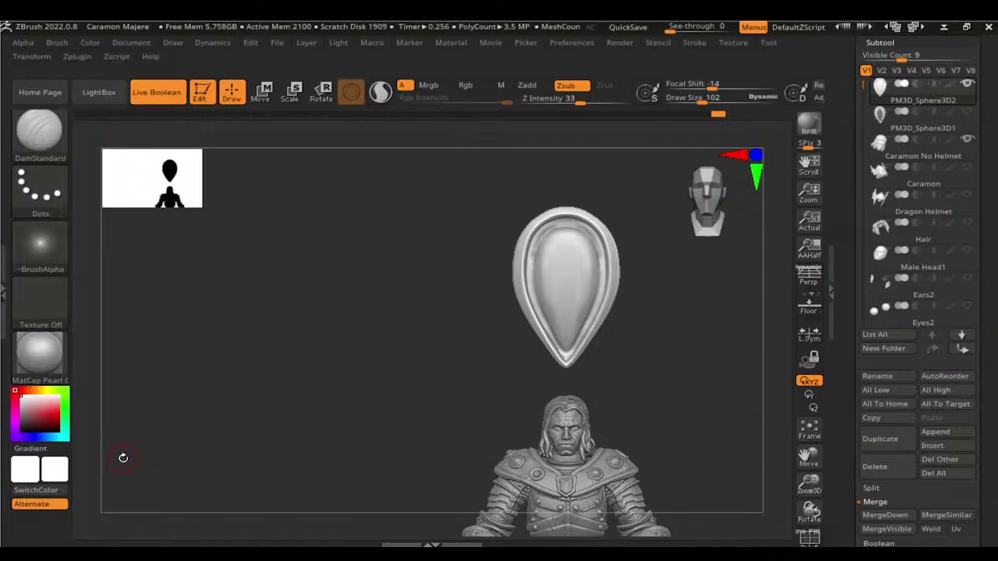
click(77, 56)
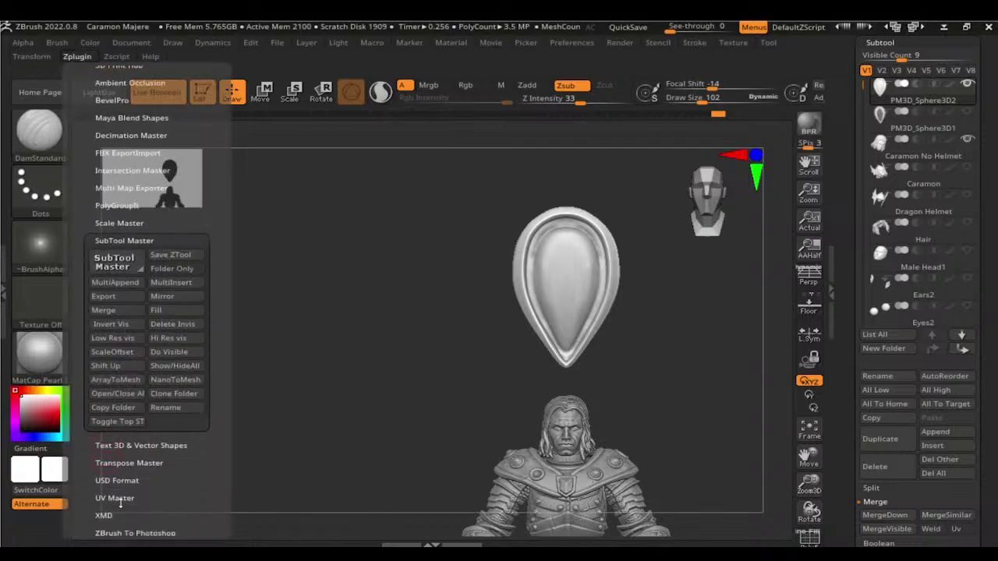
click(118, 511)
click(77, 57)
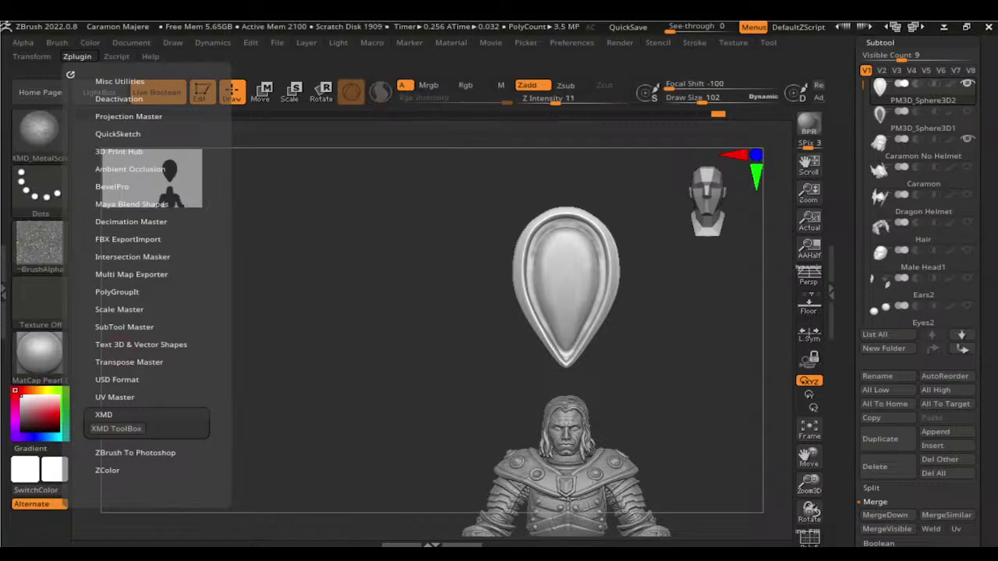
Step: Stamp metal-scratch texture at brush size 210, then carve a scratch across the shield's right edge
key(bracketright)
key(bracketright)
key(bracketright)
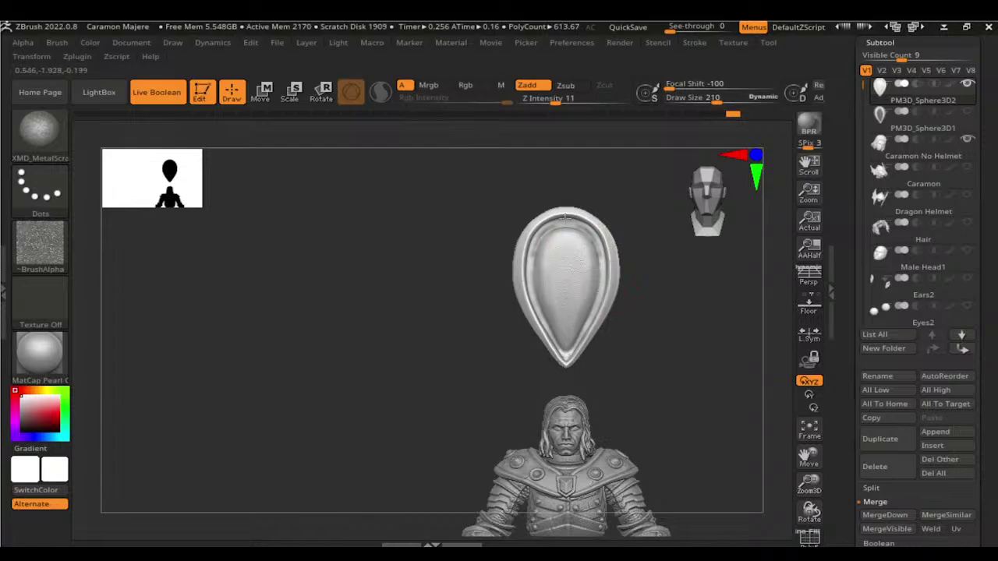
drag(573, 222, 521, 265)
drag(566, 363, 601, 272)
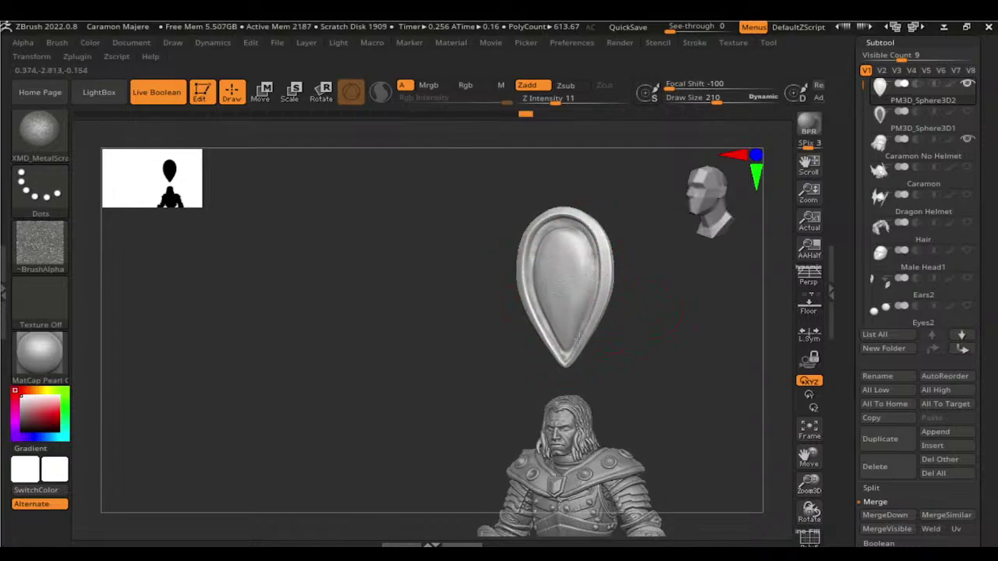
drag(635, 322, 553, 359)
drag(664, 326, 608, 286)
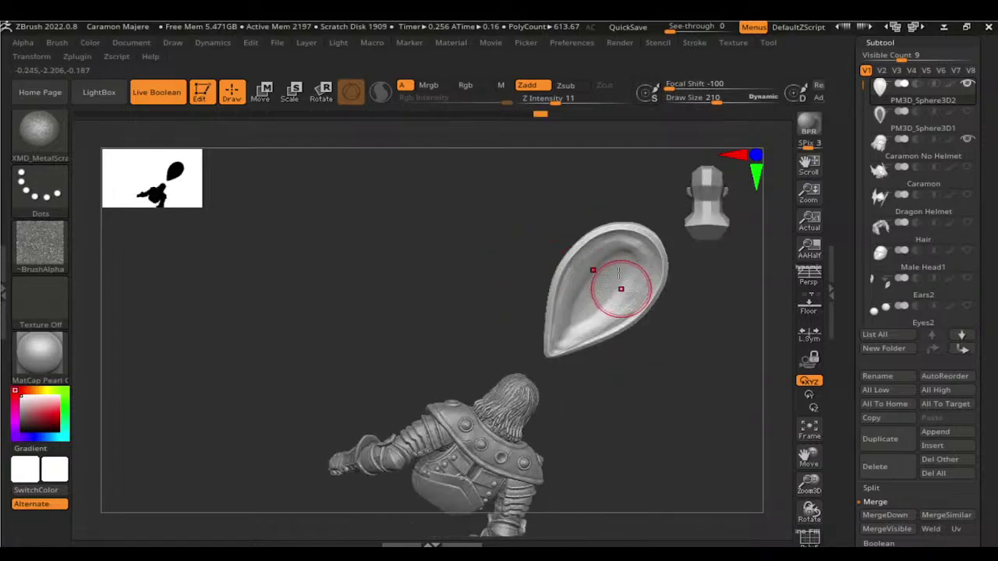
mouse_move(538, 367)
shift+mouse_down()
mouse_move(589, 377)
mouse_move(671, 356)
shift+mouse_up()
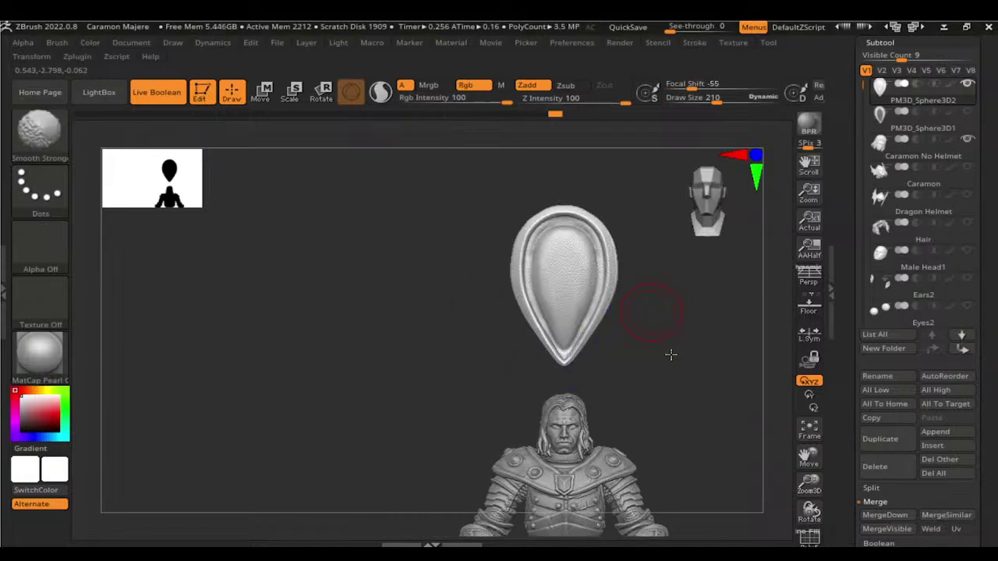
mouse_move(717, 401)
alt+mouse_down()
mouse_move(686, 436)
mouse_move(690, 398)
alt+mouse_up()
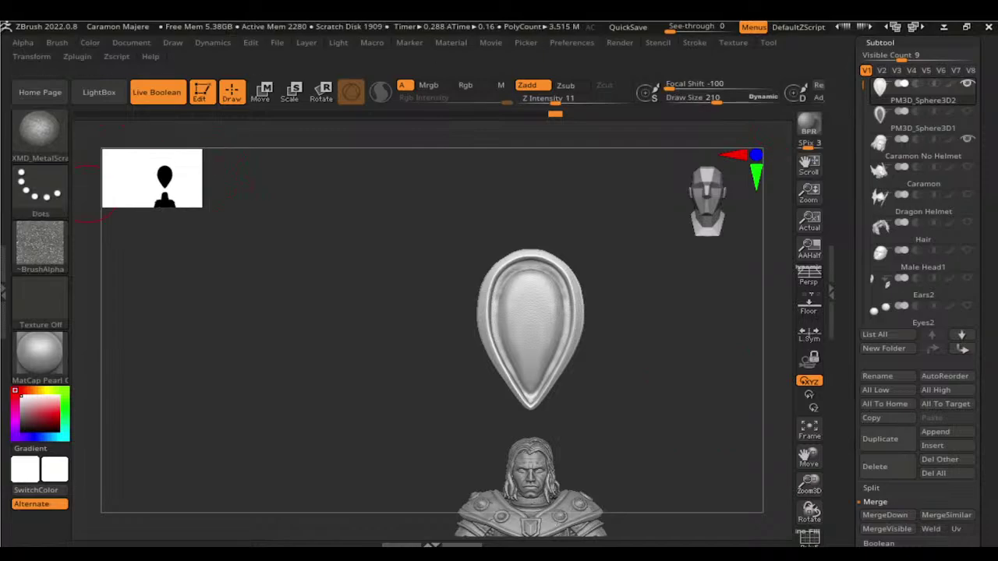
key(1)
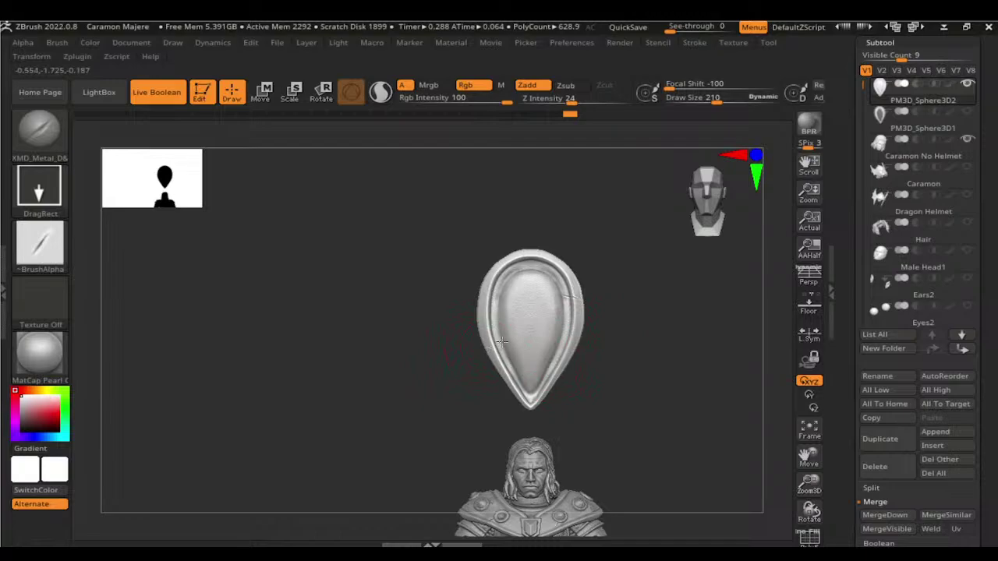
drag(502, 340, 582, 304)
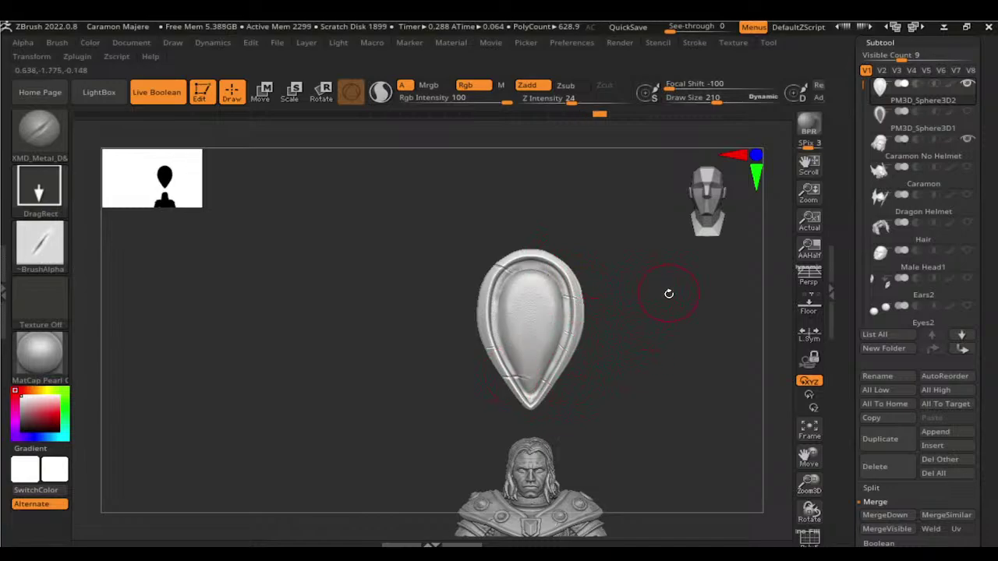
Step: With the Move brush at size 382, round and widen the top and refine the lower half
key(b)
key(m)
key(v)
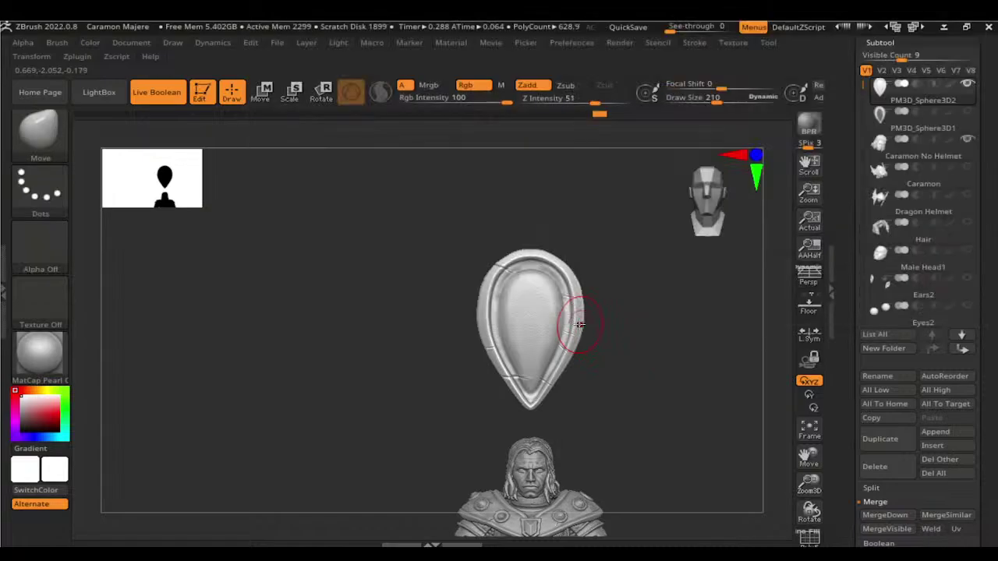
key(bracketright)
key(bracketright)
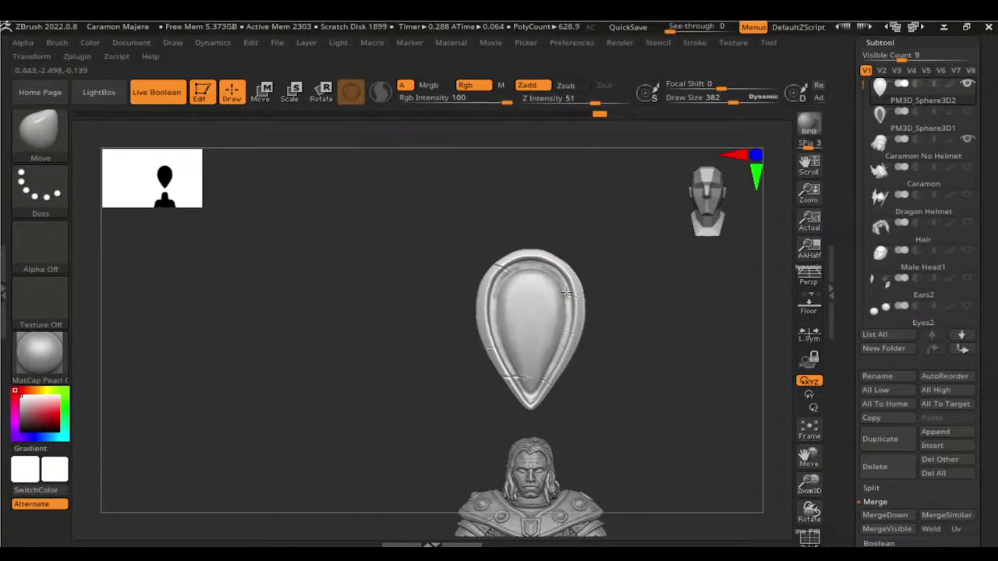
drag(565, 290, 561, 254)
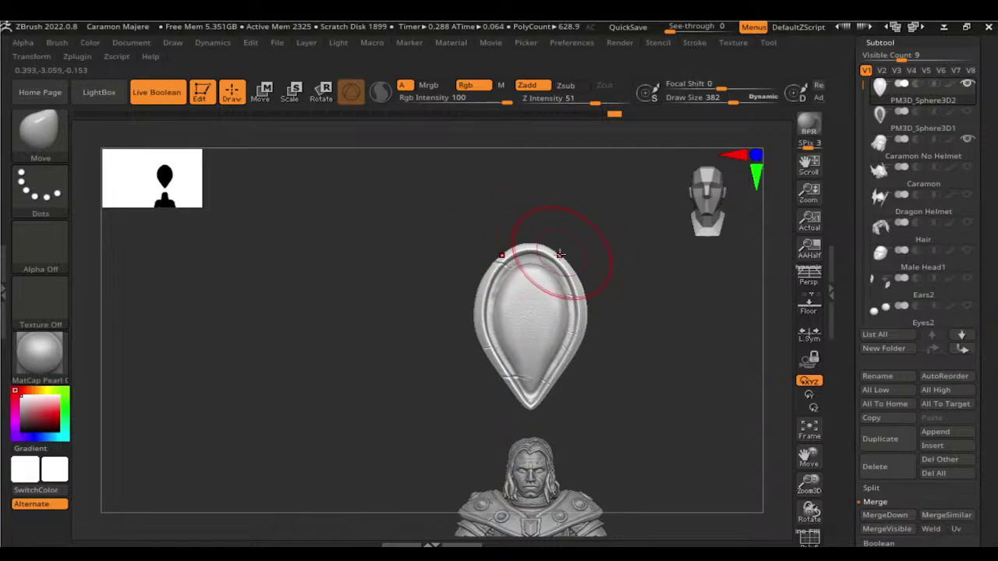
mouse_move(546, 346)
mouse_down()
mouse_move(542, 402)
mouse_move(555, 360)
mouse_up()
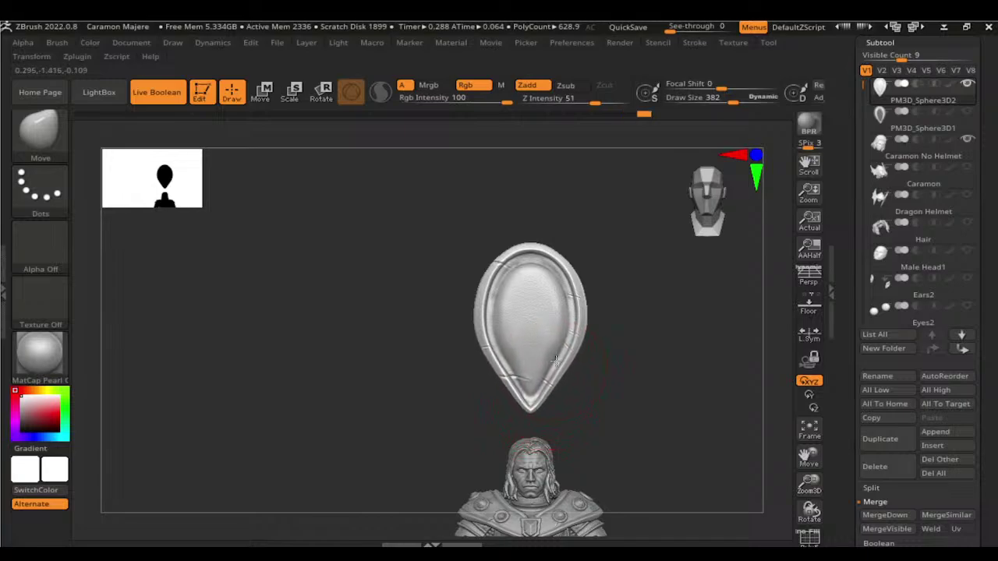
drag(556, 361, 577, 343)
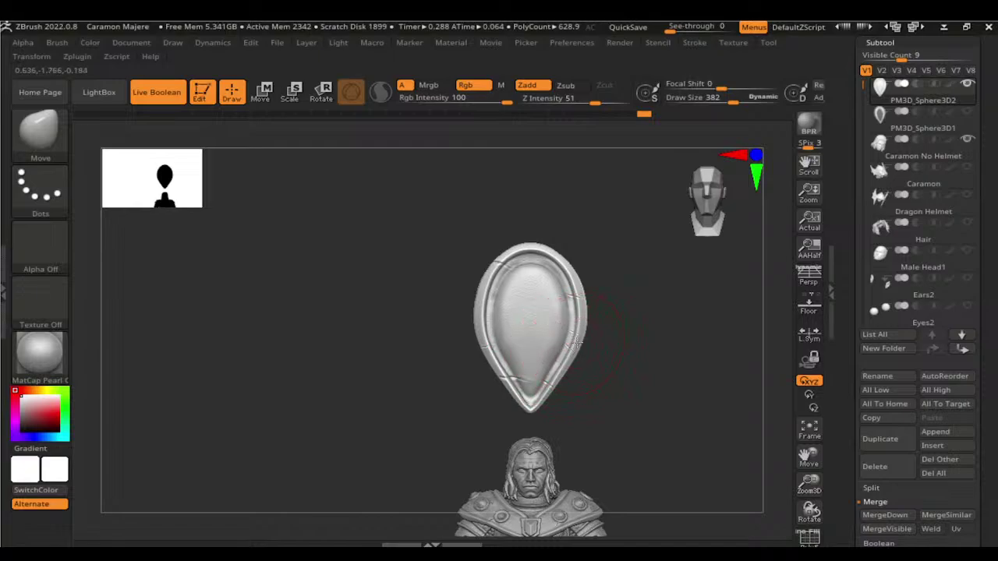
mouse_move(648, 377)
mouse_down()
mouse_move(520, 384)
mouse_move(698, 392)
mouse_move(619, 403)
mouse_move(685, 389)
mouse_up()
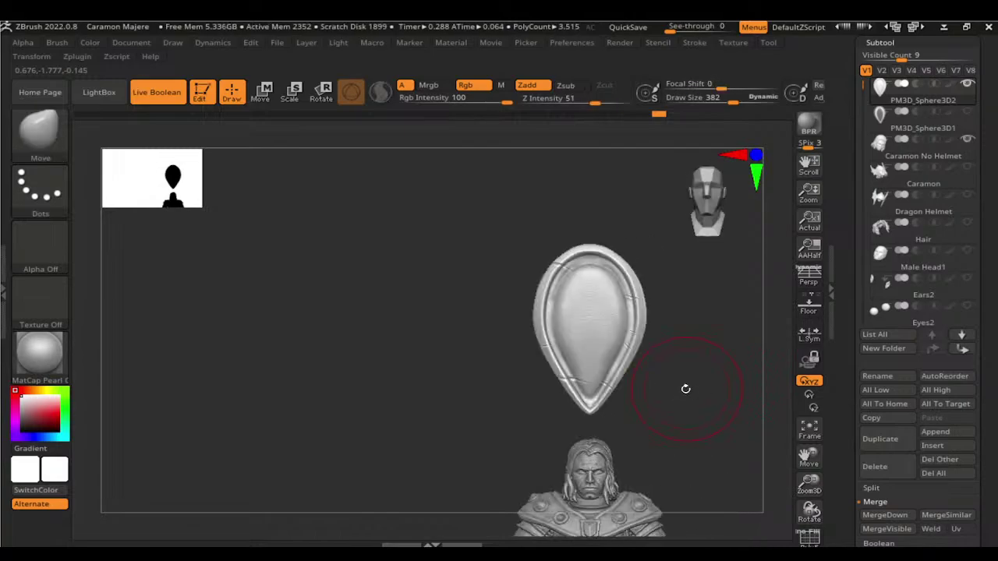
Step: Pick the RS ornament insert-mesh brush from the brush picker
key(b)
key(c)
key(b)
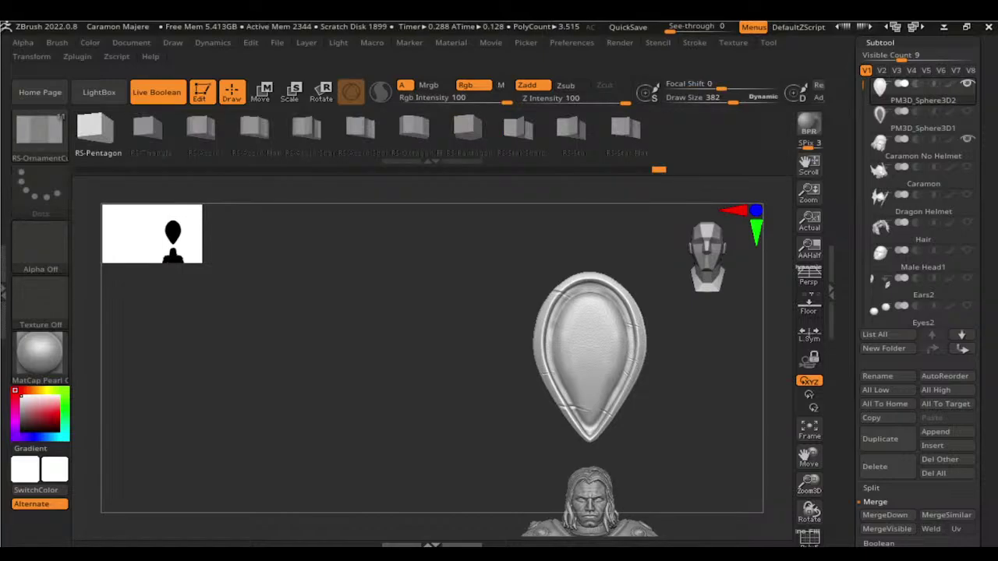
Step: Choose the RS-Acorn ornament piece and shrink the brush to size 46
key(Right)
key(Right)
key(Right)
key(Right)
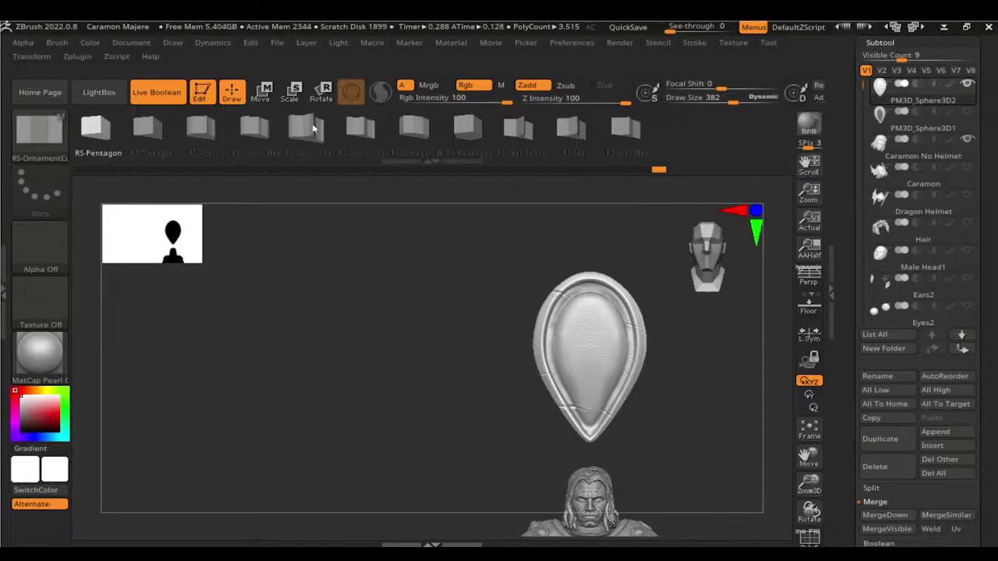
mouse_move(562, 319)
mouse_down()
mouse_move(598, 328)
mouse_move(603, 310)
mouse_up()
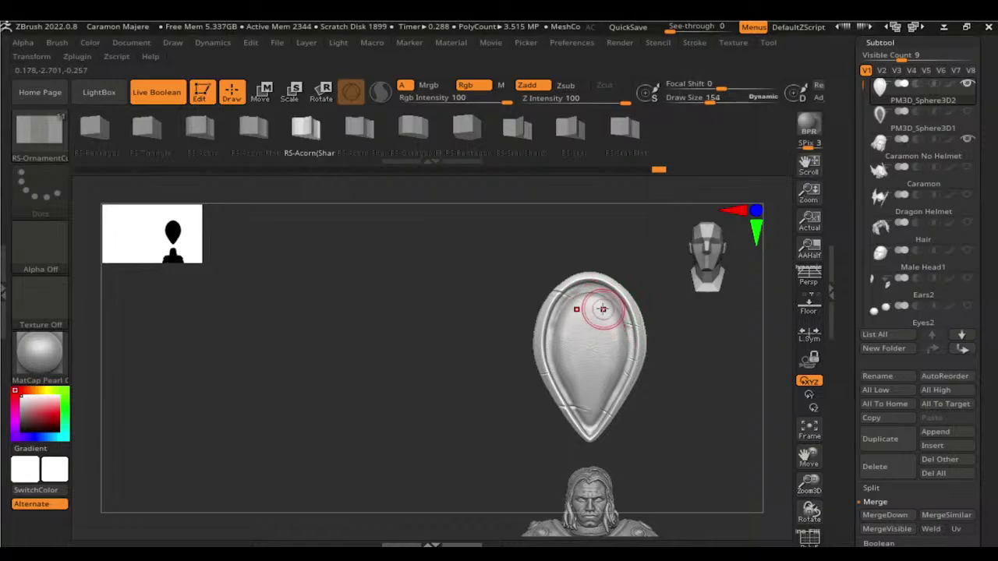
key(bracketleft)
key(bracketleft)
key(bracketleft)
Step: Set Brush > Depth > Imbed to 1 so inserts sit almost flush
click(77, 56)
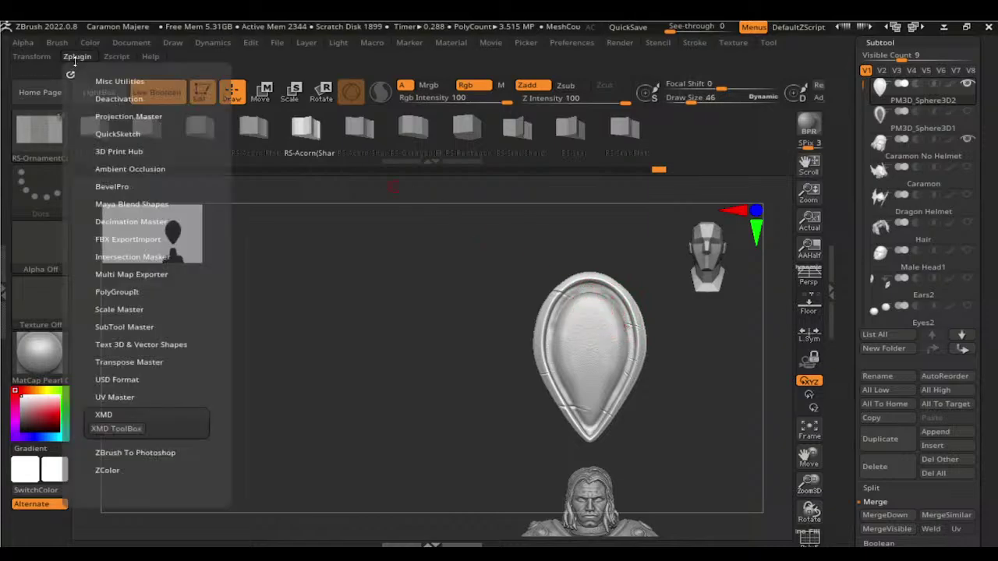
scroll(201, 341, down, 5)
scroll(201, 342, down, 1)
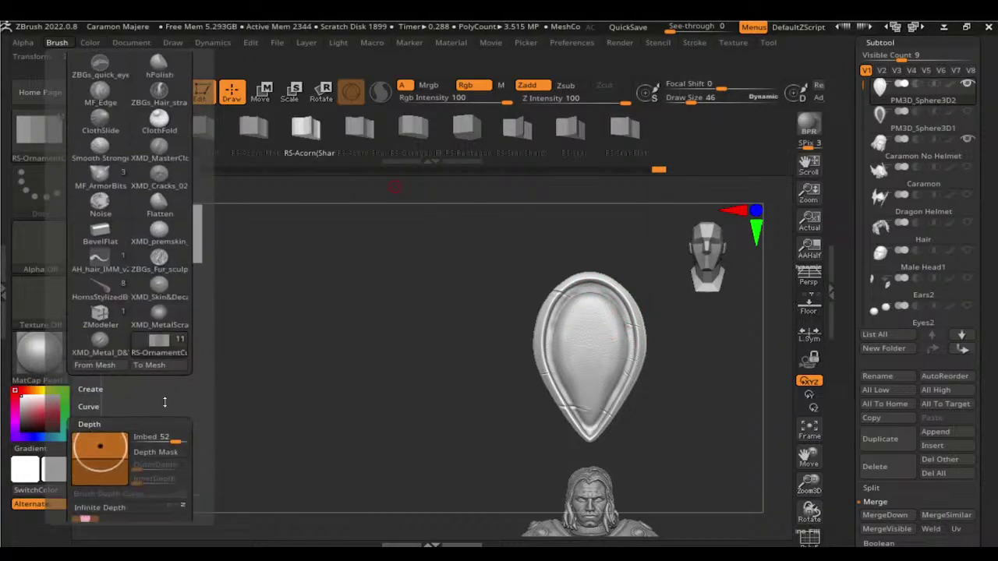
scroll(201, 341, down, 2)
click(100, 426)
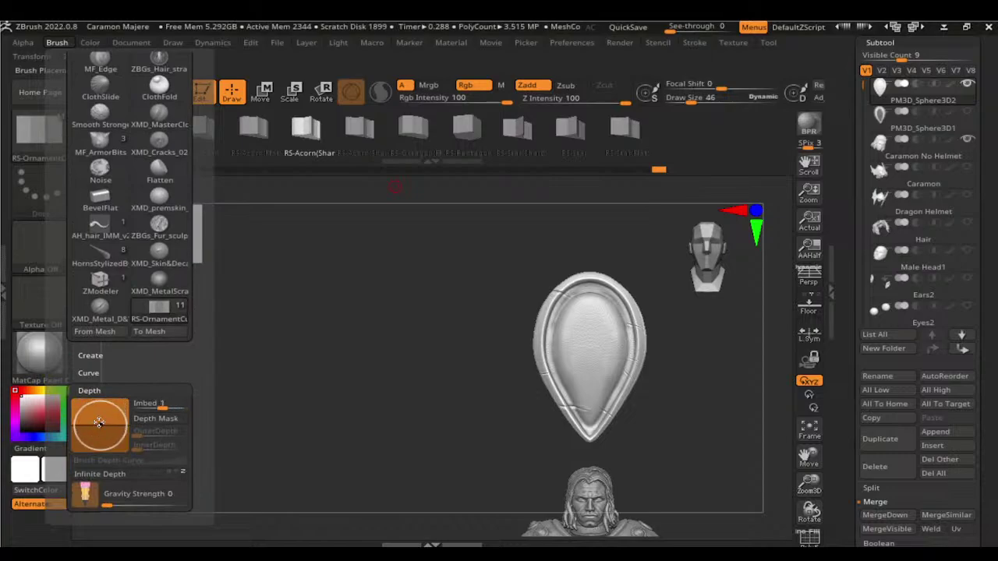
Step: Zoom onto the upper rim and draw a curve stroke along it
key(bracketleft)
mouse_move(591, 395)
ctrl+right_down()
mouse_move(726, 388)
mouse_move(597, 351)
ctrl+right_up()
mouse_move(507, 313)
mouse_down()
mouse_move(521, 306)
mouse_move(535, 249)
mouse_up()
key(bracketleft)
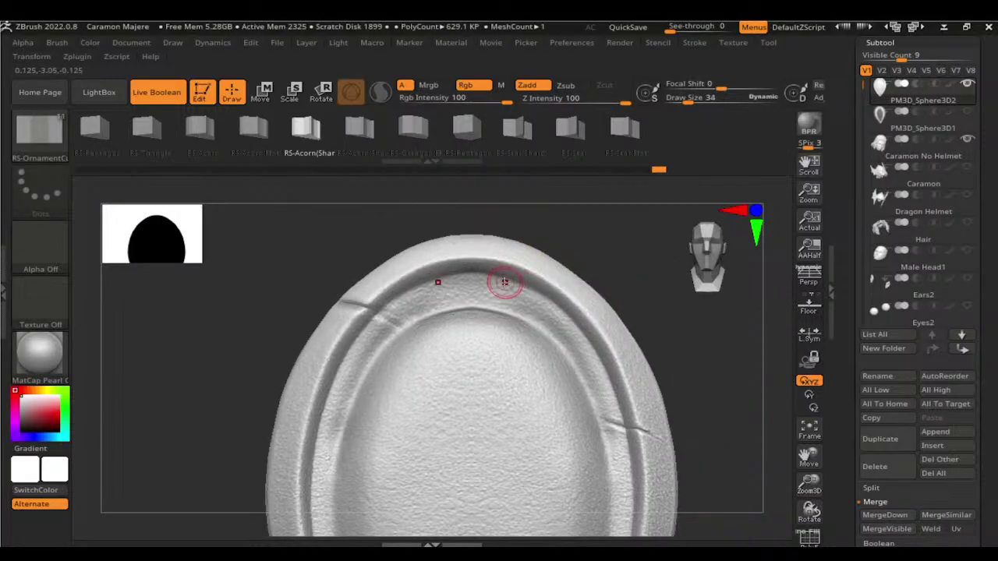
Step: Try inserting mirrored horn ornaments along the rim curve at size 10, then undo them
mouse_move(504, 283)
mouse_down()
mouse_move(505, 300)
mouse_move(499, 281)
mouse_up()
key(bracketleft)
key(bracketleft)
key(bracketleft)
mouse_move(616, 330)
mouse_down()
mouse_move(700, 353)
mouse_move(671, 356)
mouse_up()
key(ctrl)
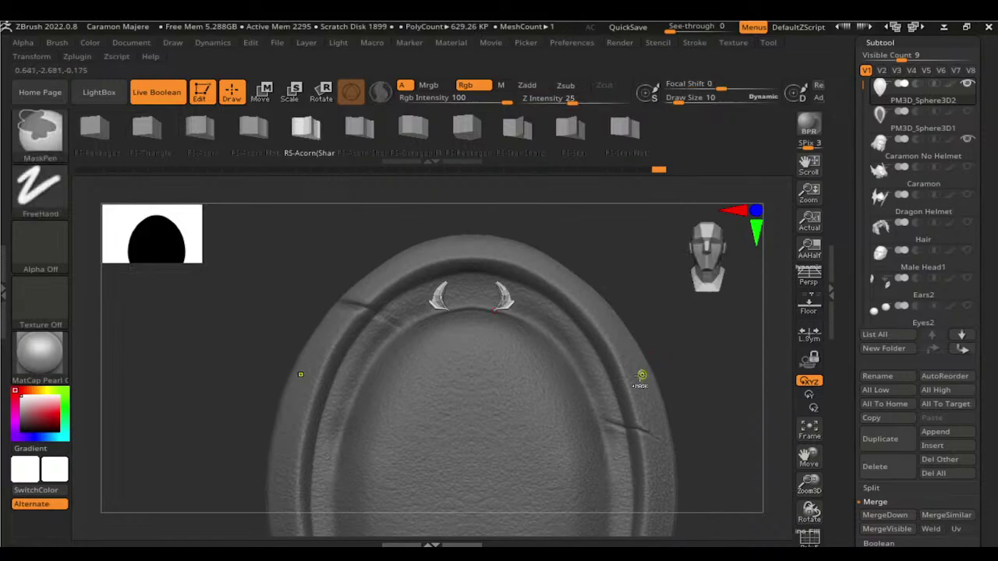
key(ctrl+z)
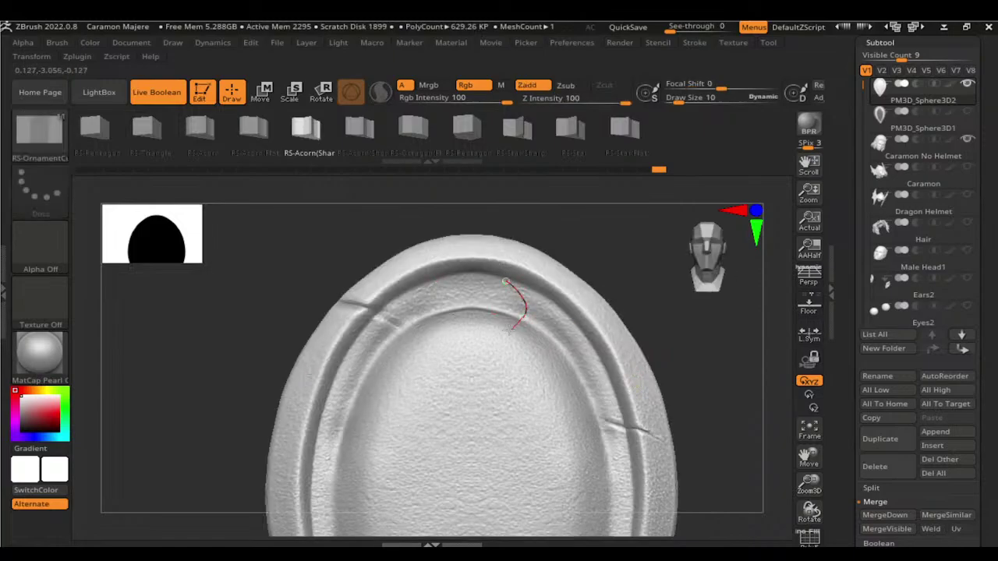
key(ctrl+z)
key(ctrl+z)
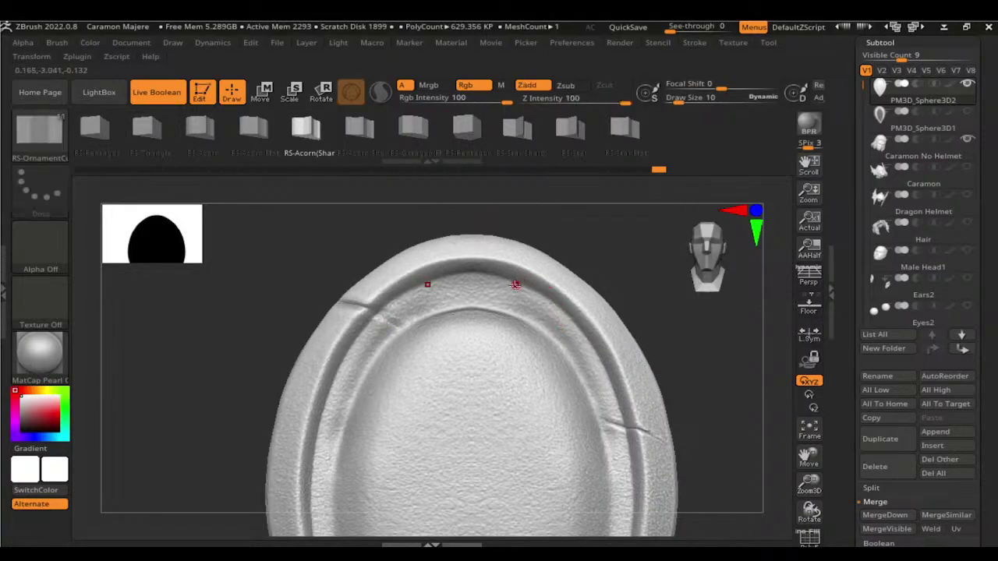
Step: Redraw the rim curve as two horn ornaments and split the masked ornaments into separate subtools
drag(508, 265, 535, 263)
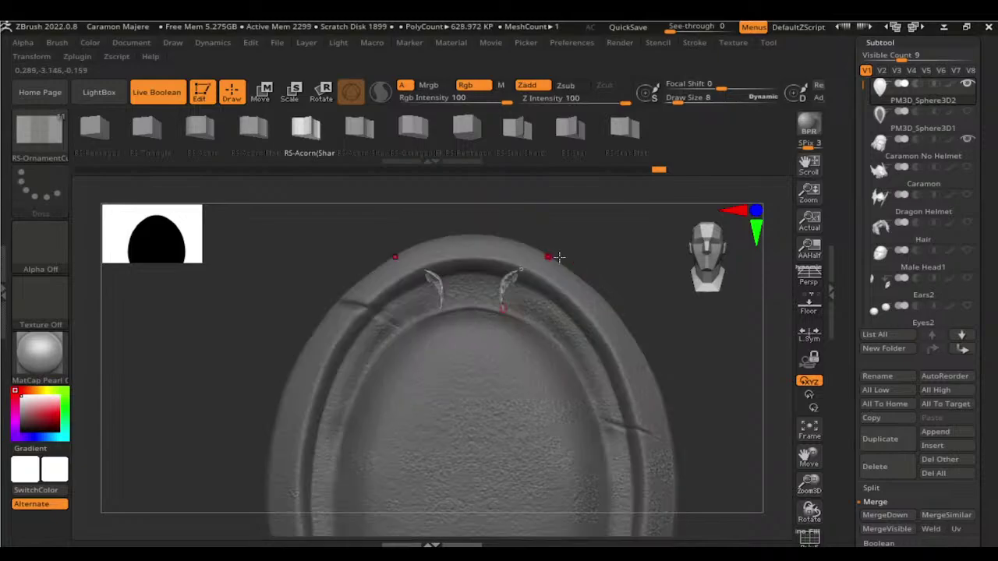
key(ctrl+z)
drag(503, 314, 507, 277)
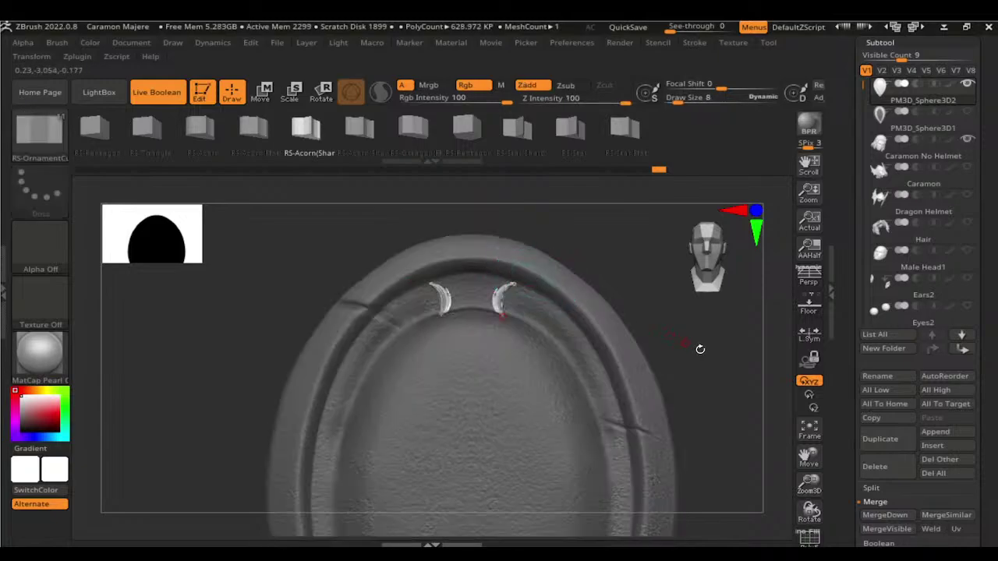
drag(699, 347, 728, 372)
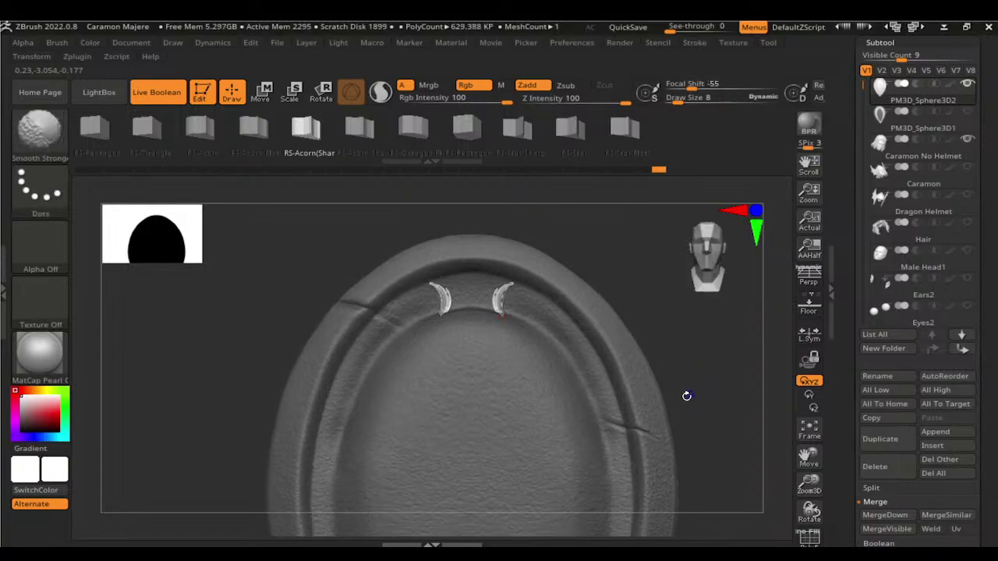
key(f)
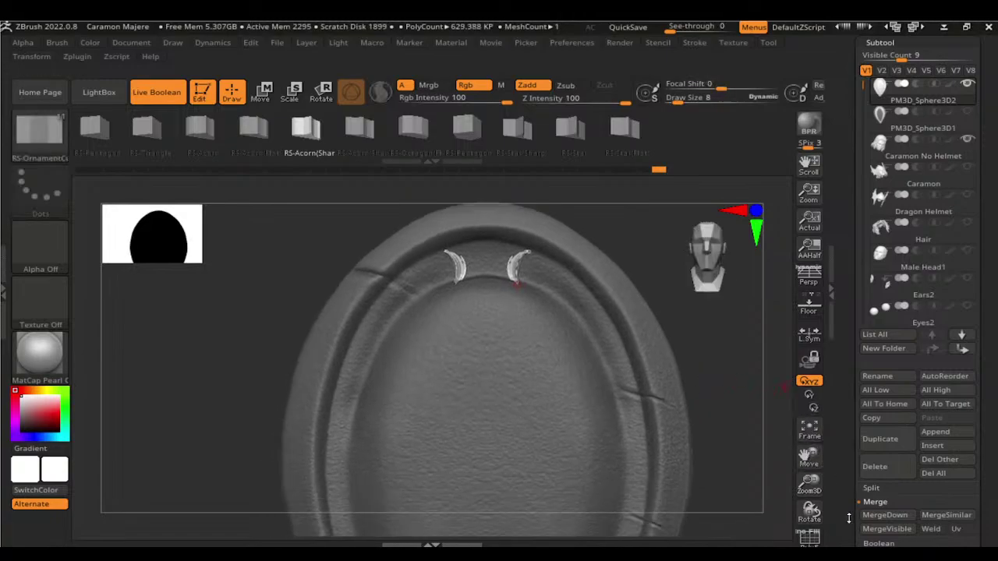
click(871, 488)
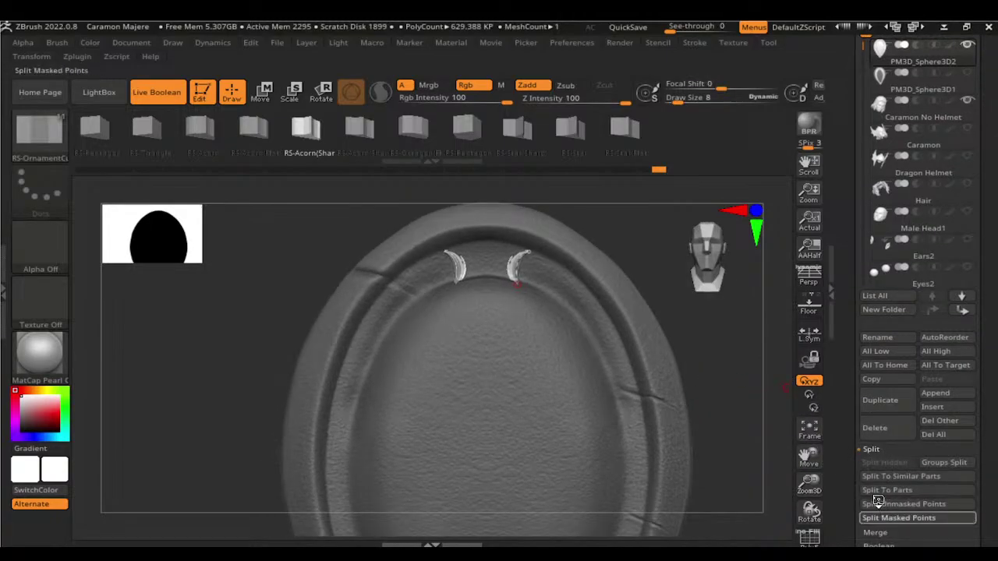
click(881, 517)
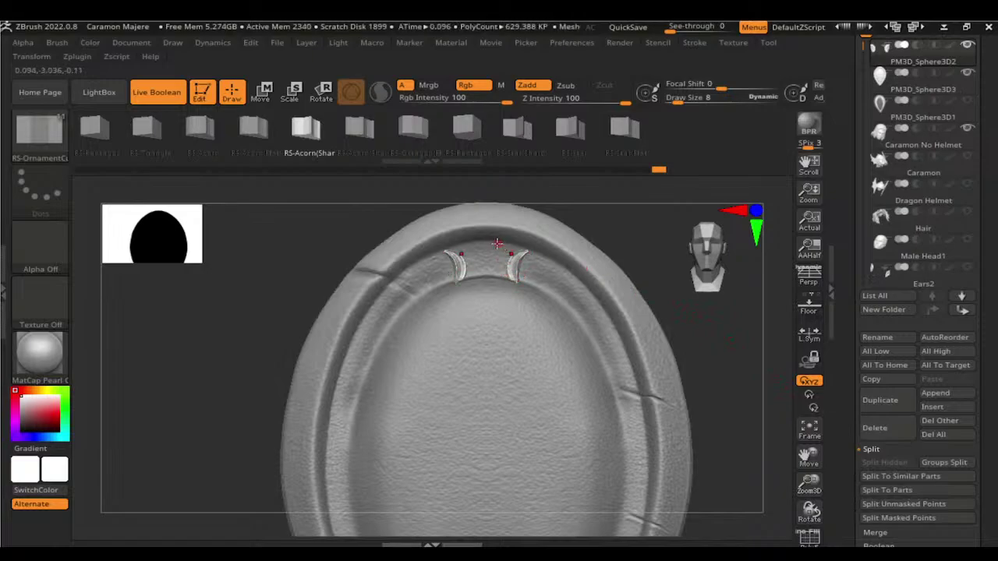
Step: Adjust the central acorn ornament and turn the rim curve into mirrored ornament pieces
drag(487, 283, 491, 281)
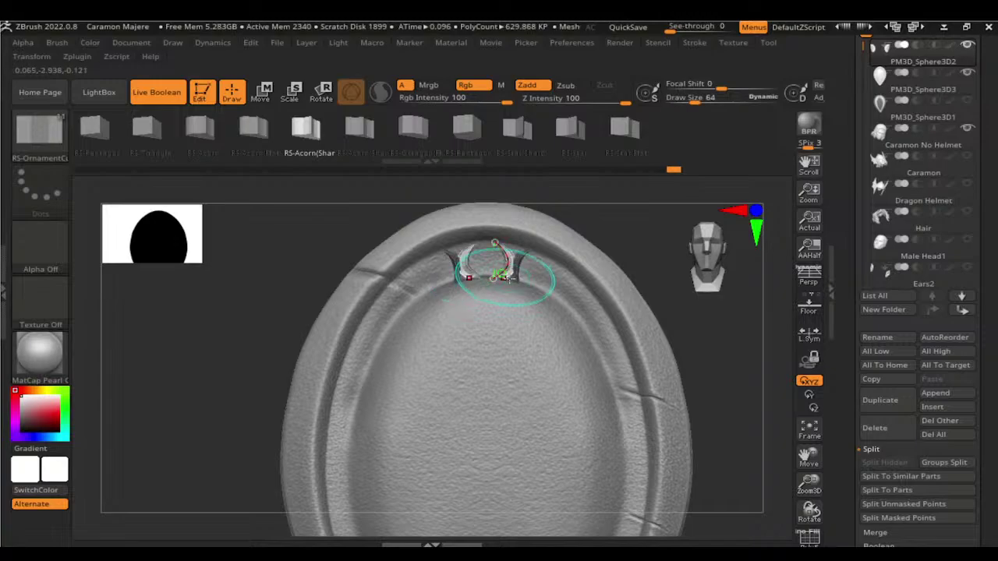
key(ctrl)
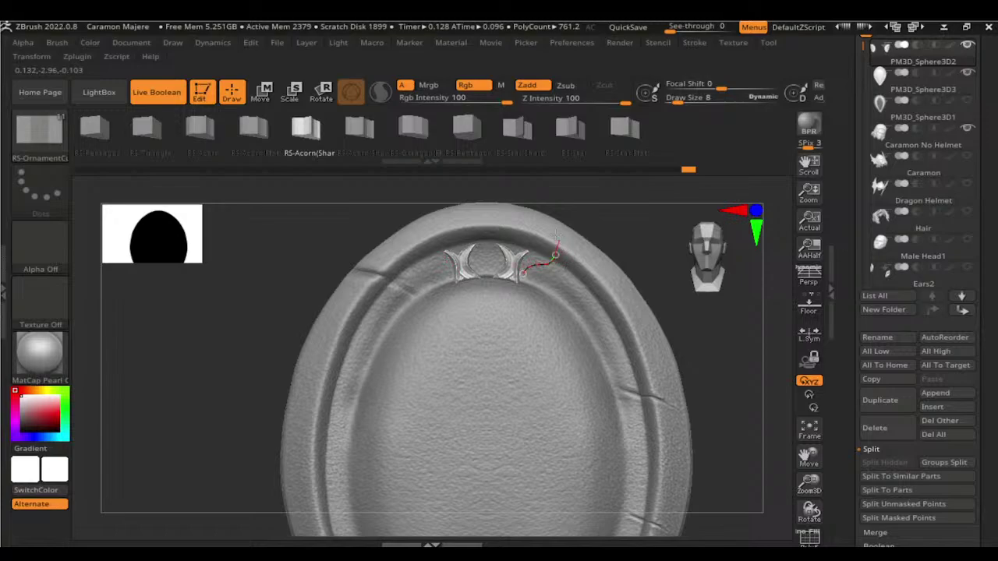
ctrl+click(519, 271)
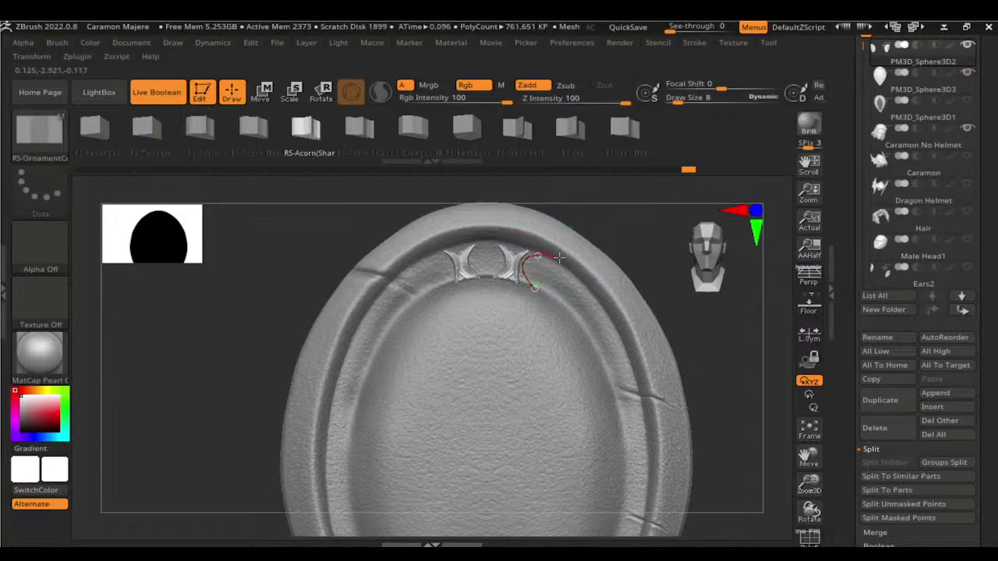
key(ctrl)
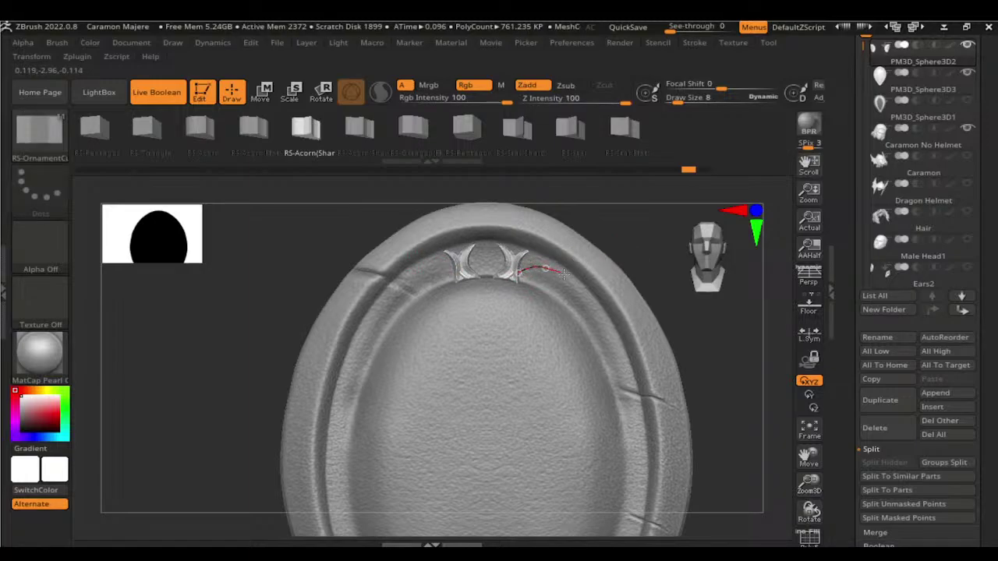
click(596, 278)
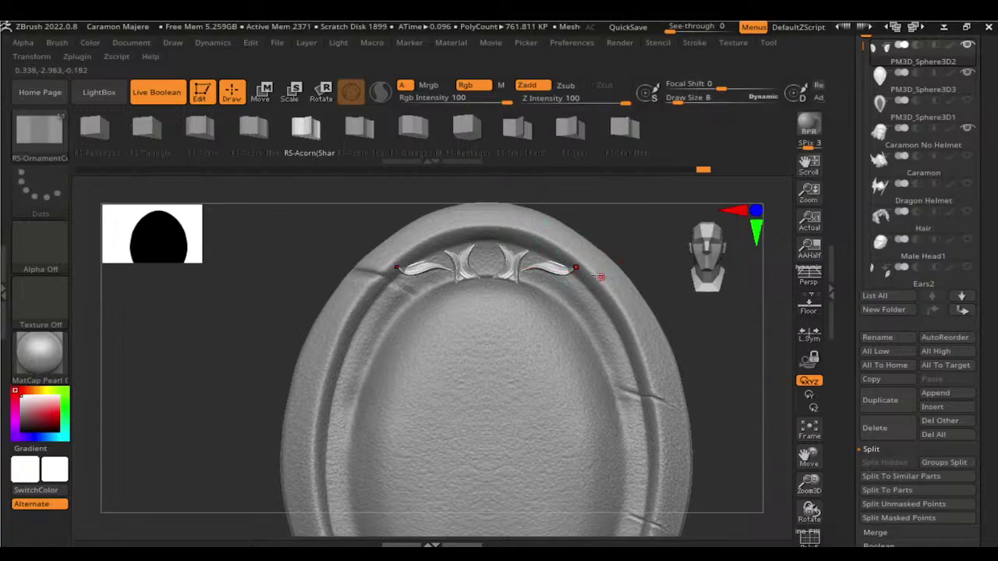
Step: Draw a new curve and extend the scrollwork down both sides of the rim
drag(522, 276, 549, 272)
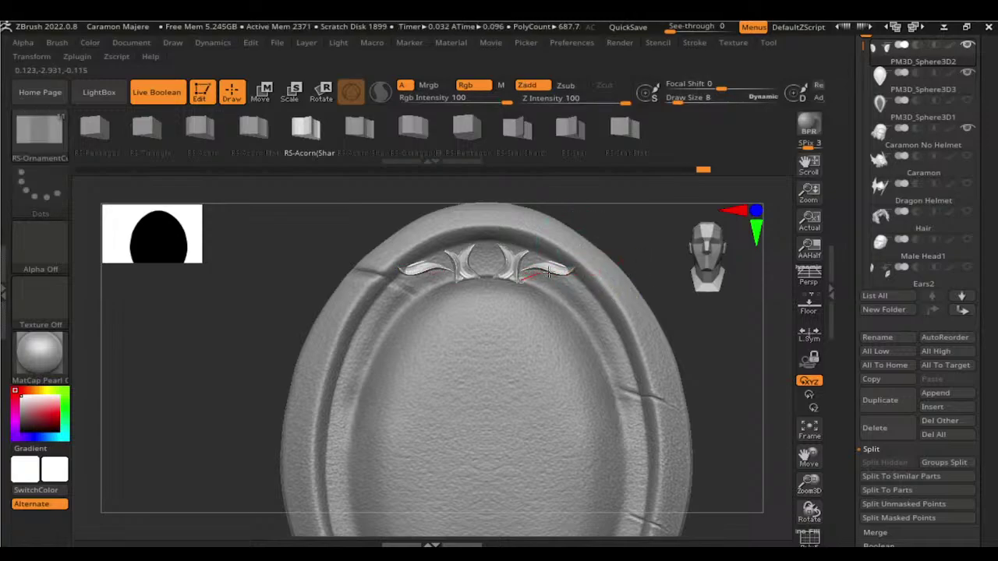
click(582, 310)
ctrl+click(702, 394)
mouse_move(702, 401)
mouse_down()
mouse_move(705, 348)
mouse_move(691, 322)
mouse_up()
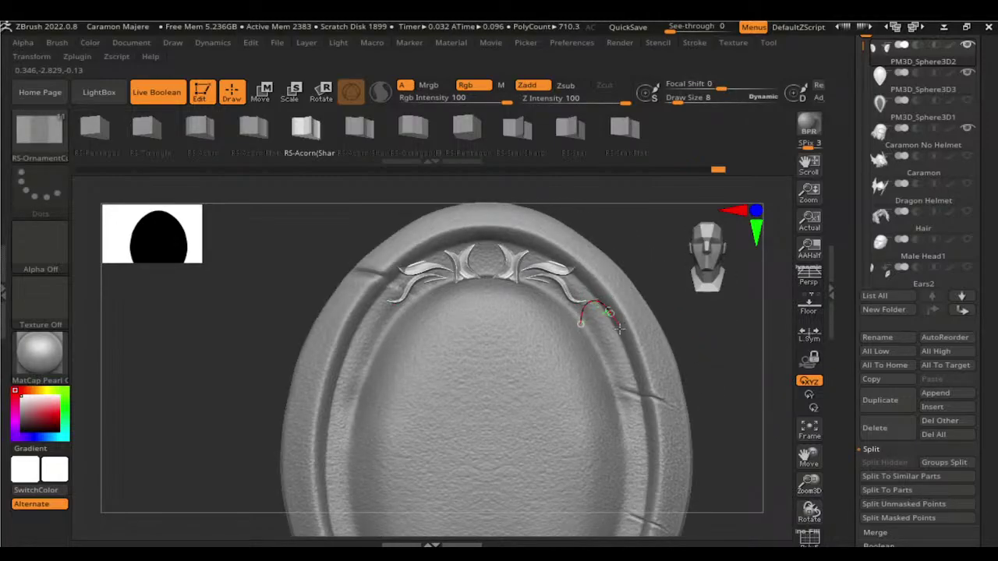
mouse_move(618, 329)
mouse_down()
mouse_move(629, 315)
mouse_move(630, 355)
mouse_up()
scroll(849, 396, down, 3)
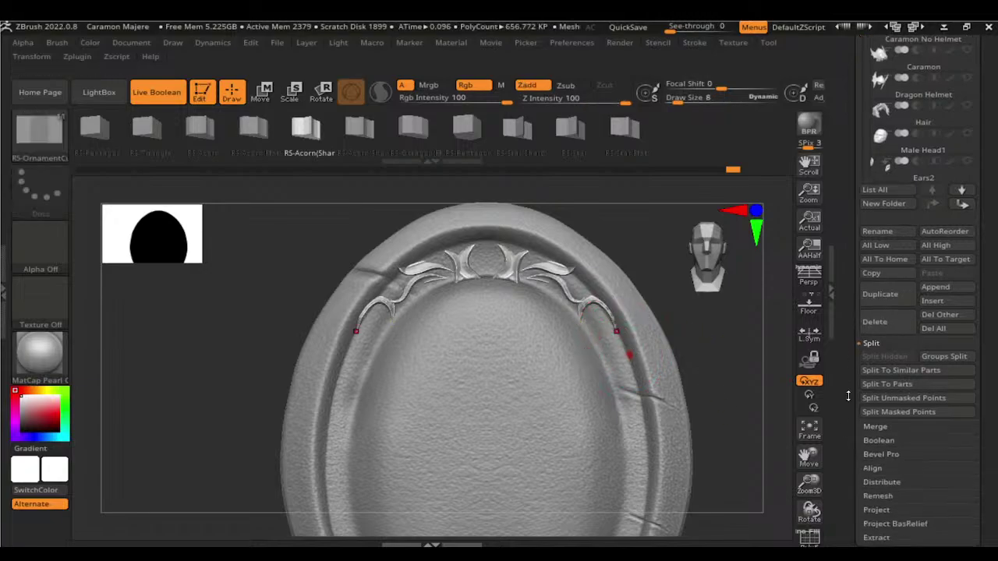
scroll(848, 397, down, 3)
Step: Redraw the top-rim ornament curve with curled ends and make it longer
click(880, 382)
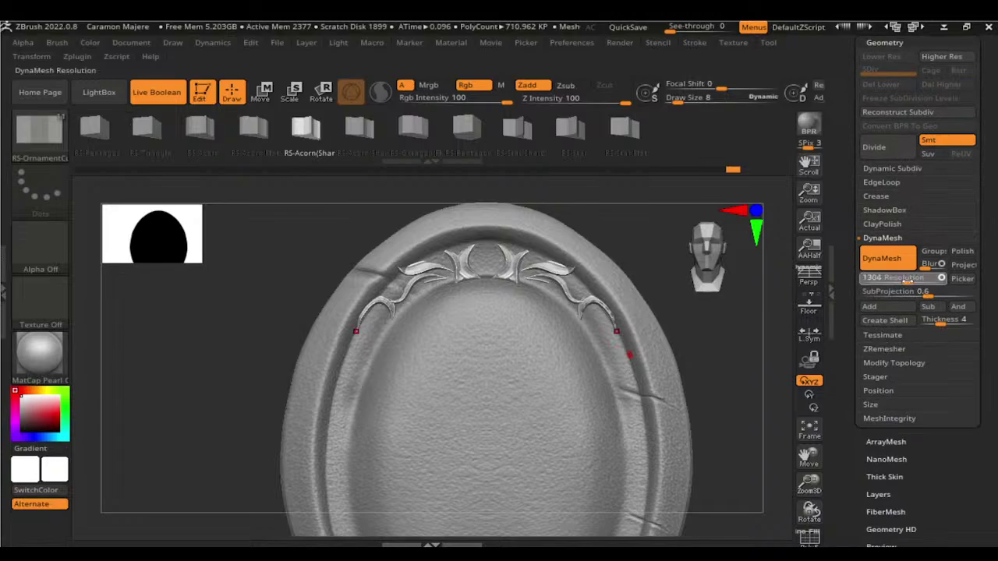
drag(729, 376, 714, 350)
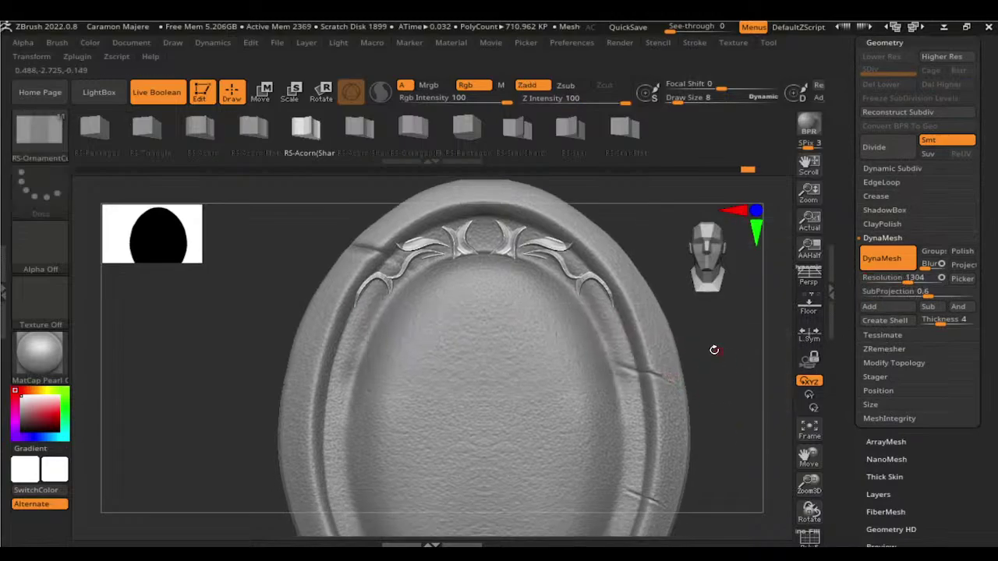
drag(644, 314, 591, 303)
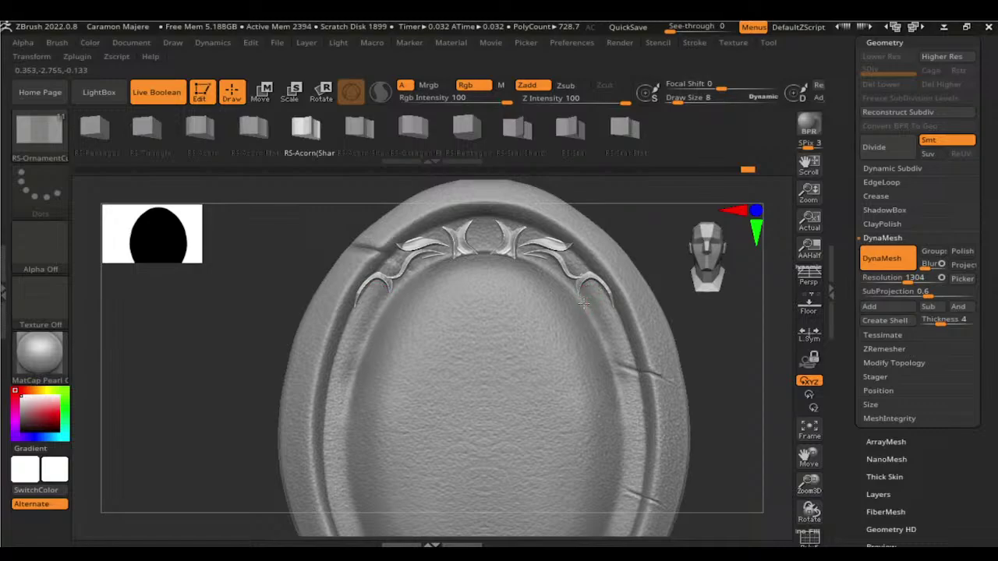
drag(613, 289, 641, 279)
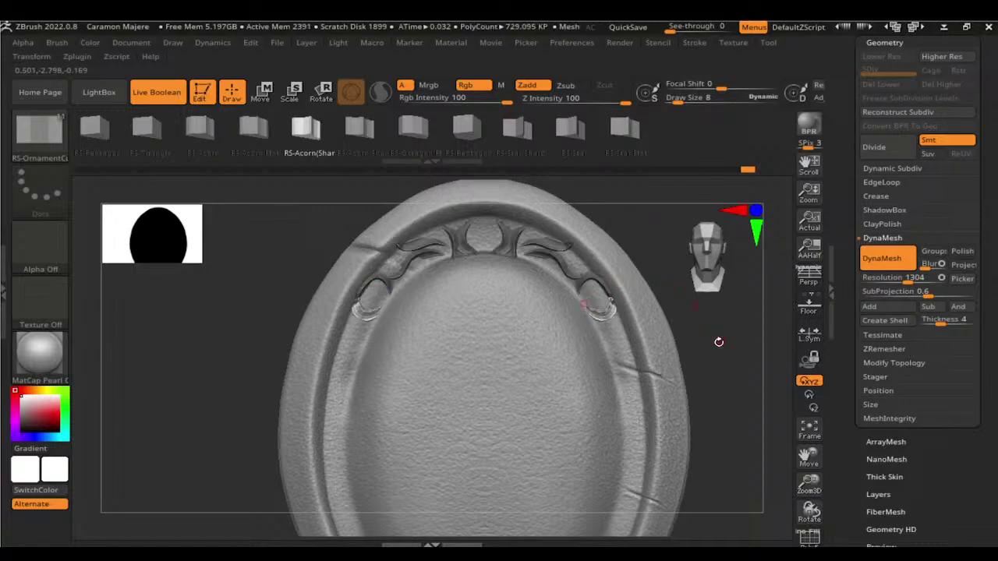
key(ctrl+z)
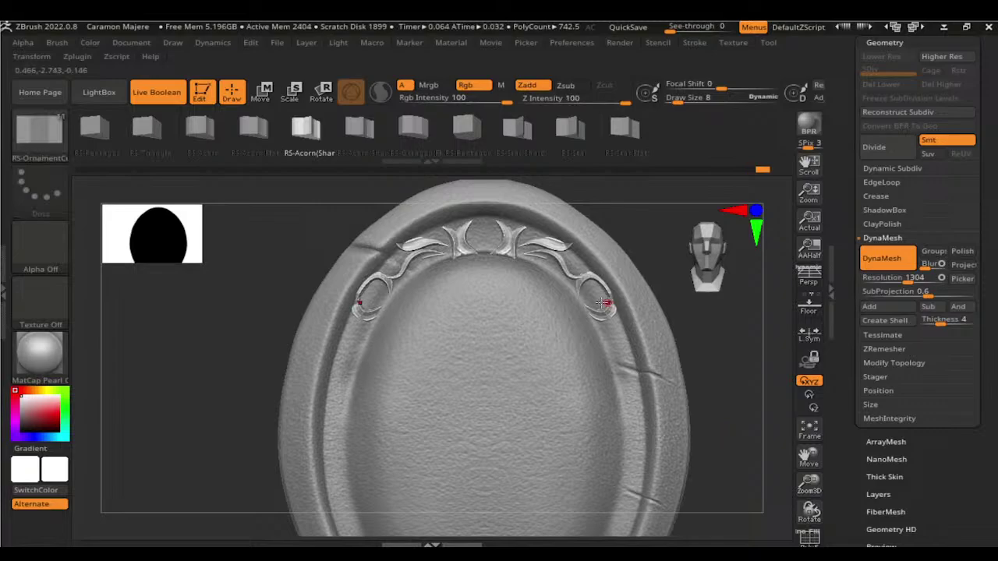
mouse_move(614, 335)
mouse_down()
mouse_move(598, 338)
mouse_move(631, 331)
mouse_move(620, 327)
mouse_up()
drag(634, 372, 635, 376)
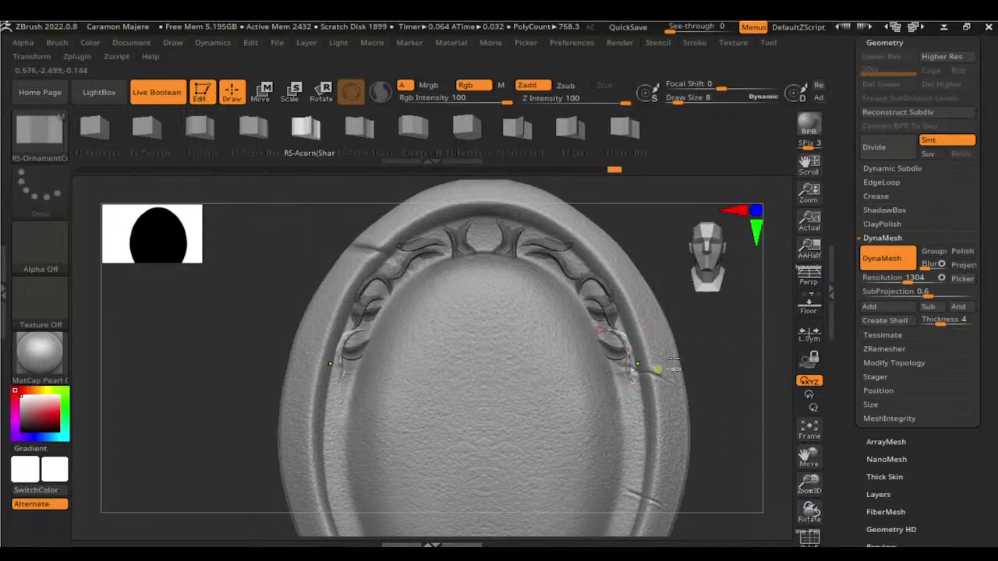
Step: Mask the existing ornaments and extend the filigree down both sides of the rim
ctrl+click(554, 326)
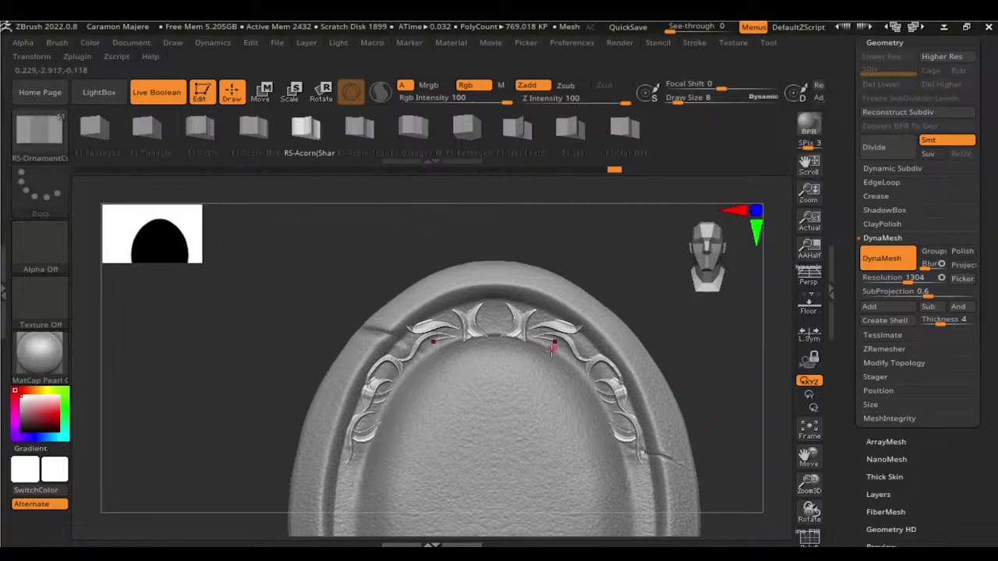
mouse_move(717, 346)
ctrl+mouse_down()
mouse_move(717, 457)
mouse_move(730, 382)
mouse_move(708, 352)
mouse_move(721, 345)
mouse_move(704, 361)
mouse_move(749, 383)
mouse_move(725, 334)
ctrl+mouse_up()
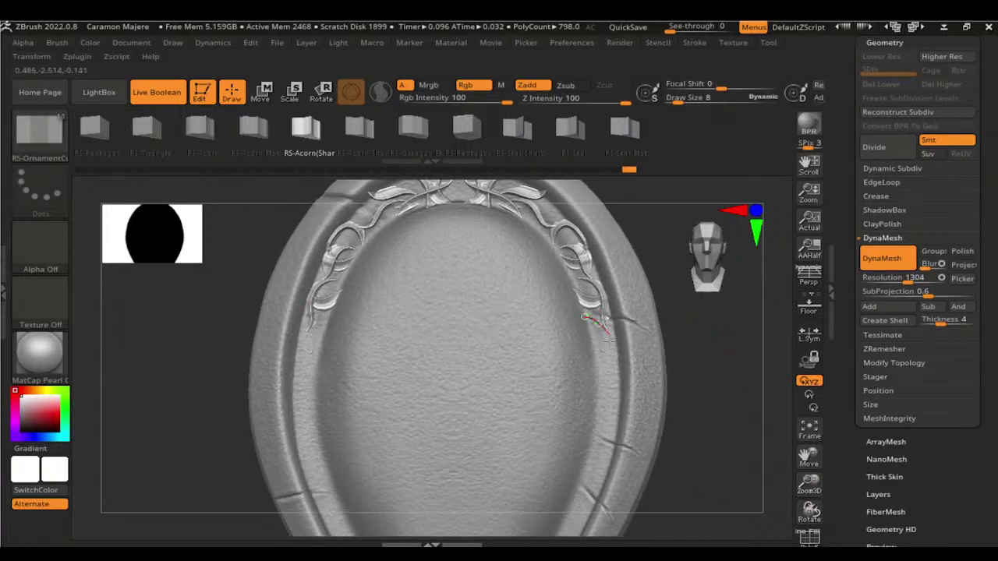
drag(610, 336, 597, 402)
click(718, 345)
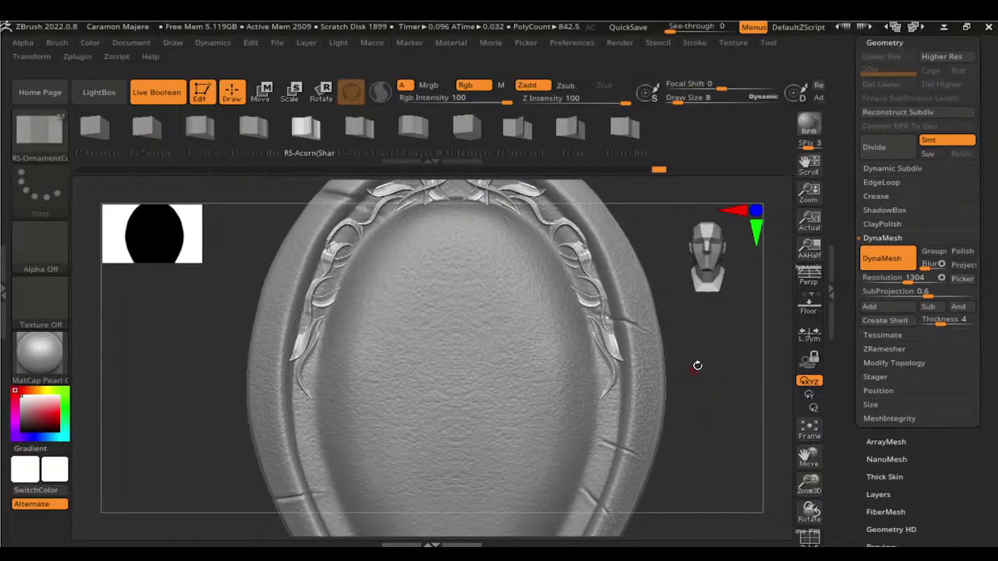
mouse_move(697, 363)
mouse_down()
mouse_move(726, 340)
mouse_move(604, 251)
mouse_up()
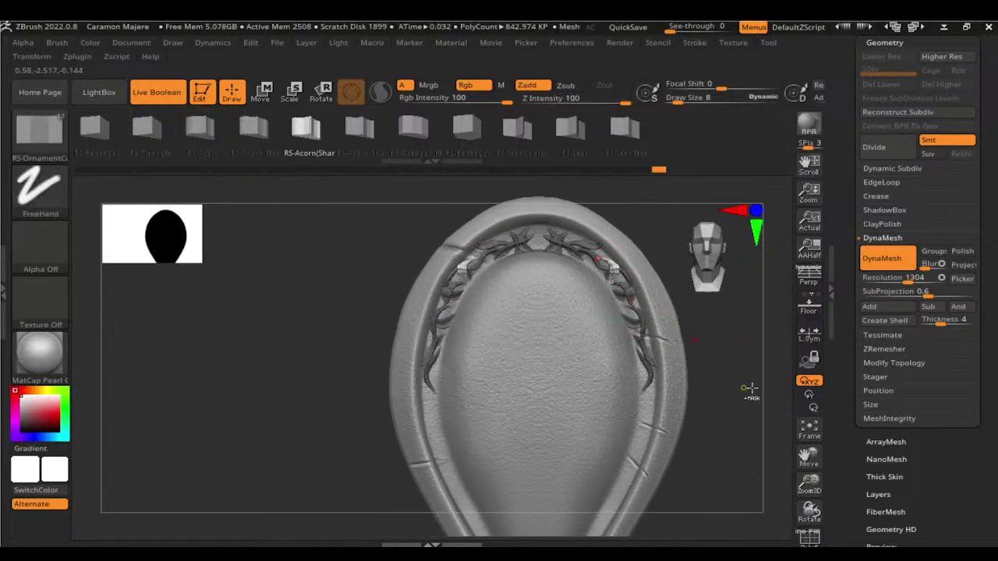
drag(727, 423, 717, 357)
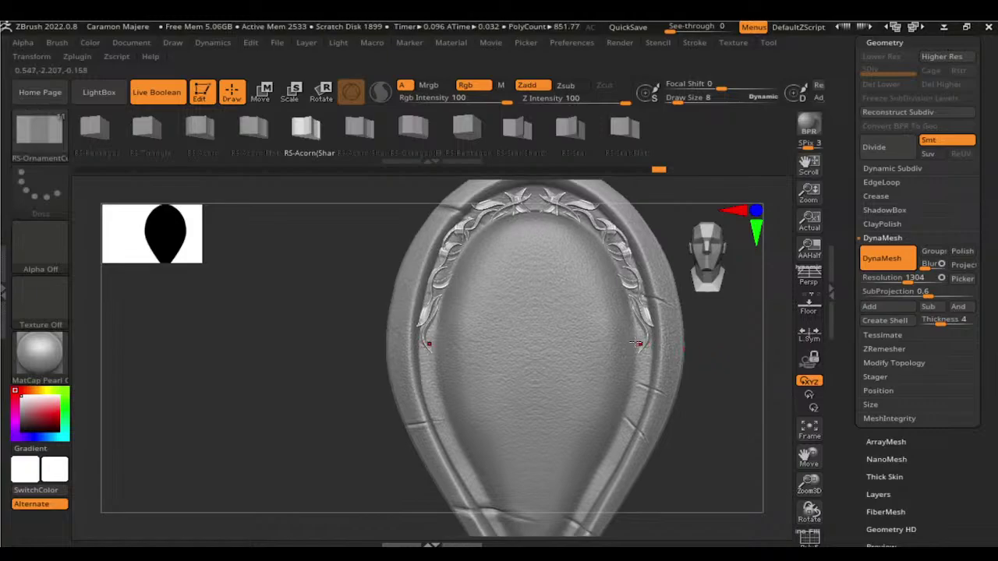
click(650, 382)
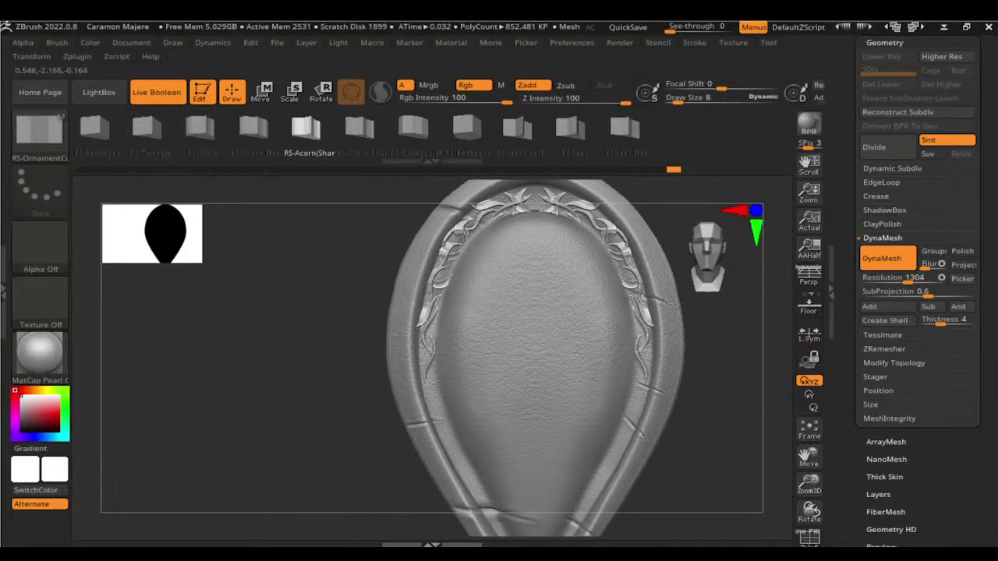
Step: Add short ornament pieces along the right rim, checking from side and front views
click(645, 389)
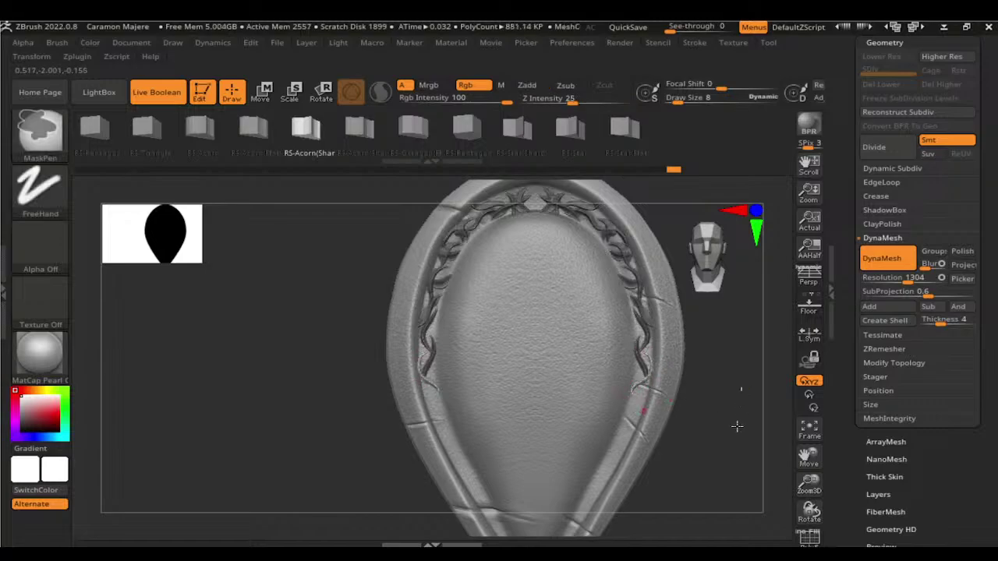
click(635, 374)
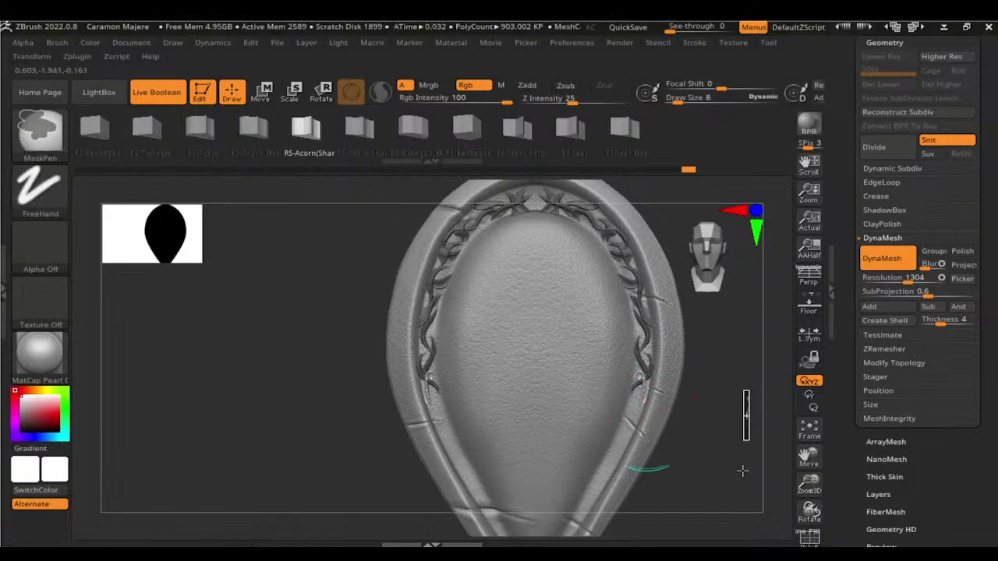
mouse_move(746, 445)
mouse_down()
mouse_move(653, 435)
mouse_move(738, 428)
mouse_up()
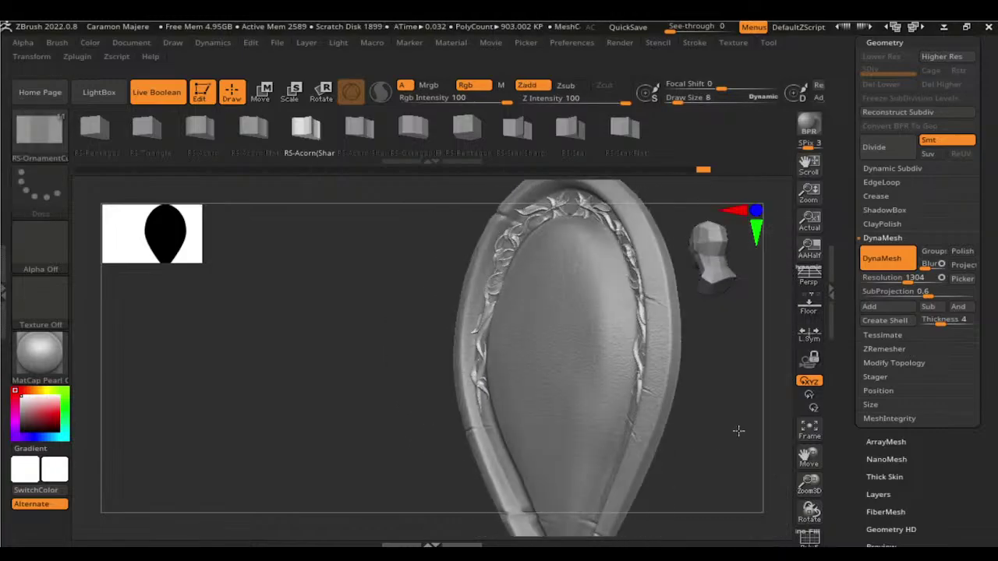
drag(428, 348, 691, 345)
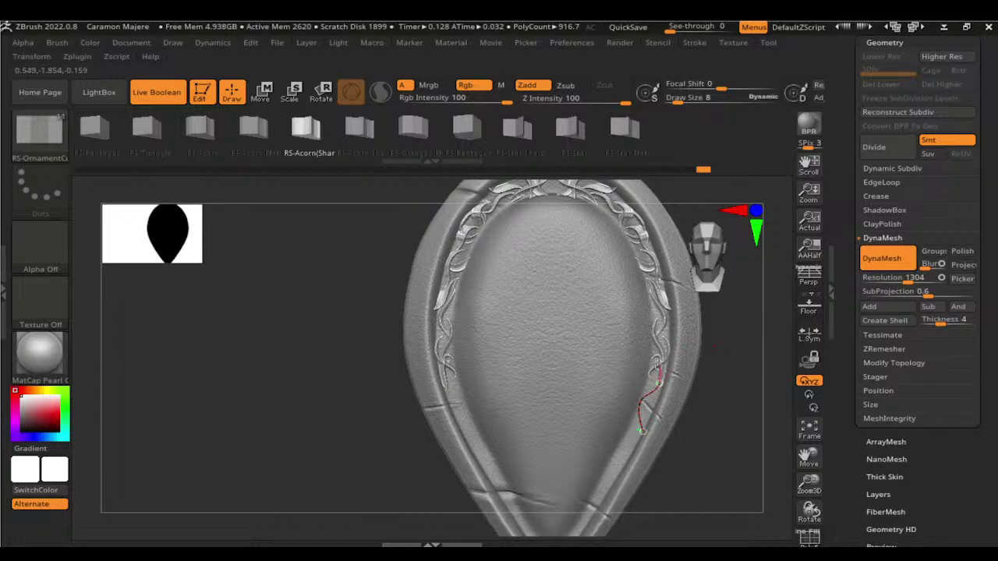
drag(718, 457, 734, 348)
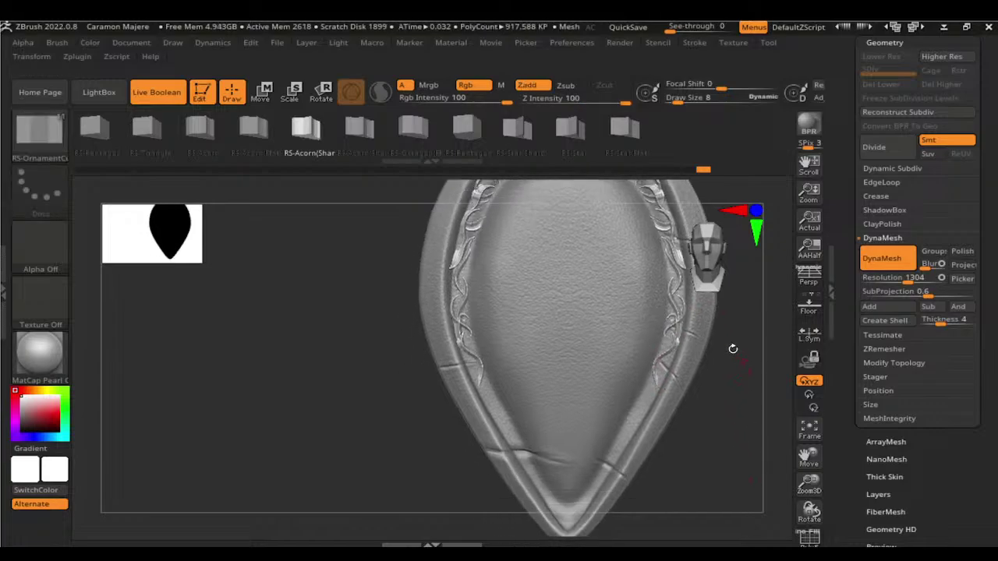
drag(661, 342, 672, 371)
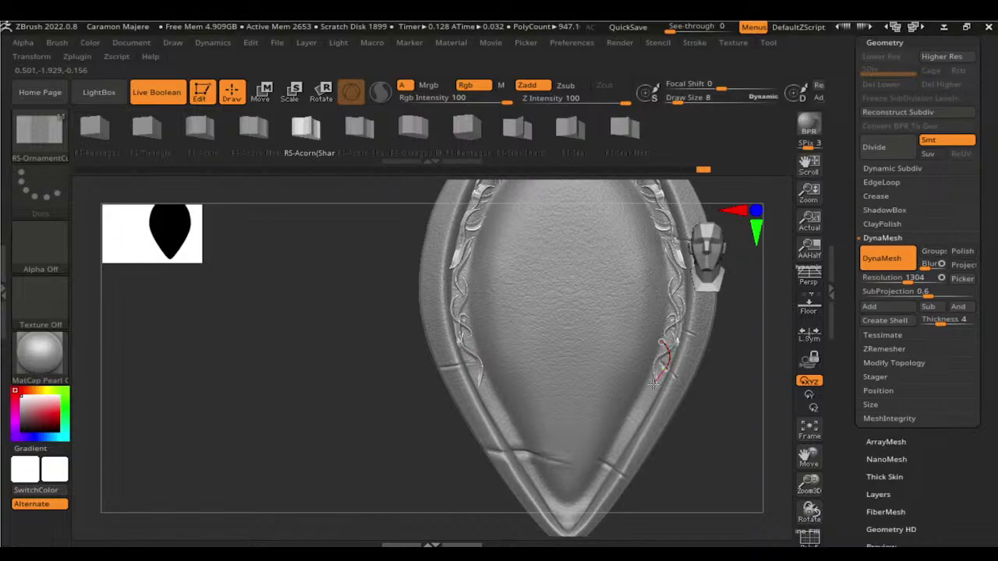
mouse_move(735, 474)
mouse_down()
mouse_move(708, 439)
mouse_move(712, 356)
mouse_move(708, 383)
mouse_move(725, 395)
mouse_move(624, 363)
mouse_up()
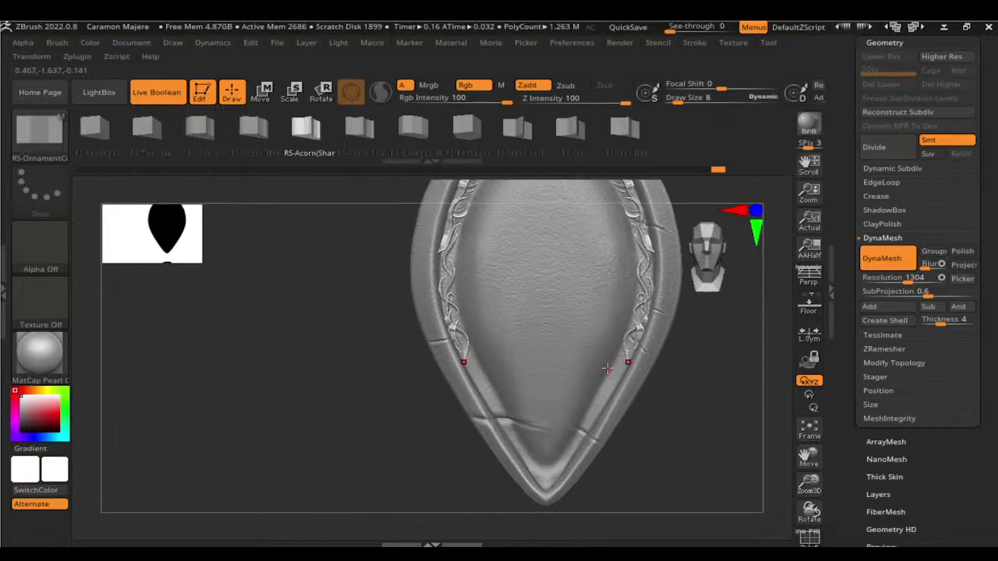
Step: Commit mirrored ornament detail on the lower rims and begin a new curve lower down
click(634, 372)
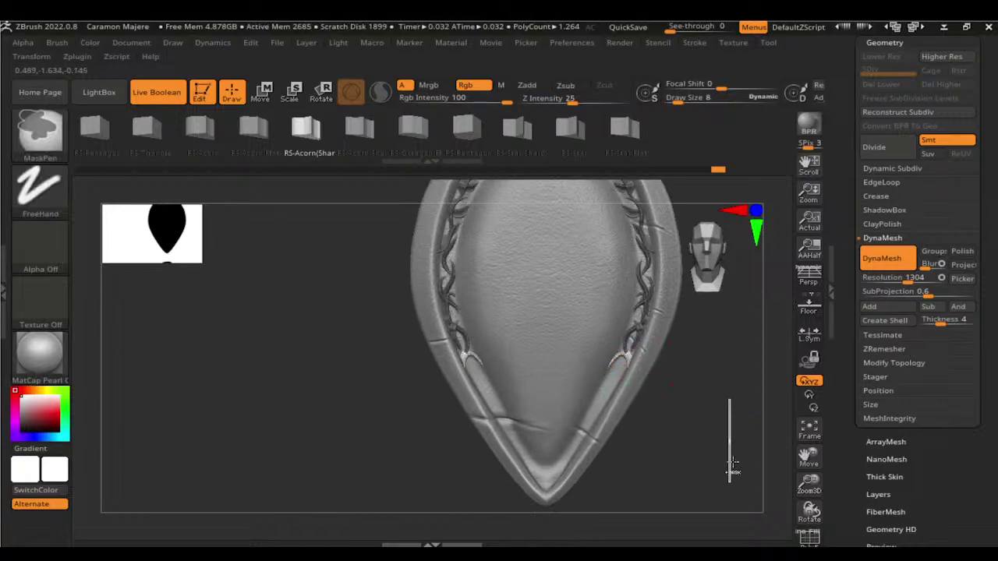
drag(706, 447, 644, 336)
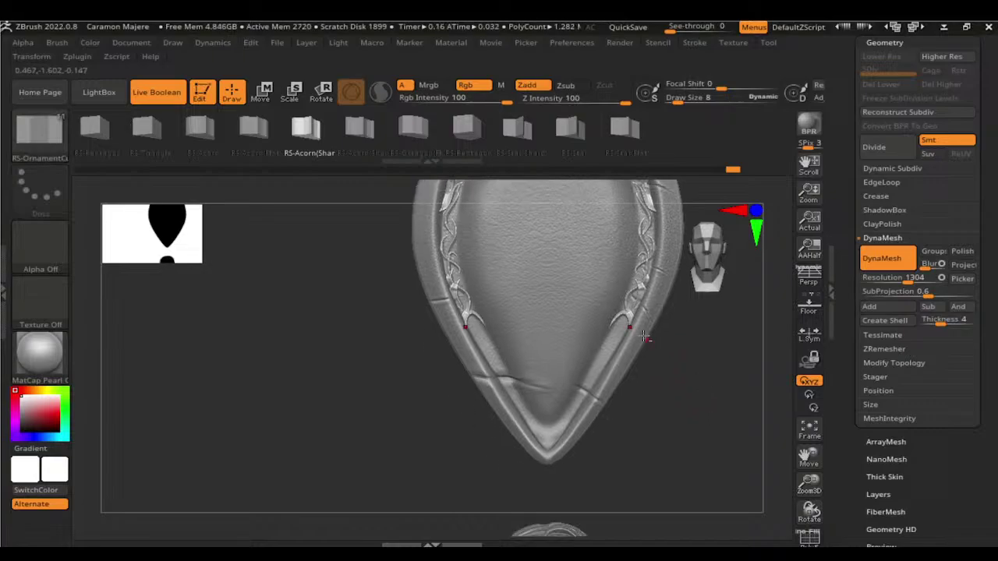
click(612, 313)
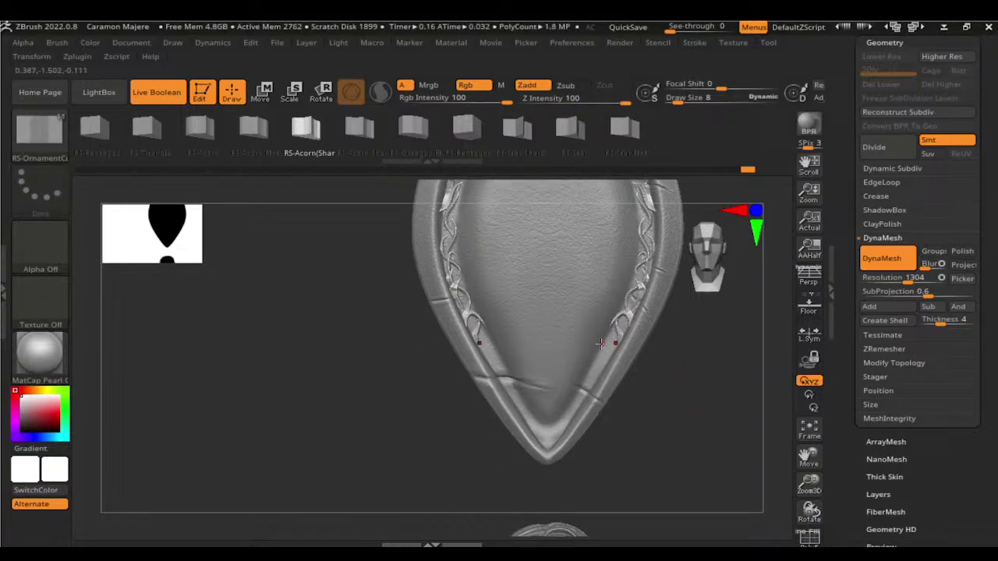
key(ctrl+z)
key(ctrl+shift+z)
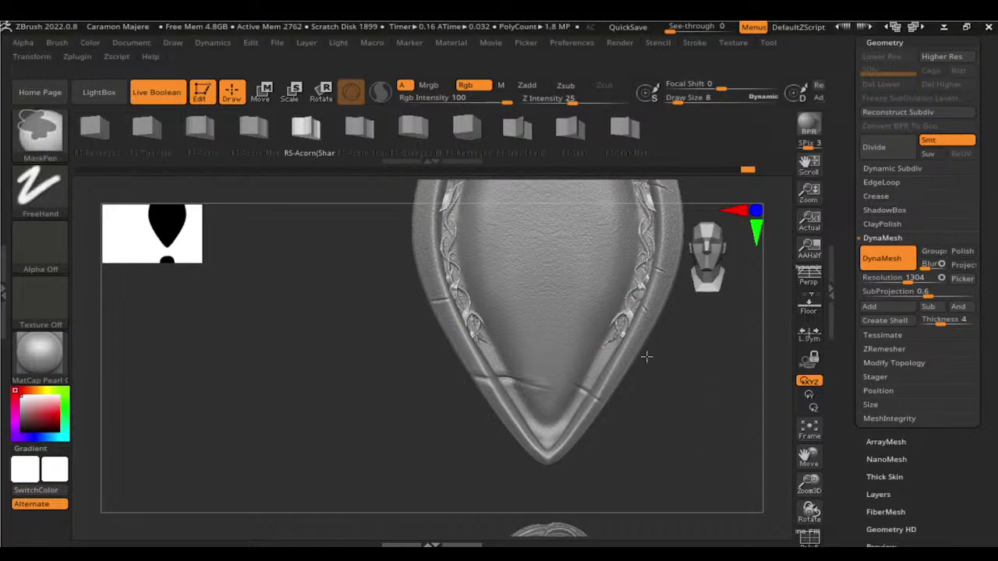
drag(602, 343, 598, 361)
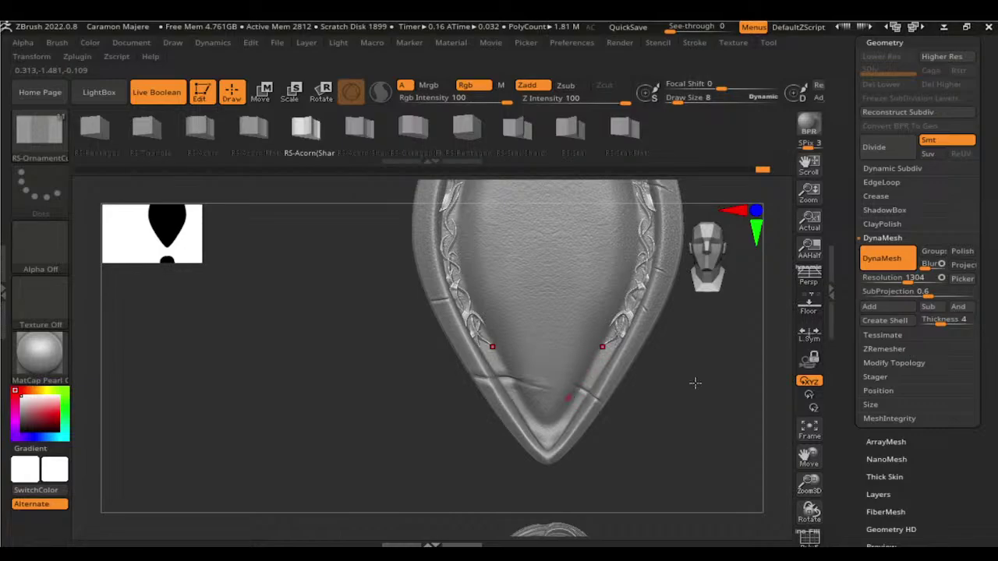
Step: Save the project, overwriting the existing project file
key(ctrl+s)
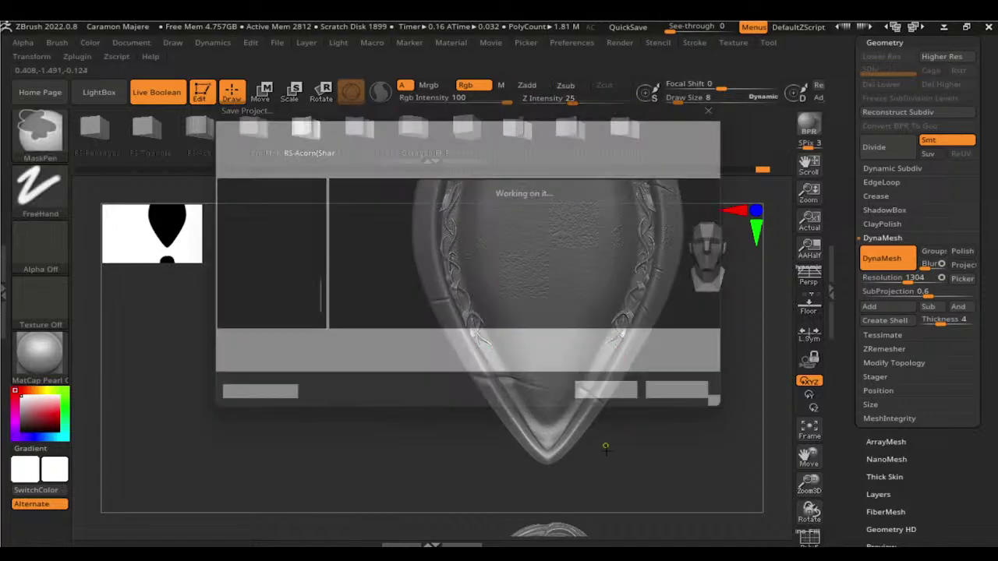
click(630, 411)
click(541, 273)
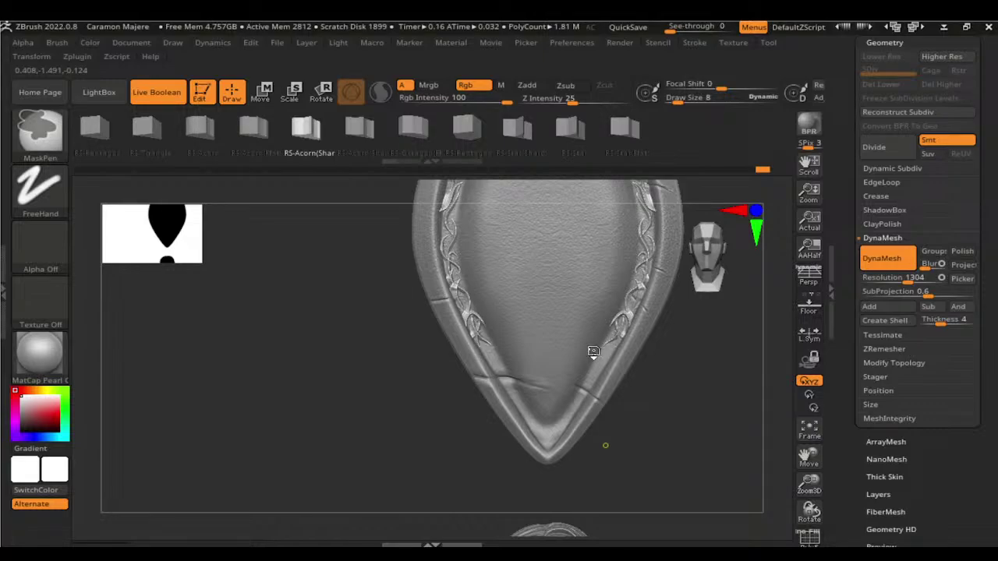
key(ctrl+s)
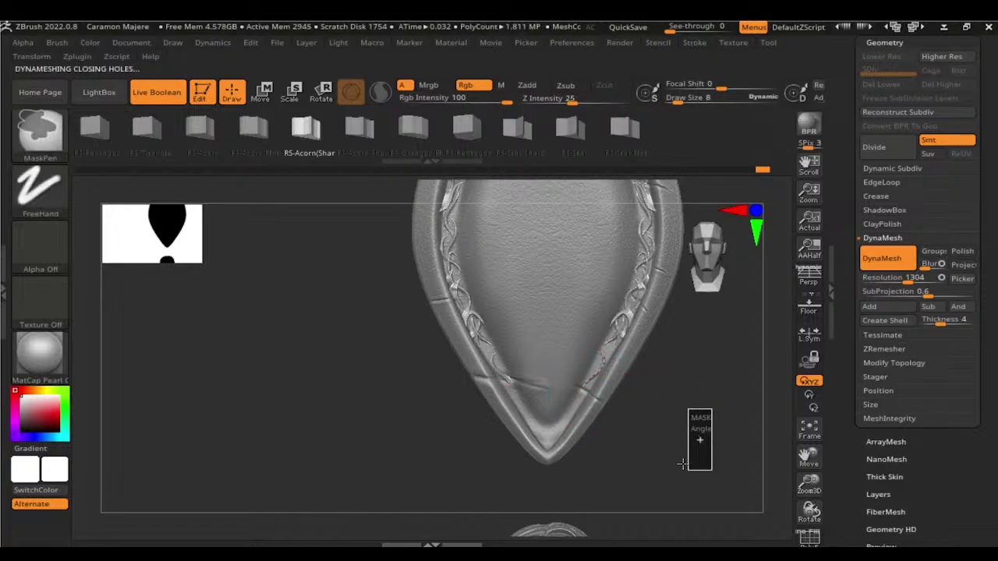
Step: Extend the braided ornament along both lower rims down to the tip
mouse_move(585, 390)
mouse_down()
mouse_move(598, 333)
mouse_move(596, 368)
mouse_up()
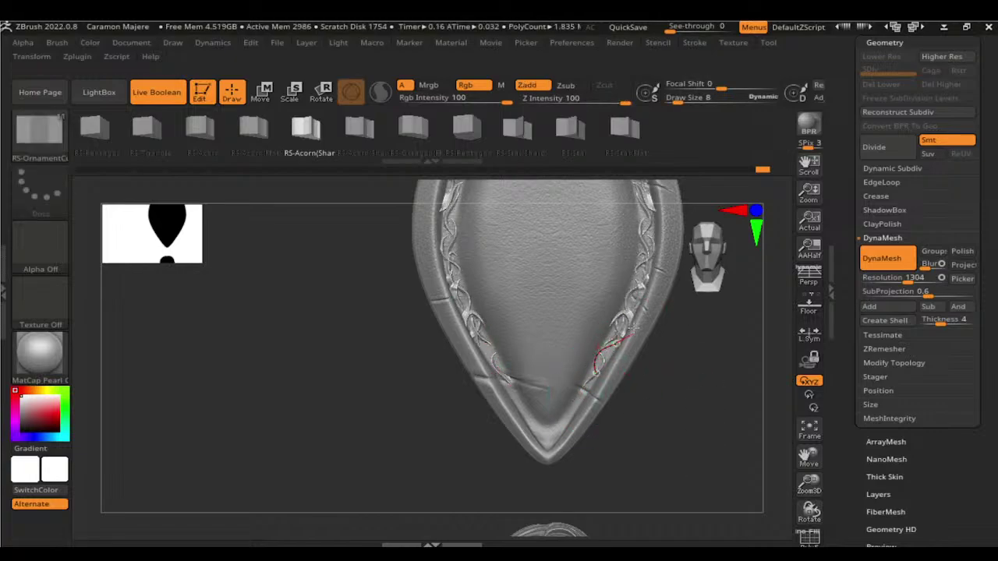
click(692, 408)
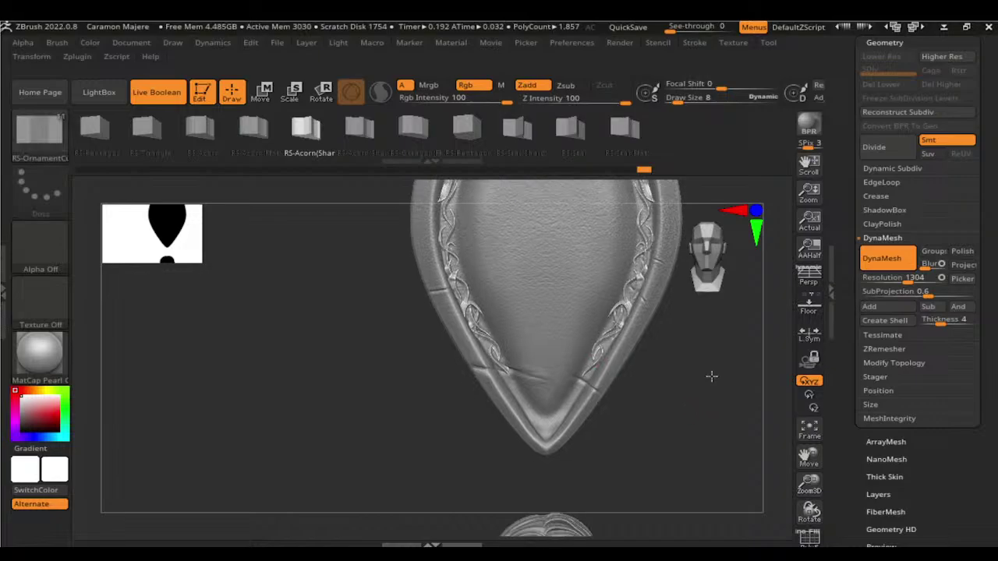
drag(692, 408, 715, 343)
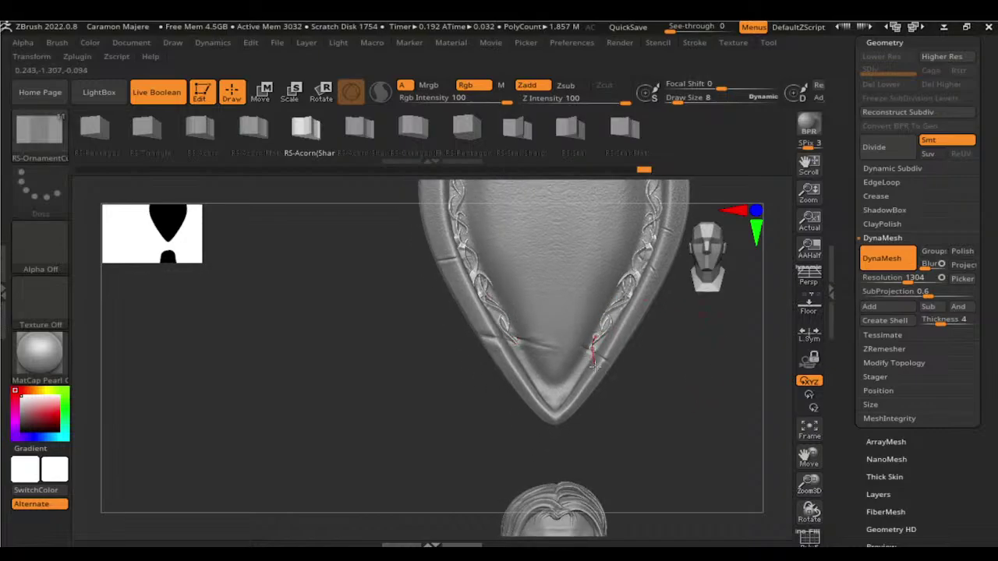
click(660, 383)
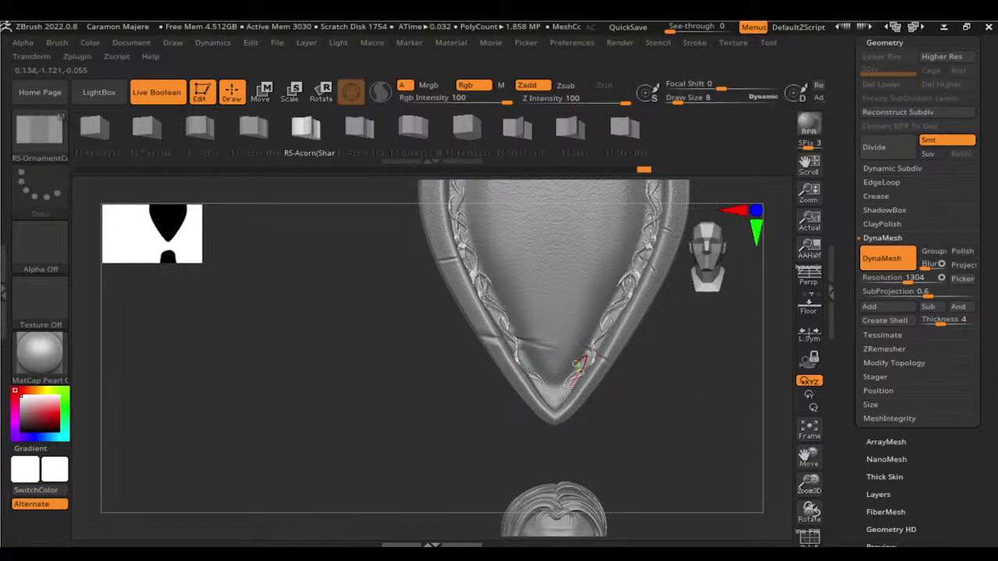
click(562, 419)
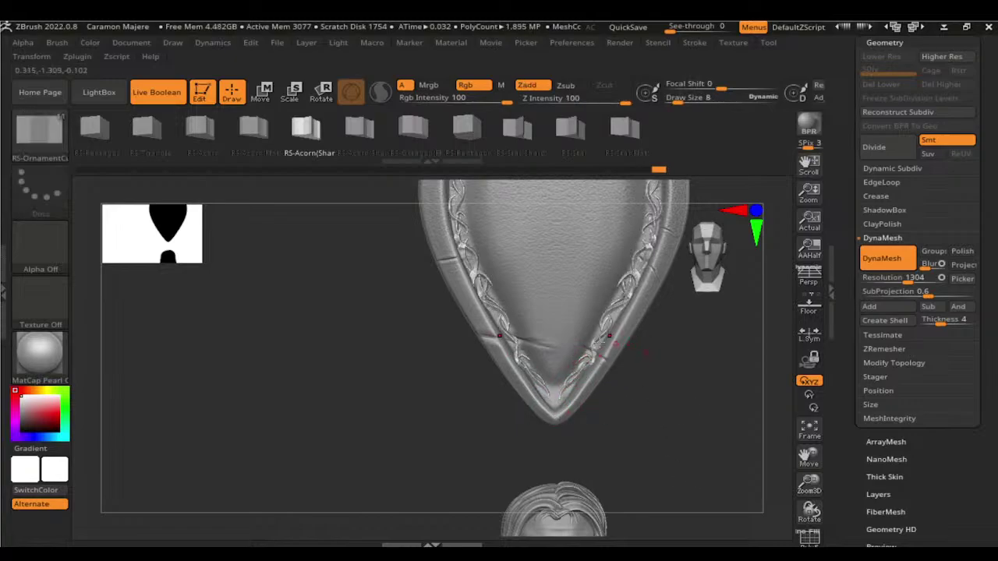
click(561, 404)
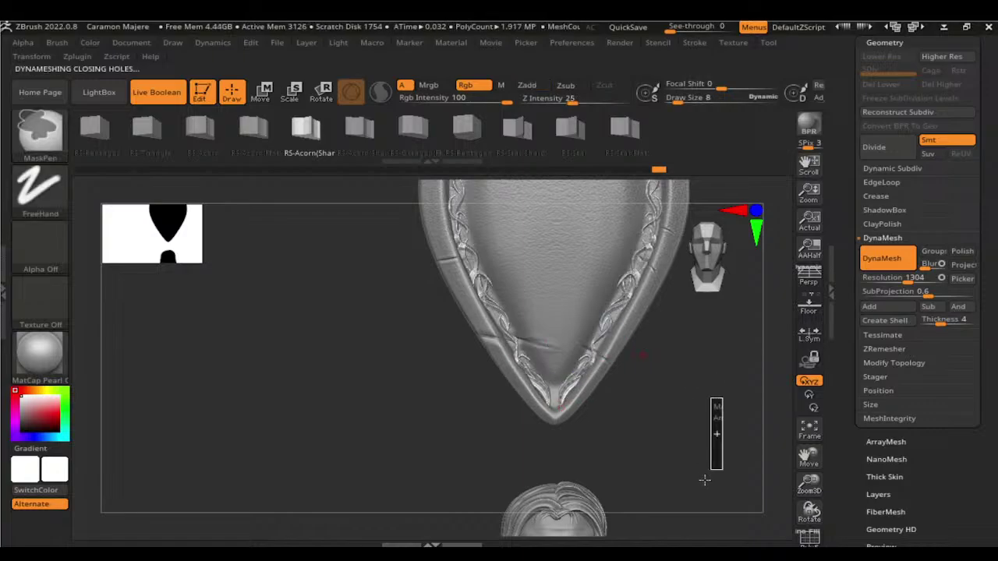
Step: Clear the stray curve and fill the tip with short braid segments
drag(541, 384, 567, 384)
click(586, 387)
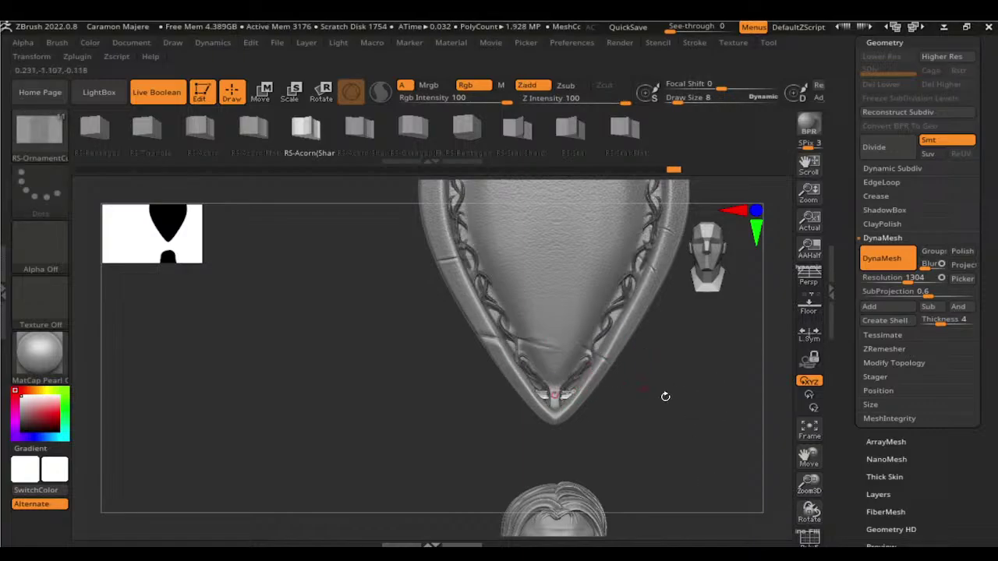
click(561, 373)
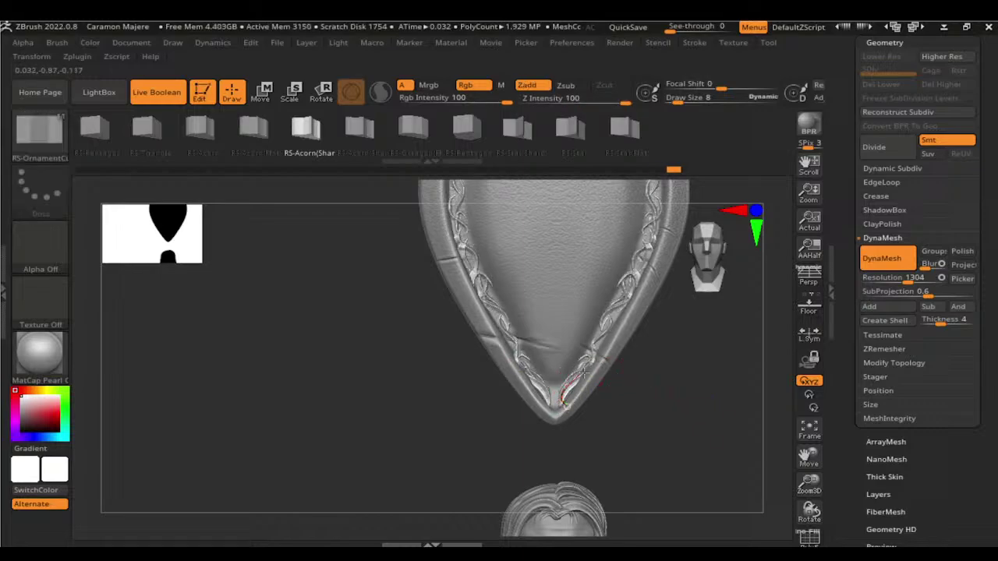
click(583, 374)
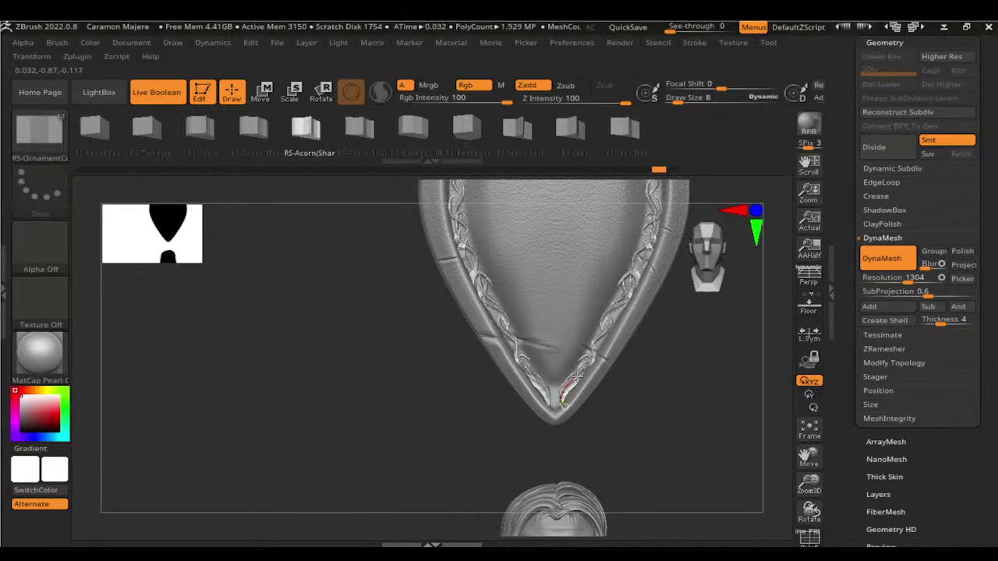
click(576, 376)
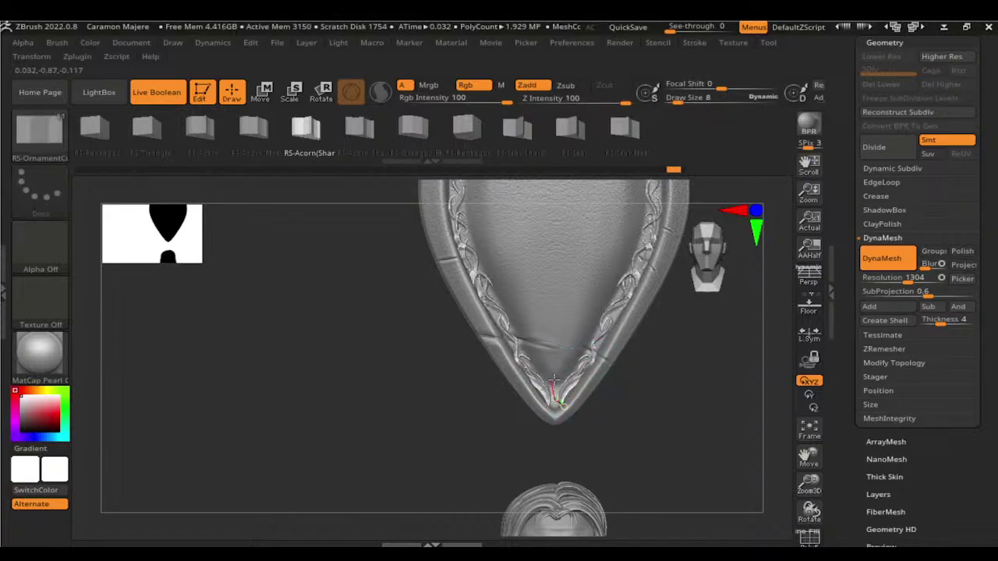
click(581, 375)
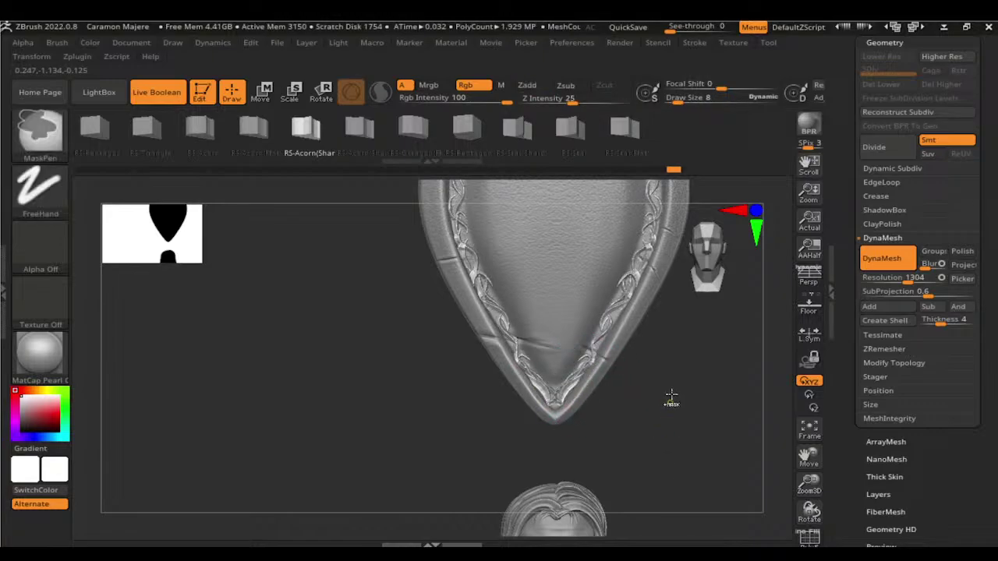
Step: Clear the mask and select the PM3D_Sphere3D3 teardrop pauldron subtool
ctrl+drag(666, 398, 652, 468)
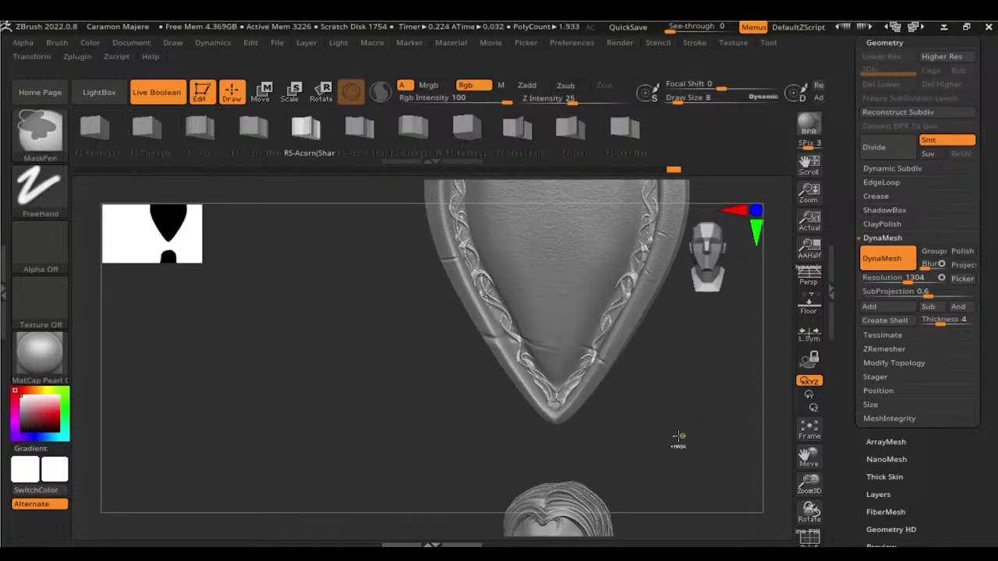
drag(694, 379, 655, 458)
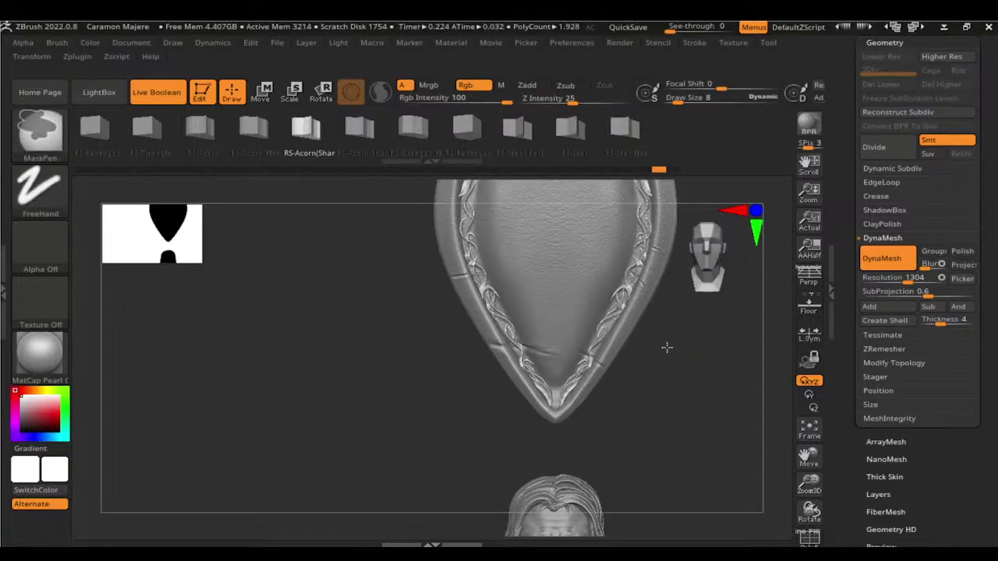
alt+click(590, 409)
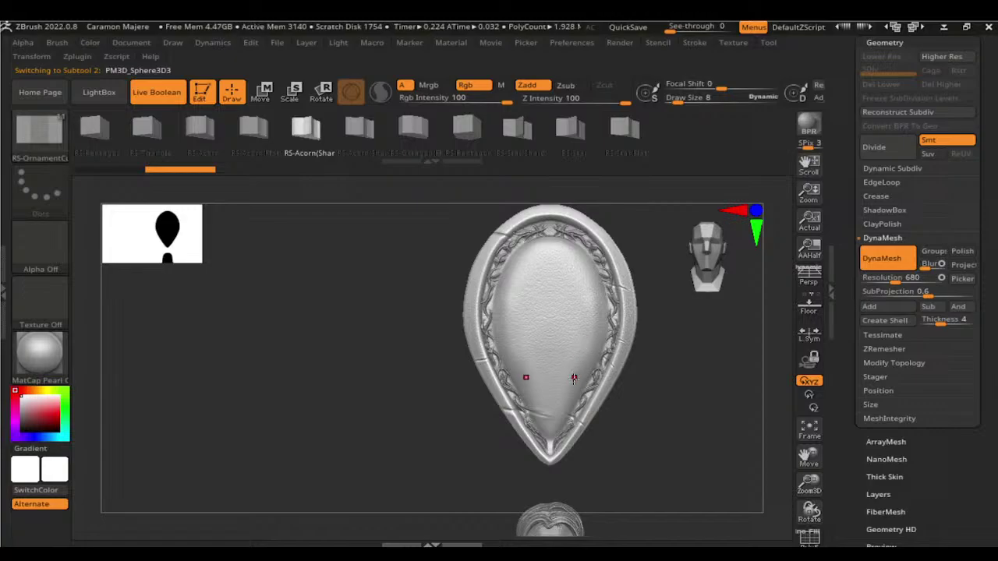
Step: Carve a mirrored DamStandard groove at size 74 along the inner rim, then inspect it
key(b)
key(d)
key(s)
key(bracketright)
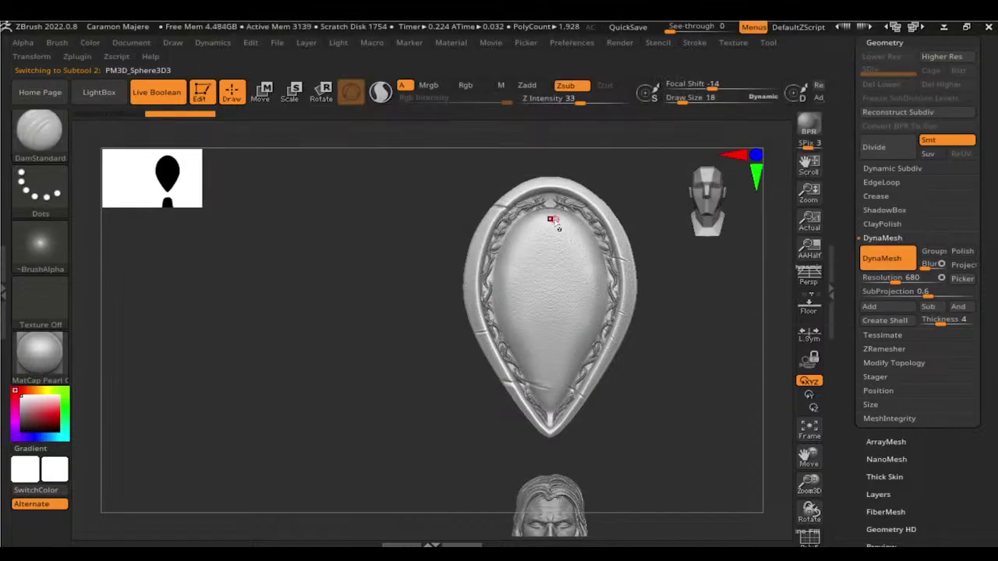
key(bracketright)
key(bracketright)
key(bracketright)
key(bracketright)
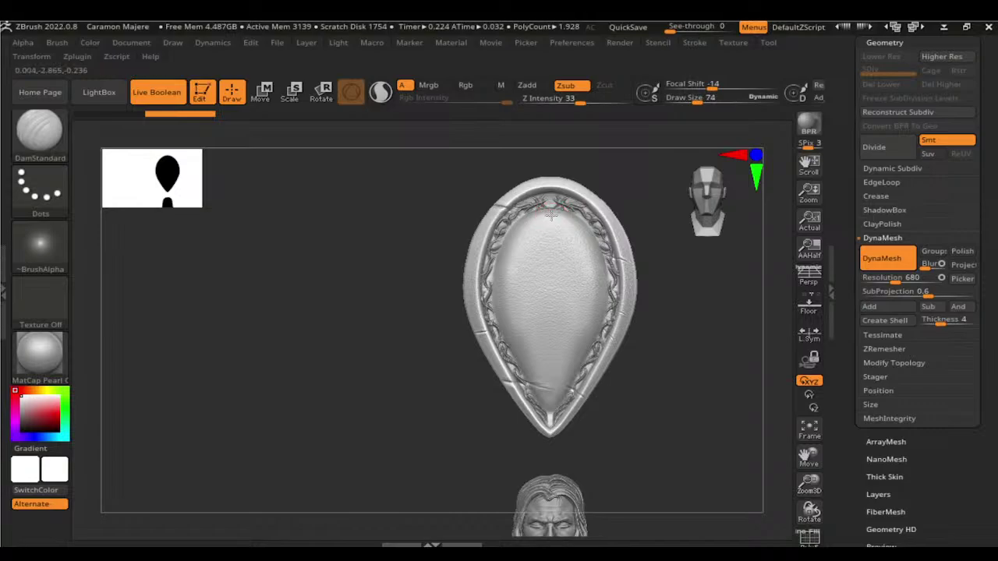
drag(590, 267, 575, 350)
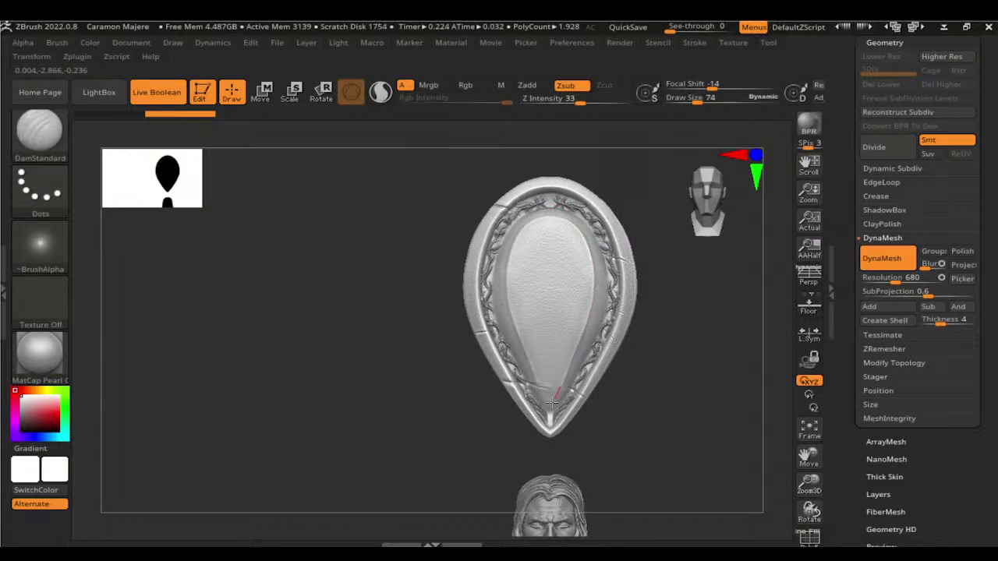
mouse_move(707, 401)
mouse_down()
mouse_move(558, 429)
mouse_move(716, 393)
mouse_up()
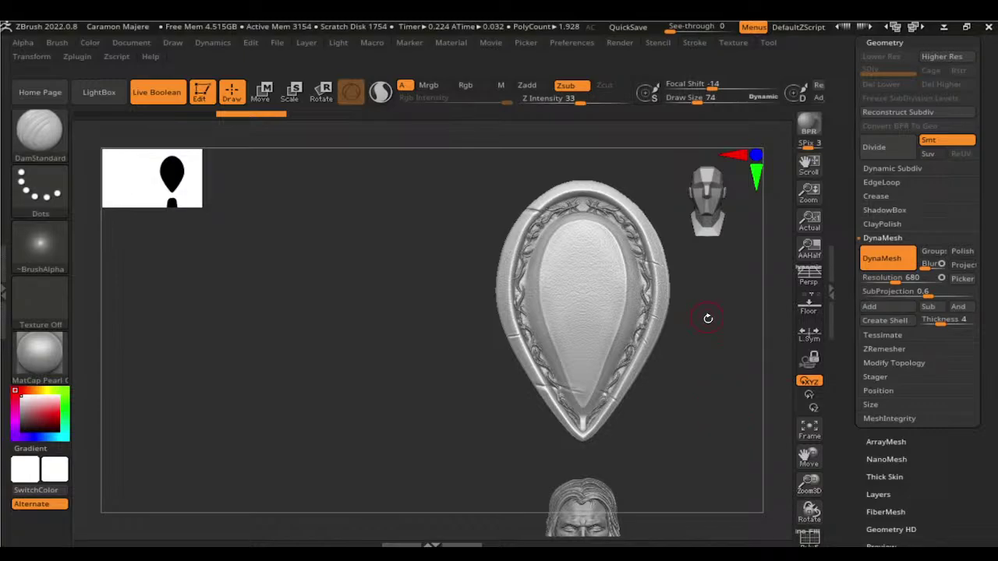
drag(708, 318, 677, 348)
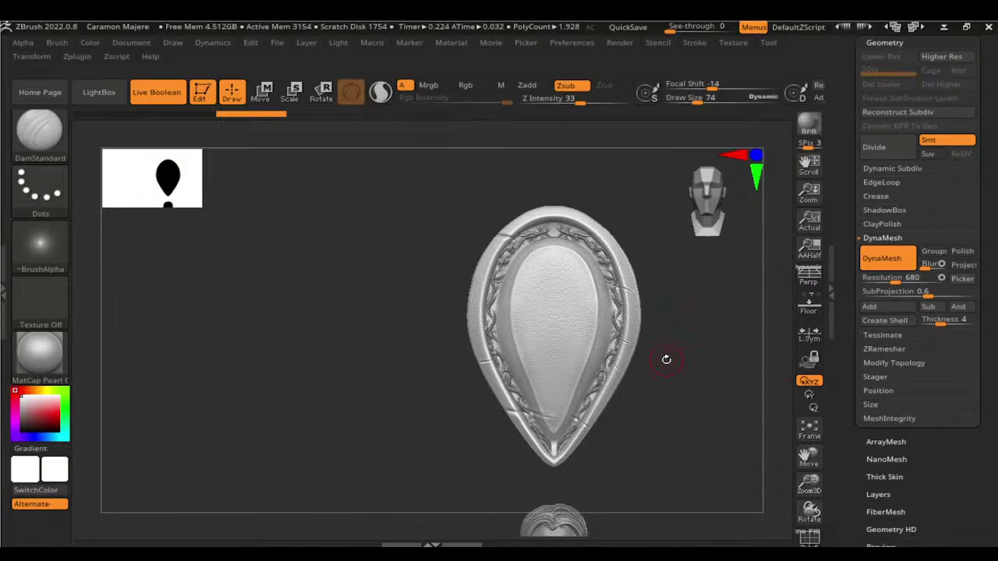
scroll(913, 234, up, 5)
Step: Append a Sphere3D subtool, make it active, and switch to Move
scroll(913, 234, up, 5)
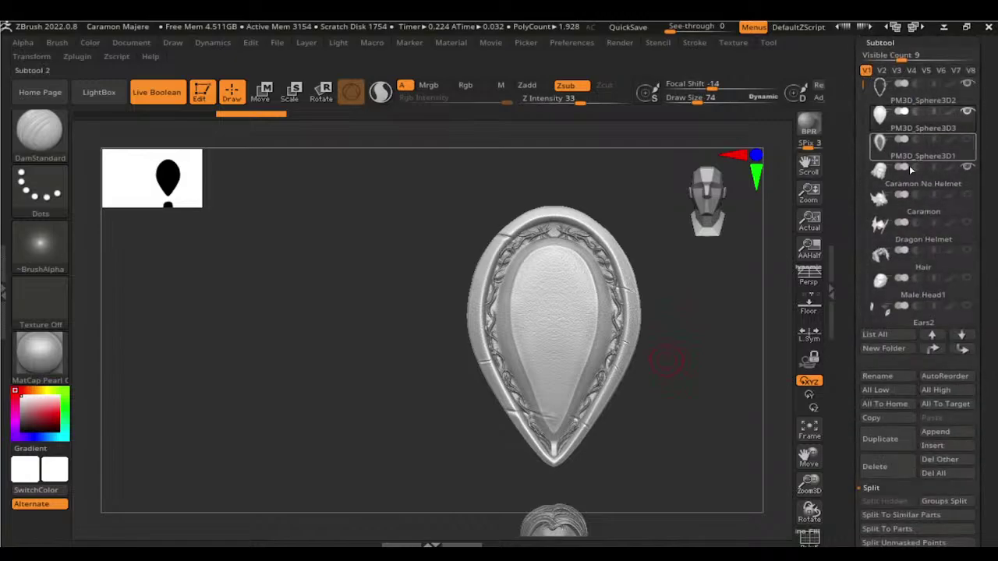
click(935, 432)
click(328, 312)
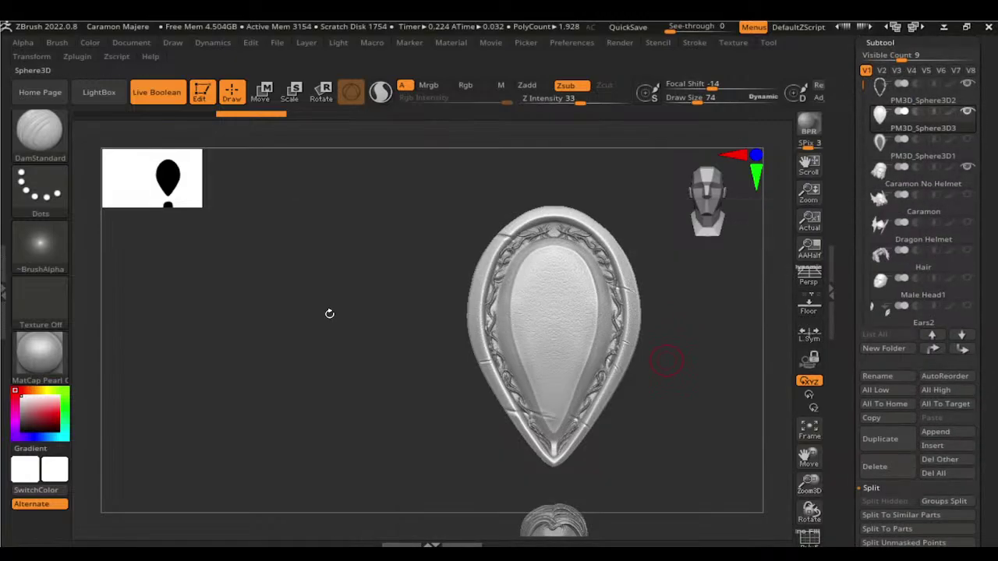
alt+click(612, 499)
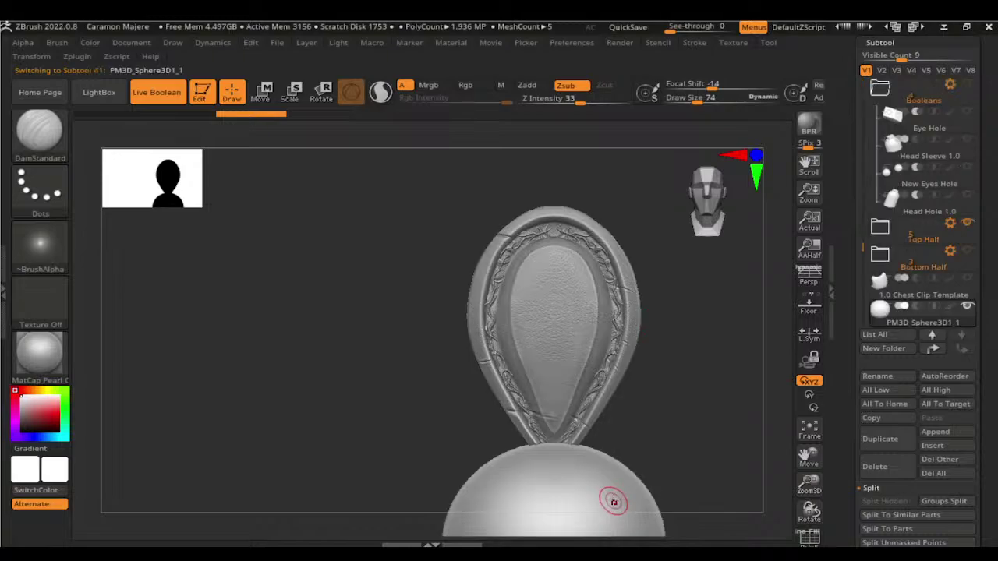
key(w)
Step: Move the sphere onto the pauldron's top rim edge
mouse_move(553, 421)
mouse_down()
mouse_move(672, 197)
mouse_move(724, 352)
mouse_move(675, 297)
mouse_move(723, 301)
mouse_up()
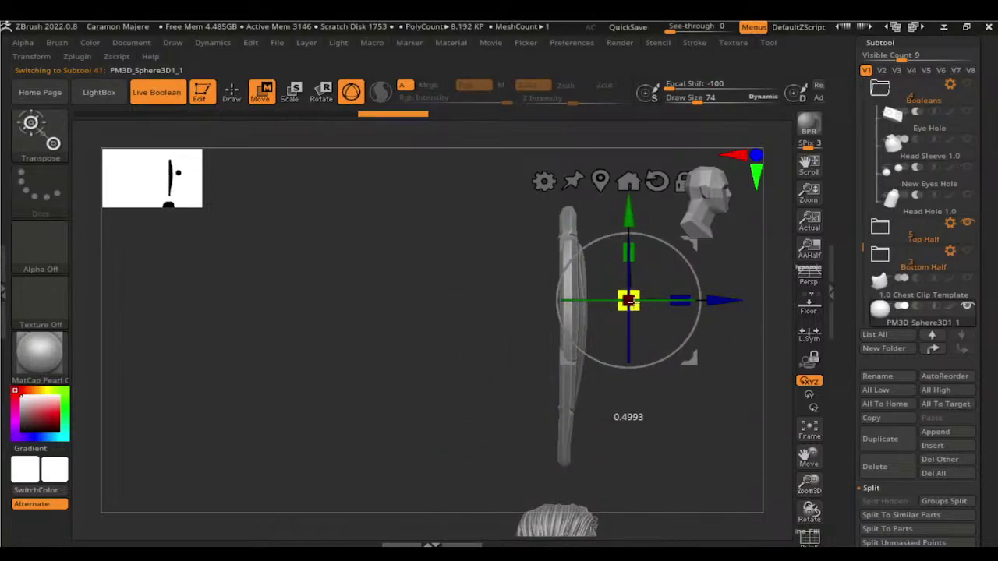
drag(726, 343, 671, 417)
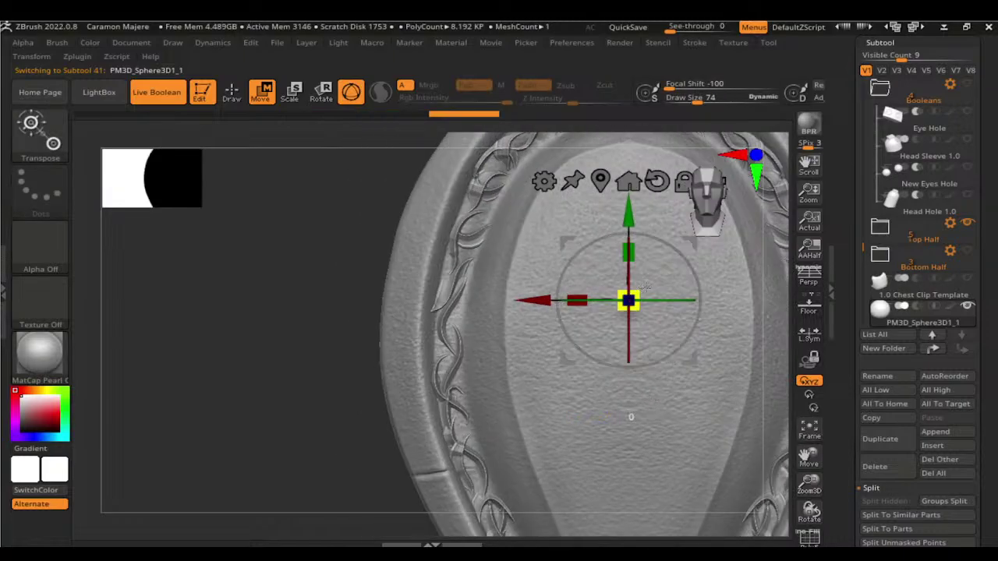
alt+drag(279, 423, 527, 420)
alt+drag(421, 426, 515, 189)
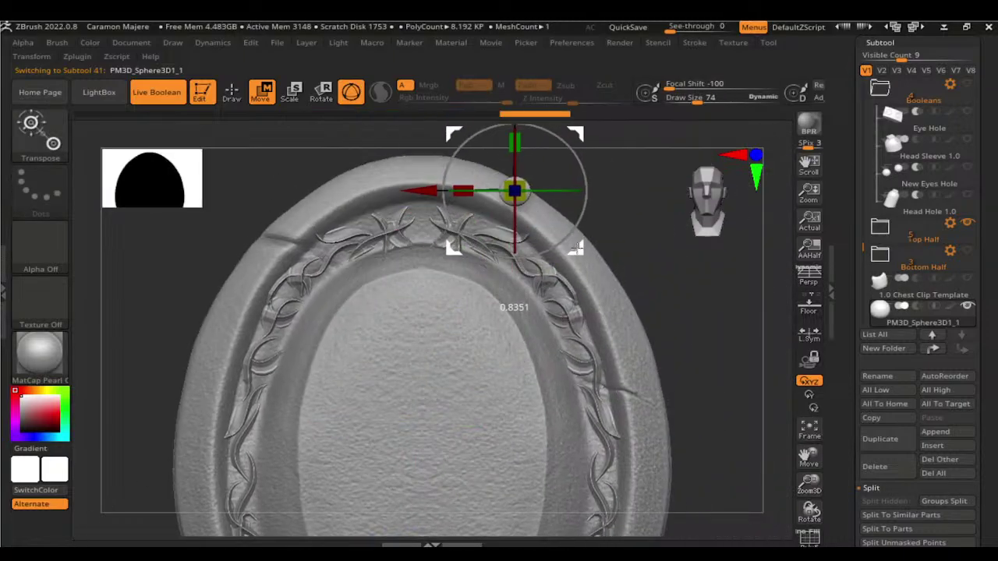
mouse_move(546, 343)
shift+mouse_down()
mouse_move(390, 345)
mouse_move(432, 341)
shift+mouse_up()
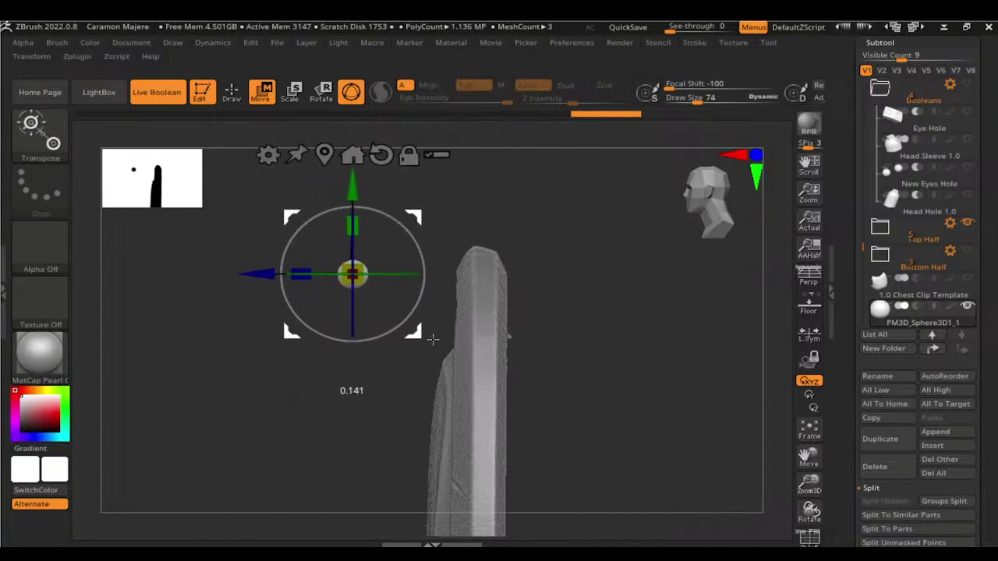
click(457, 278)
mouse_move(457, 278)
mouse_down()
mouse_move(682, 355)
mouse_move(460, 399)
mouse_up()
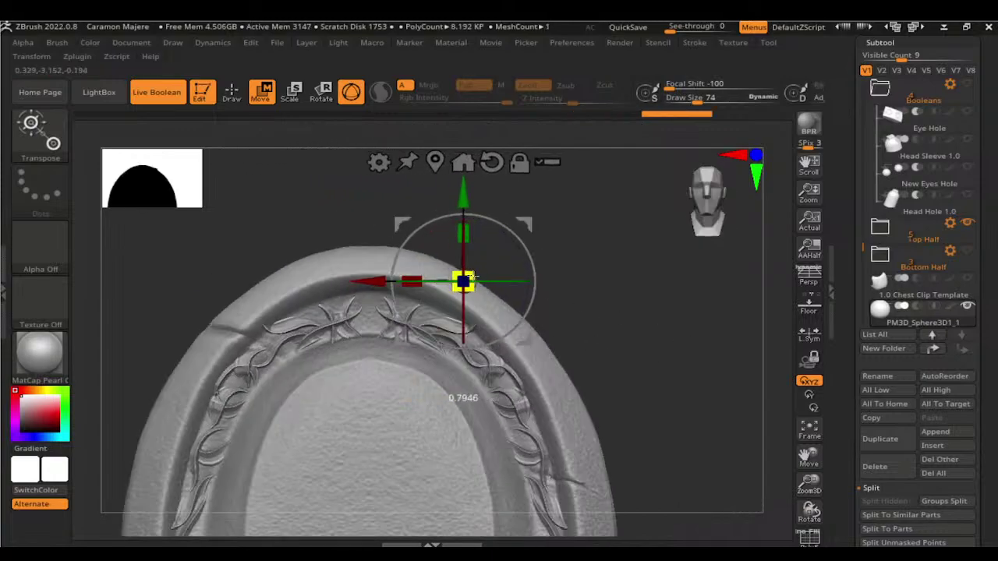
Step: Zoom and orbit to check the rivet's seating on the top rim
mouse_move(631, 307)
mouse_down()
mouse_move(591, 352)
mouse_move(506, 318)
mouse_up()
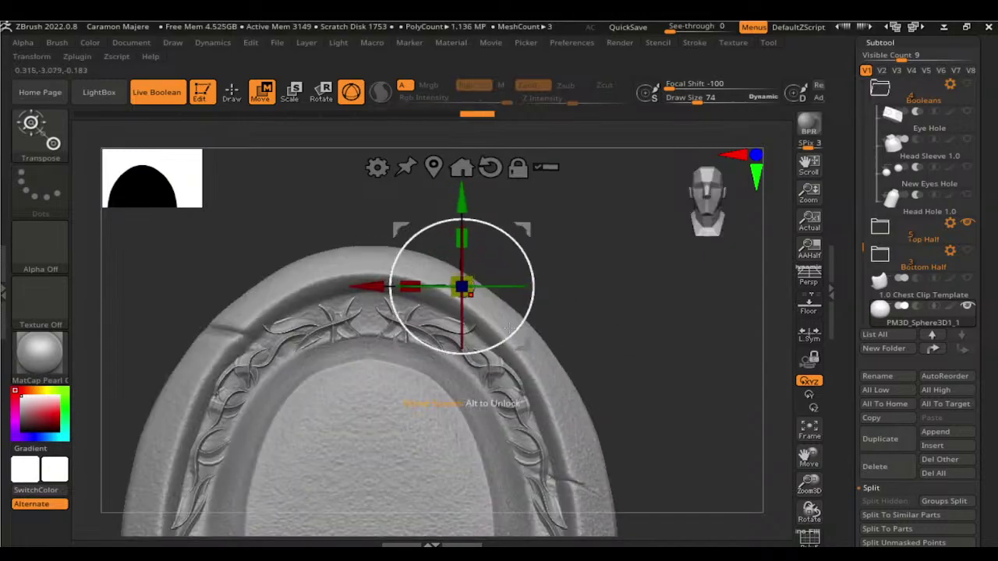
drag(463, 286, 453, 273)
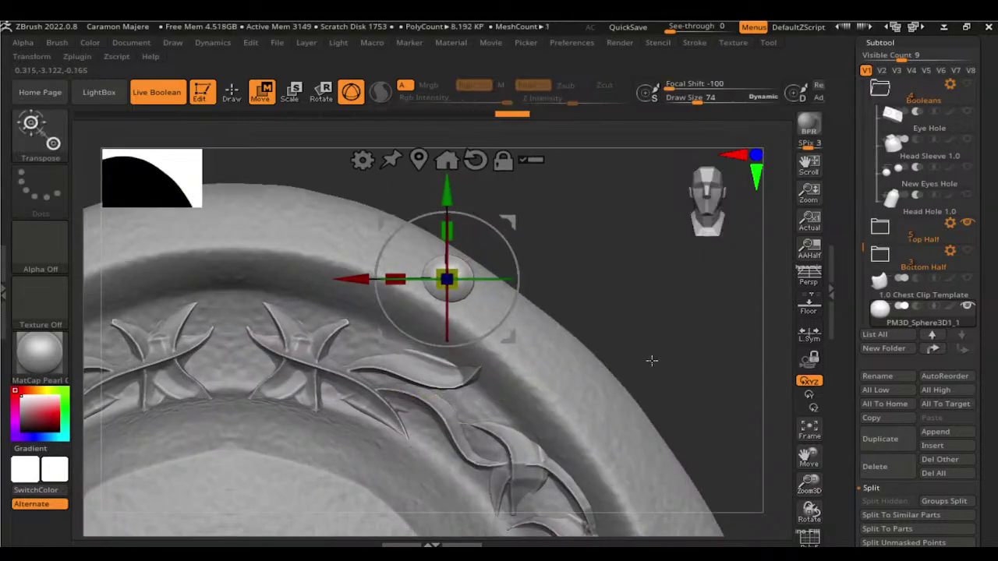
mouse_move(650, 356)
mouse_down()
mouse_move(697, 397)
mouse_move(685, 372)
mouse_move(606, 312)
mouse_move(608, 297)
mouse_up()
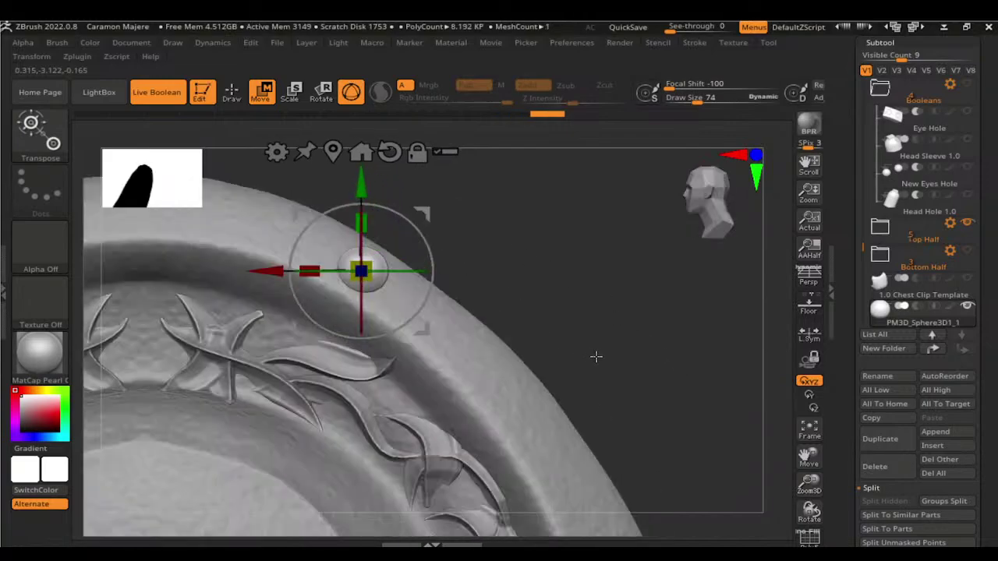
drag(597, 356, 690, 360)
Step: Reselect the ClayBuildup brush, then switch to Move mode for the rivet
key(b)
key(c)
key(b)
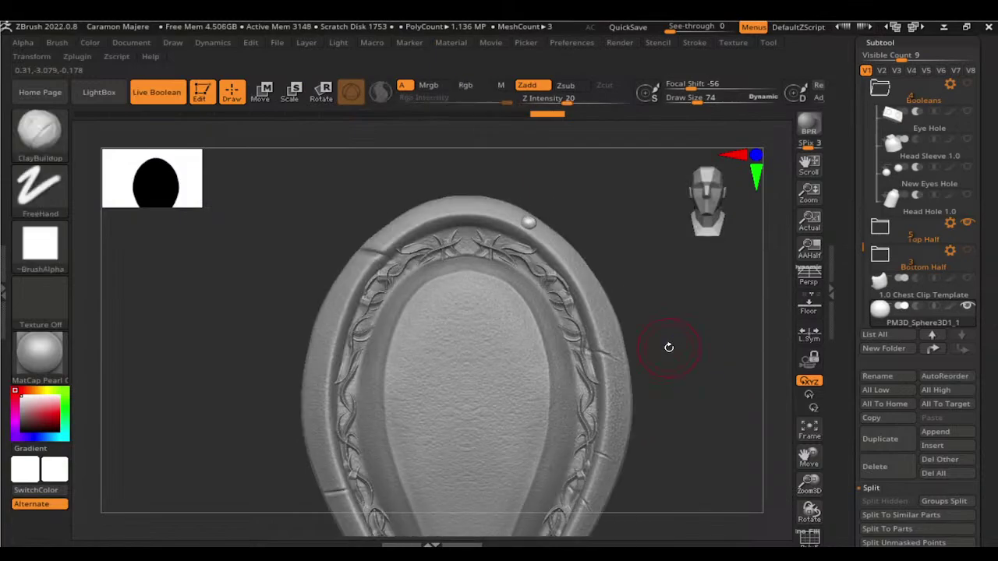
key(w)
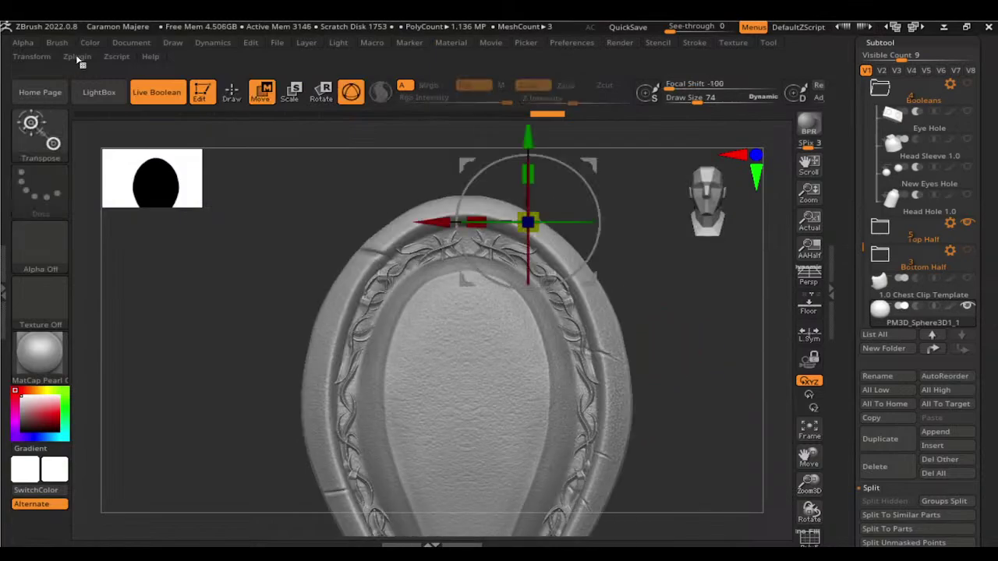
Step: Mirror the rivet across the X axis with SubTool Master, then check it from the side
click(78, 56)
click(124, 327)
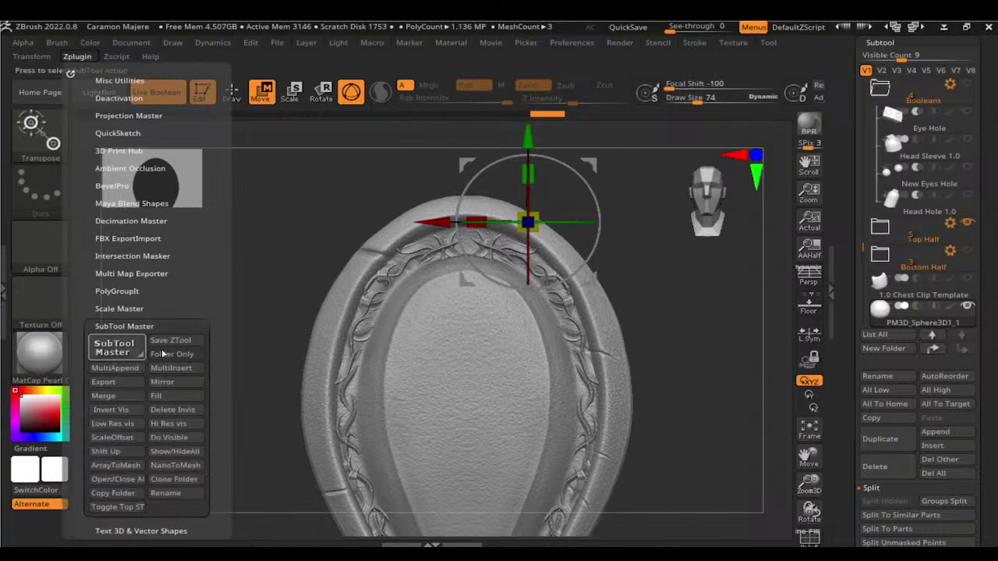
click(165, 381)
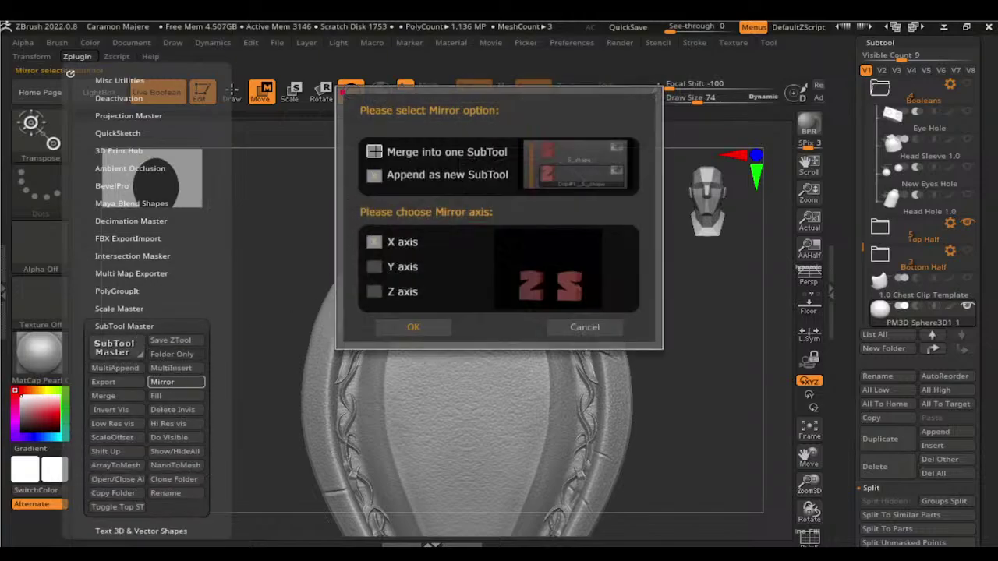
click(400, 324)
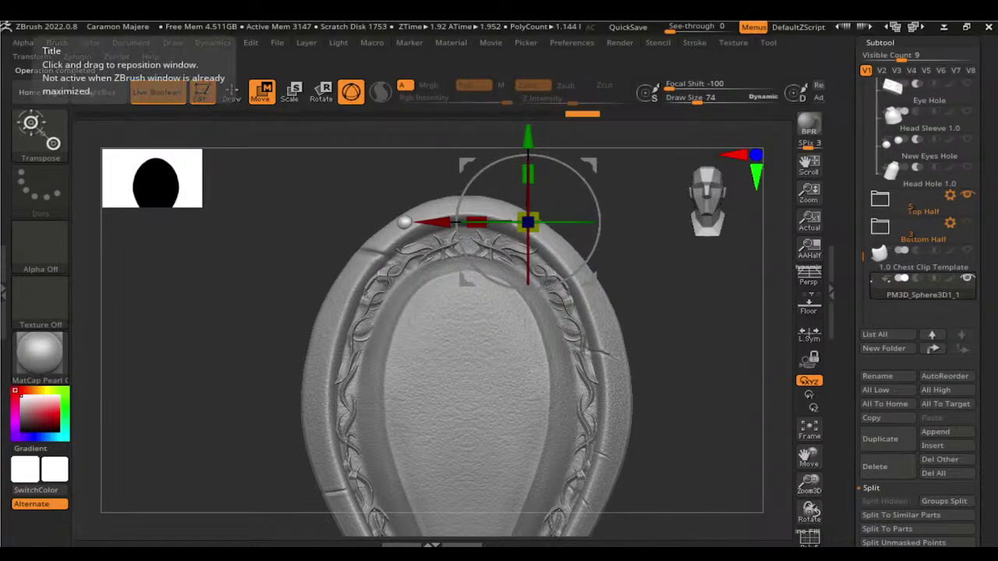
alt+drag(584, 283, 667, 379)
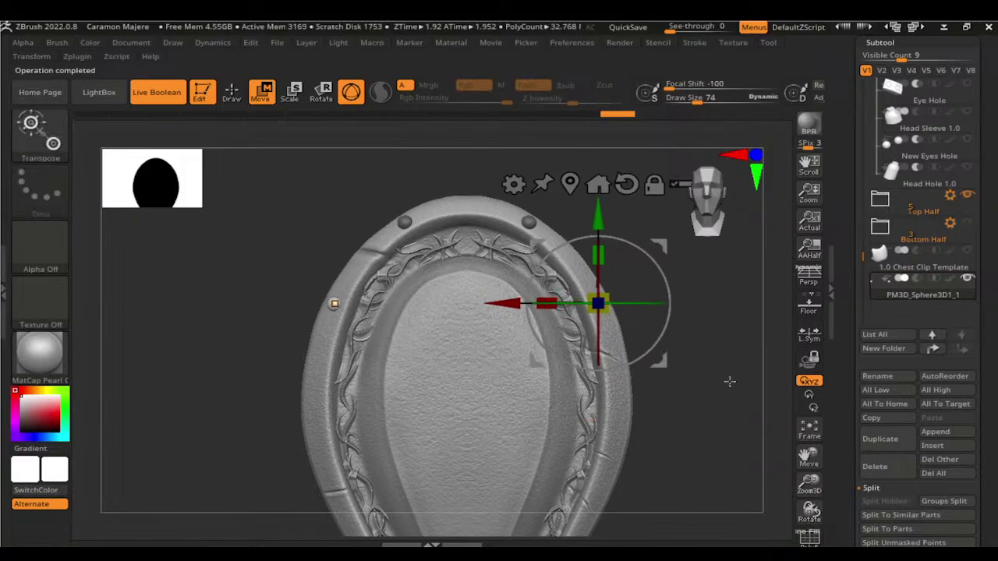
mouse_move(729, 381)
mouse_down()
mouse_move(686, 376)
mouse_move(729, 466)
mouse_move(661, 361)
mouse_move(718, 357)
mouse_move(742, 439)
mouse_move(719, 351)
mouse_move(645, 257)
mouse_move(660, 350)
mouse_move(654, 341)
mouse_move(630, 210)
mouse_move(644, 341)
mouse_up()
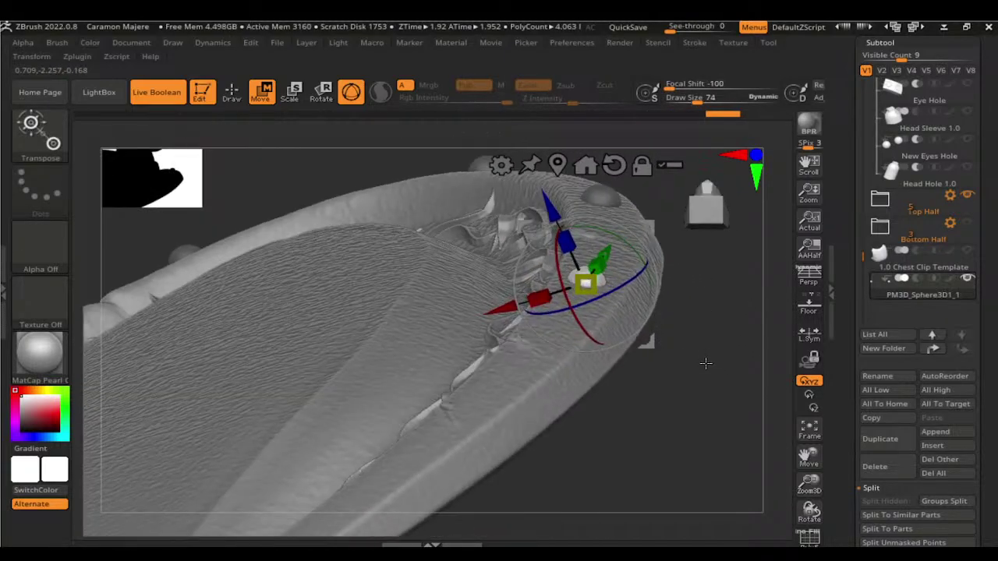
Step: Frame the pauldron, zoom onto the rim, and resize the sphere rivet
drag(708, 317, 655, 337)
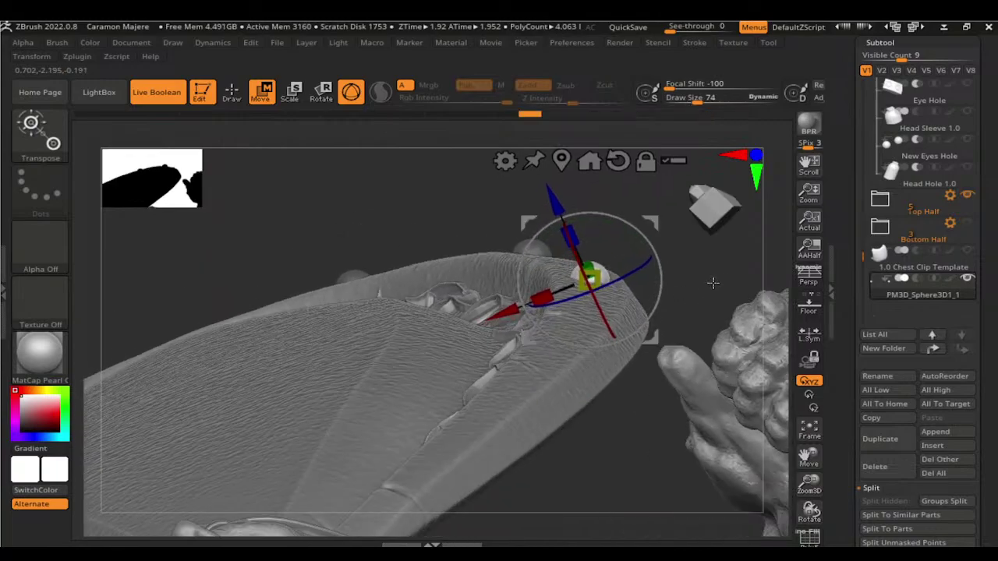
mouse_move(713, 283)
mouse_down()
mouse_move(671, 247)
mouse_move(679, 346)
mouse_move(695, 327)
mouse_move(675, 468)
mouse_move(723, 380)
mouse_move(580, 301)
mouse_move(562, 344)
mouse_up()
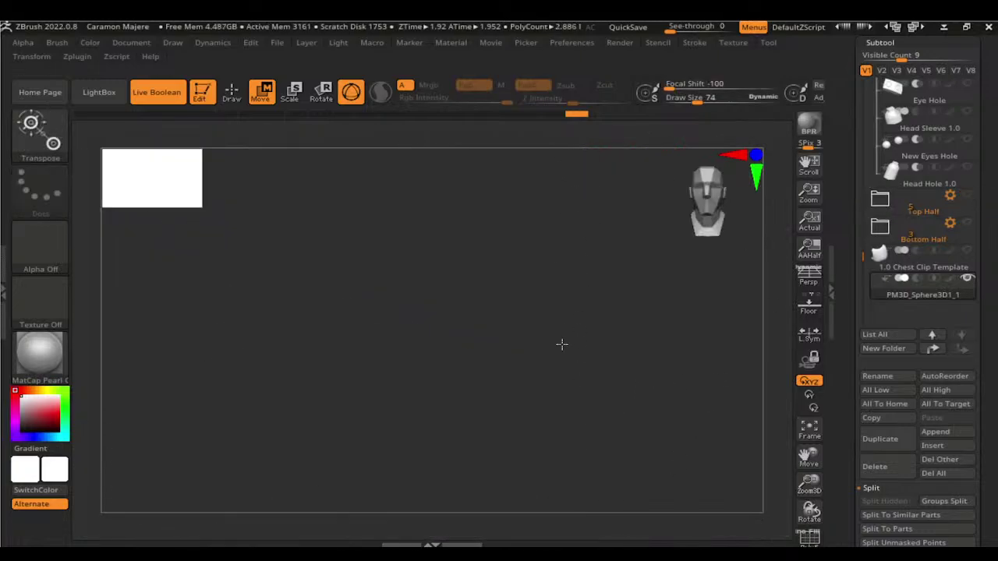
key(f)
mouse_move(750, 318)
mouse_down()
mouse_move(704, 296)
mouse_move(582, 289)
mouse_move(626, 293)
mouse_up()
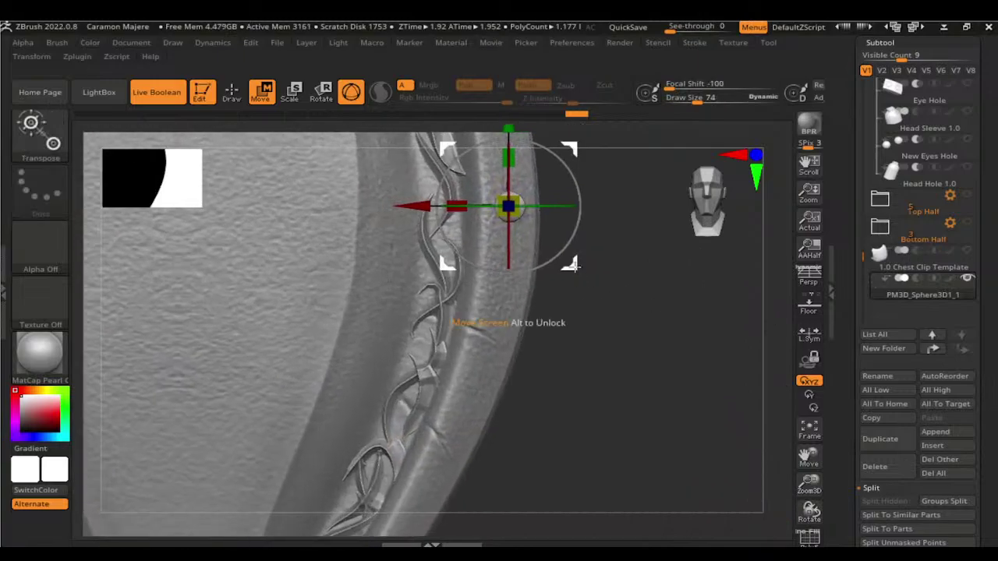
mouse_move(569, 266)
mouse_down()
mouse_move(540, 438)
mouse_move(527, 460)
mouse_up()
Step: Inspect the rim rivets from several angles, nudge one slightly, and return to front view
mouse_move(616, 368)
mouse_down()
mouse_move(626, 288)
mouse_move(616, 265)
mouse_up()
mouse_move(603, 379)
mouse_down()
mouse_move(628, 405)
mouse_move(575, 379)
mouse_move(546, 437)
mouse_up()
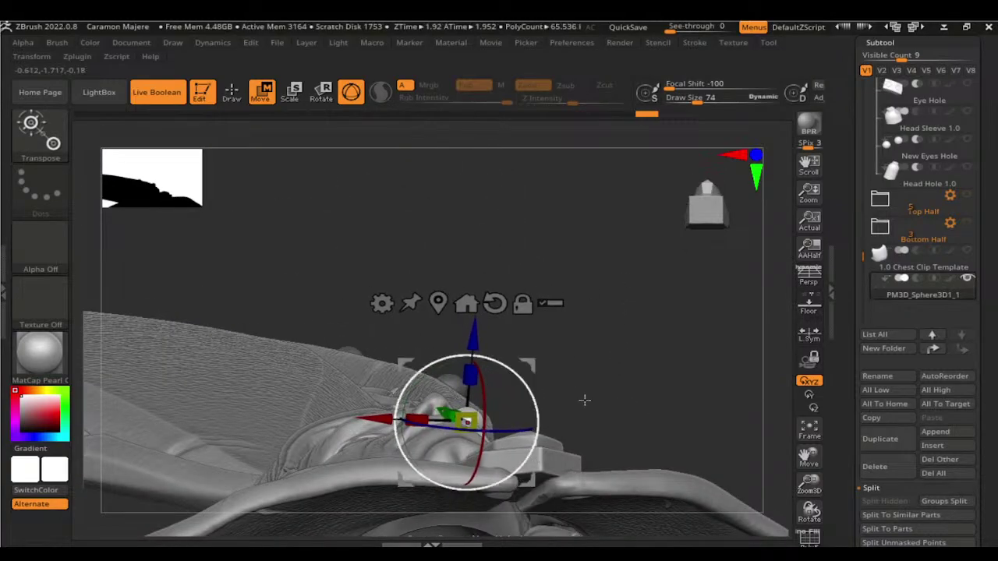
mouse_move(585, 400)
mouse_down()
mouse_move(704, 401)
mouse_move(554, 334)
mouse_up()
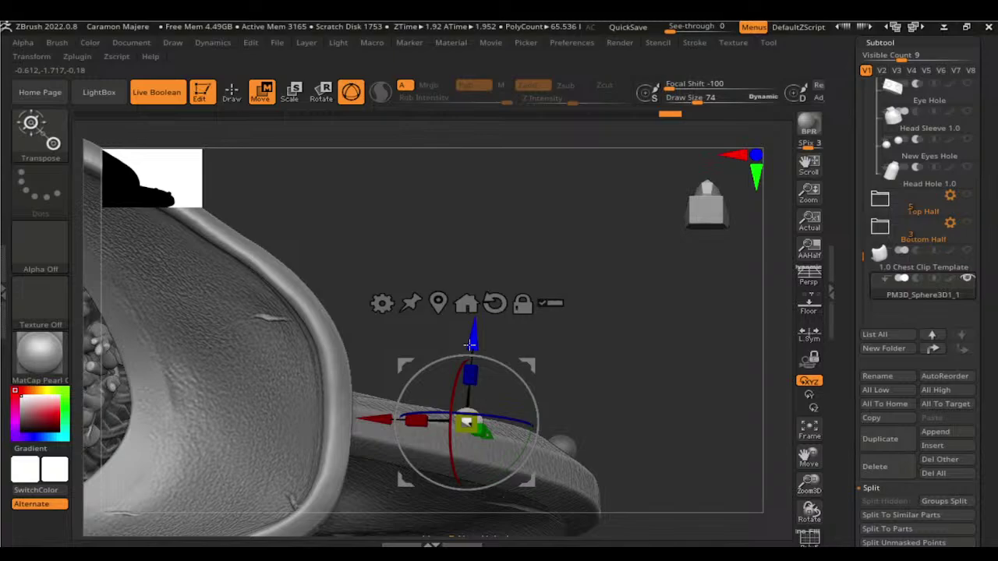
mouse_move(591, 316)
mouse_down()
mouse_move(655, 385)
mouse_move(616, 384)
mouse_move(606, 397)
mouse_move(676, 330)
mouse_move(450, 343)
mouse_move(434, 370)
mouse_move(639, 346)
mouse_move(631, 310)
mouse_move(613, 401)
mouse_move(645, 380)
mouse_move(591, 341)
mouse_move(556, 396)
mouse_move(617, 367)
mouse_move(639, 323)
mouse_move(644, 410)
mouse_move(650, 308)
mouse_up()
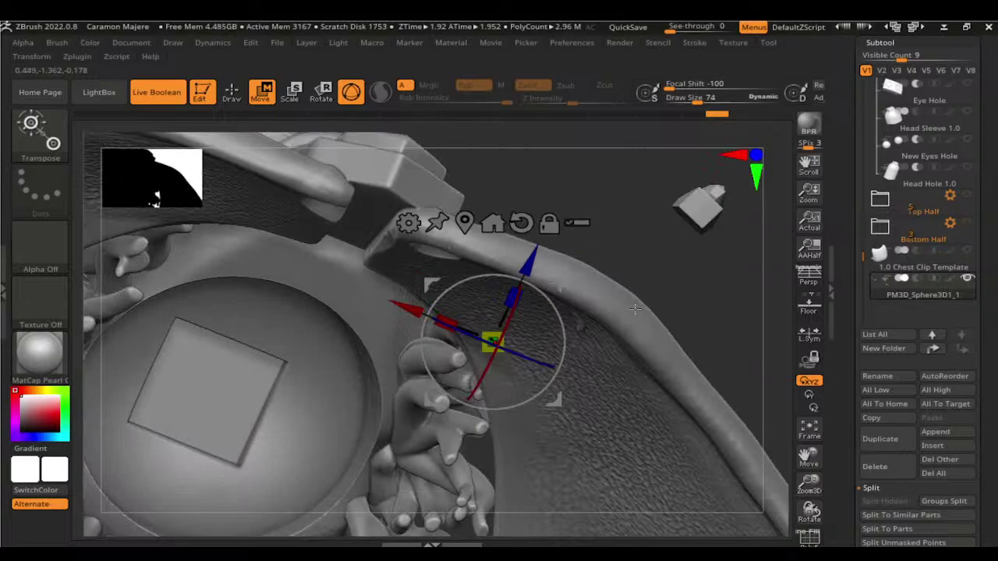
drag(670, 275, 578, 297)
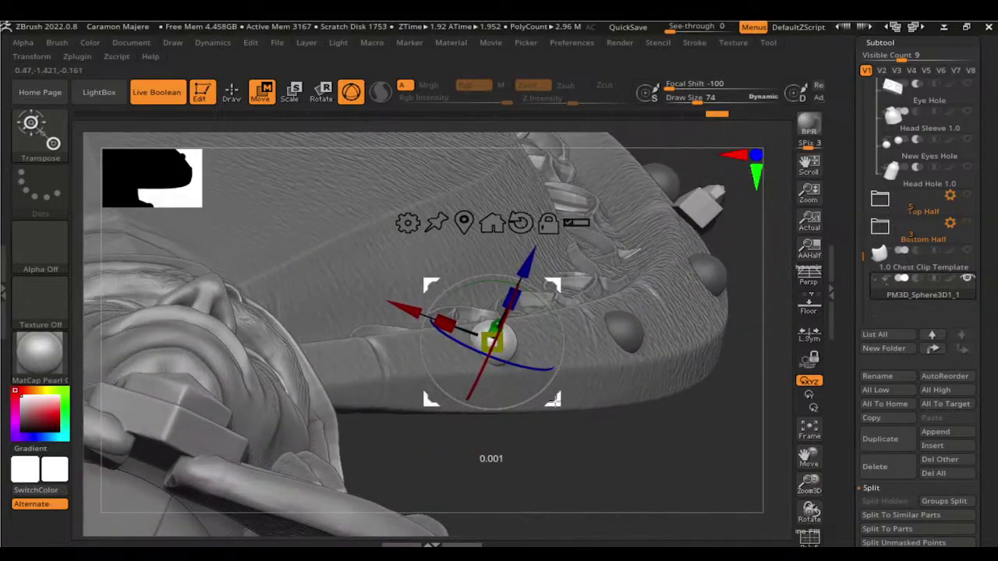
drag(544, 406, 548, 406)
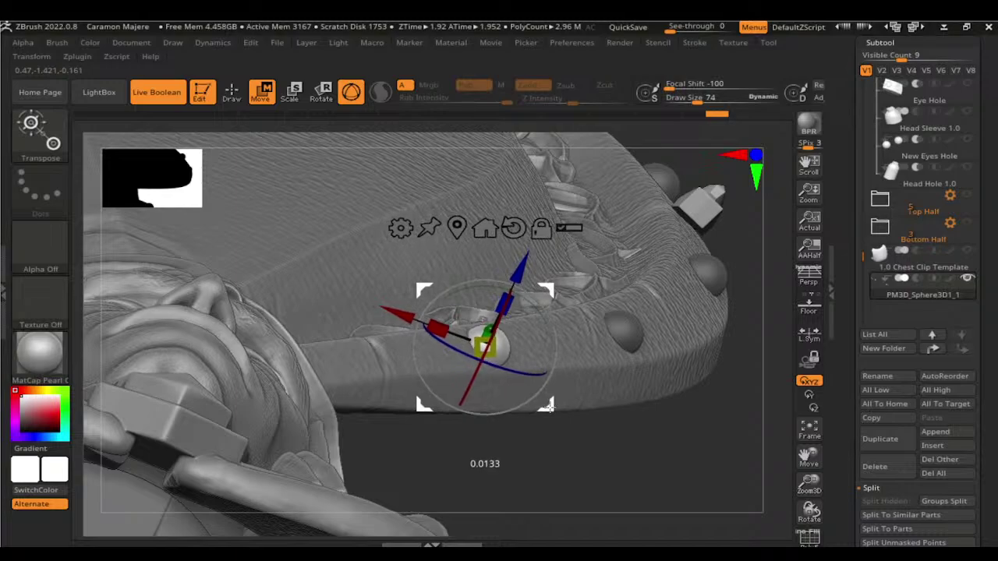
mouse_move(624, 409)
shift+mouse_down()
mouse_move(709, 413)
mouse_move(718, 474)
shift+mouse_up()
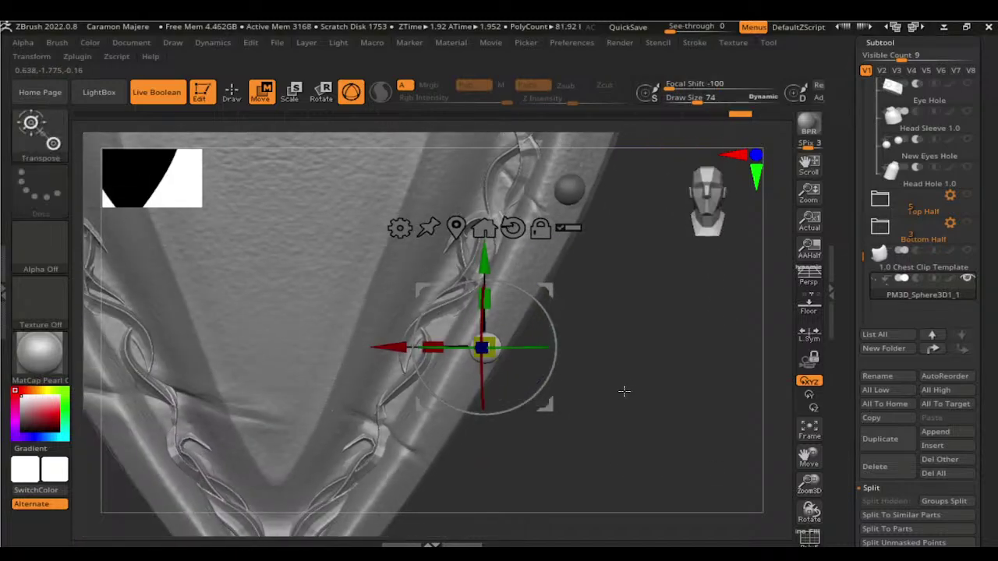
Step: Inspect the rim's twisted relief, ending on a front view of the pointed tip
mouse_move(624, 391)
mouse_down()
mouse_move(557, 397)
mouse_move(751, 436)
mouse_move(492, 454)
mouse_move(658, 429)
mouse_move(632, 323)
mouse_move(651, 356)
mouse_move(671, 339)
mouse_move(697, 403)
mouse_move(593, 343)
mouse_move(644, 361)
mouse_move(616, 395)
mouse_move(591, 403)
mouse_move(666, 288)
mouse_move(601, 341)
mouse_move(569, 393)
mouse_up()
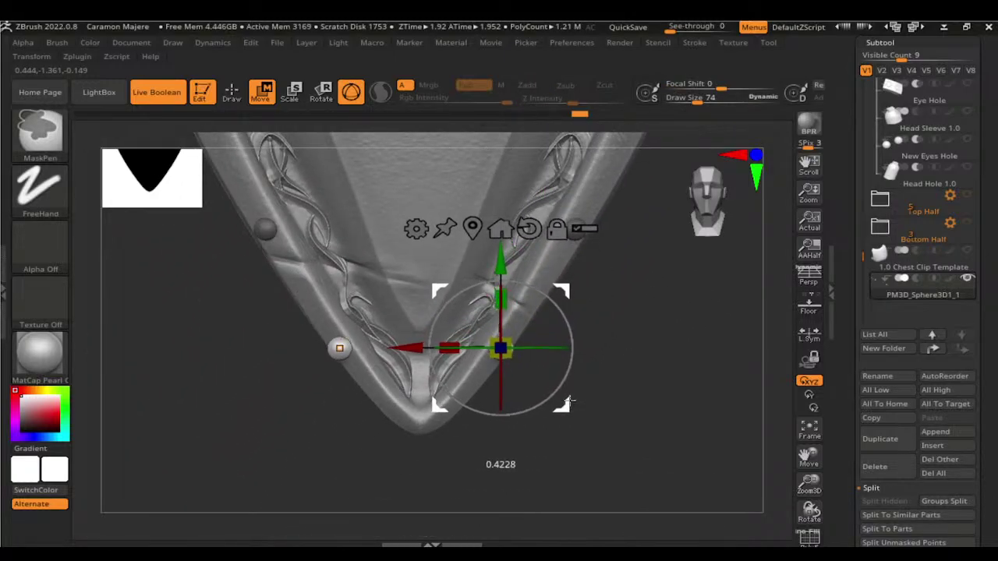
mouse_move(641, 404)
mouse_down()
mouse_move(591, 346)
mouse_move(691, 434)
mouse_move(669, 344)
mouse_up()
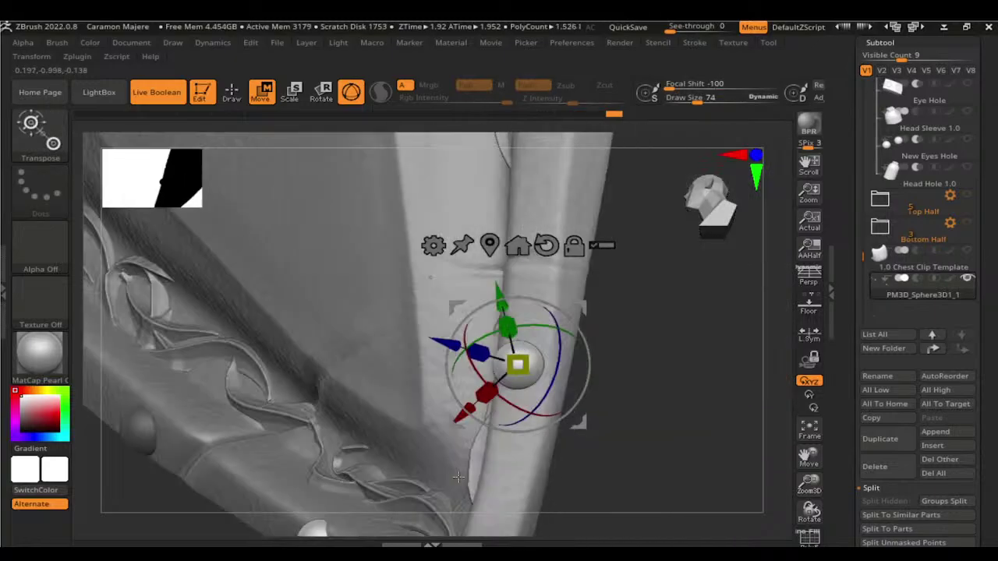
mouse_move(577, 422)
mouse_down()
mouse_move(490, 479)
mouse_move(646, 395)
mouse_move(673, 430)
mouse_move(563, 397)
mouse_move(719, 401)
mouse_move(590, 303)
mouse_up()
mouse_move(689, 383)
mouse_down()
mouse_move(635, 403)
mouse_move(468, 429)
mouse_move(602, 397)
mouse_move(668, 419)
mouse_move(647, 350)
mouse_up()
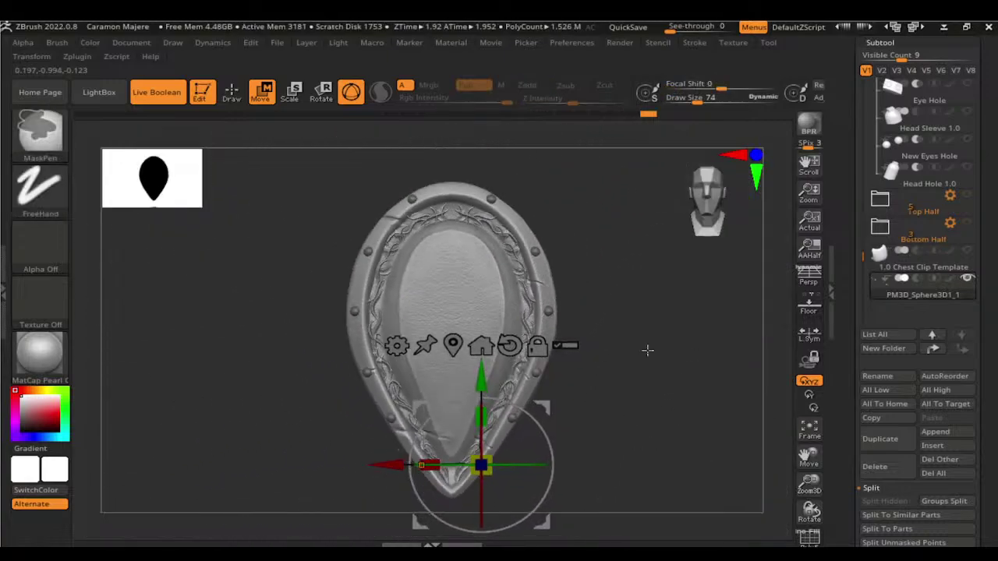
Step: Switch to Draw mode and select the ClayBuildup brush
key(q)
key(b)
key(c)
key(b)
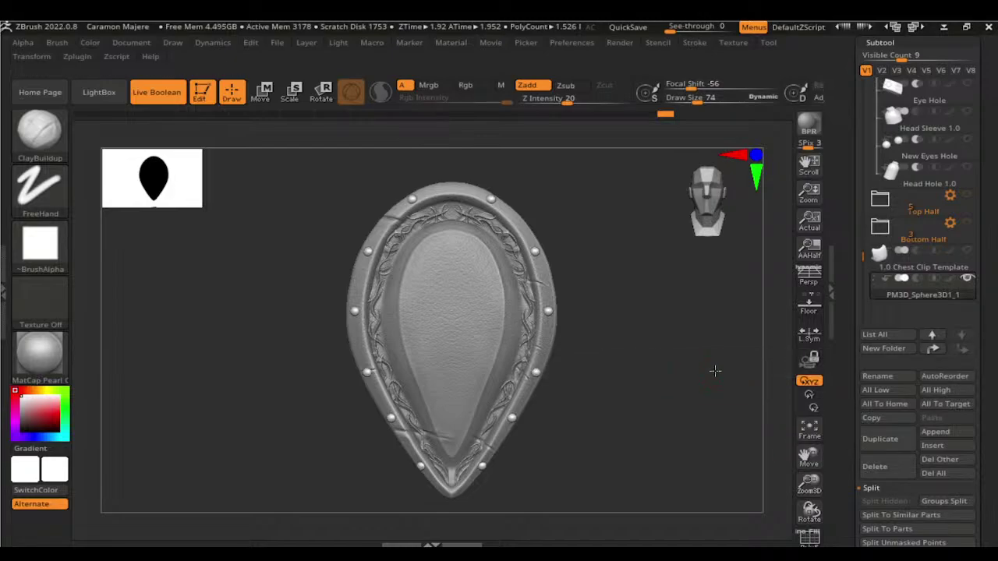
Step: Undo the last stroke, make the pauldron shell the active subtool, and pick hPolish
key(ctrl+z)
alt+drag(697, 441, 670, 392)
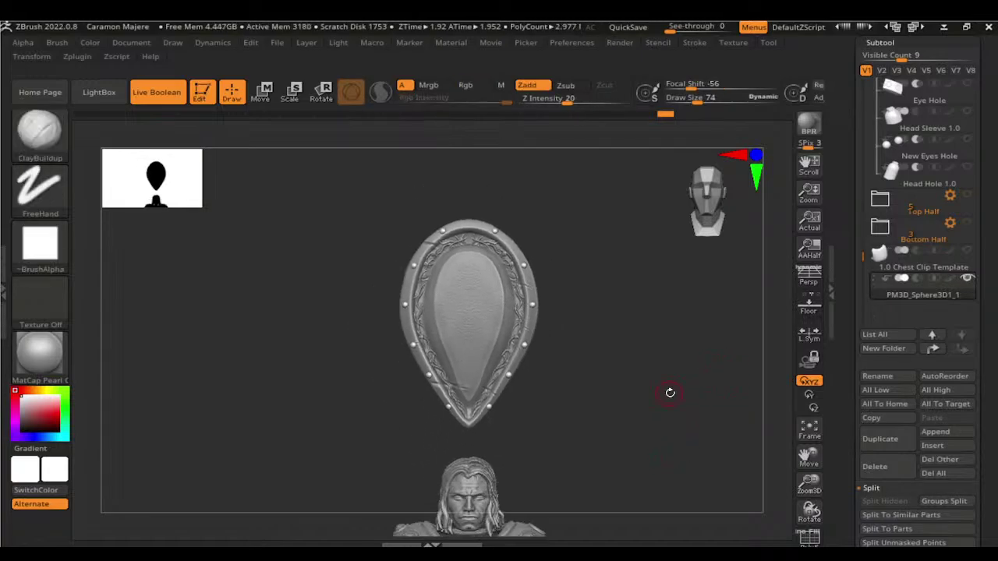
alt+click(501, 321)
alt+drag(593, 350, 617, 392)
key(b)
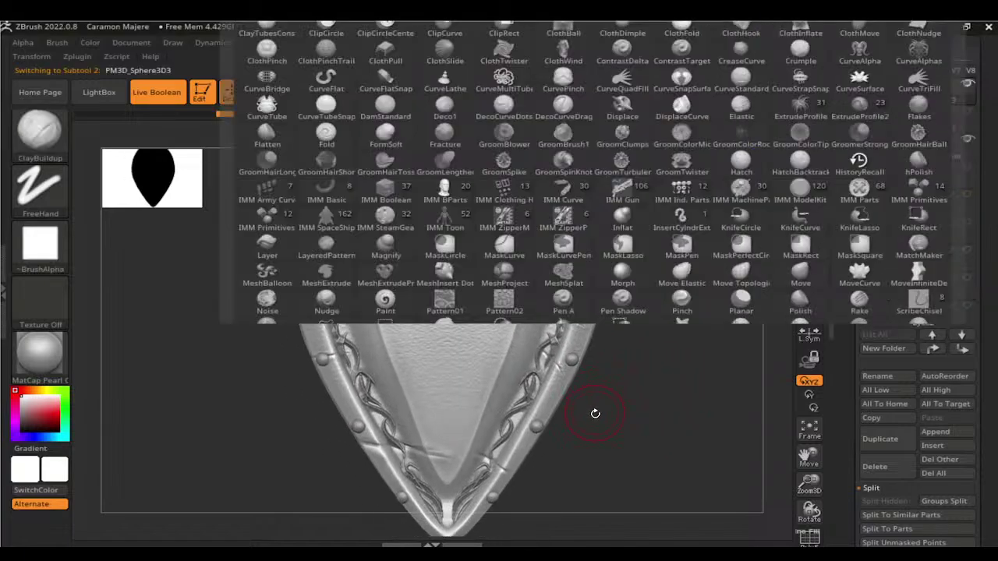
key(h)
key(p)
Step: Turn the shell's inner face toward the camera and polish two stretches of its inner bevel
key(f)
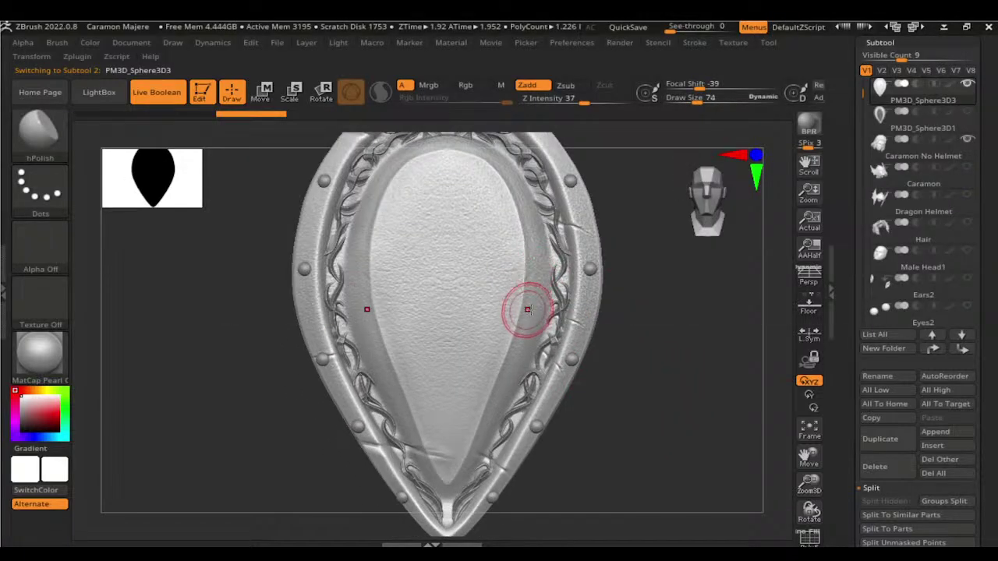
mouse_move(528, 310)
right_down()
mouse_move(608, 310)
mouse_move(520, 305)
right_up()
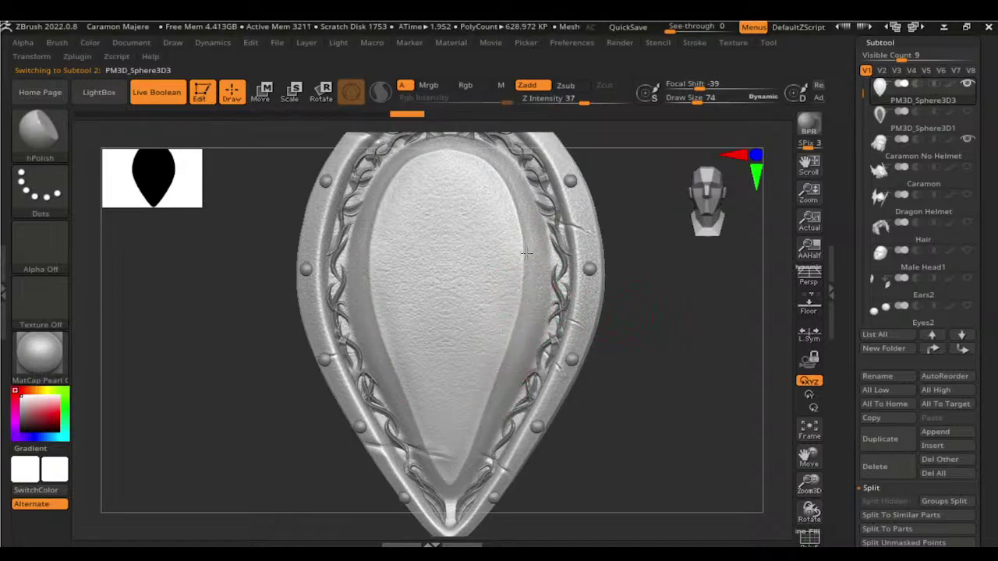
right_drag(628, 270, 635, 323)
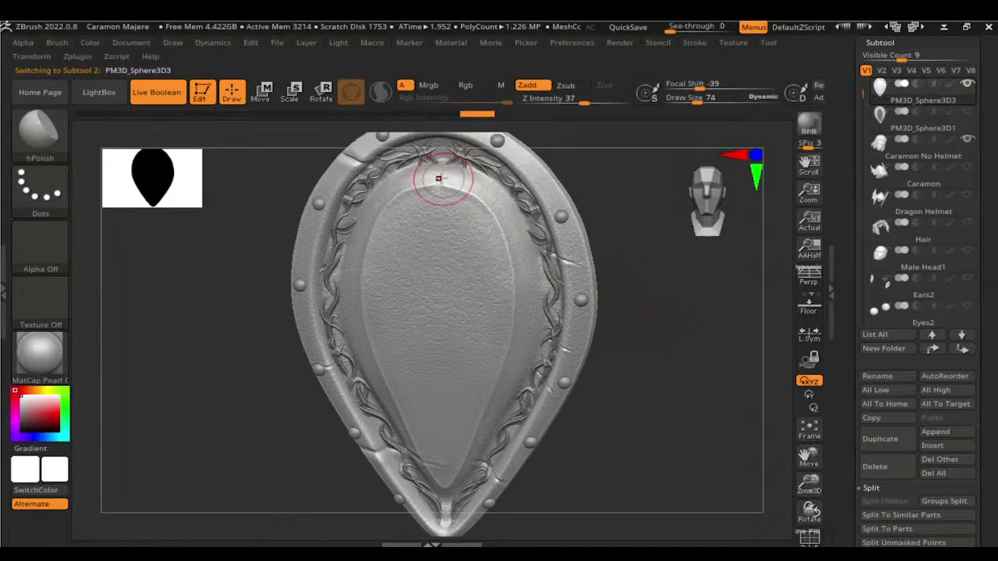
mouse_move(622, 274)
right_down()
mouse_move(657, 229)
mouse_move(415, 184)
right_up()
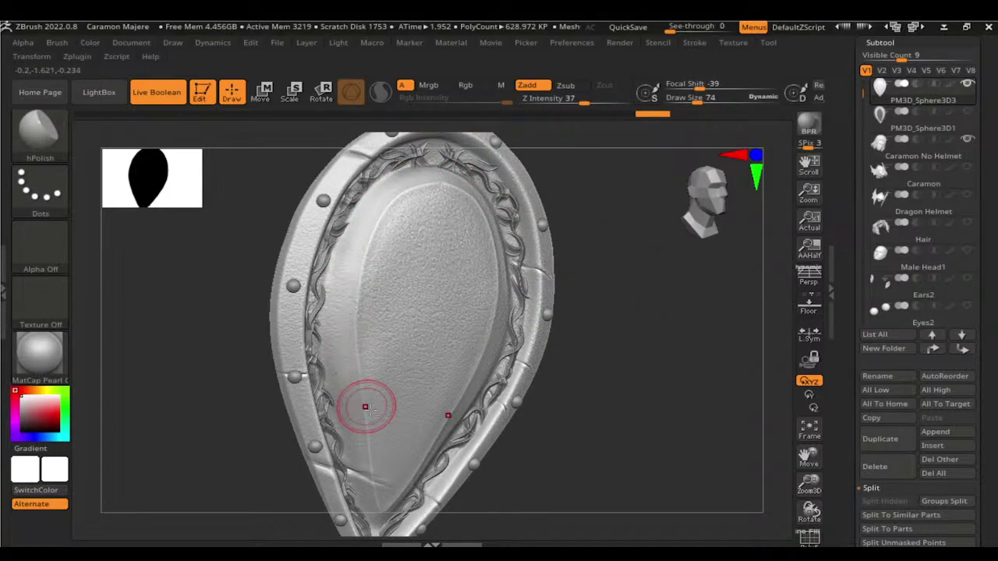
mouse_move(366, 407)
right_down()
mouse_move(585, 414)
mouse_move(490, 301)
right_up()
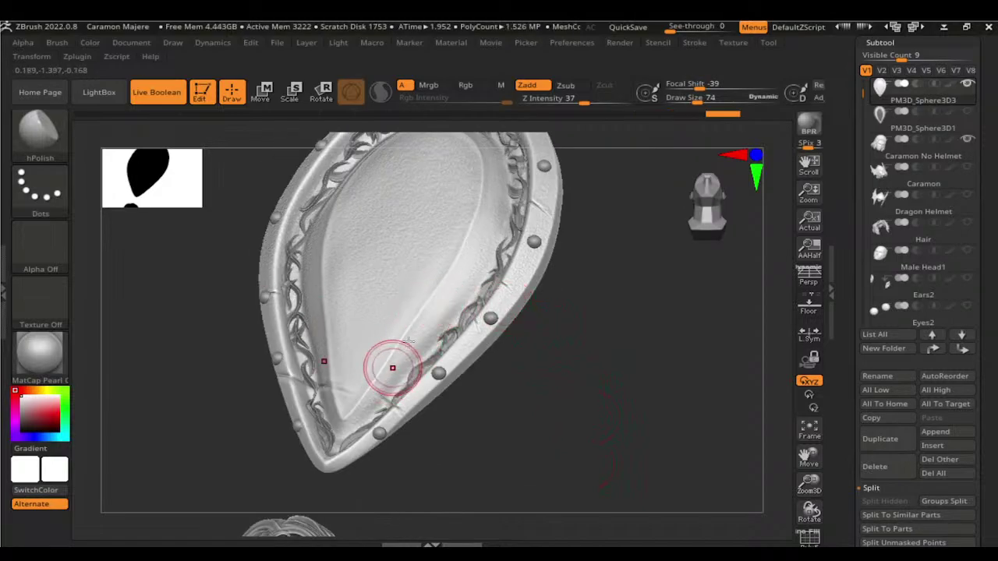
right_drag(396, 366, 535, 345)
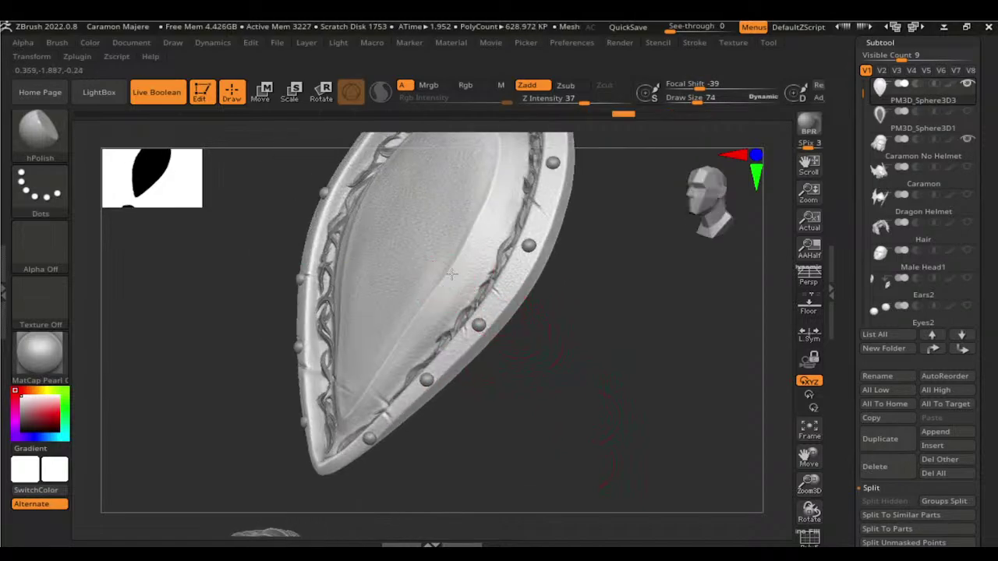
mouse_move(499, 296)
right_down()
mouse_move(573, 374)
mouse_move(575, 352)
right_up()
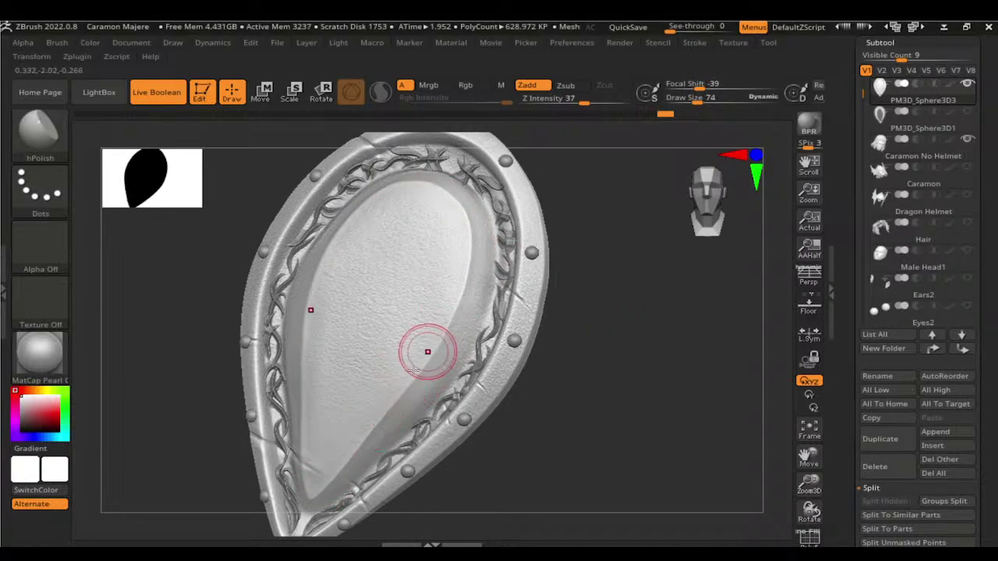
drag(427, 351, 448, 347)
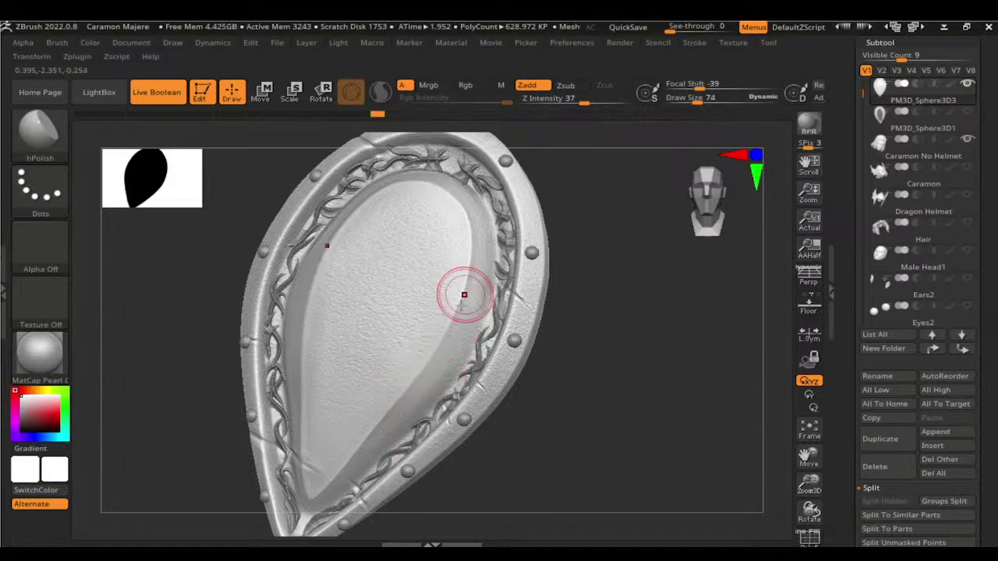
drag(470, 266, 473, 236)
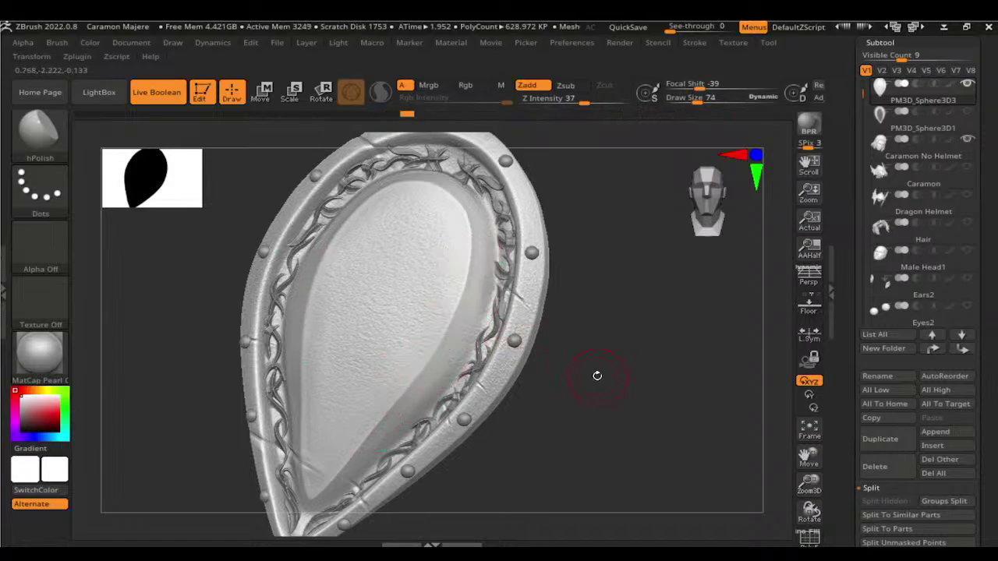
mouse_move(597, 376)
mouse_down()
mouse_move(619, 343)
mouse_move(518, 271)
mouse_up()
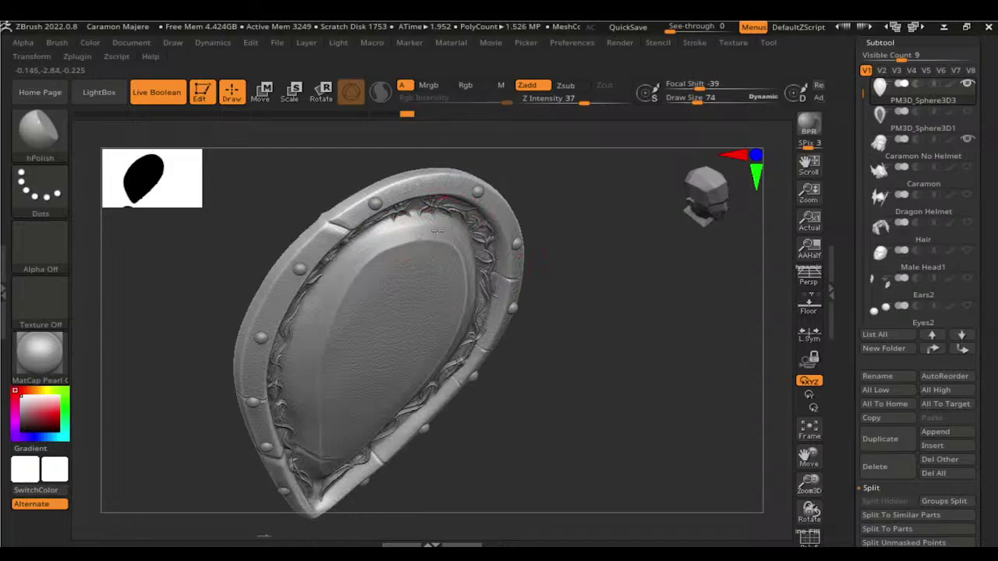
shift+drag(517, 350, 557, 314)
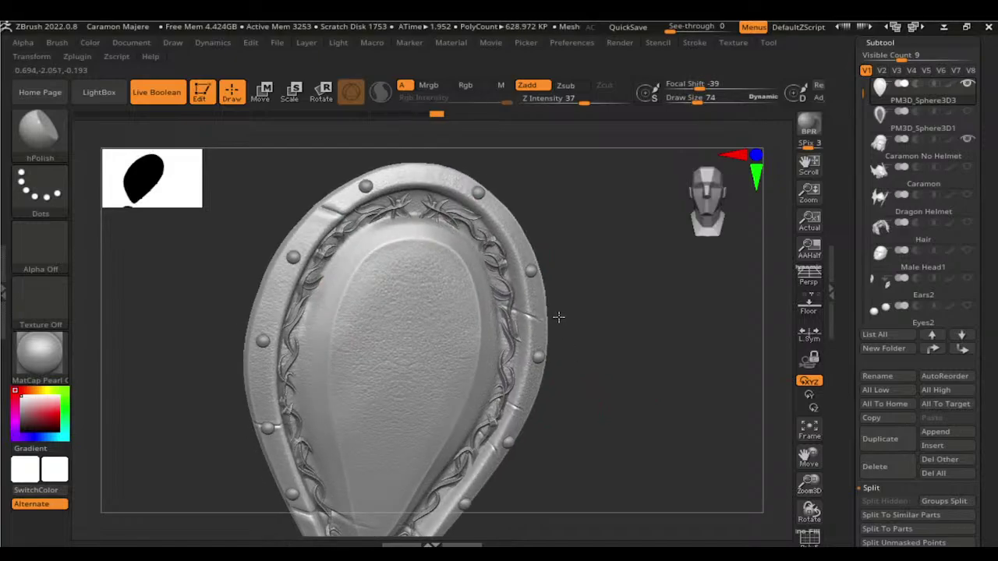
mouse_move(581, 358)
alt+mouse_down()
mouse_move(551, 341)
mouse_move(564, 372)
alt+mouse_up()
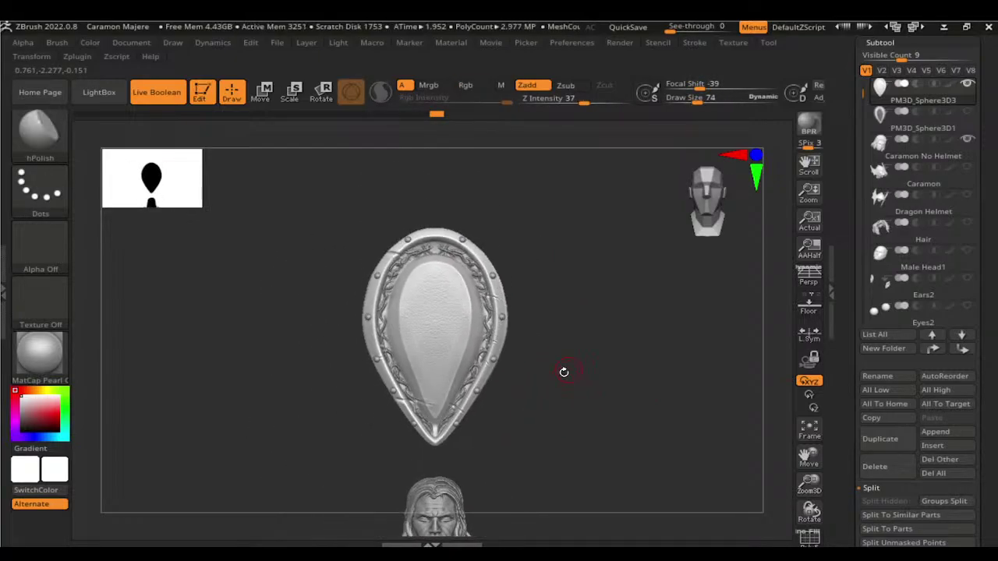
Step: Save the project over the existing project file, confirming Replace
key(ctrl+s)
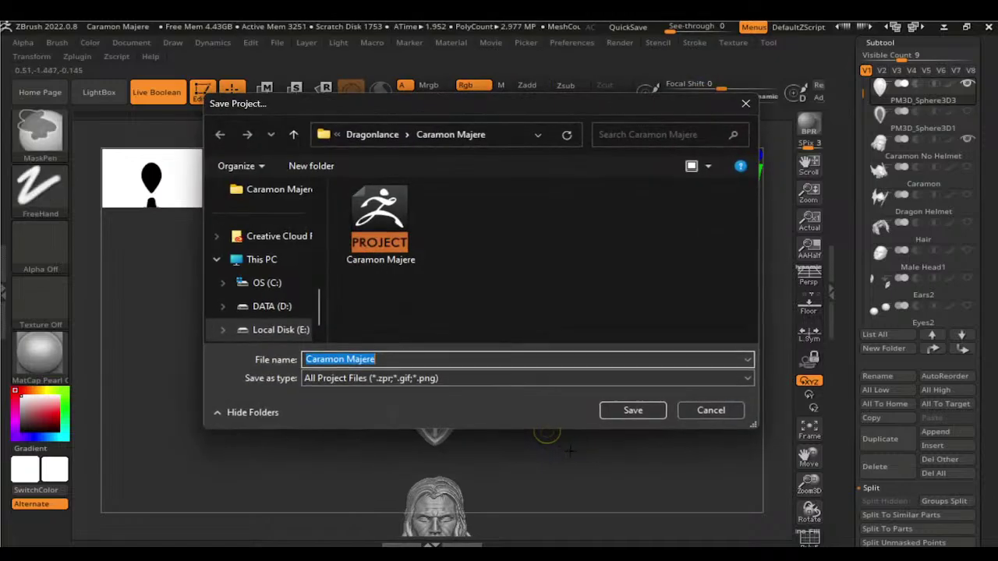
click(632, 411)
click(537, 275)
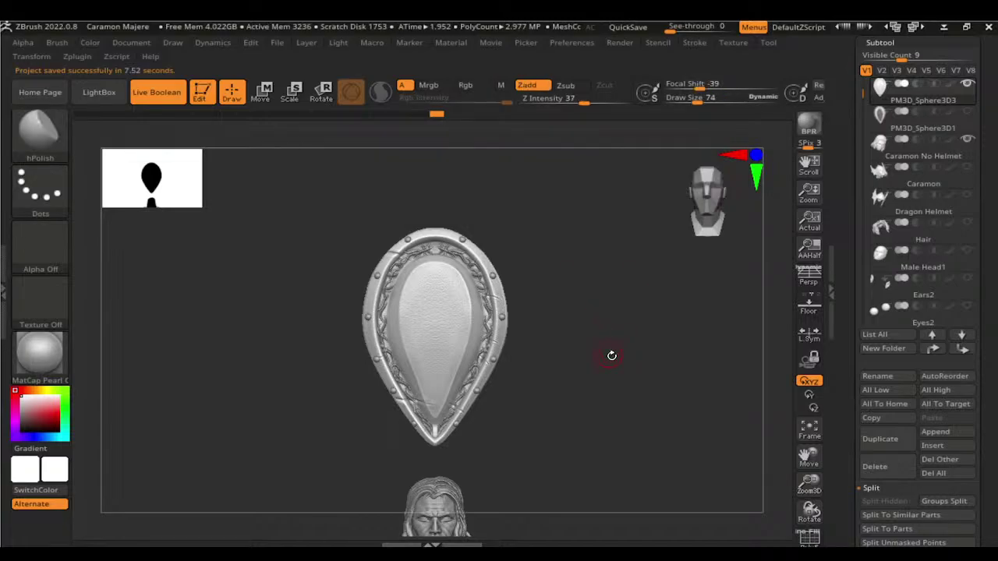
Step: Check the pauldron edge-on, then save over the project file again
mouse_move(606, 354)
mouse_down()
mouse_move(591, 328)
mouse_move(506, 336)
mouse_move(393, 320)
mouse_up()
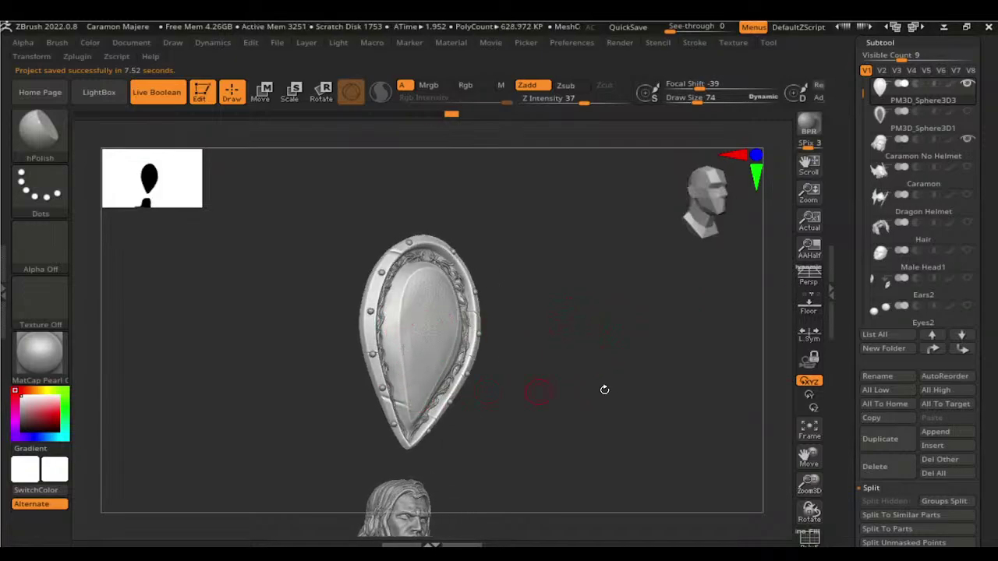
drag(605, 390, 630, 374)
key(ctrl+s)
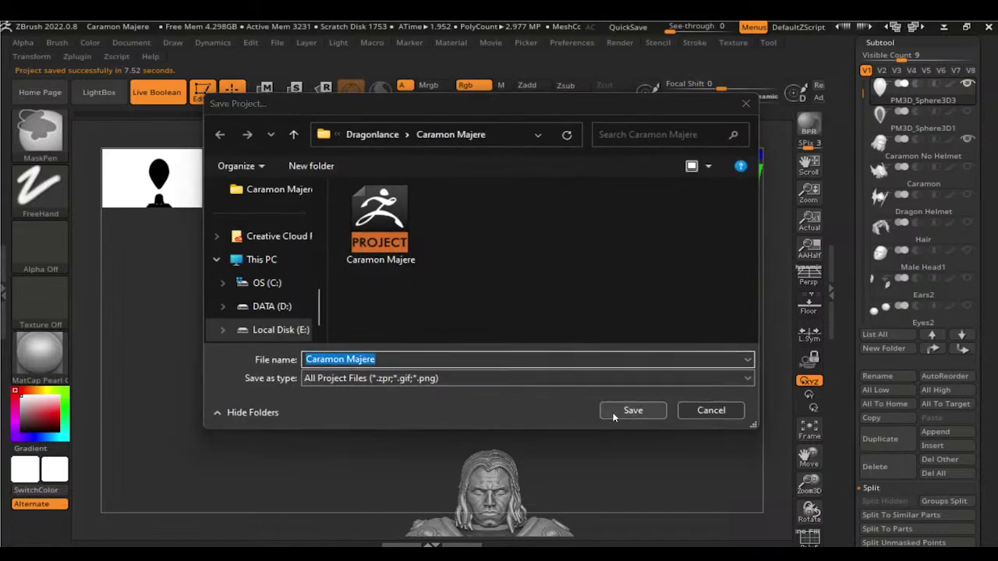
click(614, 413)
click(533, 274)
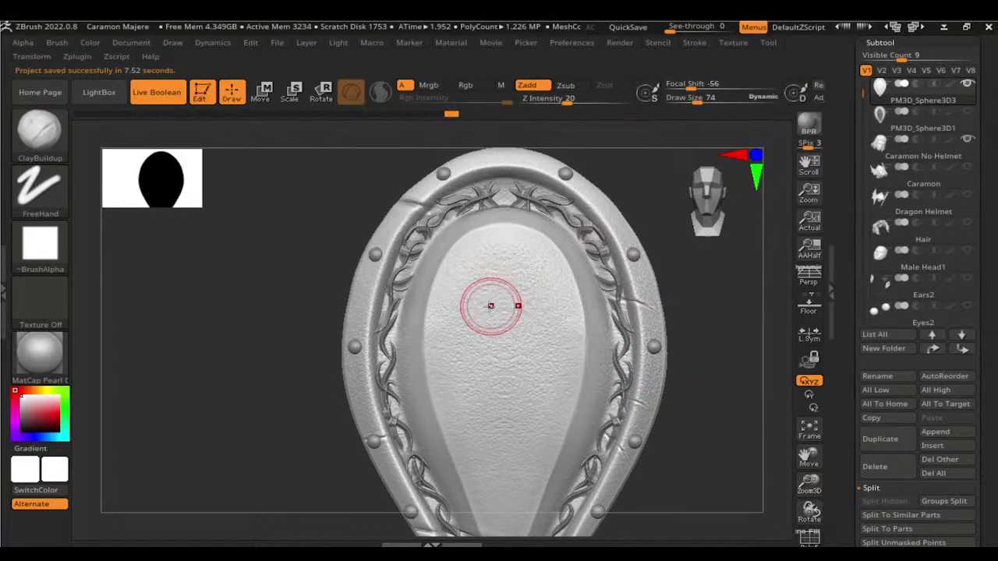
key(bracketleft)
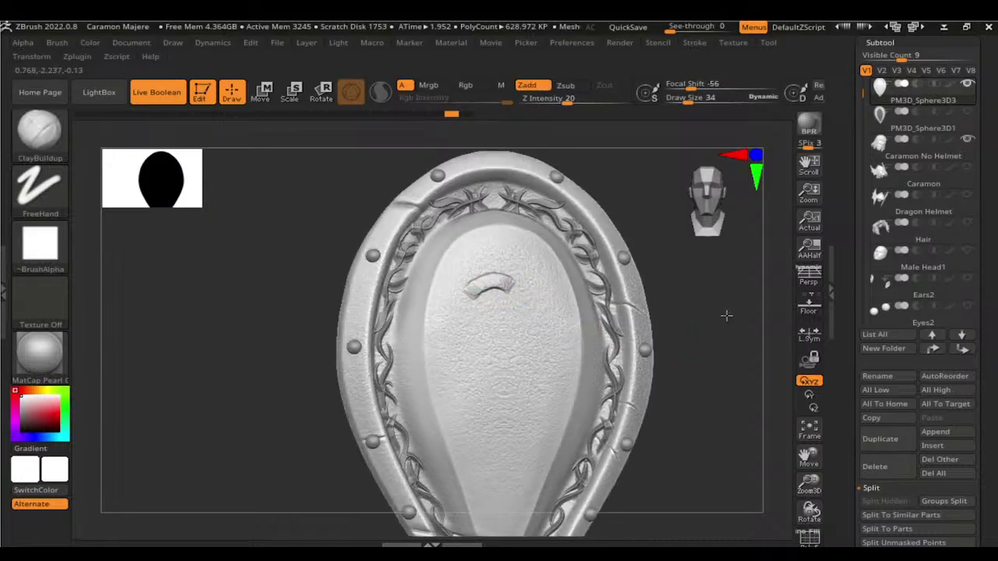
drag(725, 312, 506, 279)
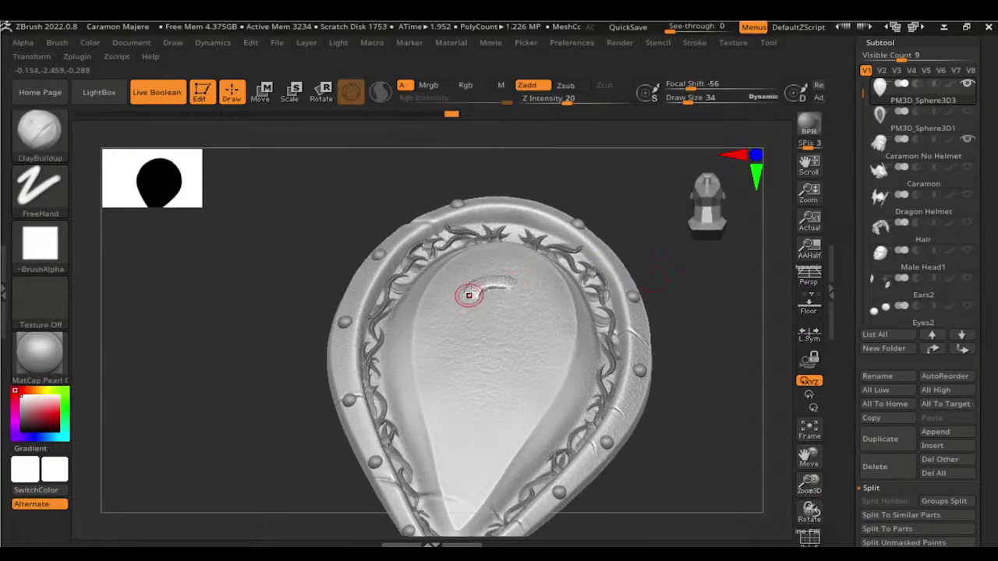
drag(671, 316, 584, 285)
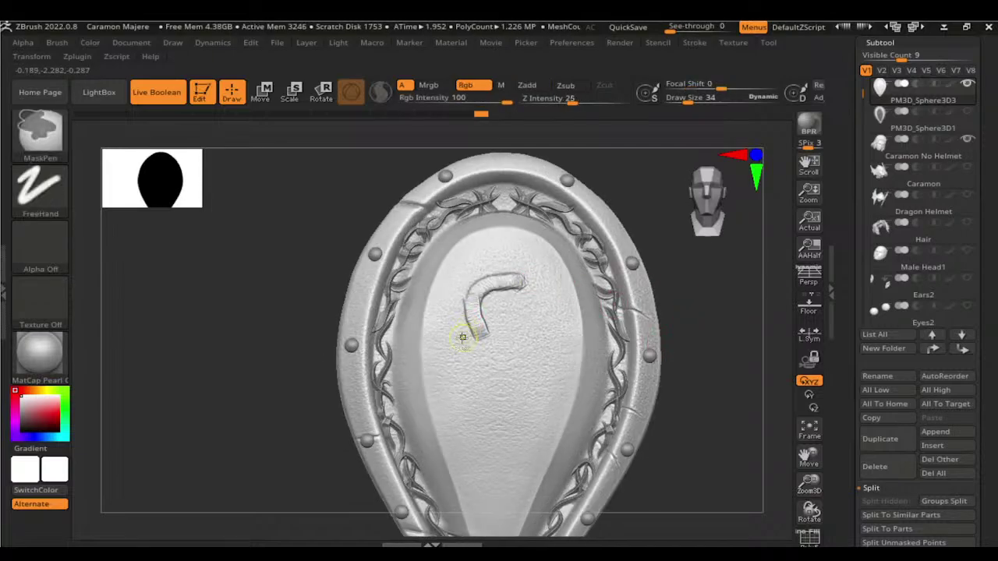
key(ctrl+z)
key(ctrl+z)
key(ctrl+z)
key(ctrl+z)
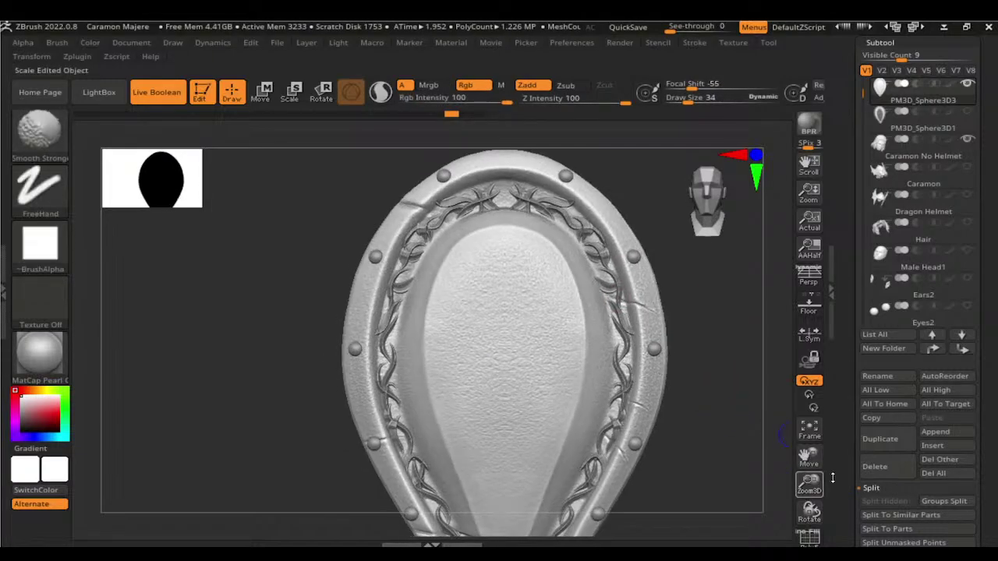
scroll(921, 312, down, 5)
Step: Set DynaMesh resolution to 1160 and remesh the pauldron
click(883, 348)
drag(916, 271, 899, 279)
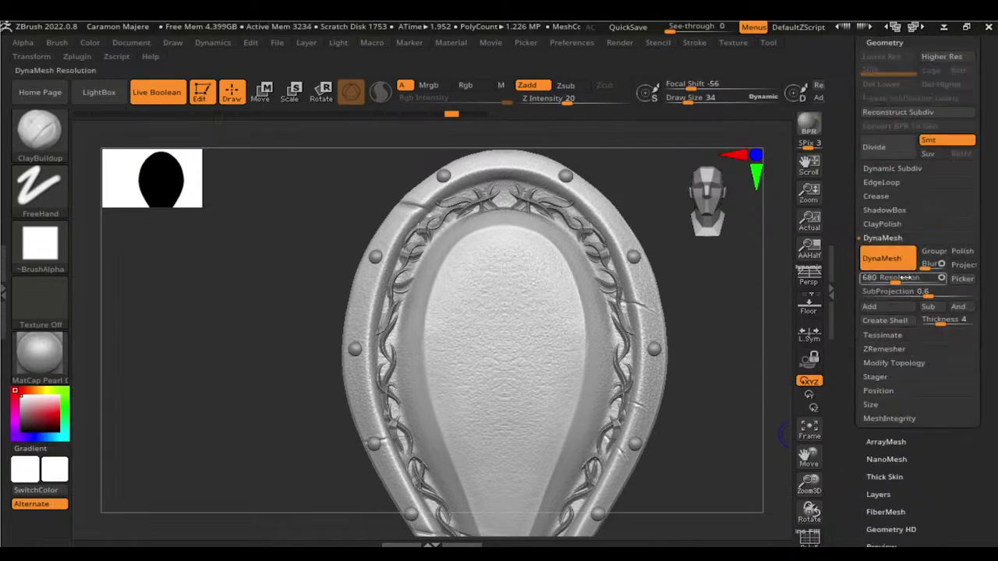
key(ctrl)
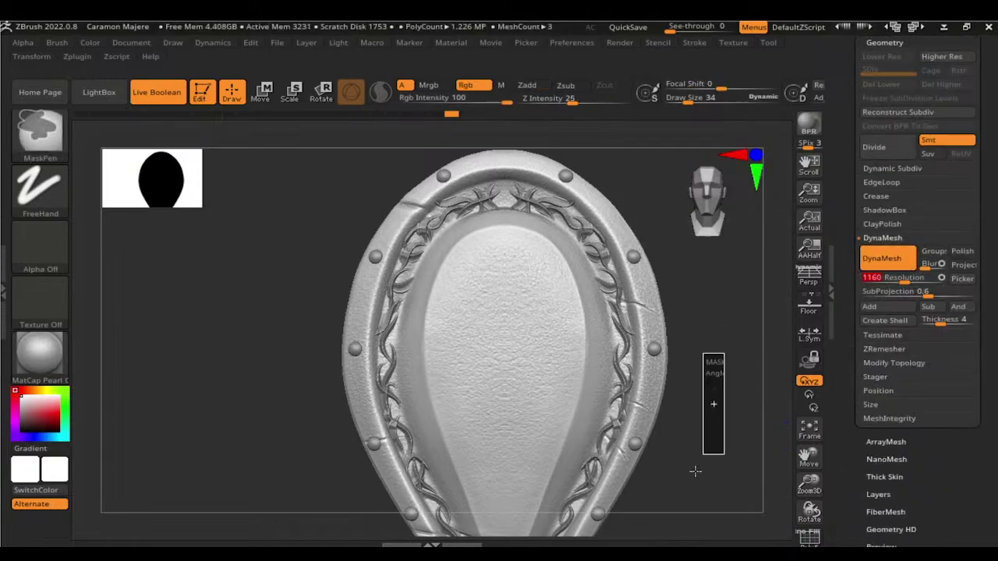
ctrl+drag(713, 404, 714, 452)
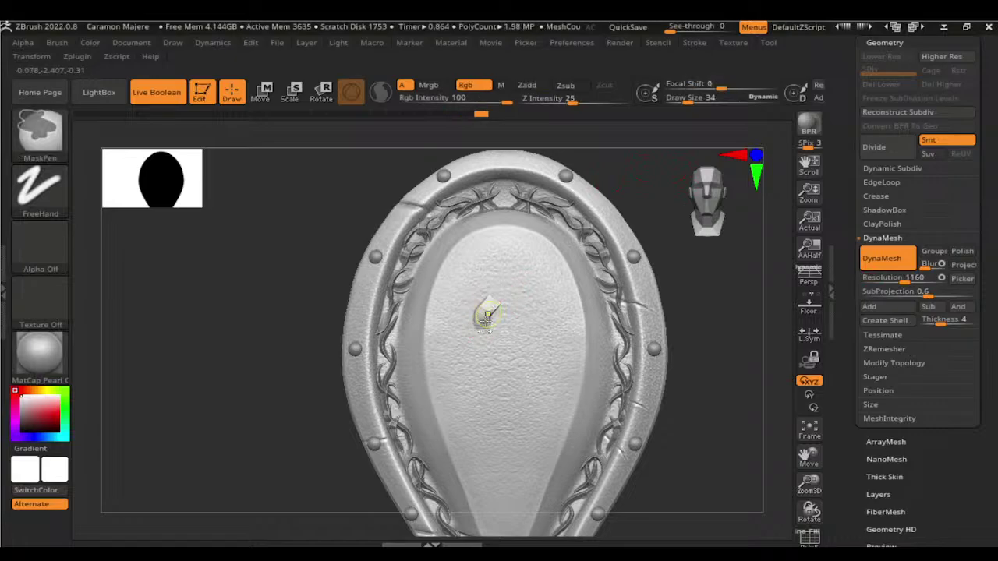
Step: Build a raised clay strip on the upper face, curling its top right, and smooth its end
ctrl+alt+shift+click(485, 316)
drag(481, 287, 474, 334)
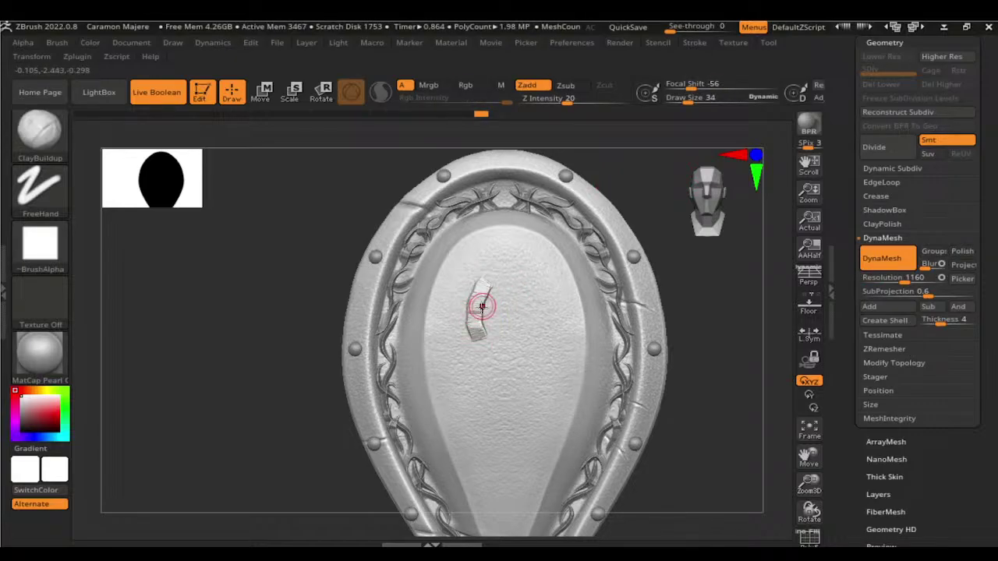
drag(488, 295, 491, 281)
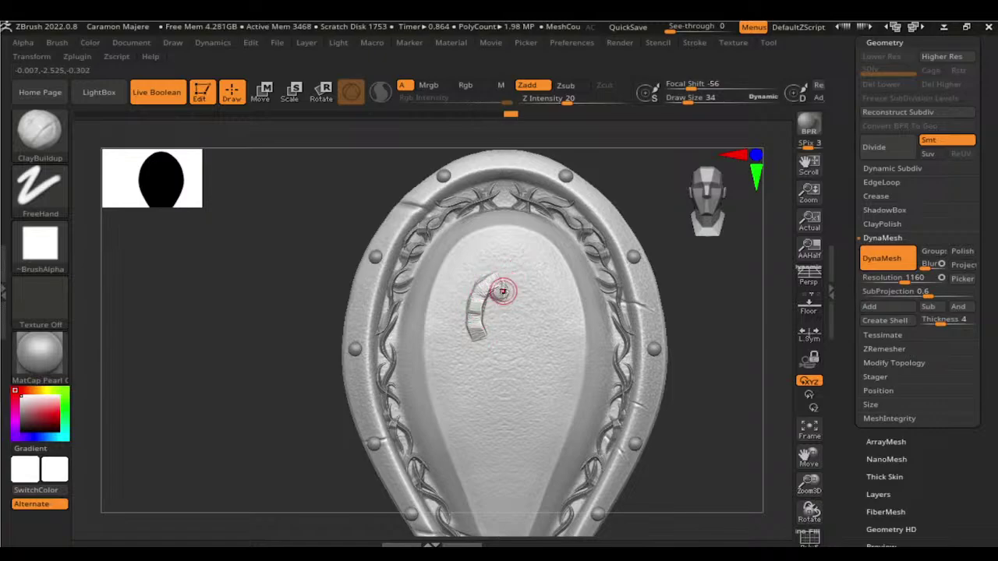
drag(503, 291, 535, 296)
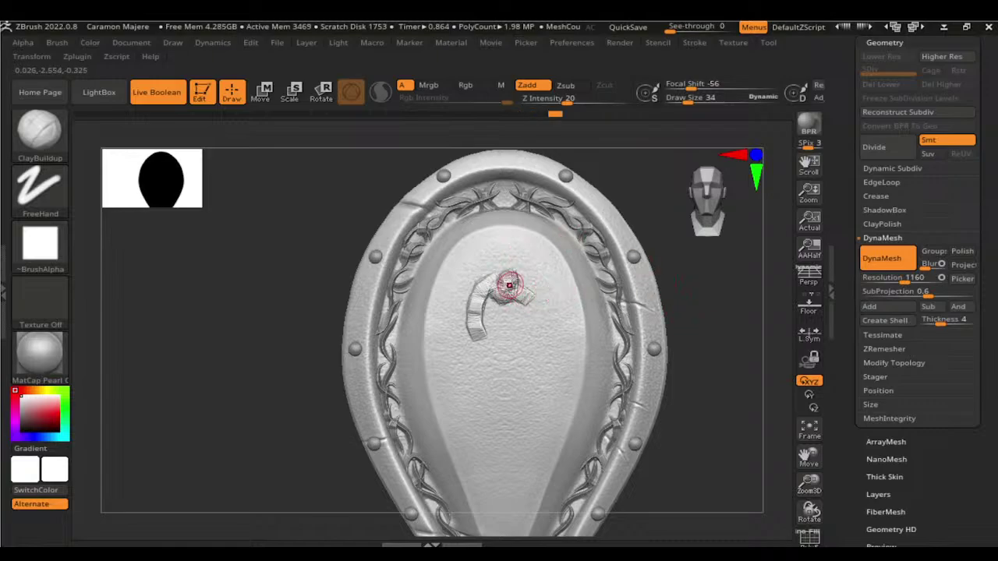
shift+drag(506, 287, 518, 286)
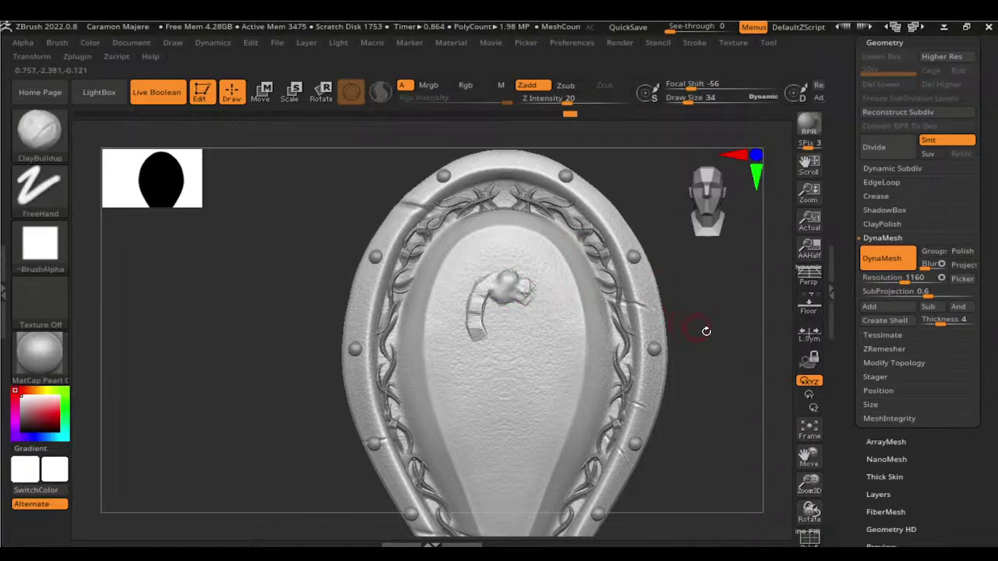
mouse_move(706, 332)
mouse_down()
mouse_move(642, 283)
mouse_move(502, 286)
mouse_up()
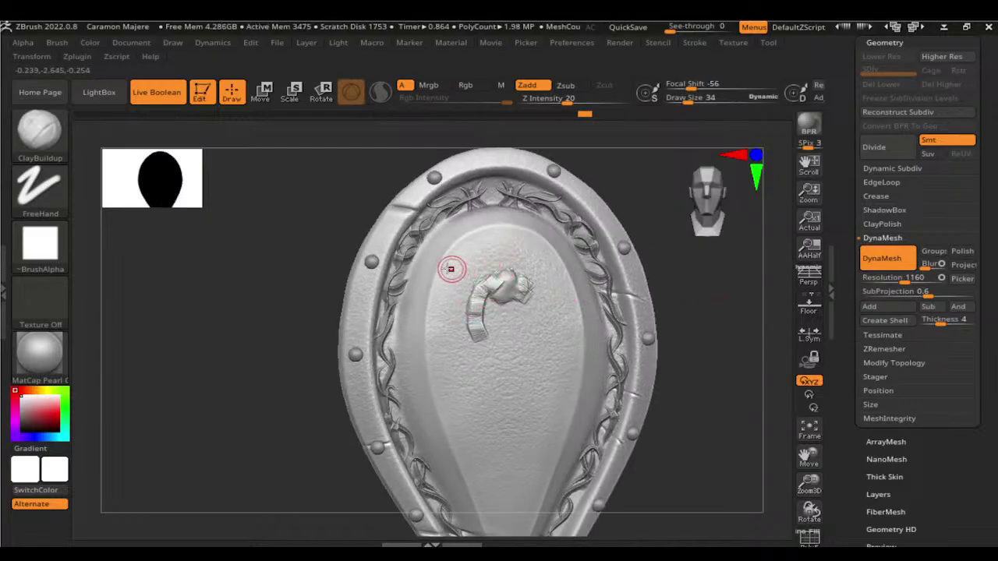
shift+drag(686, 336, 654, 296)
Step: Sculpt a second clay strip beside the first and smooth it
mouse_move(484, 242)
mouse_down()
mouse_move(457, 273)
mouse_move(440, 336)
mouse_up()
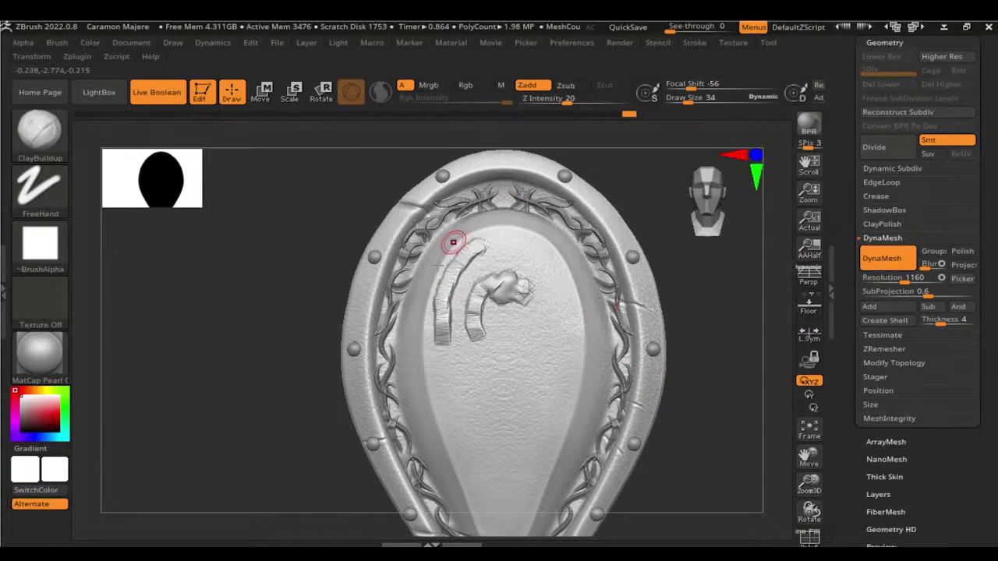
key(shift)
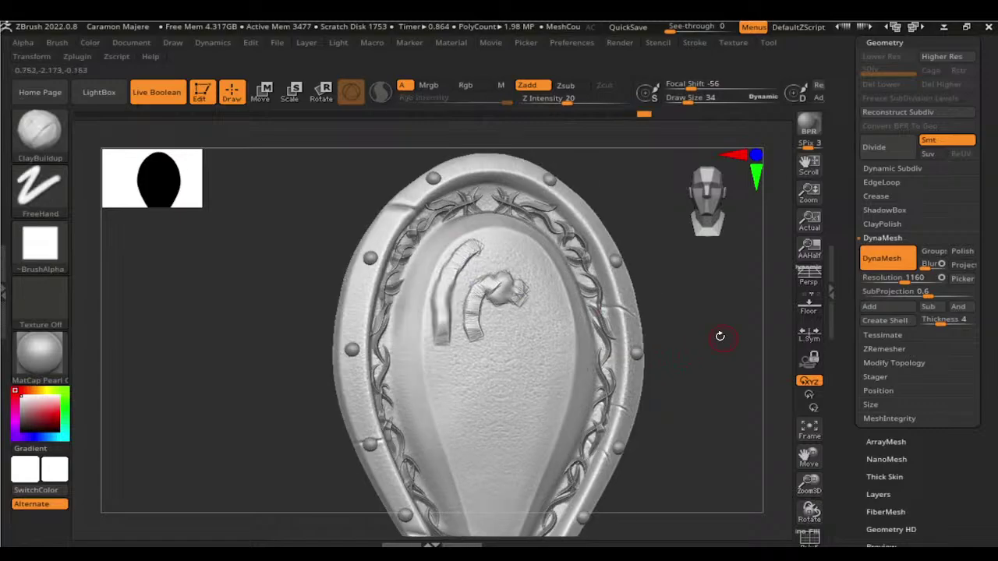
drag(720, 335, 706, 347)
drag(444, 303, 440, 321)
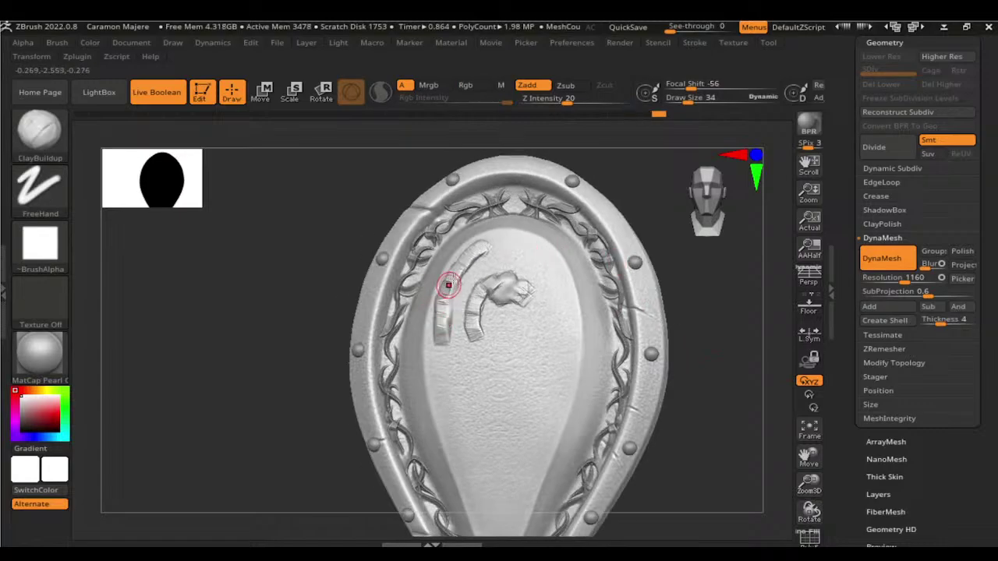
drag(708, 339, 697, 303)
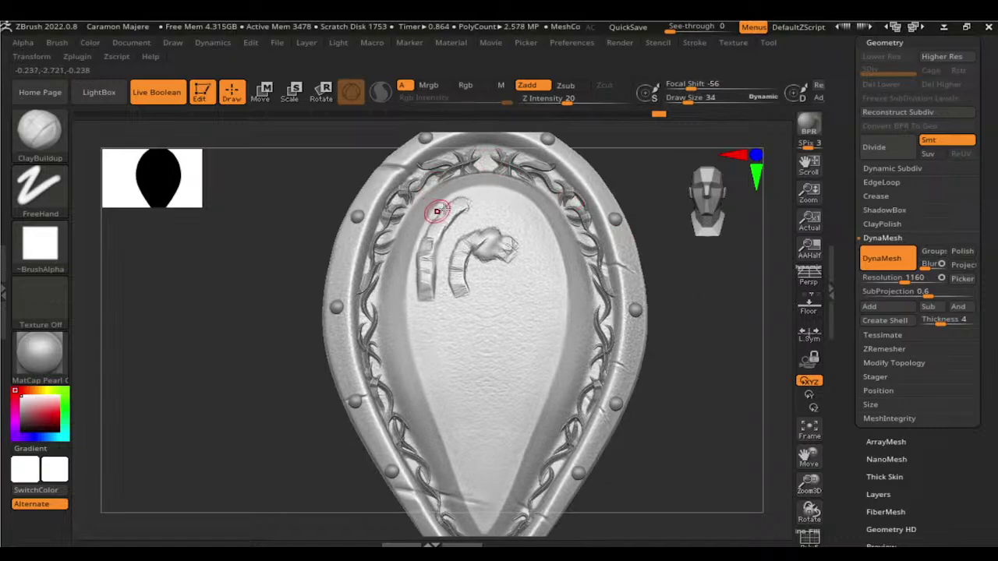
key(shift)
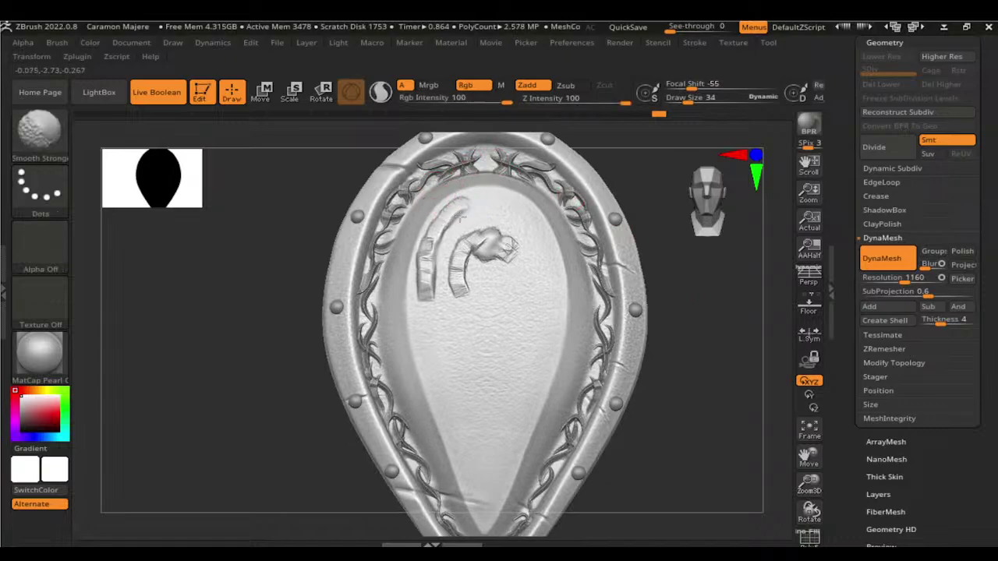
shift+drag(459, 220, 462, 220)
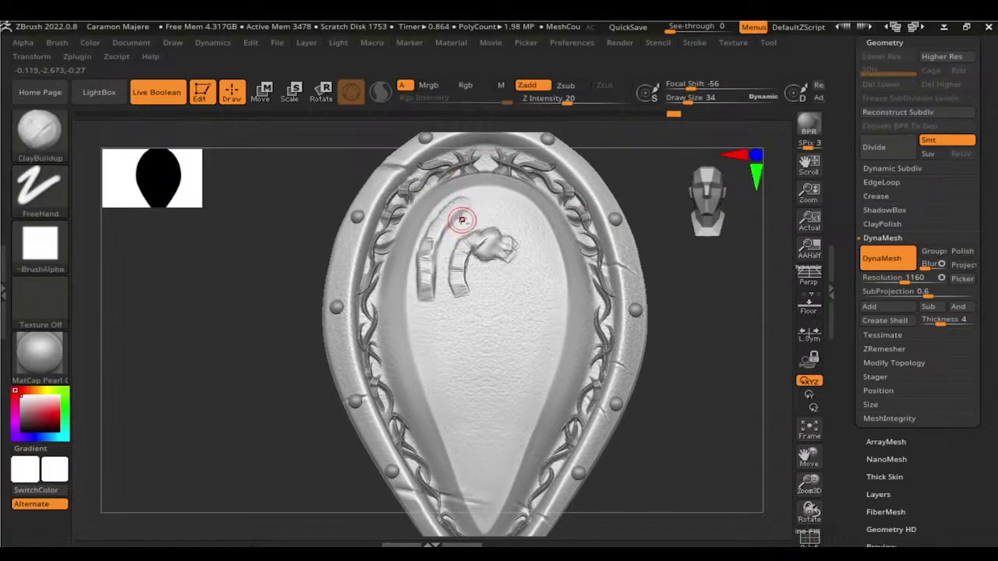
Step: Extend the second strip further down, smooth along it, and firm up the hooked head's join
key(shift)
shift+drag(457, 221, 446, 211)
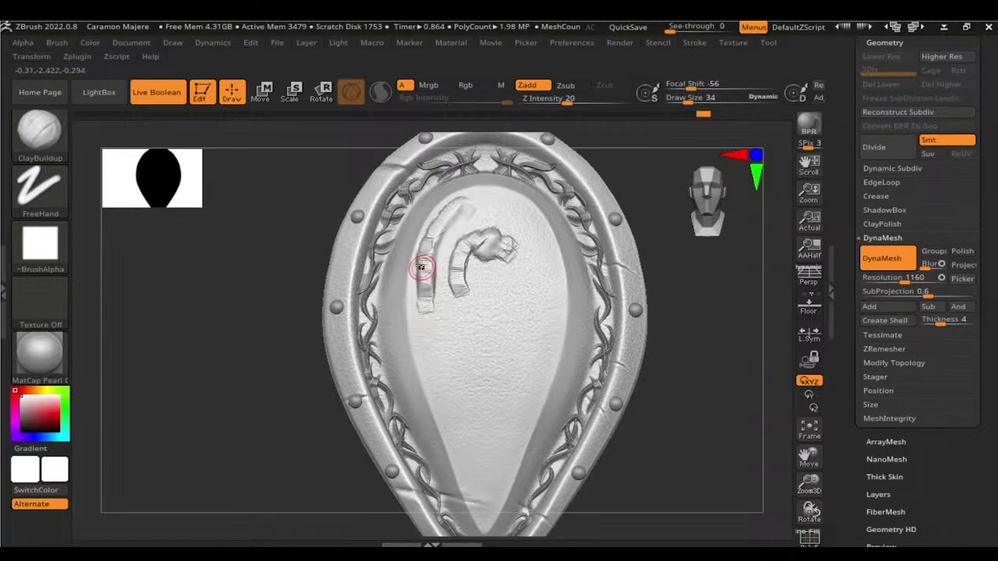
drag(421, 268, 430, 335)
mouse_move(689, 387)
mouse_down()
mouse_move(630, 341)
mouse_move(678, 369)
mouse_move(708, 361)
mouse_up()
shift+drag(428, 273, 423, 310)
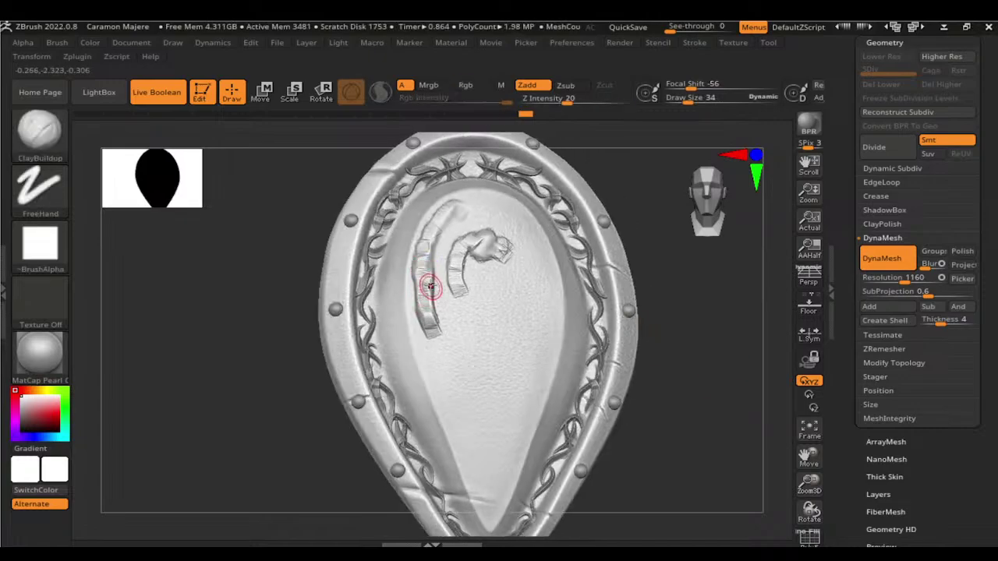
shift+drag(430, 285, 428, 320)
drag(673, 385, 584, 319)
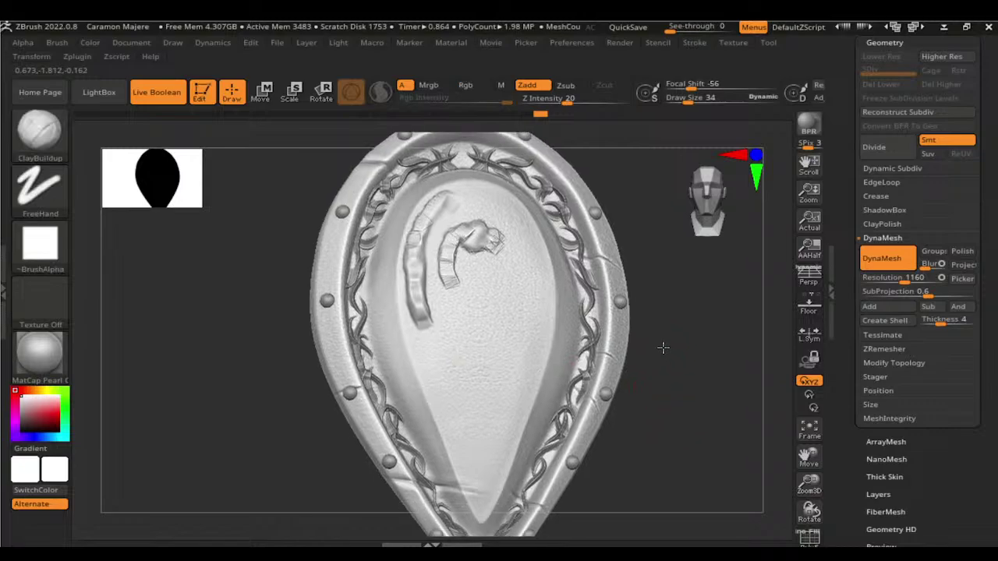
drag(439, 226, 431, 269)
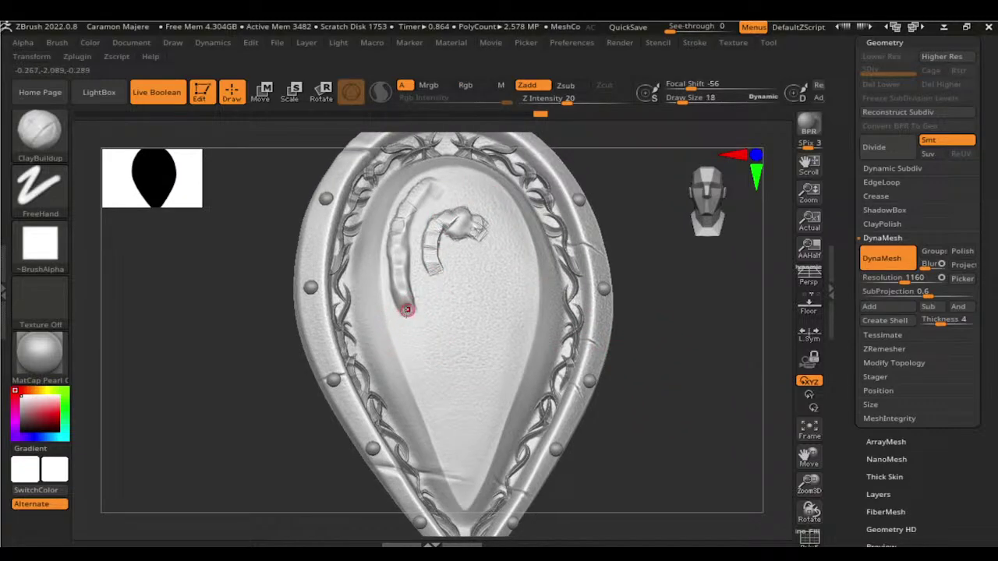
Step: Thicken the strip and extend it down toward the tip, smoothing it into a tapering tail
drag(422, 362, 425, 369)
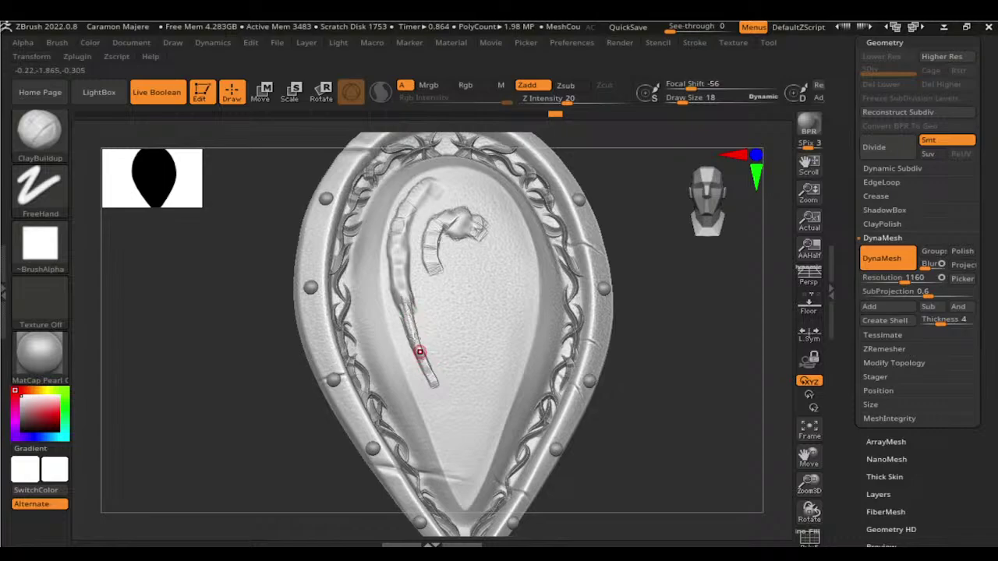
key(shift)
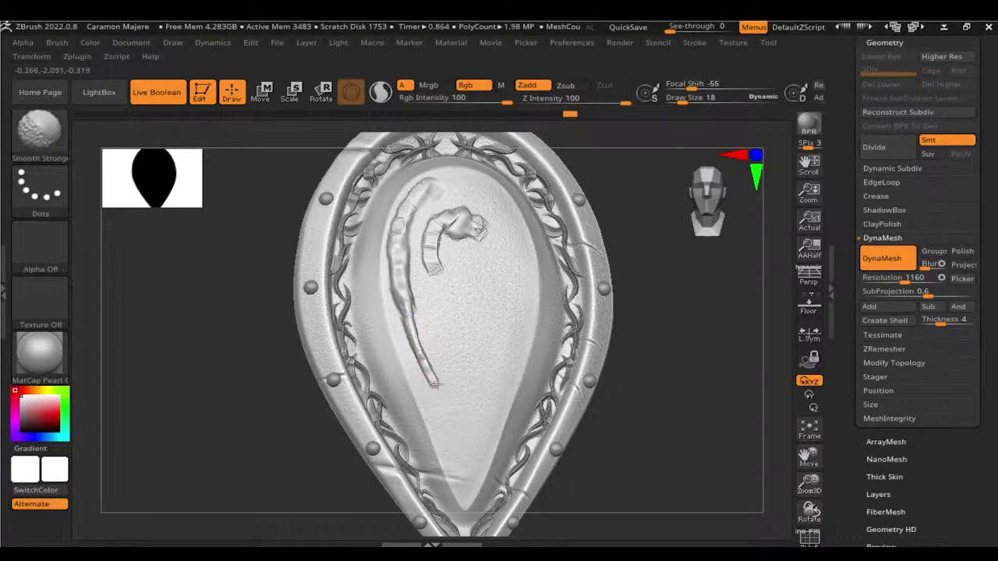
shift+drag(418, 339, 439, 396)
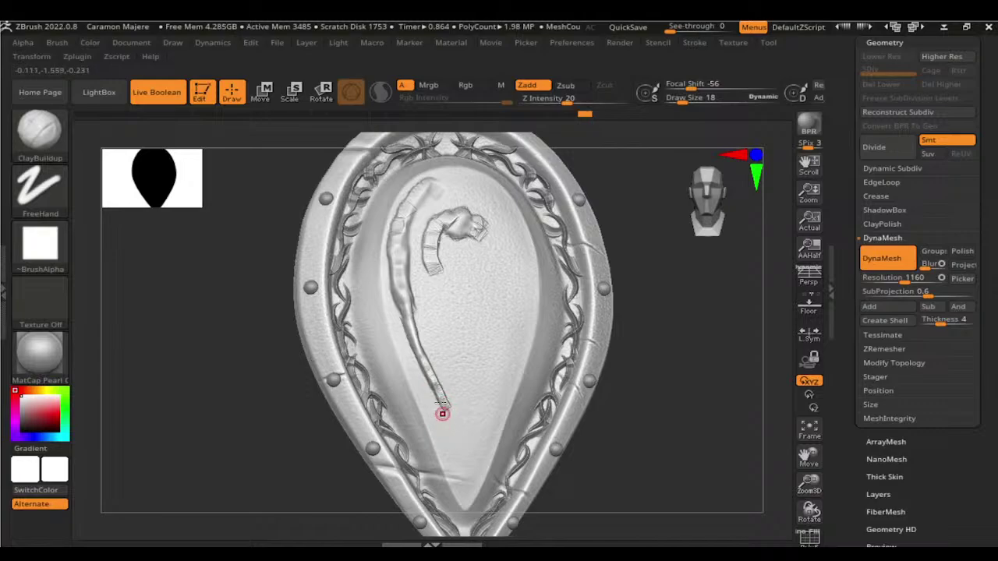
drag(443, 413, 466, 448)
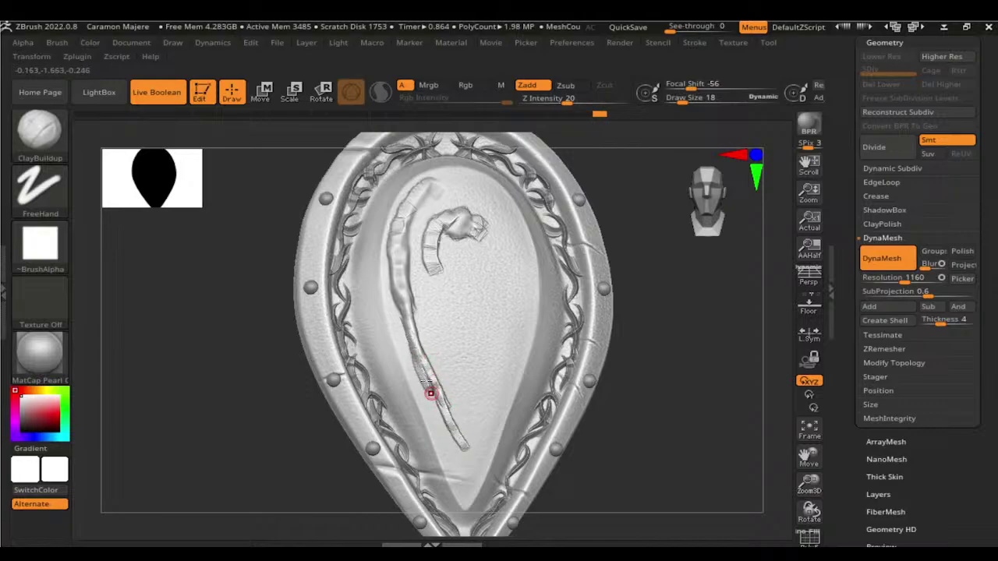
key(shift)
shift+drag(406, 317, 411, 348)
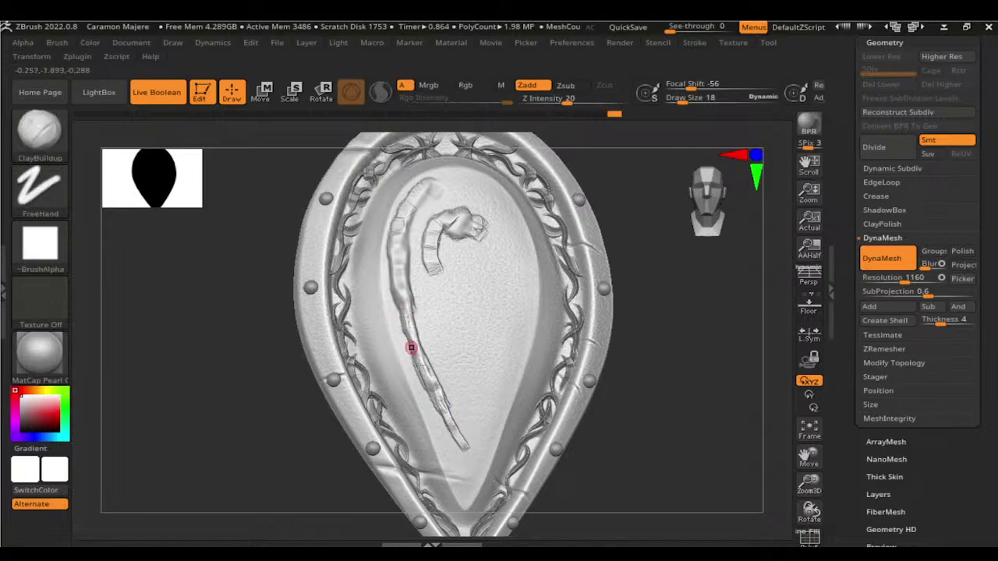
key(shift)
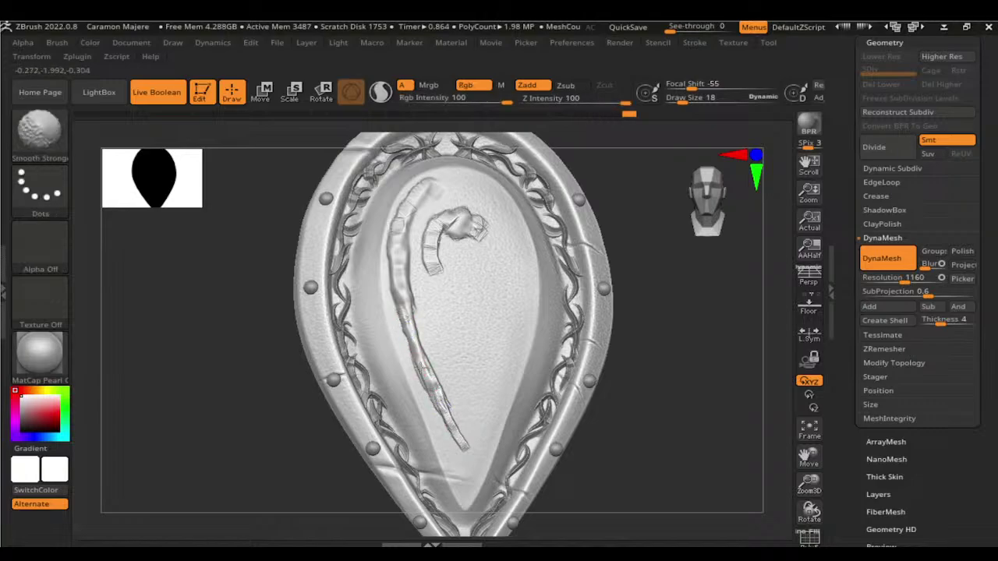
shift+drag(411, 348, 413, 353)
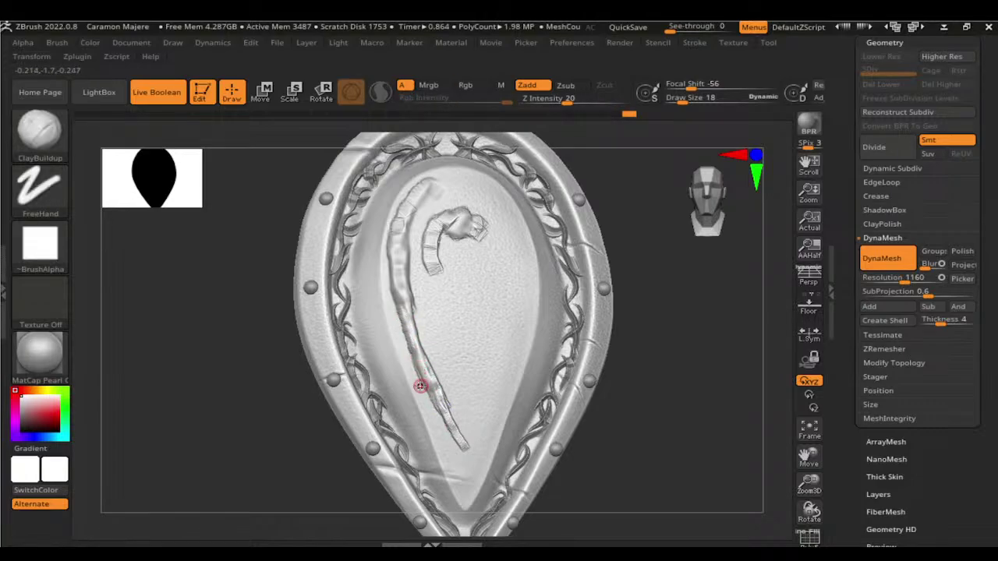
mouse_move(653, 407)
mouse_down()
mouse_move(657, 372)
mouse_move(697, 363)
mouse_move(657, 385)
mouse_move(658, 357)
mouse_move(551, 366)
mouse_up()
Step: Choose hPolish at draw size 42 and polish the snake's upper tube
key(b)
key(h)
key(p)
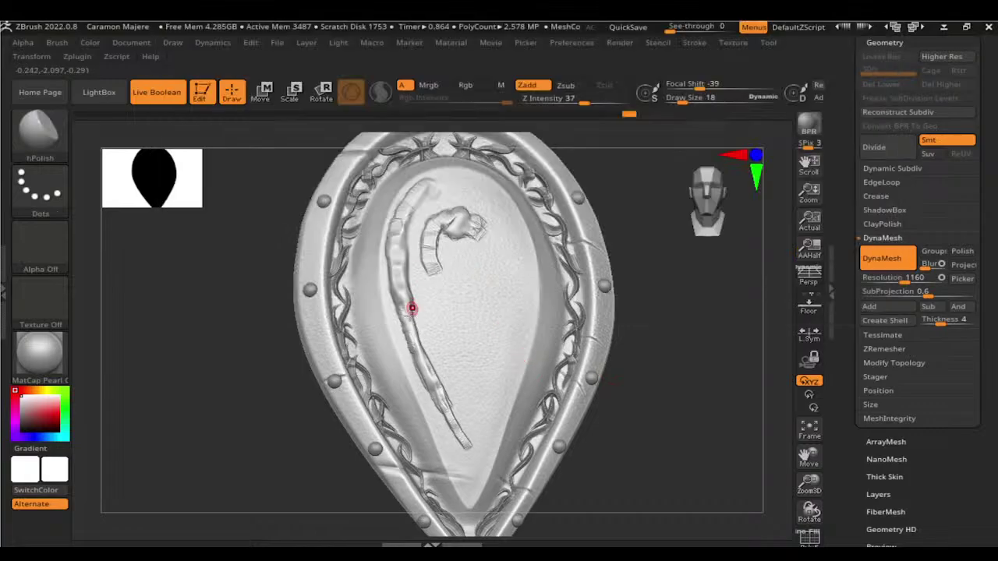
key(bracketright)
key(bracketright)
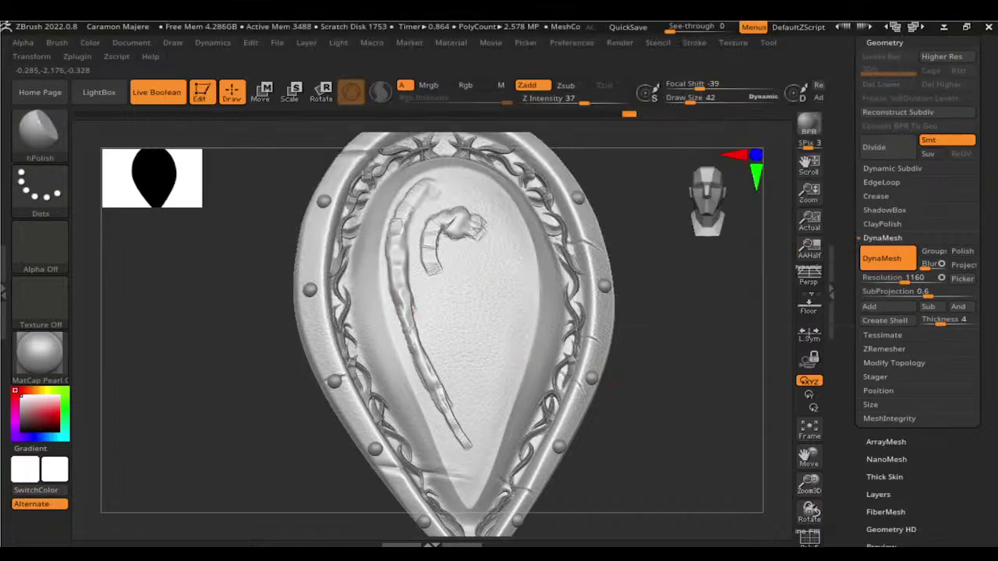
drag(400, 301, 400, 225)
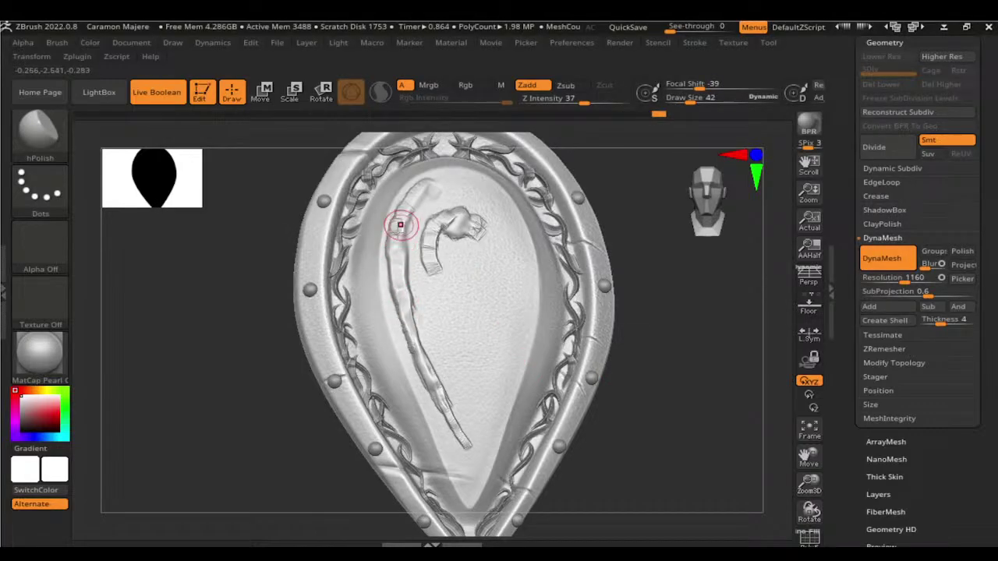
Step: Rework the upper tube with ClayBuildup, check it from an angle, then return to front view
key(b)
key(c)
key(b)
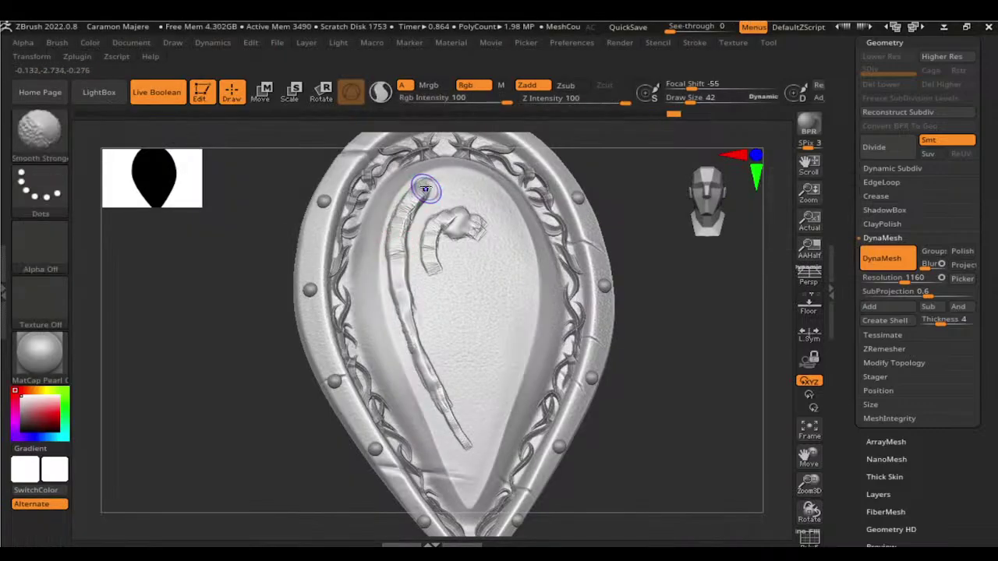
shift+drag(424, 188, 397, 270)
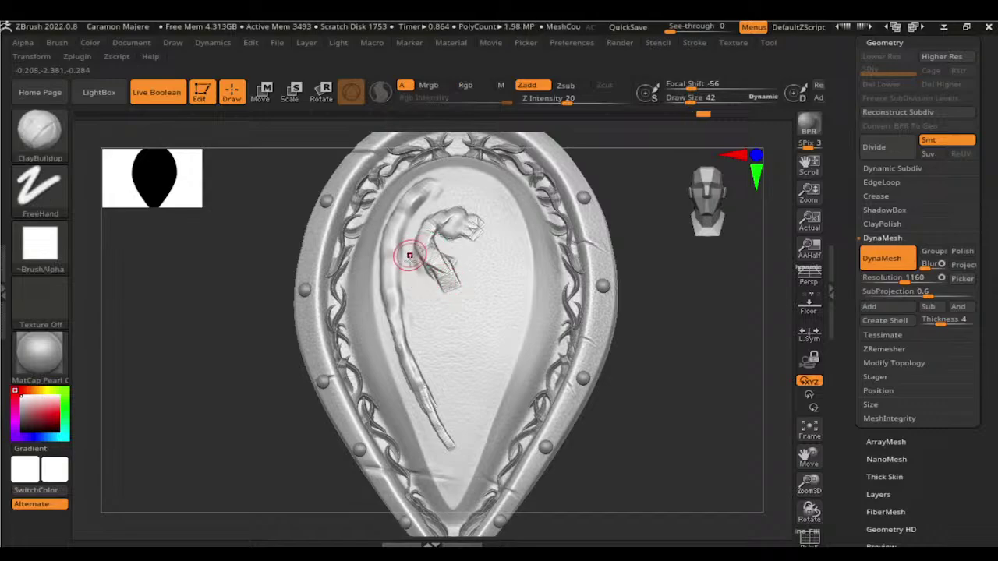
key(shift)
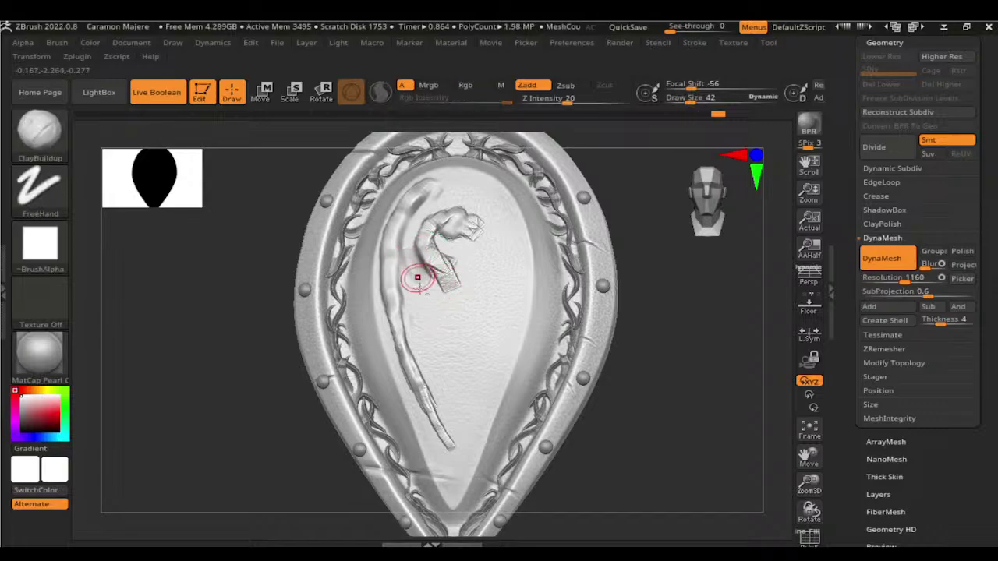
key(ctrl)
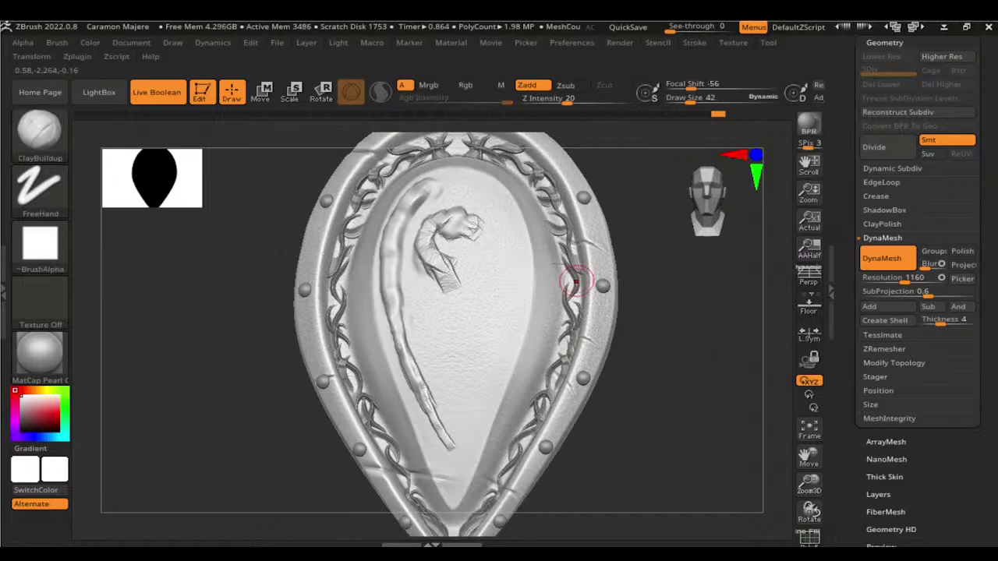
mouse_move(704, 323)
mouse_down()
mouse_move(695, 309)
mouse_move(626, 294)
mouse_up()
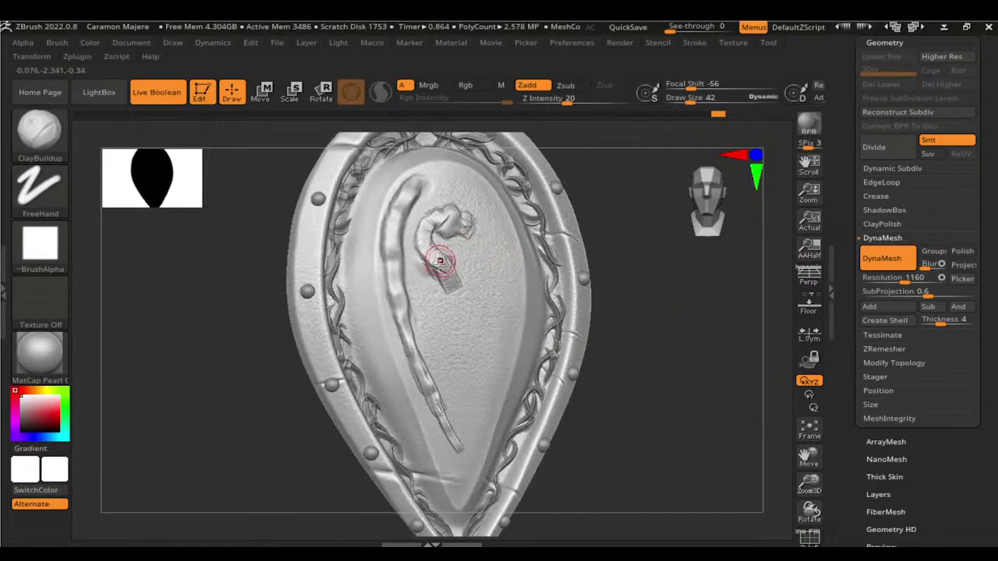
key(shift)
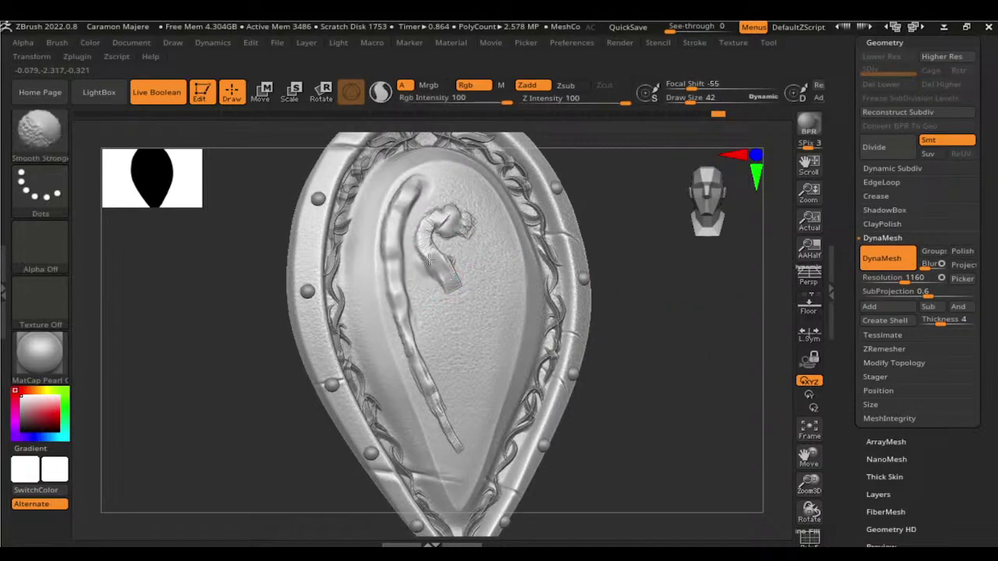
shift+drag(626, 325, 620, 316)
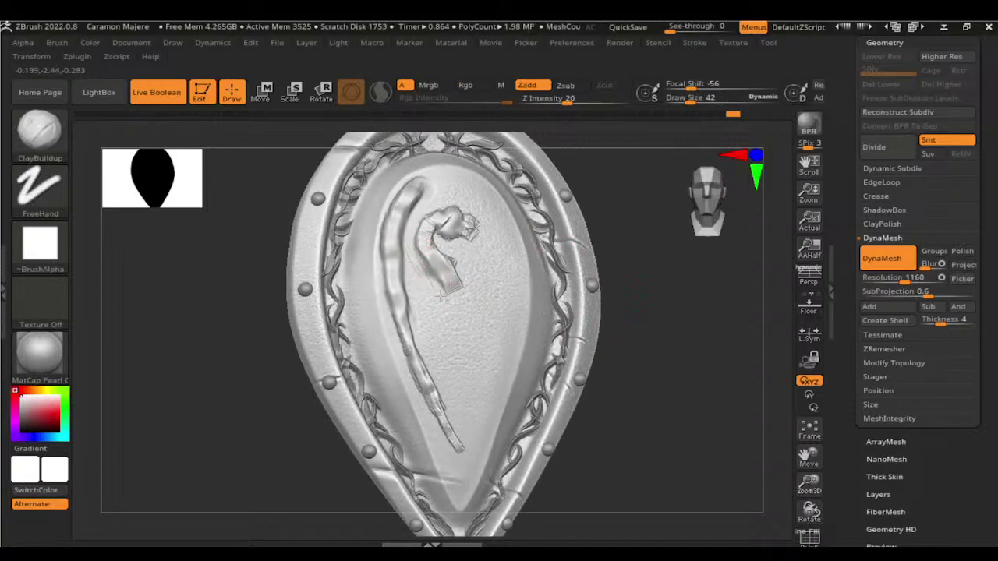
Step: Reshape the snake's neck and build up its body from the neck down
drag(413, 256, 420, 246)
key(shift)
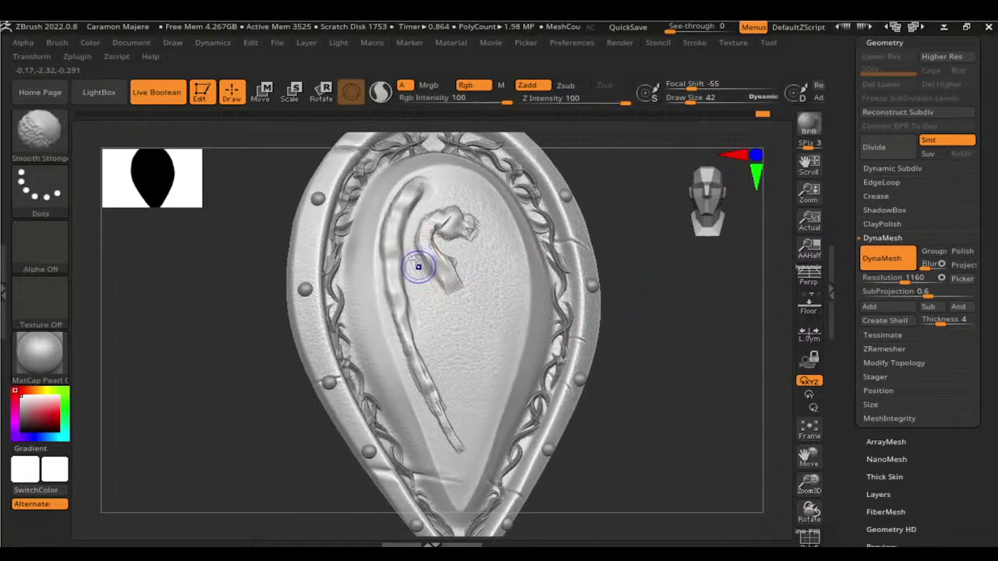
drag(647, 325, 510, 216)
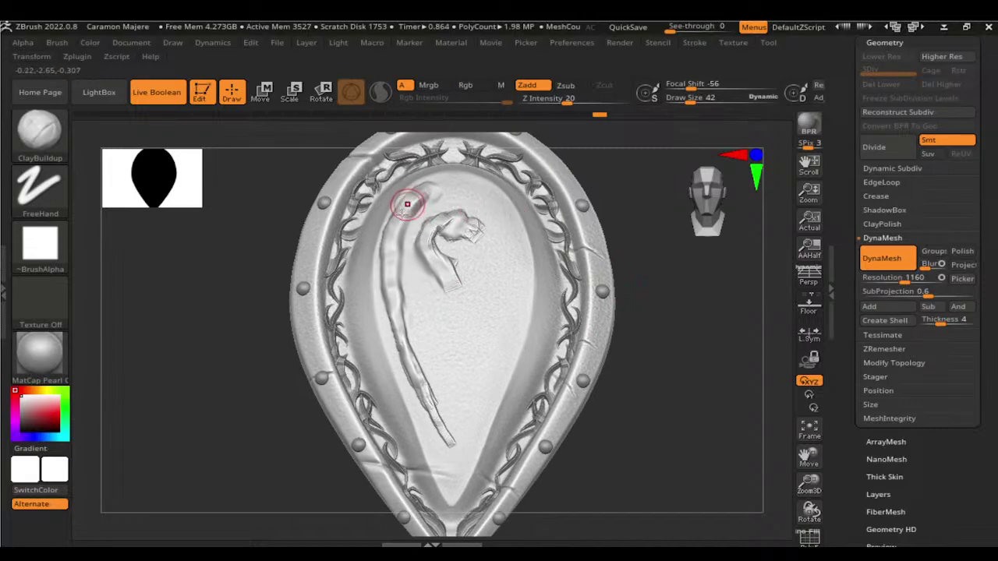
drag(399, 223, 406, 356)
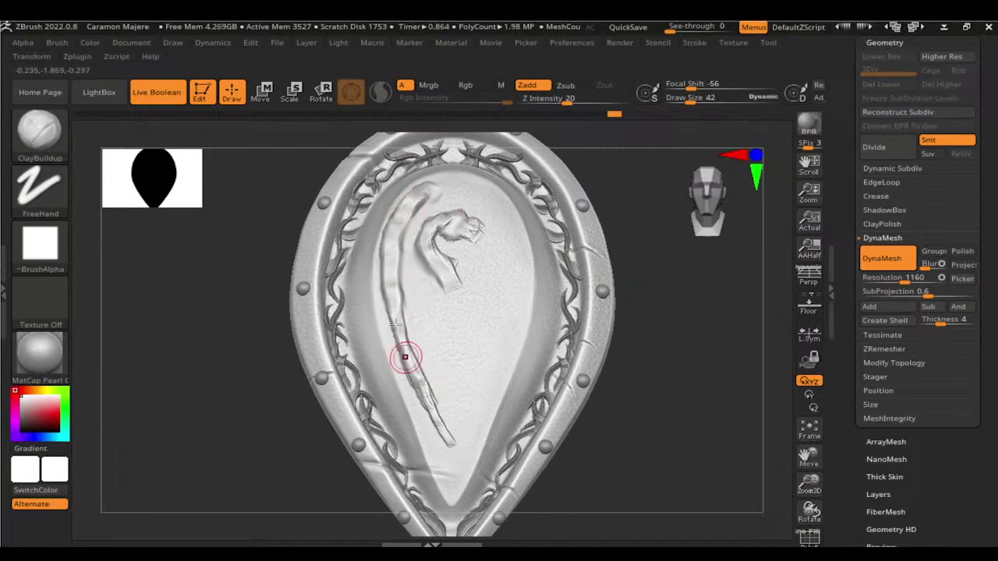
Step: Smooth lumps from the snake's lower, mid and upper body, then add thin strand lines
mouse_move(435, 406)
shift+mouse_down()
mouse_move(419, 375)
mouse_move(457, 451)
mouse_move(497, 446)
shift+mouse_up()
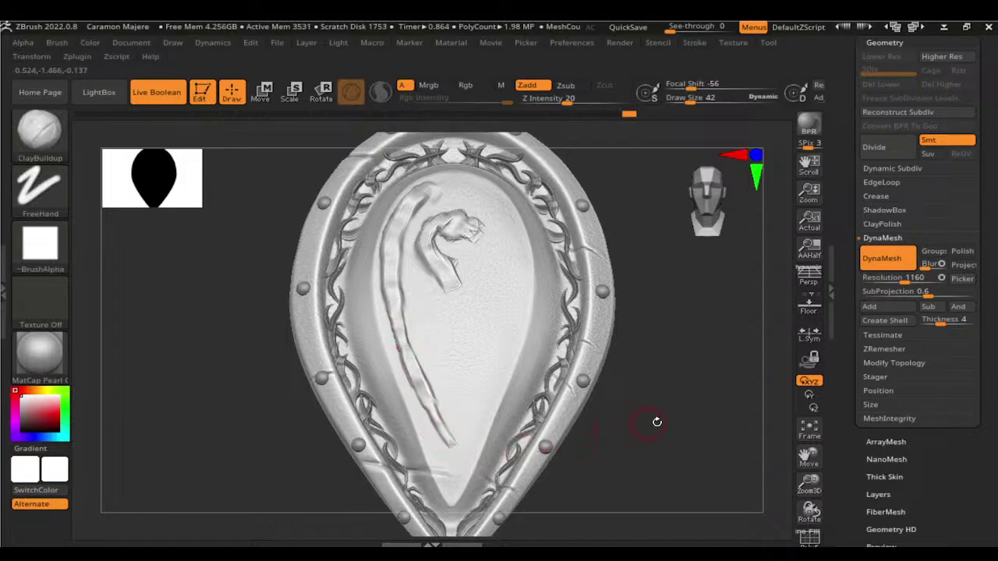
drag(658, 422, 650, 416)
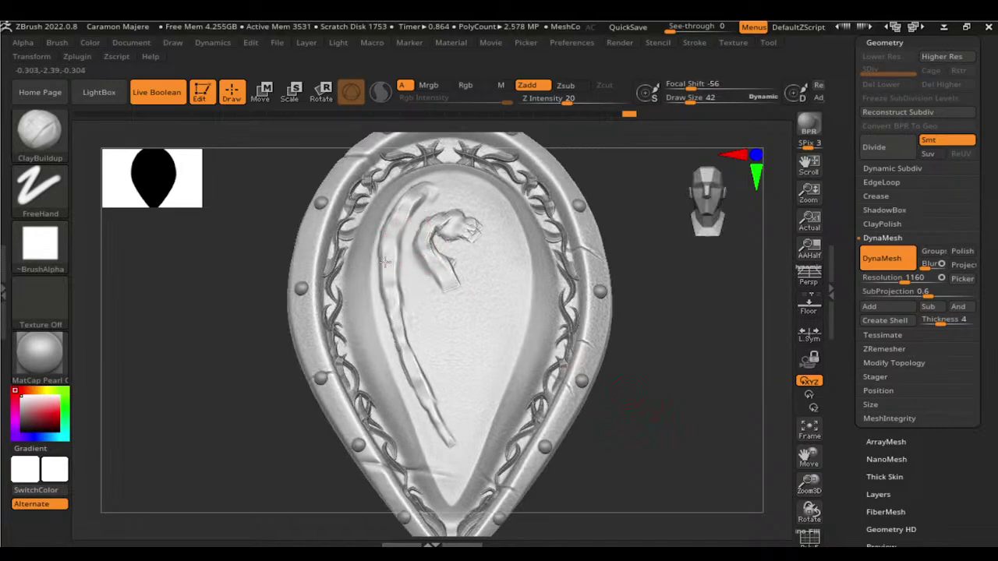
shift+drag(392, 223, 414, 200)
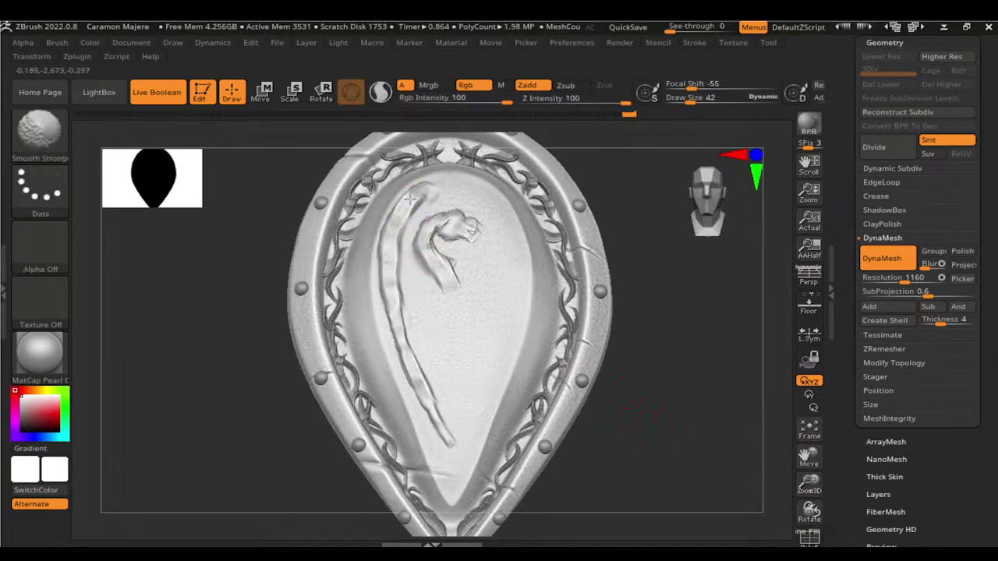
mouse_move(393, 311)
shift+mouse_down()
mouse_move(431, 411)
mouse_move(411, 401)
mouse_move(410, 335)
mouse_move(425, 425)
shift+mouse_up()
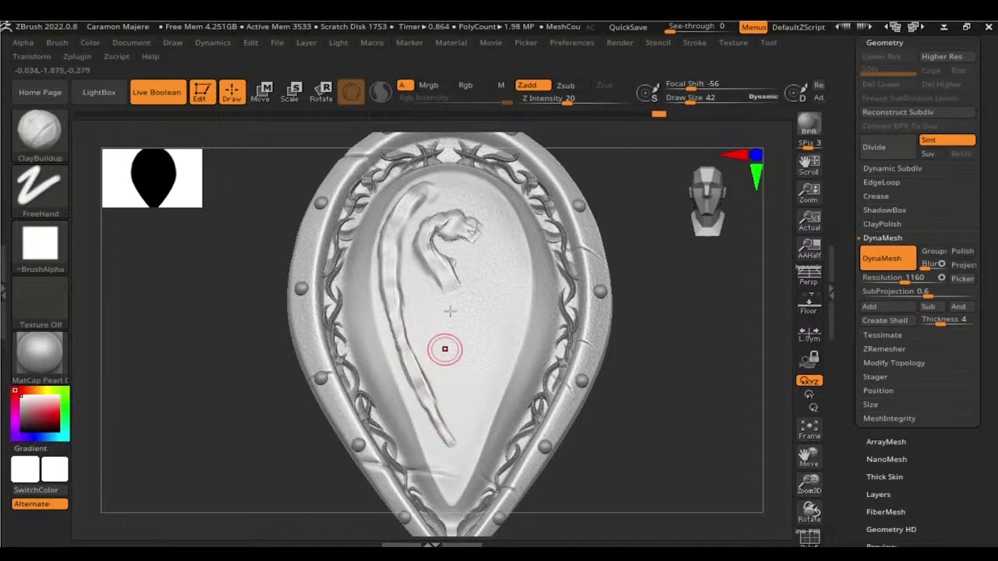
mouse_move(417, 320)
shift+mouse_down()
mouse_move(401, 223)
mouse_move(419, 296)
mouse_move(441, 305)
mouse_move(452, 327)
mouse_move(447, 380)
shift+mouse_up()
mouse_move(444, 342)
mouse_down()
mouse_move(439, 289)
mouse_move(428, 319)
mouse_move(434, 396)
mouse_move(424, 347)
mouse_up()
drag(649, 403, 586, 285)
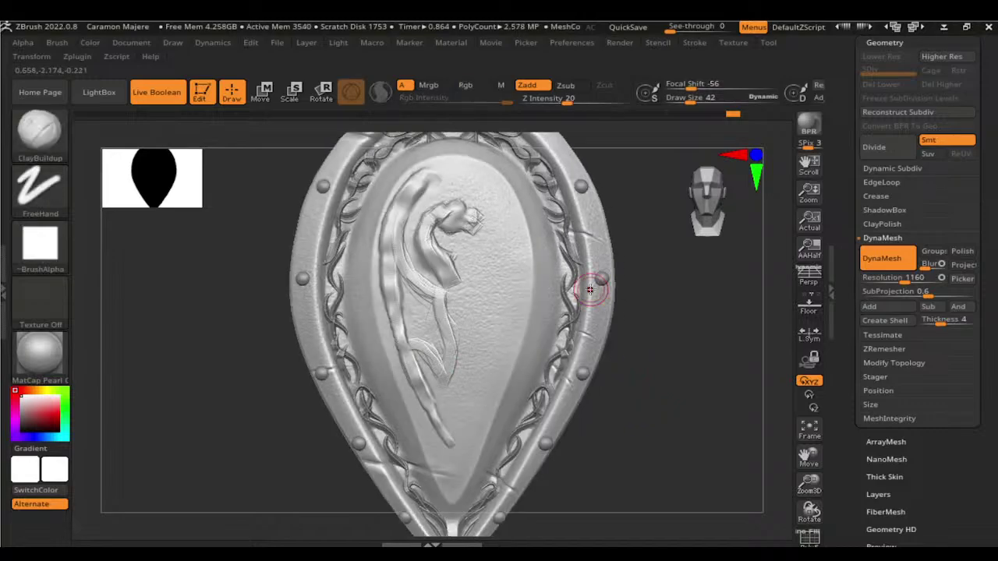
Step: Undo the leftover snake relief to clear the face, then select the DamStandard brush
key(ctrl)
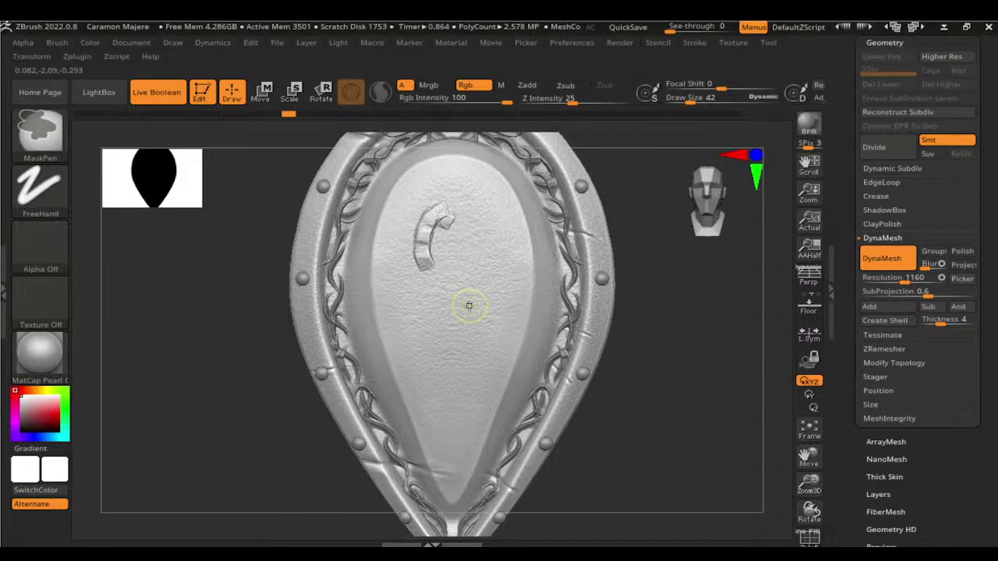
key(ctrl+z)
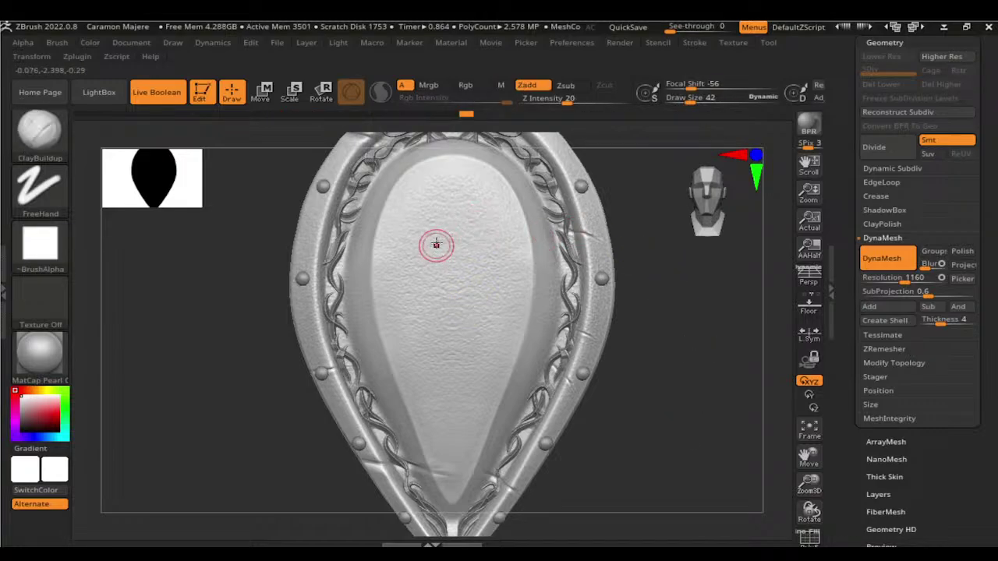
key(b)
key(d)
key(s)
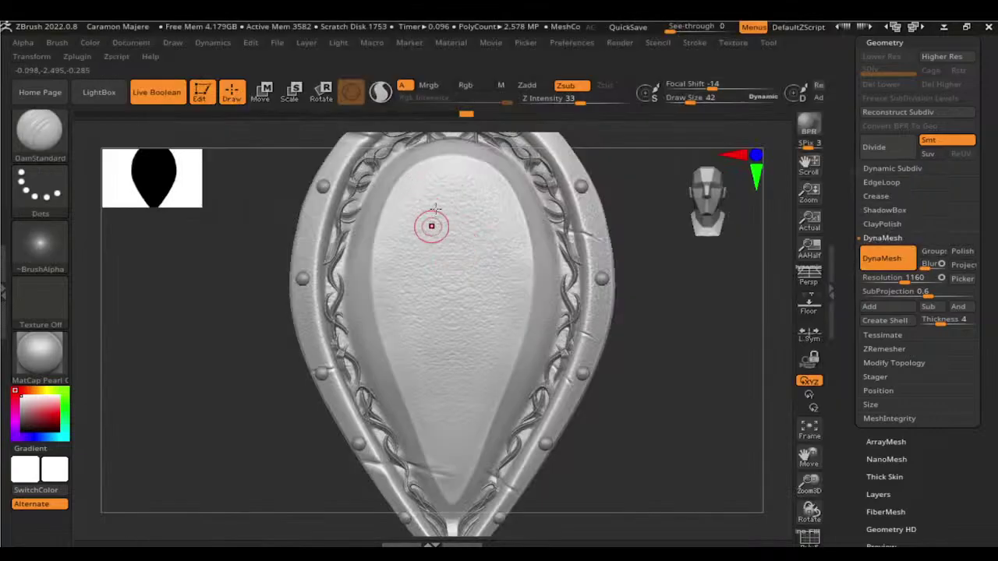
Step: Carve the first flame grooves down to the bottom tip and along the left side, undoing one bad stroke
drag(433, 176, 402, 196)
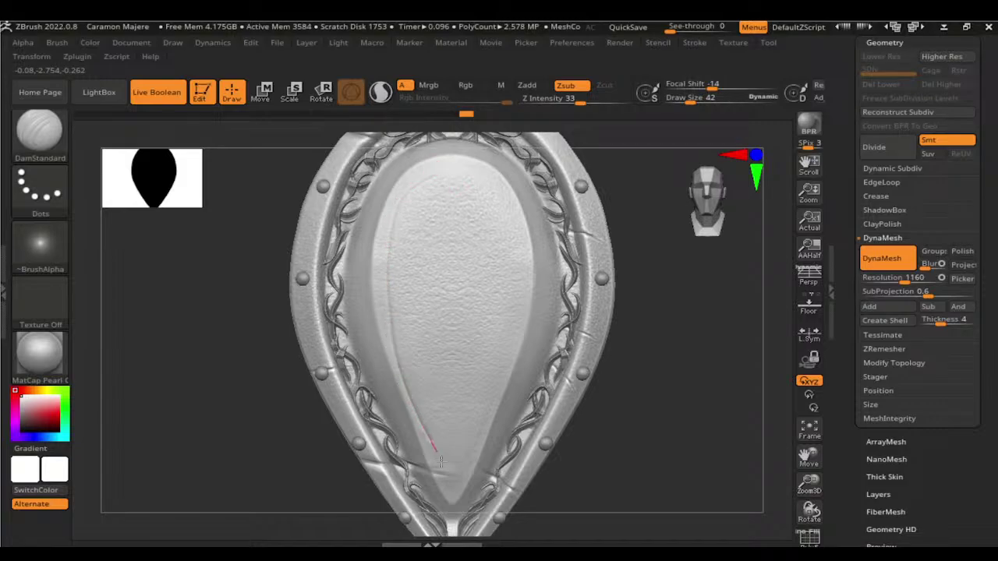
drag(439, 487, 436, 484)
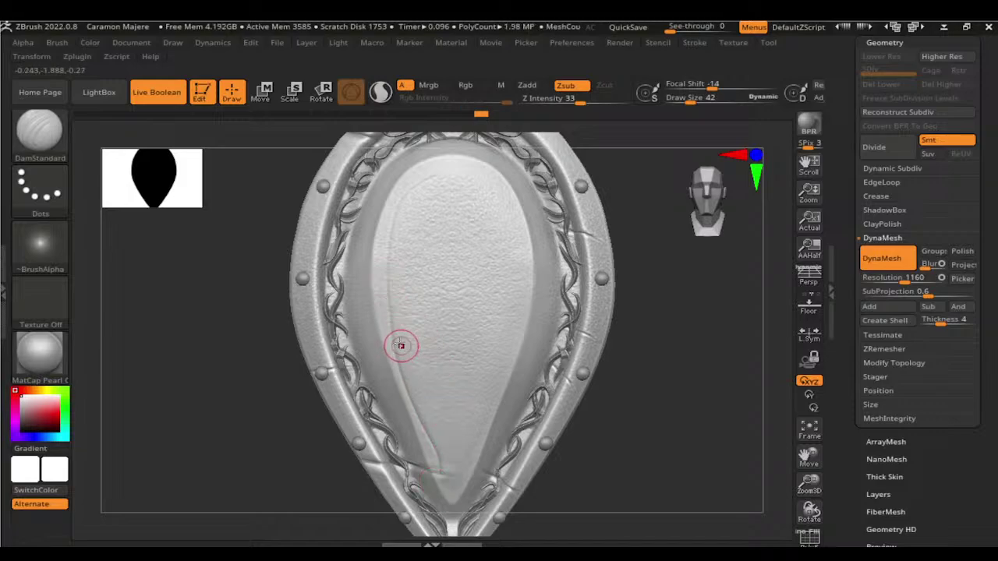
drag(387, 292, 387, 296)
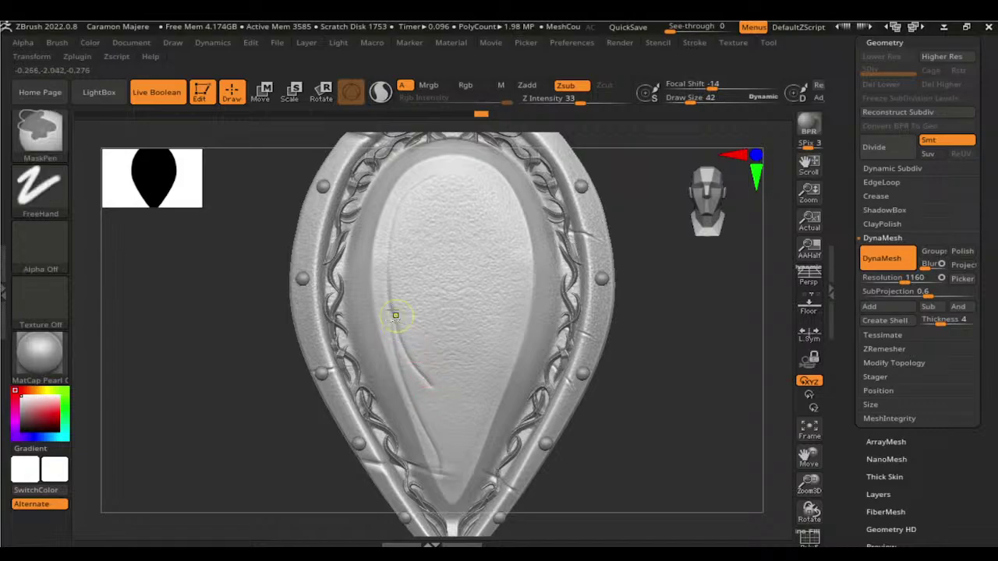
key(ctrl+z)
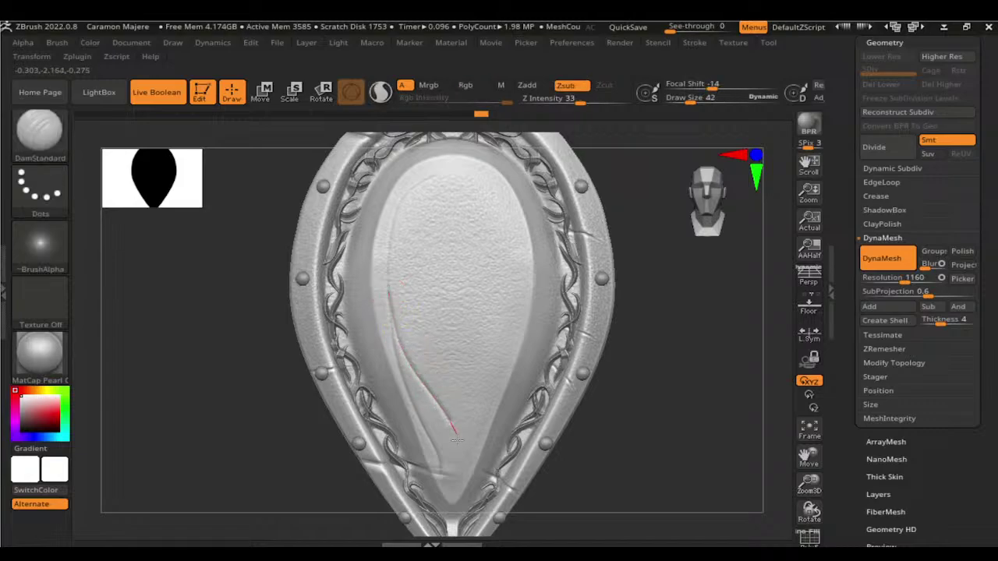
drag(456, 440, 456, 446)
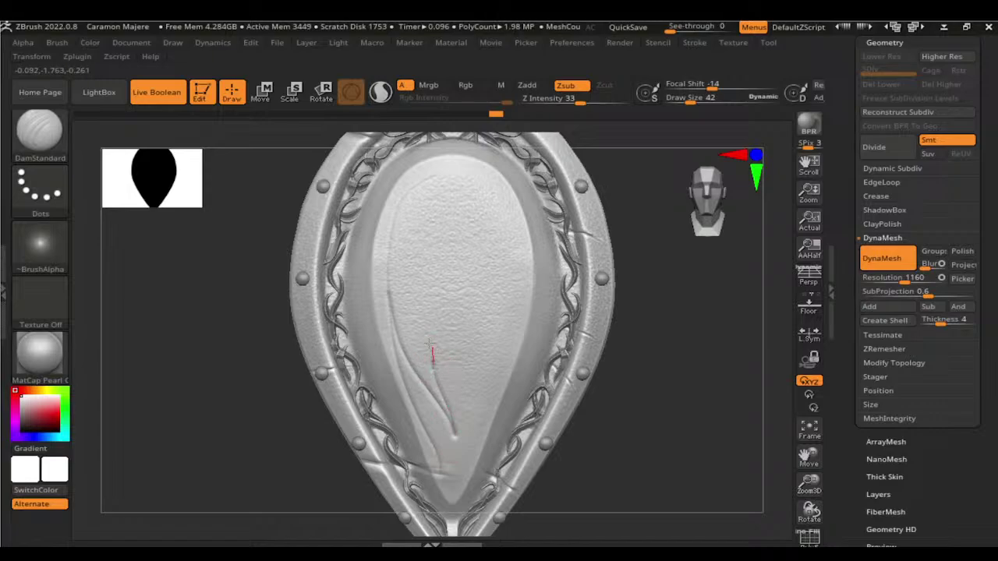
drag(419, 320, 428, 334)
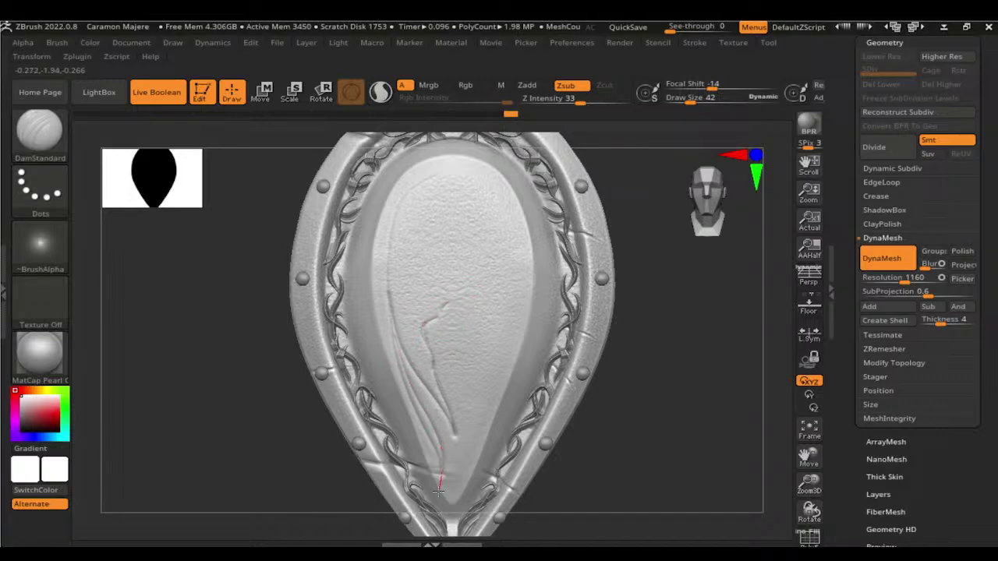
Step: Add a groove rising from the bottom with a short branch, plus curved grooves sweeping down from the upper rim
drag(439, 489, 401, 362)
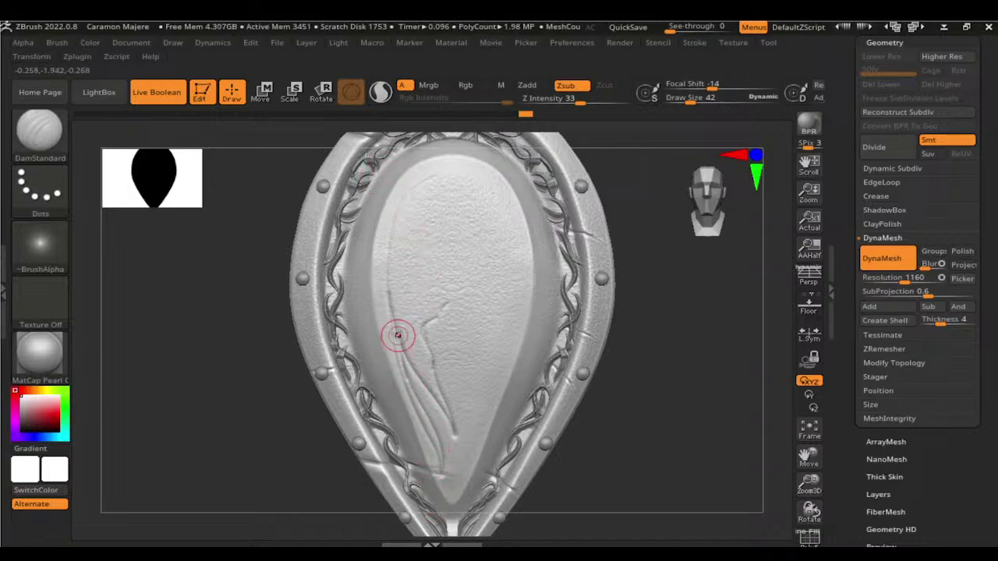
drag(398, 378, 404, 355)
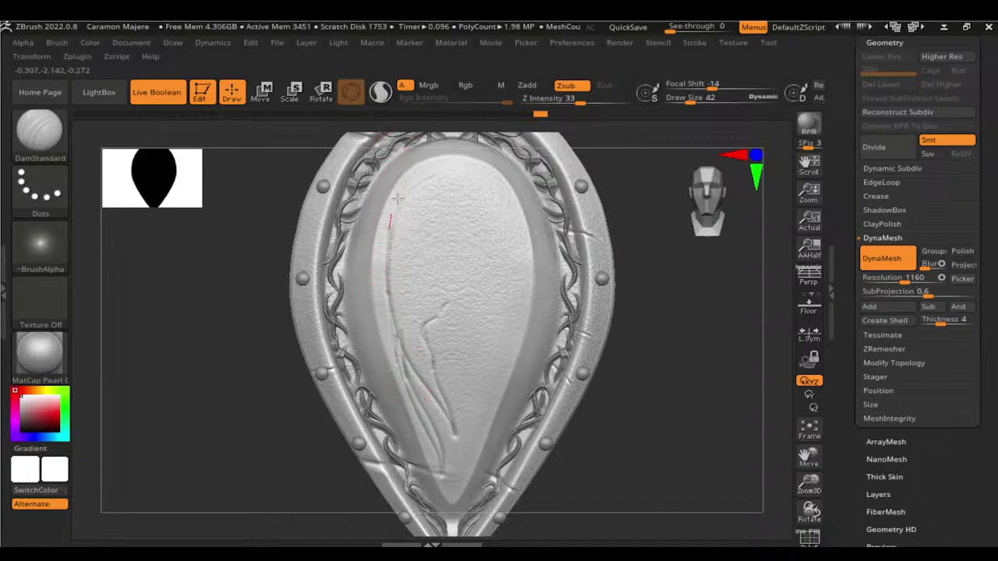
mouse_move(403, 205)
mouse_down()
mouse_move(421, 174)
mouse_move(394, 204)
mouse_up()
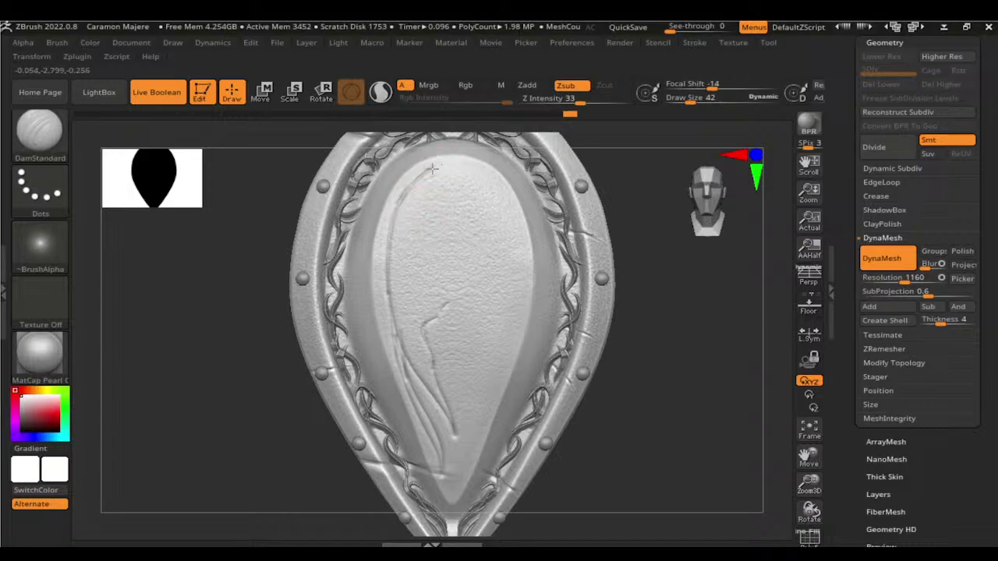
drag(435, 165, 413, 194)
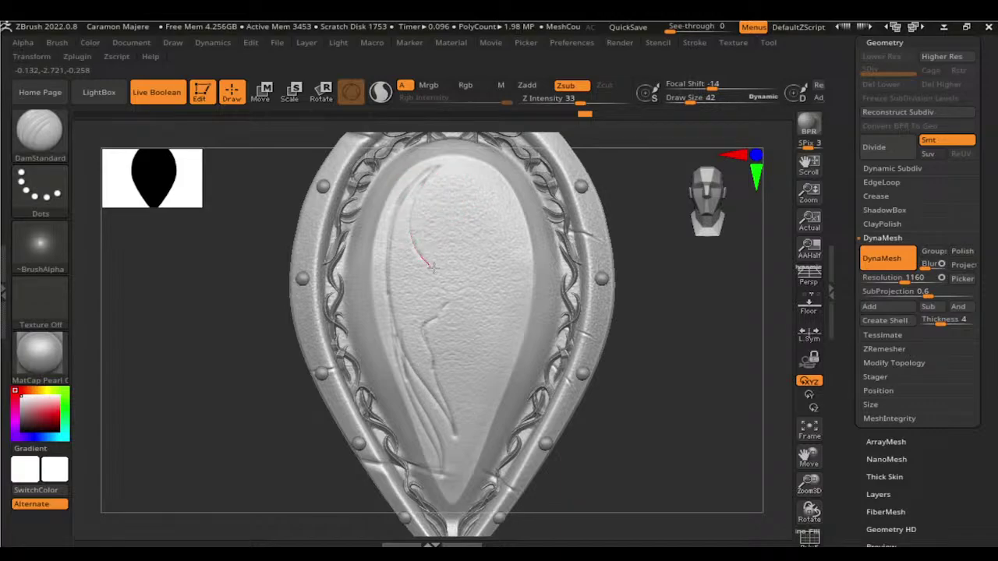
drag(466, 268, 457, 269)
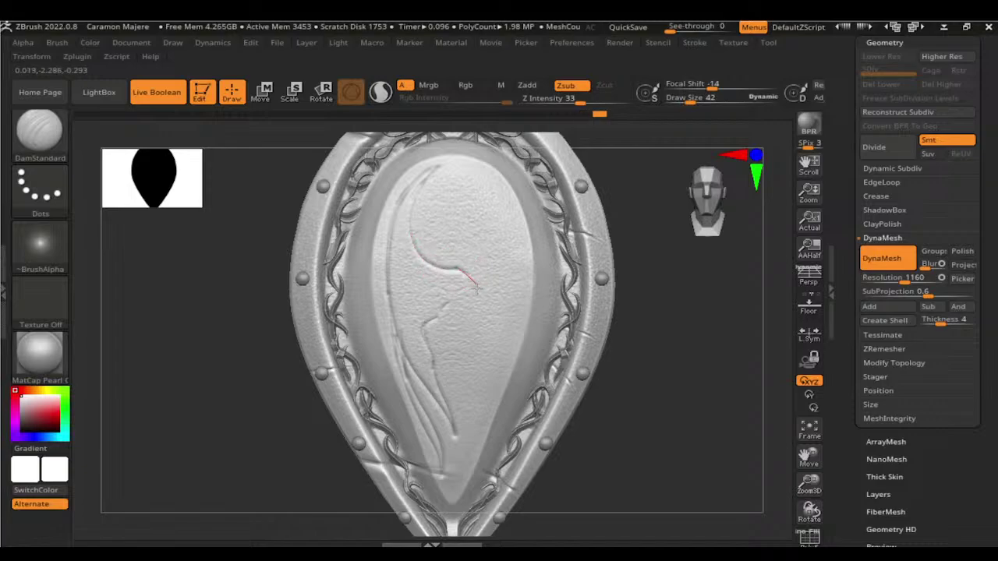
key(ctrl)
key(ctrl)
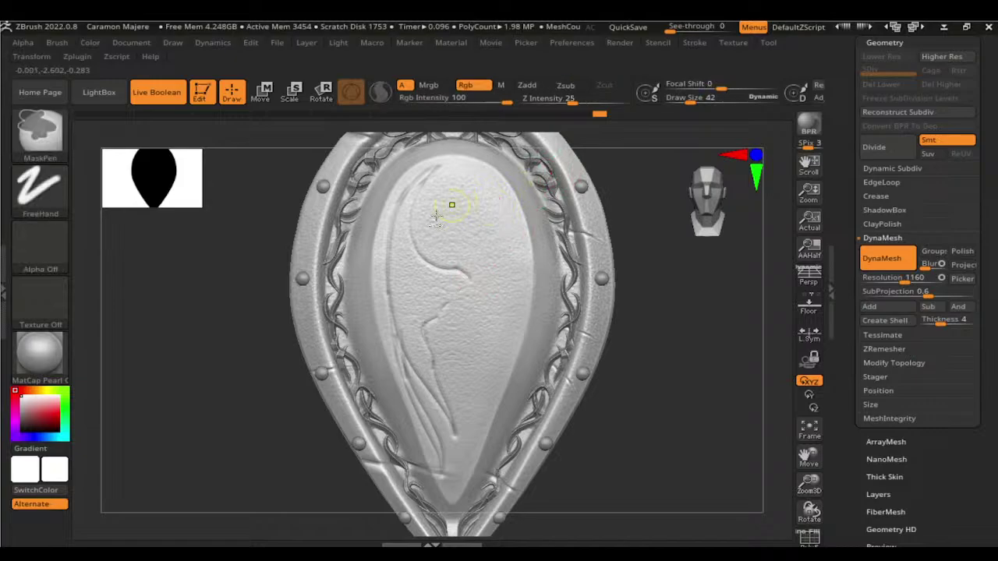
mouse_move(437, 216)
mouse_down()
mouse_move(437, 268)
mouse_move(468, 268)
mouse_up()
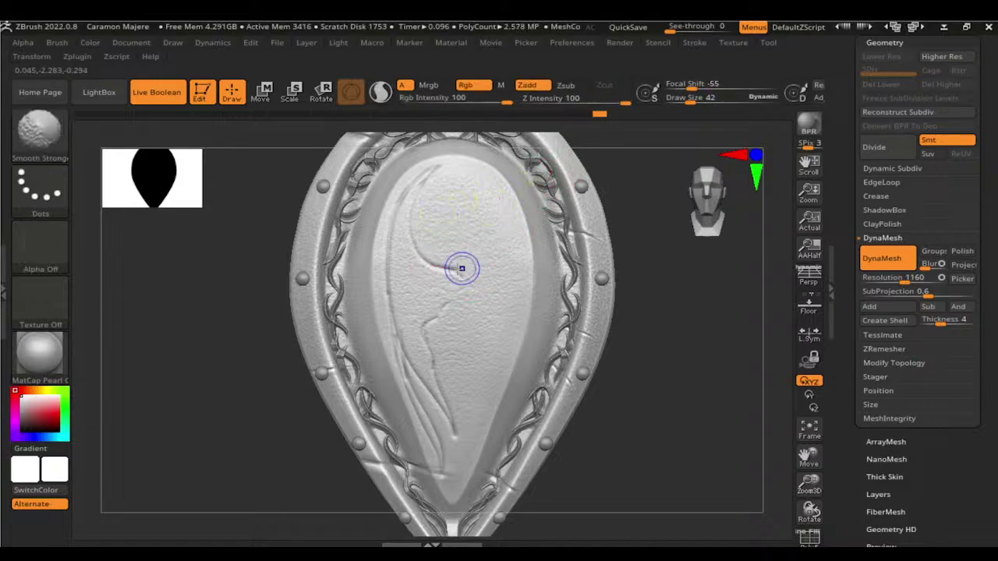
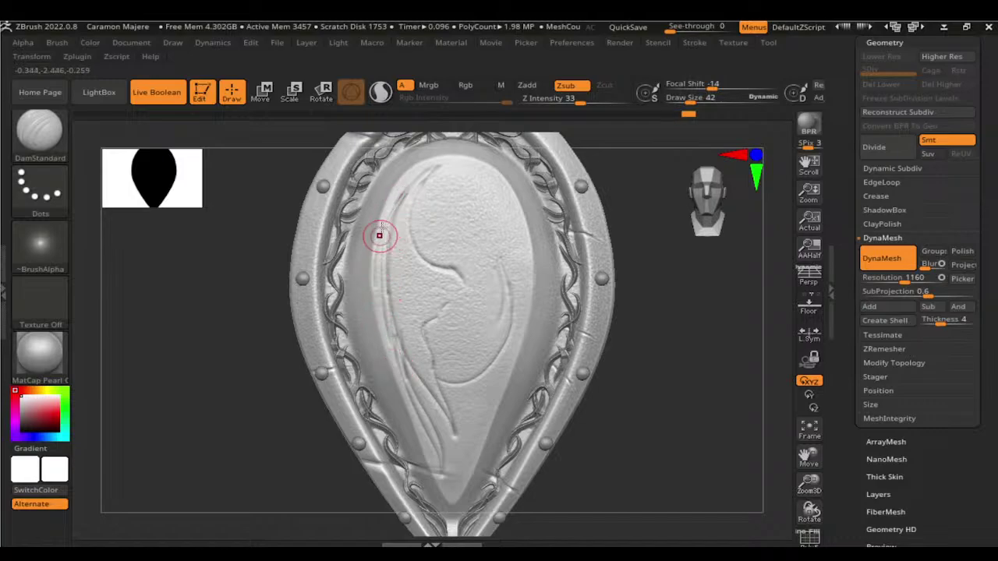
Step: Carve DamStandard strokes along the relief's left and lower grooves, working down the dragon's body
drag(415, 407, 436, 159)
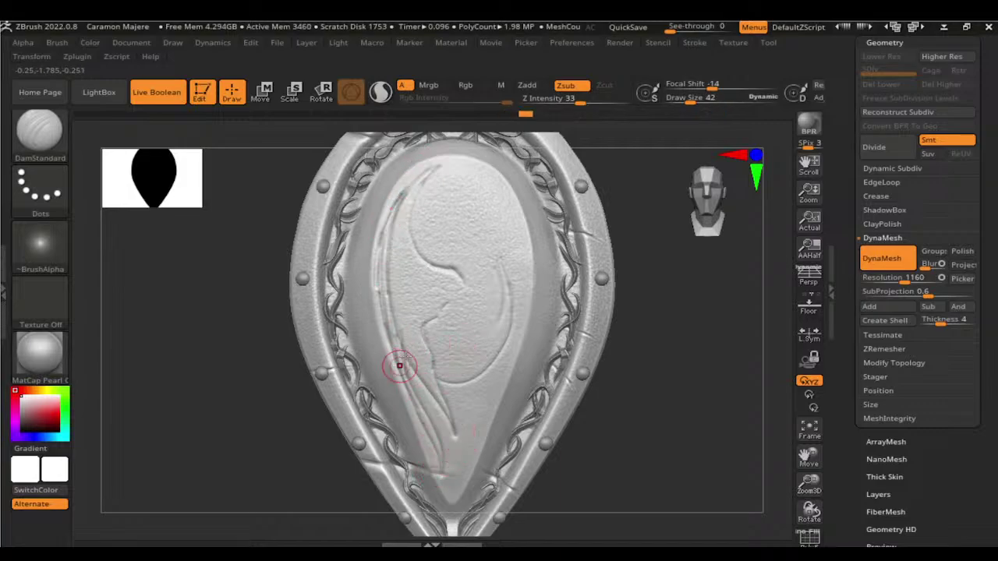
drag(408, 379, 449, 444)
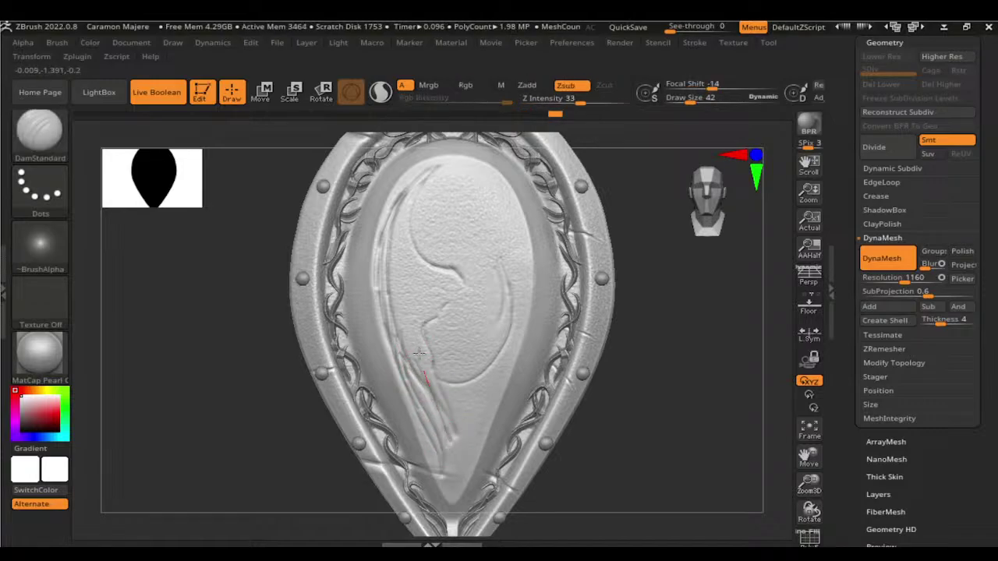
drag(419, 353, 434, 402)
mouse_move(422, 331)
mouse_down()
mouse_move(425, 357)
mouse_move(436, 358)
mouse_up()
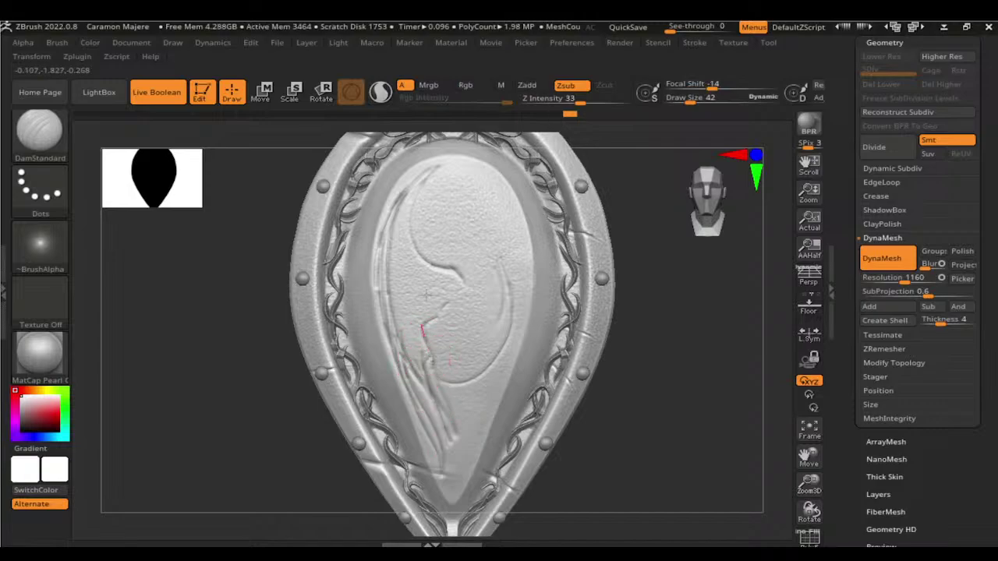
drag(426, 296, 427, 351)
Step: Deepen the grooves near the relief's centre and smooth their rough edges
drag(450, 295, 466, 301)
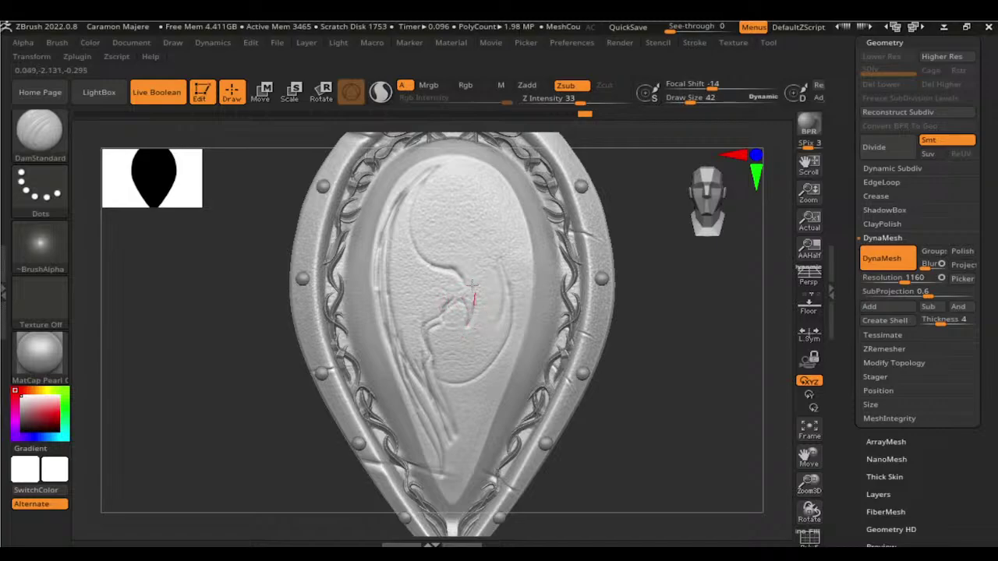
drag(472, 288, 472, 269)
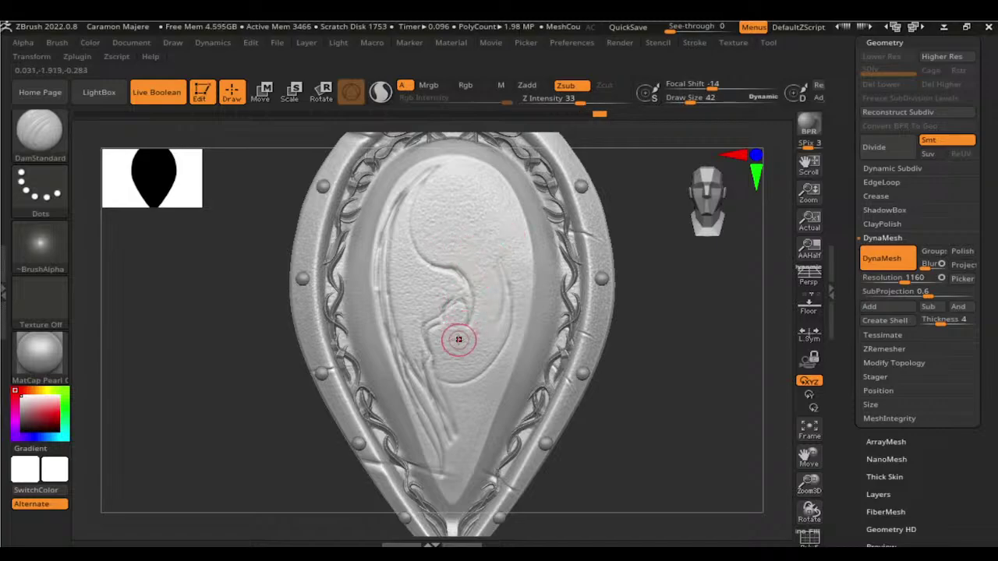
drag(472, 241, 453, 262)
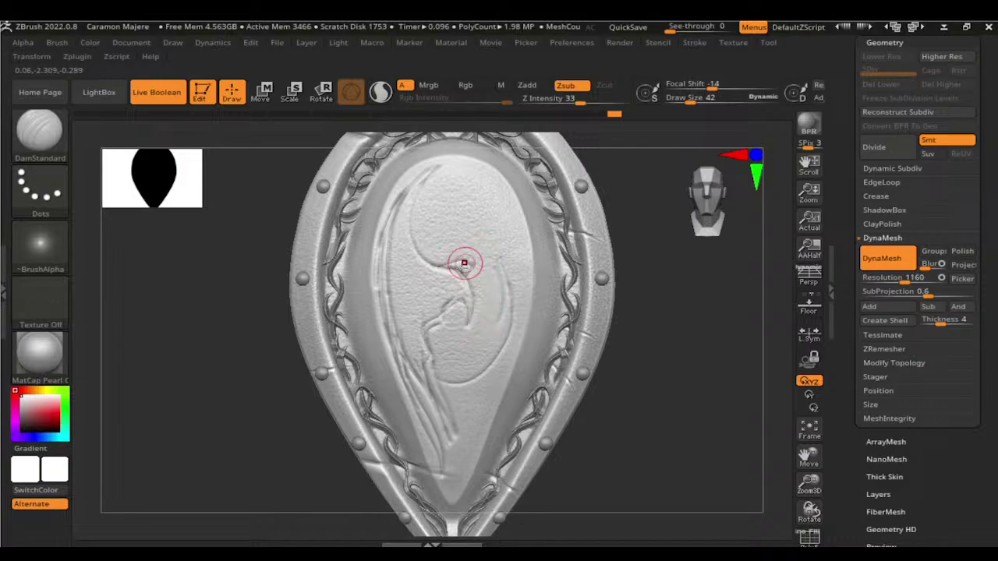
shift+drag(464, 263, 452, 281)
Step: Carve new curved grooves on the right of the relief, undoing one bad stroke
drag(663, 290, 549, 332)
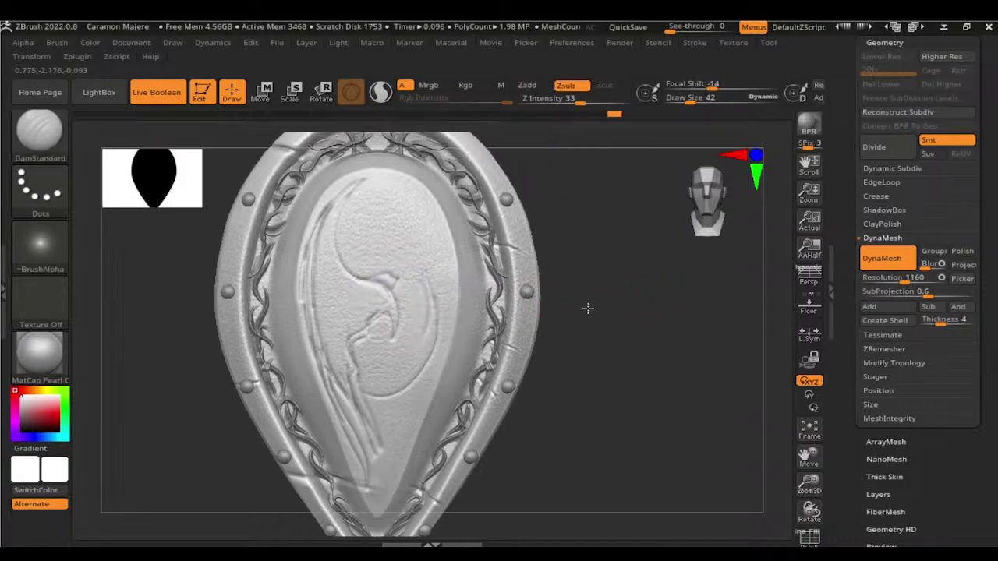
mouse_move(412, 277)
mouse_down()
mouse_move(439, 287)
mouse_move(424, 351)
mouse_up()
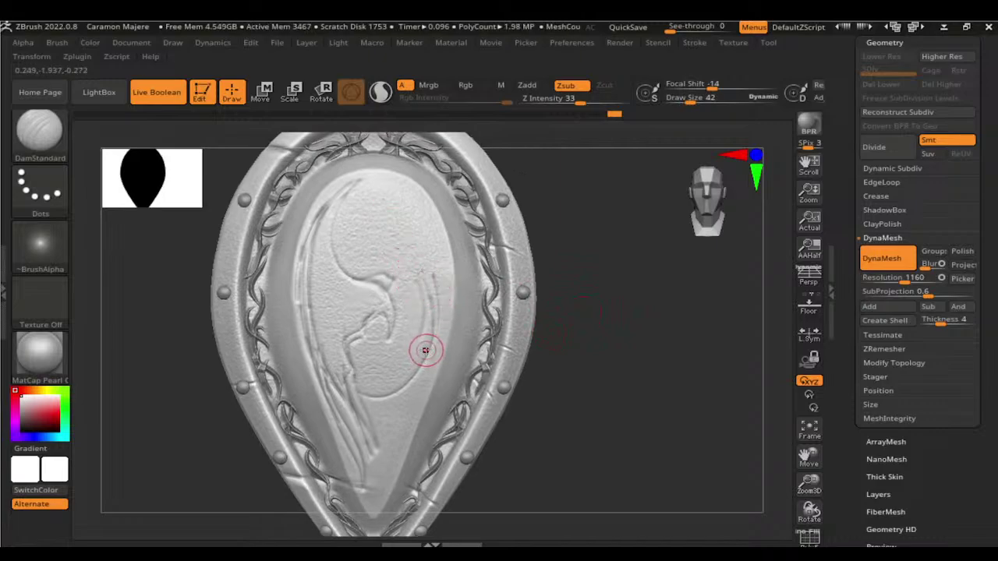
drag(428, 267, 426, 339)
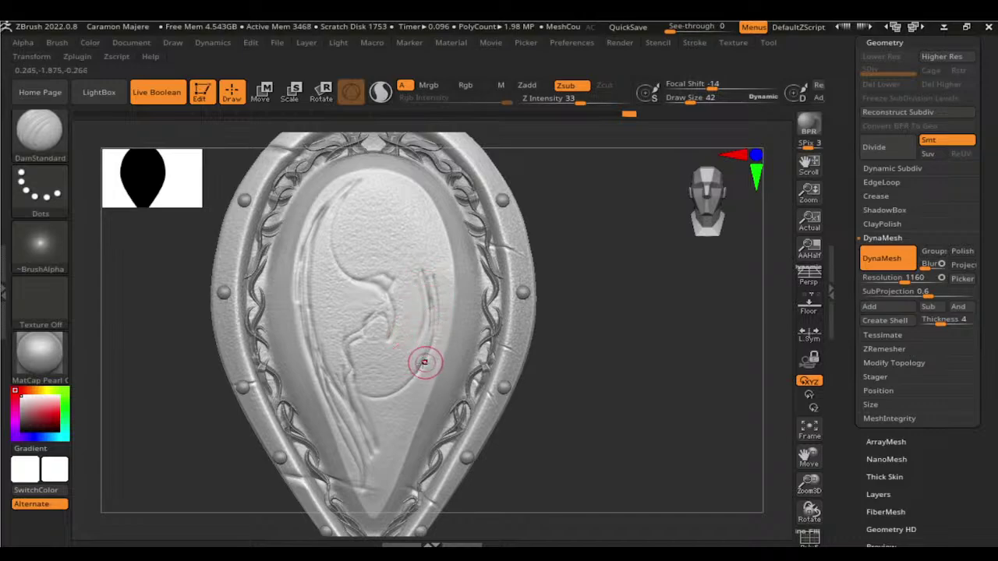
mouse_move(371, 354)
mouse_down()
mouse_move(366, 385)
mouse_move(364, 351)
mouse_move(388, 397)
mouse_move(361, 361)
mouse_move(407, 387)
mouse_up()
key(ctrl+z)
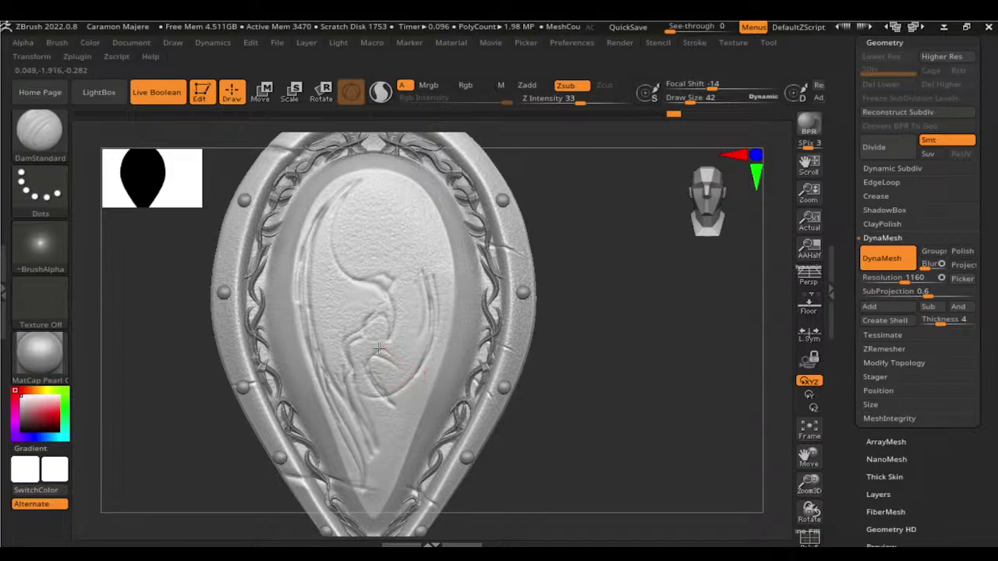
Step: Engrave several strokes across the lower relief toward the lower centre, then smooth with Shift
drag(409, 432, 396, 361)
mouse_move(405, 424)
mouse_down()
mouse_move(390, 419)
mouse_move(406, 431)
mouse_move(374, 457)
mouse_move(358, 406)
mouse_up()
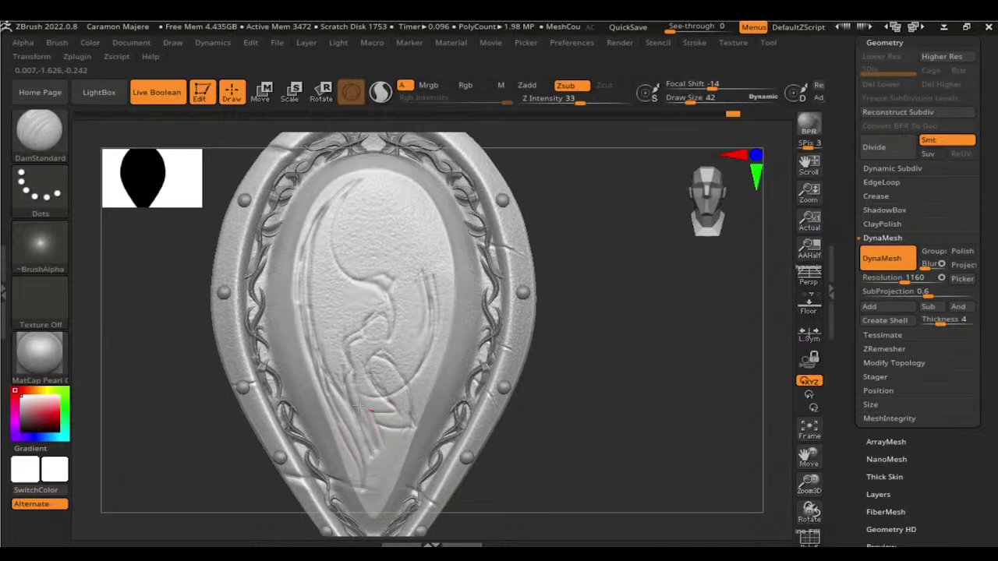
drag(374, 443, 375, 408)
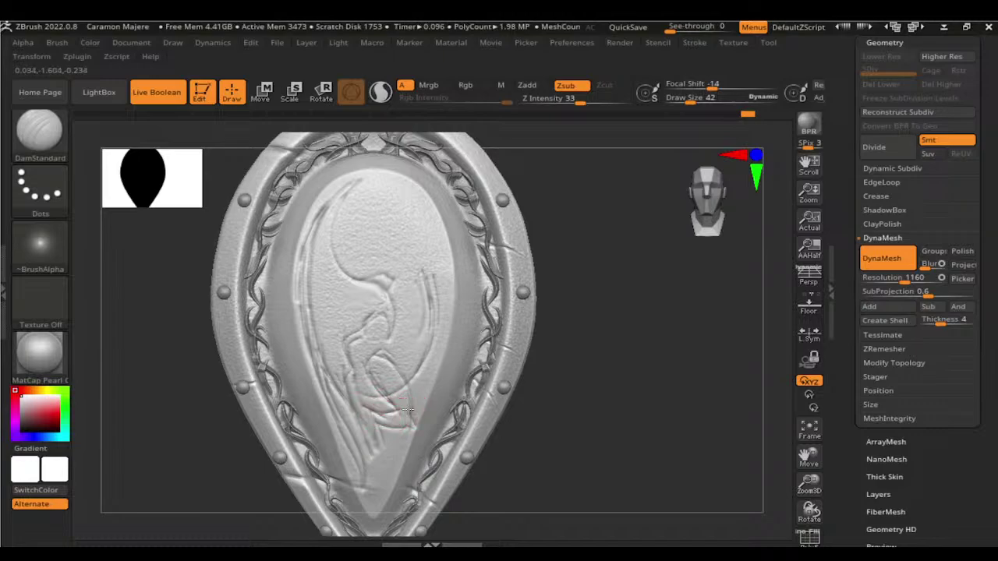
drag(407, 409, 388, 418)
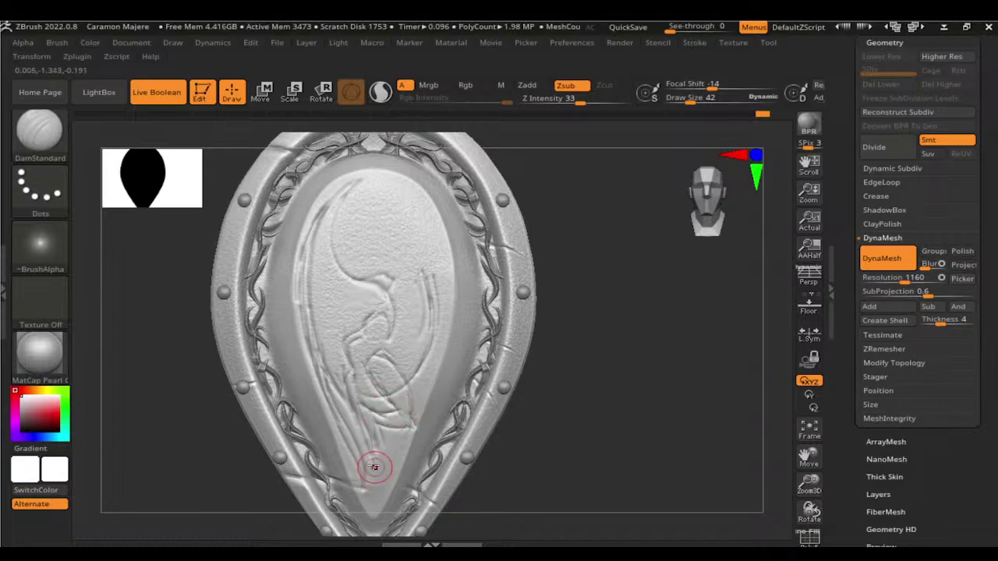
drag(378, 468, 398, 478)
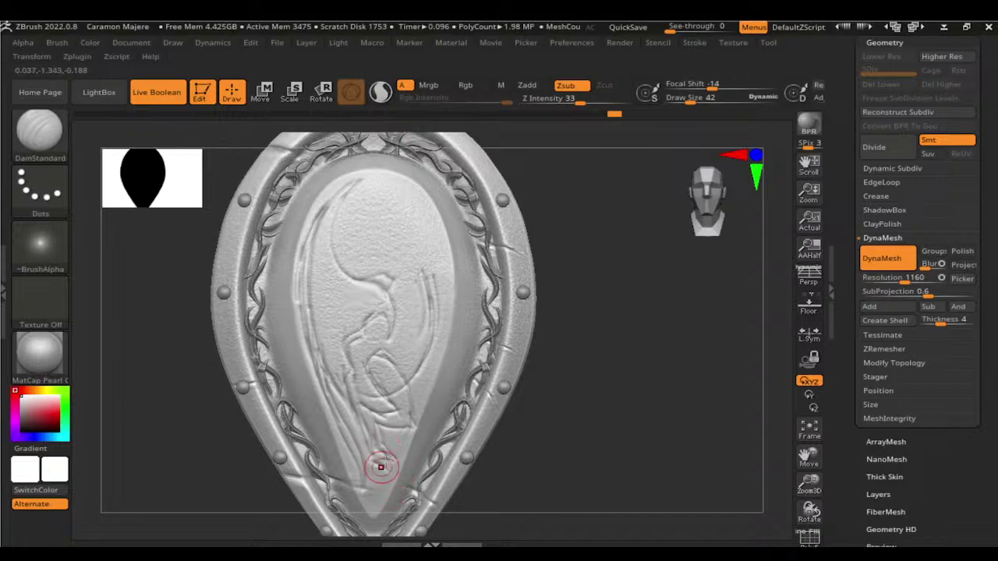
drag(380, 452, 407, 442)
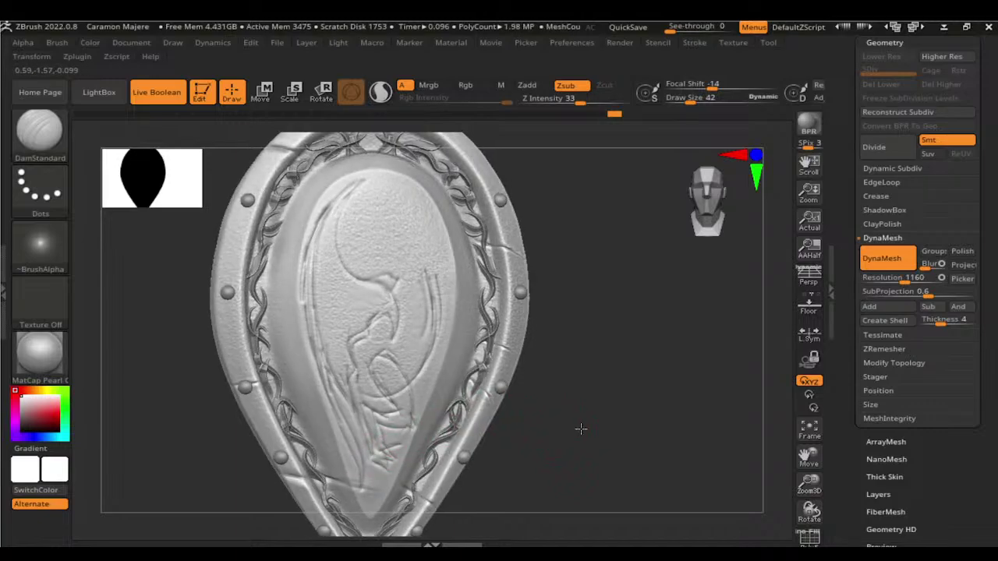
key(shift)
Step: Return the shield to a front view and carve a groove from the centre toward the upper right
shift+drag(554, 444, 566, 441)
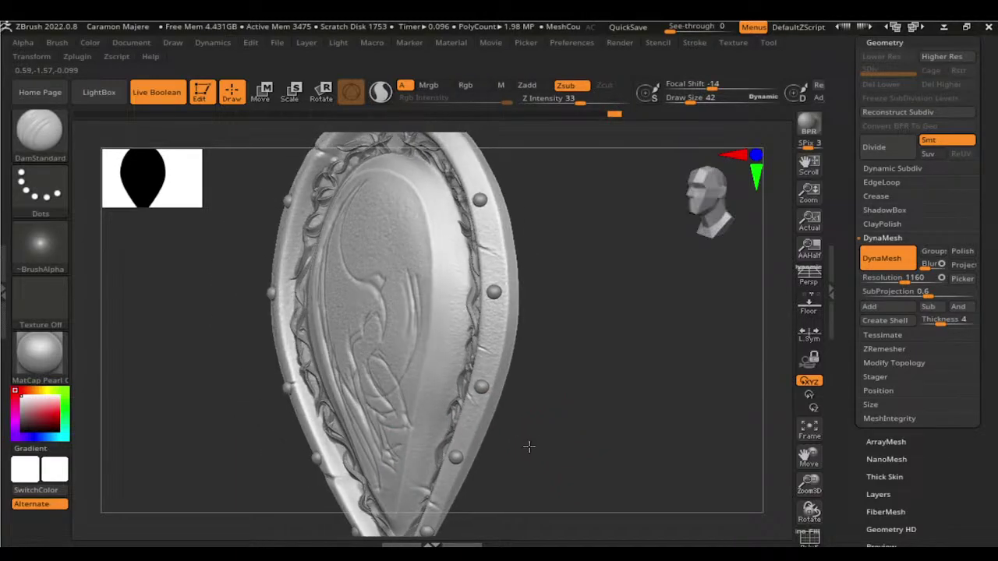
shift+drag(566, 440, 541, 437)
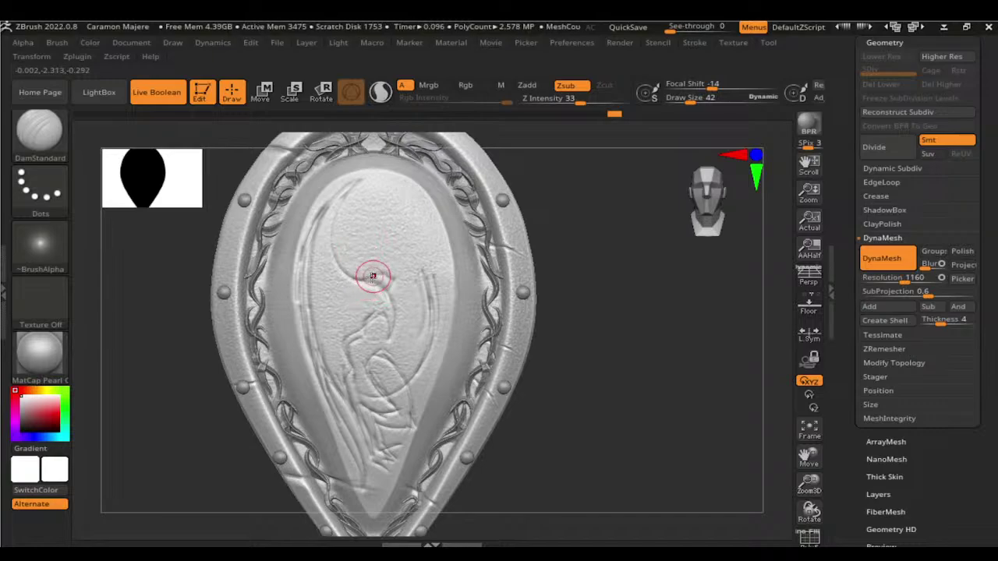
drag(356, 260, 344, 209)
mouse_move(382, 182)
mouse_down()
mouse_move(379, 219)
mouse_move(350, 222)
mouse_move(430, 263)
mouse_up()
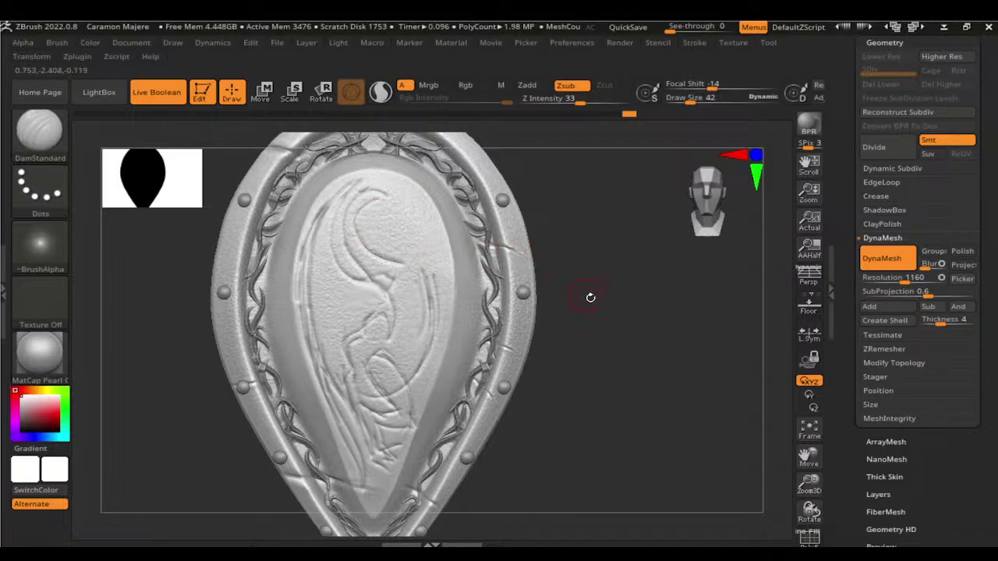
Step: Carve and extend curved grooves near the centre and the top of the carving
mouse_move(591, 294)
mouse_down()
mouse_move(530, 296)
mouse_move(582, 296)
mouse_up()
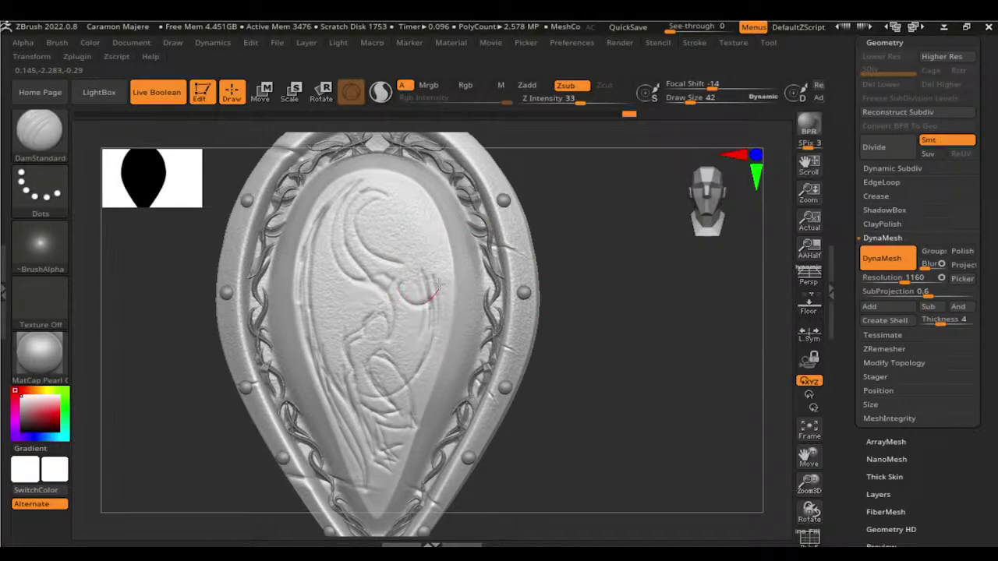
mouse_move(438, 287)
mouse_down()
mouse_move(434, 272)
mouse_move(425, 302)
mouse_up()
drag(447, 252, 434, 279)
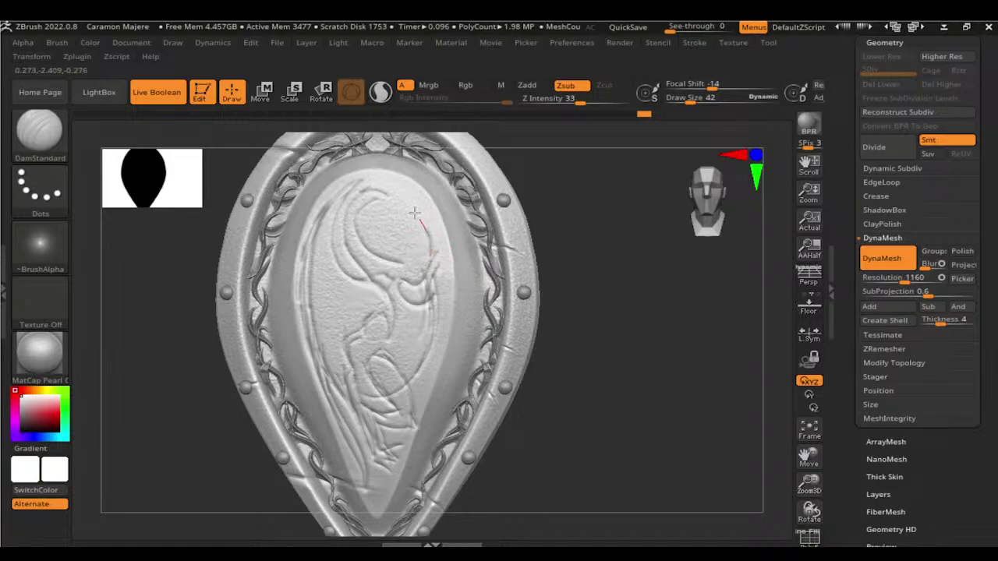
drag(414, 212, 426, 221)
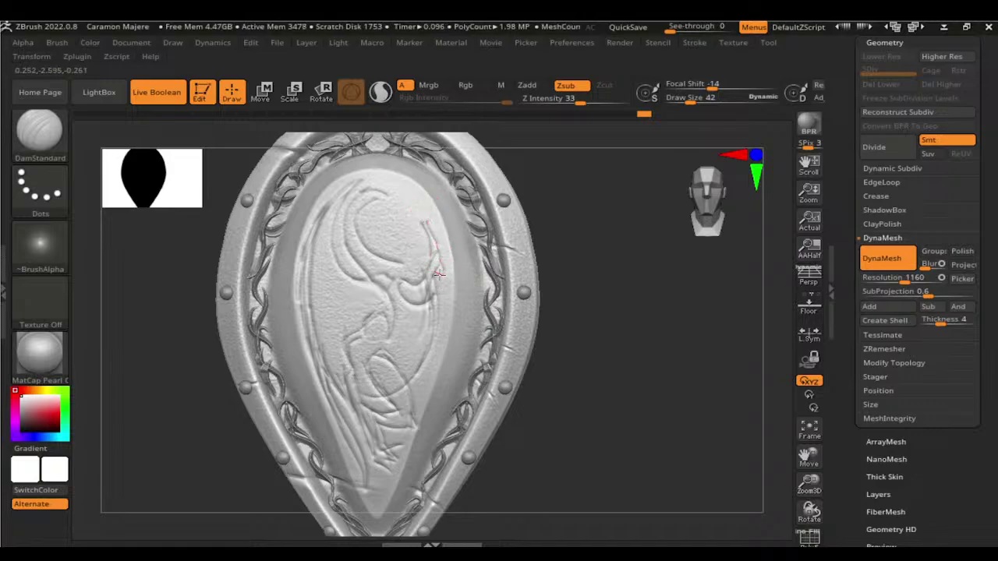
drag(439, 274, 430, 249)
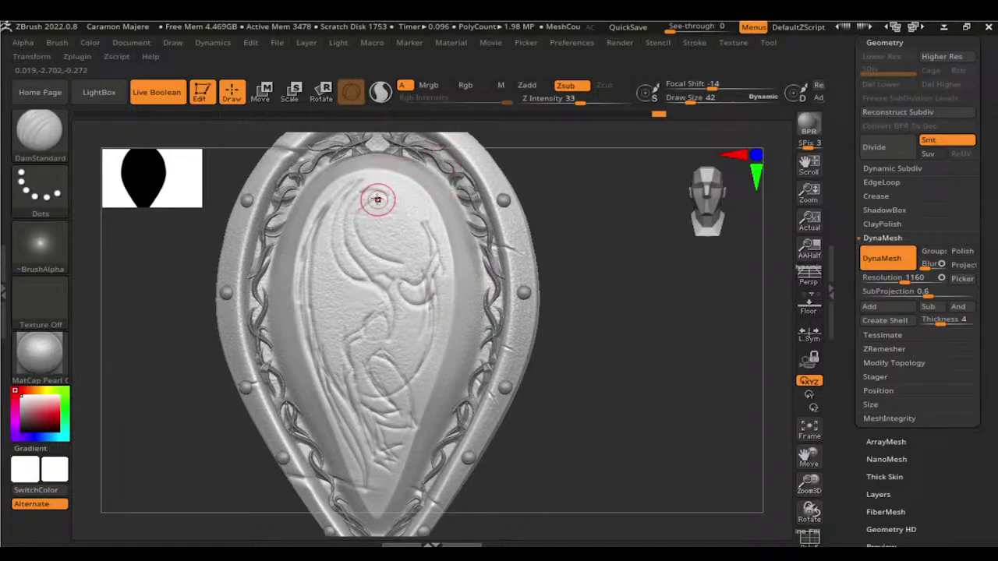
Step: Carve the top groove and shape the dragon's head and upper body, reworking the surface
mouse_move(378, 230)
mouse_down()
mouse_move(410, 228)
mouse_move(457, 181)
mouse_up()
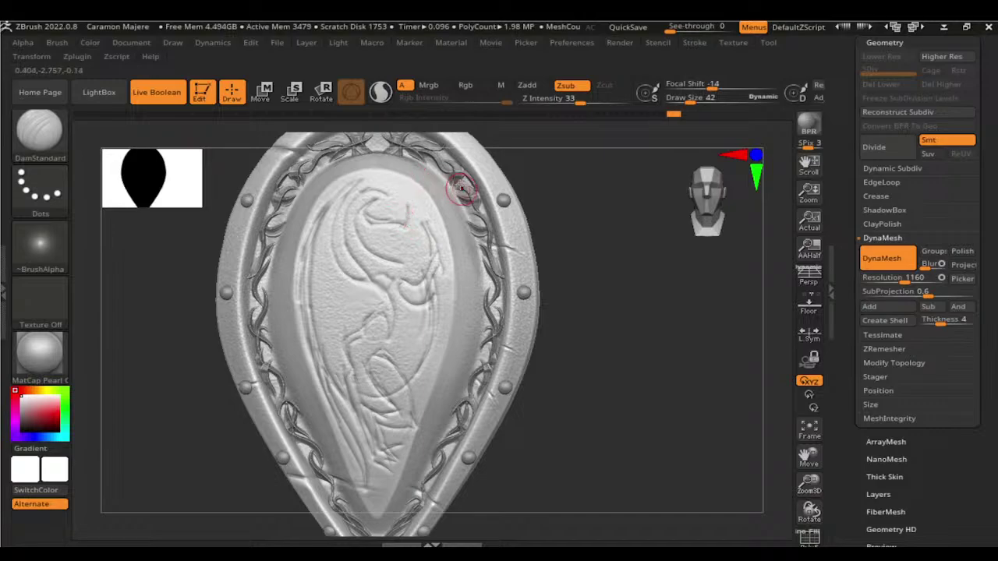
drag(421, 236, 409, 226)
drag(421, 230, 413, 203)
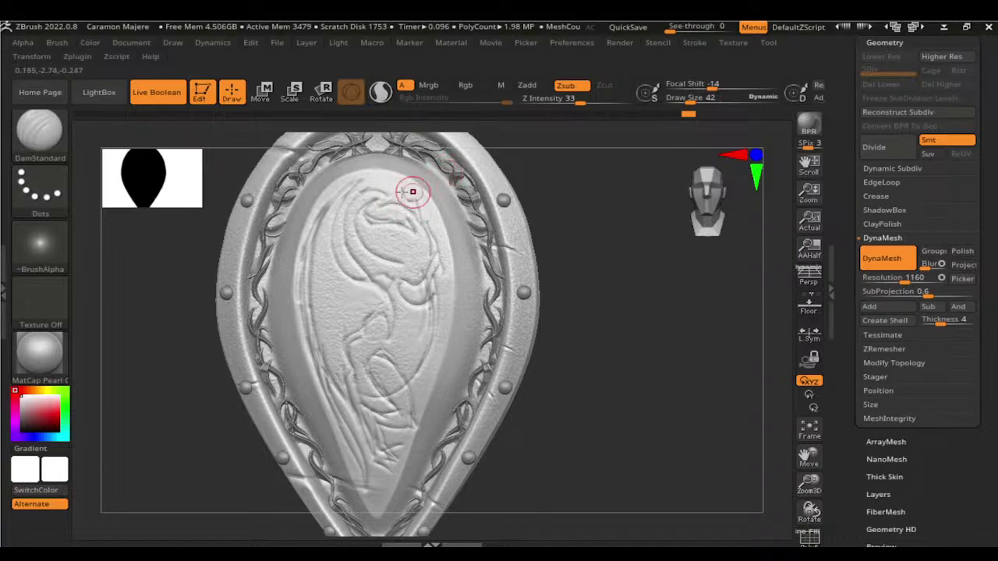
mouse_move(379, 189)
mouse_down()
mouse_move(346, 178)
mouse_move(388, 169)
mouse_up()
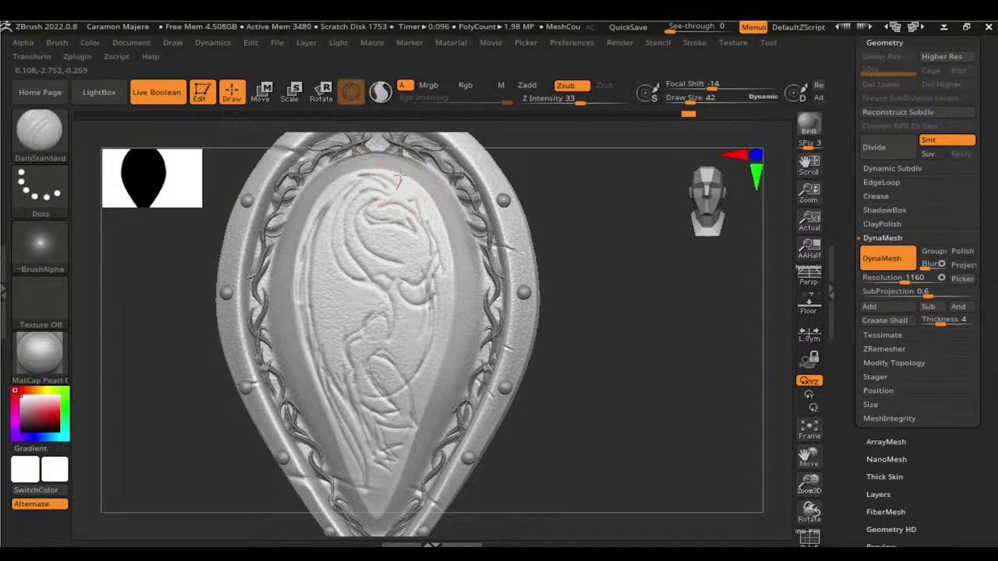
drag(519, 291, 591, 328)
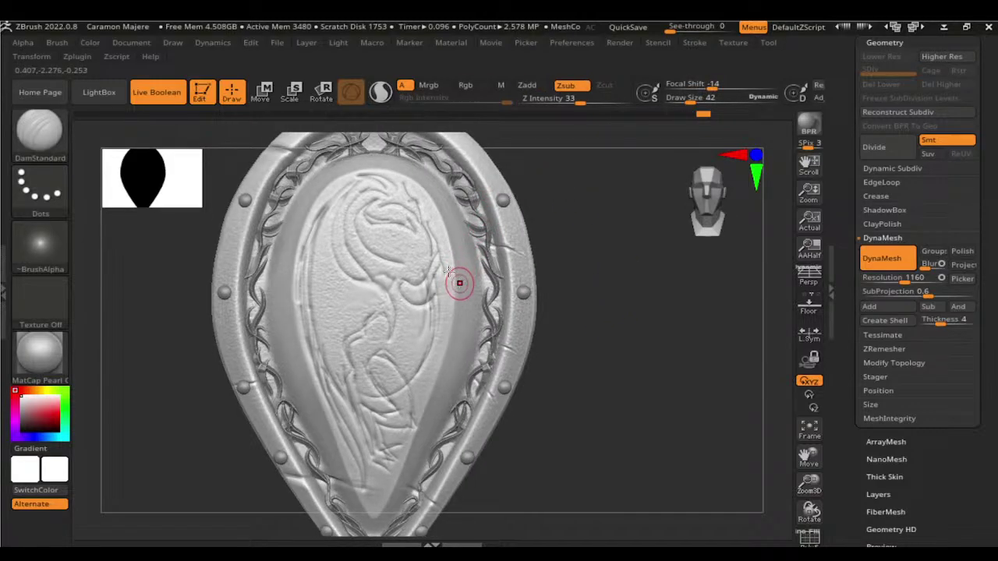
drag(390, 251, 457, 294)
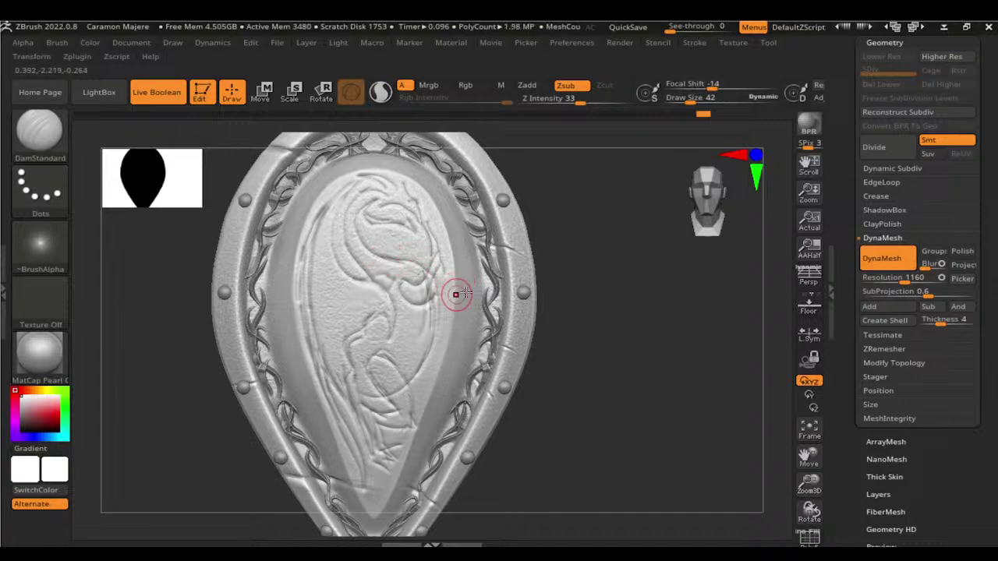
shift+drag(588, 312, 567, 305)
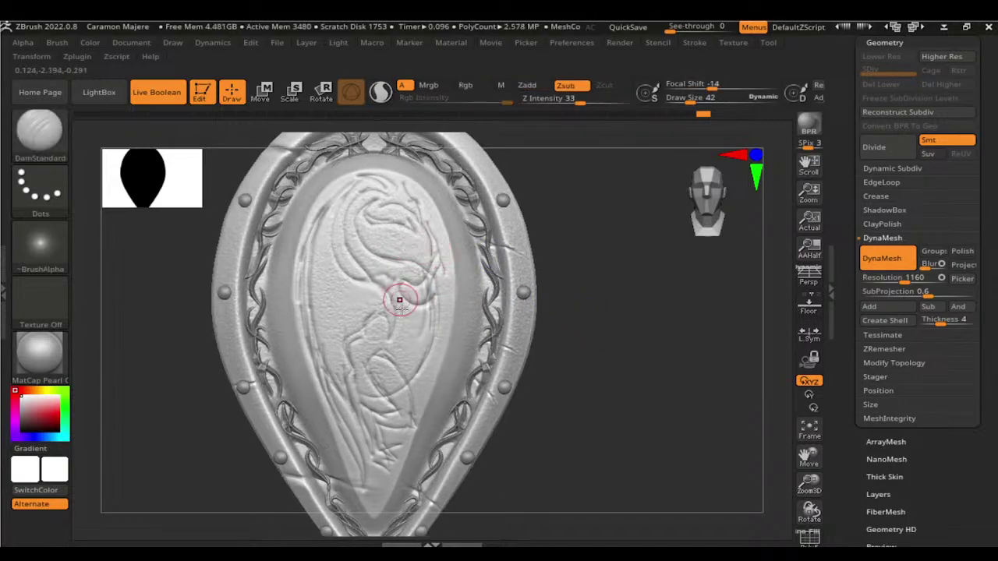
mouse_move(388, 369)
mouse_down()
mouse_move(448, 310)
mouse_move(400, 367)
mouse_up()
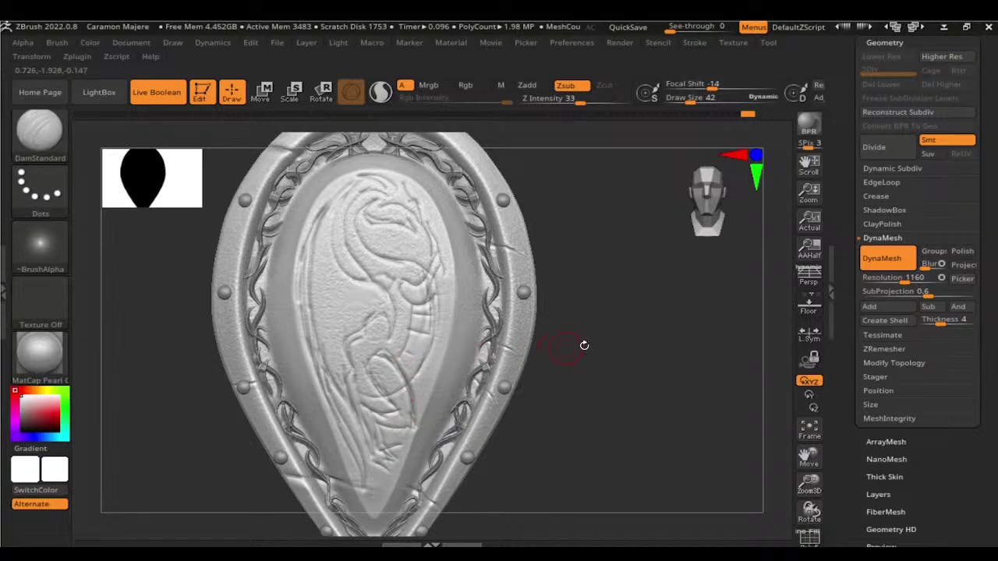
Step: Turn the shield face-on, undo the last change, and carve a groove into the dragon relief
drag(579, 346, 603, 336)
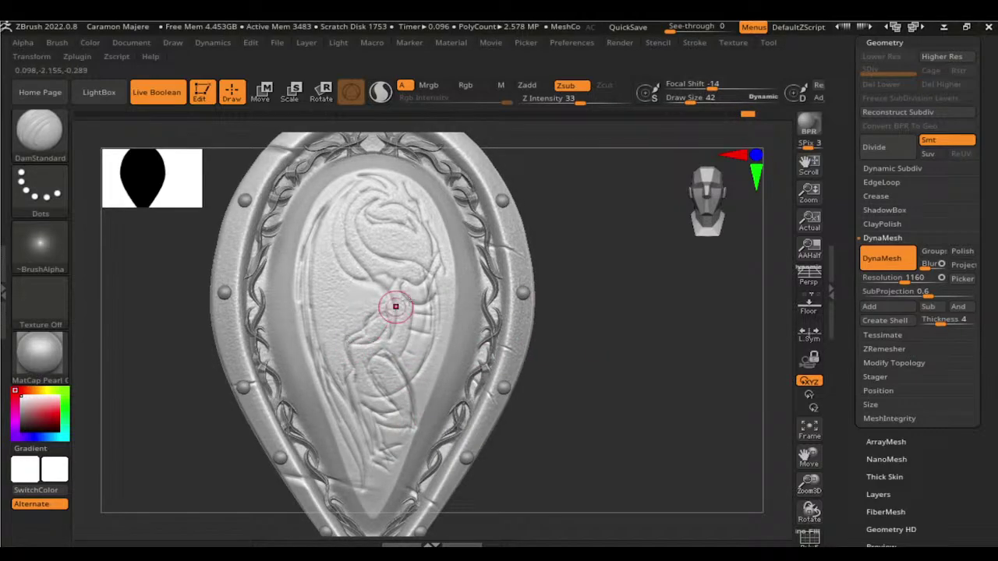
shift+drag(586, 297, 519, 289)
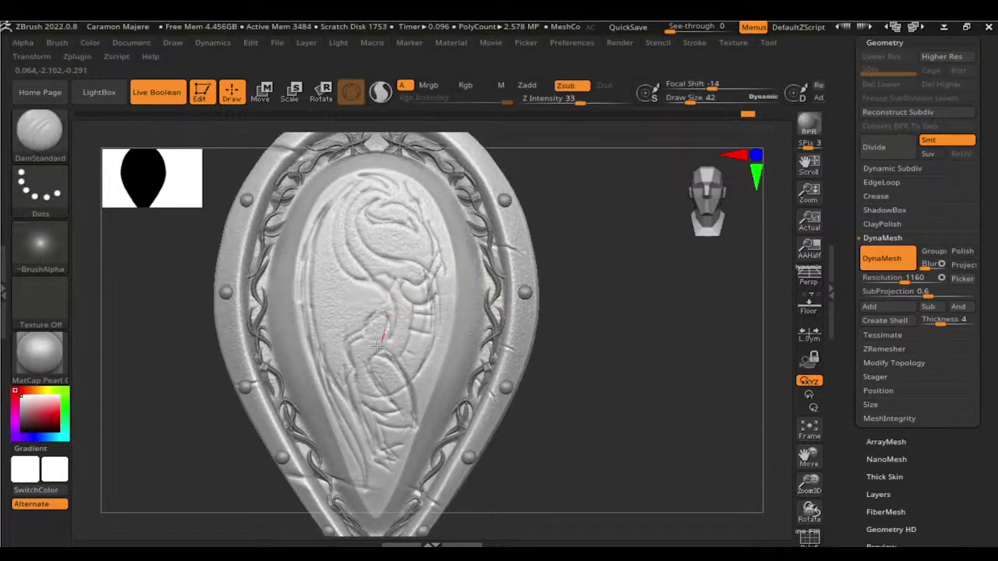
key(ctrl+z)
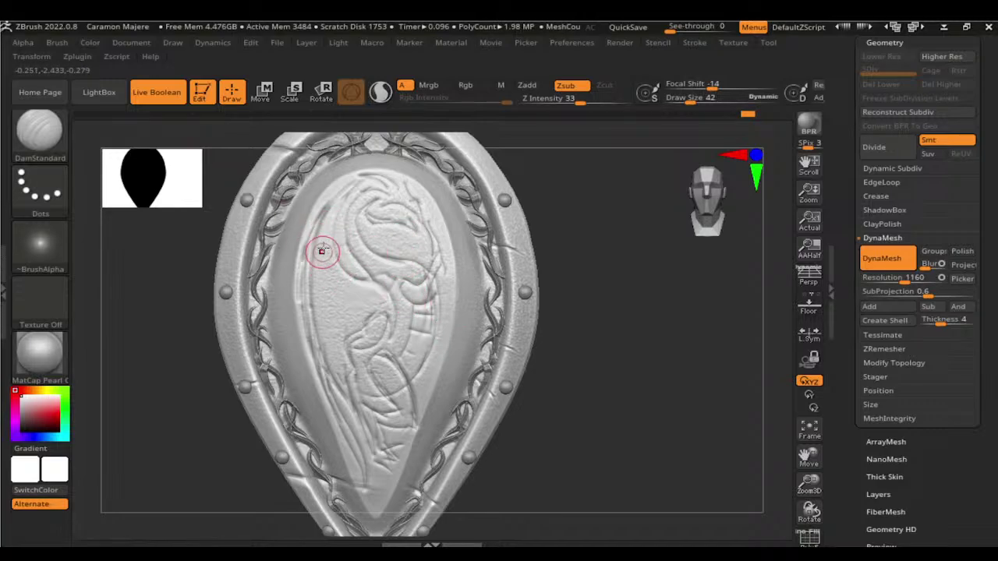
drag(321, 252, 325, 243)
drag(337, 377, 357, 356)
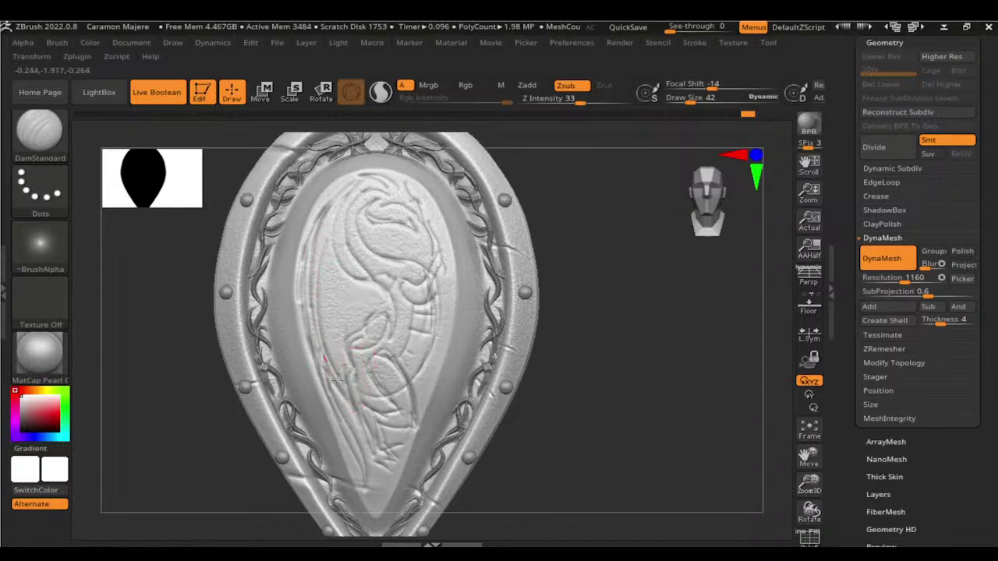
Step: Carve lines along the dragon's lower body and middle, undoing and recarving an unwanted stroke
drag(312, 346, 347, 410)
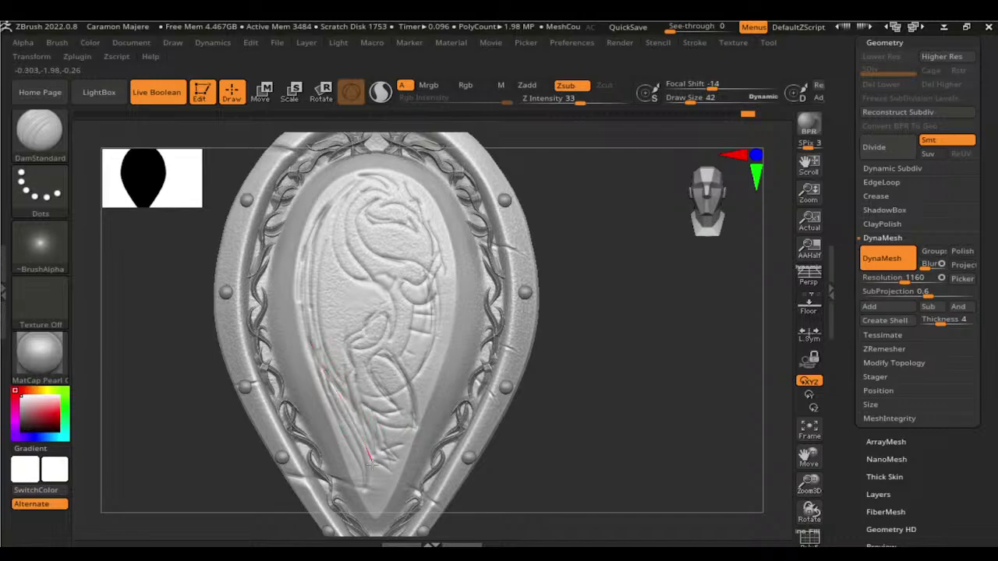
drag(370, 460, 328, 319)
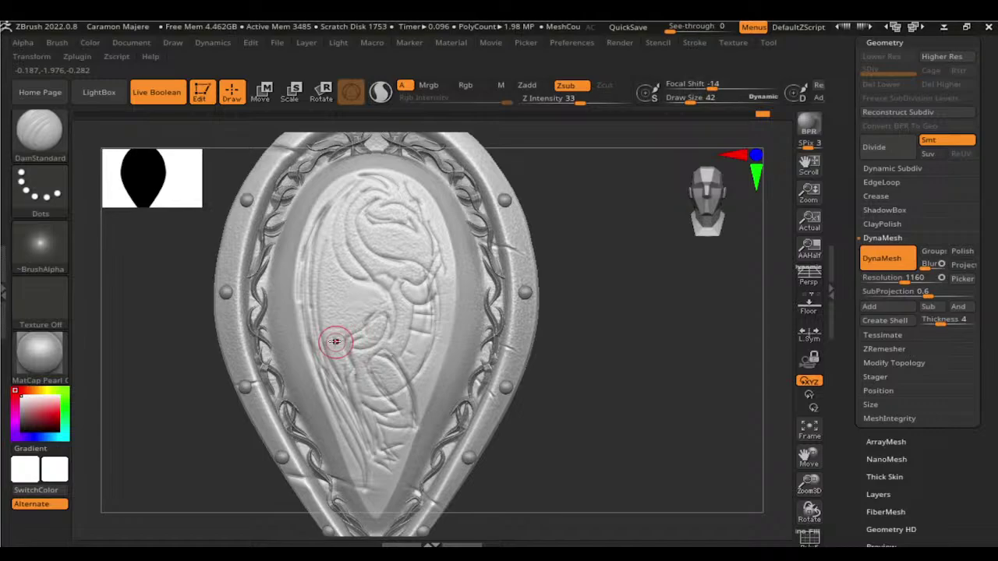
mouse_move(394, 337)
mouse_down()
mouse_move(379, 319)
mouse_move(348, 358)
mouse_up()
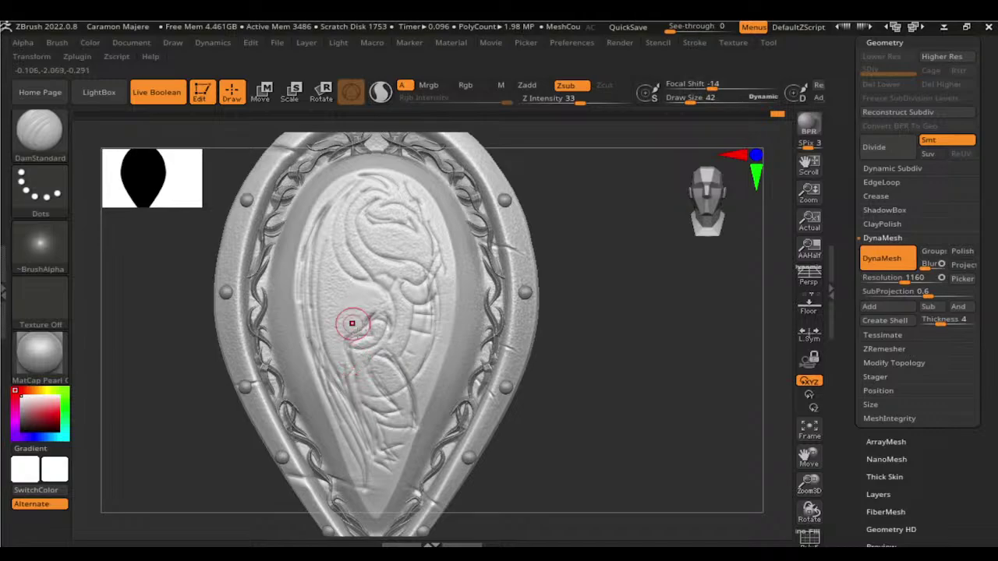
drag(349, 323, 348, 365)
drag(363, 430, 357, 417)
key(ctrl+z)
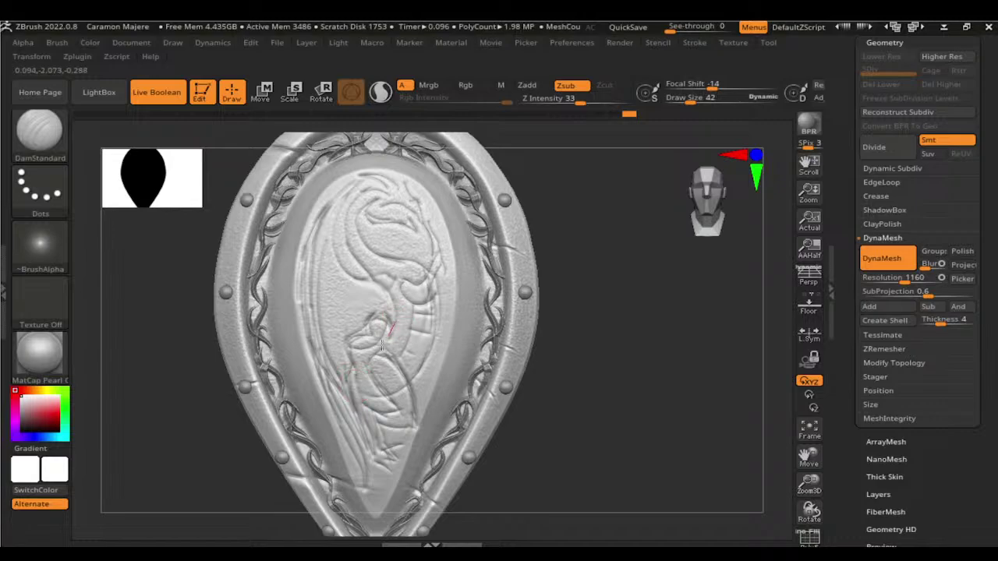
drag(394, 328, 384, 357)
Step: Switch to the ClayBuildup brush and reduce the draw size to 30
key(b)
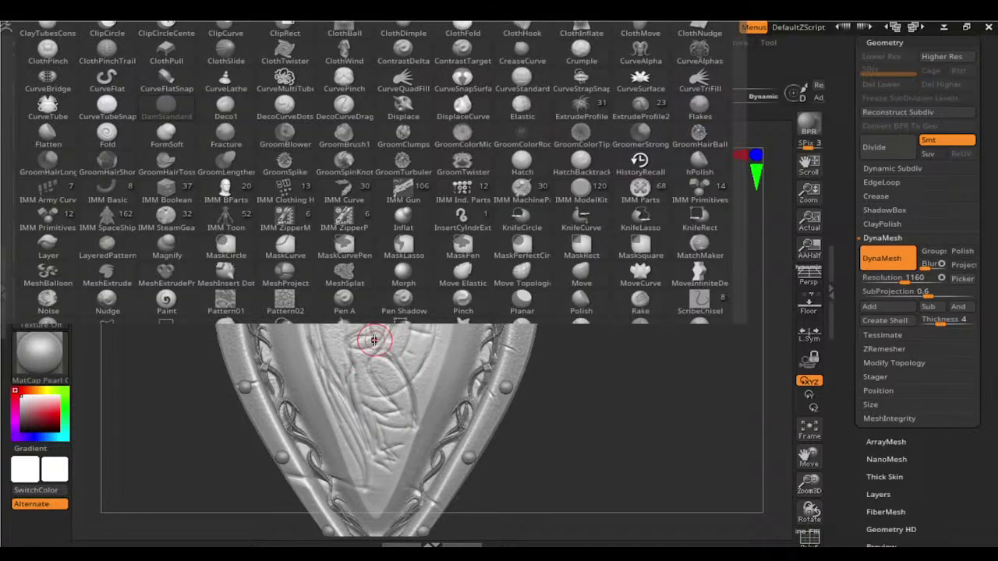
key(c)
key(b)
key(bracketleft)
key(bracketleft)
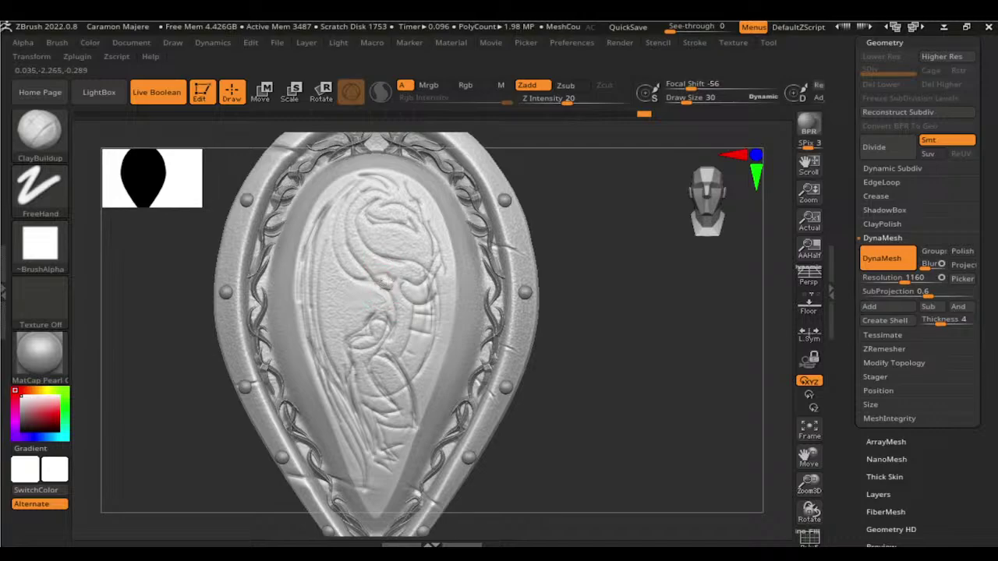
Step: Inspect the relief from several angles, smoothing rough spots and returning to DamStandard
mouse_move(635, 335)
mouse_down()
mouse_move(642, 439)
mouse_move(691, 399)
mouse_up()
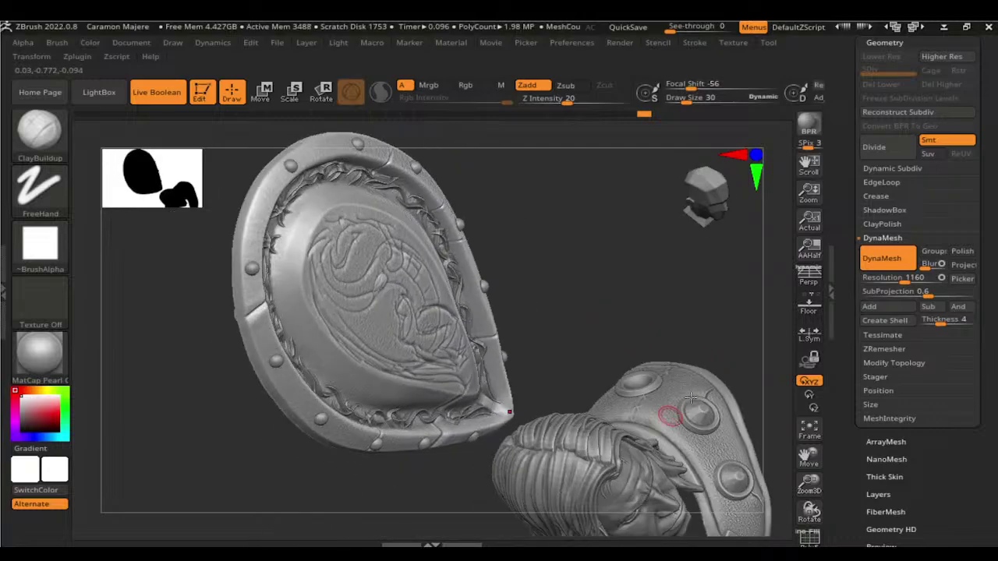
mouse_move(681, 310)
mouse_down()
mouse_move(639, 283)
mouse_move(241, 250)
mouse_up()
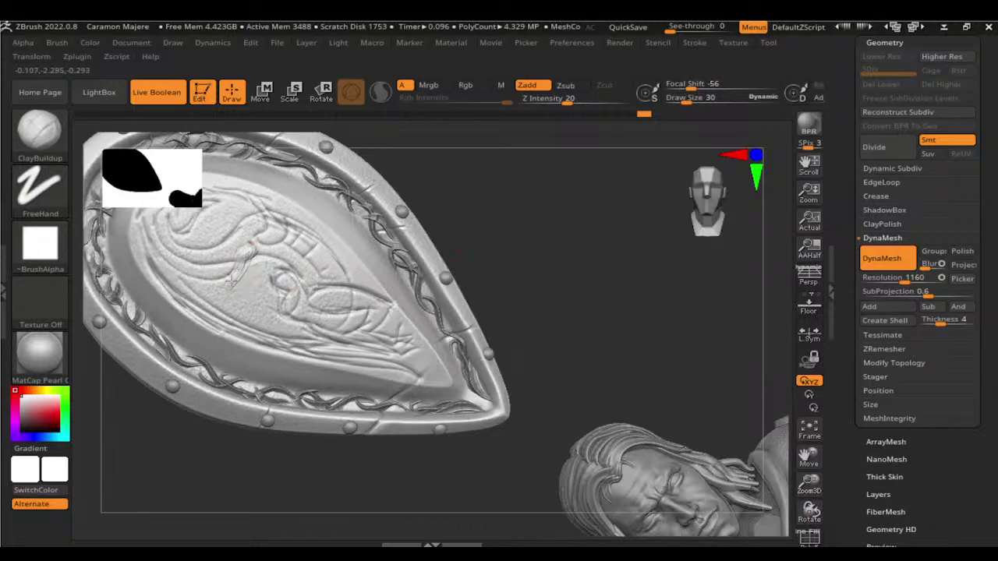
shift+drag(592, 327, 608, 292)
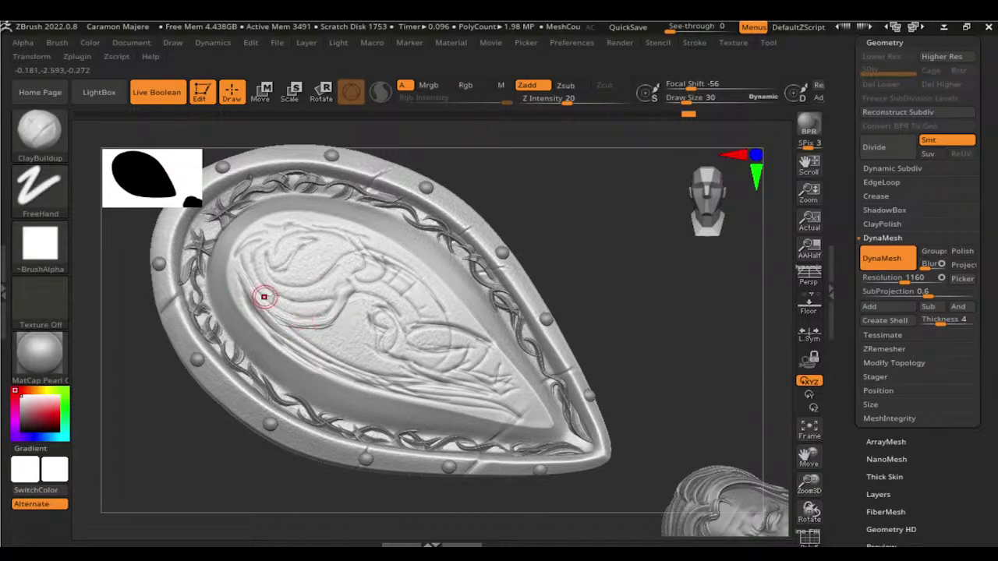
key(shift)
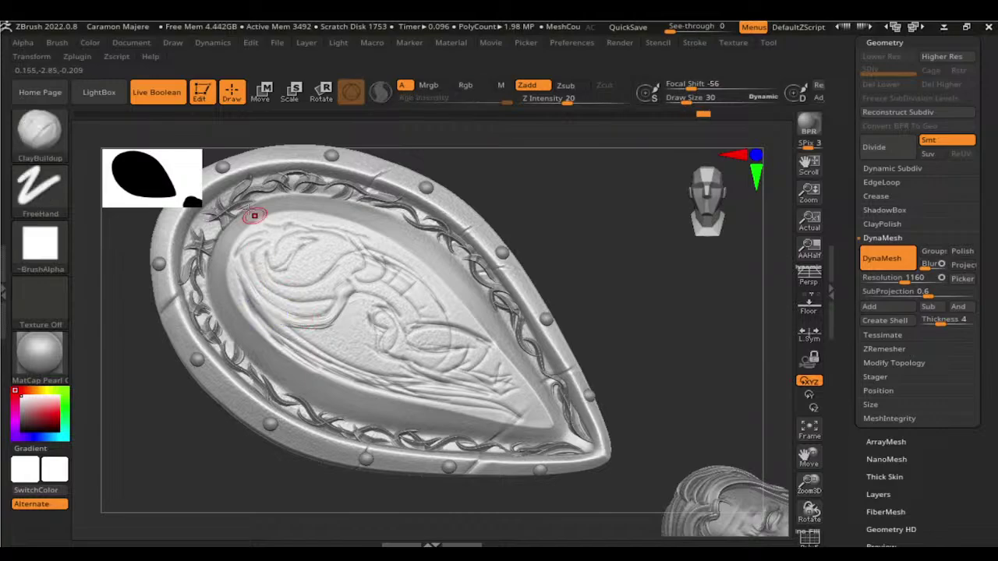
key(b)
key(d)
key(s)
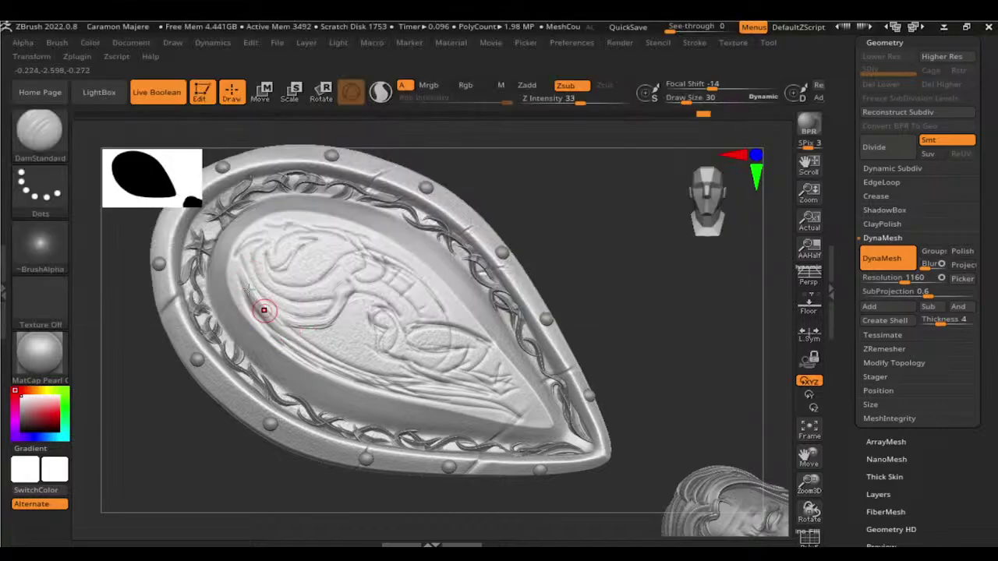
key(shift)
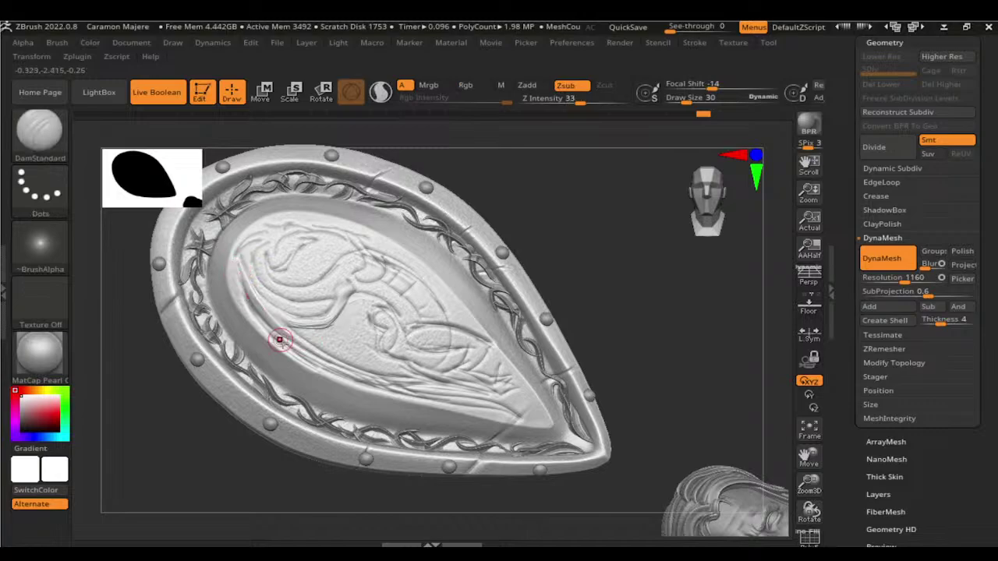
mouse_move(638, 338)
mouse_down()
mouse_move(475, 462)
mouse_move(578, 294)
mouse_move(668, 445)
mouse_move(460, 226)
mouse_up()
Step: Try ClayBuildup with a DynaMesh remesh, then undo back to the earlier state
key(b)
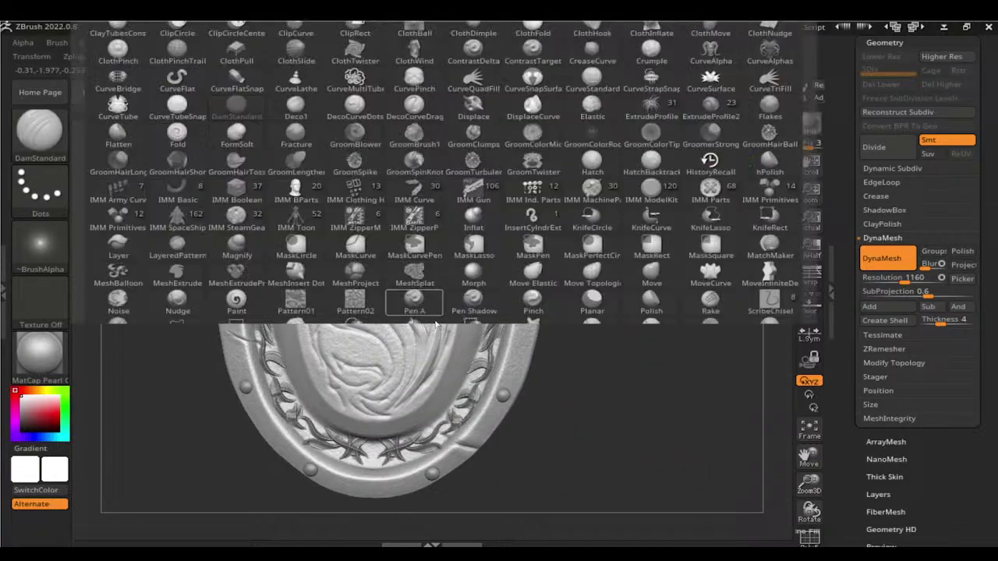
key(b)
key(c)
key(b)
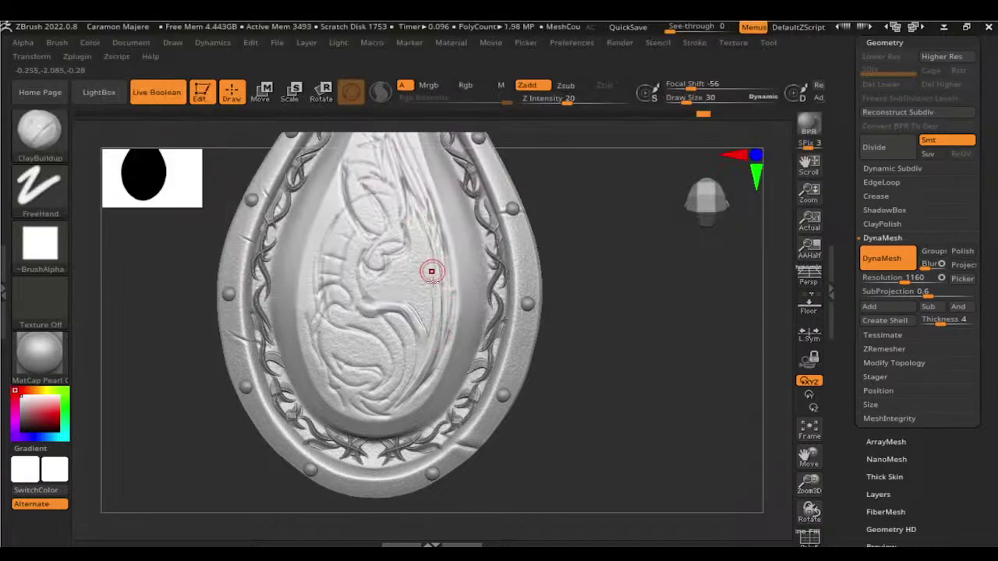
ctrl+drag(585, 282, 592, 285)
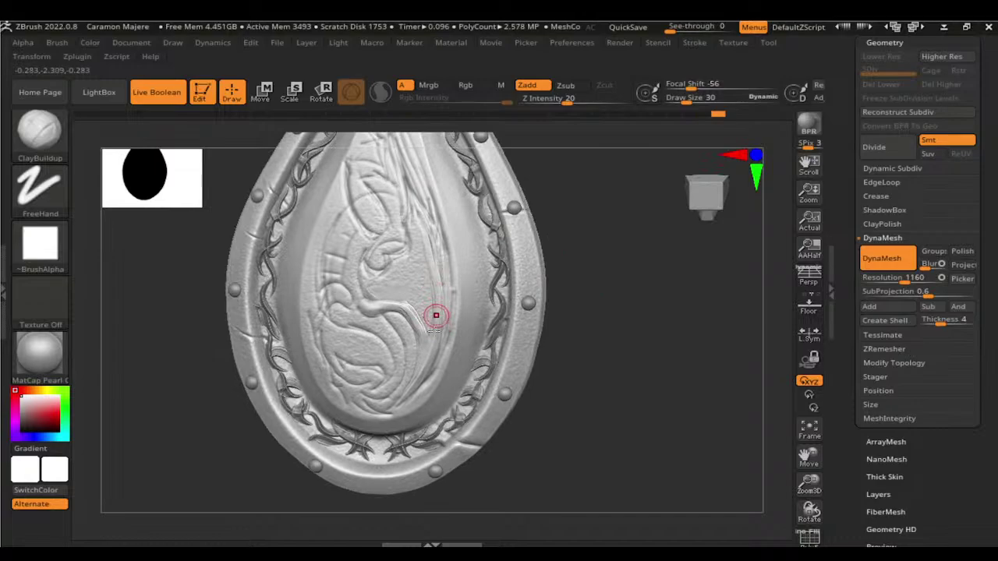
key(ctrl+z)
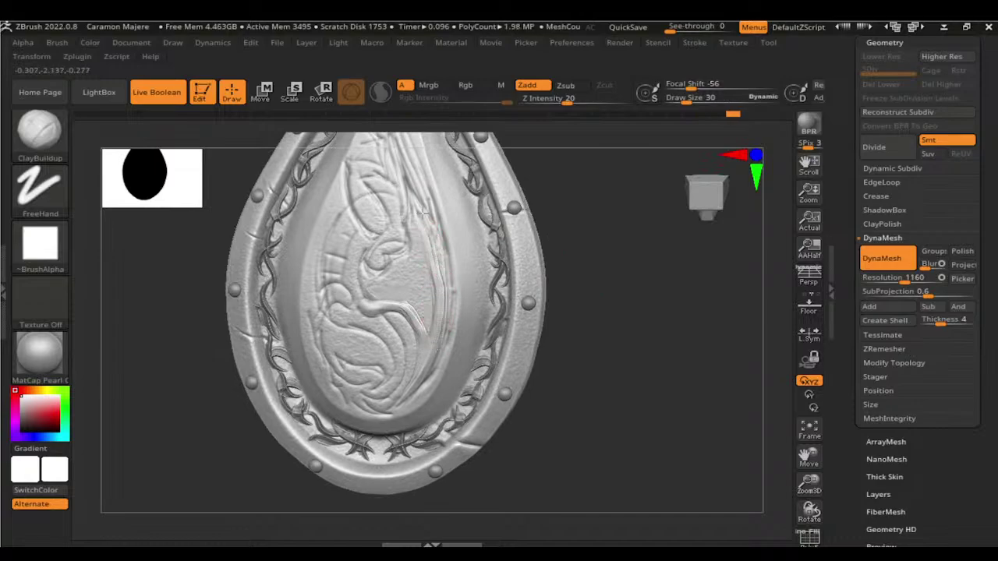
key(ctrl+z)
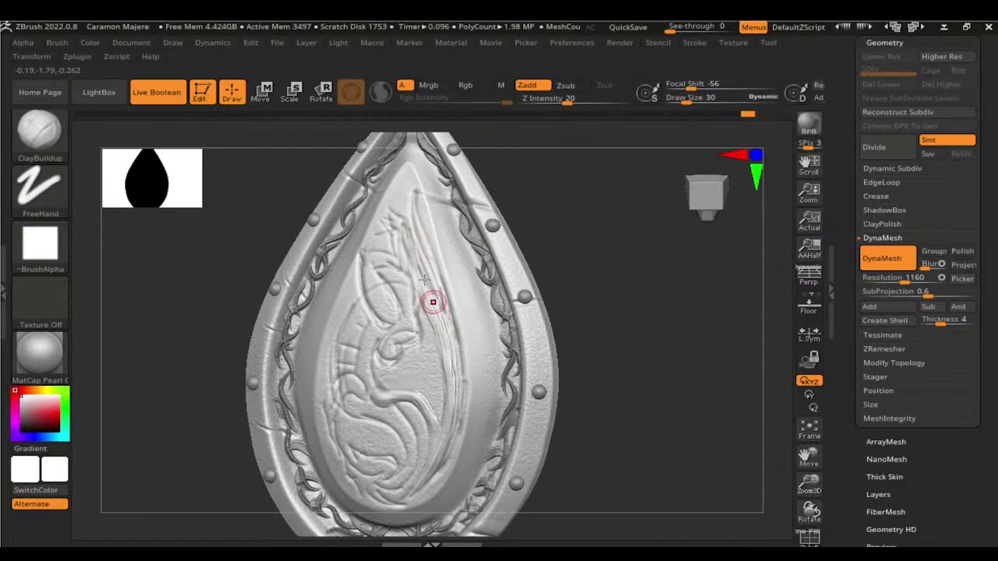
Step: Smooth the surface, switch back to DamStandard, and carve a faint line up the relief
key(shift)
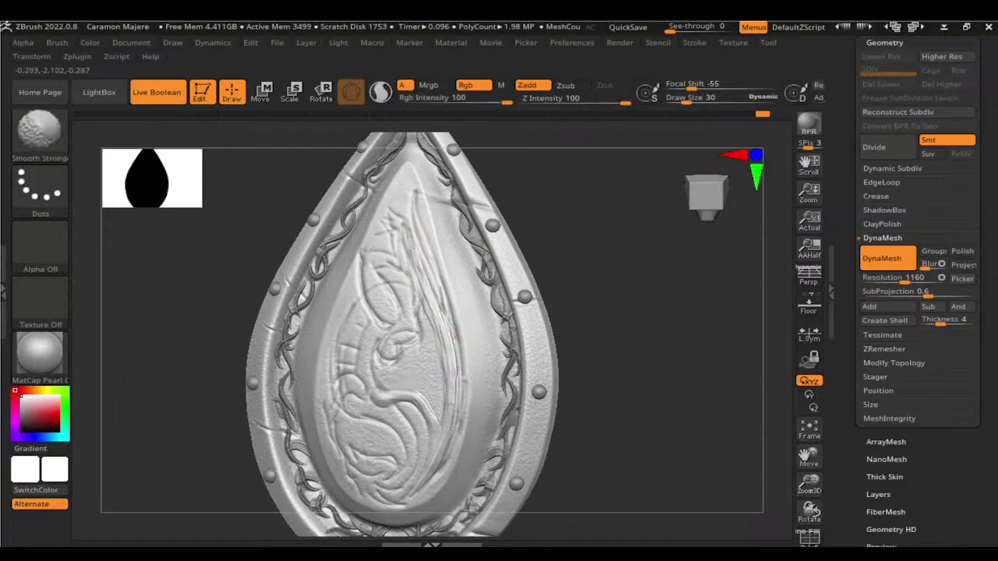
key(shift)
mouse_move(668, 368)
mouse_down()
mouse_move(603, 314)
mouse_move(457, 267)
mouse_up()
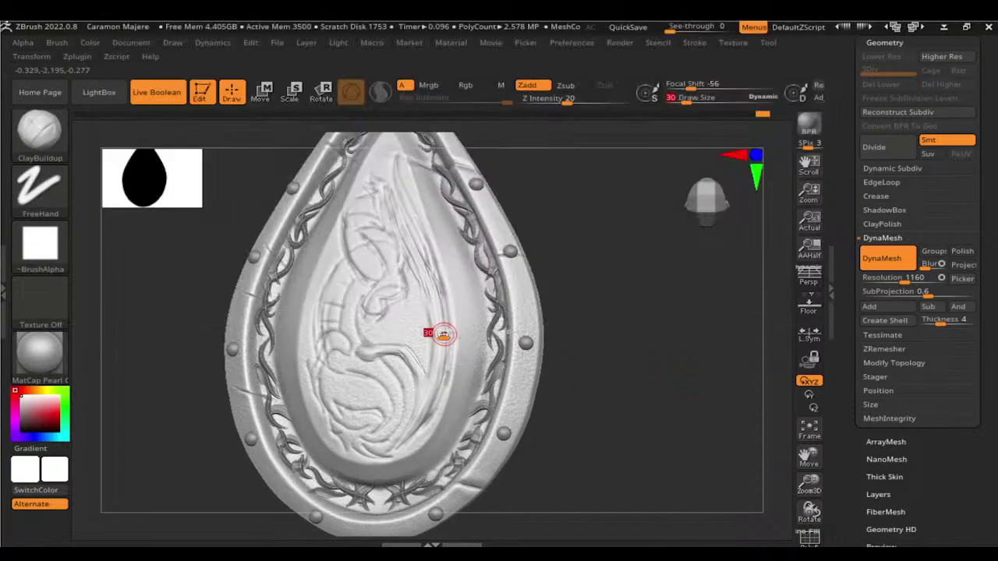
key(b)
key(d)
key(s)
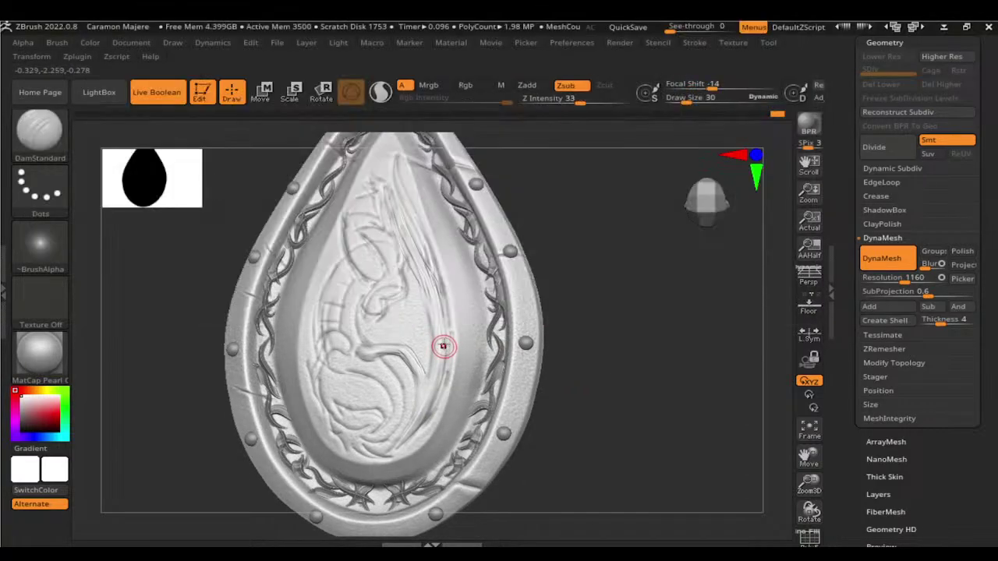
drag(443, 347, 444, 327)
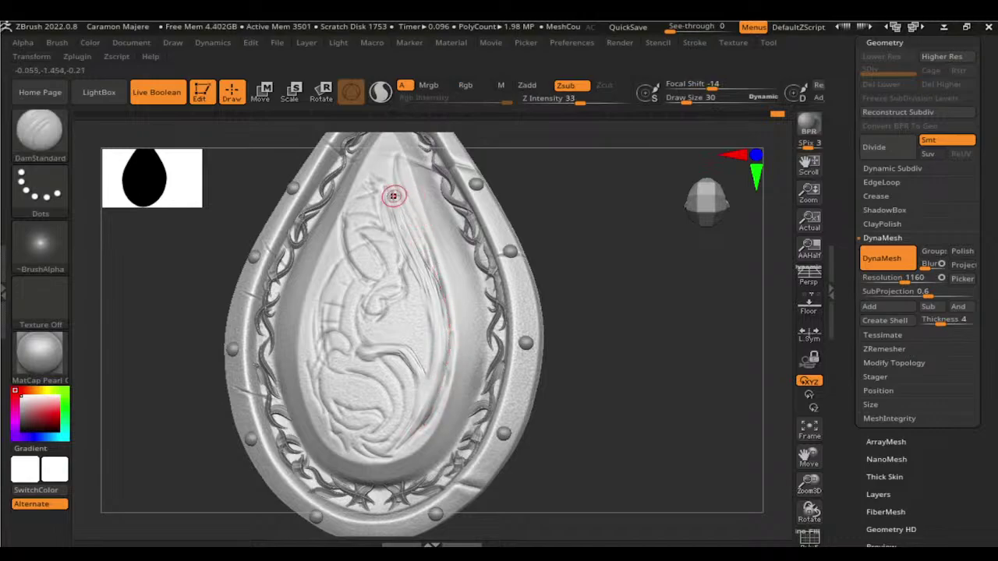
Step: Smooth again and cut a long groove near the top of the panel from a frontal view
key(shift)
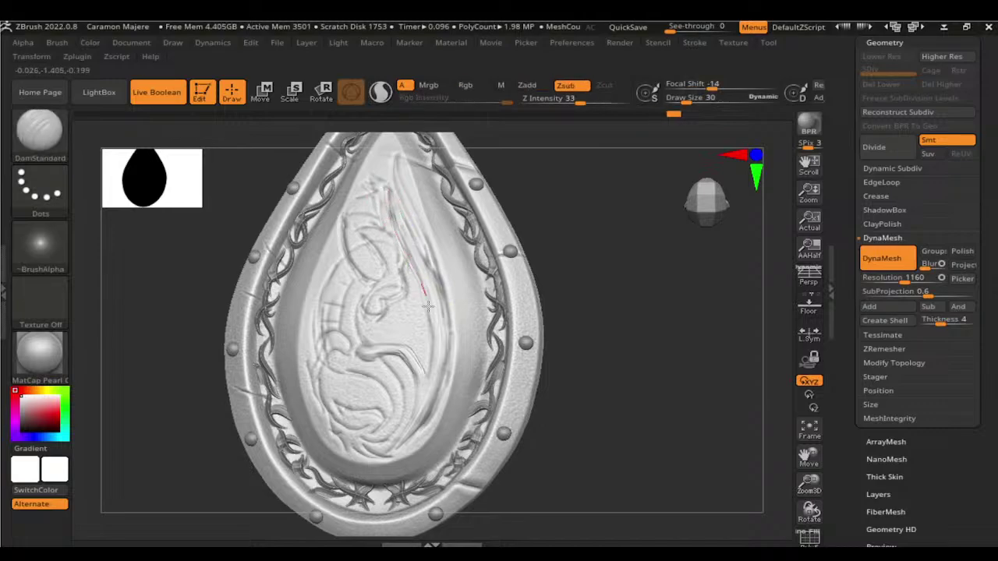
drag(604, 325, 396, 231)
key(shift)
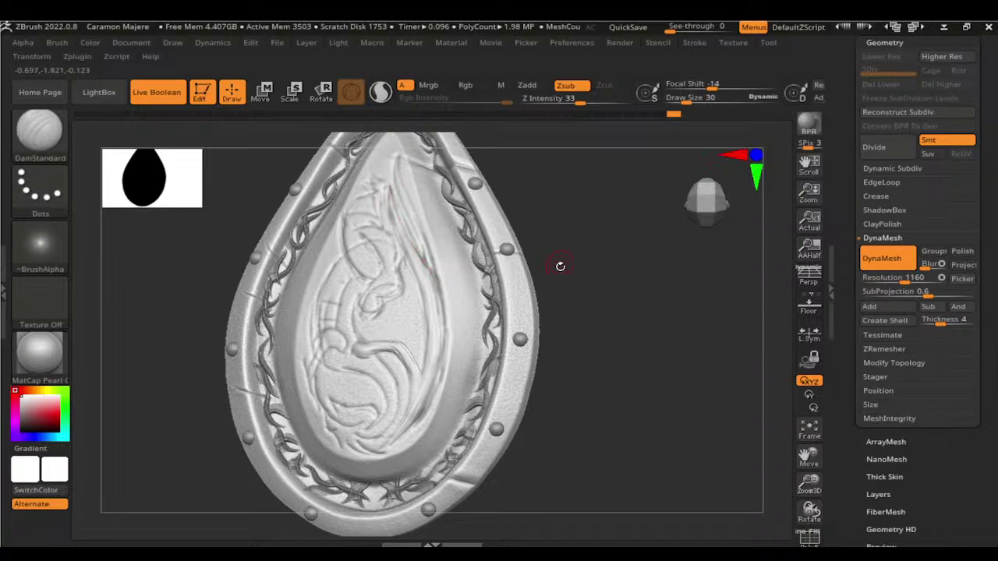
drag(560, 266, 566, 299)
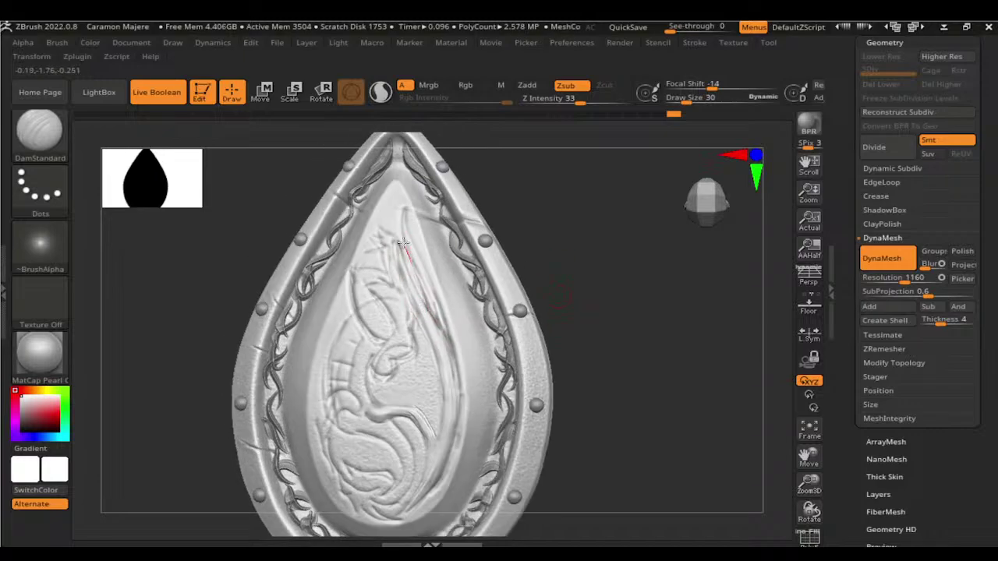
drag(404, 200, 405, 209)
Step: With DamStandard, carve a curving groove near the top of the center panel
key(b)
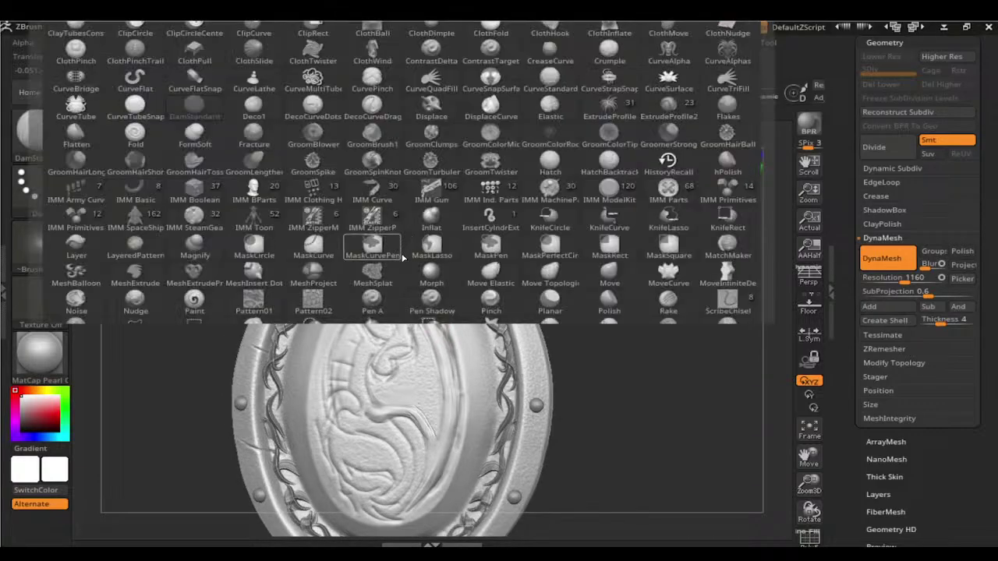
key(c)
key(b)
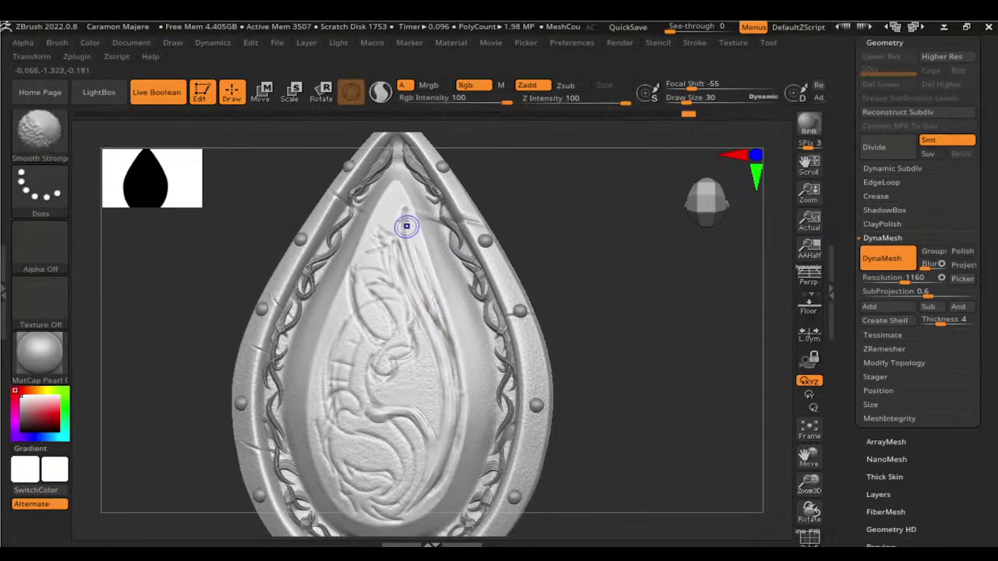
key(b)
key(d)
key(s)
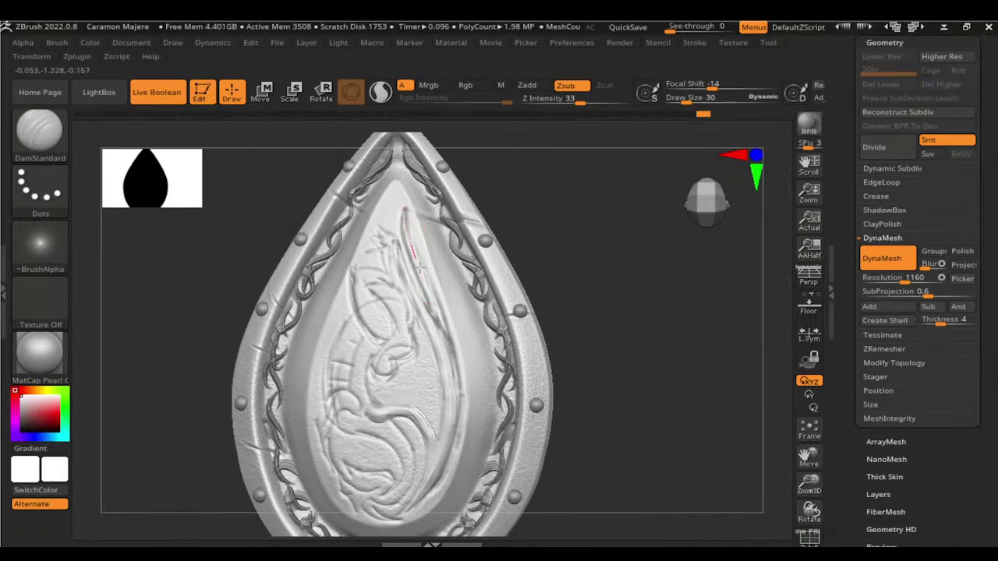
drag(448, 347, 441, 330)
key(shift)
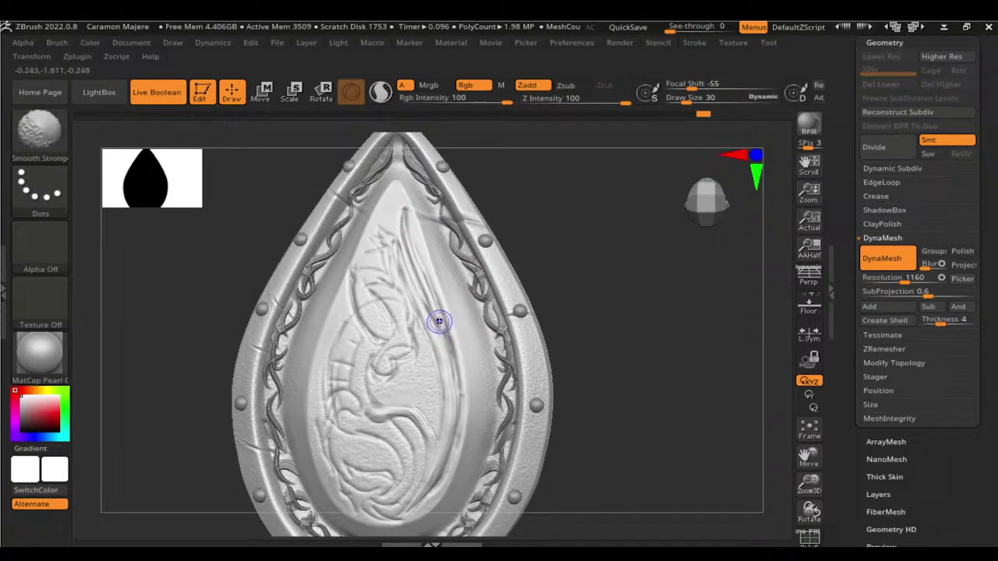
drag(561, 281, 575, 289)
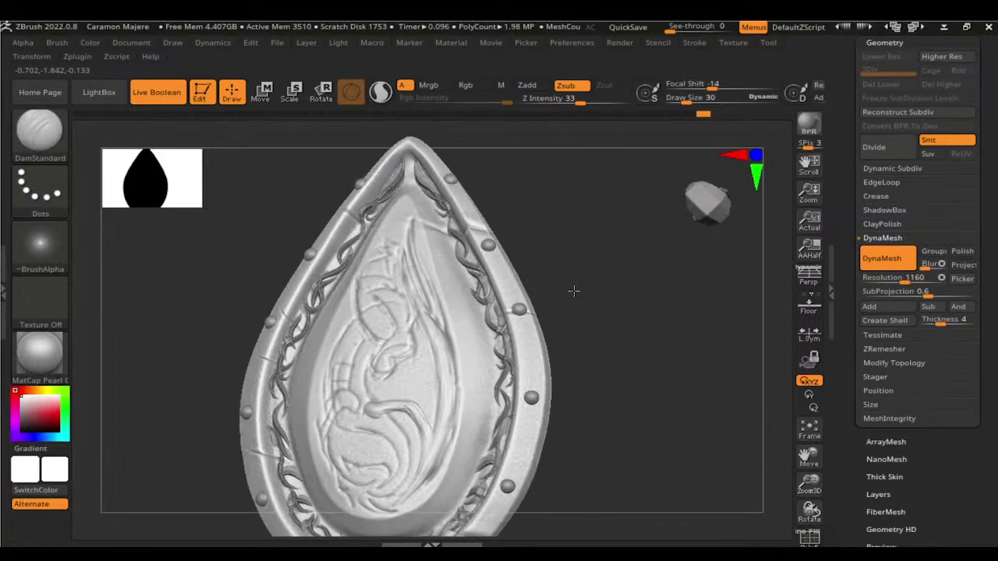
Step: From a three-quarter view, carve a groove line into the dragon relief with DamStandard
key(b)
key(c)
key(b)
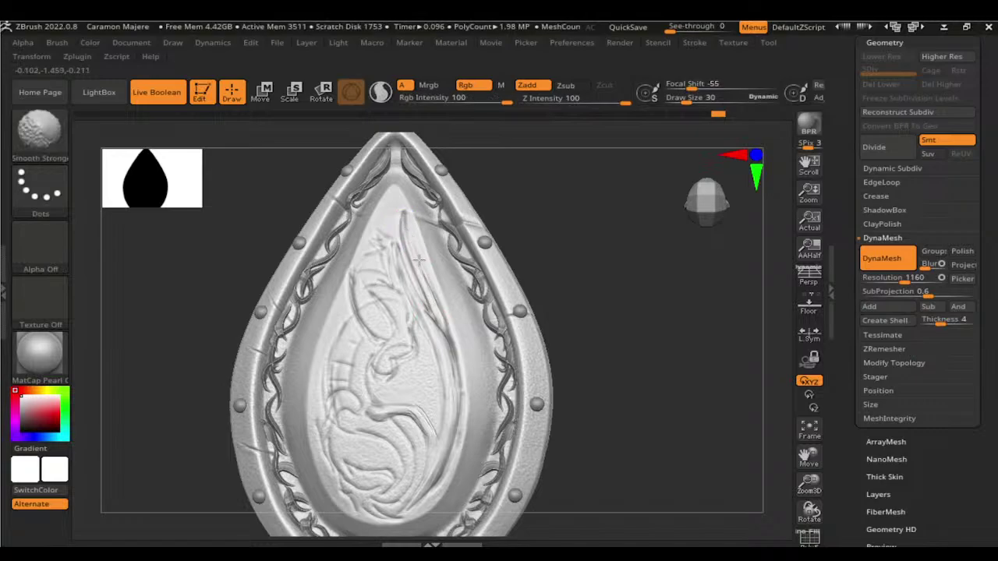
right_drag(414, 223, 480, 205)
key(b)
key(d)
key(s)
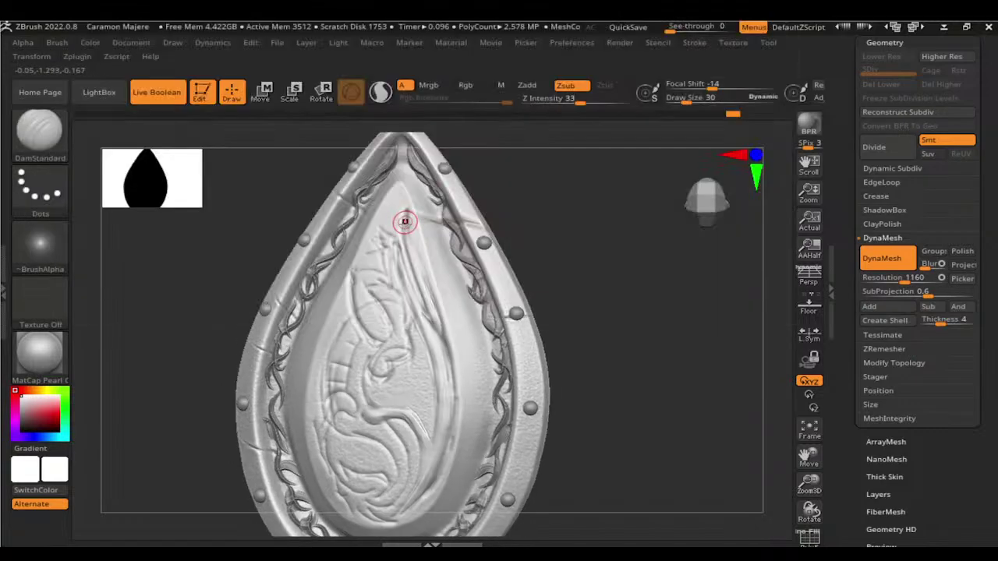
drag(422, 279, 450, 278)
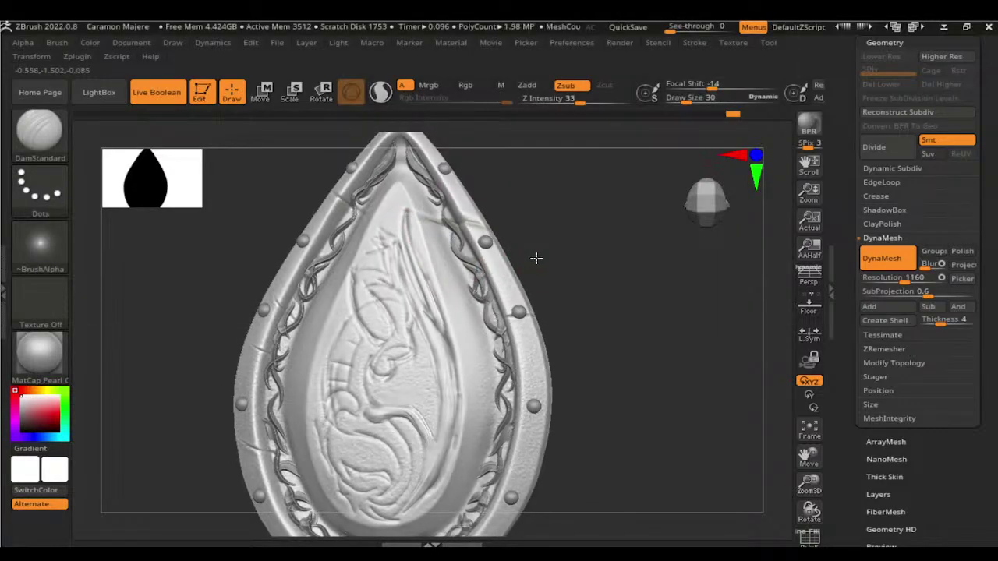
Step: Soften a small spot on the carved relief, then undo and restore that change
drag(535, 257, 552, 248)
mouse_move(543, 285)
mouse_down()
mouse_move(423, 297)
mouse_move(550, 291)
mouse_move(421, 269)
mouse_up()
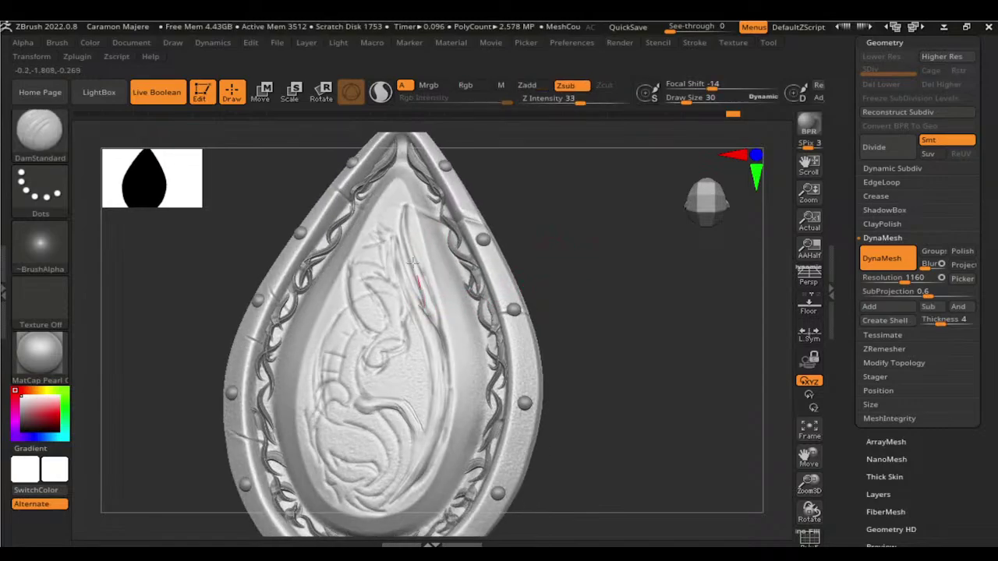
ctrl+click(546, 267)
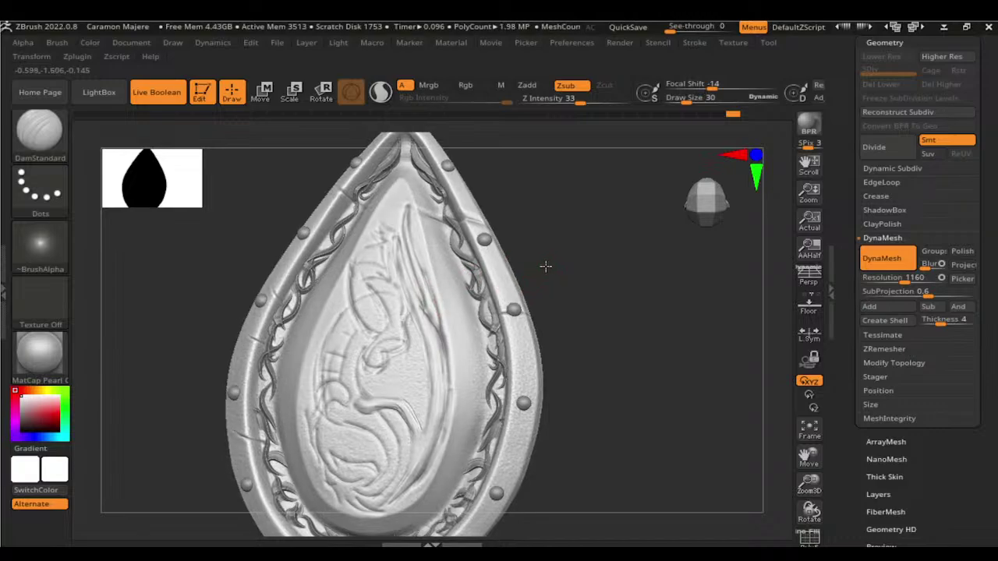
key(ctrl+z)
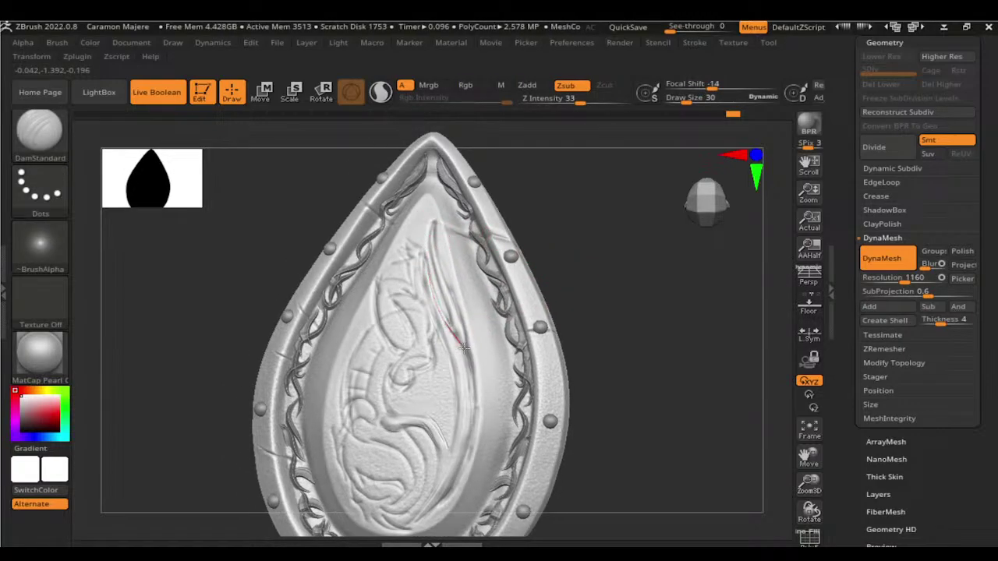
key(ctrl+shift+z)
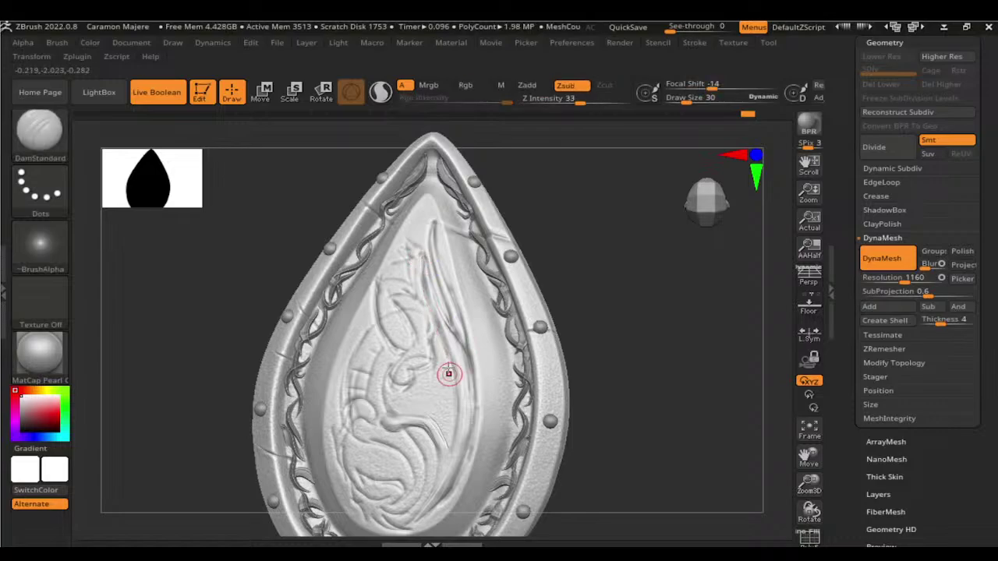
Step: Return to a straight front view and carve another groove into the dragon relief
key(b)
key(c)
key(b)
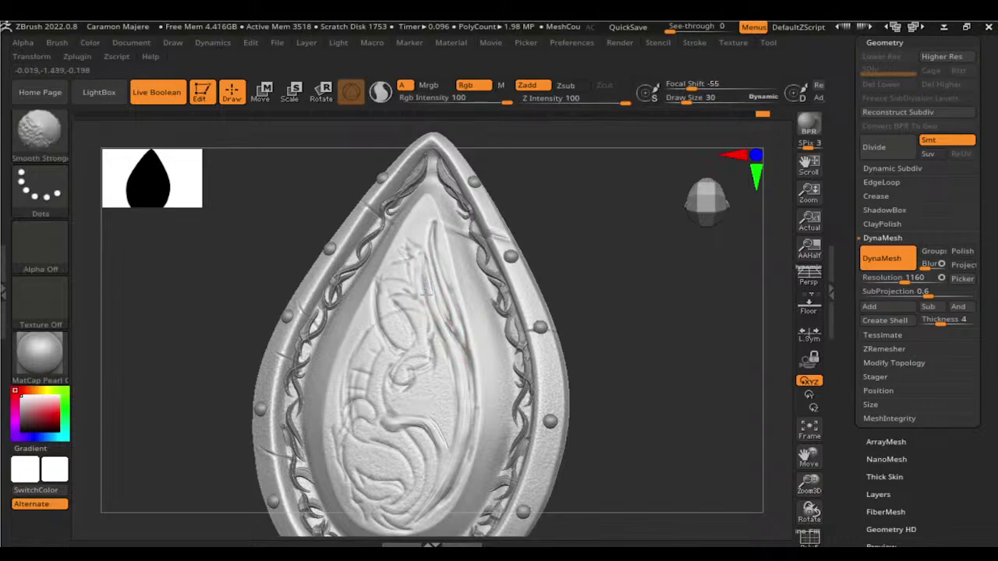
key(b)
key(d)
key(s)
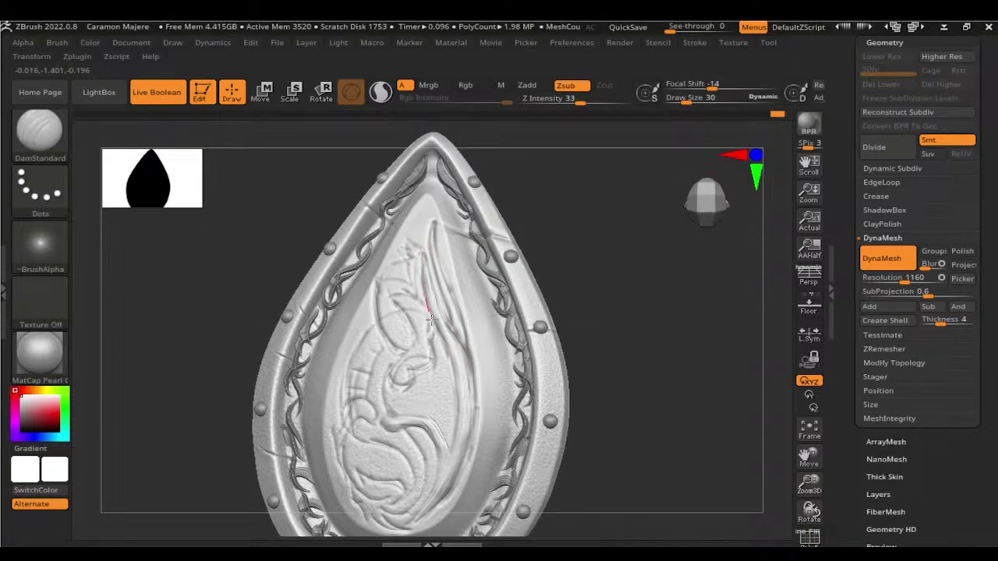
mouse_move(586, 296)
mouse_down()
mouse_move(412, 241)
mouse_move(424, 293)
mouse_up()
shift+drag(592, 327, 608, 290)
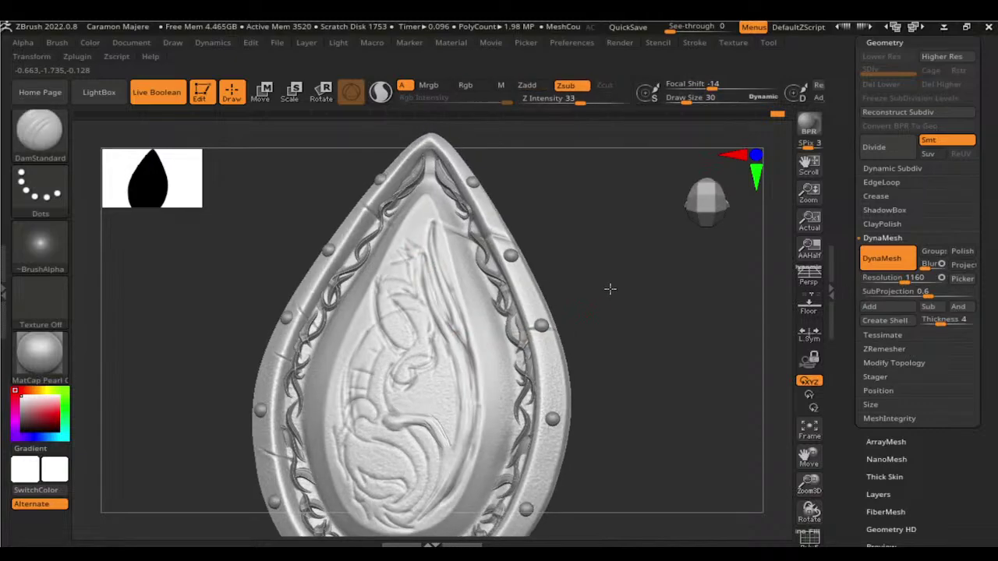
drag(461, 344, 454, 331)
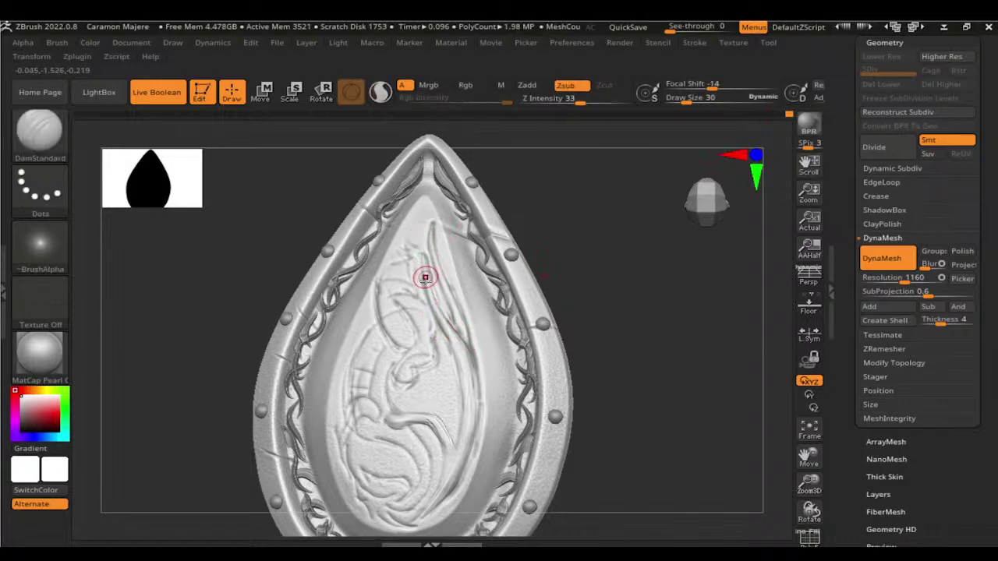
Step: Discard a stray short stroke and carve a groove up along the dragon's body
drag(608, 352, 464, 287)
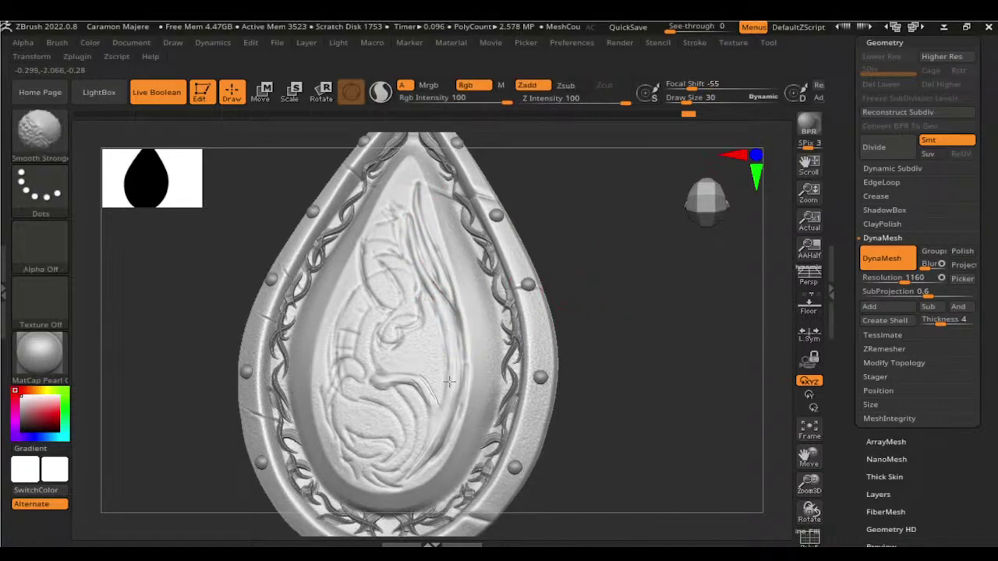
drag(454, 343, 450, 382)
key(ctrl+z)
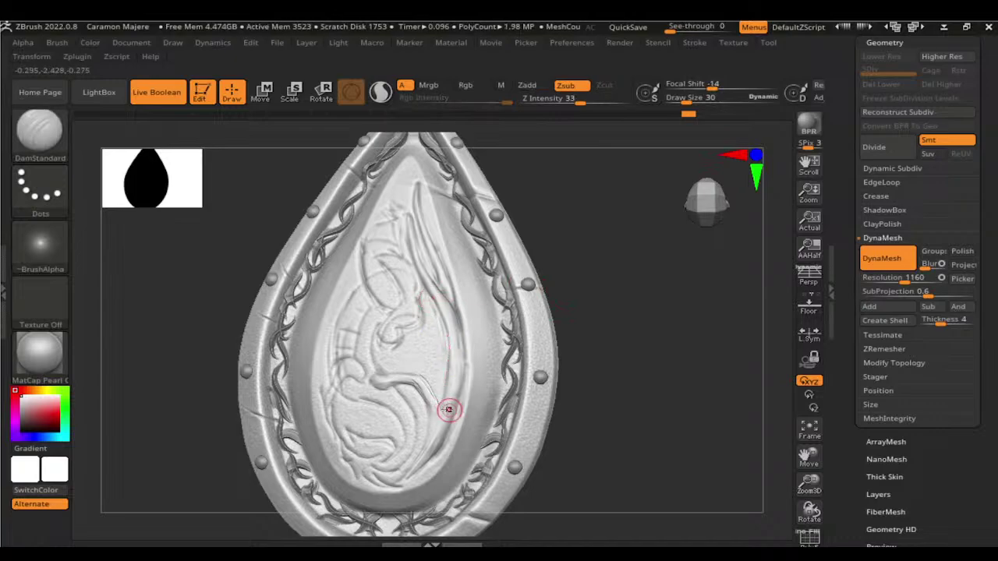
key(shift)
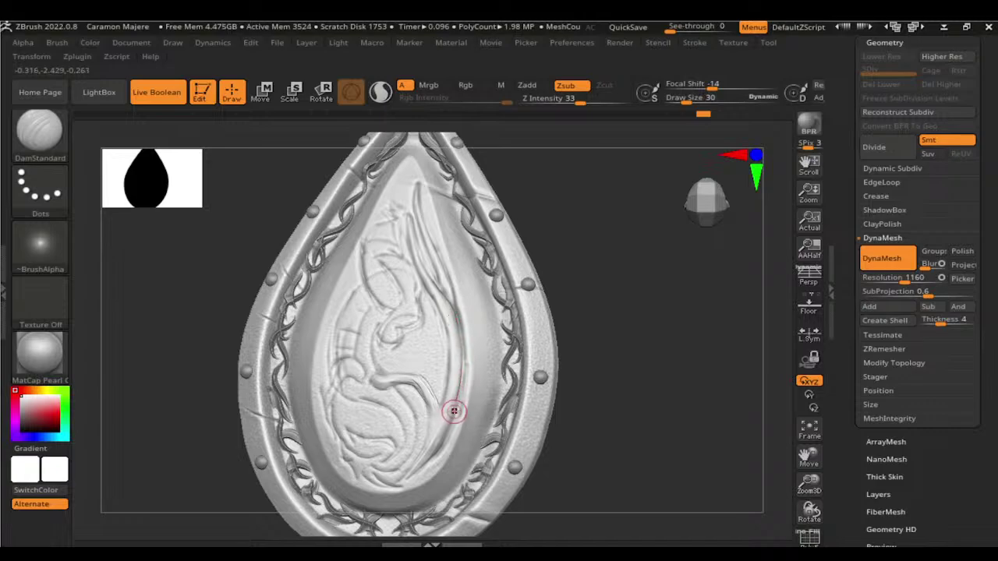
drag(454, 411, 461, 329)
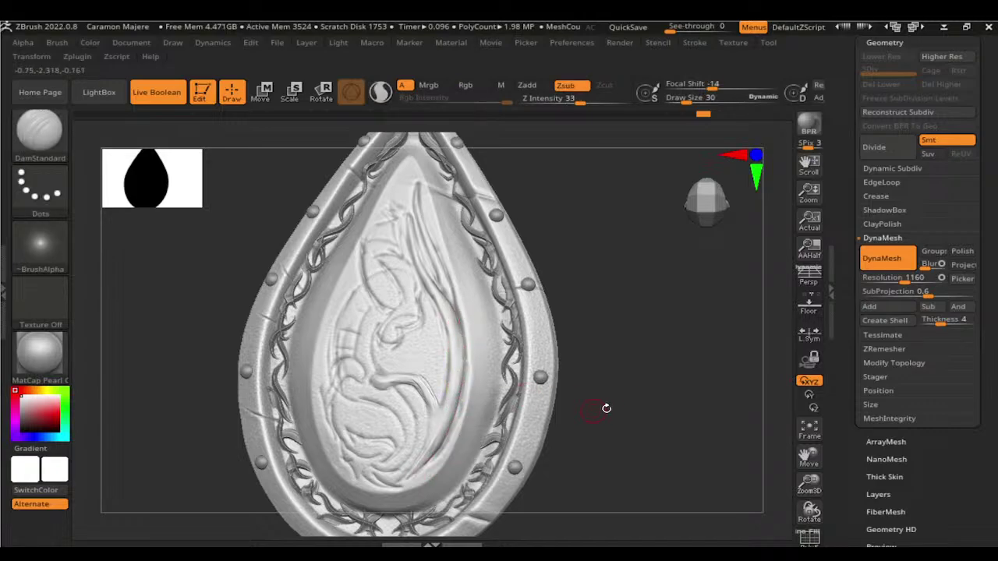
Step: Orbit the shield through several angles, including the lower rim, to inspect the carving
drag(603, 407, 473, 314)
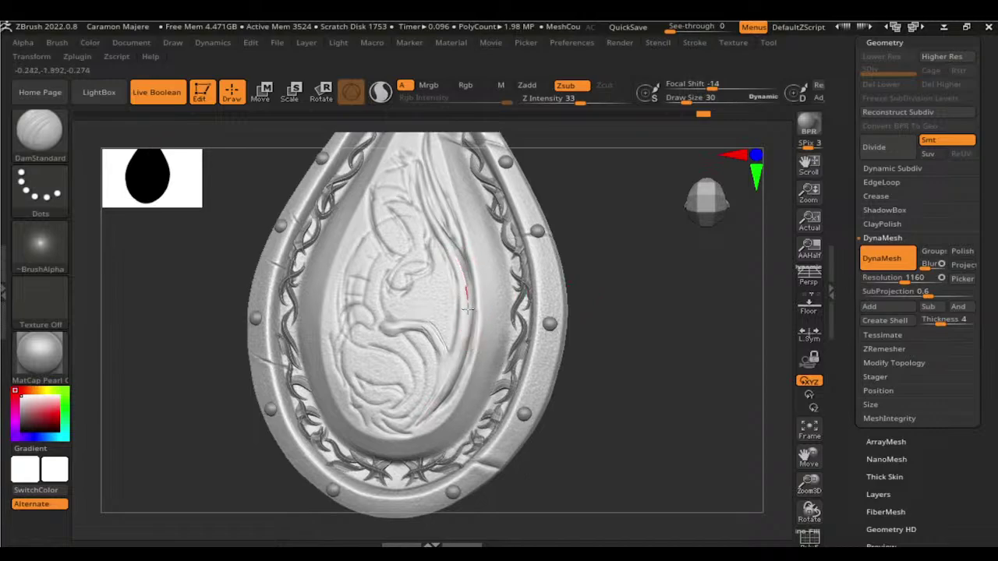
key(shift)
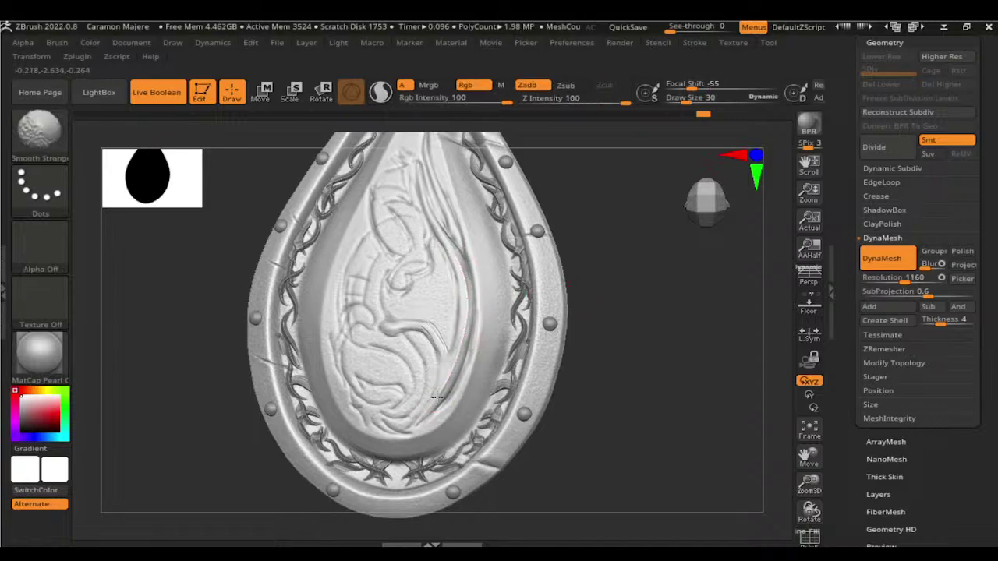
shift+drag(606, 285, 452, 280)
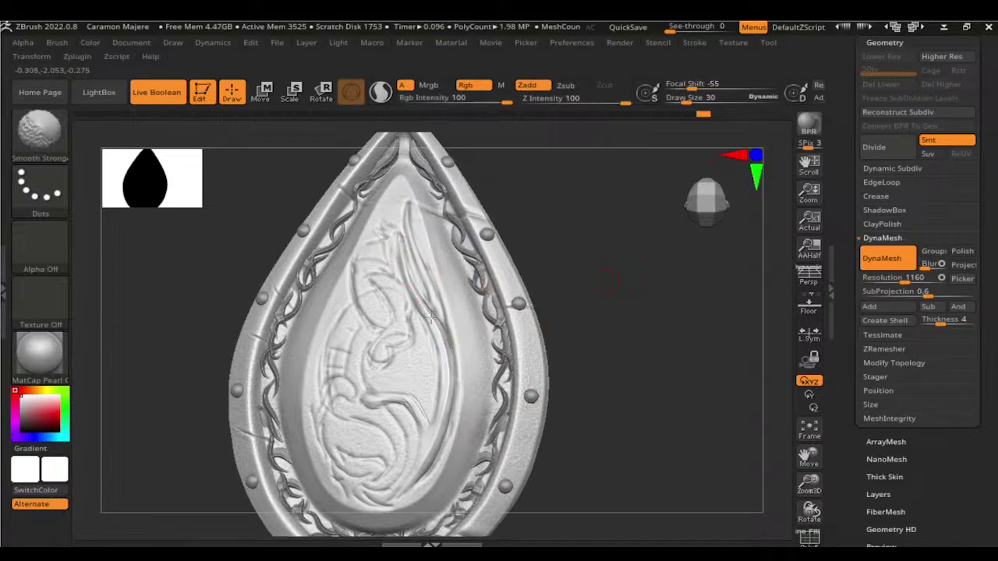
mouse_move(597, 356)
mouse_down()
mouse_move(567, 309)
mouse_move(590, 346)
mouse_up()
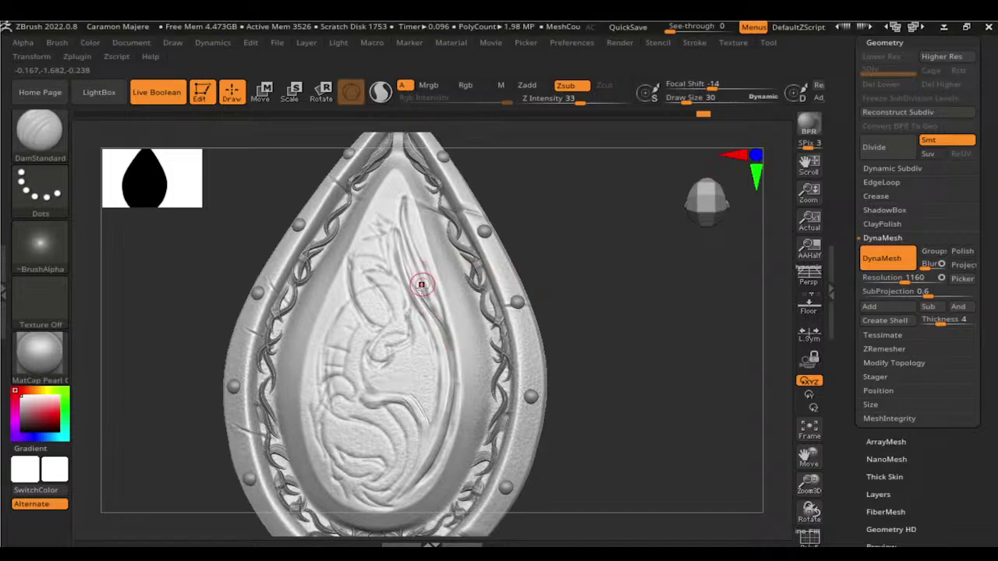
key(shift)
drag(558, 277, 499, 265)
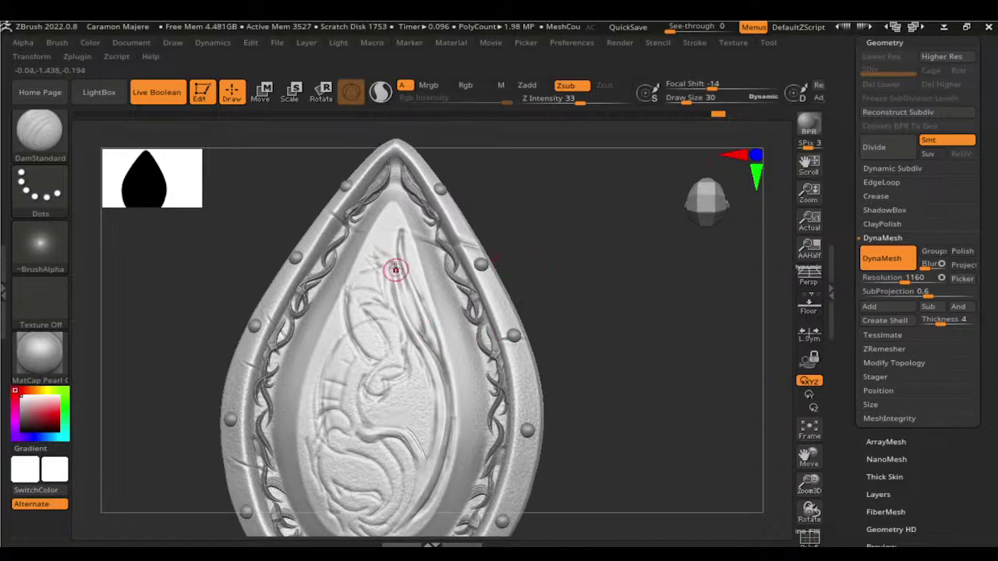
key(shift)
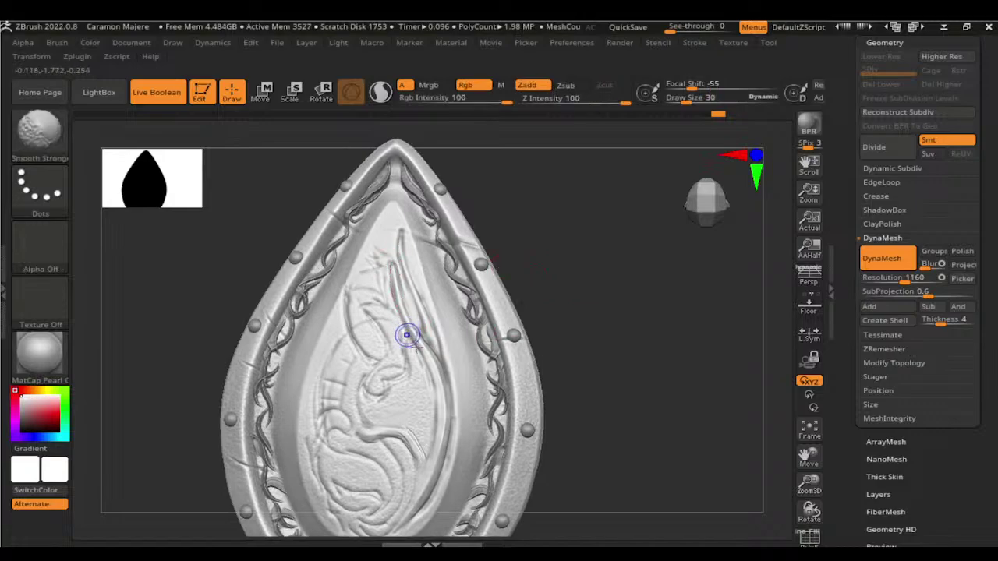
drag(557, 291, 535, 283)
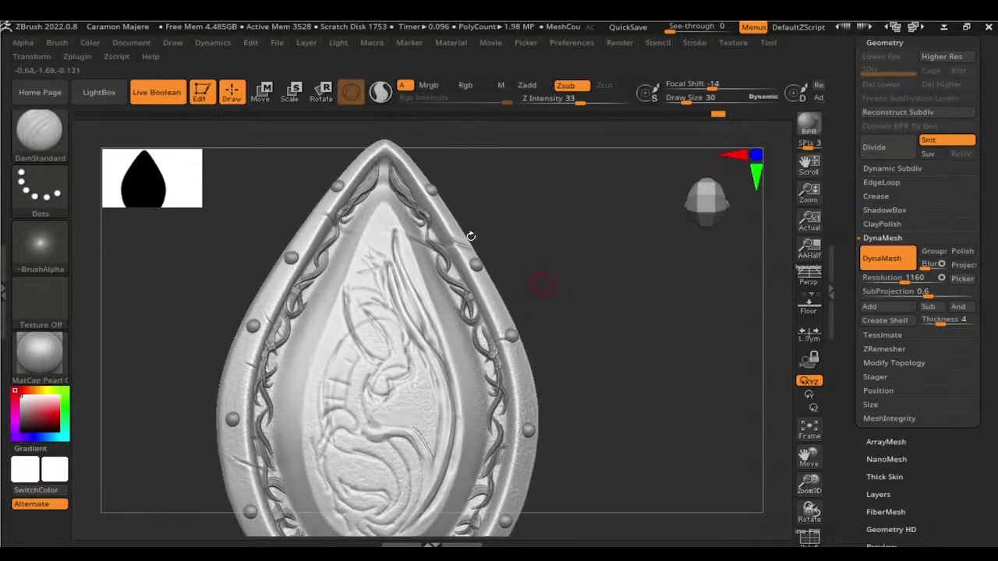
drag(515, 243, 561, 279)
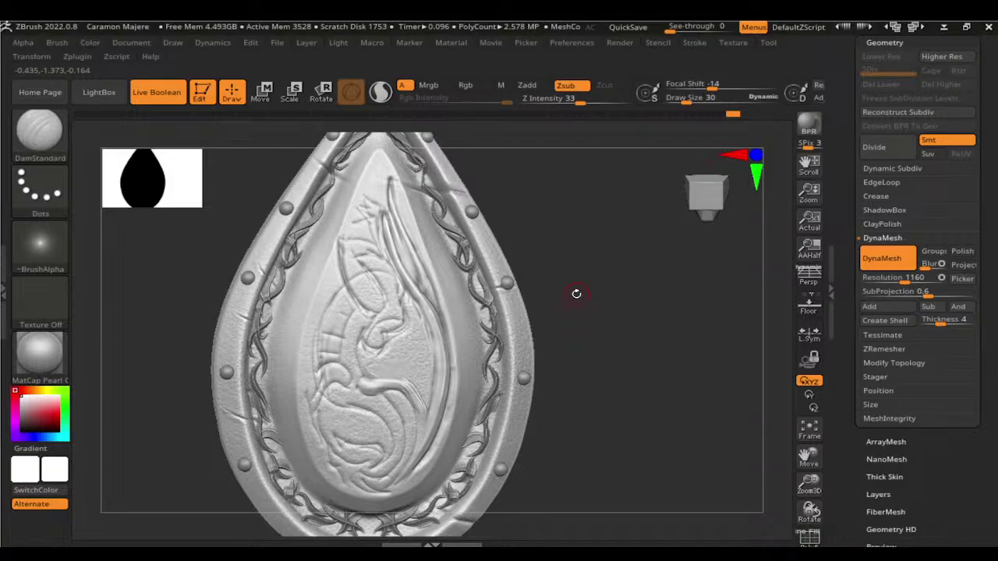
drag(598, 326, 586, 278)
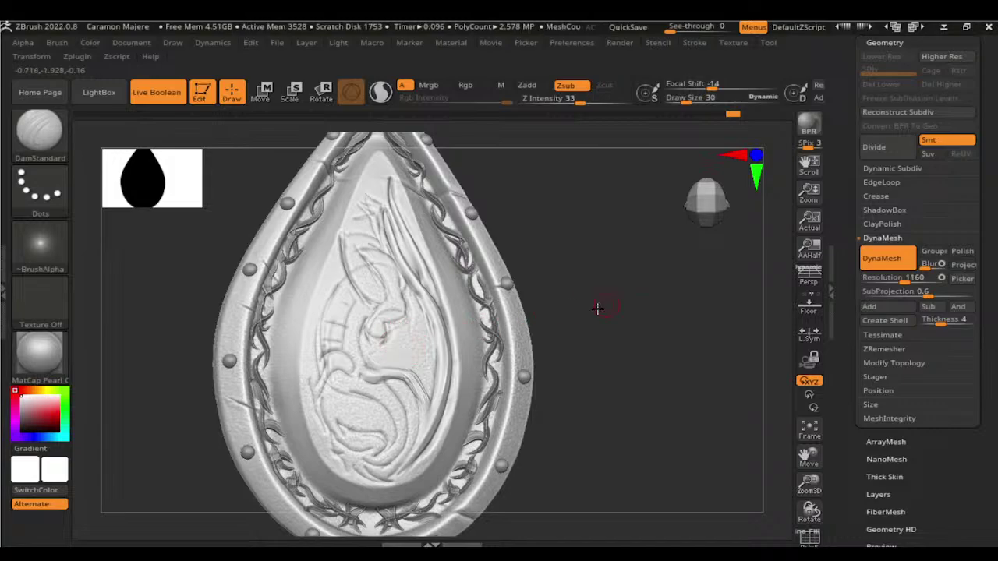
drag(598, 309, 345, 345)
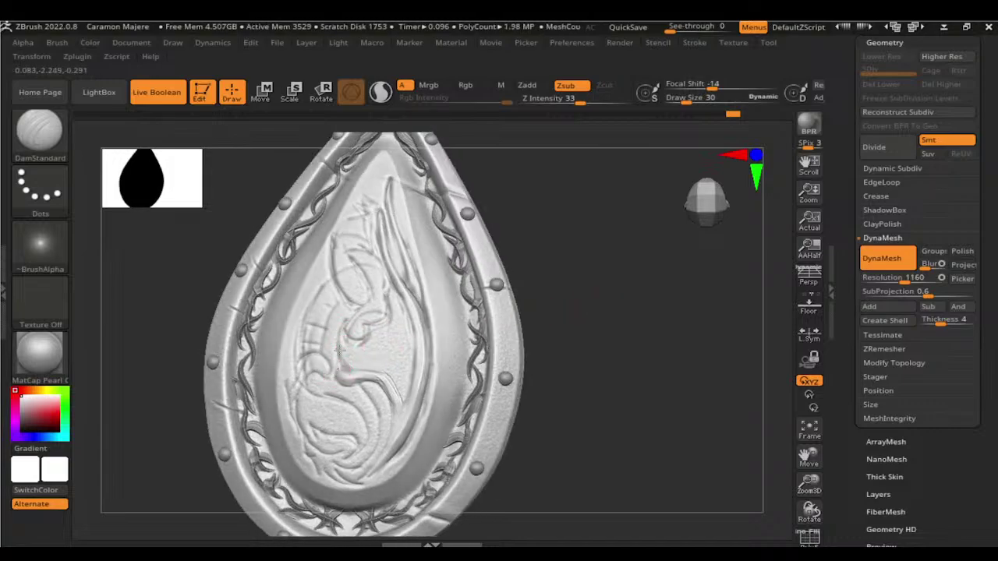
Step: Build up a small ridge on the dragon relief with ClayBuildup
key(b)
key(c)
key(b)
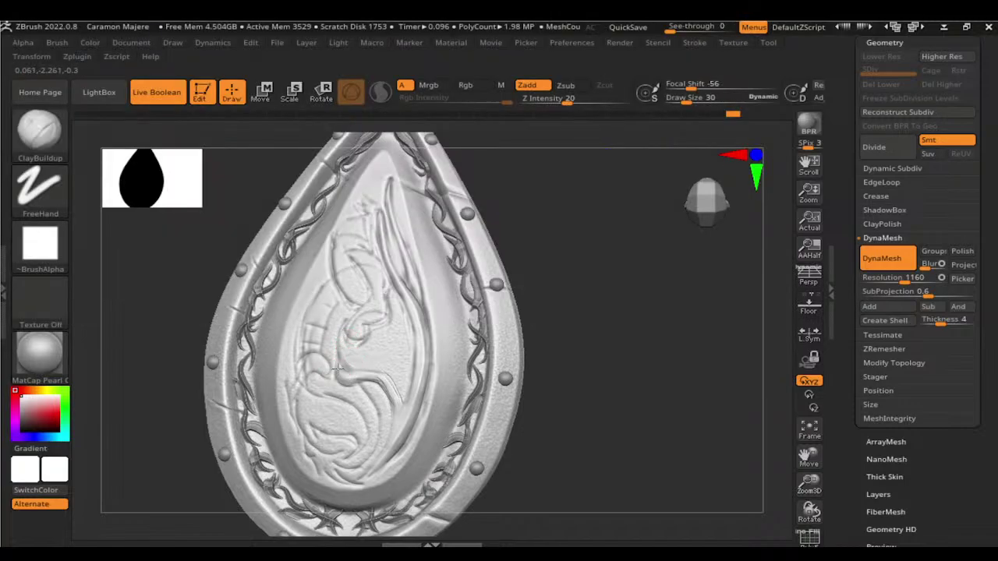
key(shift)
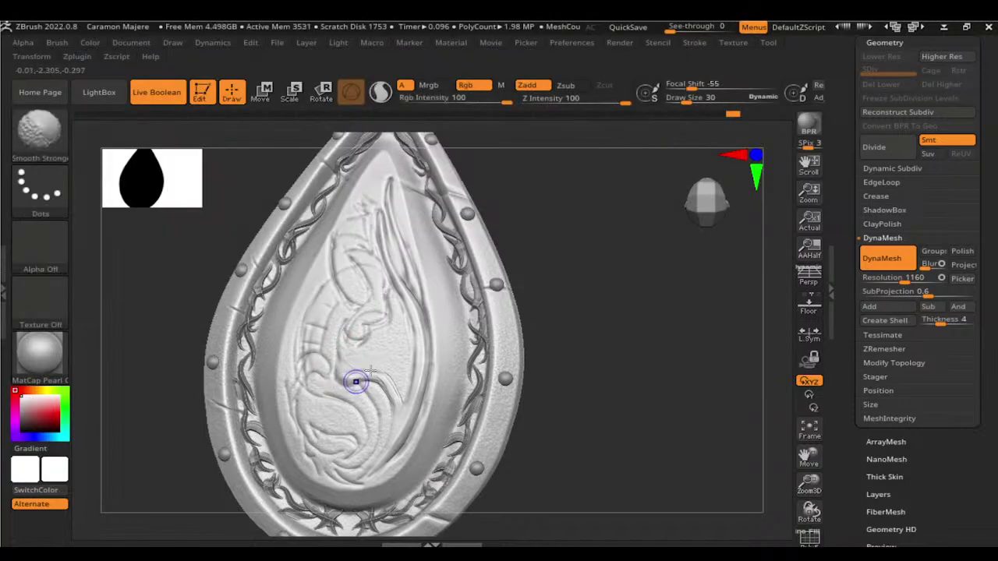
drag(339, 357, 341, 337)
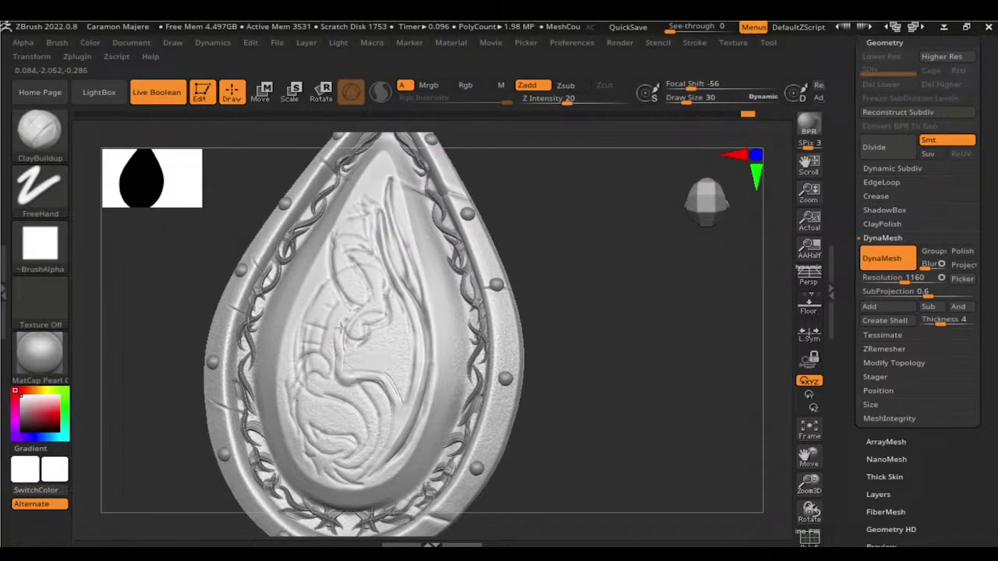
Step: Carve a line along the dragon's lower body with DamStandard and smooth a nearby spot
key(b)
key(d)
key(s)
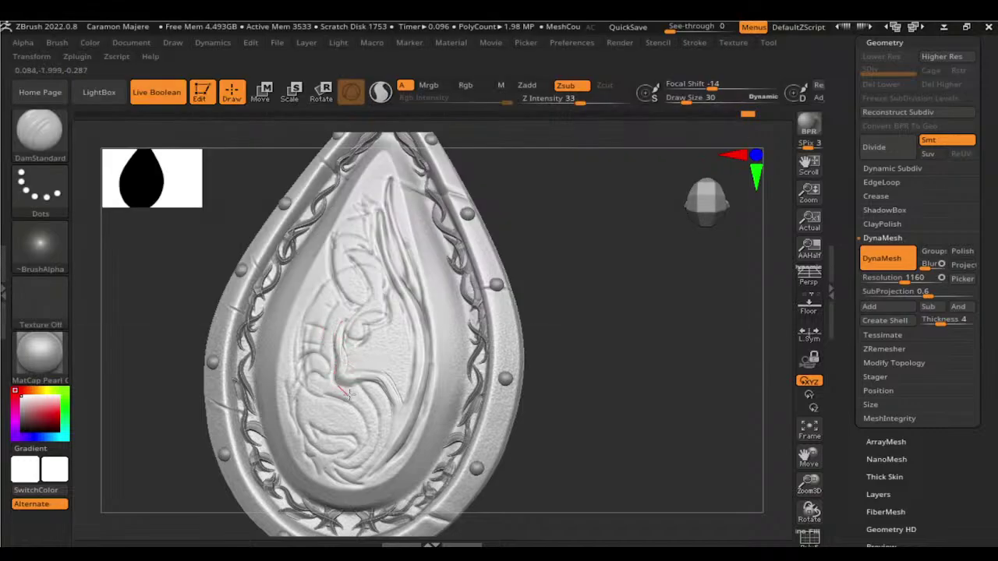
drag(349, 394, 344, 391)
key(shift)
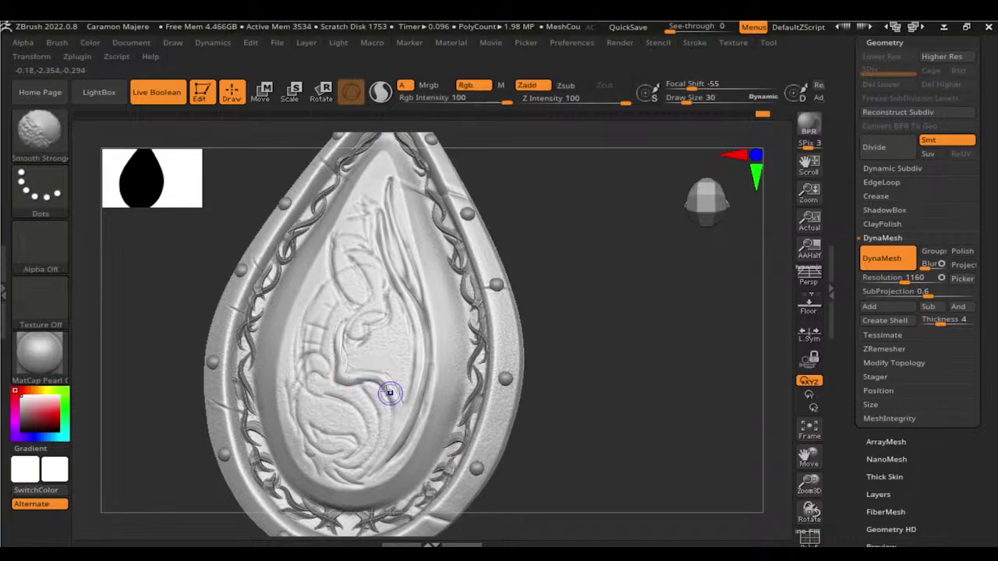
shift+drag(386, 384, 376, 384)
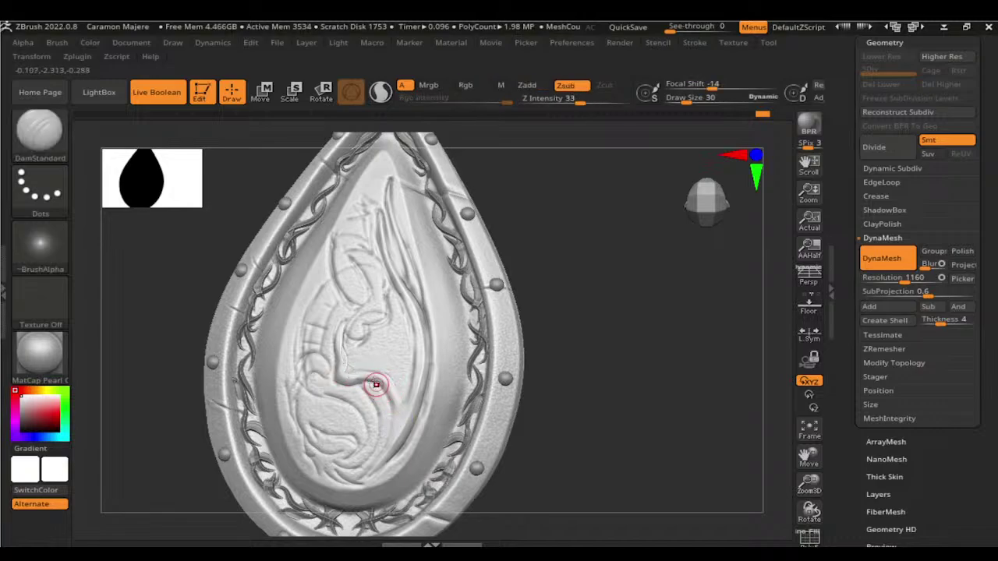
Step: Rotate to a new angle and carve a short engraved line in the dragon relief
drag(579, 368, 598, 351)
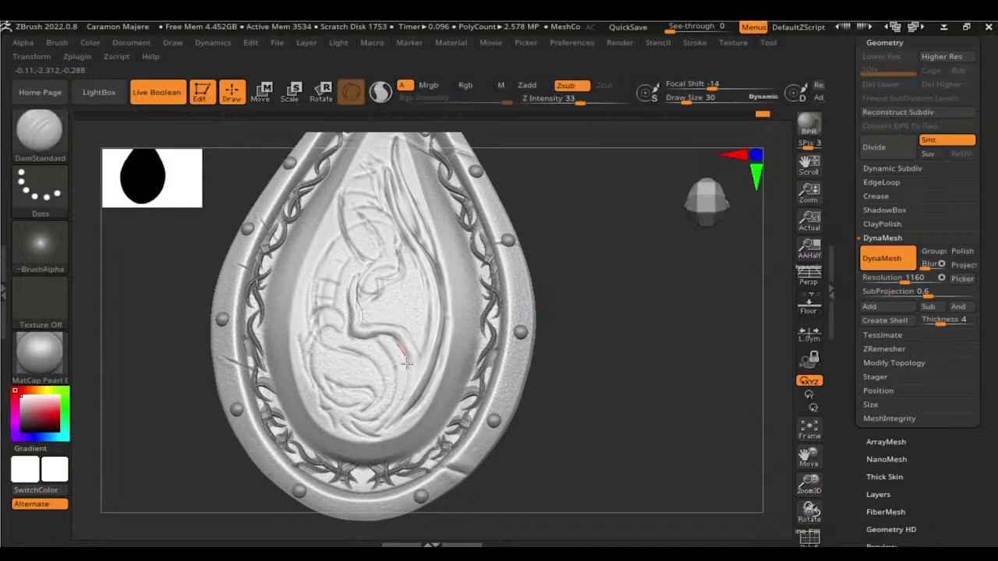
drag(589, 304, 574, 335)
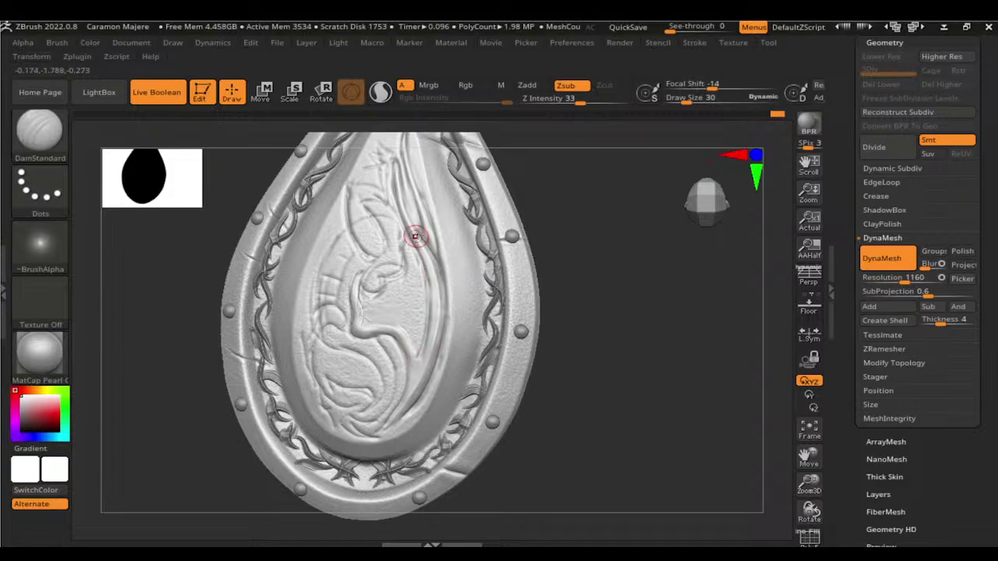
drag(582, 261, 561, 241)
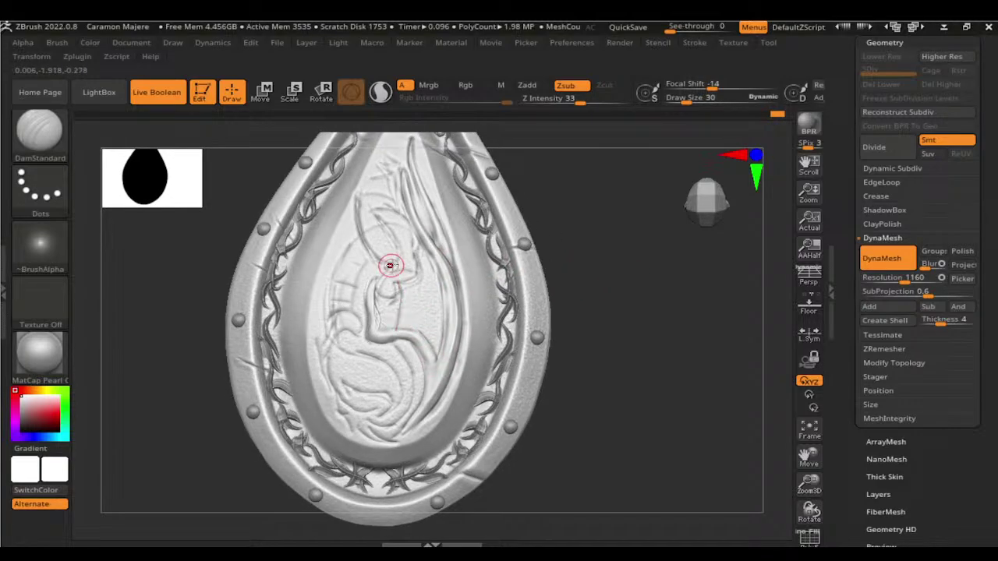
mouse_move(390, 266)
mouse_down()
mouse_move(390, 337)
mouse_move(418, 256)
mouse_up()
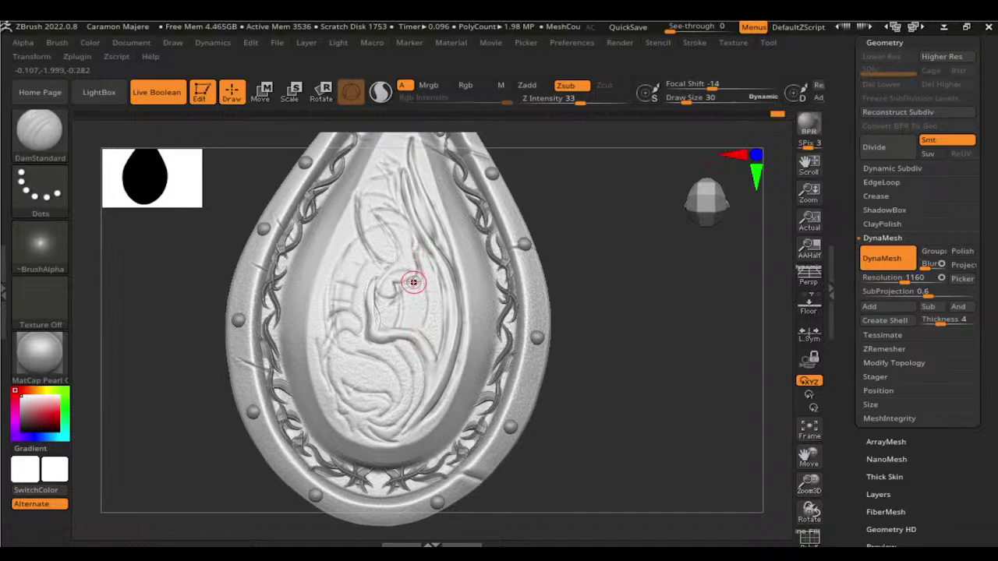
Step: Check the shield's inside, return to the front, and soften detail on the relief
drag(603, 346, 647, 449)
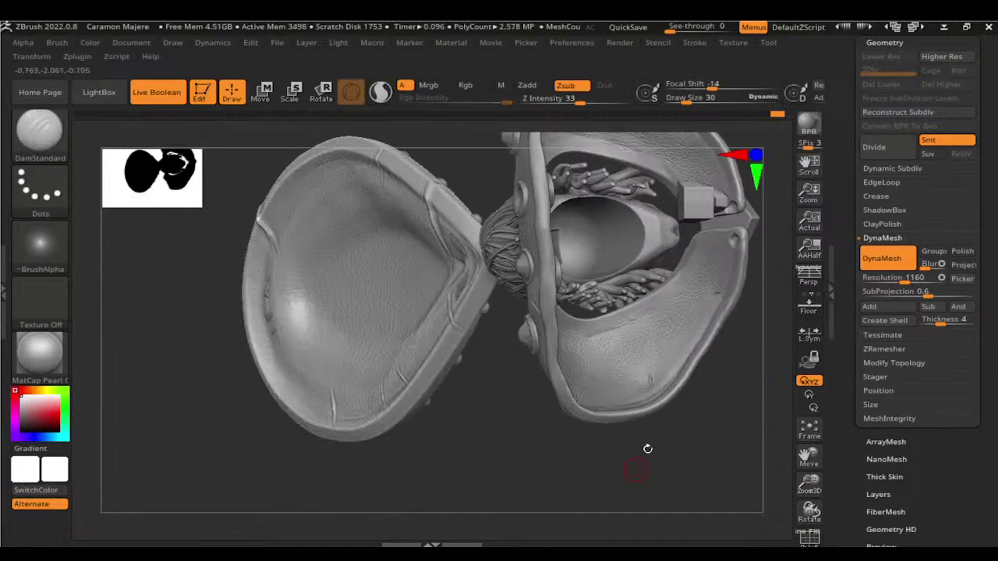
mouse_move(611, 418)
mouse_down()
mouse_move(483, 413)
mouse_move(575, 401)
mouse_move(638, 370)
mouse_move(601, 413)
mouse_move(698, 305)
mouse_move(562, 306)
mouse_up()
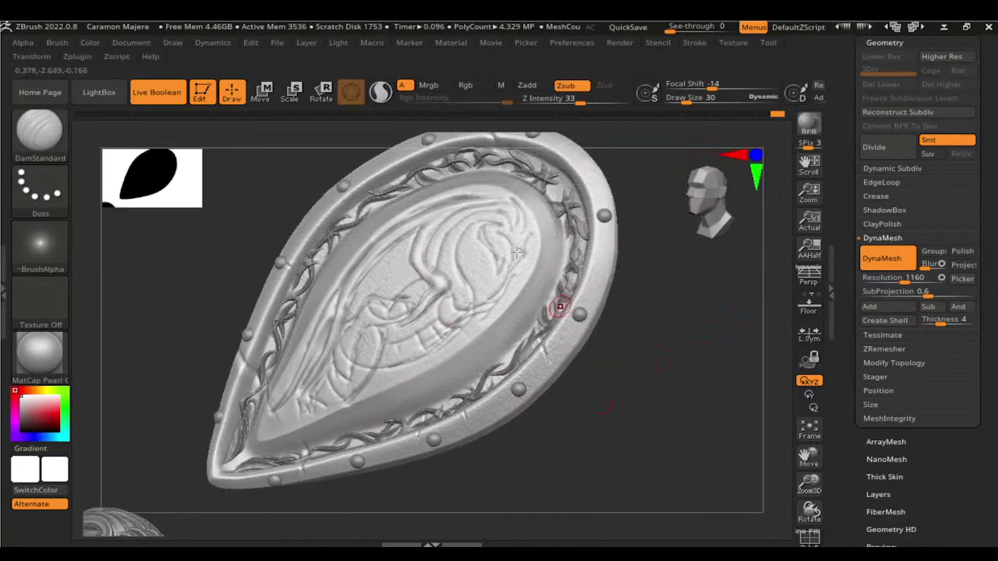
drag(648, 337, 410, 221)
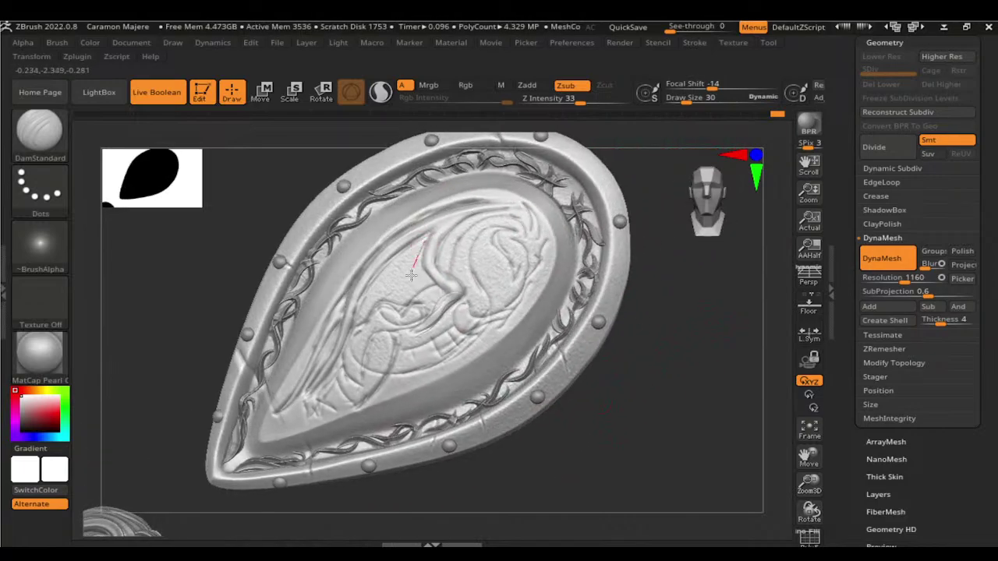
ctrl+drag(689, 362, 687, 367)
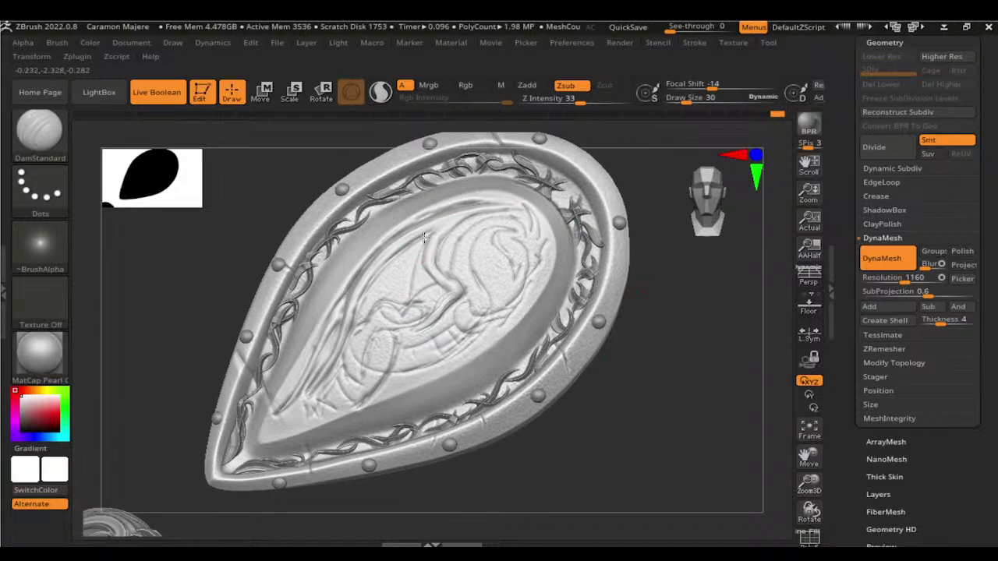
Step: Add clay near the dragon's head with ClayBuildup and smooth it with Shift strokes
key(b)
key(c)
key(b)
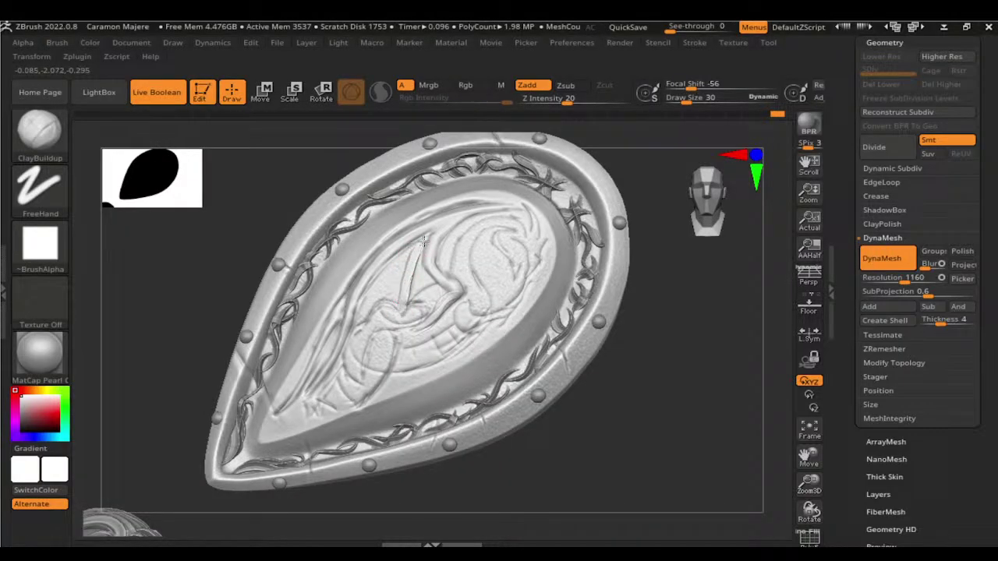
shift+drag(403, 289, 402, 307)
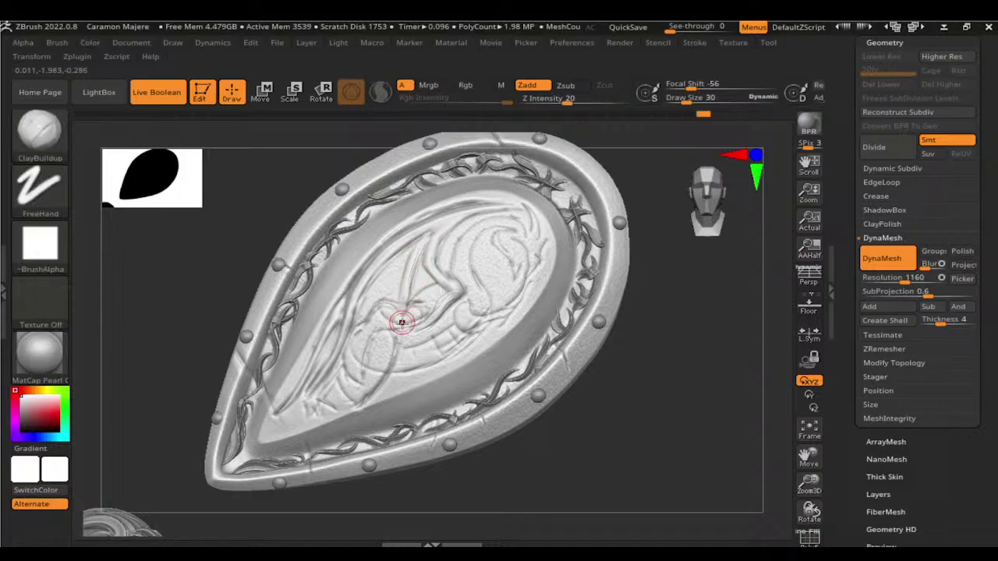
shift+drag(401, 308, 398, 317)
drag(674, 369, 385, 274)
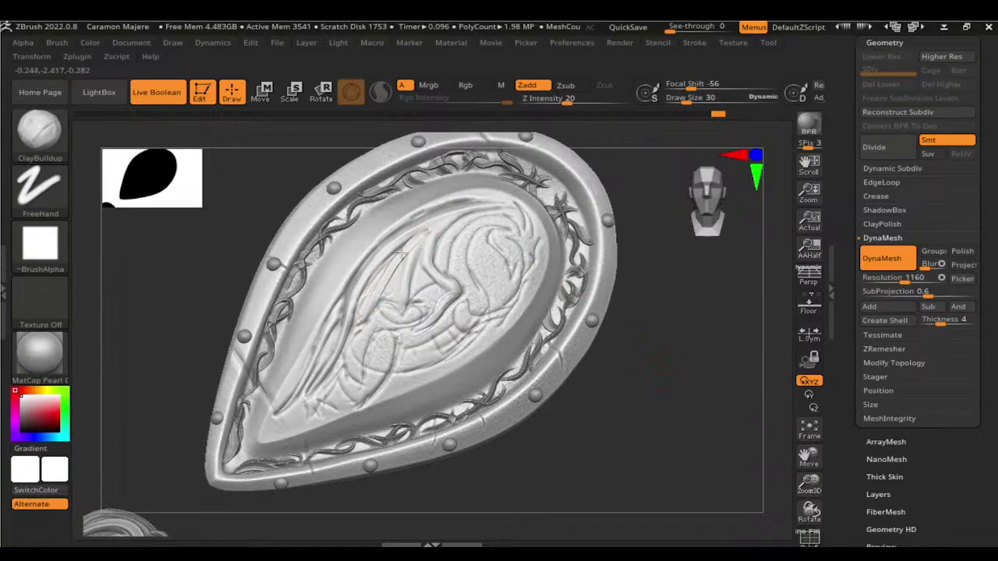
drag(405, 278, 404, 287)
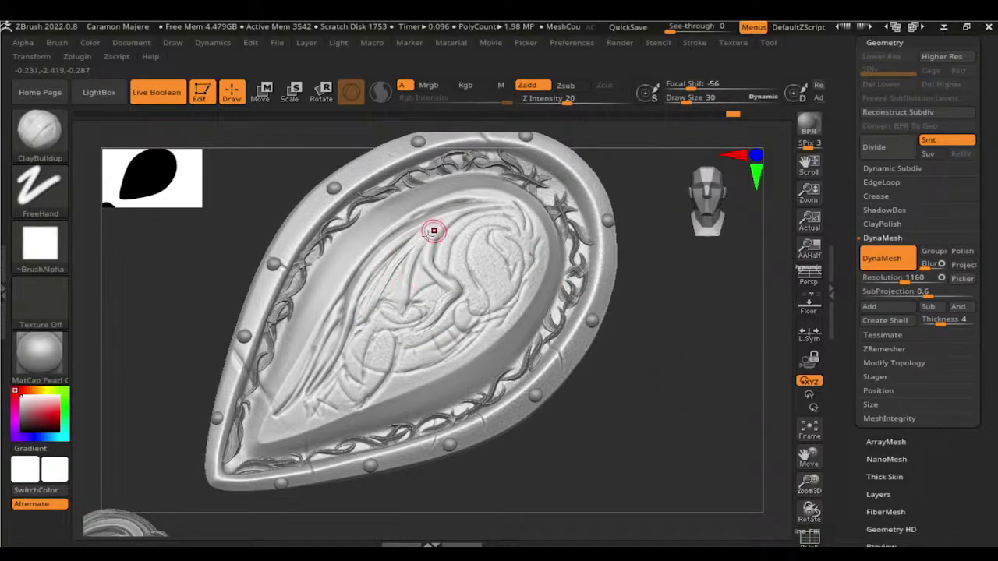
key(shift)
shift+drag(426, 237, 418, 249)
key(shift)
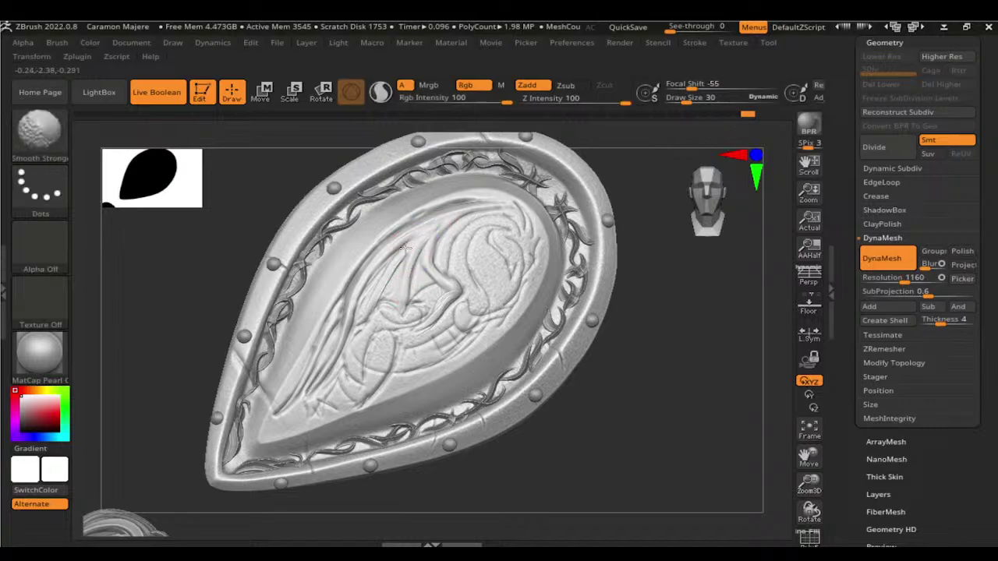
Step: Switch back to DamStandard and turn the shield to a more upright view
drag(640, 258, 635, 290)
key(b)
key(d)
key(s)
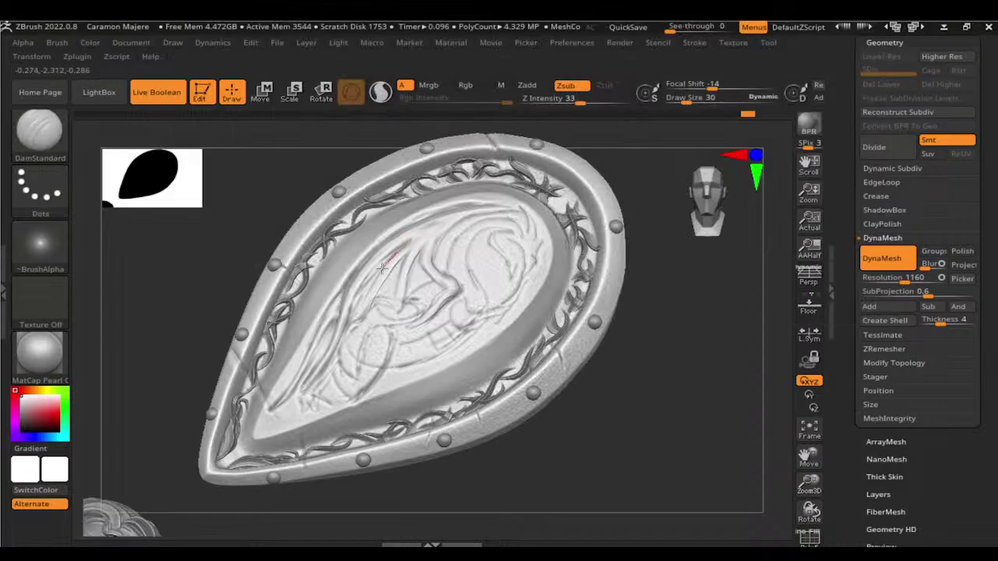
drag(686, 335, 682, 352)
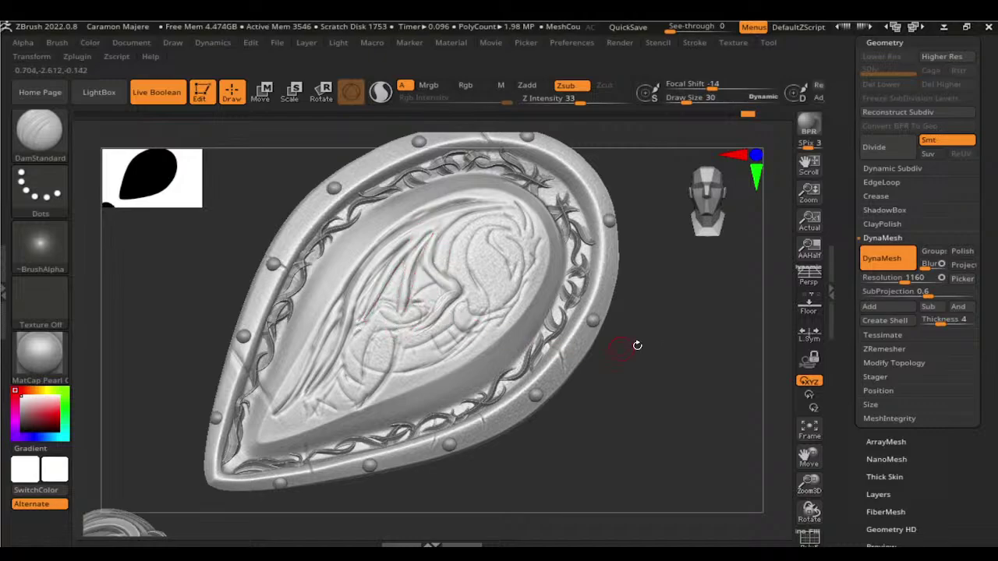
drag(637, 346, 398, 239)
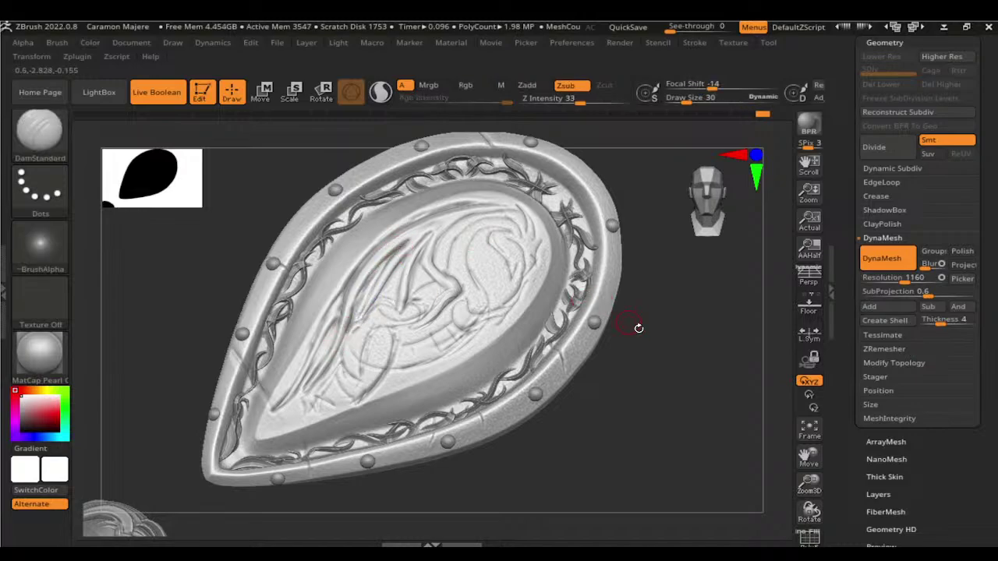
mouse_move(639, 328)
mouse_down()
mouse_move(646, 356)
mouse_move(628, 356)
mouse_up()
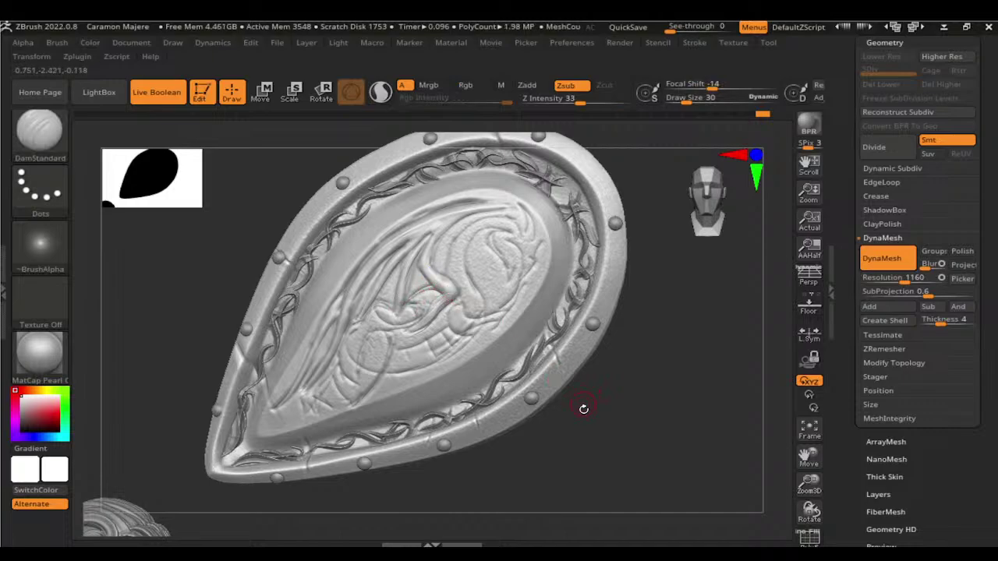
mouse_move(633, 422)
mouse_down()
mouse_move(655, 347)
mouse_move(655, 383)
mouse_move(613, 285)
mouse_up()
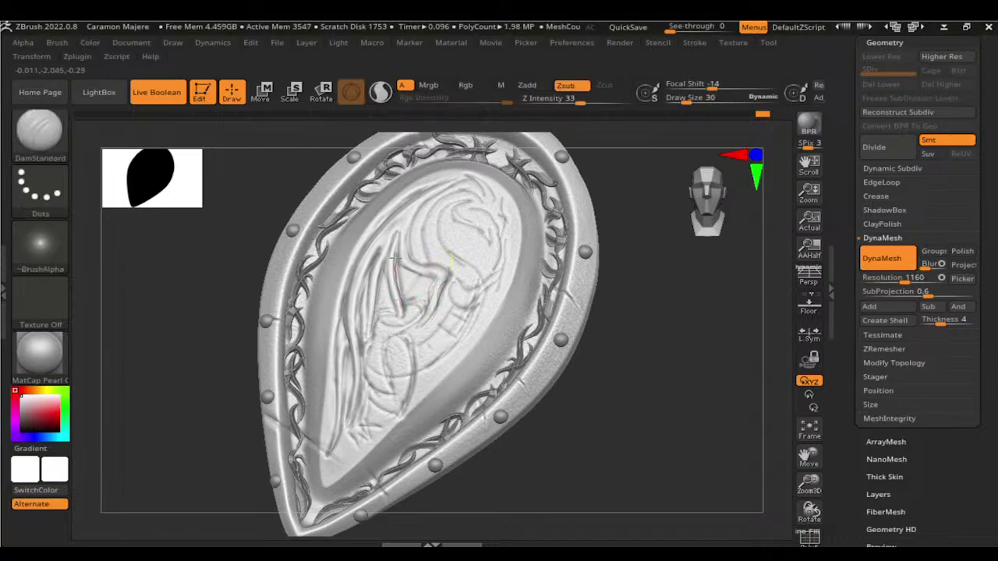
Step: Cycle between ClayBuildup and DamStandard, then rotate to view the relief's top
key(shift)
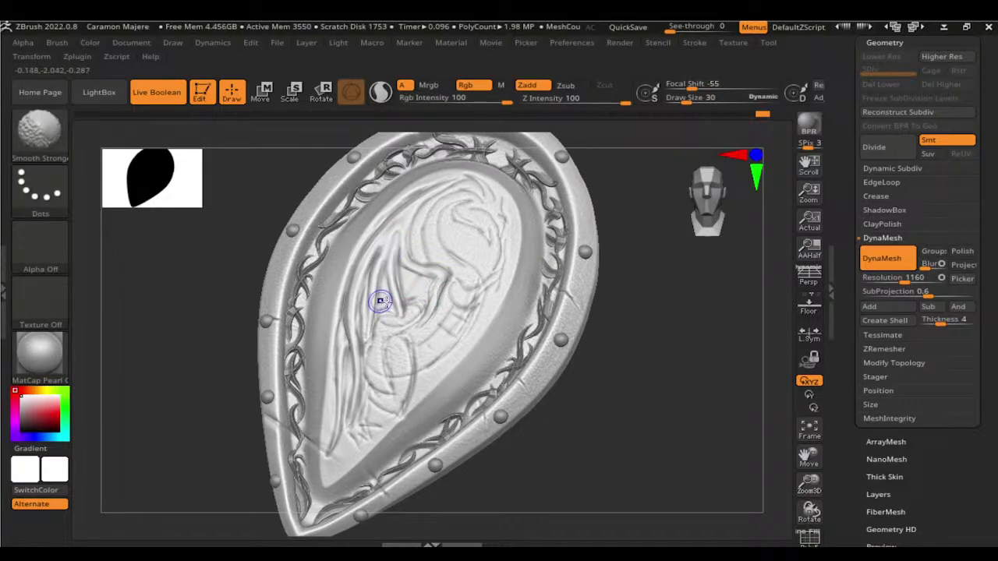
key(b)
key(c)
key(b)
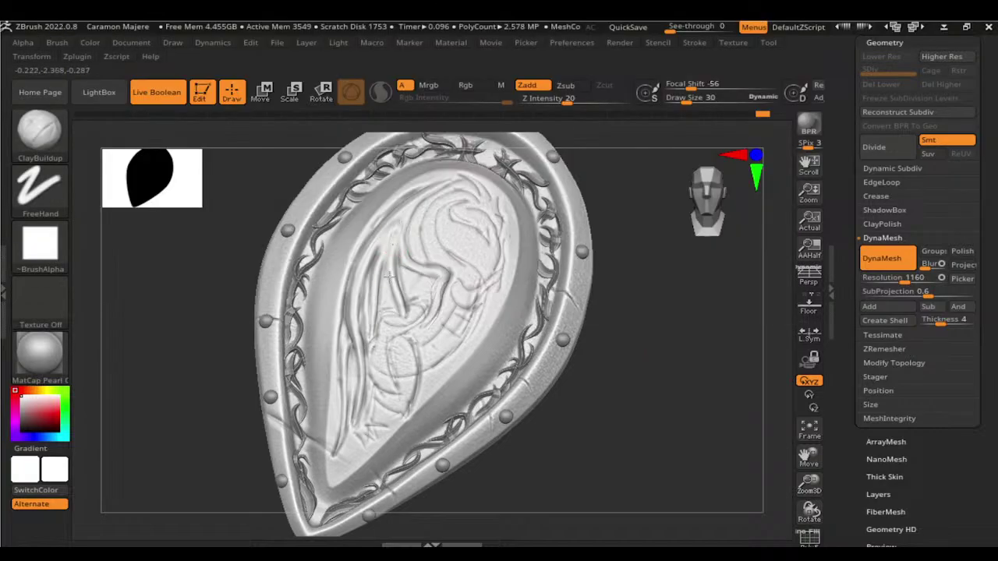
key(shift)
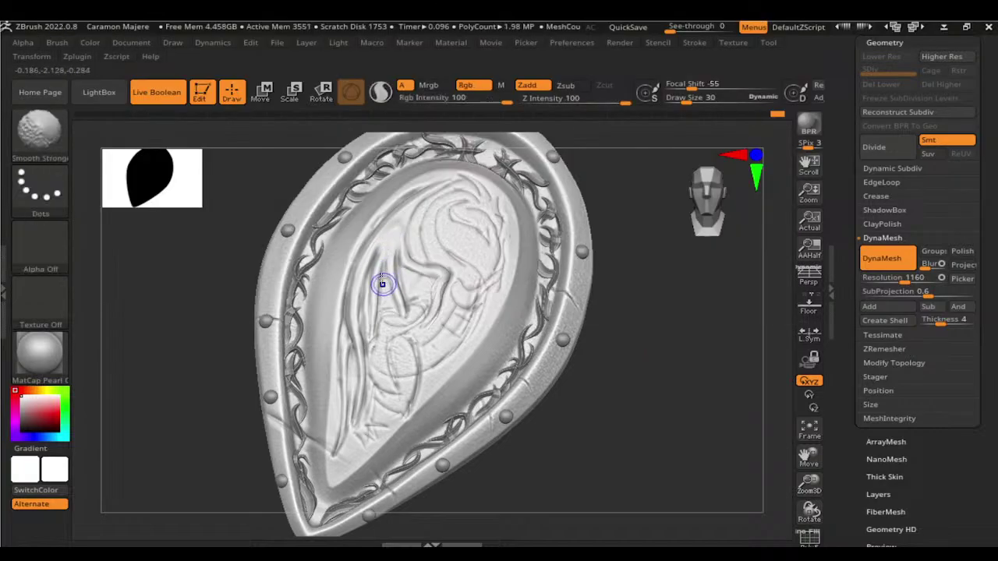
key(space)
key(b)
key(d)
key(s)
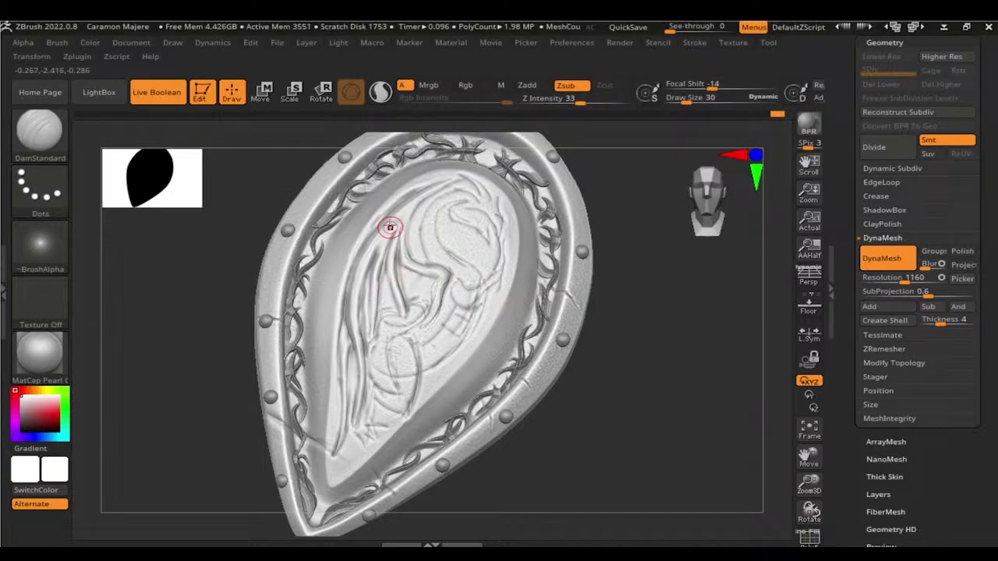
drag(507, 289, 590, 350)
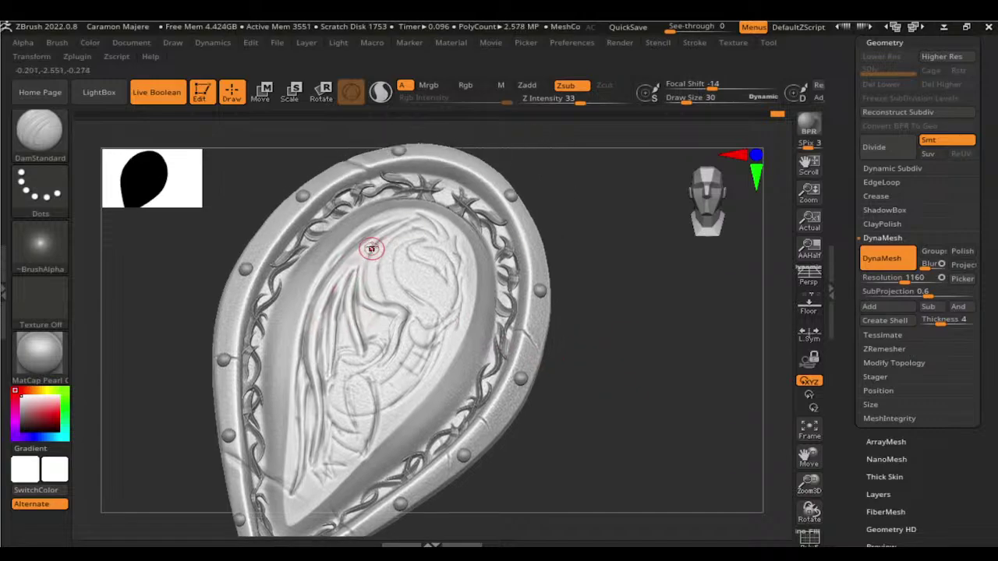
Step: Select ClayBuildup and toggle Shift-smoothing while rotating the shield to a new angle
key(b)
key(c)
key(b)
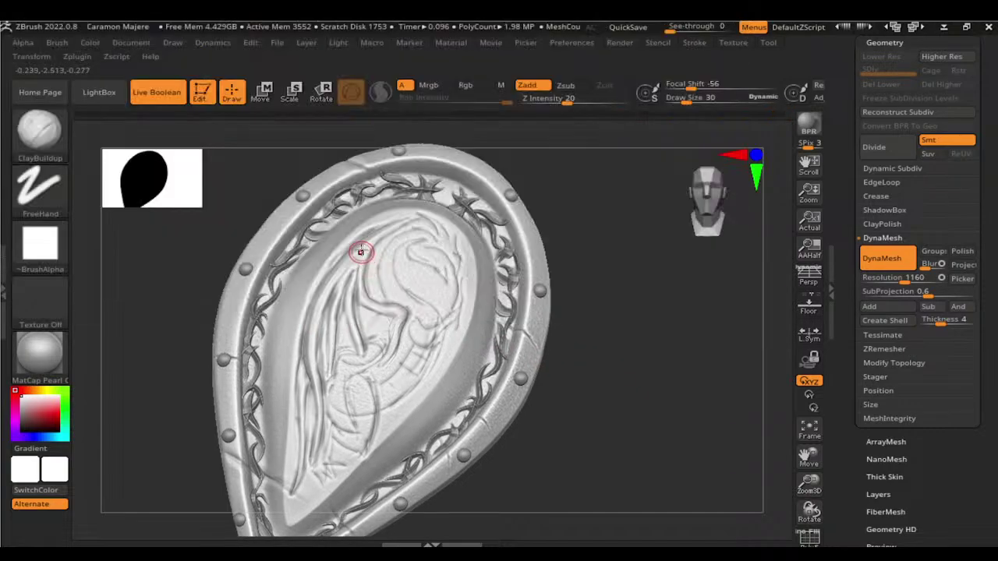
key(shift)
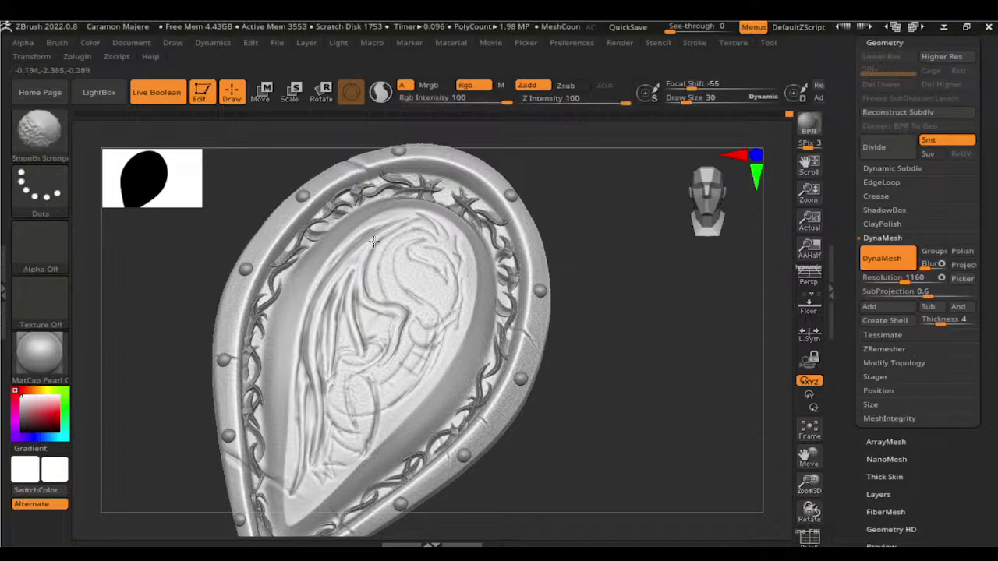
key(shift)
key(shift)
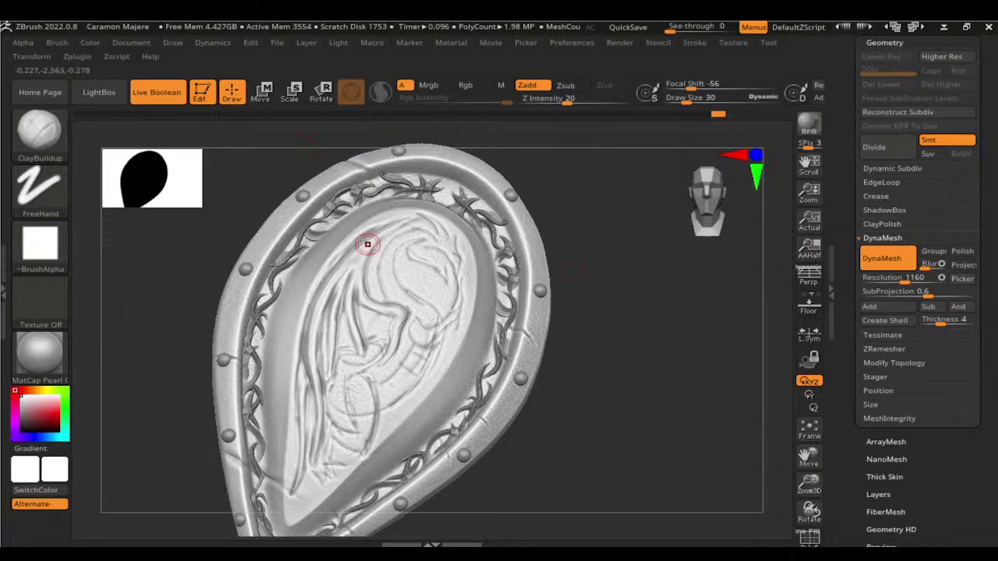
key(shift)
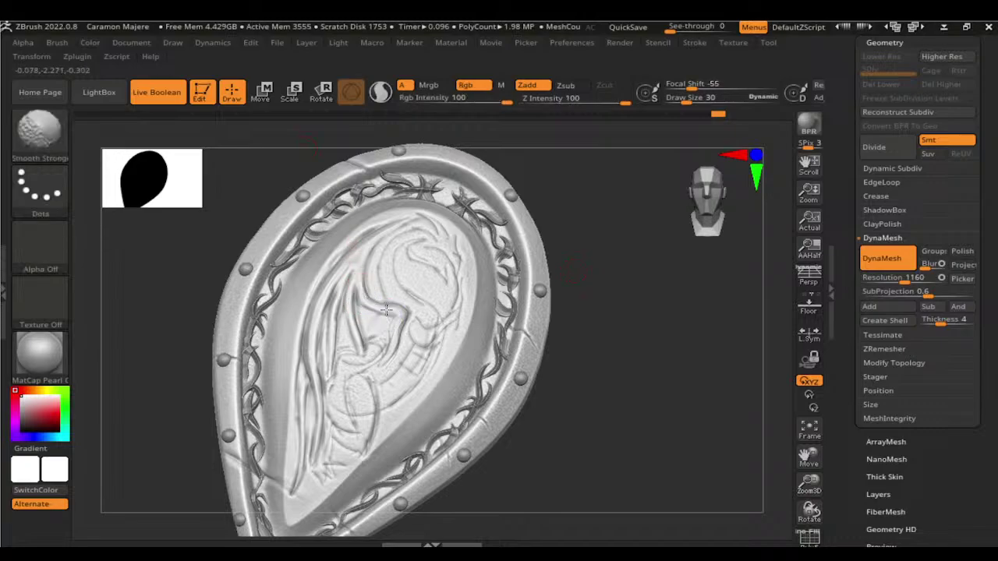
drag(575, 370, 452, 244)
key(shift)
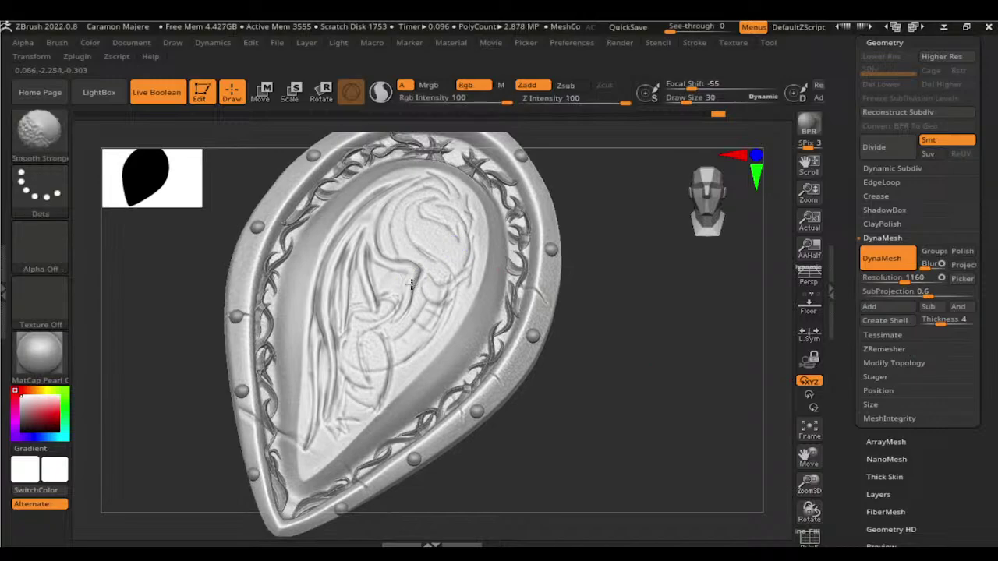
key(shift)
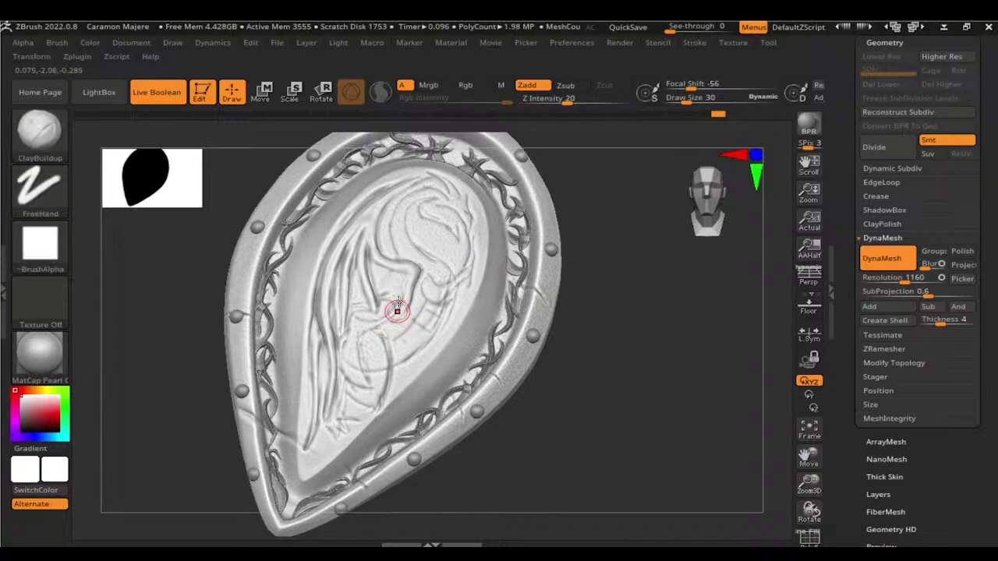
Step: With DamStandard selected, smooth the freshly carved lines on the dragon
key(b)
key(d)
key(s)
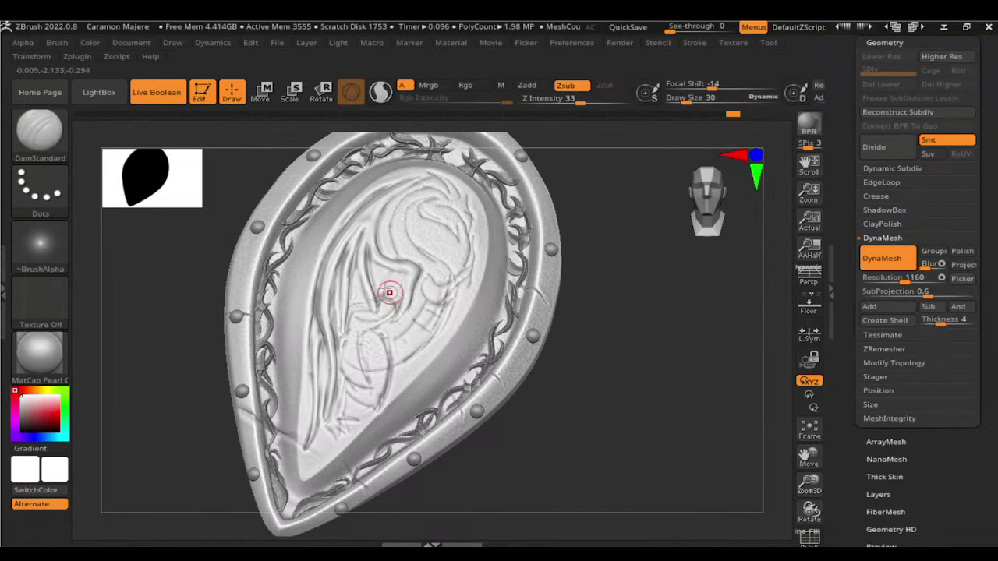
key(shift)
mouse_move(601, 351)
mouse_down()
mouse_move(366, 306)
mouse_move(351, 314)
mouse_move(358, 305)
mouse_up()
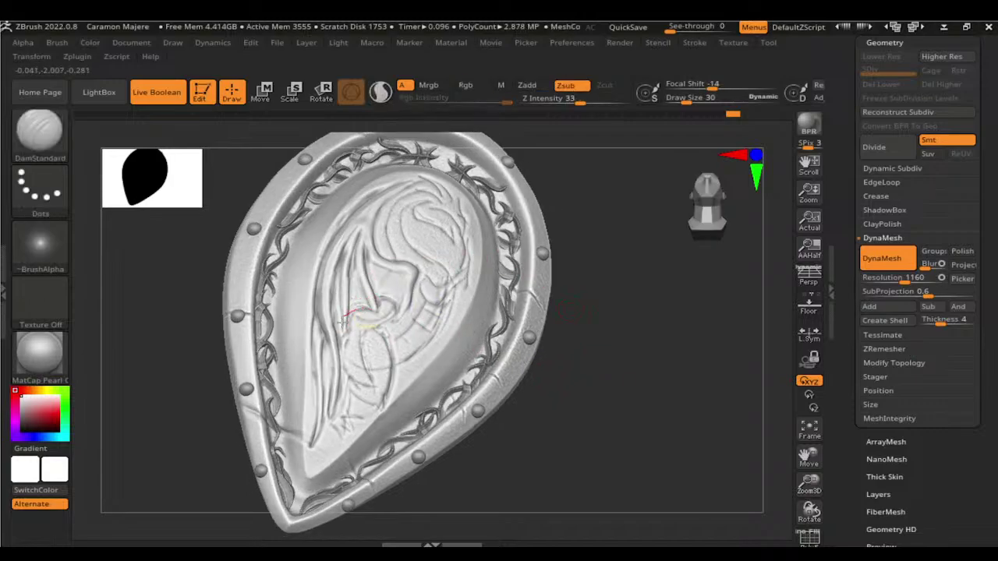
shift+drag(341, 340, 361, 290)
mouse_move(601, 274)
mouse_down()
mouse_move(366, 263)
mouse_move(374, 318)
mouse_move(347, 254)
mouse_move(364, 301)
mouse_move(356, 263)
mouse_move(361, 287)
mouse_move(346, 272)
mouse_up()
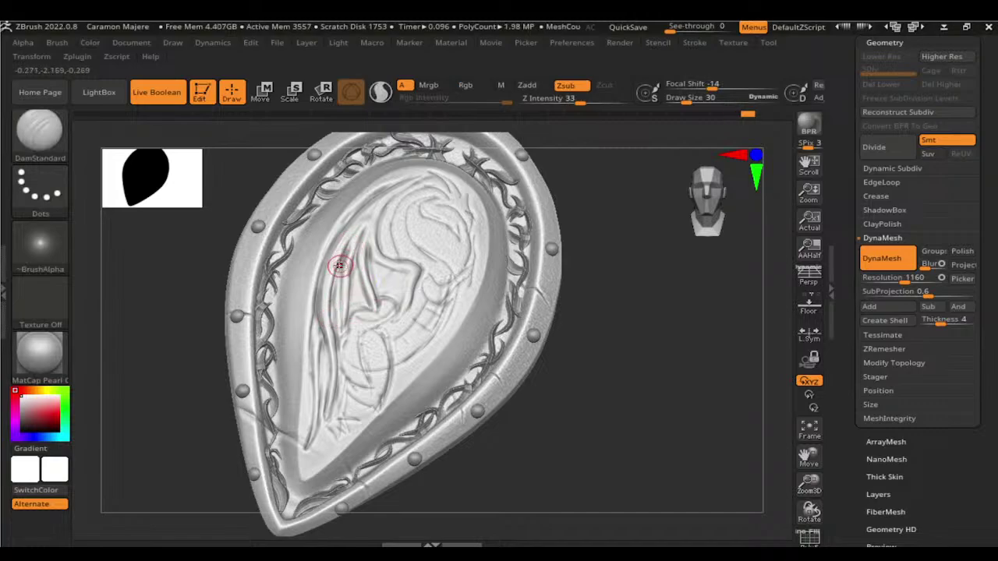
mouse_move(599, 374)
mouse_down()
mouse_move(620, 390)
mouse_move(595, 396)
mouse_up()
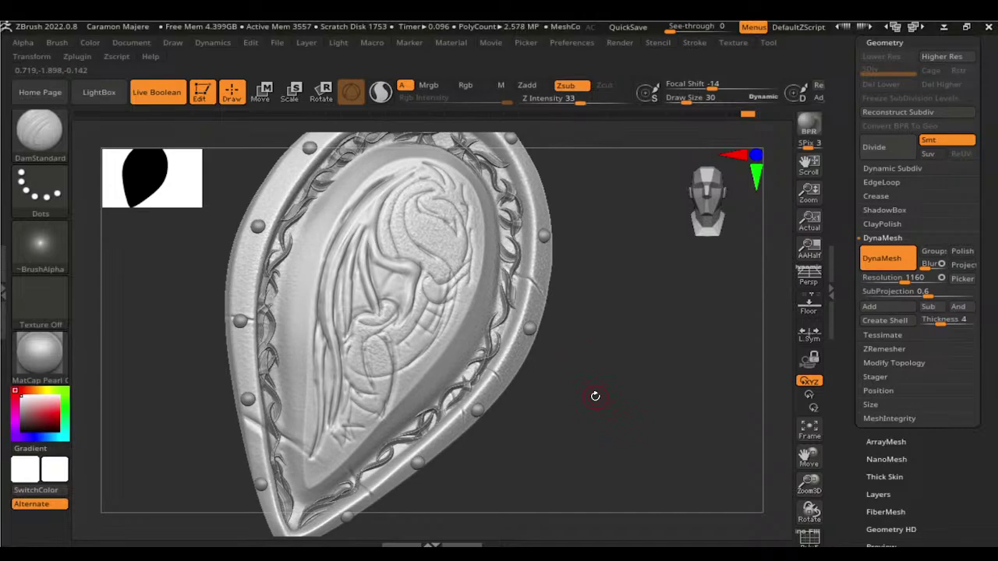
Step: Build up clay on the dragon's lower body with ClayBuildup
key(b)
key(c)
key(b)
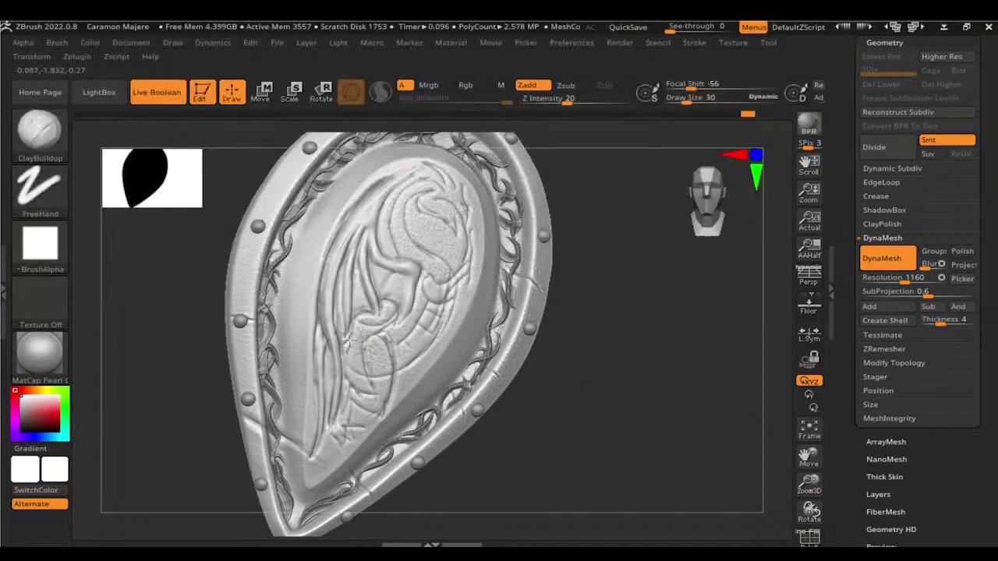
key(shift)
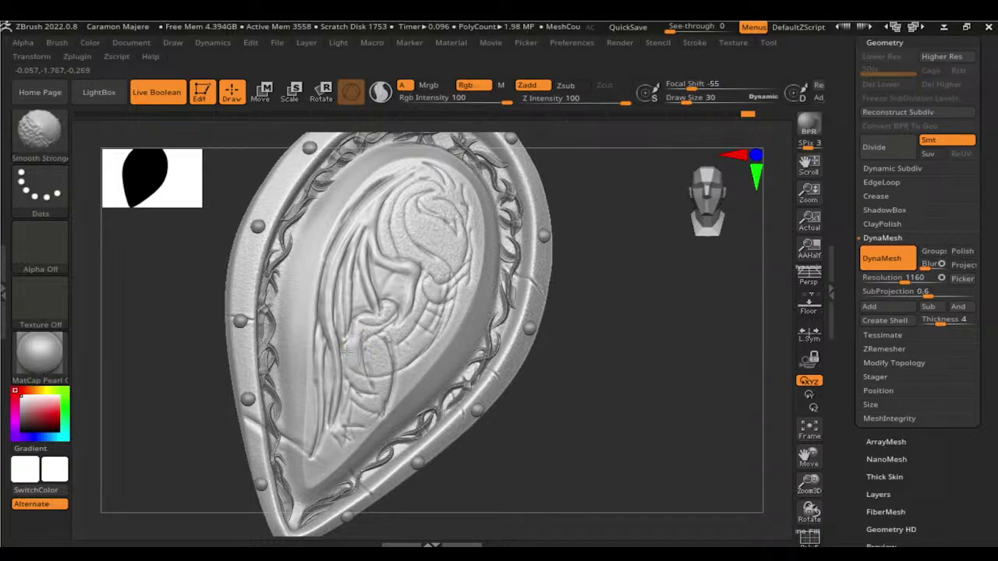
drag(615, 385, 526, 289)
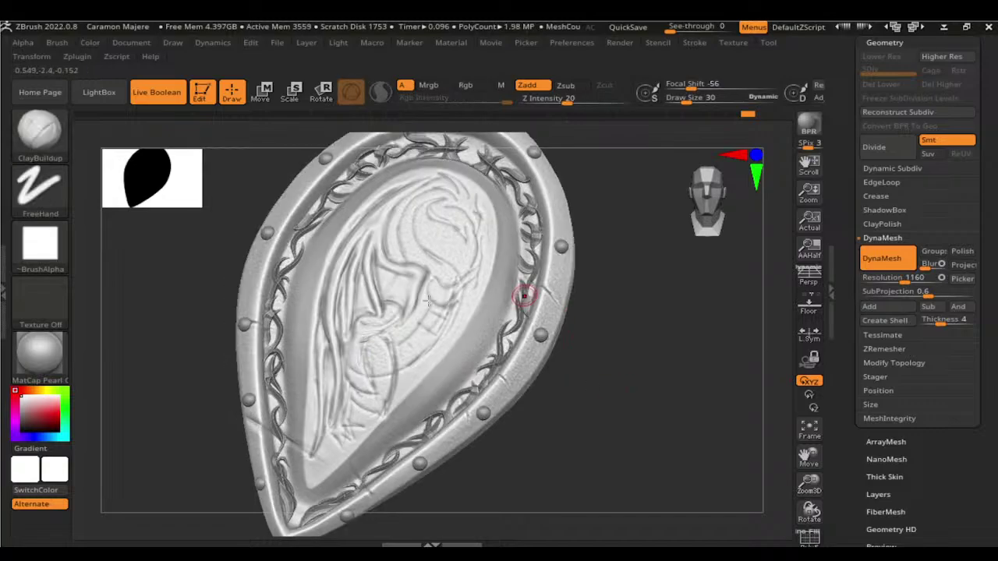
key(shift)
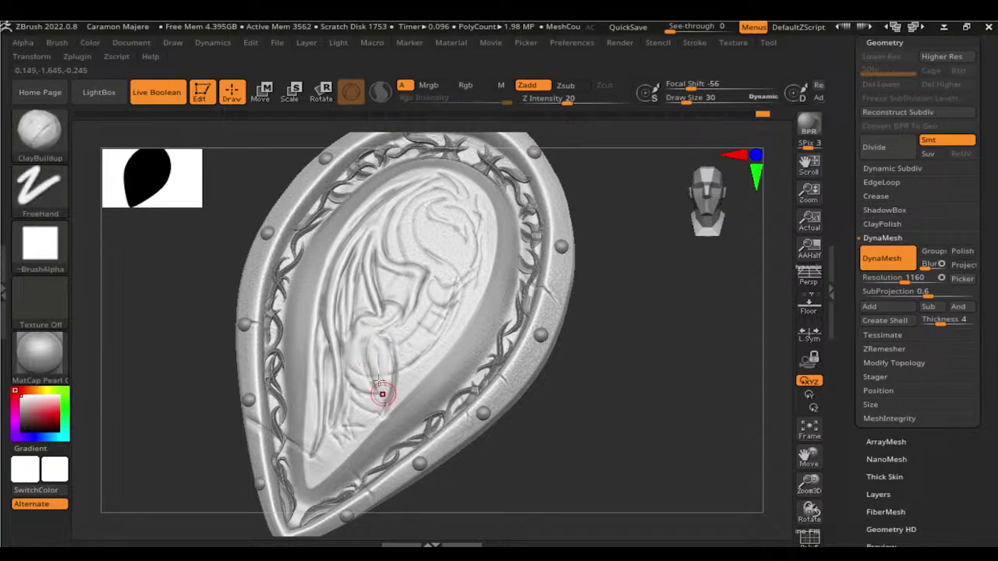
drag(374, 344, 376, 396)
key(b)
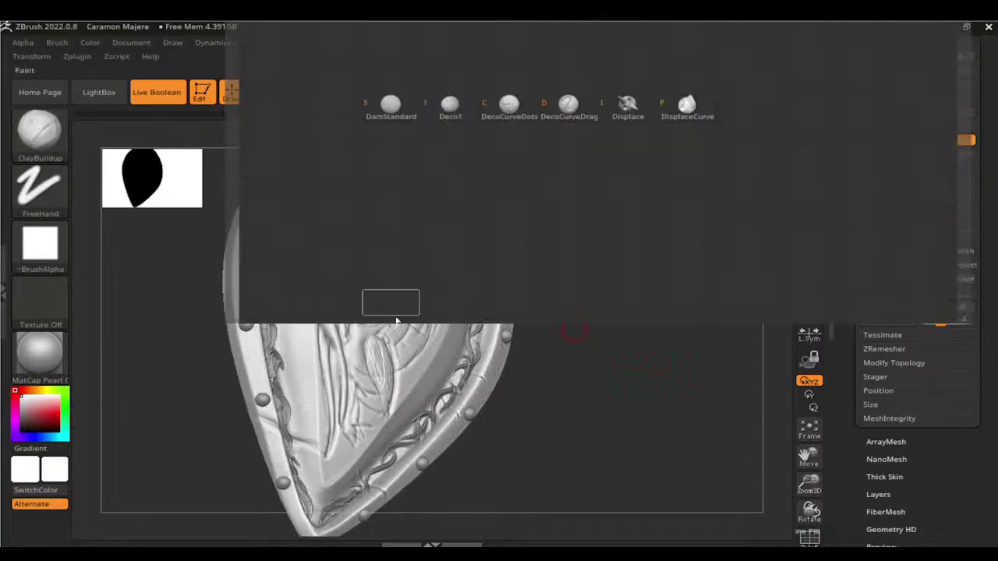
key(b)
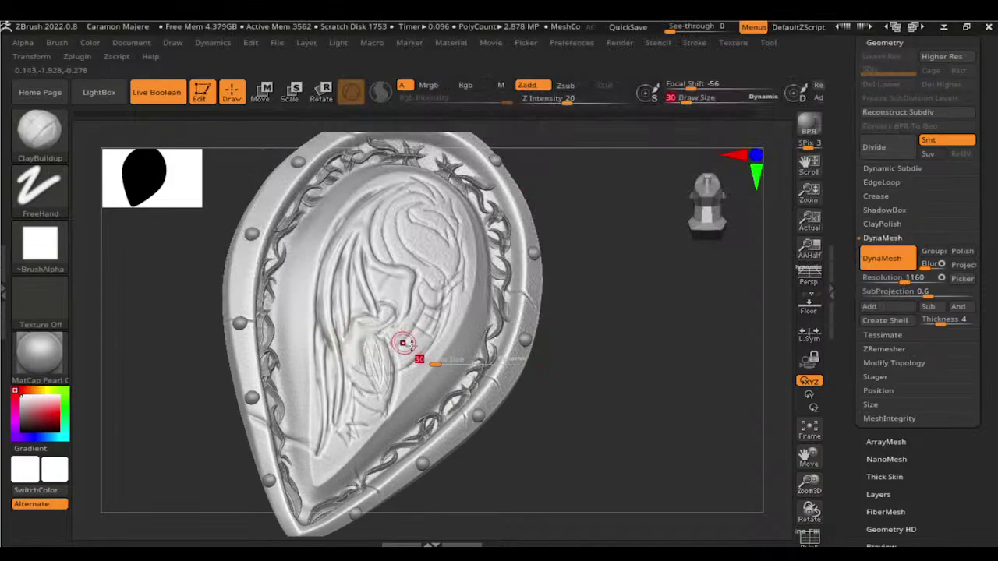
mouse_move(161, 476)
mouse_down()
mouse_move(175, 457)
mouse_move(167, 475)
mouse_up()
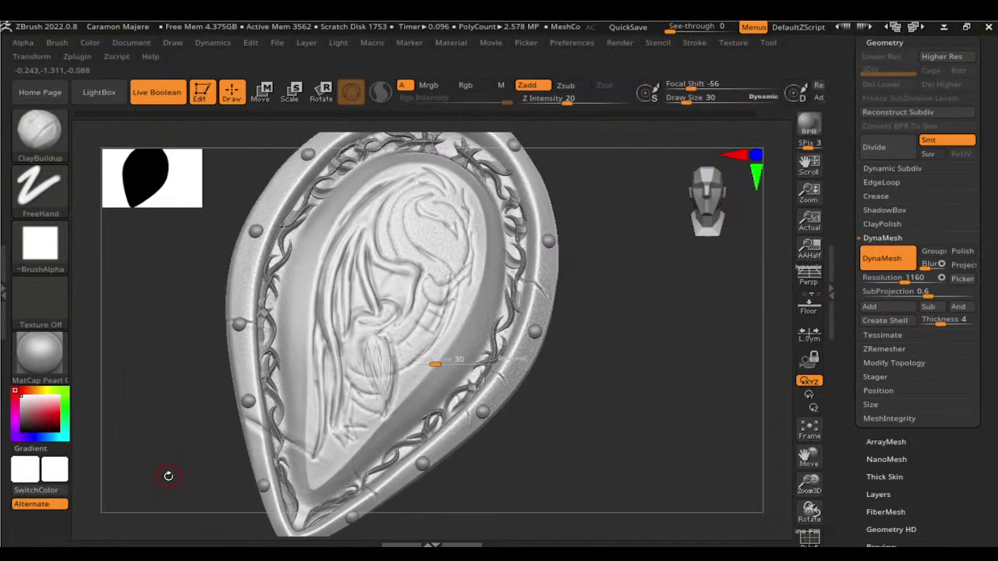
Step: Switch to DamStandard and smooth a small area of the dragon's leg
key(b)
key(d)
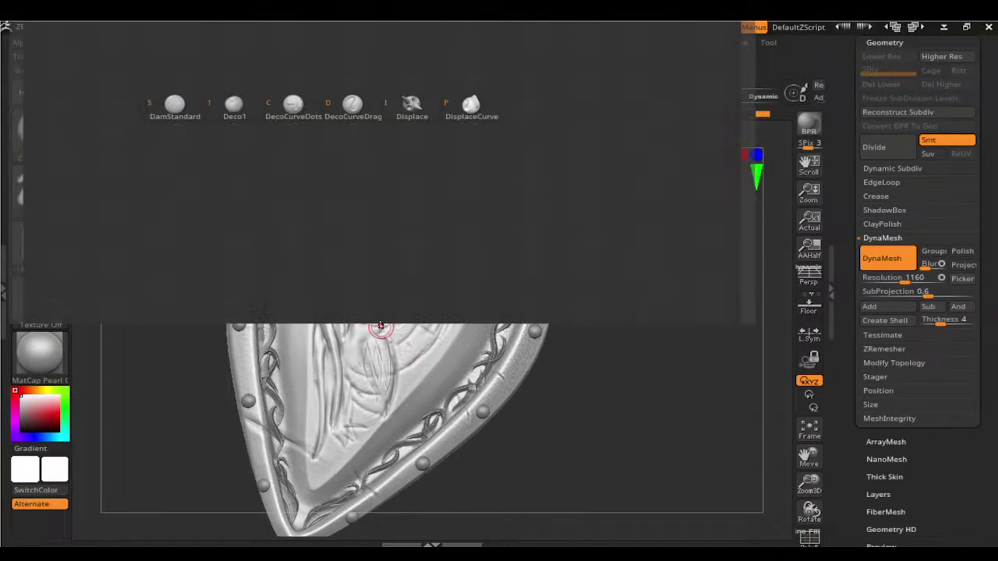
key(s)
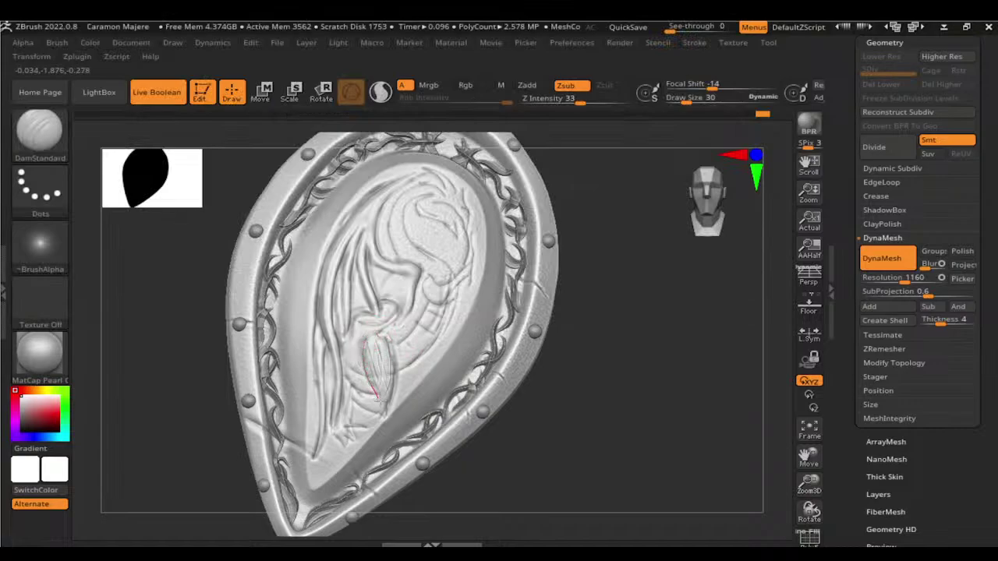
key(shift)
shift+drag(380, 358, 379, 375)
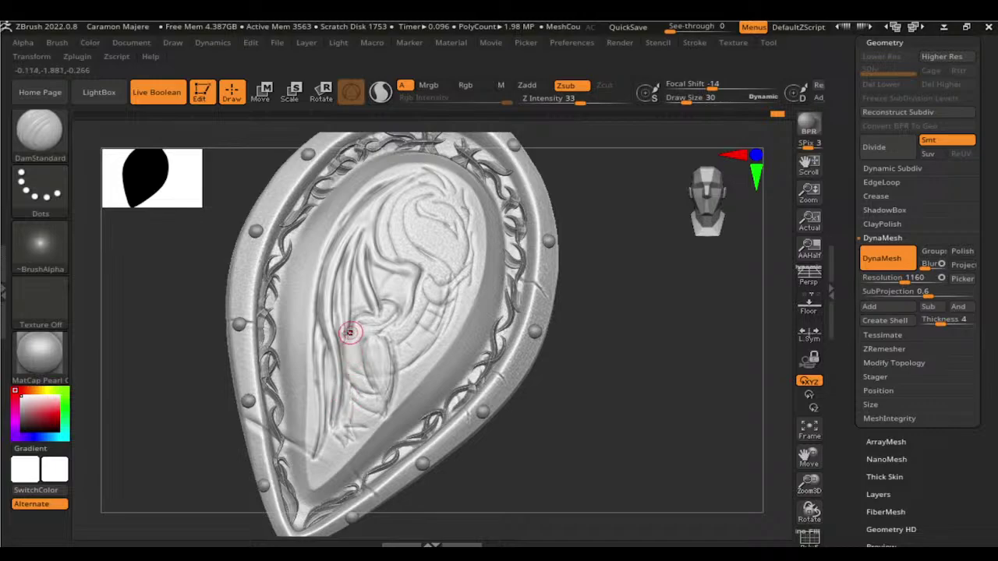
drag(590, 379, 559, 344)
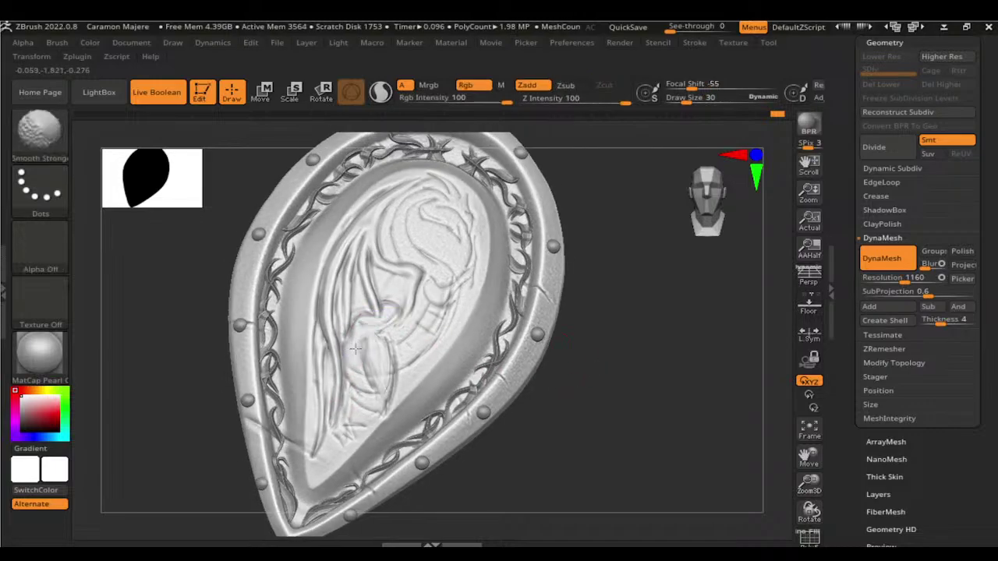
Step: Add more clay to the dragon's lower body and smooth the built-up streak
key(b)
key(c)
key(b)
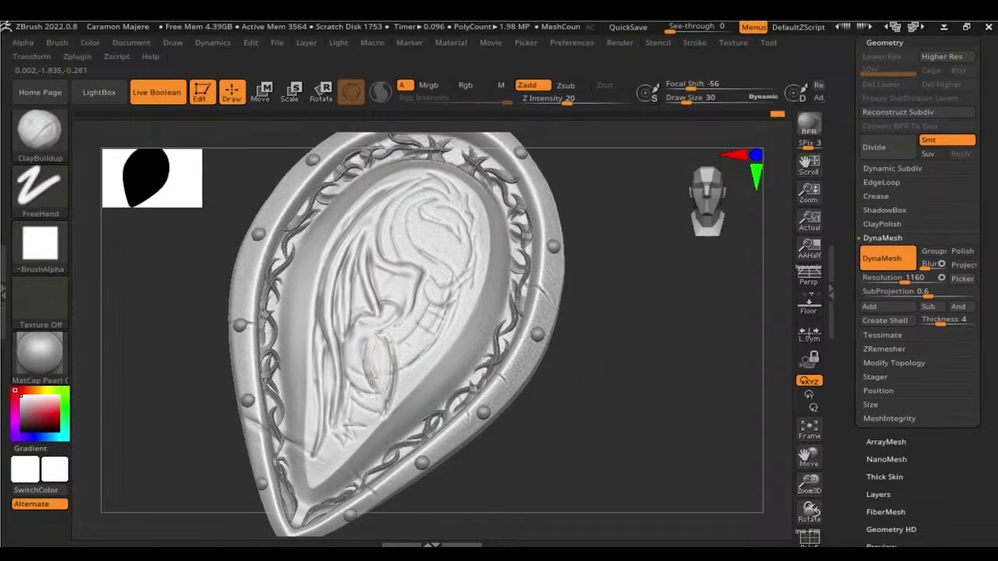
drag(371, 343, 390, 383)
drag(600, 346, 591, 345)
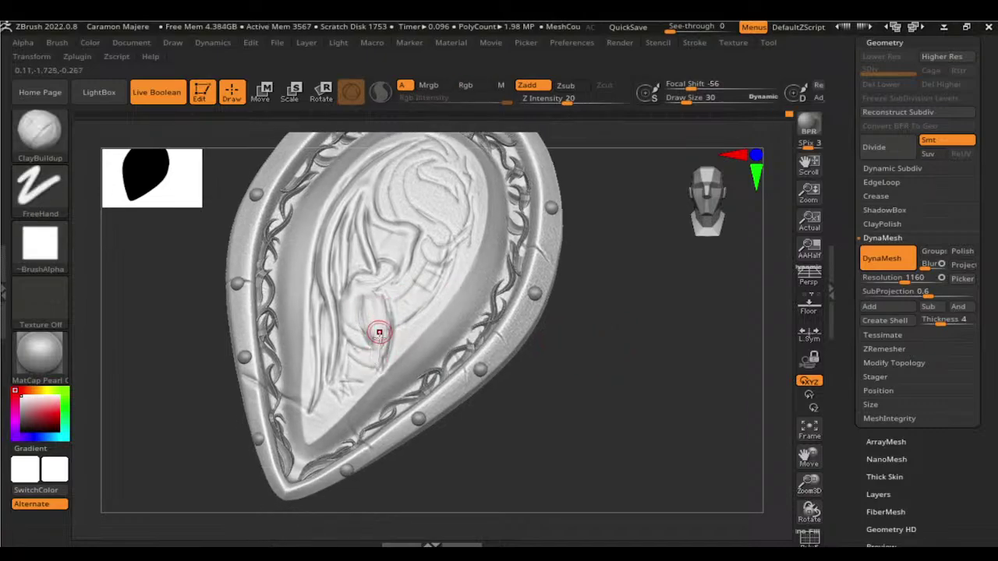
shift+drag(380, 341, 379, 356)
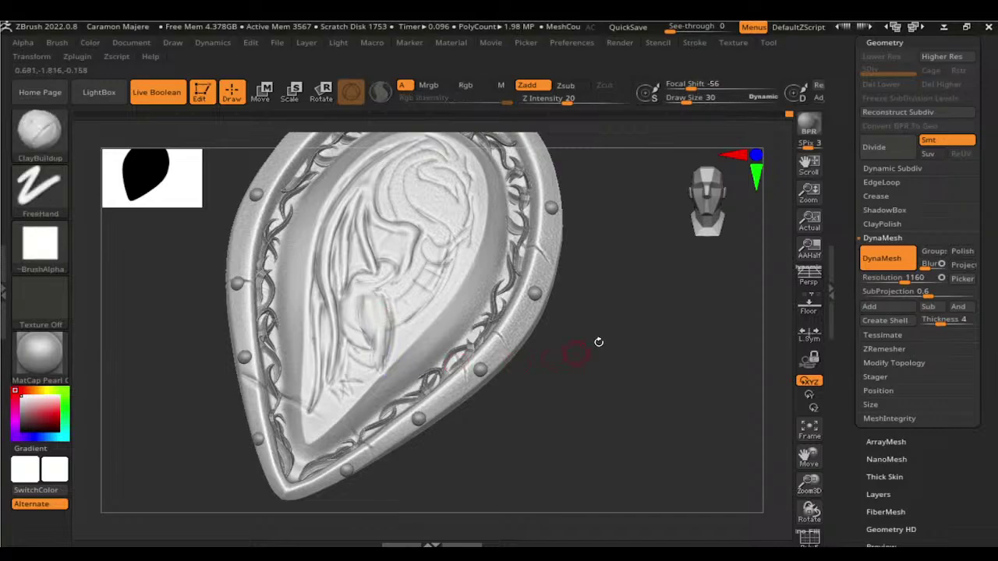
mouse_move(597, 341)
mouse_down()
mouse_move(379, 335)
mouse_move(382, 343)
mouse_up()
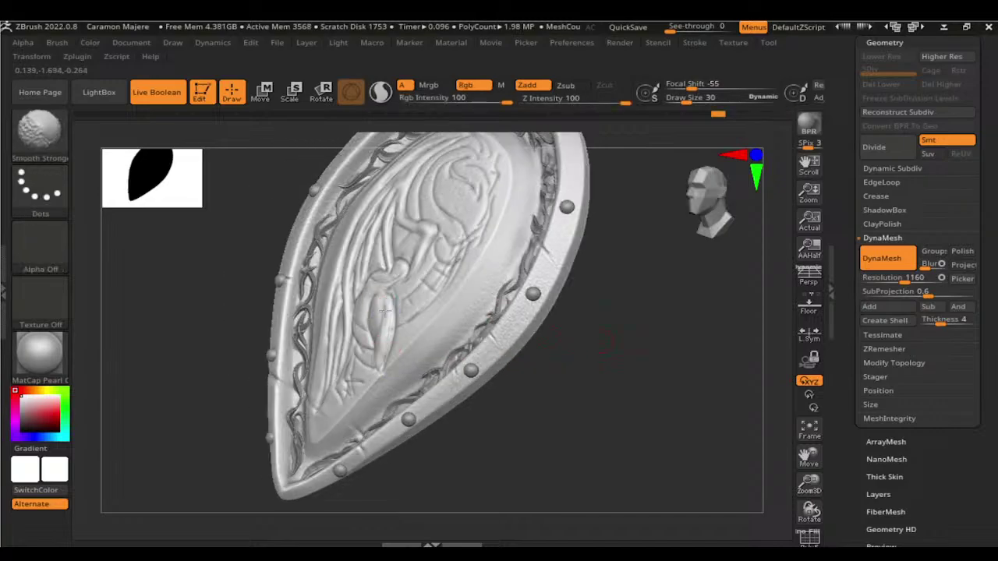
drag(467, 368, 439, 272)
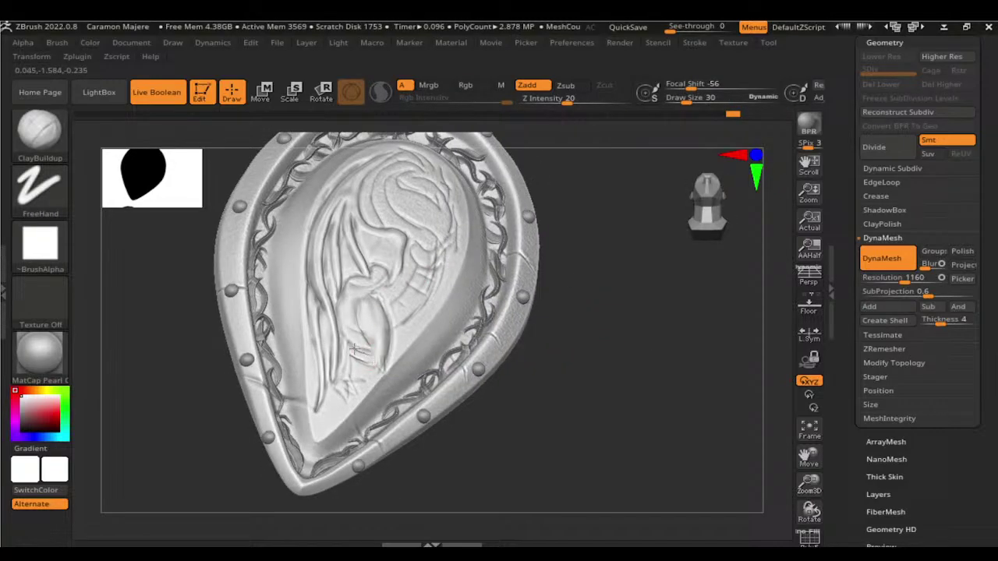
mouse_move(609, 354)
mouse_down()
mouse_move(592, 363)
mouse_move(499, 278)
mouse_up()
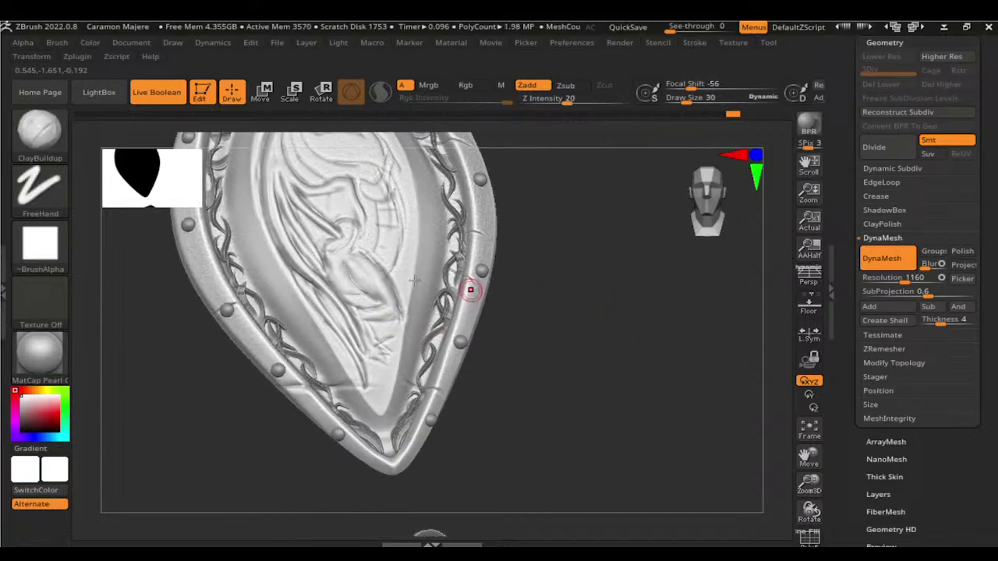
Step: Tilt the view and smooth a small spot on the dragon's claw
ctrl+click(367, 314)
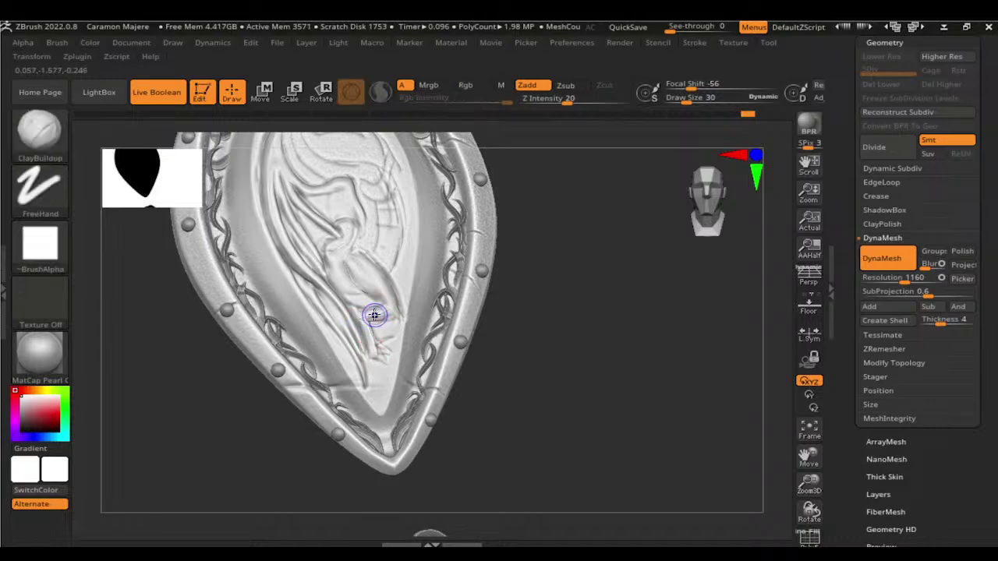
drag(528, 339, 379, 312)
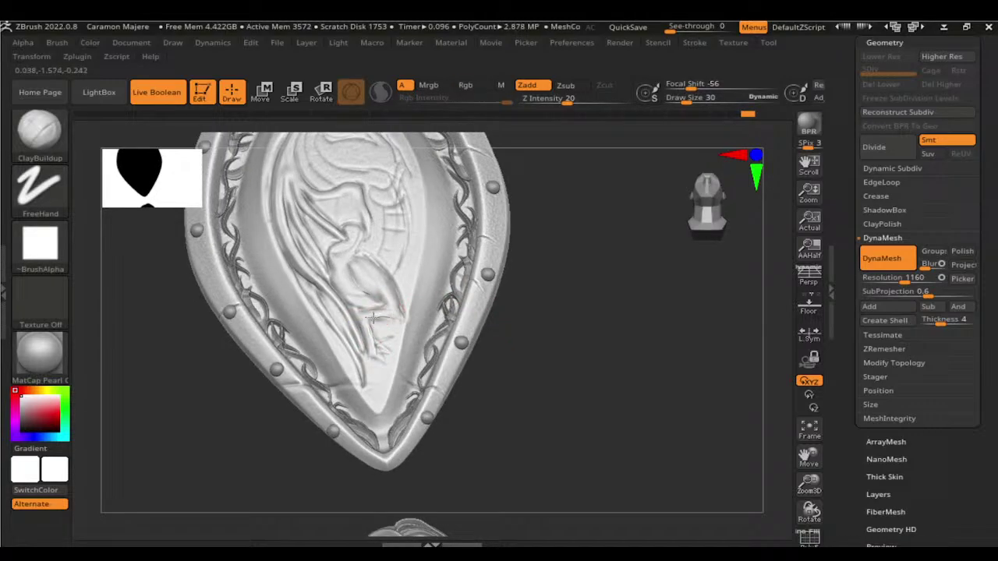
drag(533, 346, 495, 350)
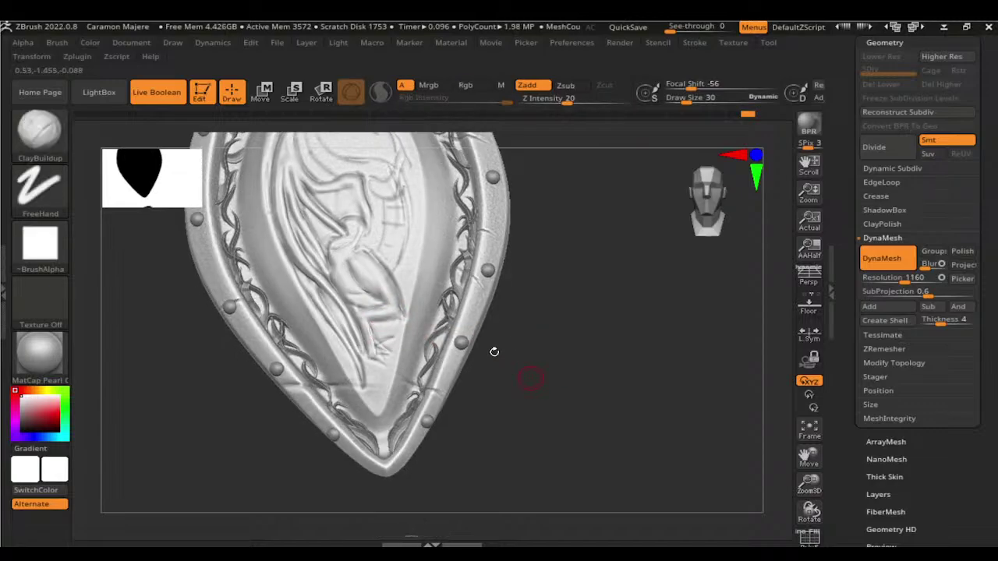
key(b)
key(d)
key(s)
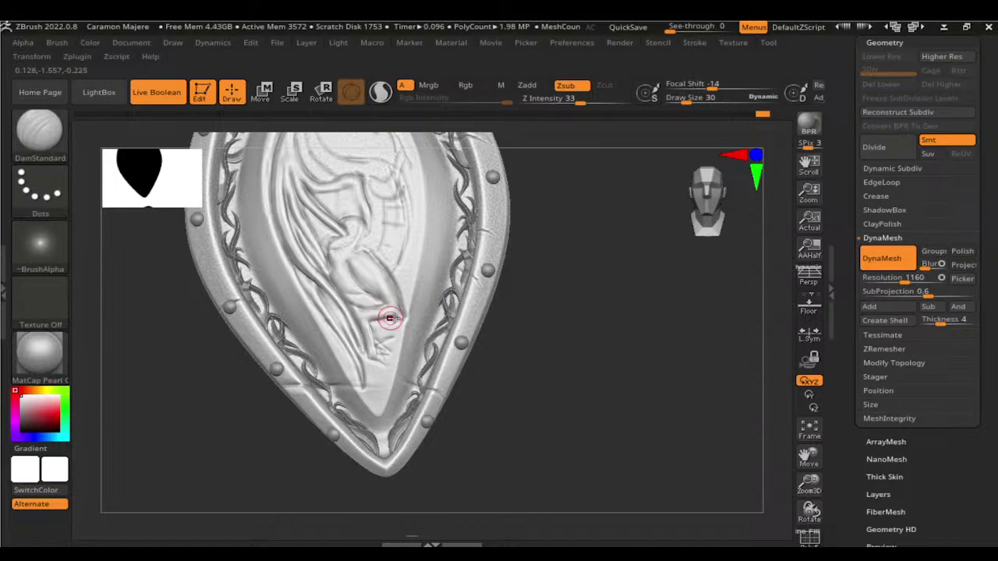
shift+drag(386, 308, 392, 334)
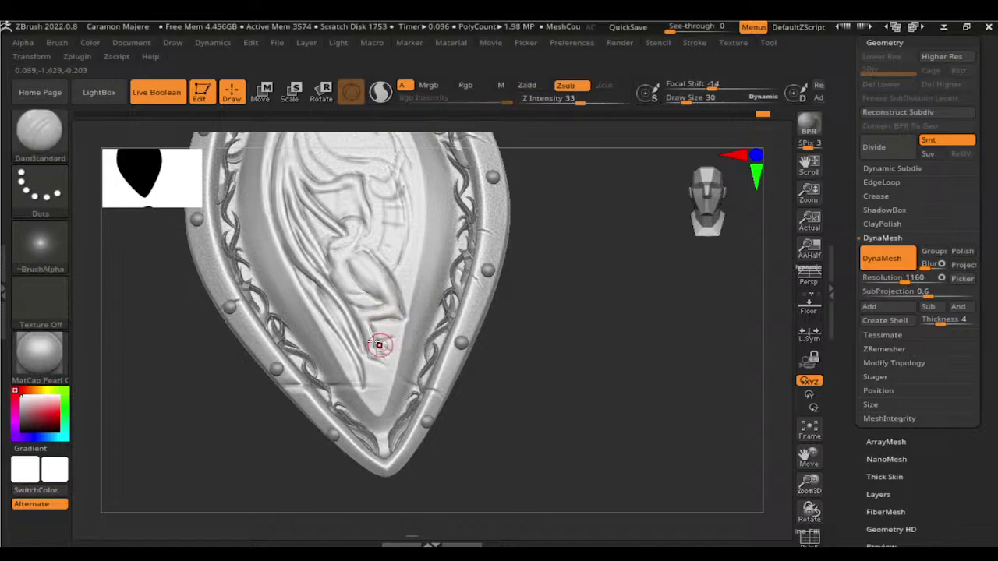
Step: Add clay to the dragon's claw and carve a fine DamStandard groove into it
key(b)
key(b)
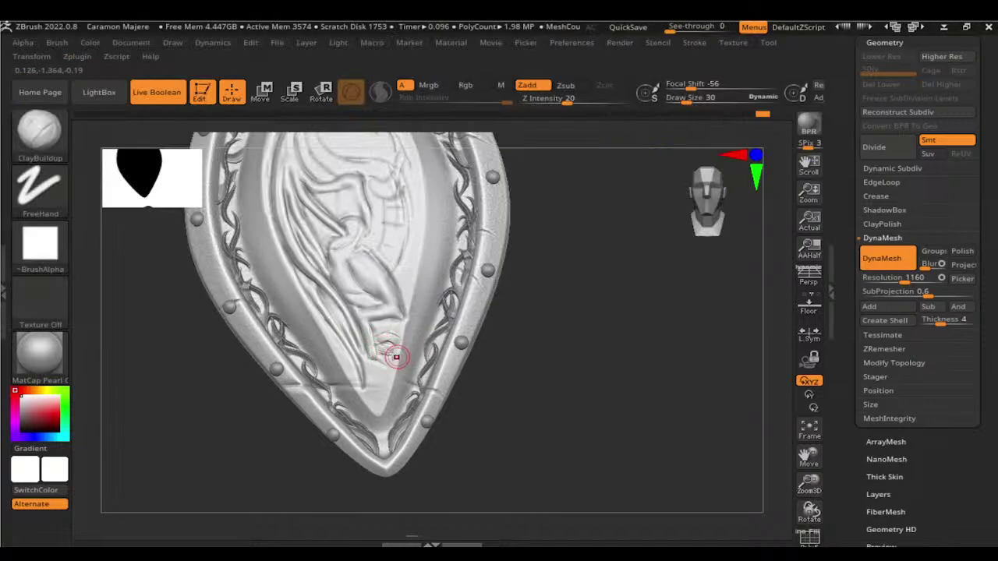
drag(397, 358, 384, 355)
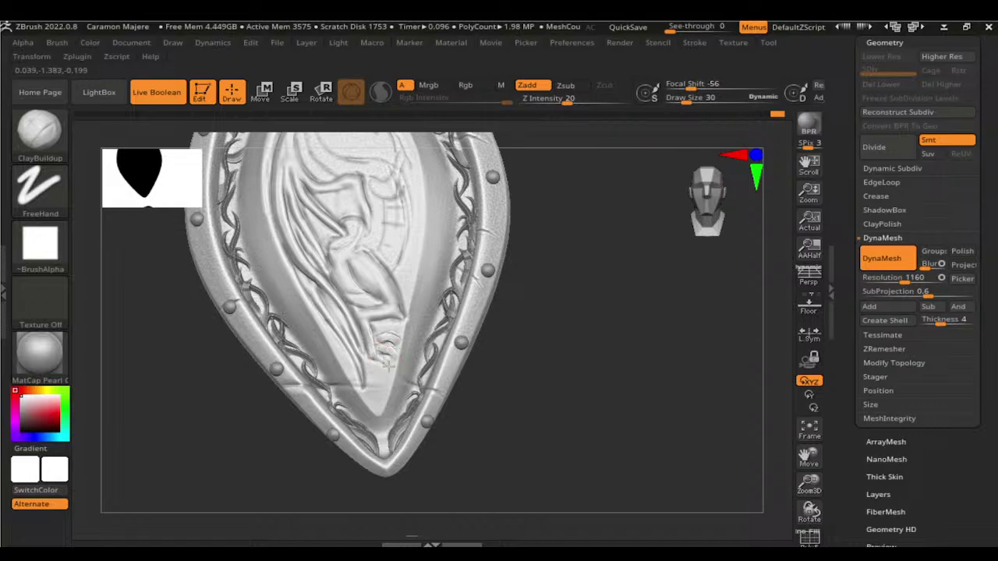
key(b)
key(d)
key(s)
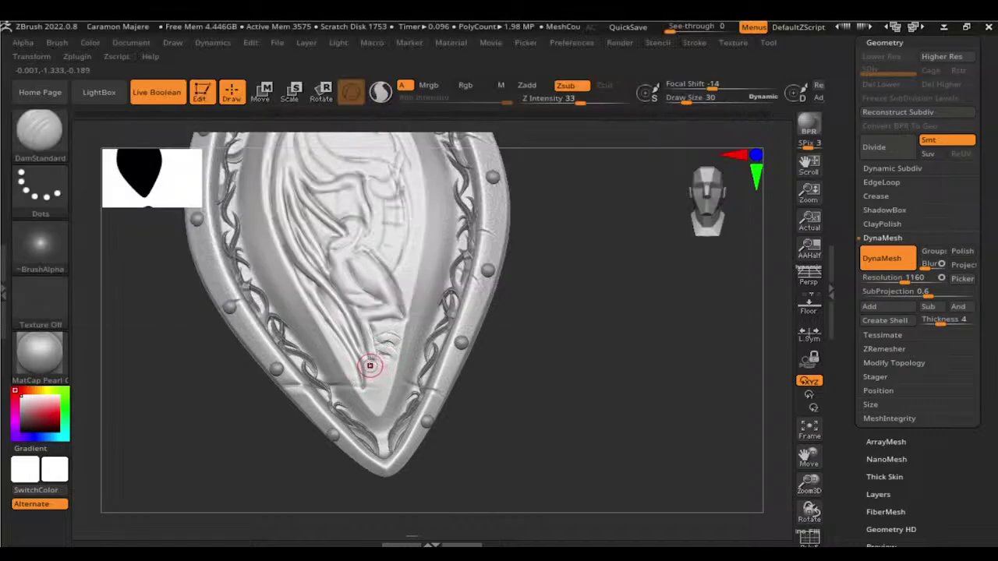
drag(370, 365, 382, 353)
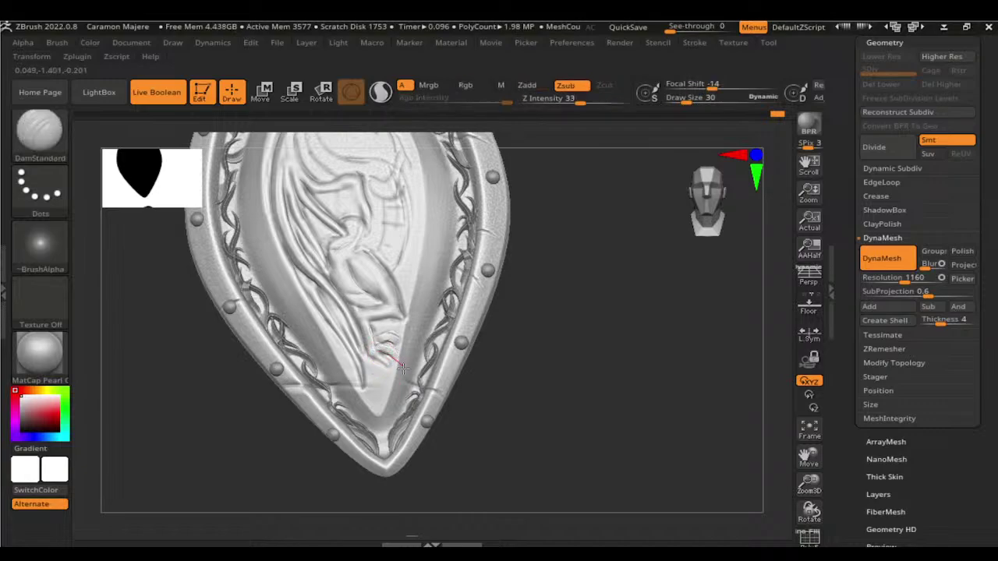
Step: Carve and smooth a short crease near the claw, return to front view, and select ClayBuildup
key(shift)
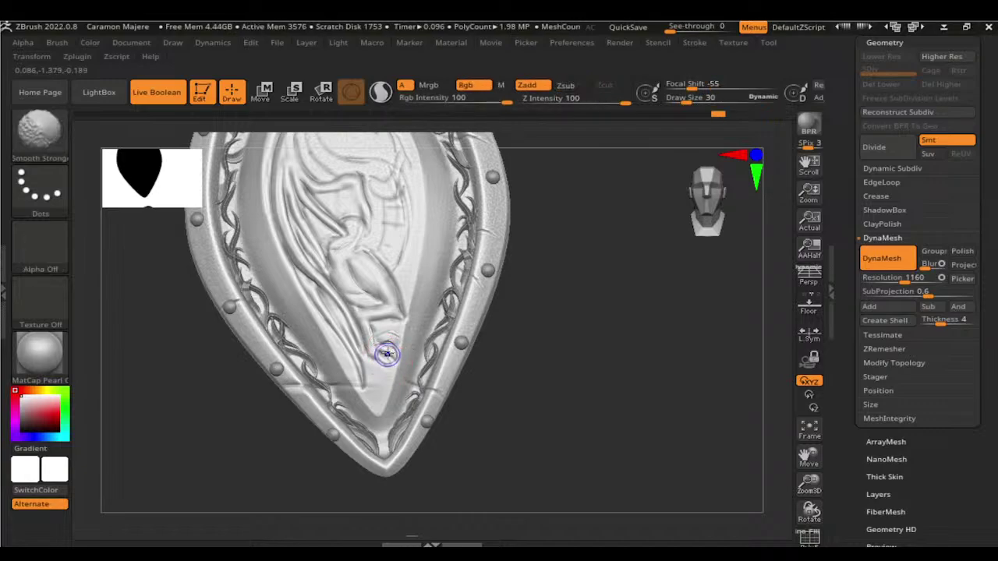
mouse_move(390, 347)
mouse_down()
mouse_move(384, 340)
mouse_move(394, 343)
mouse_up()
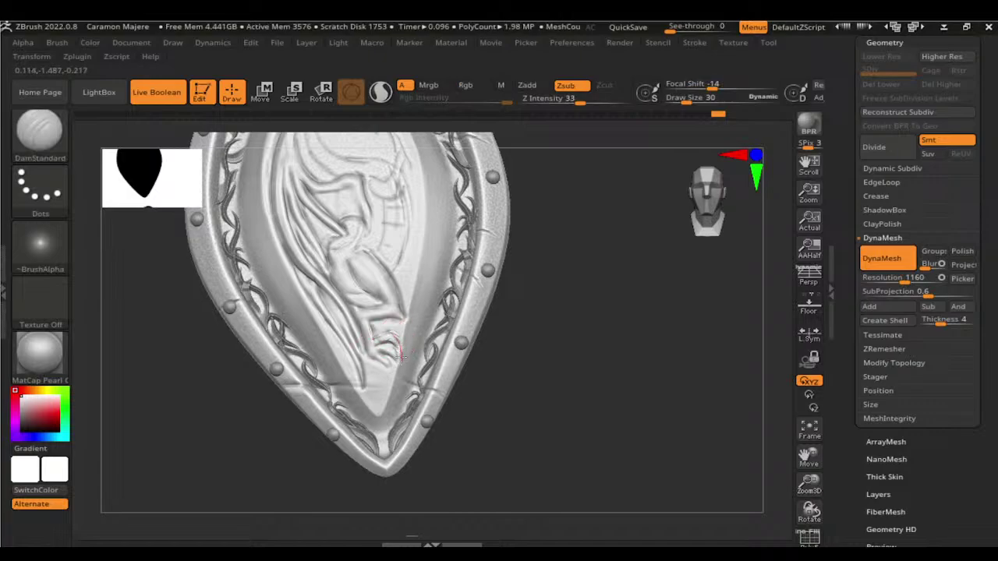
key(shift)
shift+drag(535, 396, 474, 341)
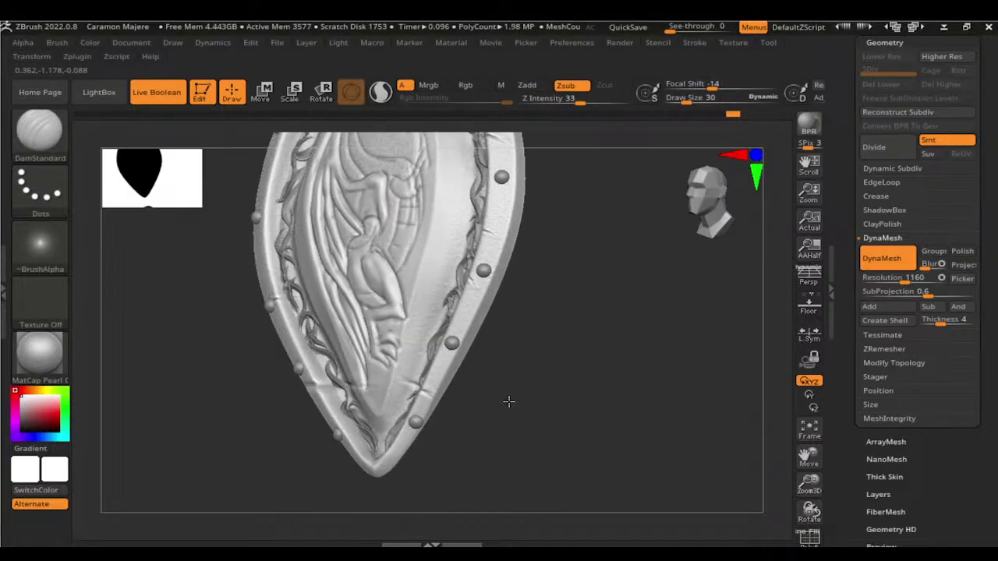
key(b)
key(Escape)
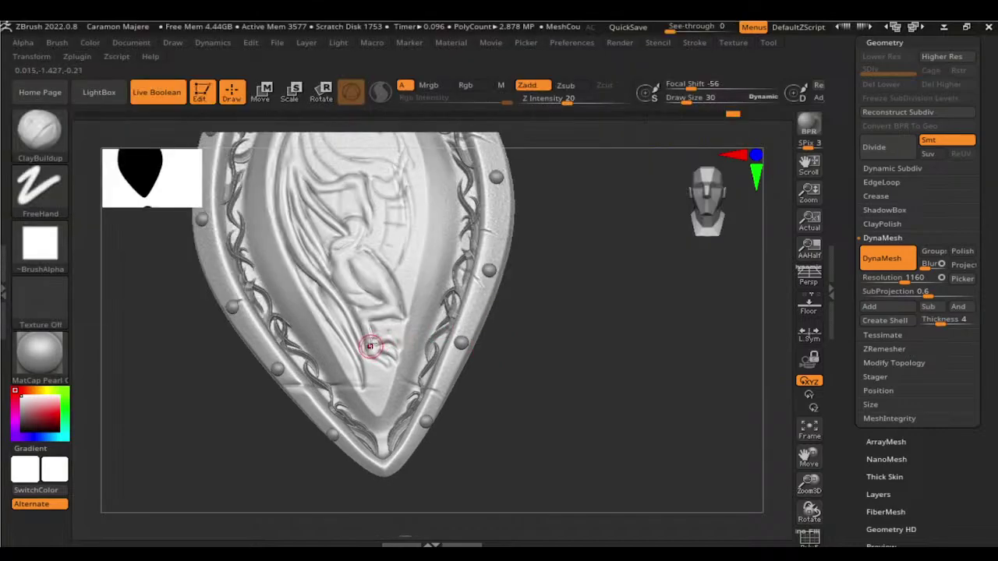
Step: Tilt the view and try a clay bump on the dragon's thigh, then undo it
drag(535, 441, 465, 381)
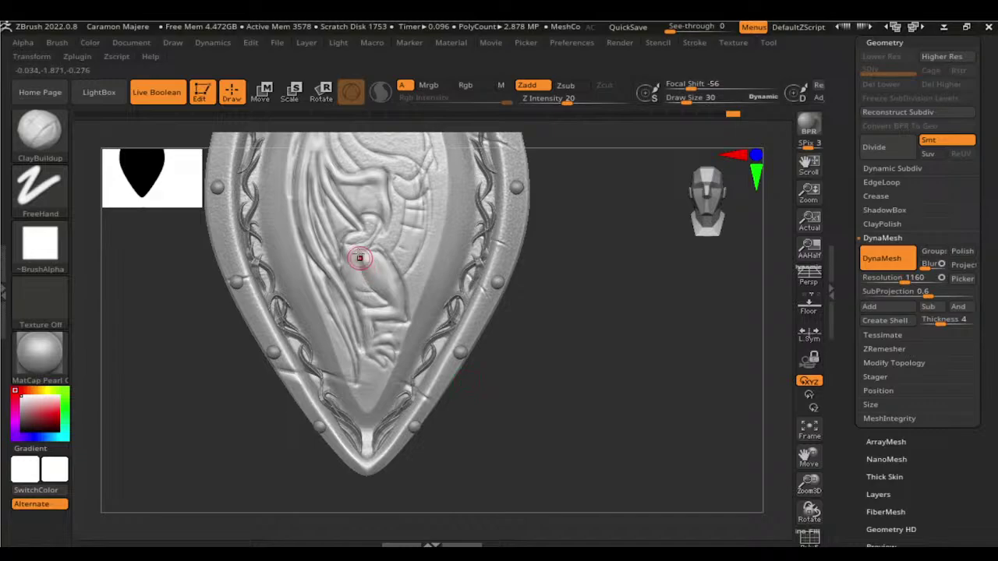
key(b)
key(Escape)
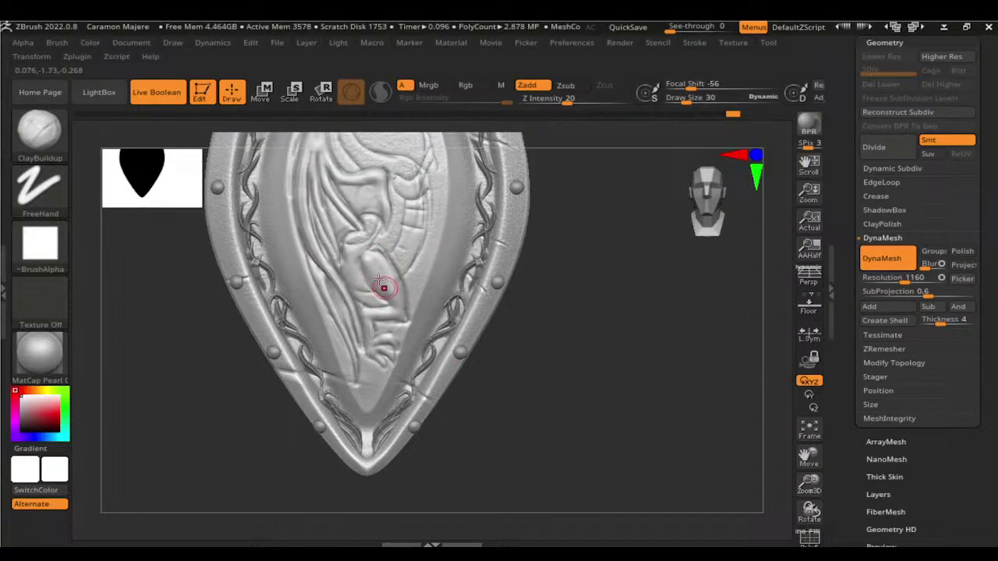
drag(373, 262, 389, 301)
key(ctrl+z)
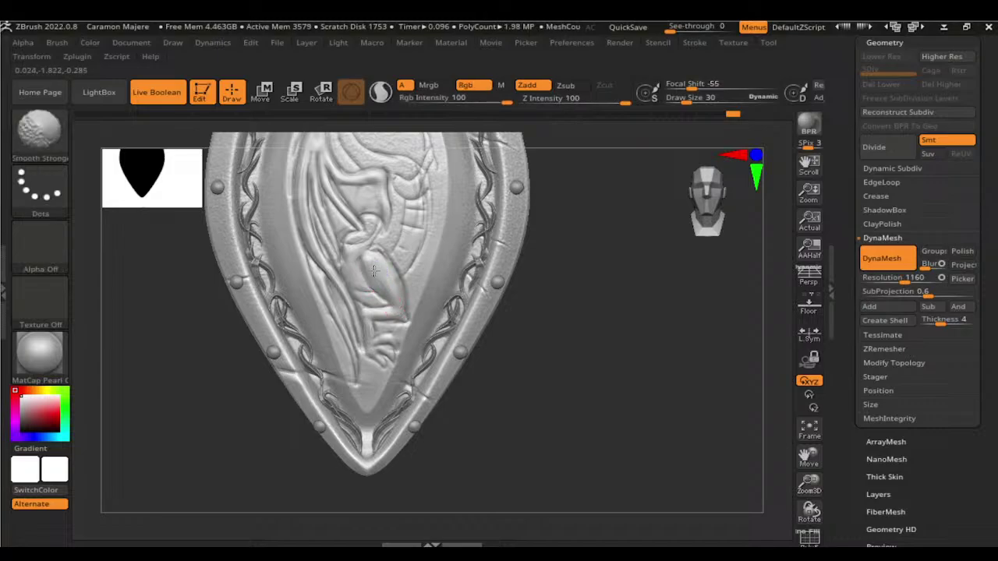
Step: Carve DamStandard creases and light grooves along the dragon's thigh and leg
key(b)
key(d)
key(s)
drag(368, 263, 366, 253)
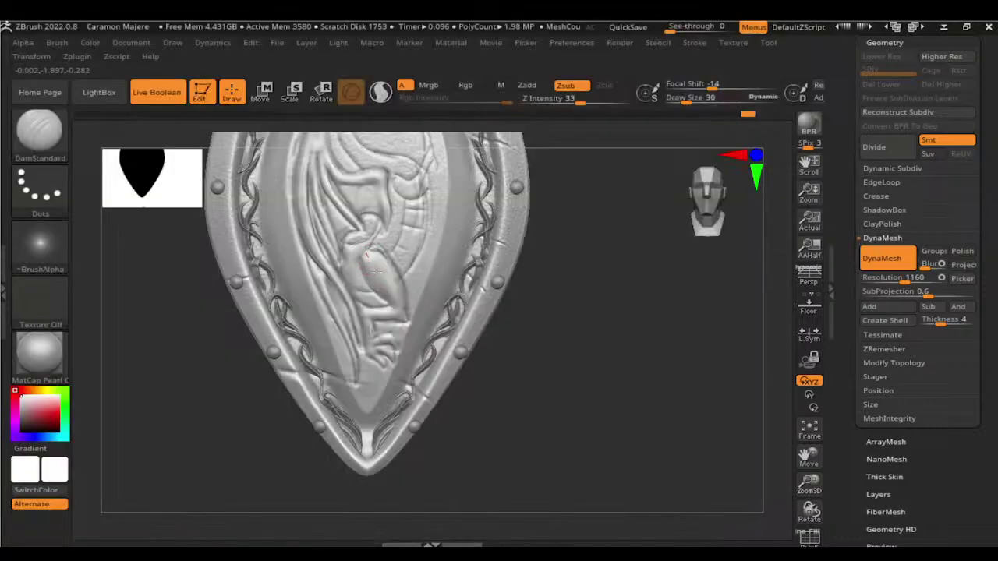
drag(398, 308, 364, 263)
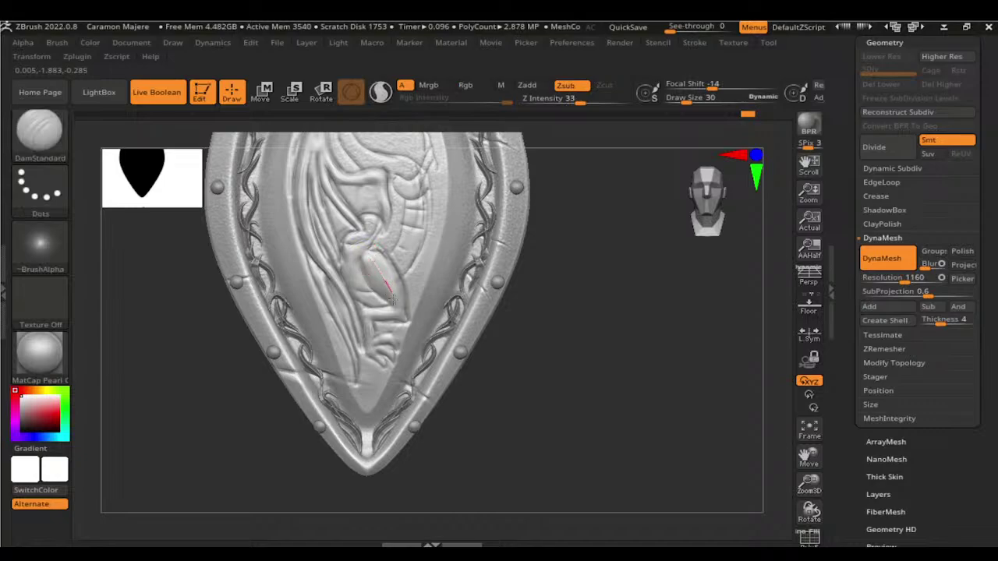
drag(406, 322, 401, 333)
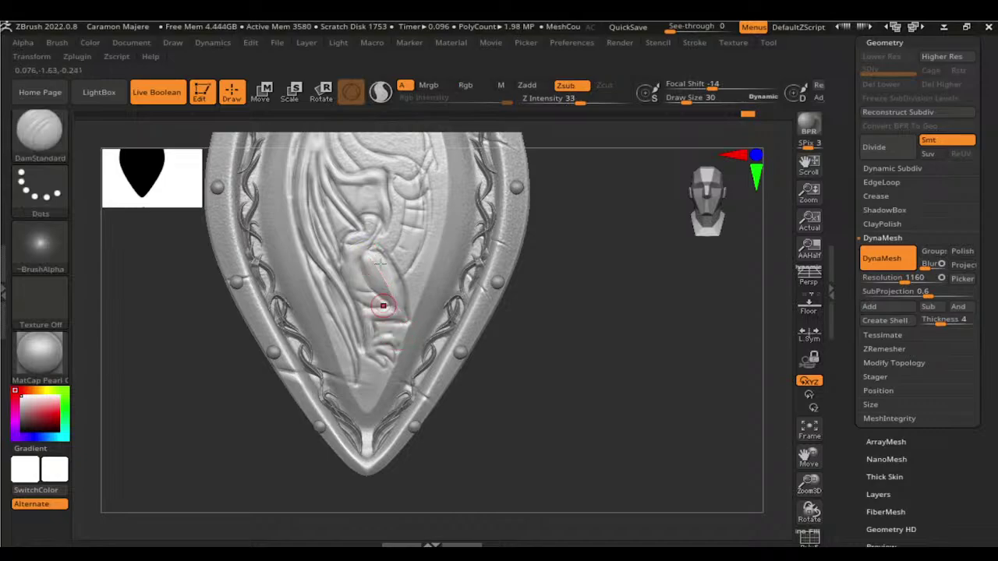
drag(357, 309, 396, 301)
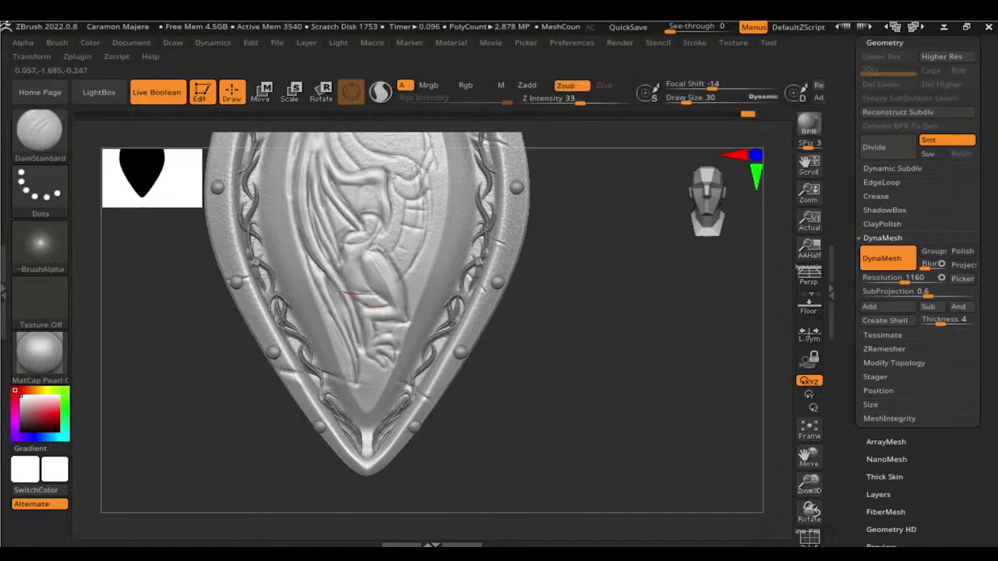
drag(338, 287, 386, 290)
Step: Swap between ClayBuildup and DamStandard, then Shift-smooth the dragon's lower folds
key(b)
key(c)
key(b)
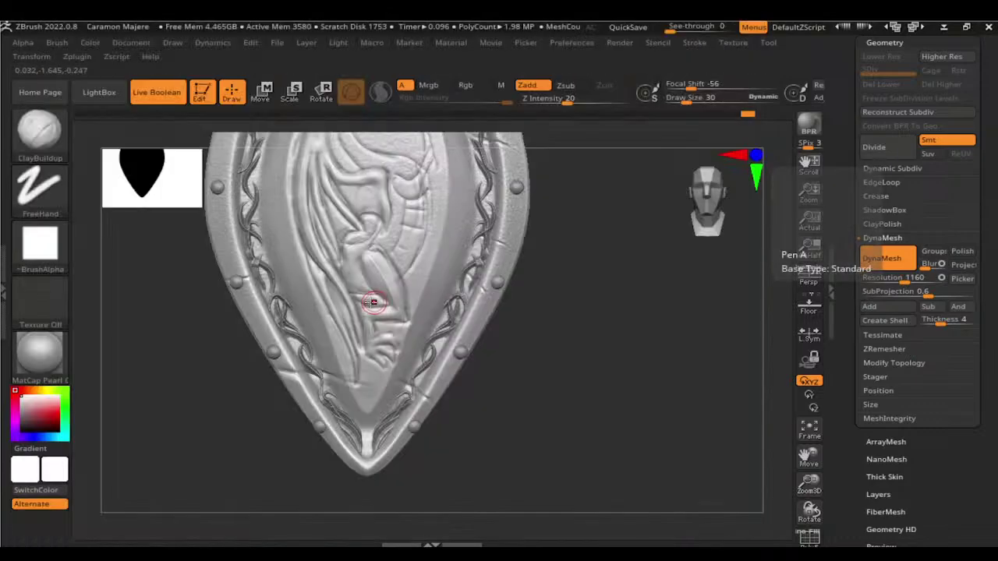
key(shift)
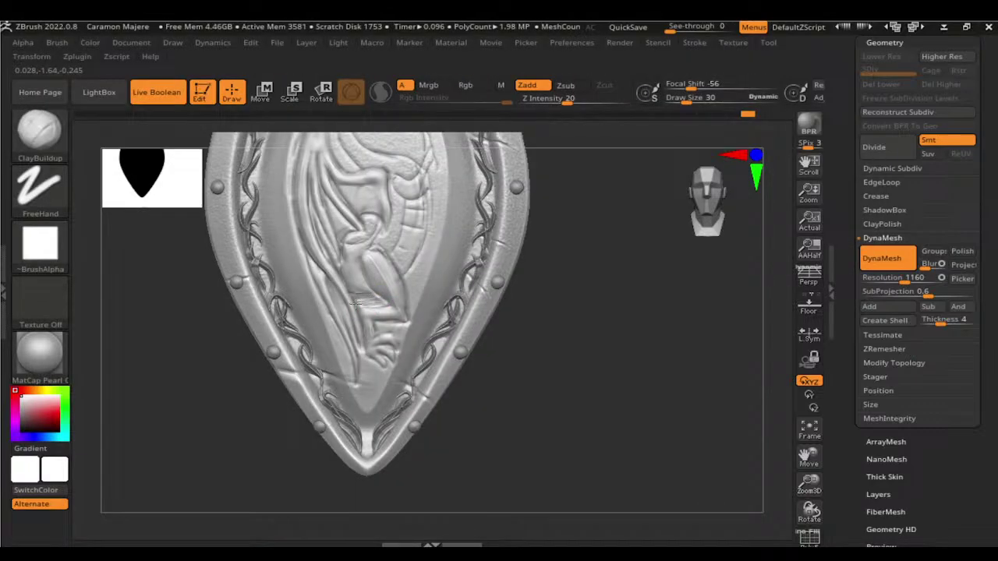
key(b)
key(d)
key(s)
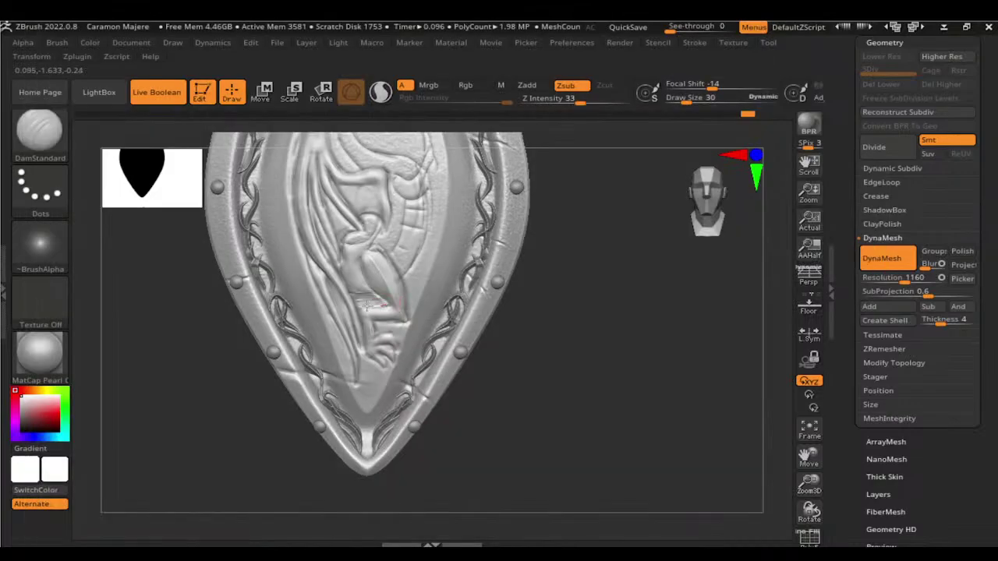
key(shift)
mouse_move(358, 288)
mouse_down()
mouse_move(398, 305)
mouse_move(361, 309)
mouse_move(408, 303)
mouse_move(406, 289)
mouse_move(364, 262)
mouse_move(375, 290)
mouse_move(390, 223)
mouse_up()
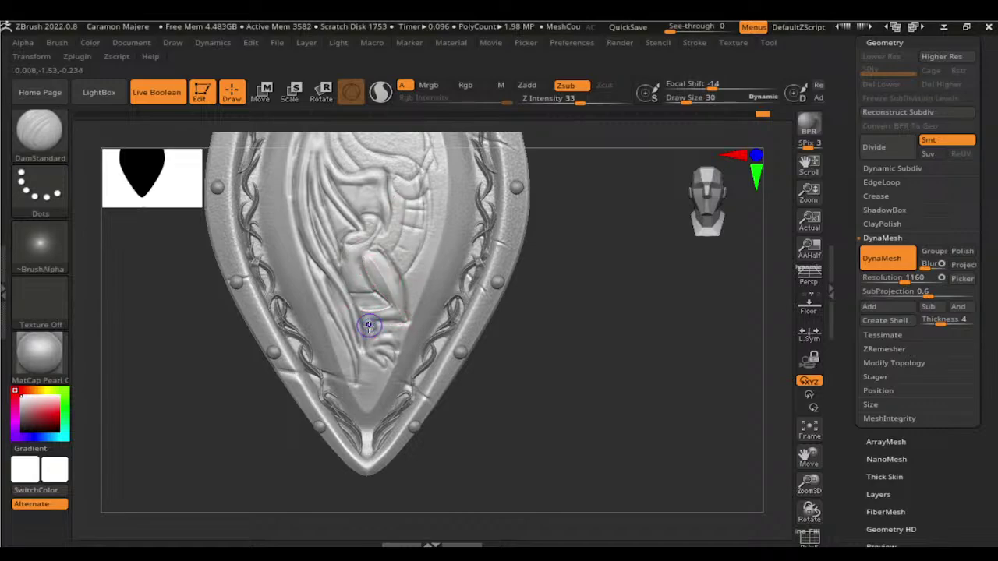
shift+drag(367, 327, 373, 363)
Step: Carve a crease into the lower folds, then rotate around the shield back to front view
drag(569, 344, 546, 308)
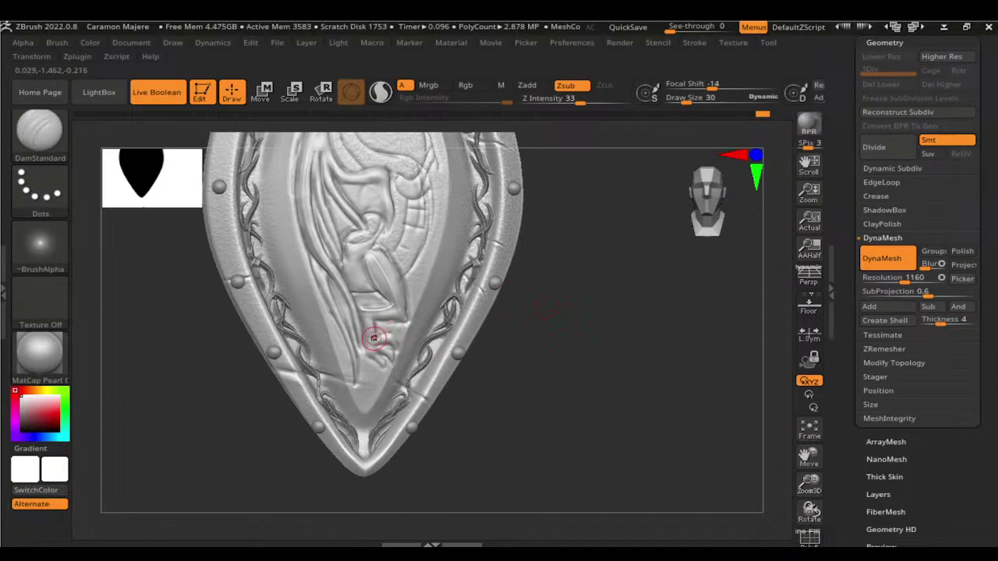
mouse_move(388, 341)
mouse_down()
mouse_move(401, 343)
mouse_move(368, 344)
mouse_move(390, 337)
mouse_up()
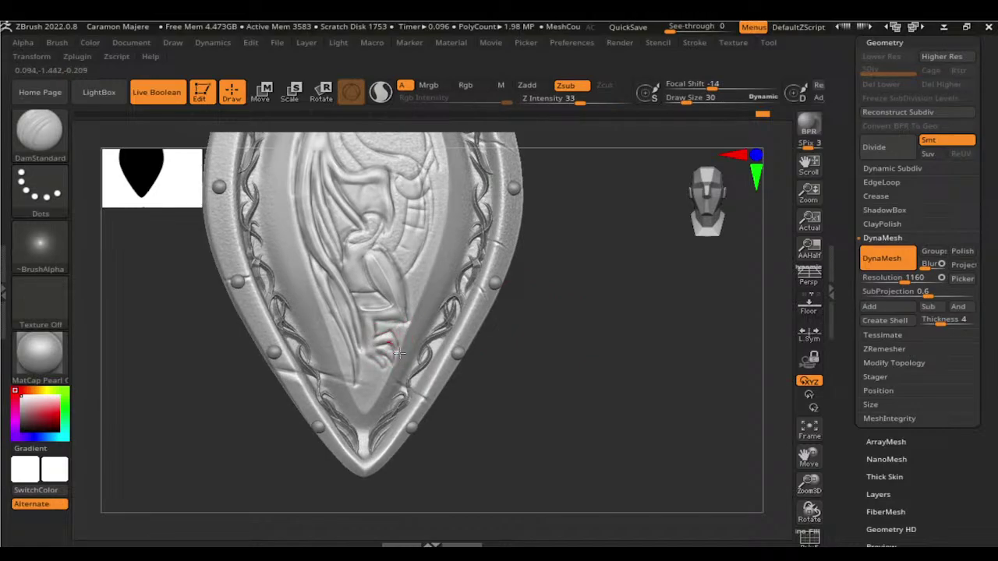
drag(468, 351, 408, 346)
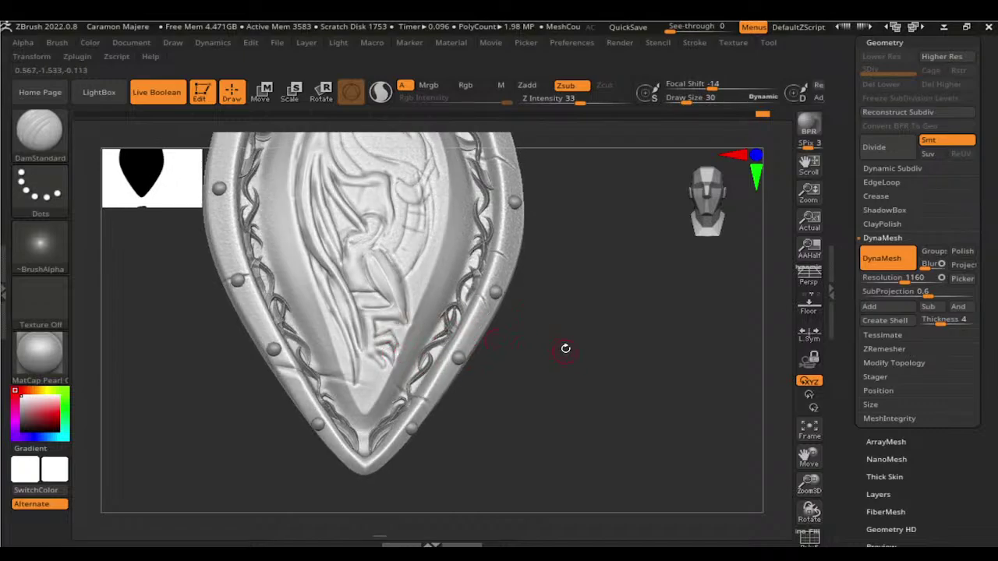
mouse_move(565, 349)
mouse_down()
mouse_move(381, 347)
mouse_move(386, 359)
mouse_up()
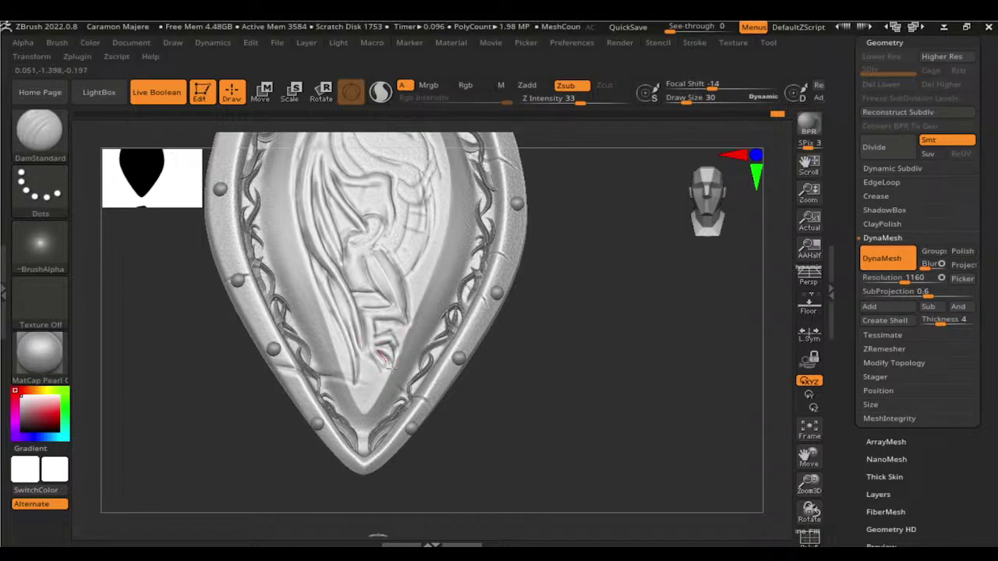
drag(527, 401, 451, 319)
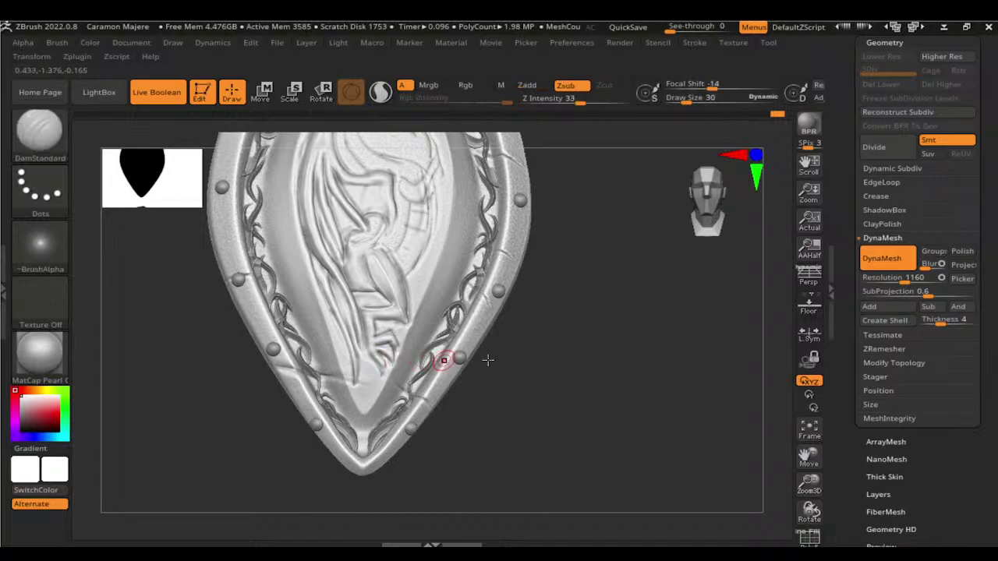
shift+drag(489, 356, 510, 374)
Step: Shift the view down and carve two DamStandard grooves down the dragon's body
alt+drag(490, 322, 498, 371)
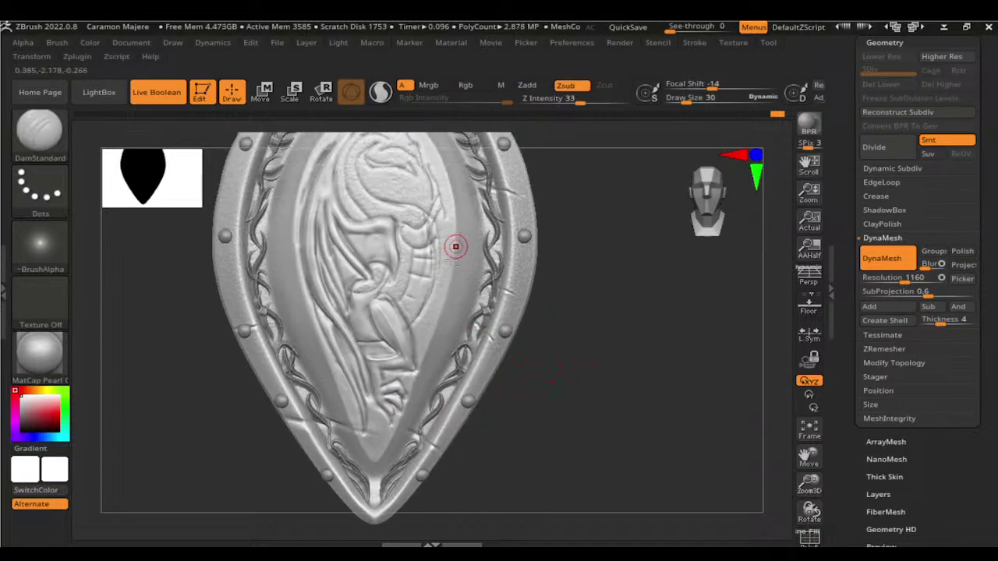
alt+drag(564, 315, 553, 353)
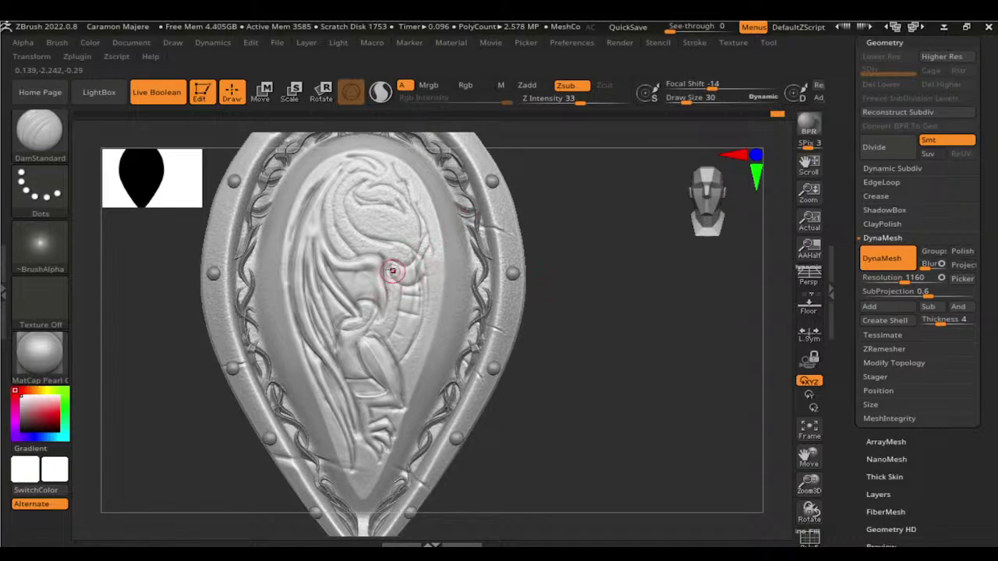
key(b)
key(Escape)
drag(369, 273, 379, 320)
drag(379, 263, 383, 316)
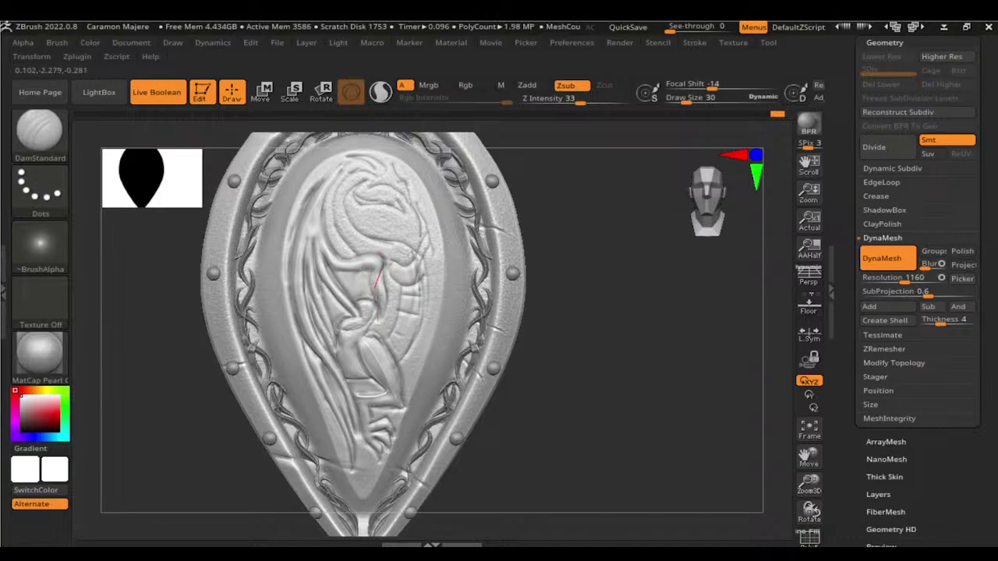
Step: Soften the fresh groove with ClayBuildup, cycling between ClayBuildup and DamStandard
key(b)
key(c)
key(b)
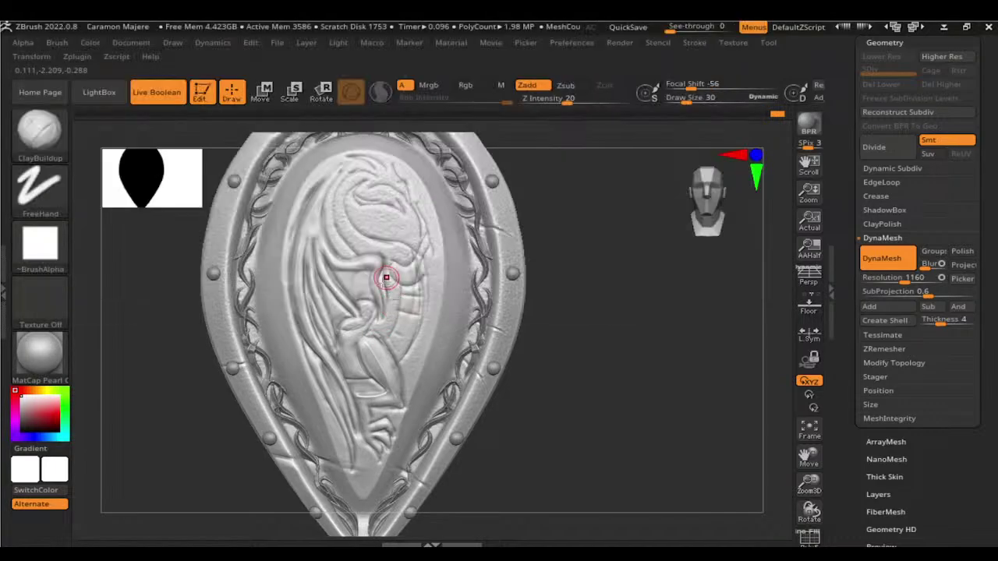
shift+drag(379, 283, 382, 267)
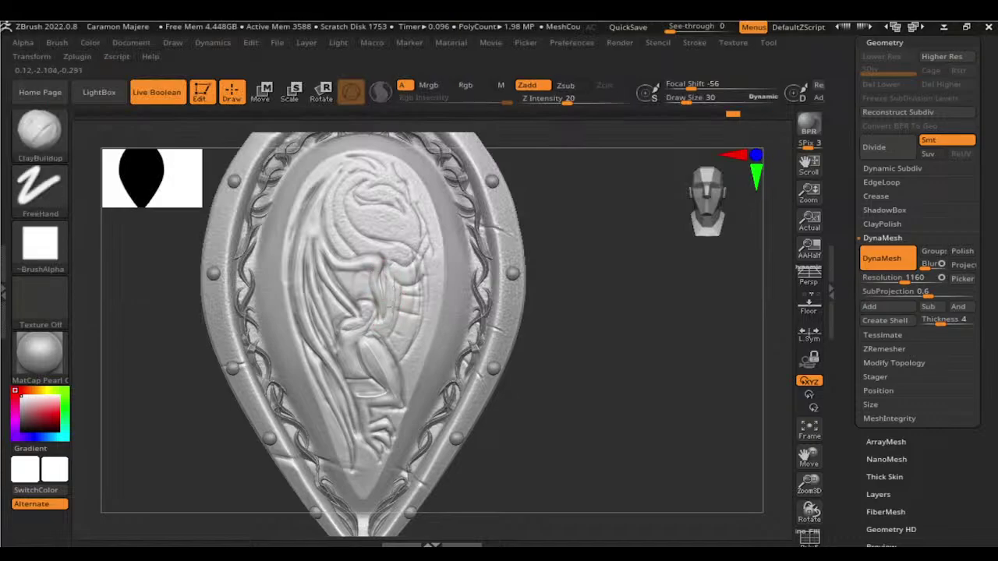
key(b)
key(d)
key(s)
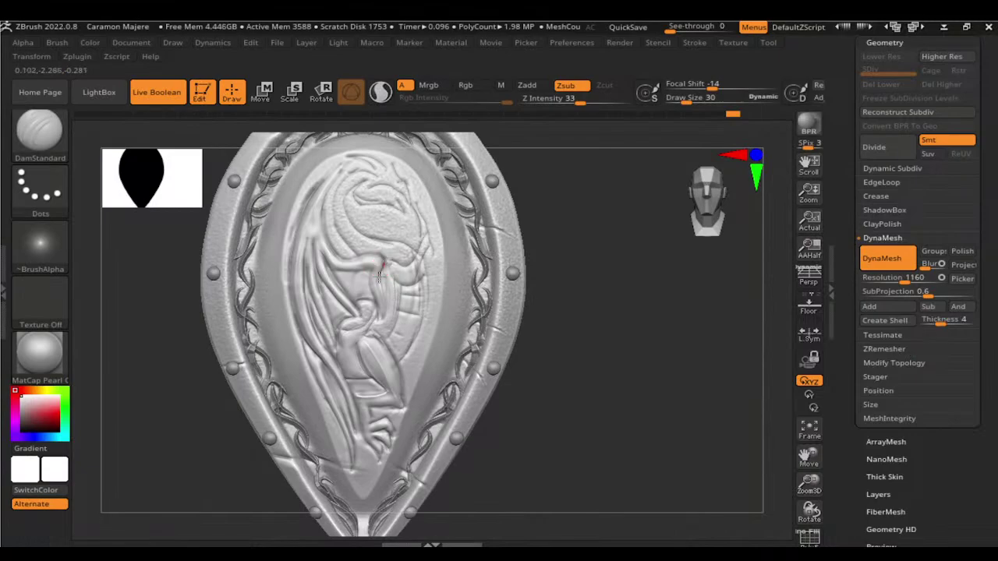
key(shift)
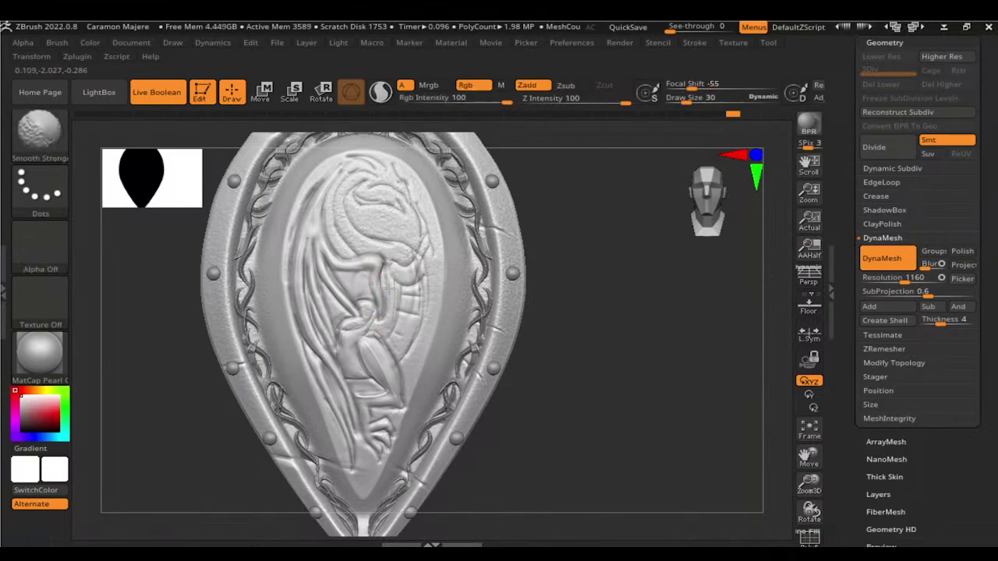
key(b)
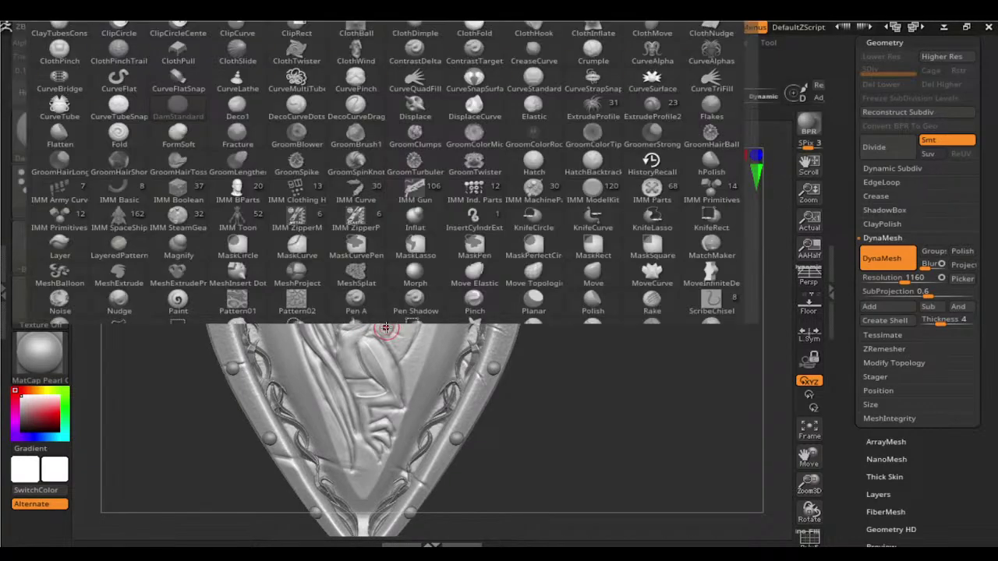
key(c)
key(b)
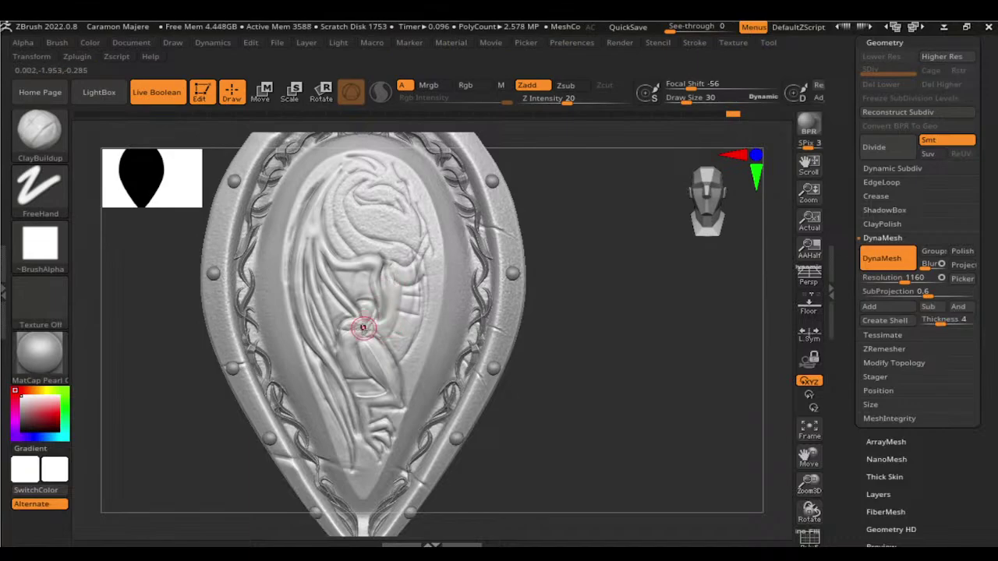
Step: Select Smooth Stronger and smooth away the stray carved stroke and the surface beside it
key(b)
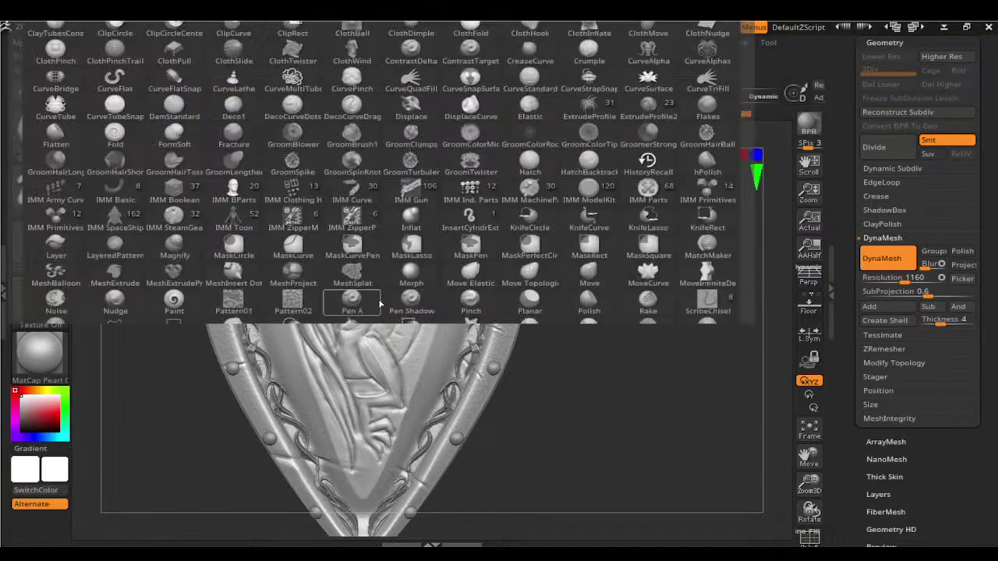
key(d)
key(s)
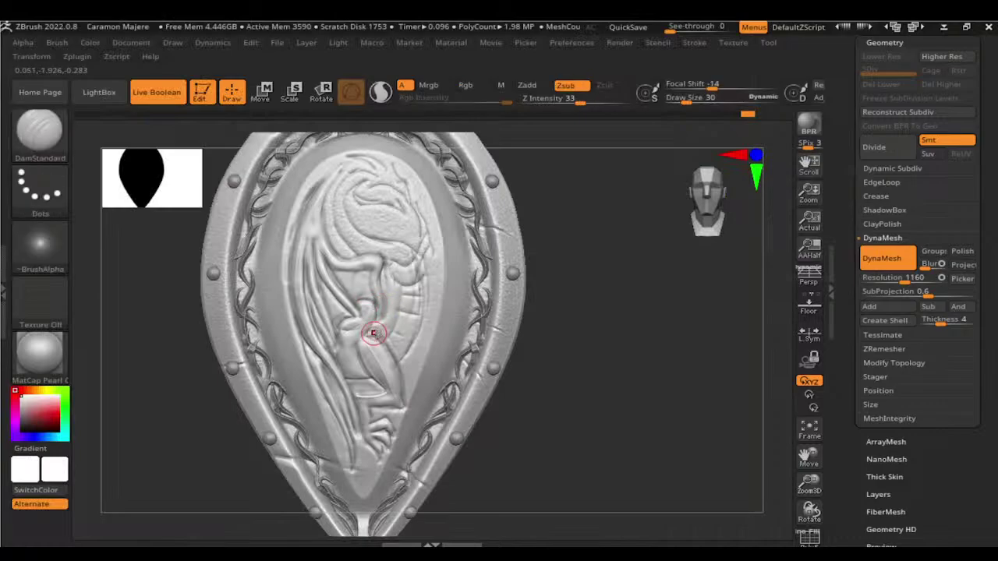
key(b)
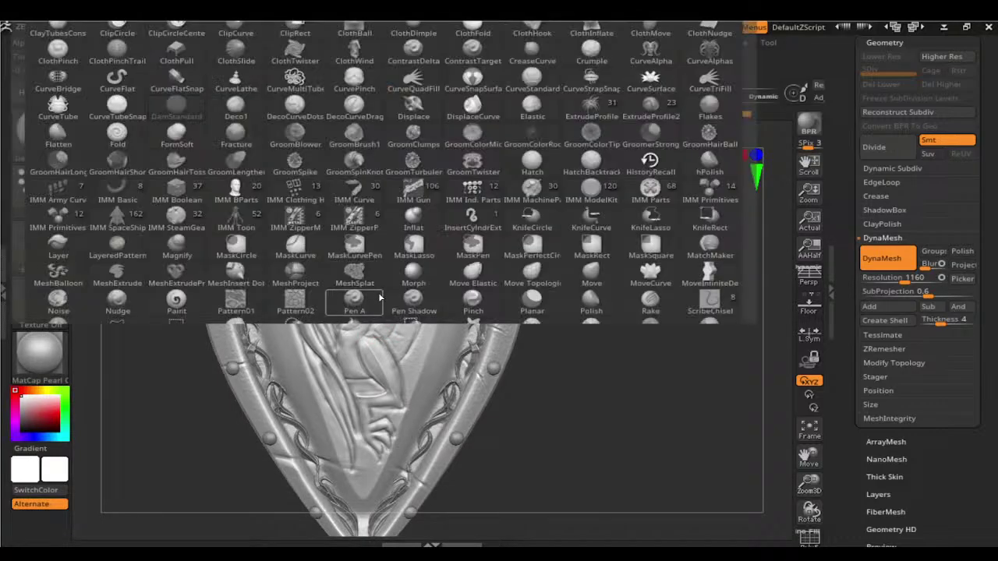
key(s)
key(t)
key(shift)
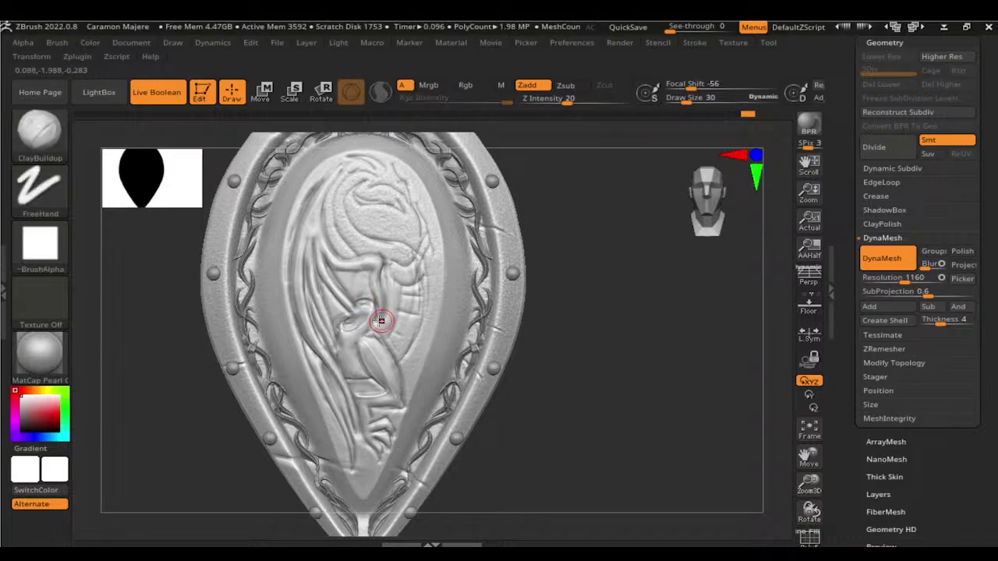
key(b)
key(d)
key(s)
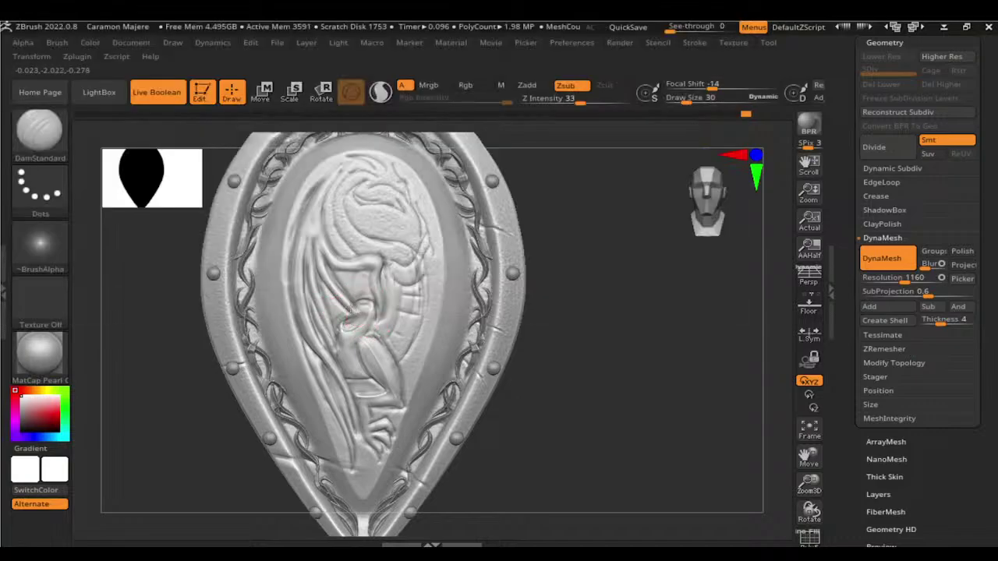
mouse_move(327, 276)
shift+mouse_down()
mouse_move(350, 305)
mouse_move(339, 301)
mouse_move(352, 303)
mouse_move(346, 312)
mouse_move(374, 312)
shift+mouse_up()
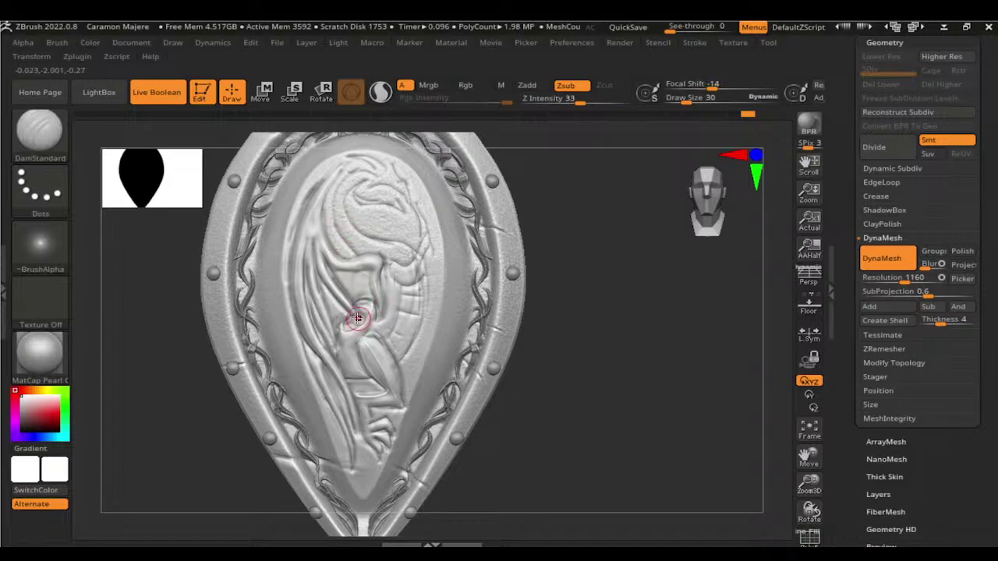
shift+drag(339, 328, 353, 306)
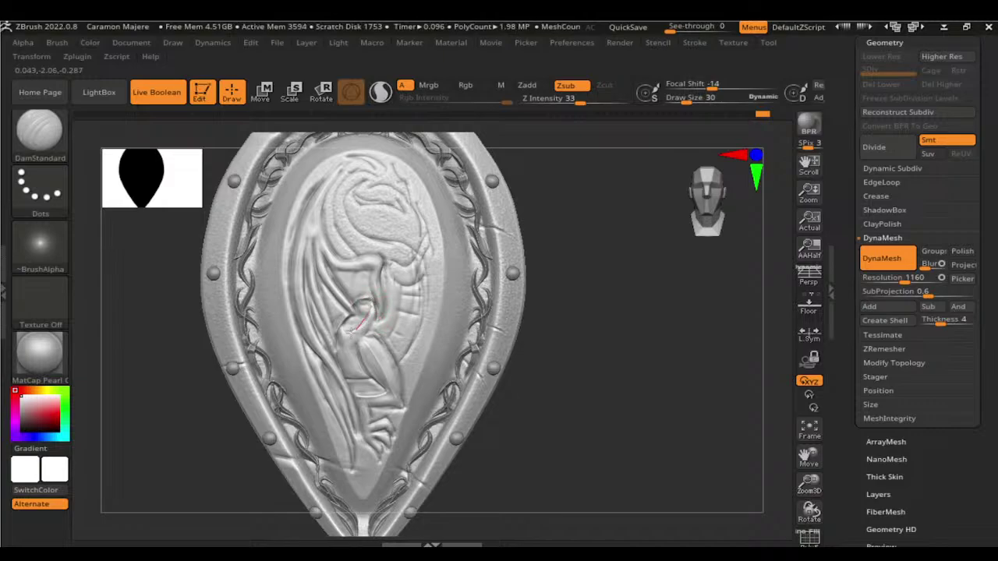
Step: Switch to ClayBuildup and strongly smooth the carving in the dragon's midsection
key(b)
key(c)
key(b)
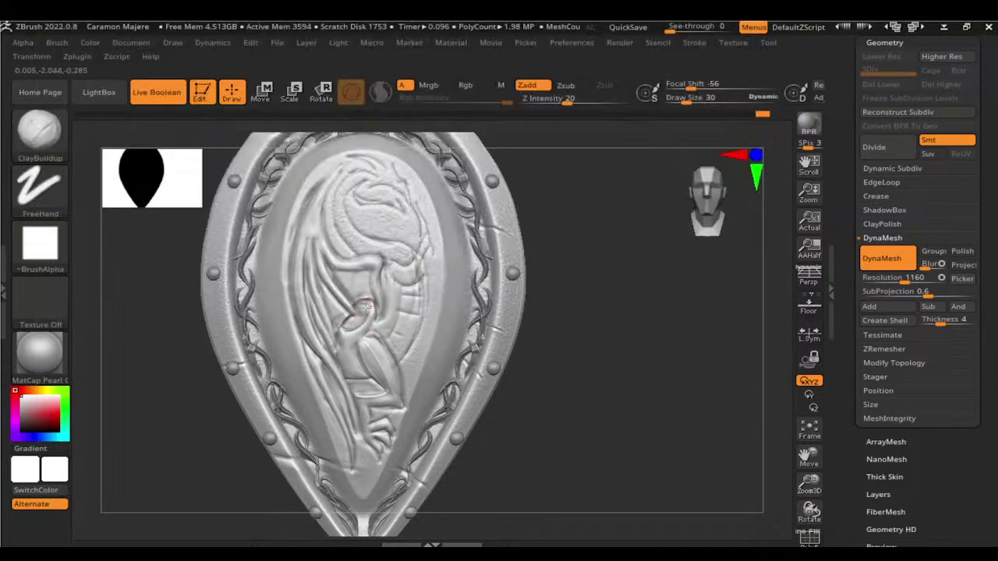
key(shift)
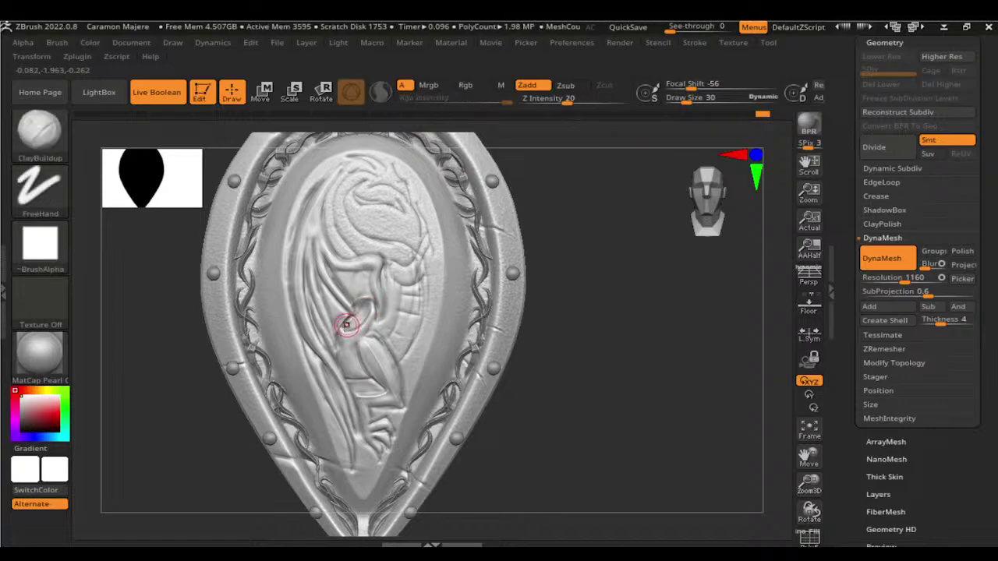
key(shift)
shift+drag(357, 308, 376, 307)
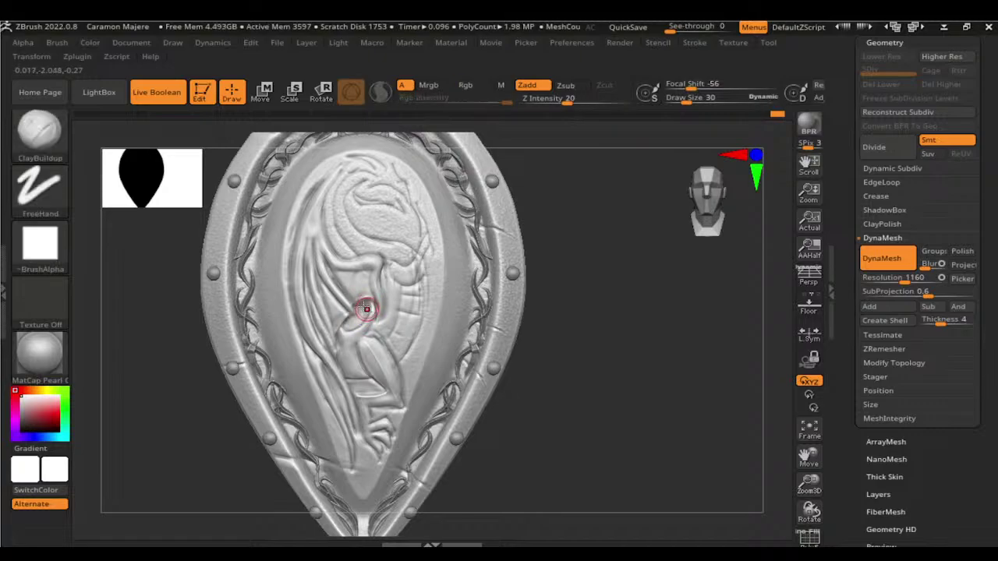
mouse_move(588, 398)
mouse_down()
mouse_move(537, 426)
mouse_move(457, 234)
mouse_up()
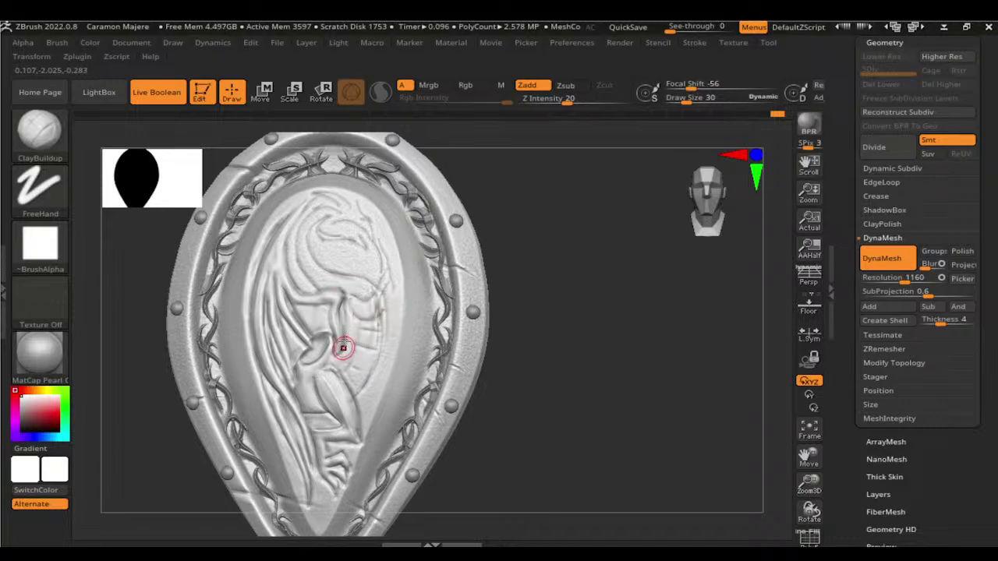
Step: Select DamStandard and remesh the sculpt to refresh its surface
key(b)
key(d)
key(s)
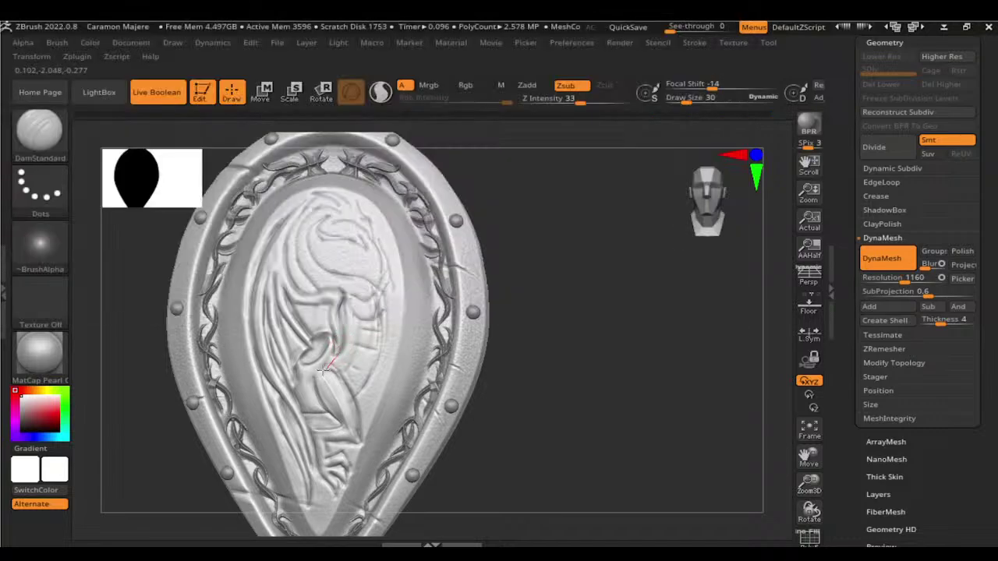
key(ctrl)
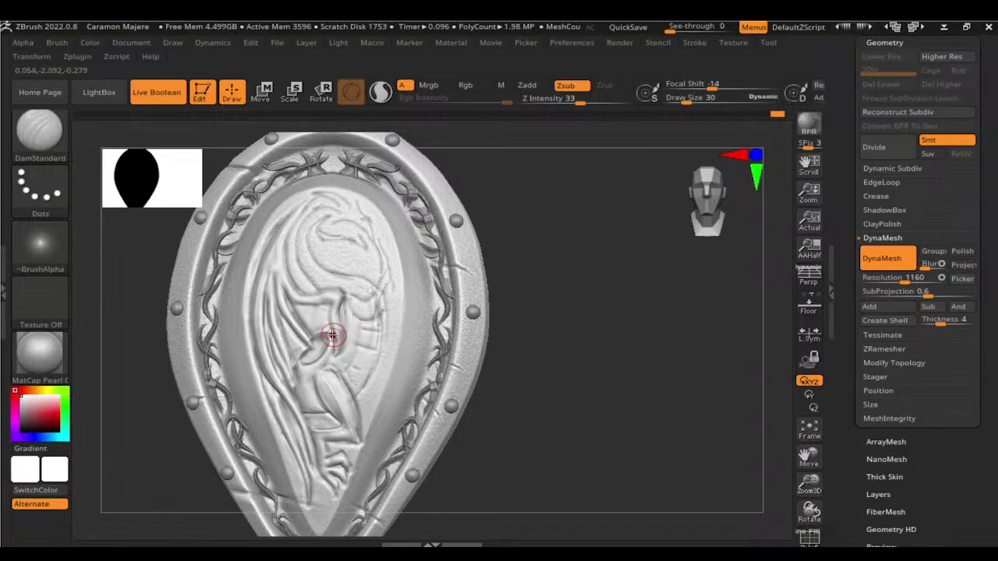
ctrl+drag(467, 343, 499, 353)
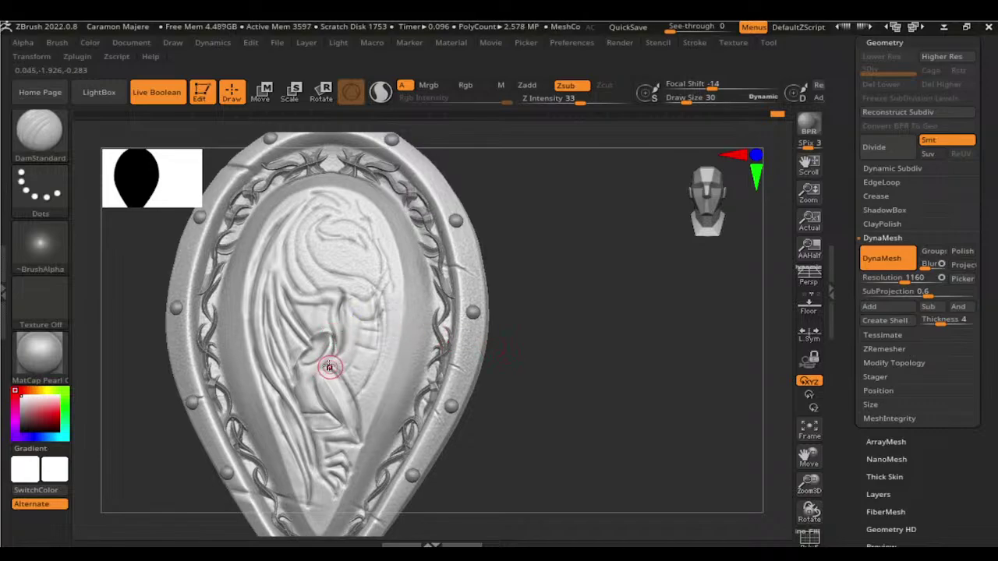
key(ctrl)
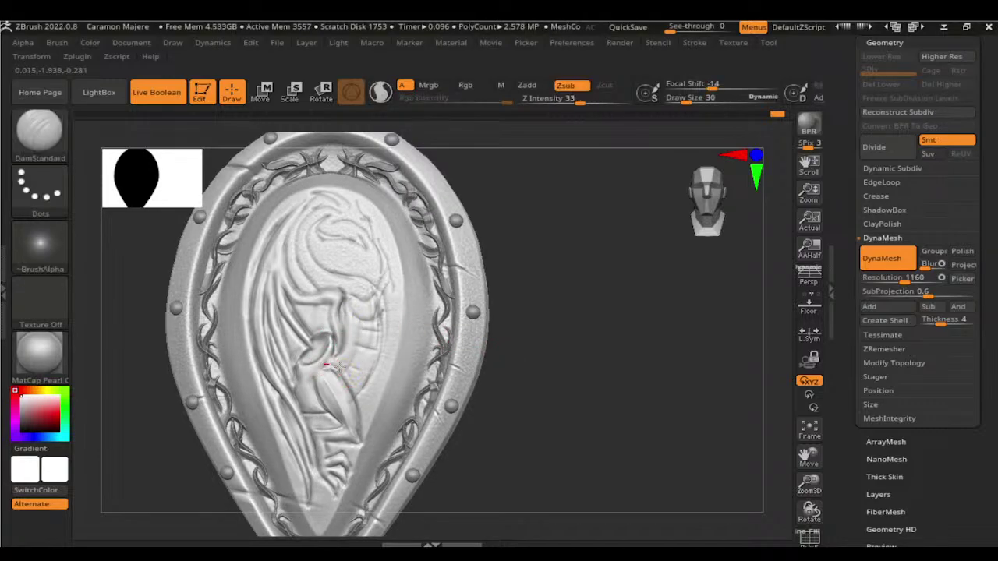
Step: Switch to ClayBuildup and apply strong smoothing around the dragon's body
key(shift)
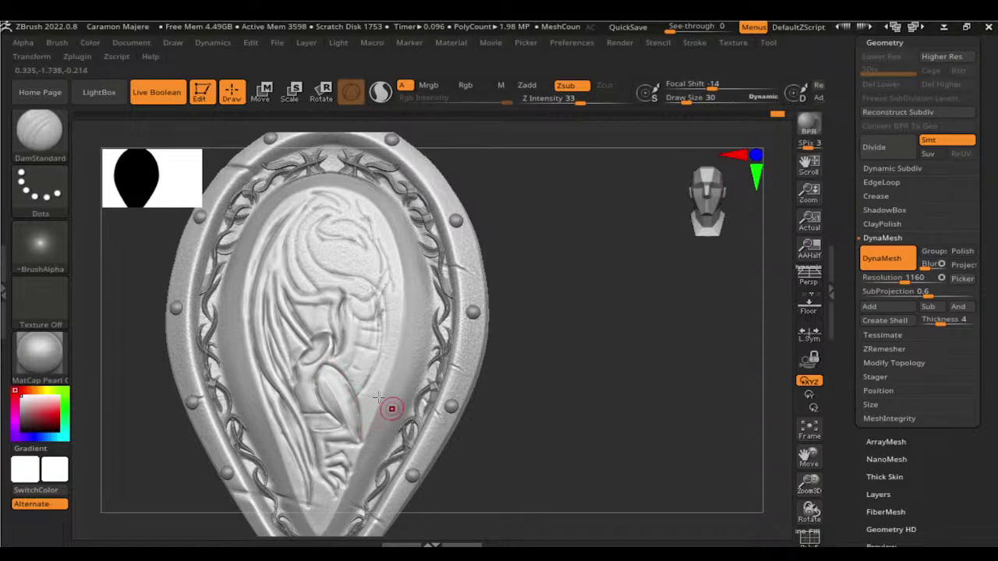
key(shift)
key(shift)
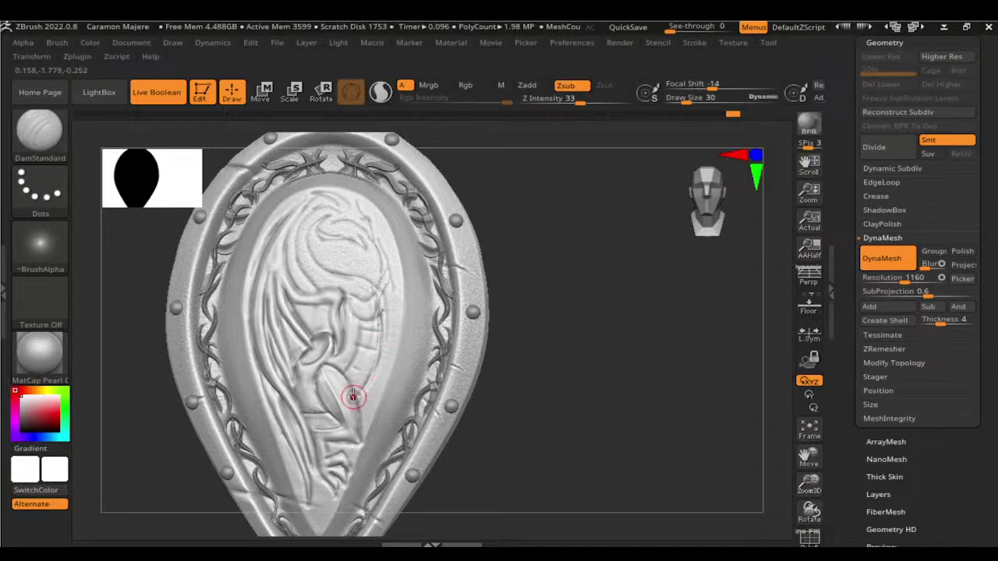
key(b)
key(c)
key(Escape)
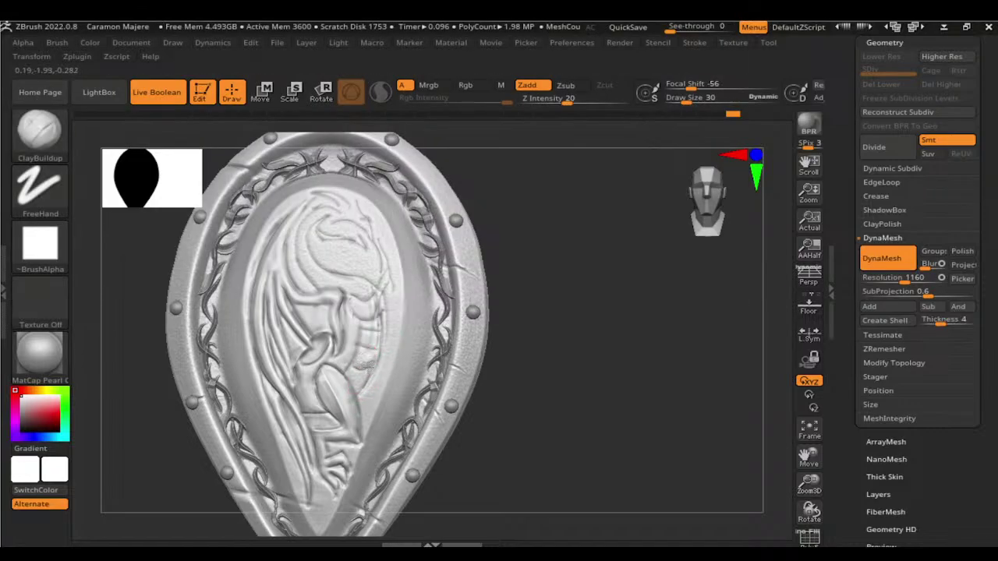
key(shift)
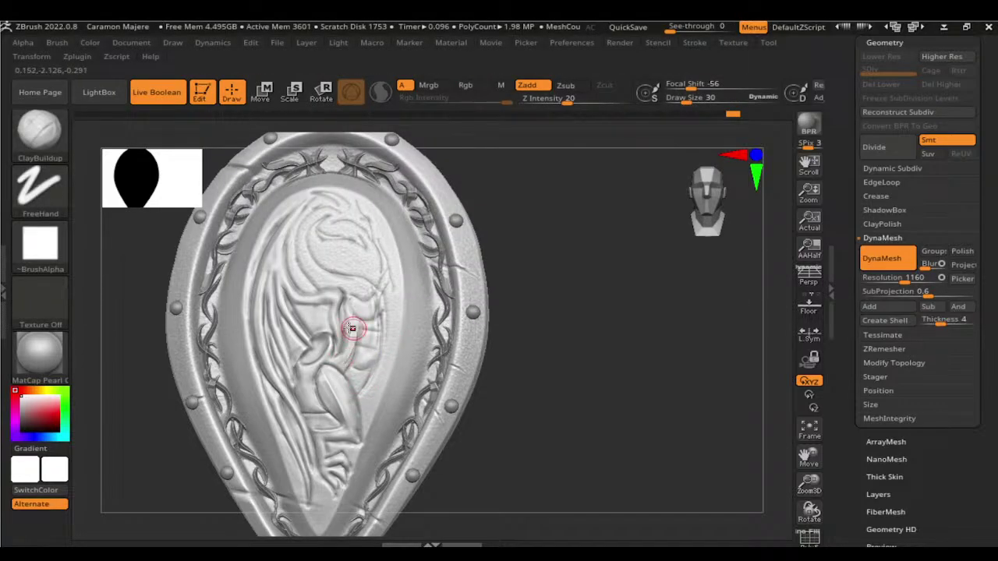
key(shift)
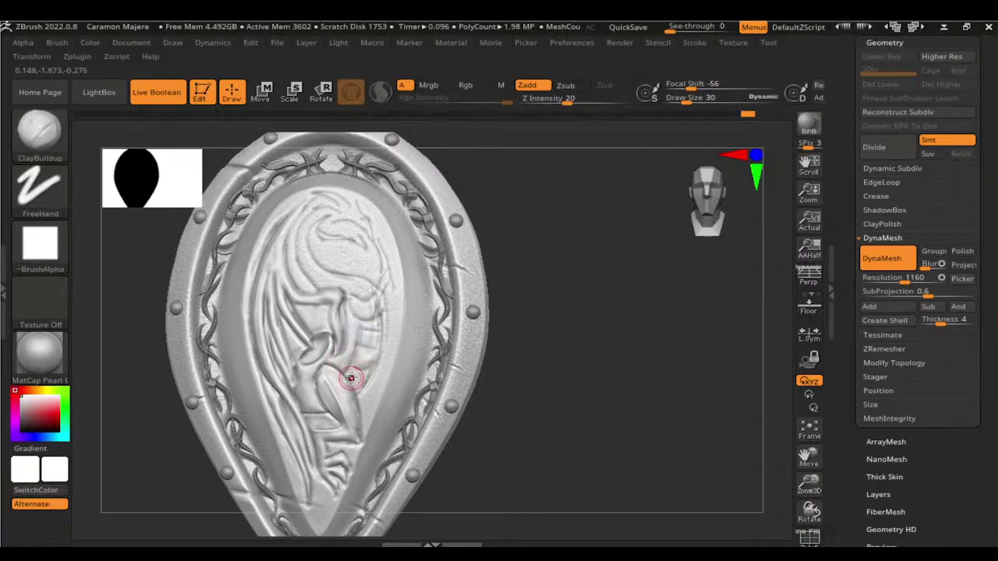
key(shift)
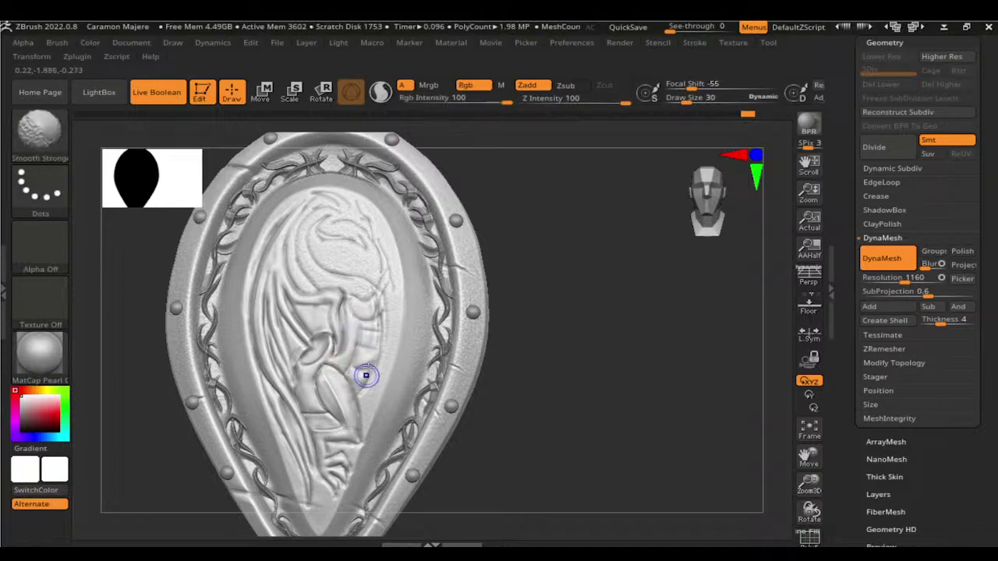
key(shift)
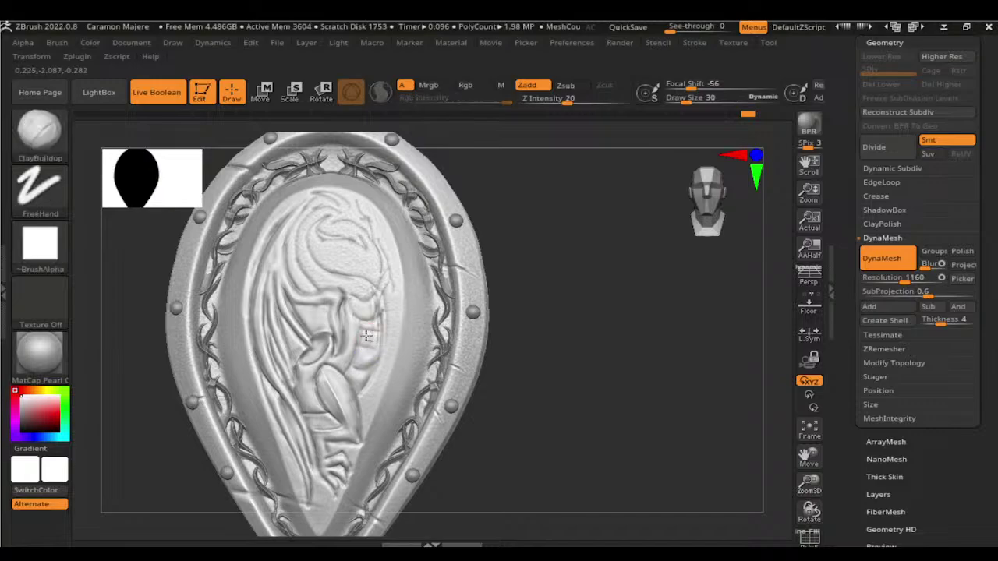
key(shift)
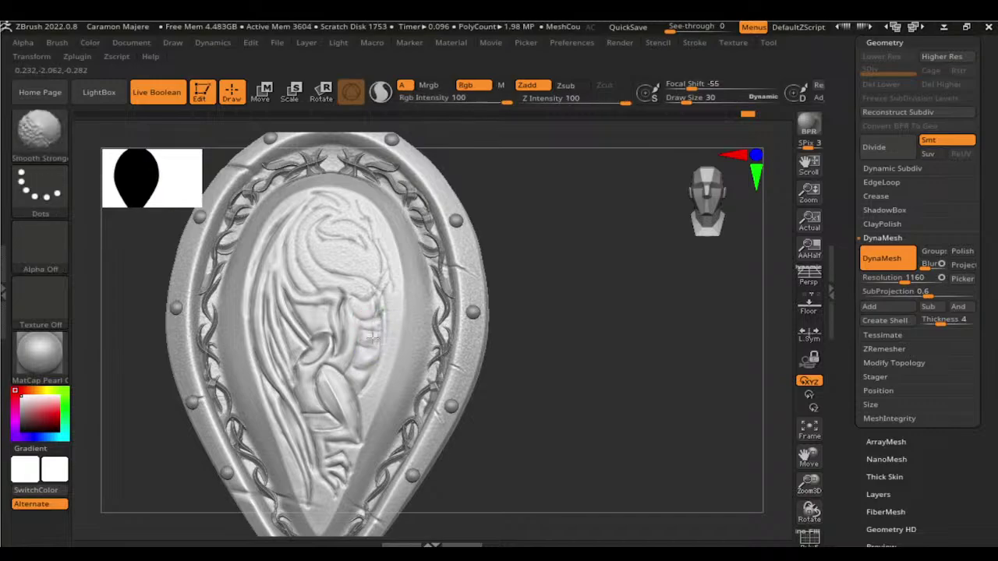
Step: Carve two new DamStandard grooves down and across the dragon's body
key(b)
key(d)
key(s)
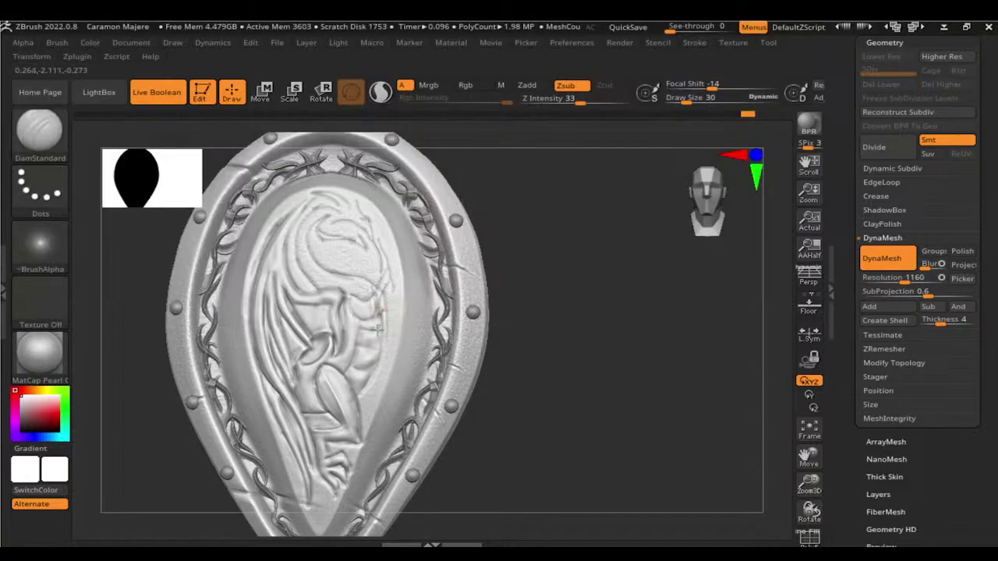
drag(382, 315, 373, 357)
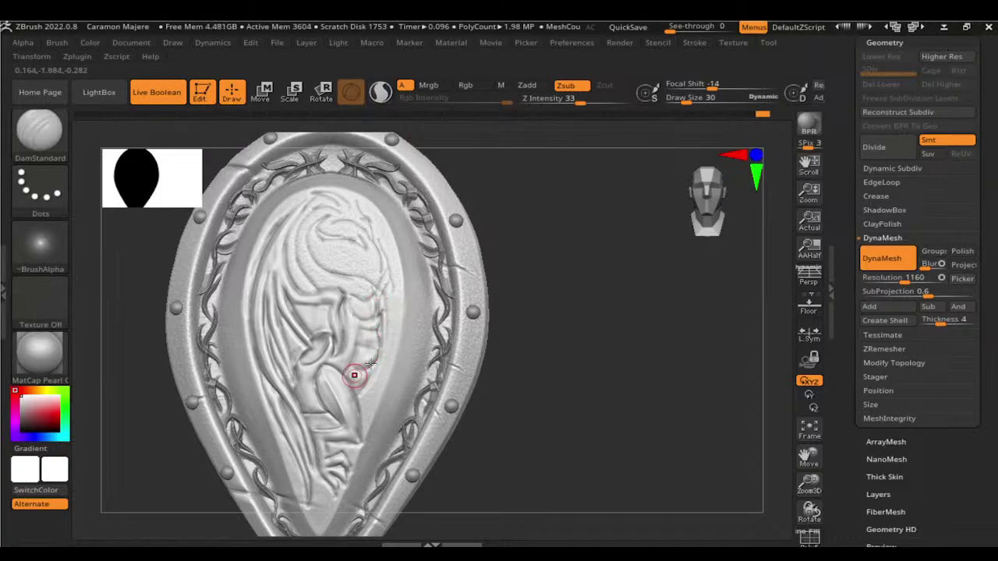
key(ctrl)
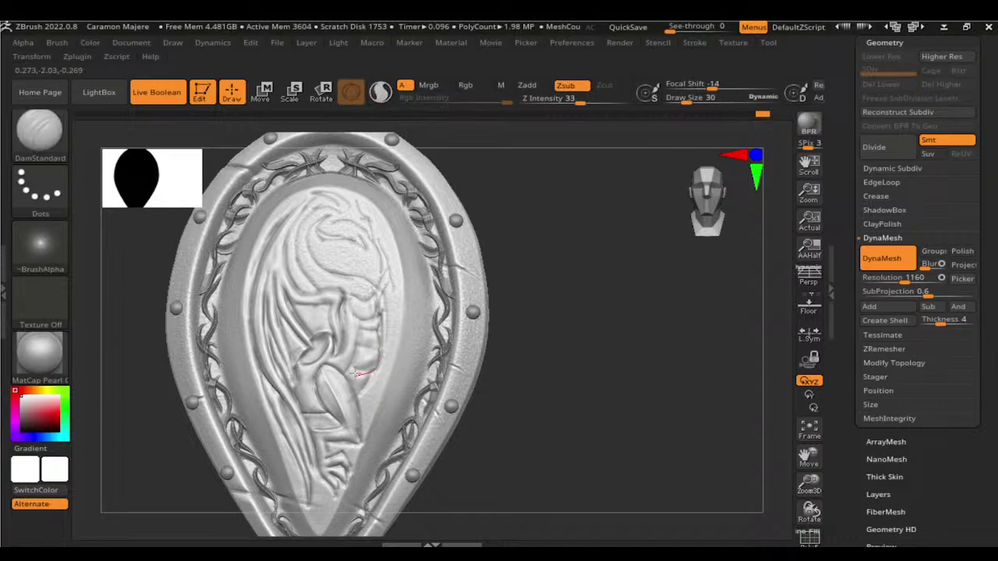
key(ctrl)
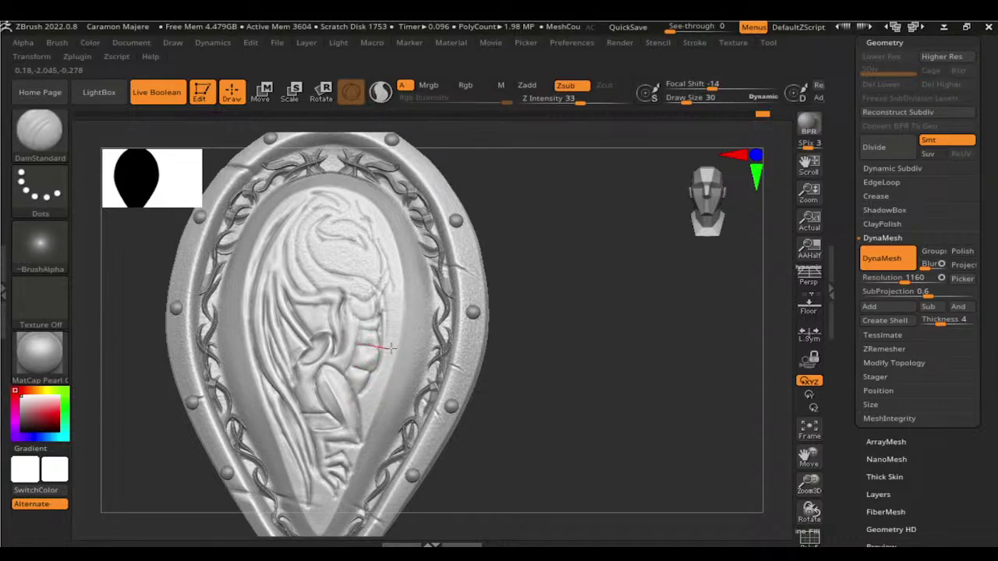
key(ctrl)
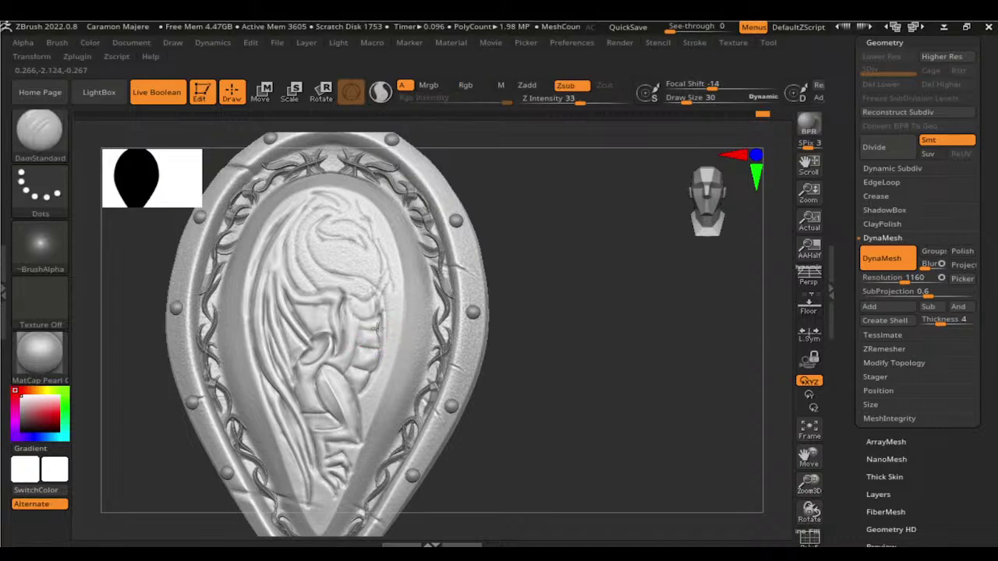
mouse_move(373, 319)
mouse_down()
mouse_move(347, 373)
mouse_move(348, 356)
mouse_up()
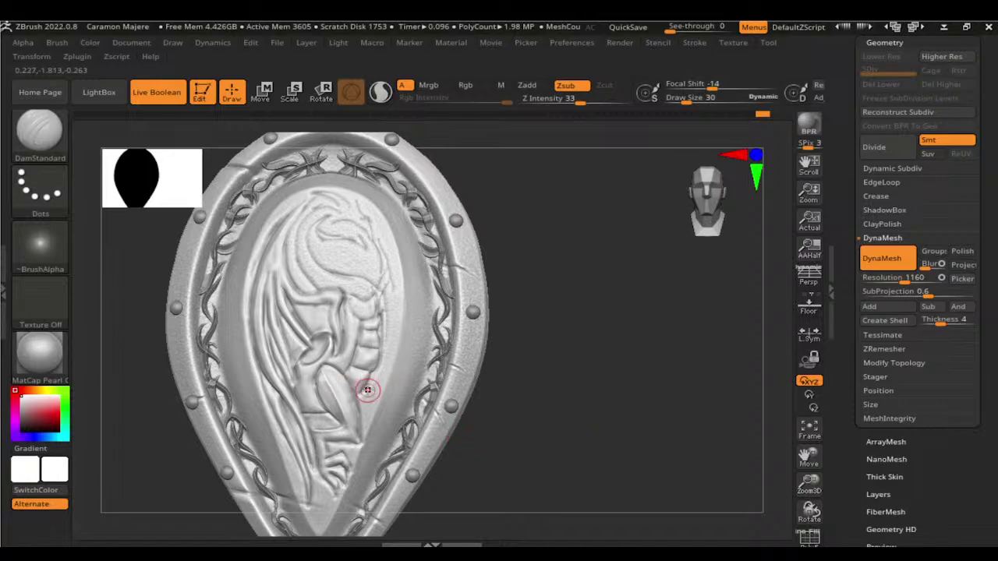
Step: Select the Move brush at draw size 46 and rotate the shield to inspect the relief
key(b)
key(m)
key(v)
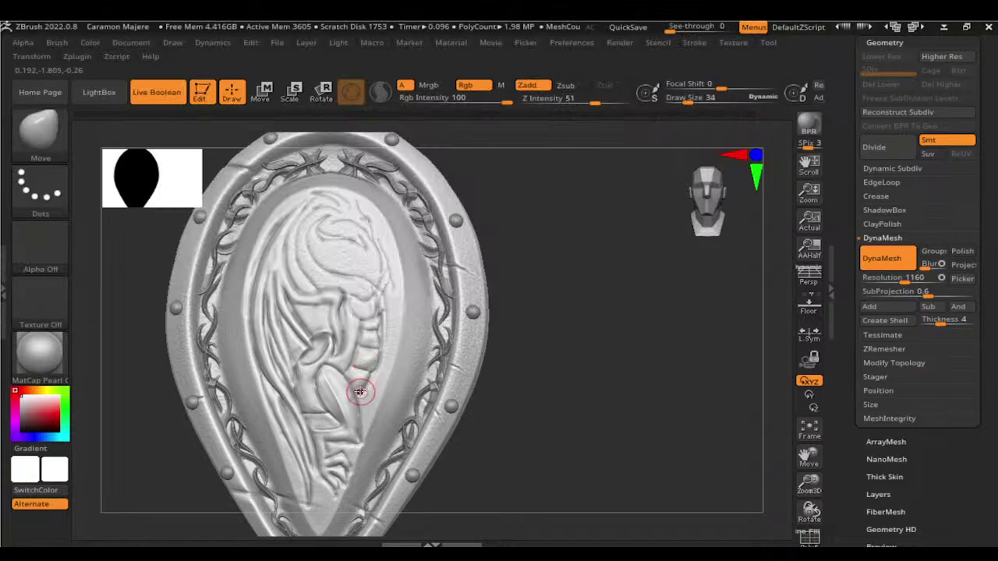
drag(362, 390, 374, 336)
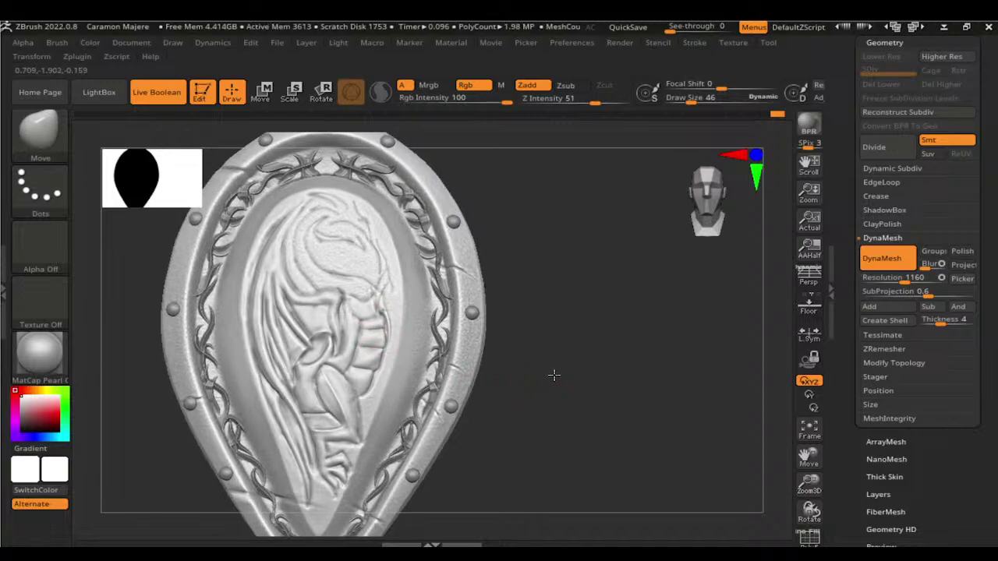
mouse_move(553, 374)
mouse_down()
mouse_move(468, 316)
mouse_move(381, 333)
mouse_up()
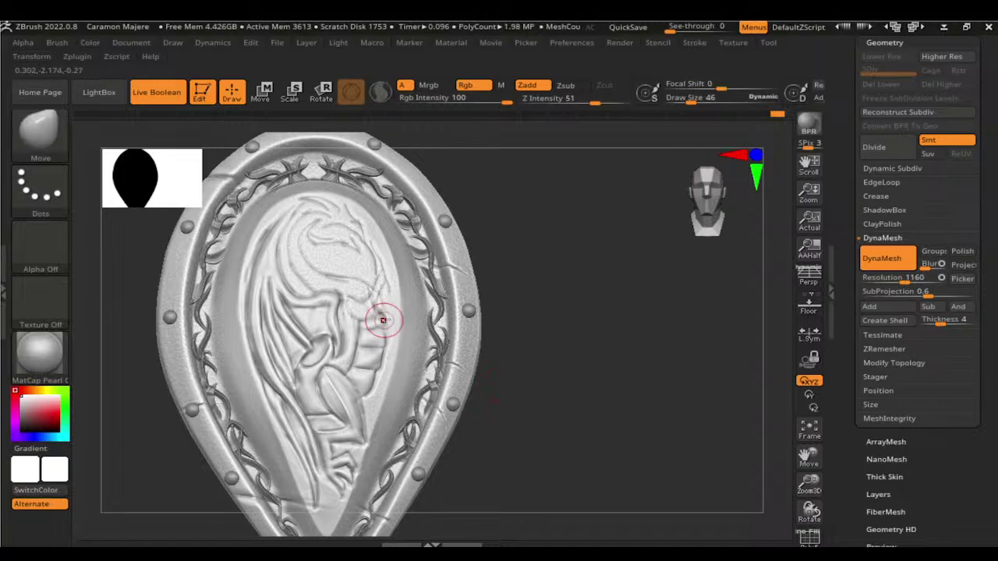
drag(379, 316, 391, 315)
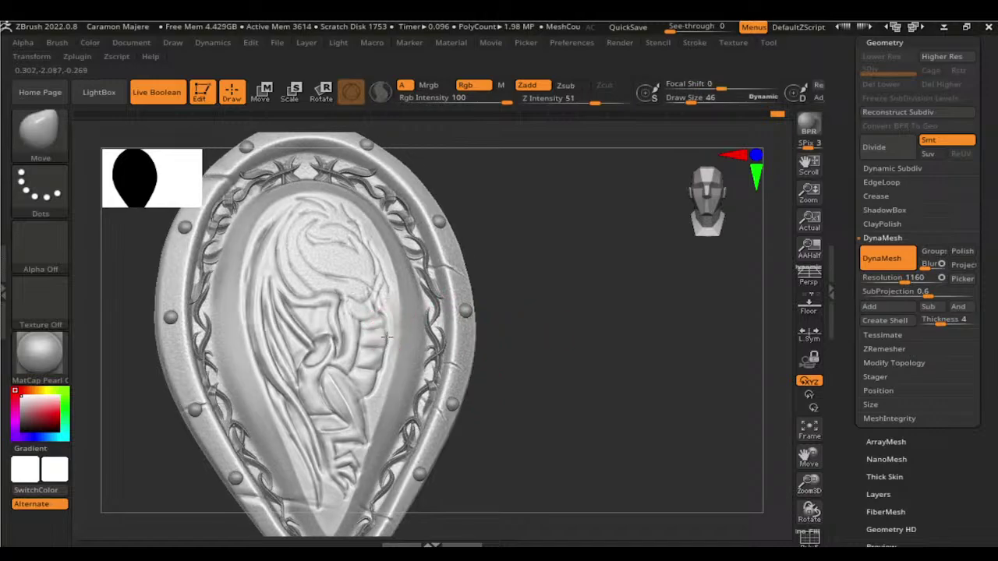
drag(511, 357, 488, 335)
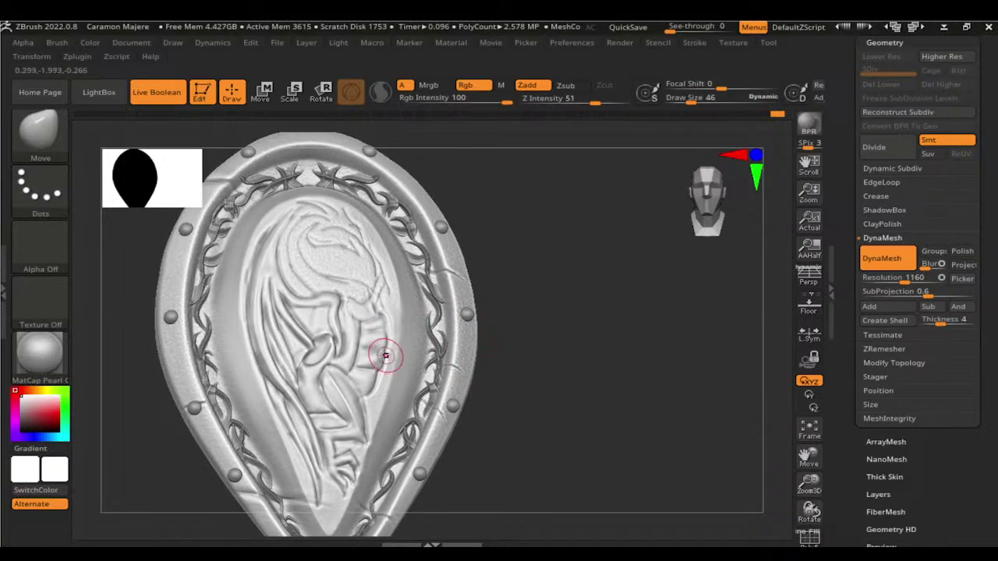
mouse_move(374, 382)
mouse_down()
mouse_move(616, 377)
mouse_move(633, 286)
mouse_up()
Step: Carve two DamStandard grooves into the dragon's body, checking the relief from different angles
key(b)
key(d)
key(s)
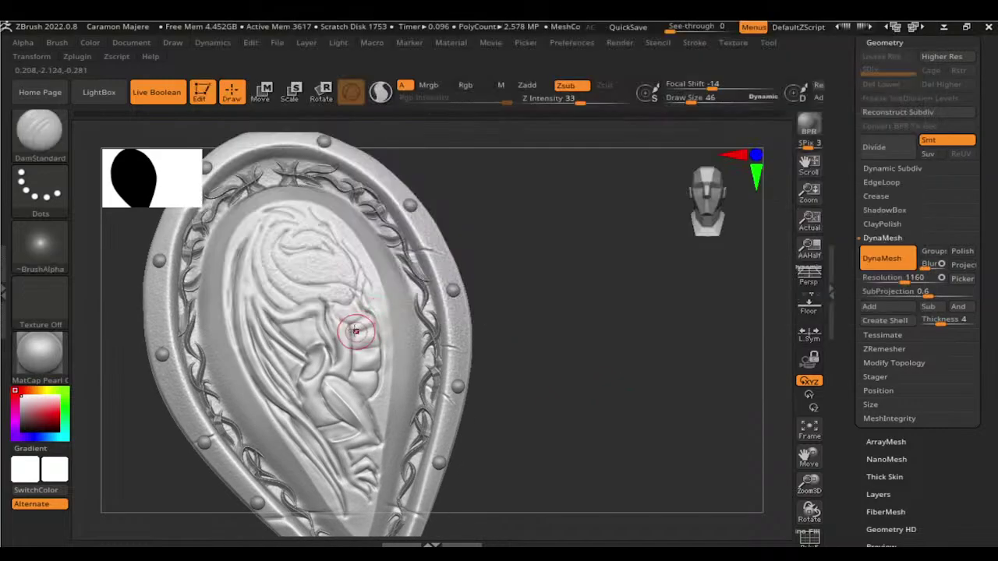
drag(381, 320, 382, 336)
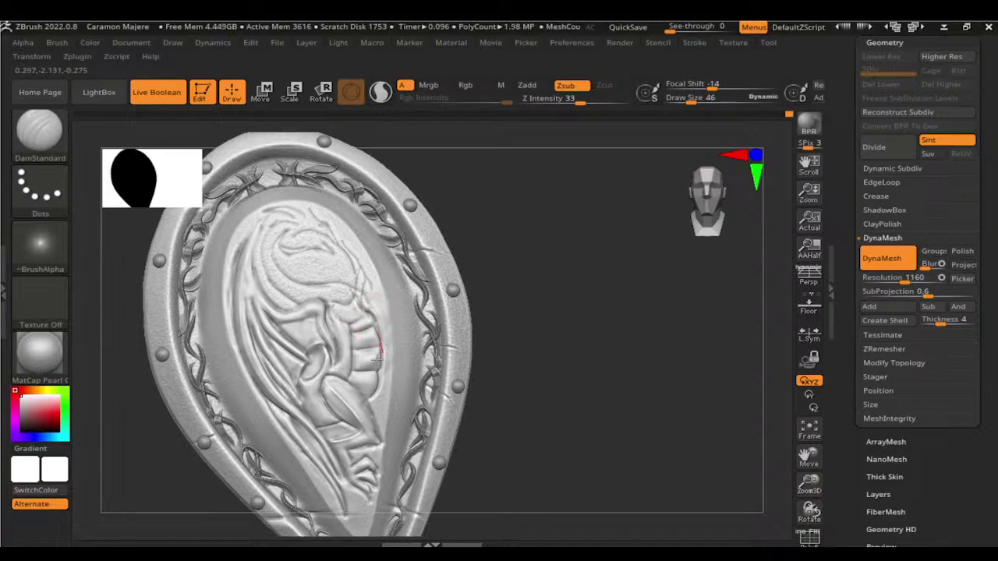
drag(539, 330, 550, 277)
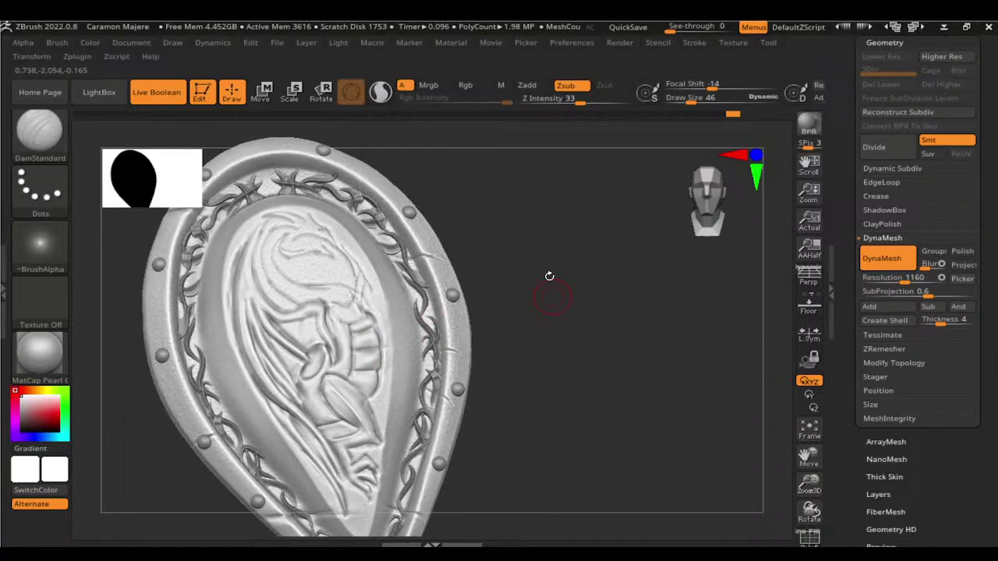
key(b)
key(c)
key(b)
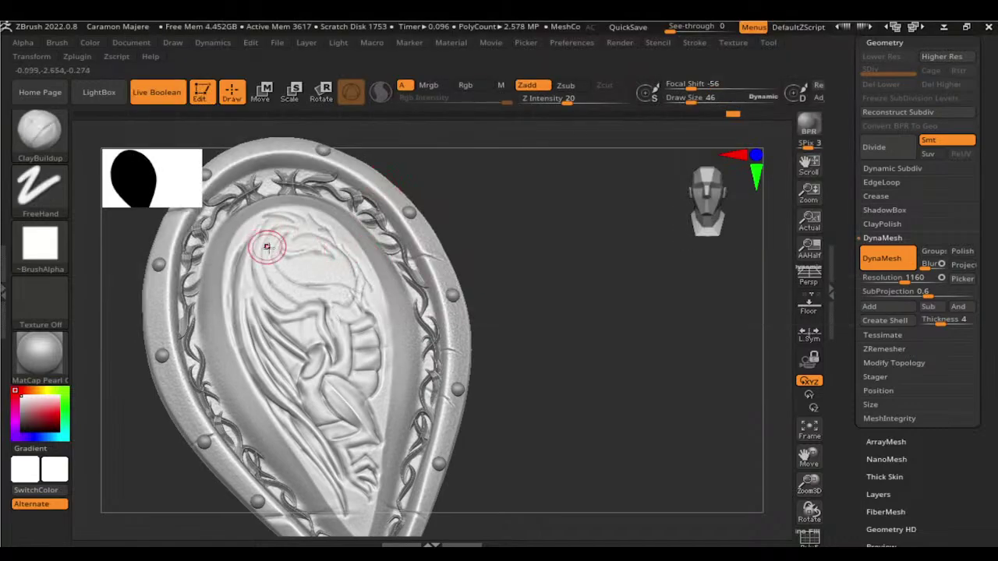
key(b)
key(d)
key(s)
mouse_move(267, 250)
mouse_down()
mouse_move(266, 266)
mouse_move(349, 303)
mouse_up()
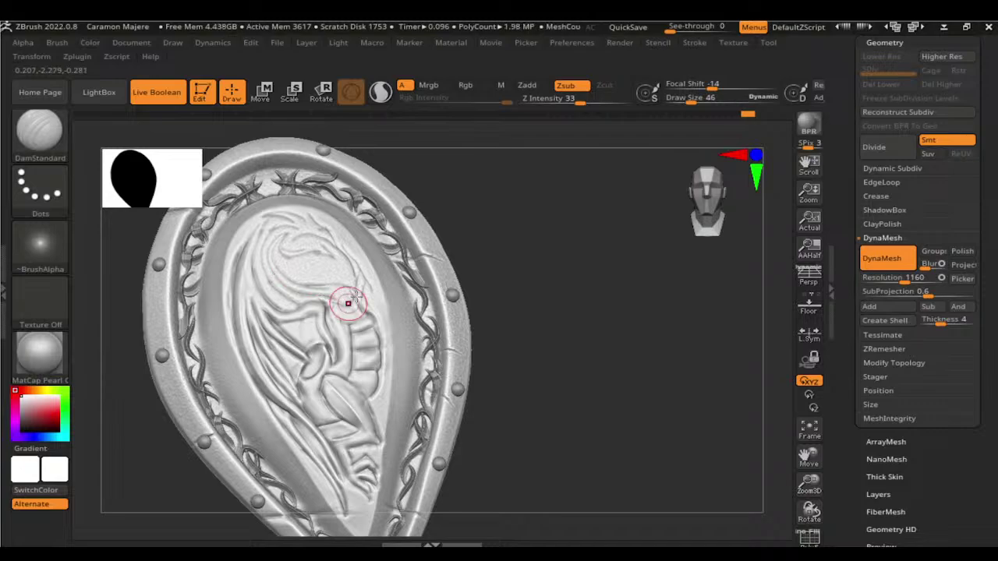
drag(550, 350, 550, 370)
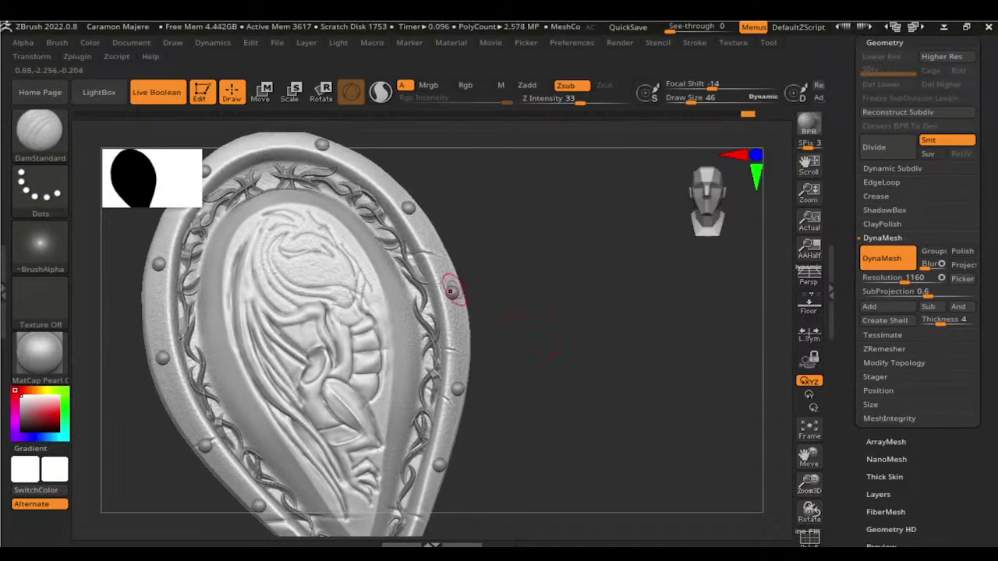
Step: Build up clay along the dragon's neck with ClayBuildup, adjusting the brush size
key(b)
key(c)
key(b)
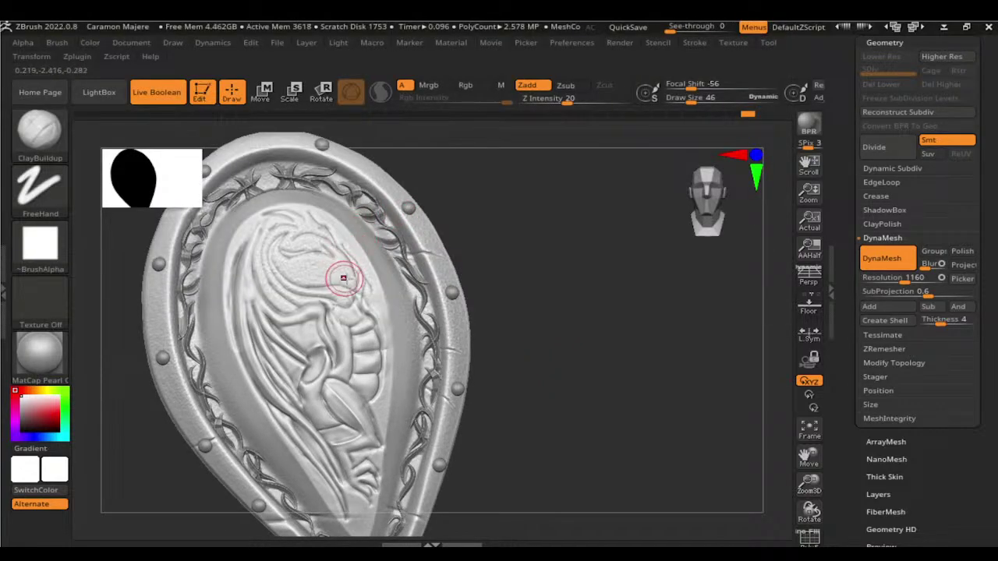
drag(343, 278, 347, 306)
key(bracketleft)
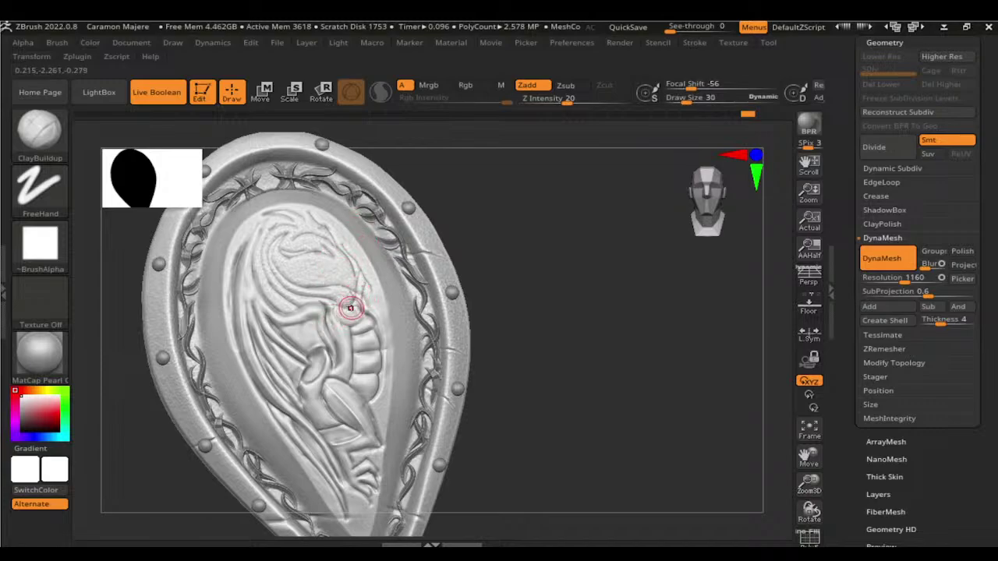
key(bracketright)
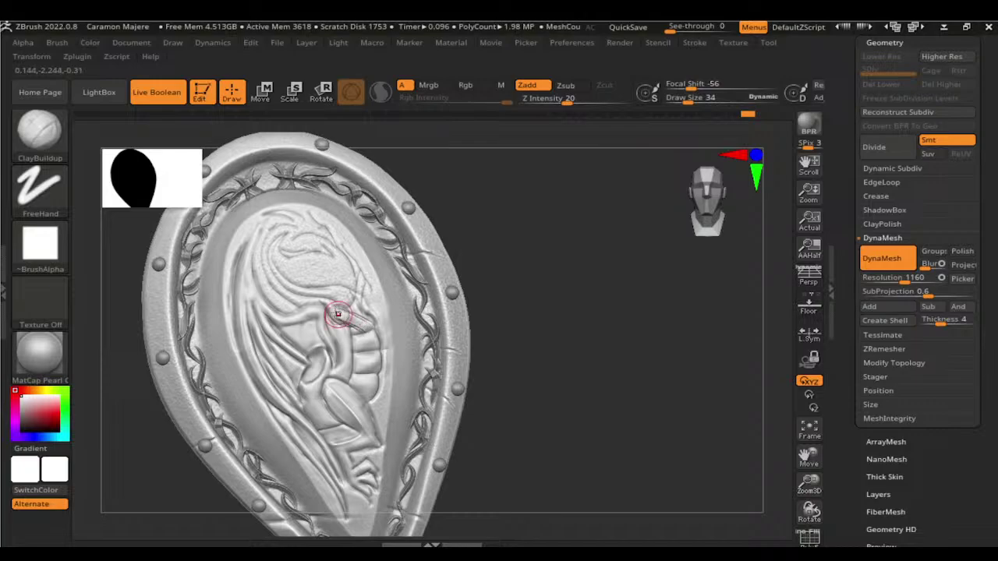
drag(367, 327, 363, 277)
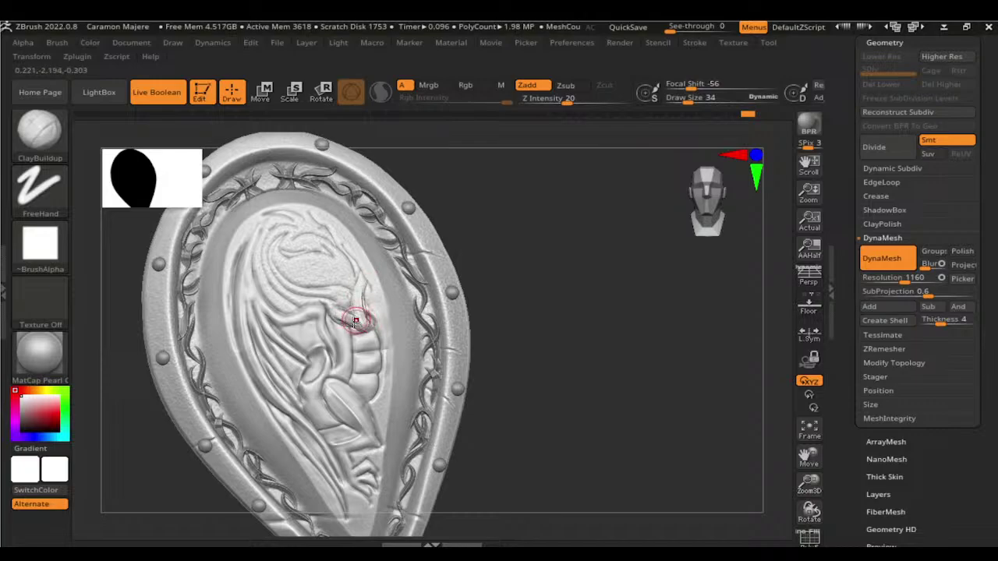
mouse_move(497, 332)
mouse_down()
mouse_move(612, 342)
mouse_move(629, 405)
mouse_move(640, 329)
mouse_move(542, 229)
mouse_up()
Step: Rotate the shield to a side-on view of the lower dragon relief
key(b)
key(s)
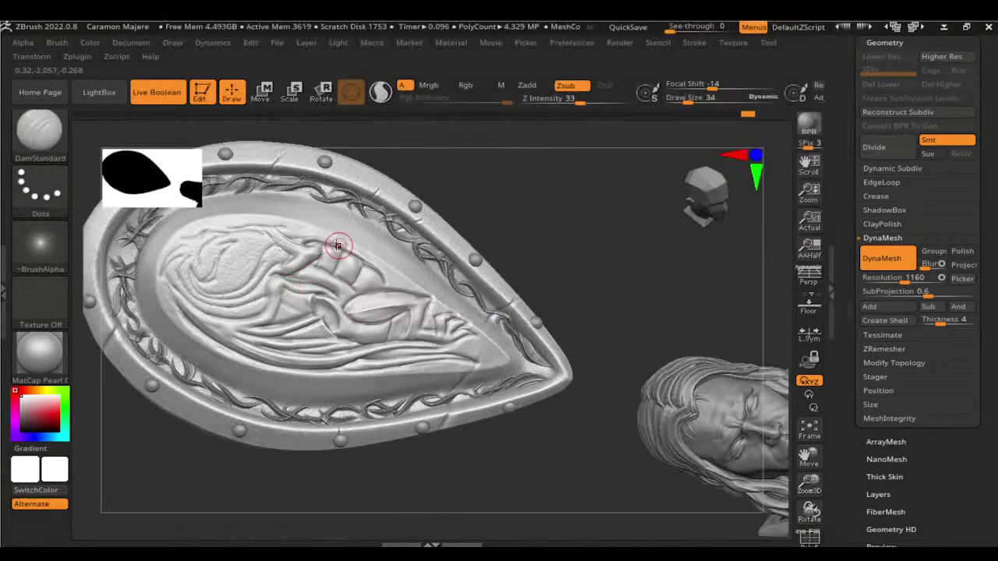
key(shift)
drag(524, 216, 457, 167)
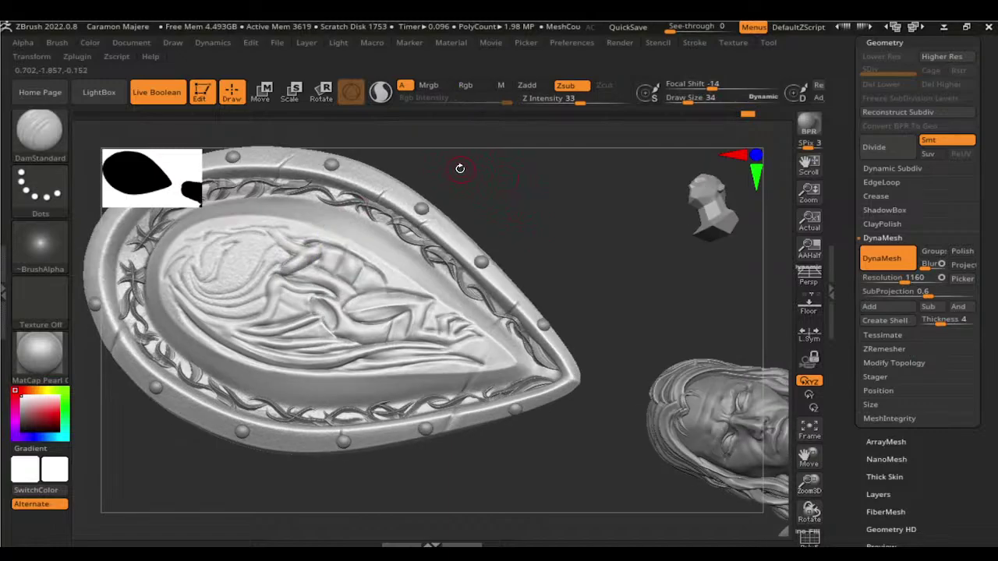
drag(266, 224, 297, 245)
drag(586, 270, 619, 296)
mouse_move(595, 376)
mouse_down()
mouse_move(591, 420)
mouse_move(542, 379)
mouse_move(630, 408)
mouse_up()
Step: Build up clay on the lower-left dragon relief with ClayBuildup strokes
key(b)
key(c)
key(b)
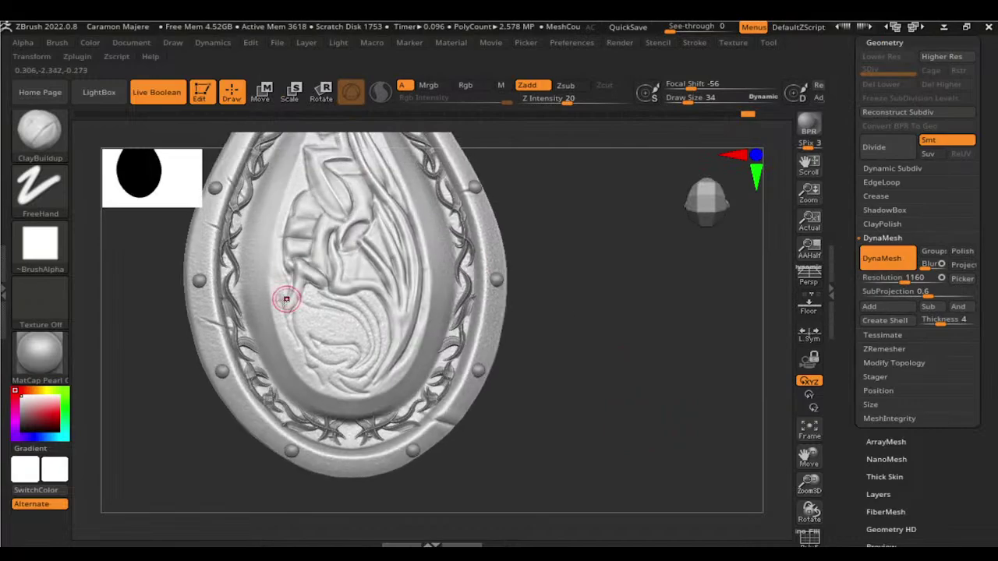
drag(291, 290, 315, 263)
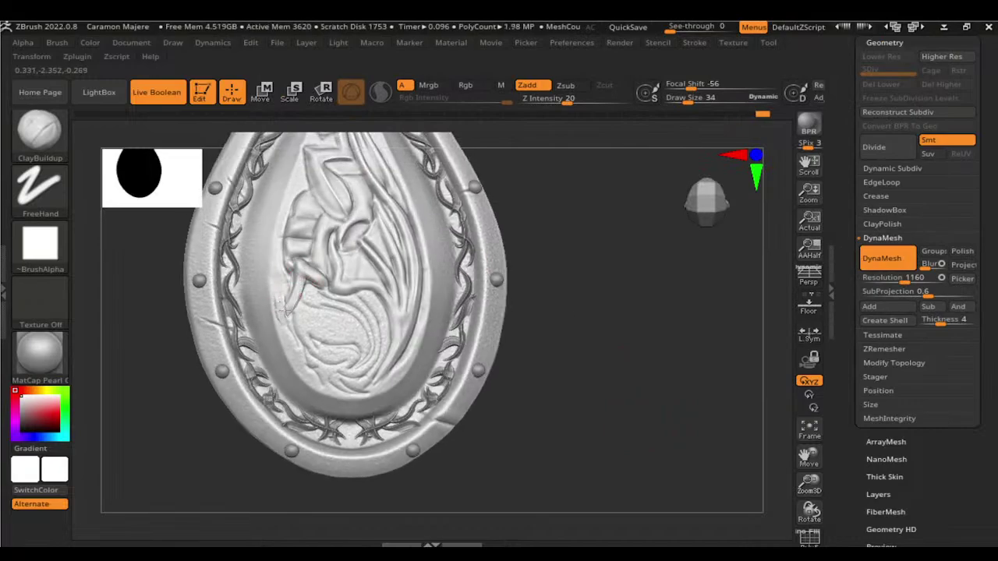
drag(285, 308, 287, 334)
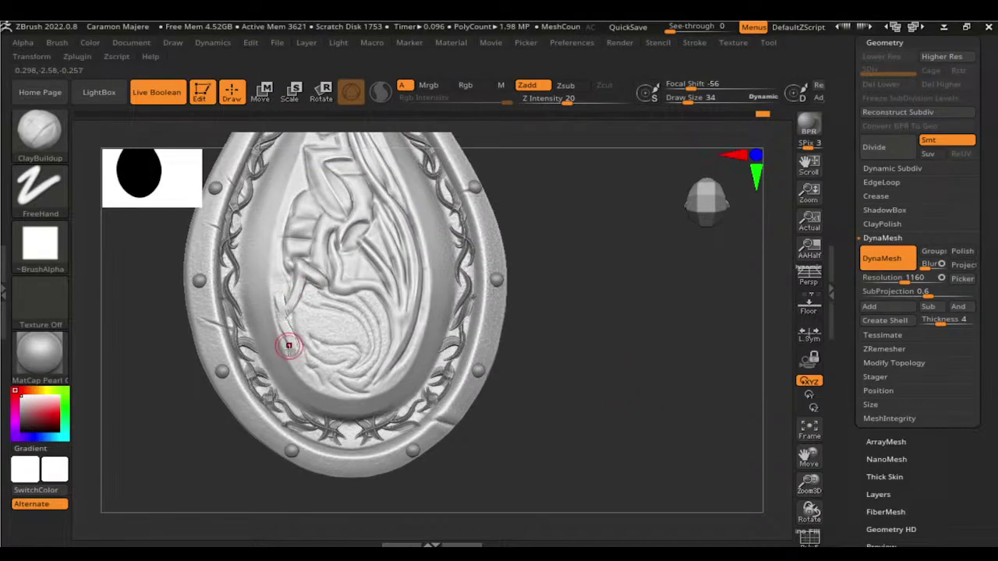
Step: Carve a DamStandard groove up the relief's left edge, re-cutting it once
key(b)
key(d)
key(s)
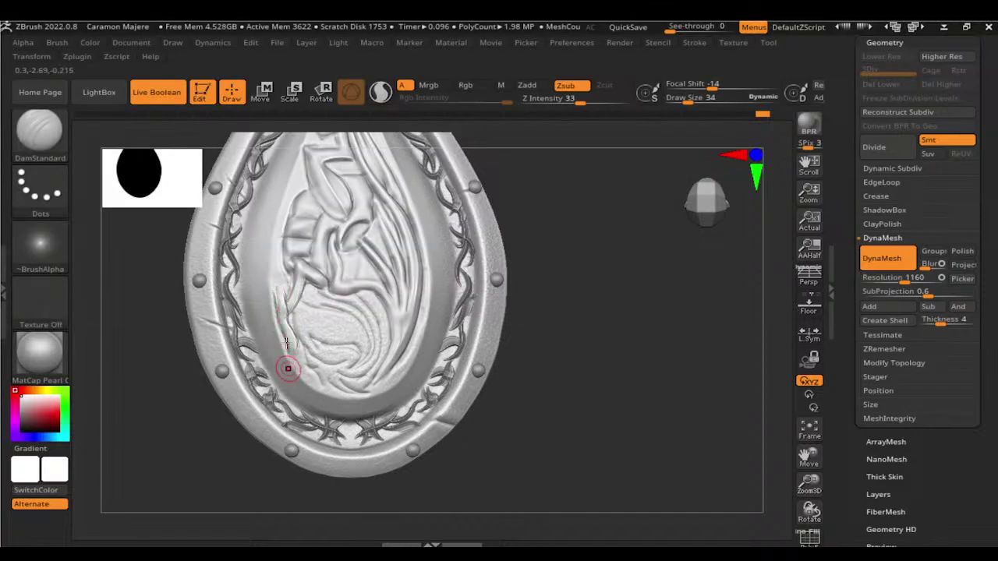
mouse_move(287, 344)
mouse_down()
mouse_move(278, 287)
mouse_move(289, 294)
mouse_up()
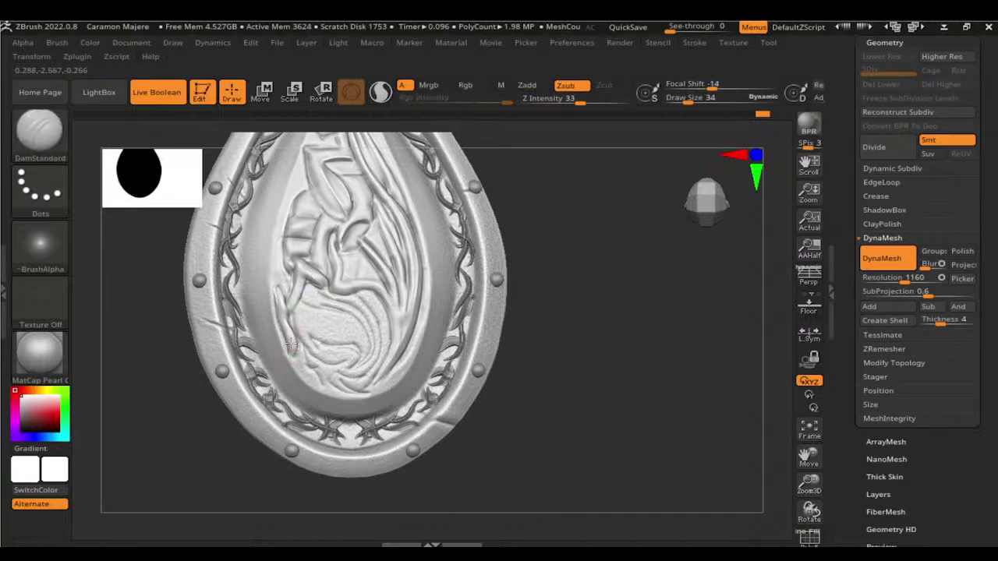
drag(291, 375, 286, 301)
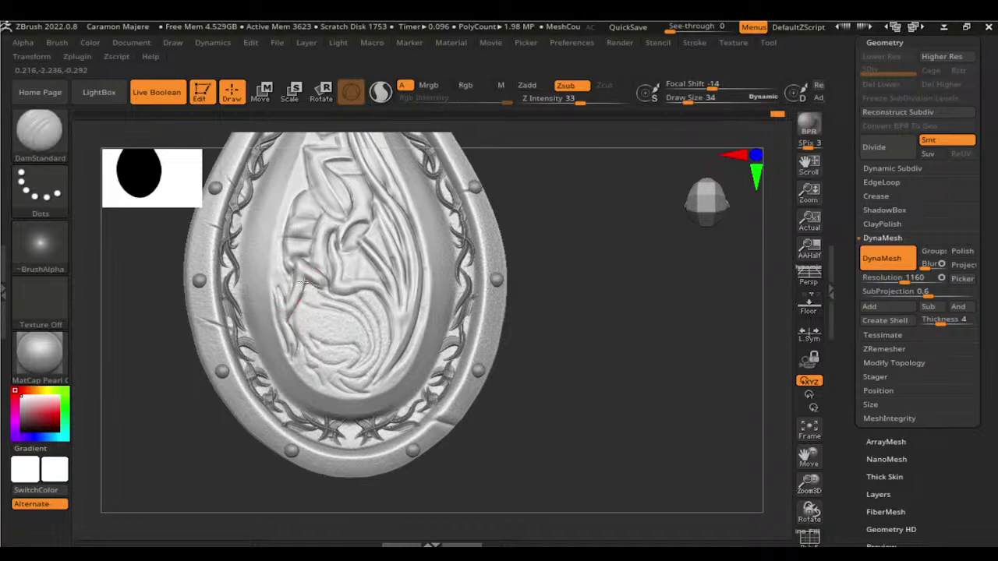
drag(291, 343, 288, 308)
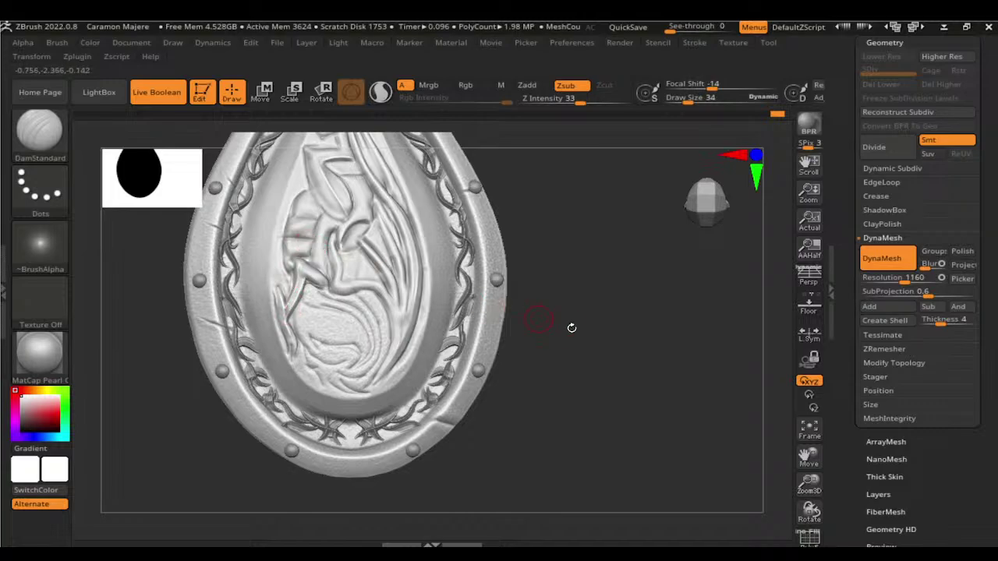
Step: Tilt the shield and add a ClayBuildup stroke across the lower relief
drag(573, 327, 524, 314)
key(b)
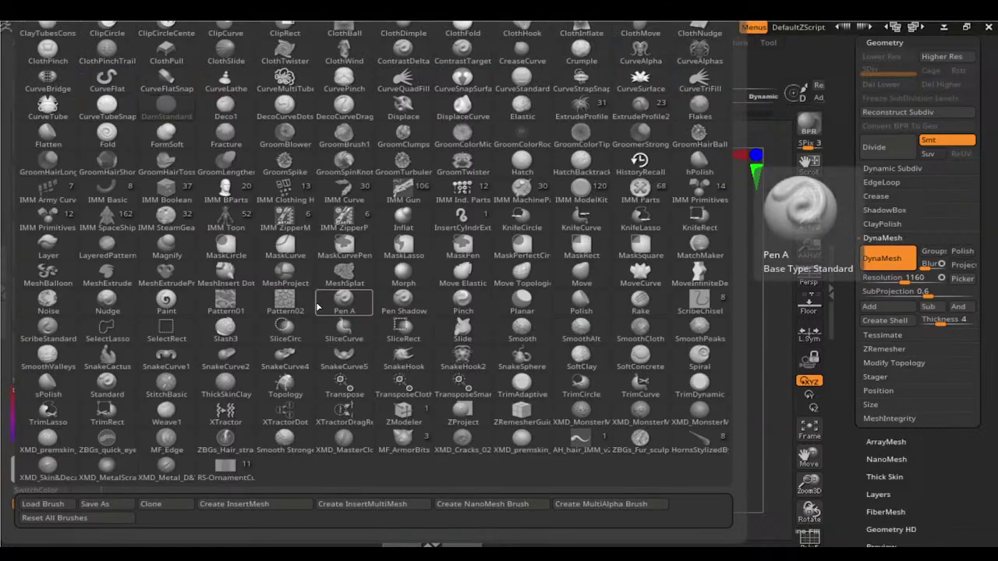
key(c)
key(b)
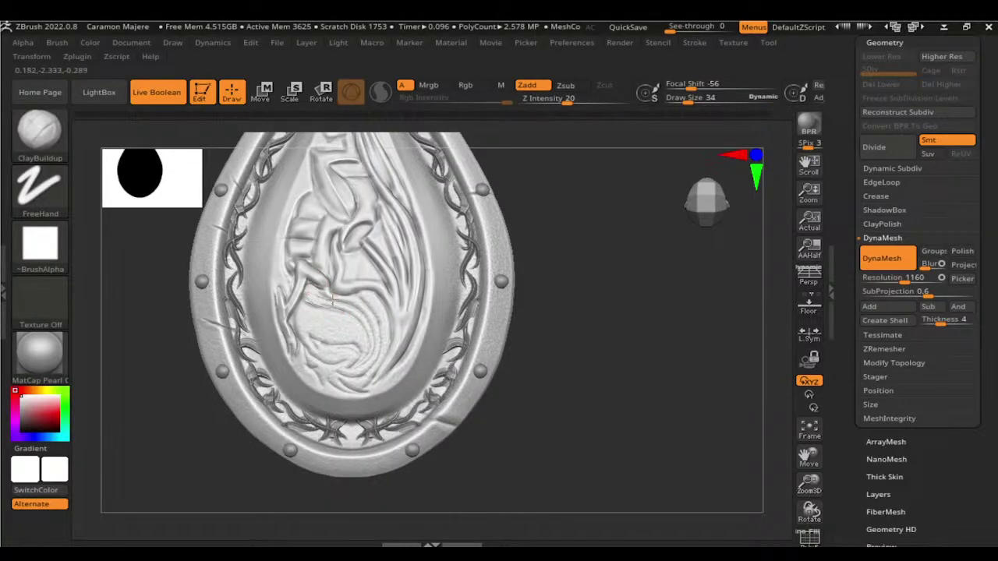
drag(318, 296, 355, 306)
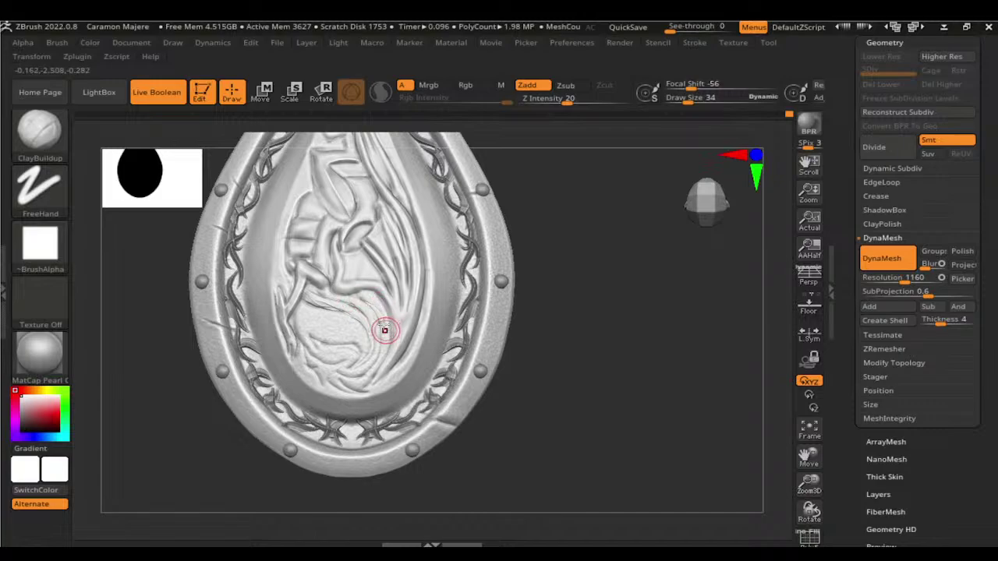
Step: Smooth the lower relief, then turn the shield face back toward the viewer
key(shift)
shift+drag(371, 302, 380, 318)
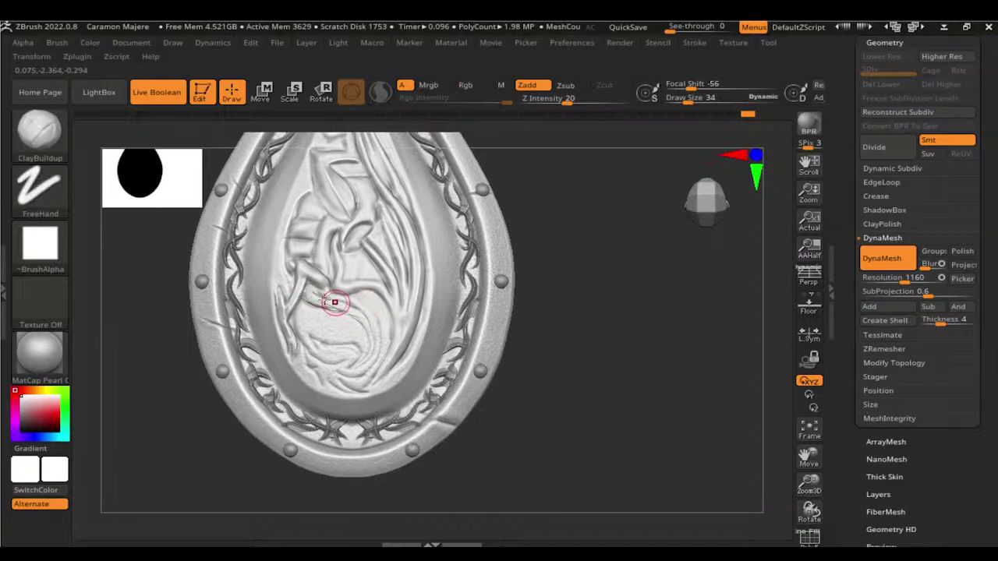
key(shift)
drag(591, 361, 573, 396)
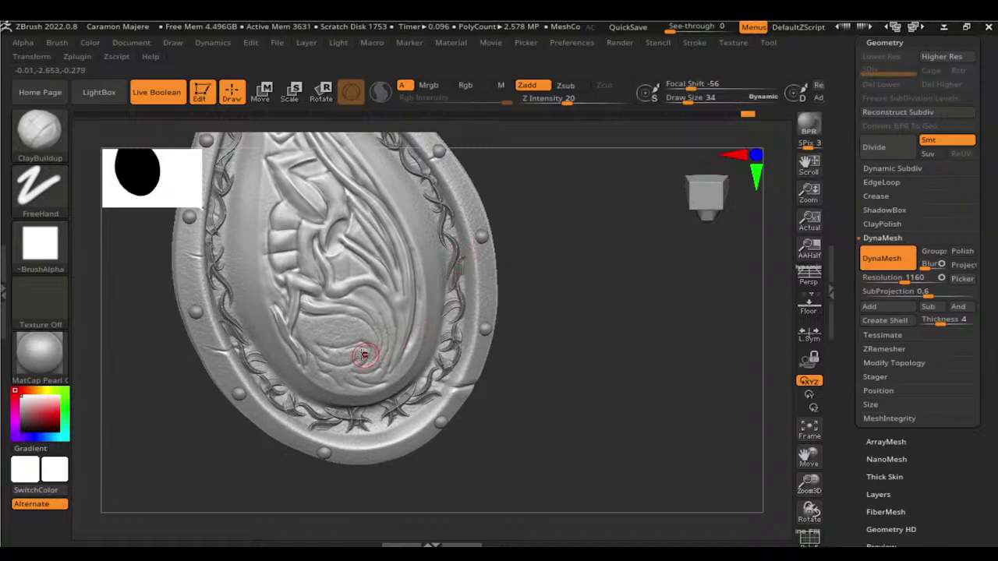
drag(557, 353, 347, 376)
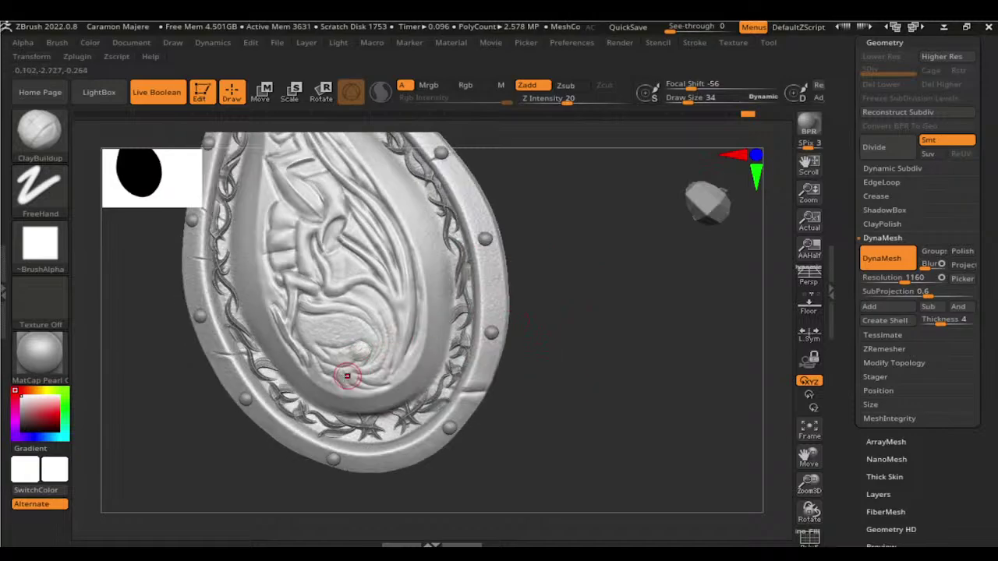
drag(546, 367, 429, 312)
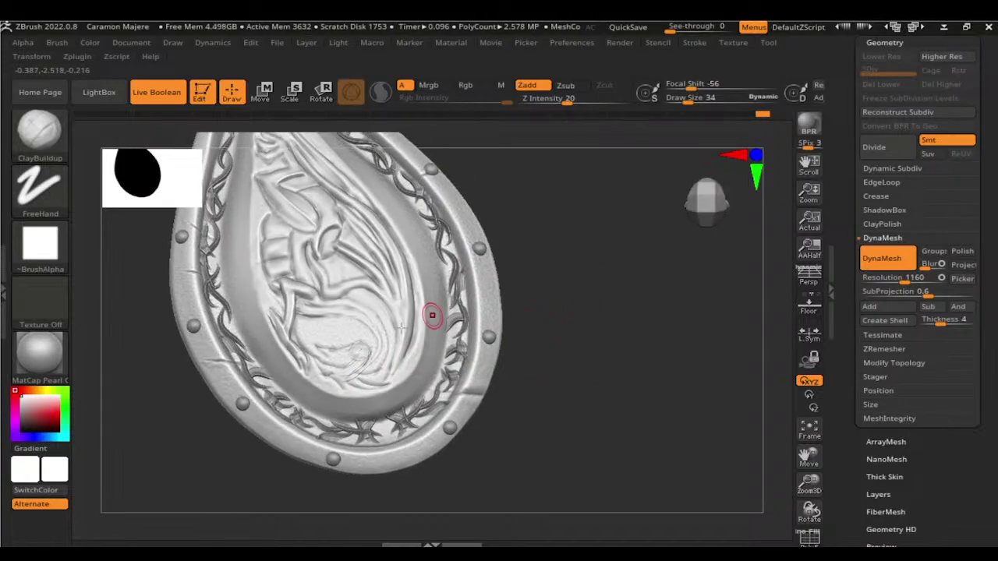
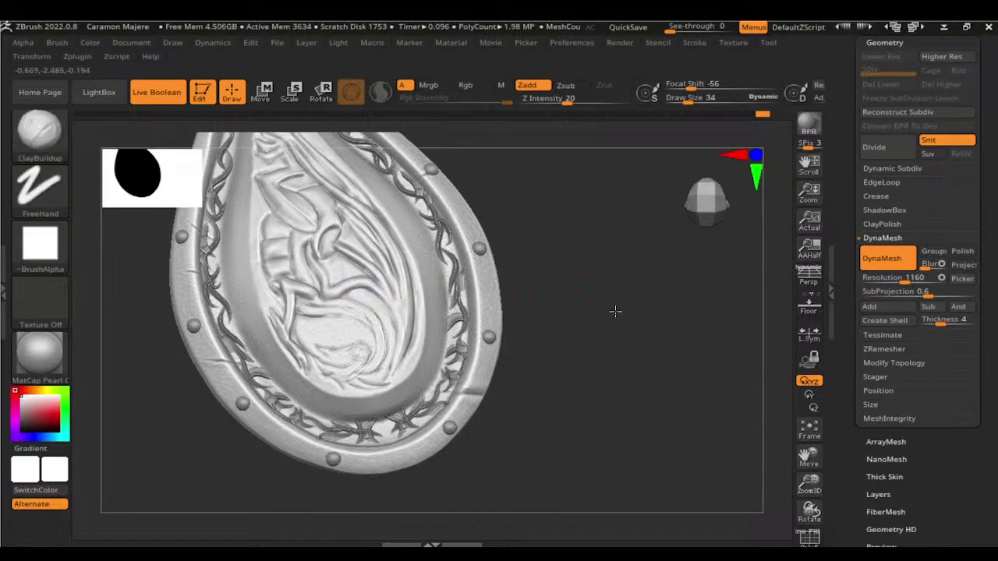
Step: Carve fine grooves near the bottom of the dragon relief with DamStandard
key(b)
key(d)
key(s)
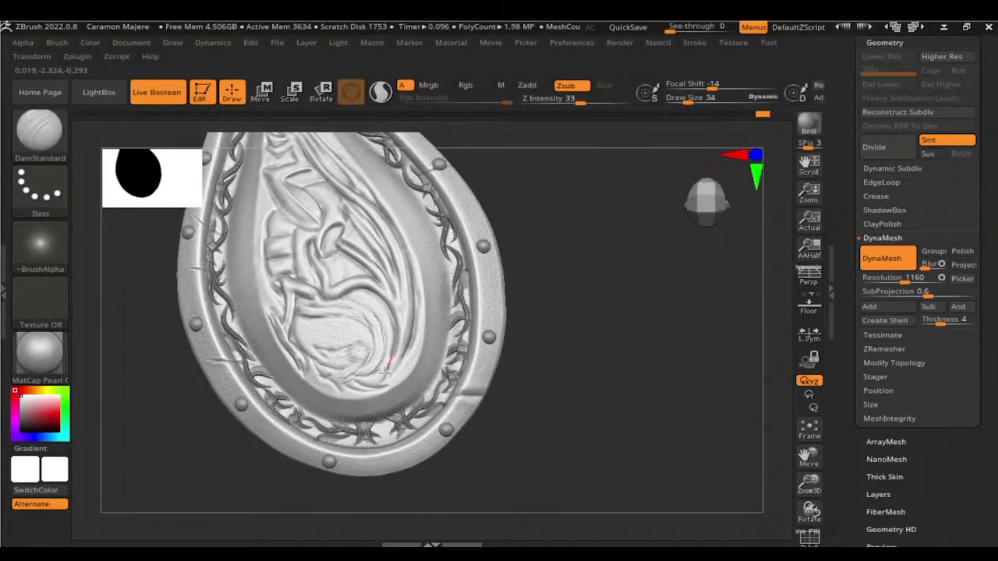
drag(388, 366, 376, 383)
drag(575, 340, 579, 319)
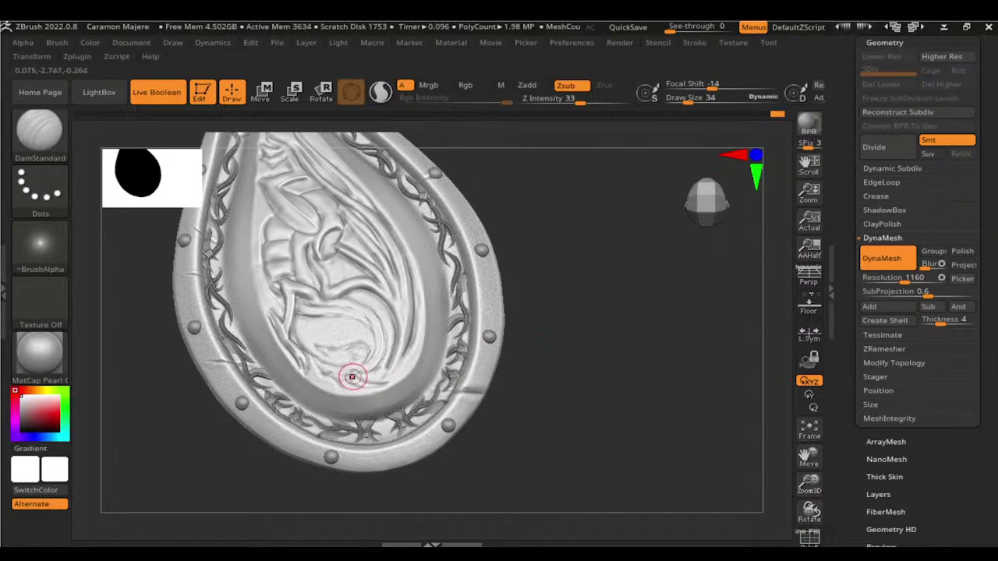
mouse_move(401, 382)
mouse_down()
mouse_move(356, 364)
mouse_move(359, 388)
mouse_up()
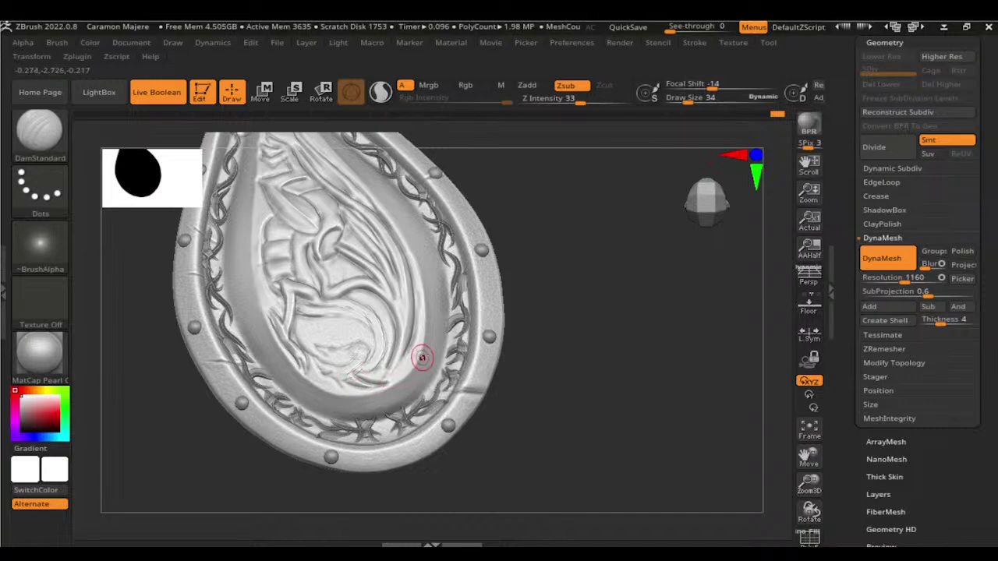
drag(384, 383, 390, 373)
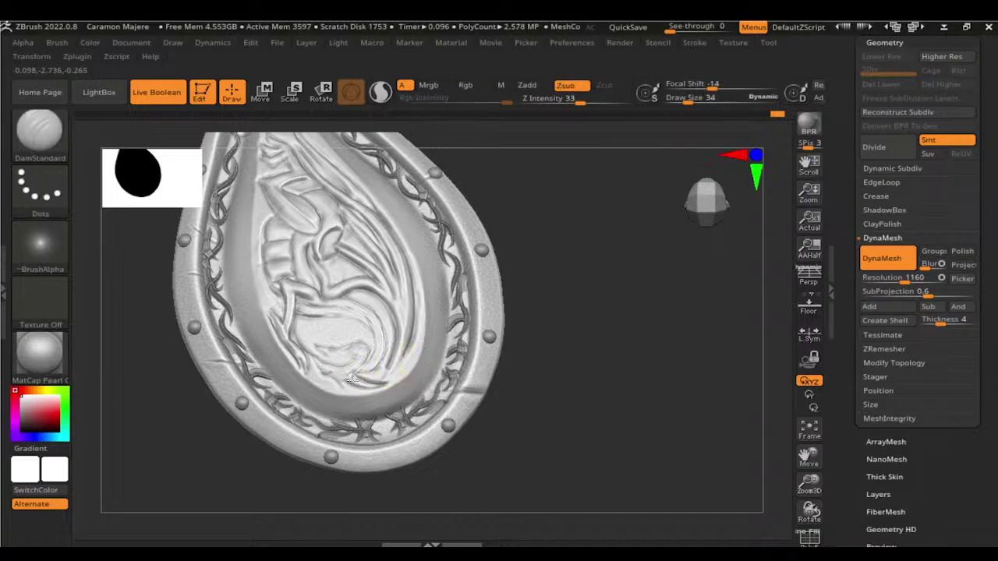
mouse_move(564, 361)
mouse_down()
mouse_move(570, 372)
mouse_move(541, 375)
mouse_up()
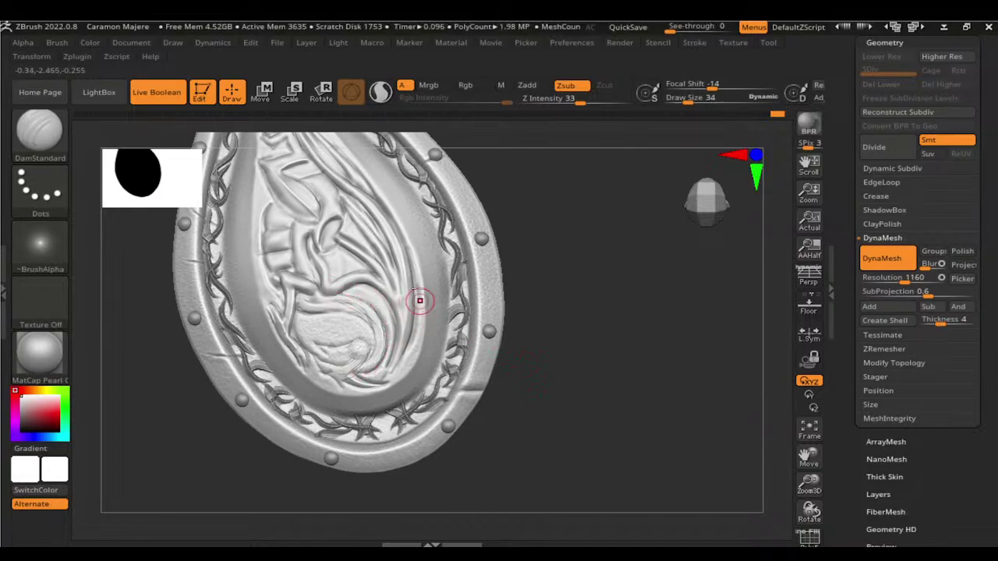
Step: Add a light ClayBuildup stroke across the relief and smooth it
key(b)
key(c)
key(b)
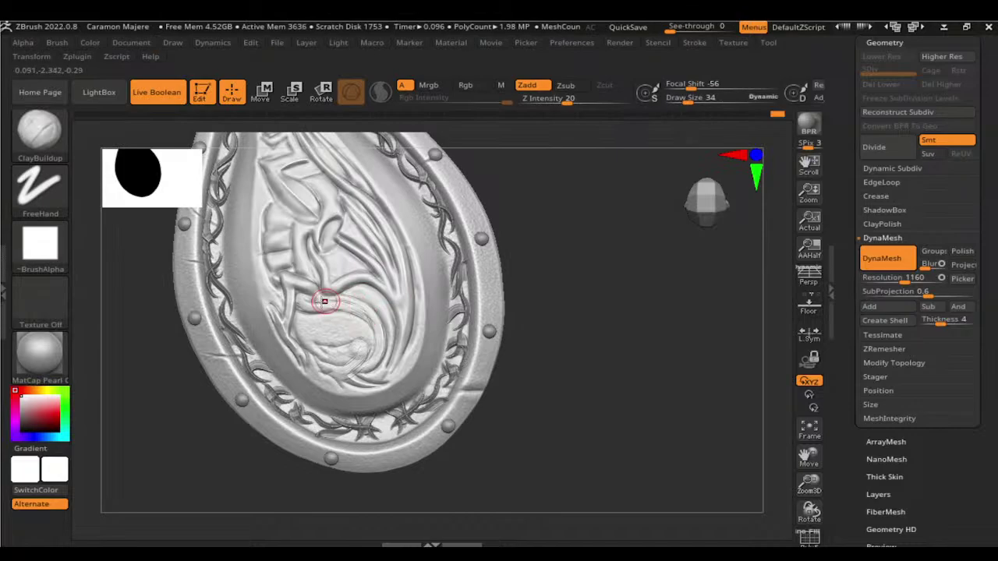
drag(319, 298, 365, 319)
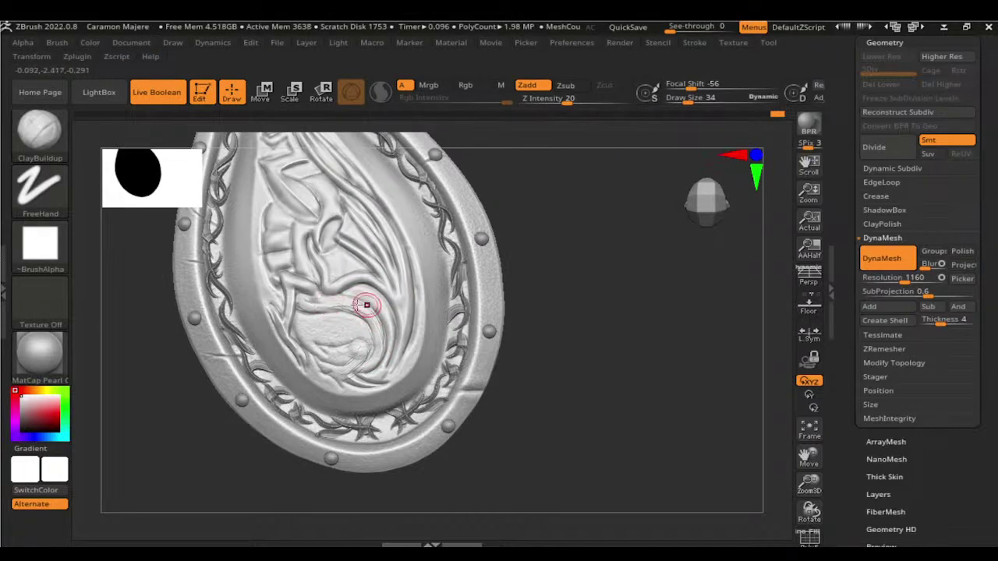
key(shift)
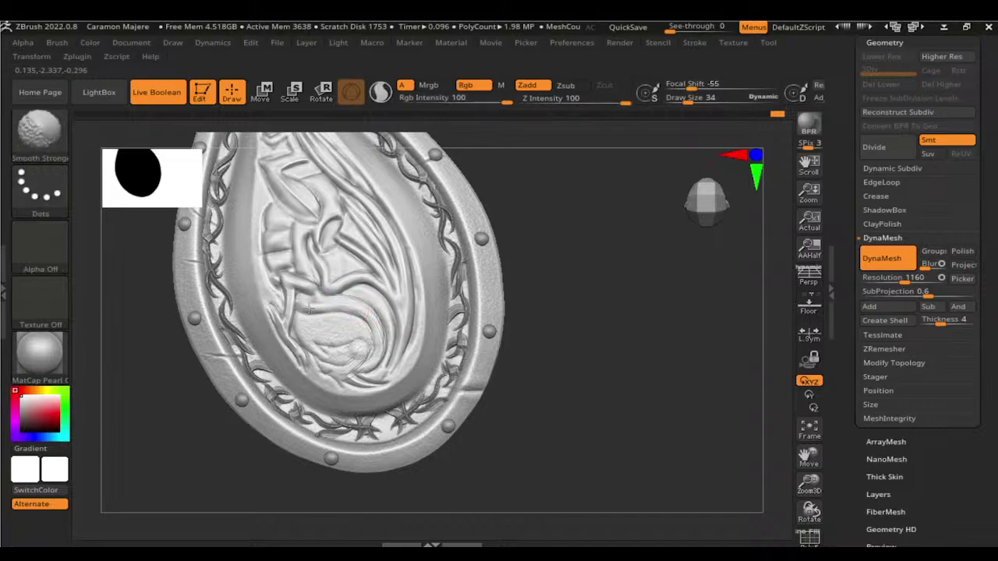
mouse_move(568, 330)
mouse_down()
mouse_move(603, 450)
mouse_move(343, 320)
mouse_move(552, 357)
mouse_up()
key(shift)
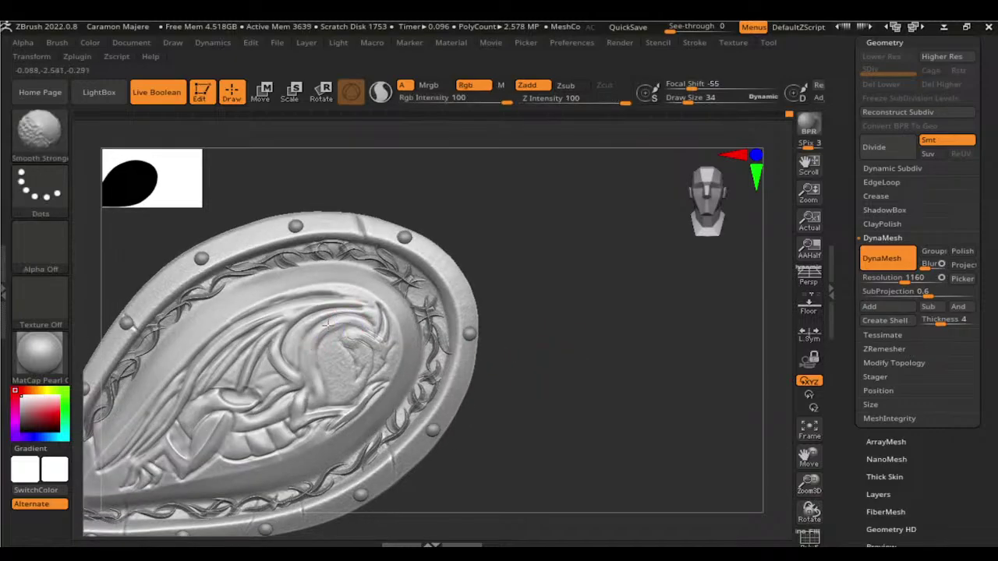
Step: Carve crease detail into the dragon's head with DamStandard
key(b)
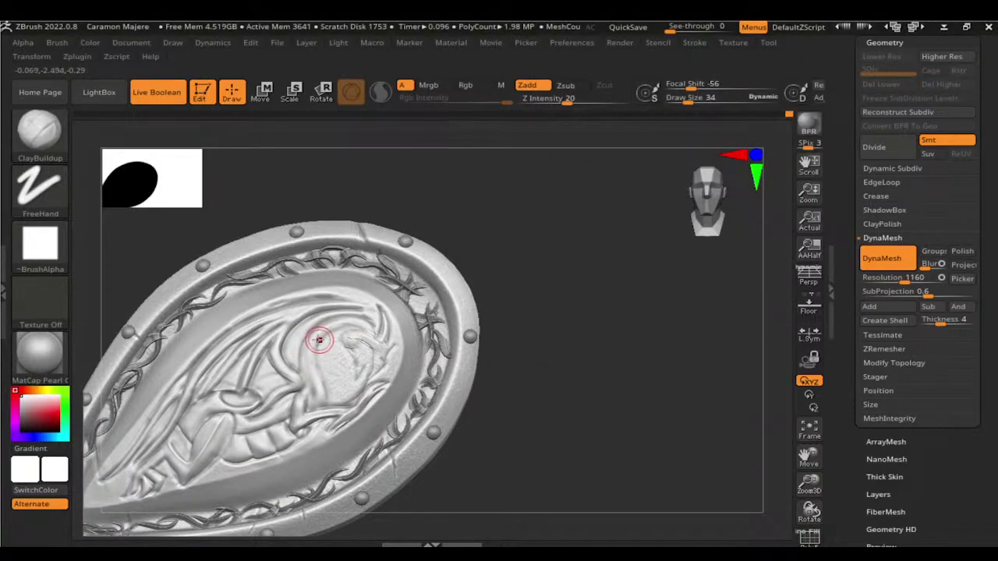
key(b)
key(d)
key(s)
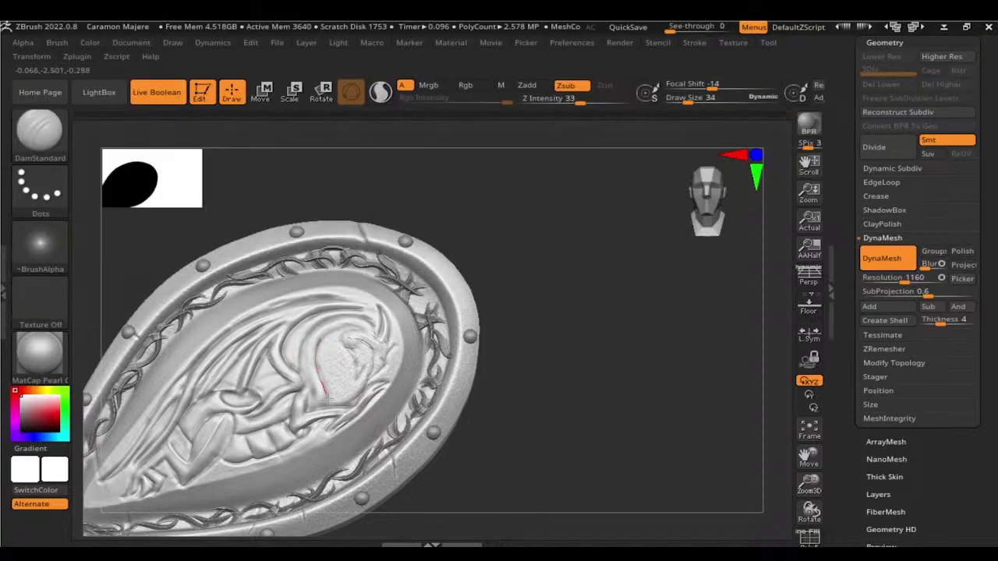
drag(559, 372, 515, 348)
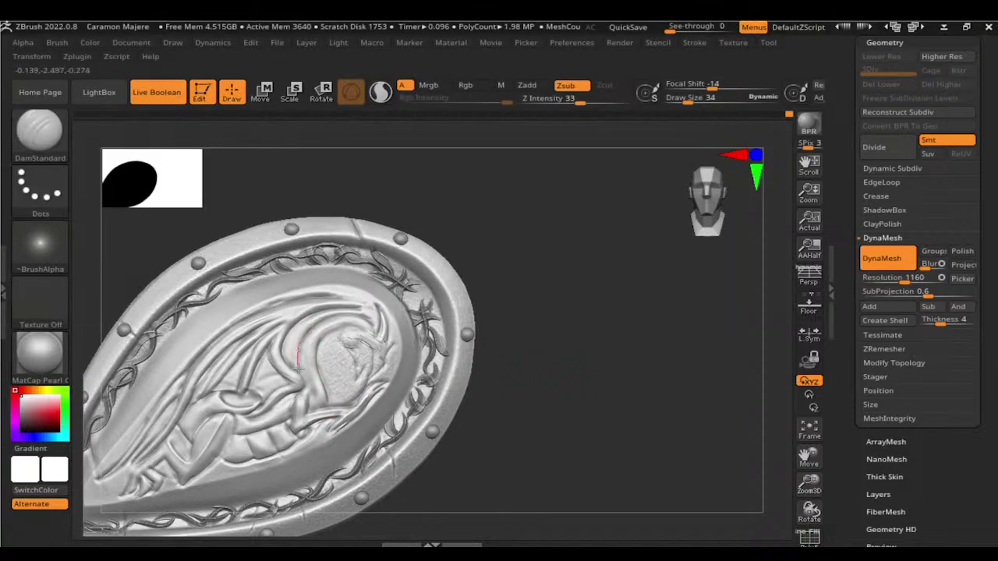
drag(545, 377, 510, 330)
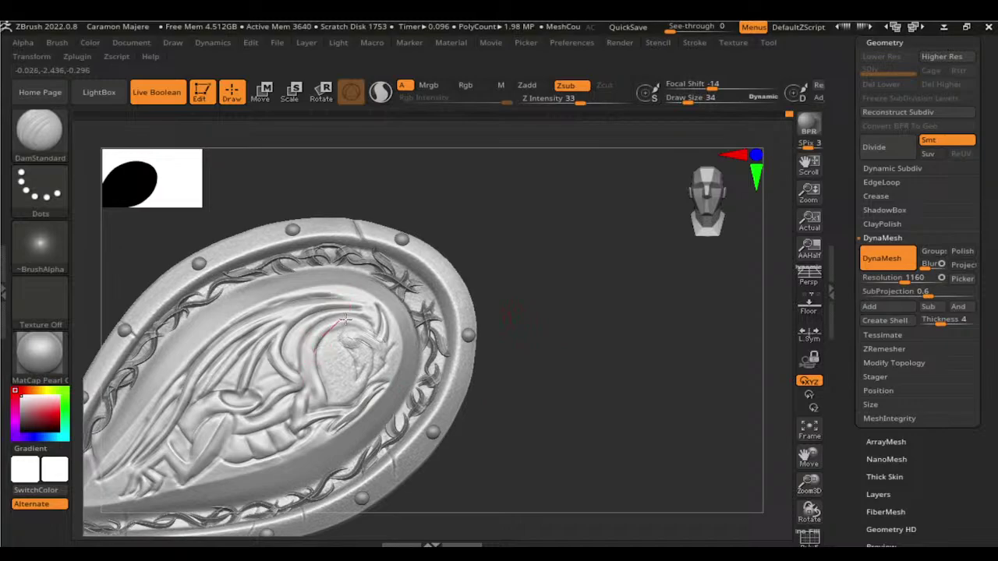
drag(370, 328, 355, 327)
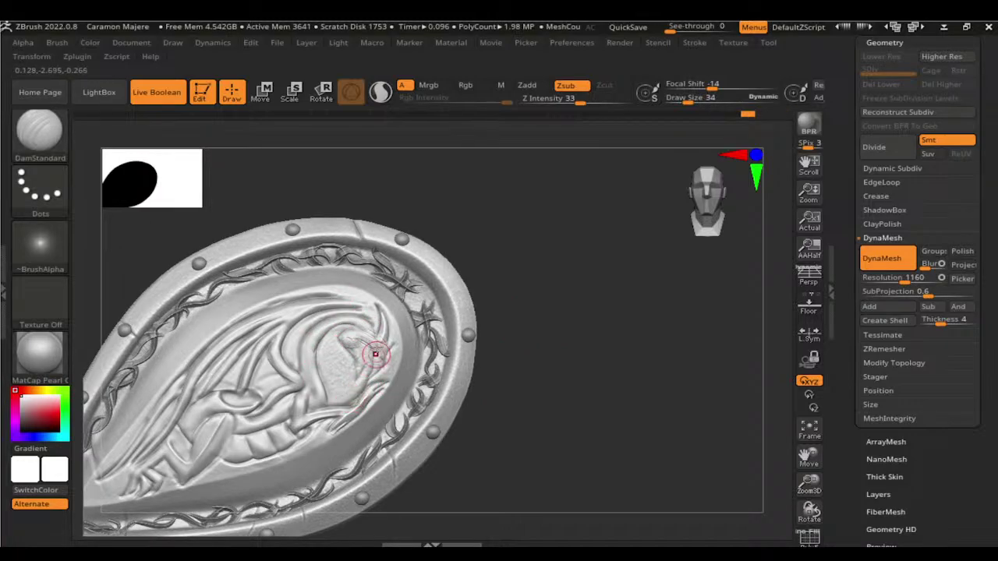
Step: Smooth the dragon's head, including across its top
shift+drag(367, 356, 349, 341)
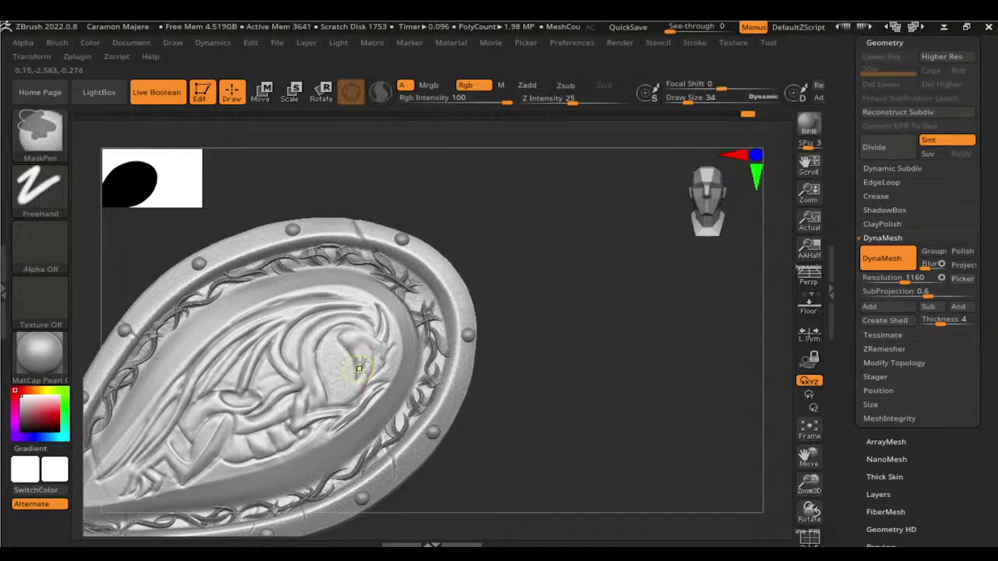
shift+drag(357, 371, 365, 368)
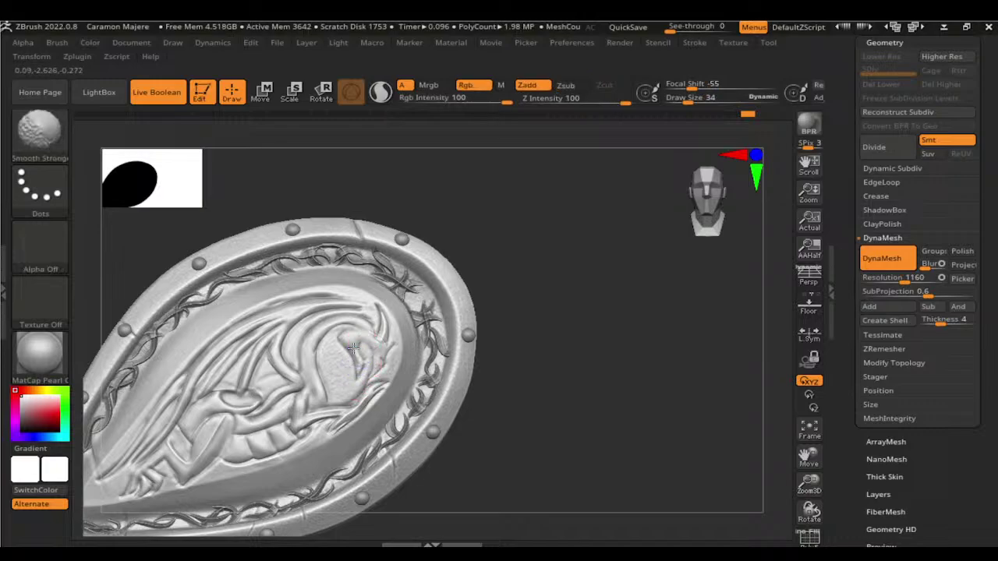
shift+drag(365, 366, 357, 345)
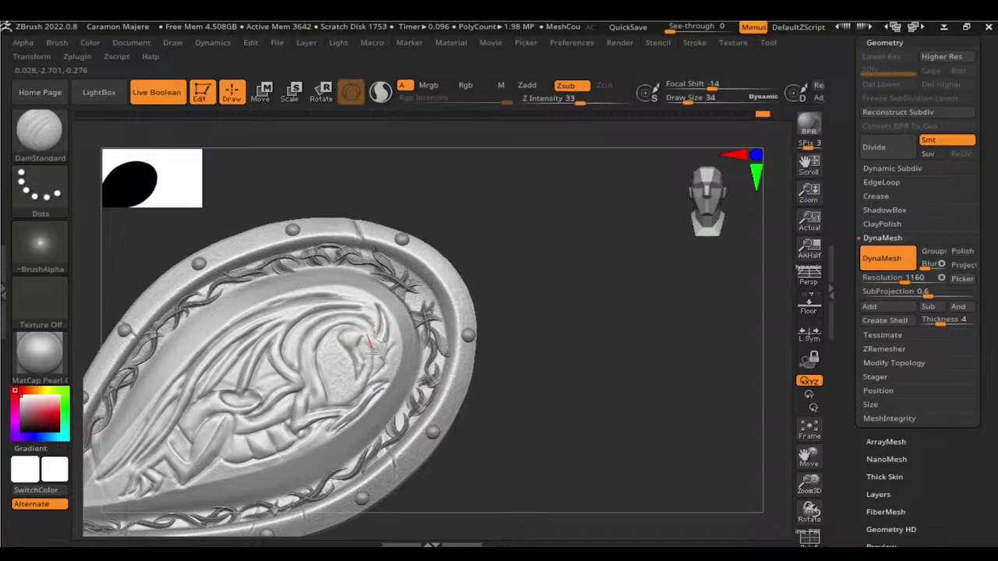
drag(545, 369, 539, 365)
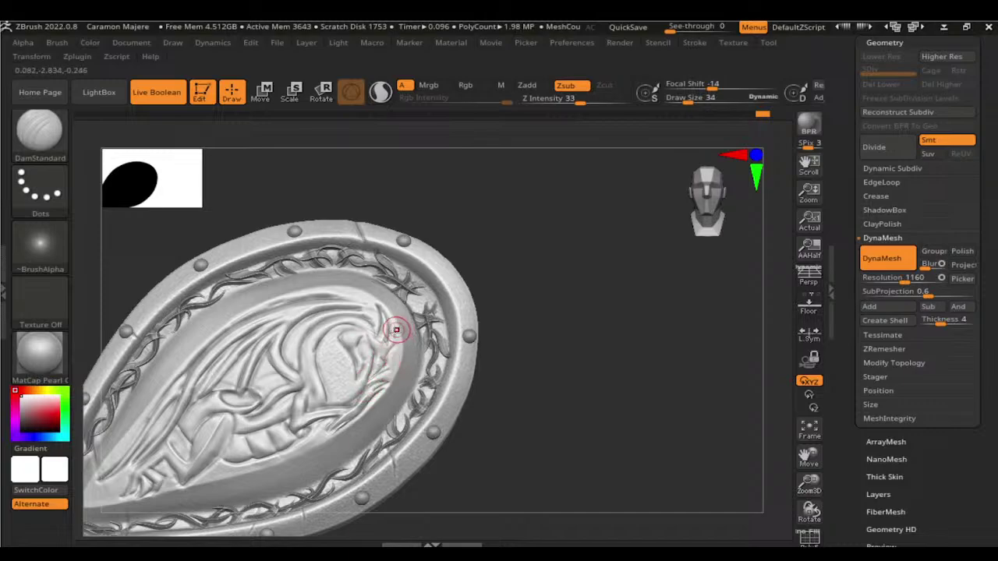
Step: Select ClayBuildup, zoom in on the swirl near the thorny rim and set Draw Size 18
key(b)
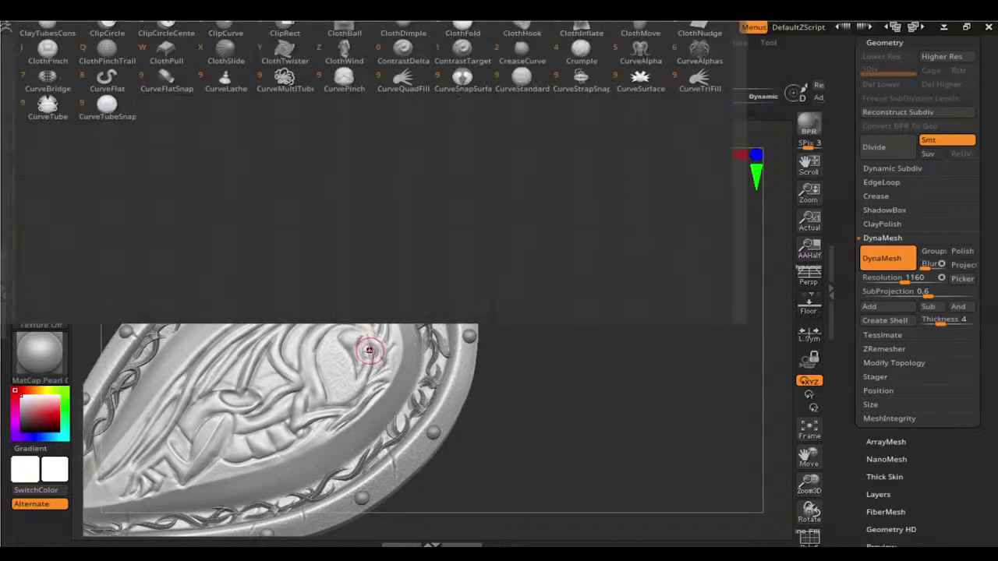
key(c)
key(b)
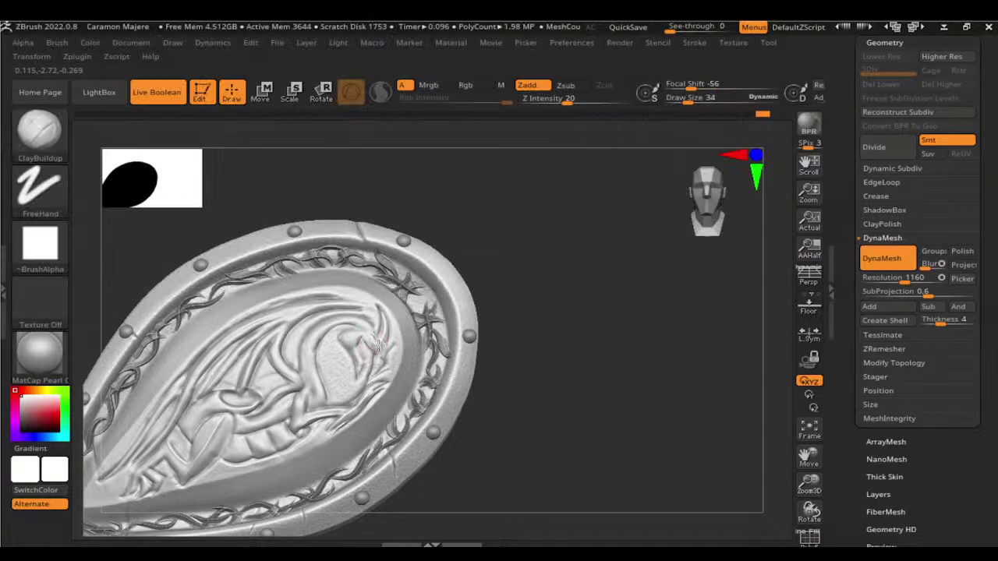
key(shift)
mouse_move(564, 341)
mouse_down()
mouse_move(517, 323)
mouse_move(610, 431)
mouse_up()
key(space)
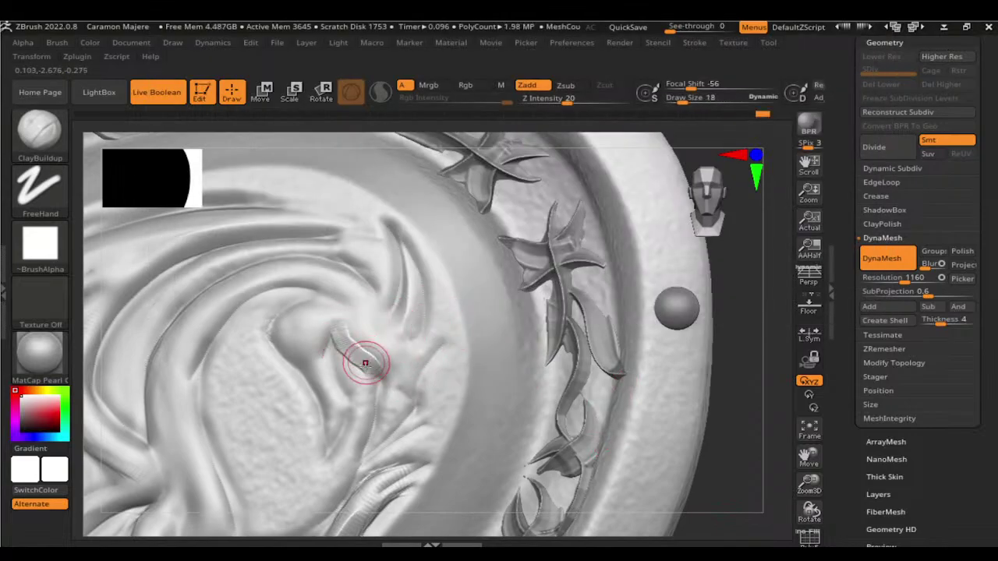
Step: Carve thin DamStandard creases across the dragon swirl, including its lower left
key(b)
key(d)
key(s)
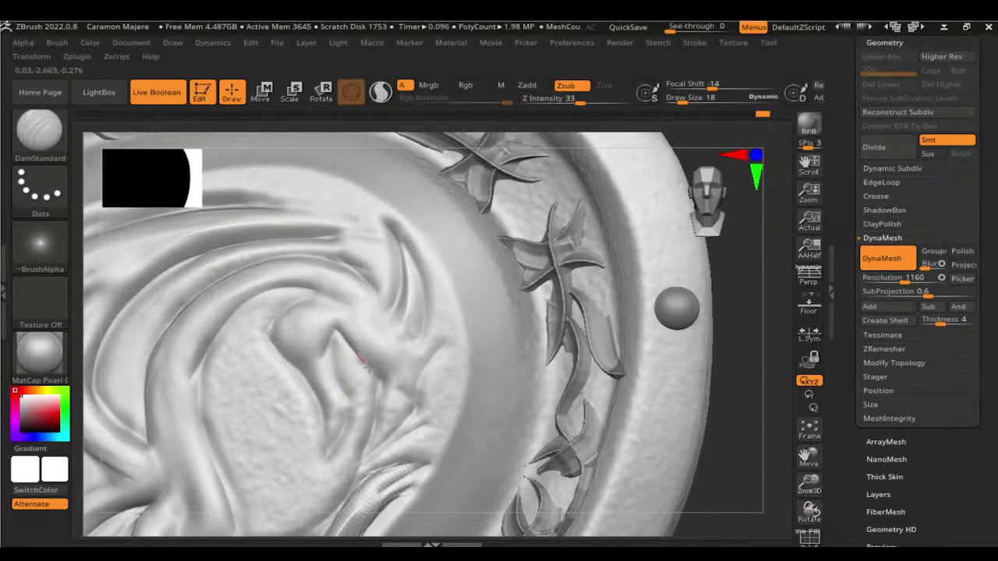
drag(377, 402, 373, 425)
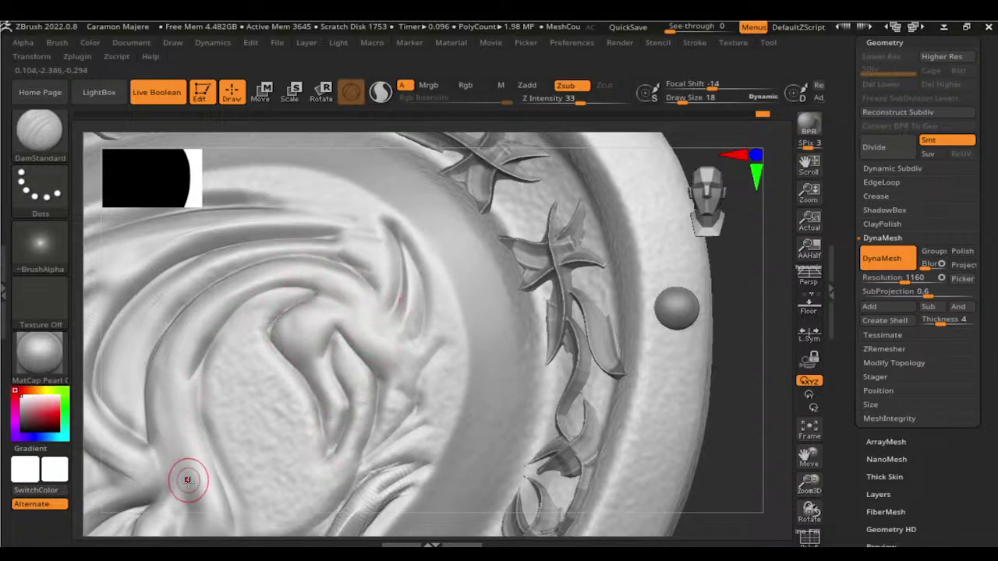
right_drag(447, 412, 499, 328)
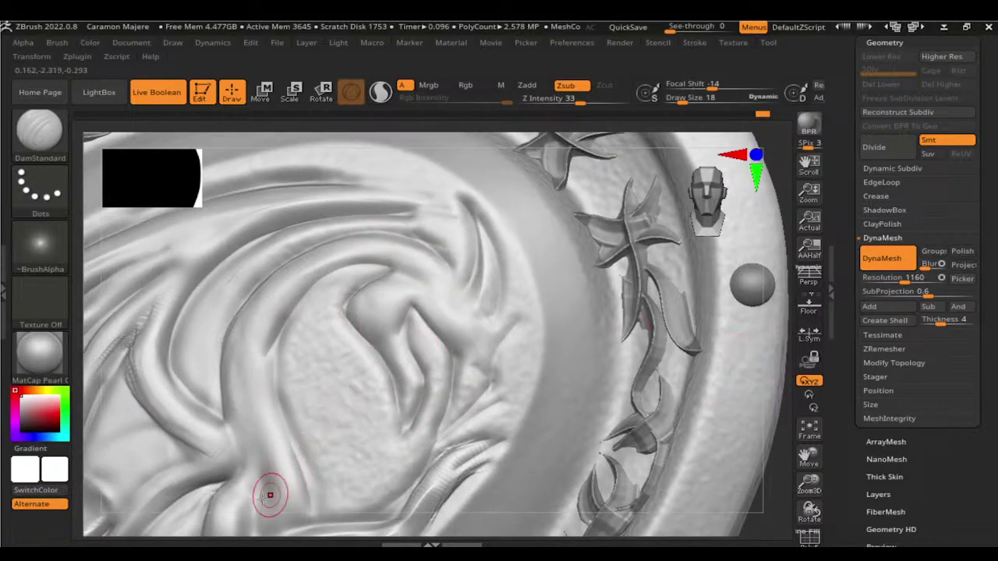
mouse_move(252, 421)
mouse_down()
mouse_move(366, 256)
mouse_move(330, 270)
mouse_up()
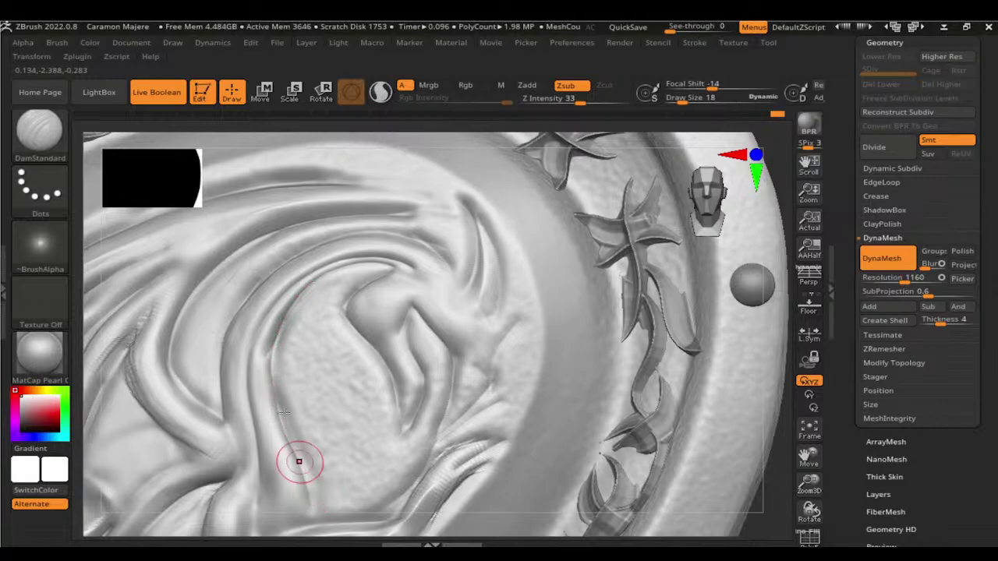
key(shift)
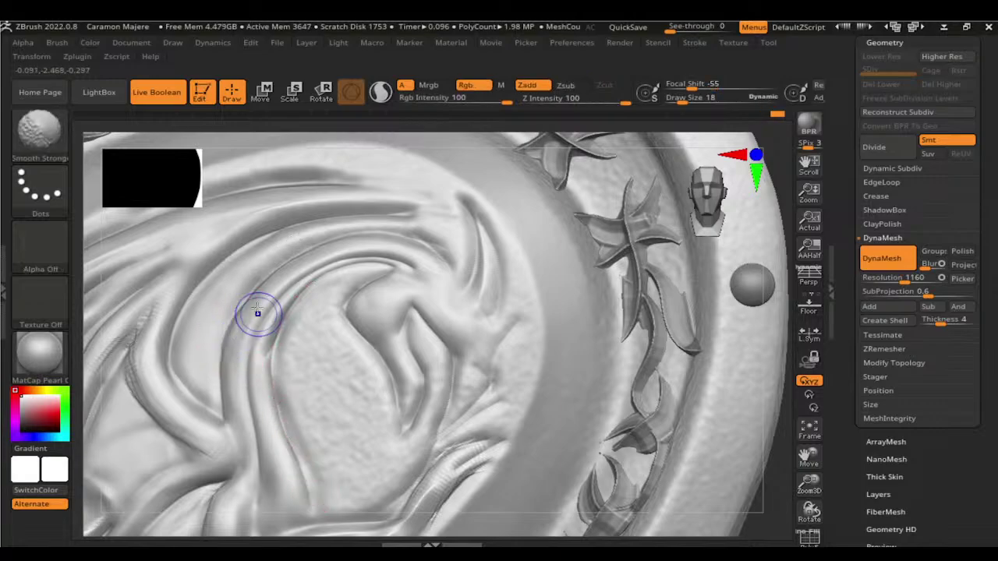
mouse_move(216, 383)
mouse_down()
mouse_move(214, 357)
mouse_move(179, 390)
mouse_up()
shift+drag(226, 425, 177, 378)
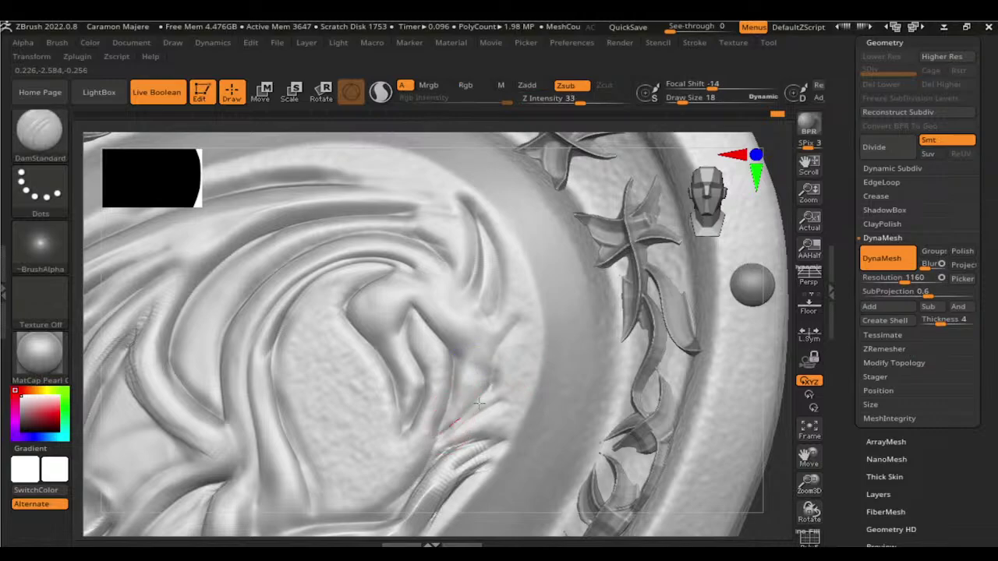
Step: Smooth away the hatch marks on the claw and carve a sharper groove along its crease
key(b)
key(b)
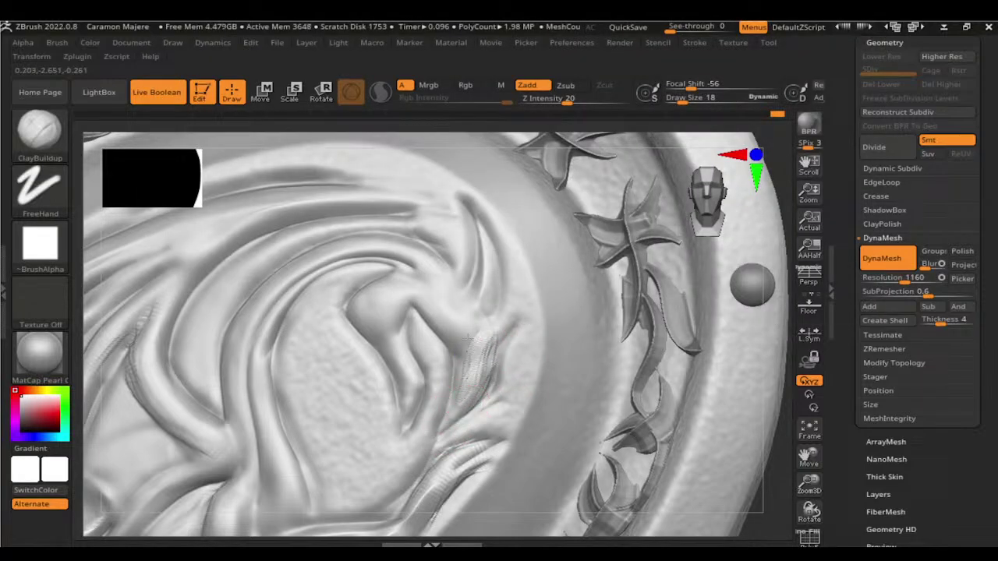
shift+drag(473, 390, 478, 352)
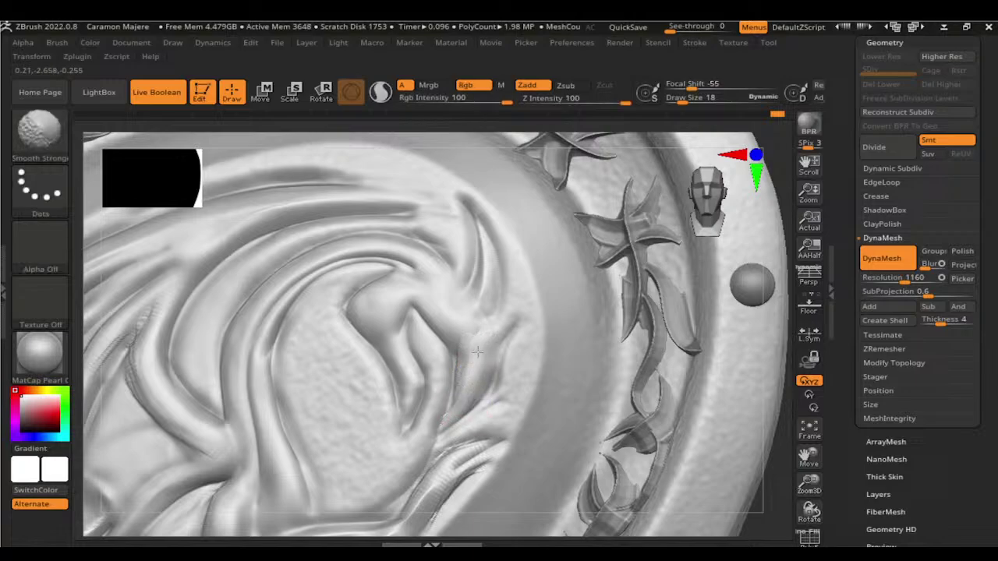
key(b)
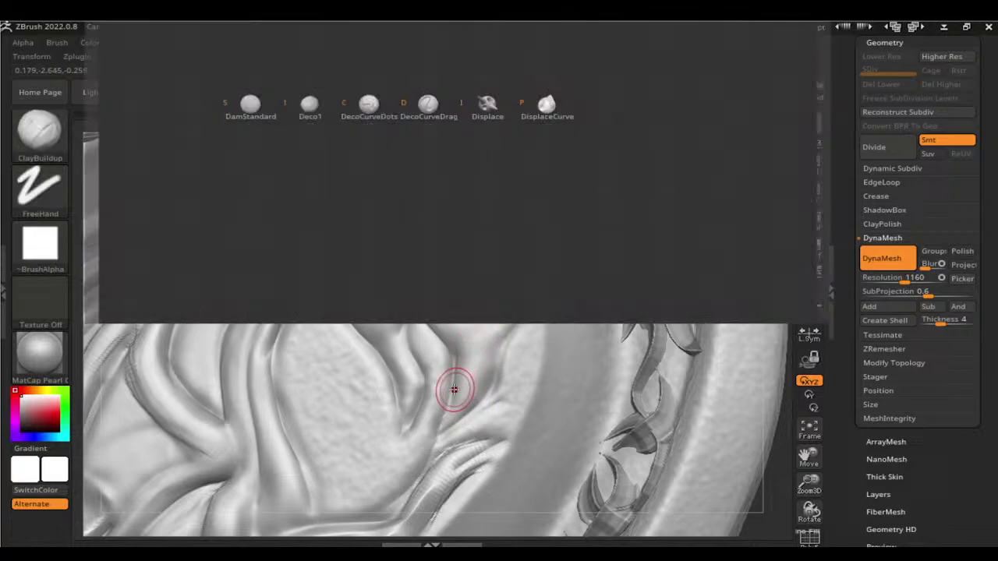
key(d)
key(s)
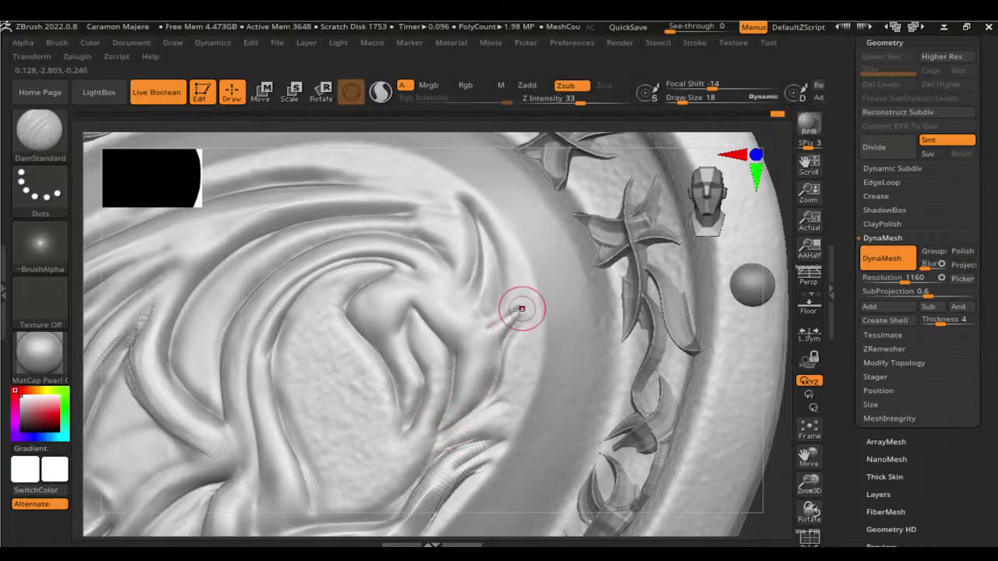
drag(523, 305, 476, 372)
Step: Build a ClayBuildup ridge beside the claw crease, then re-carve and smooth the crease
key(b)
key(c)
key(b)
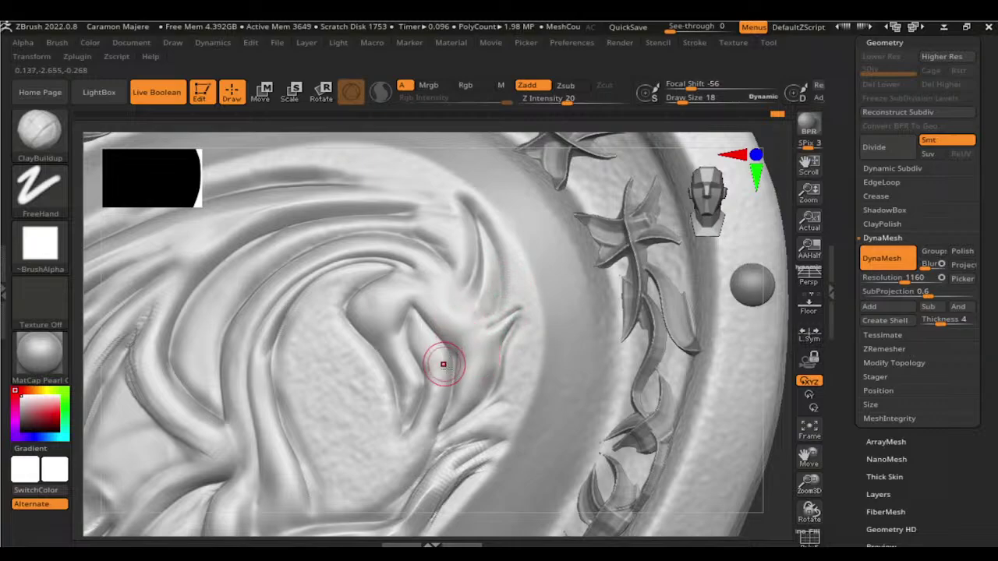
drag(439, 335, 438, 323)
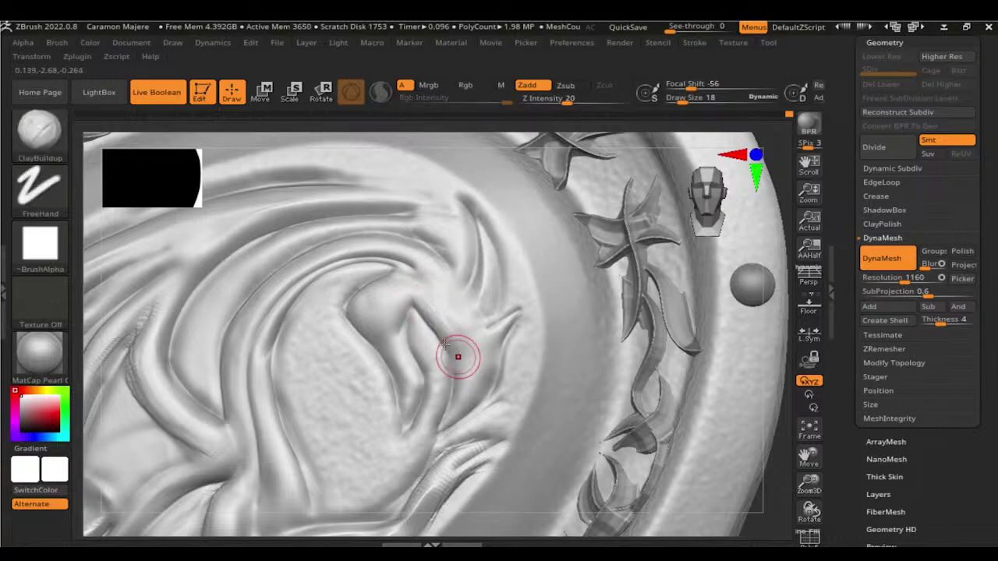
key(b)
key(d)
key(s)
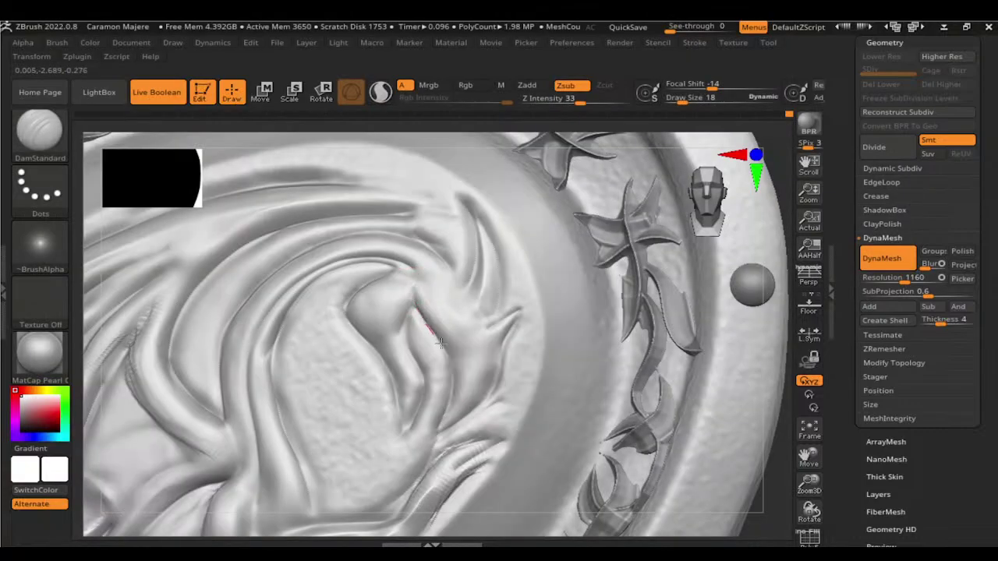
mouse_move(441, 343)
mouse_down()
mouse_move(408, 350)
mouse_move(366, 300)
mouse_up()
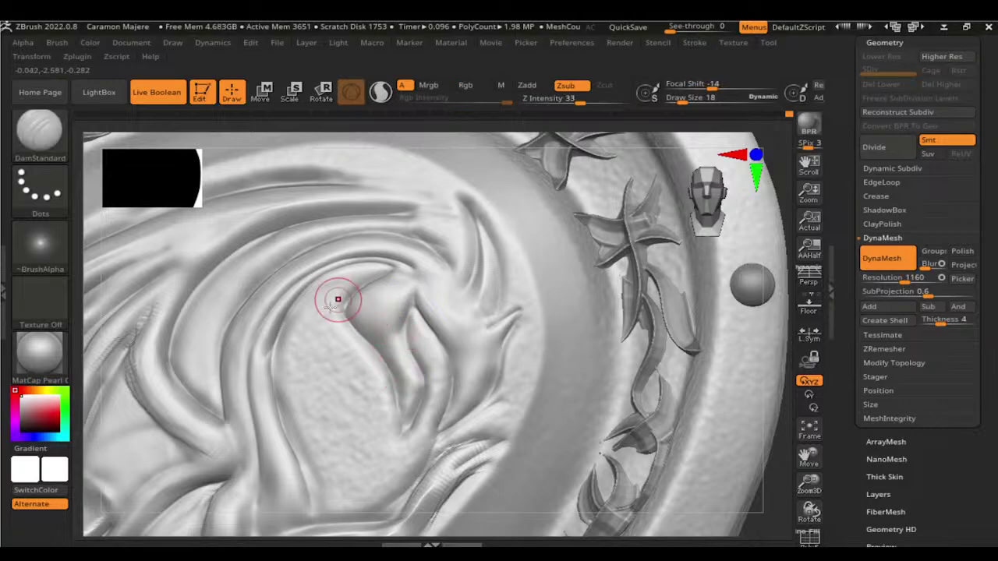
Step: Undo the last stroke and build up clay along the claw crease
key(ctrl+z)
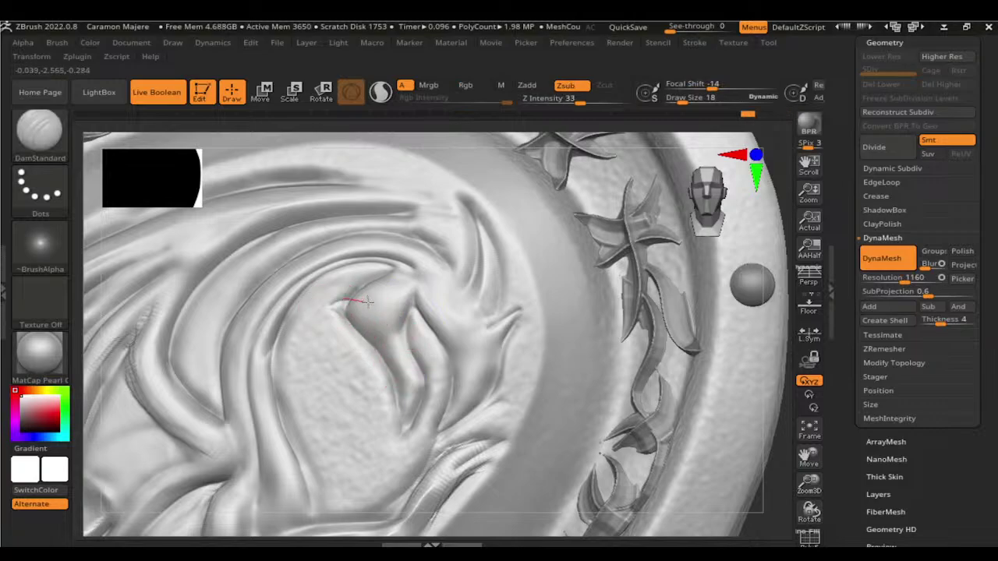
key(b)
key(c)
key(b)
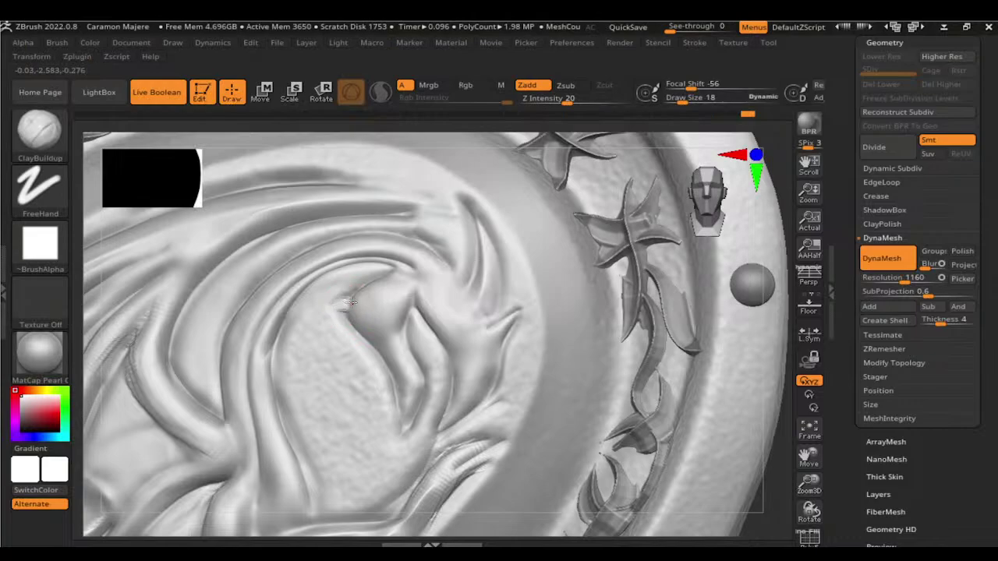
drag(352, 303, 352, 317)
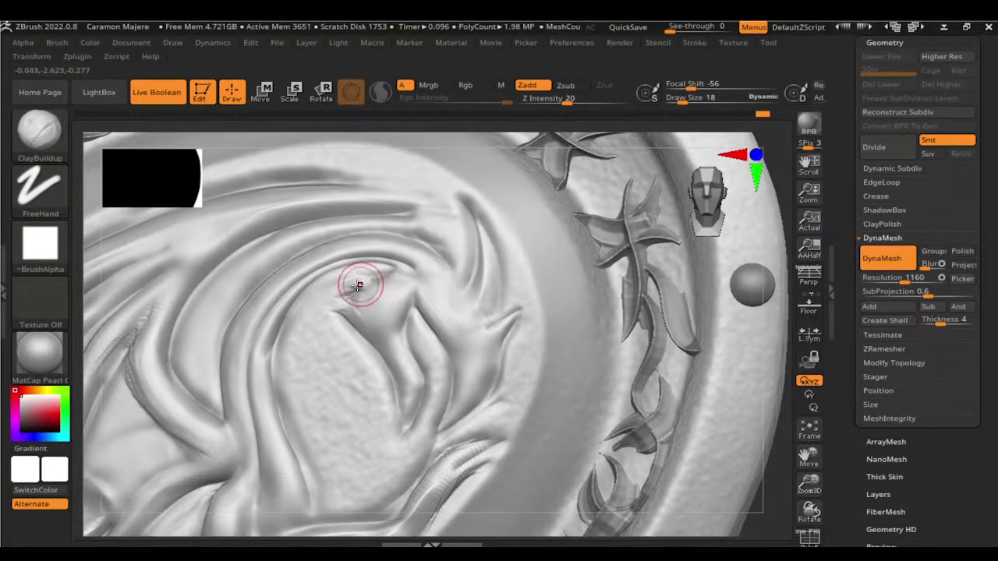
Step: Carve deeper DamStandard creases along the claw ridge
key(b)
key(d)
key(s)
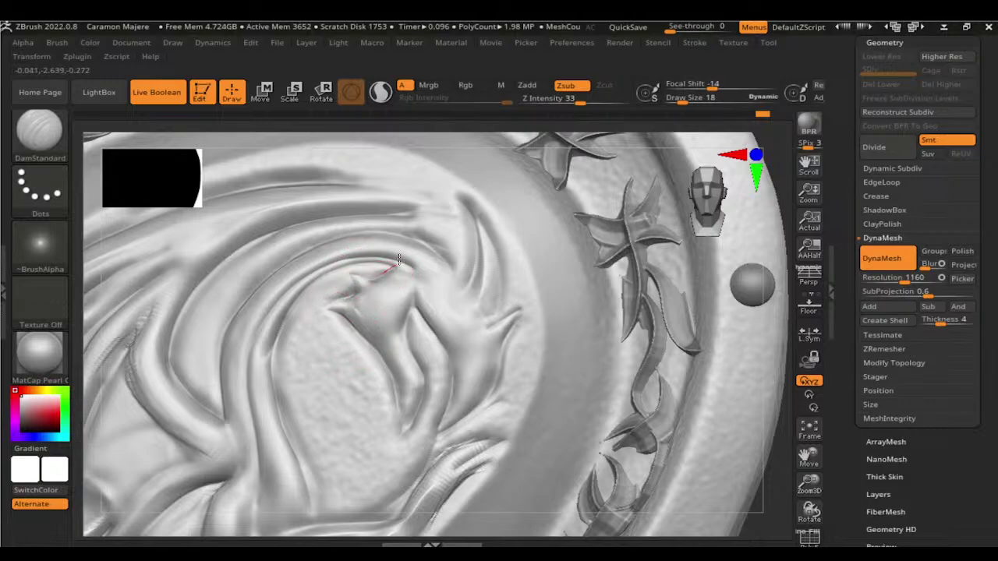
drag(399, 260, 390, 290)
drag(353, 289, 423, 274)
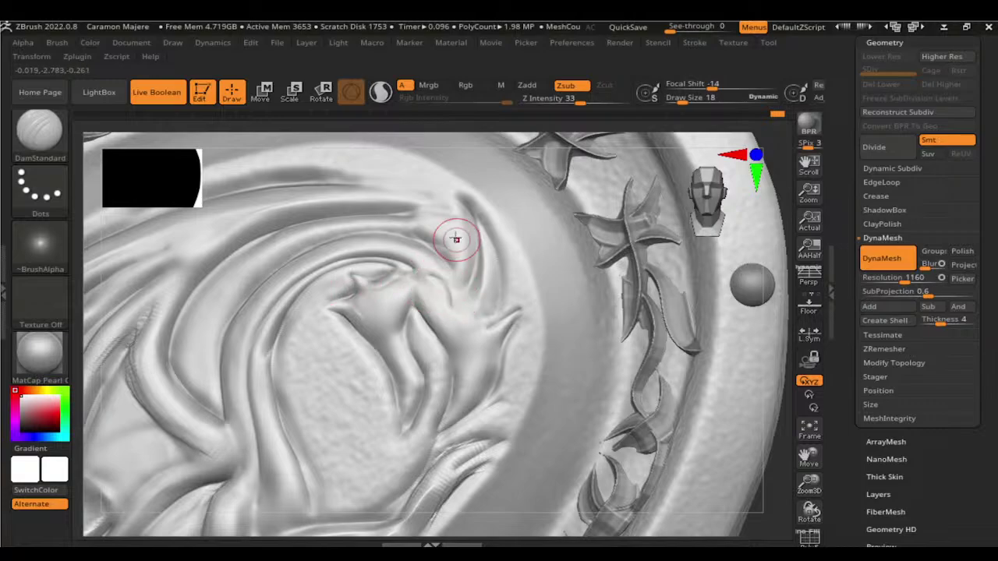
mouse_move(446, 263)
mouse_down()
mouse_move(456, 280)
mouse_move(419, 223)
mouse_move(423, 232)
mouse_up()
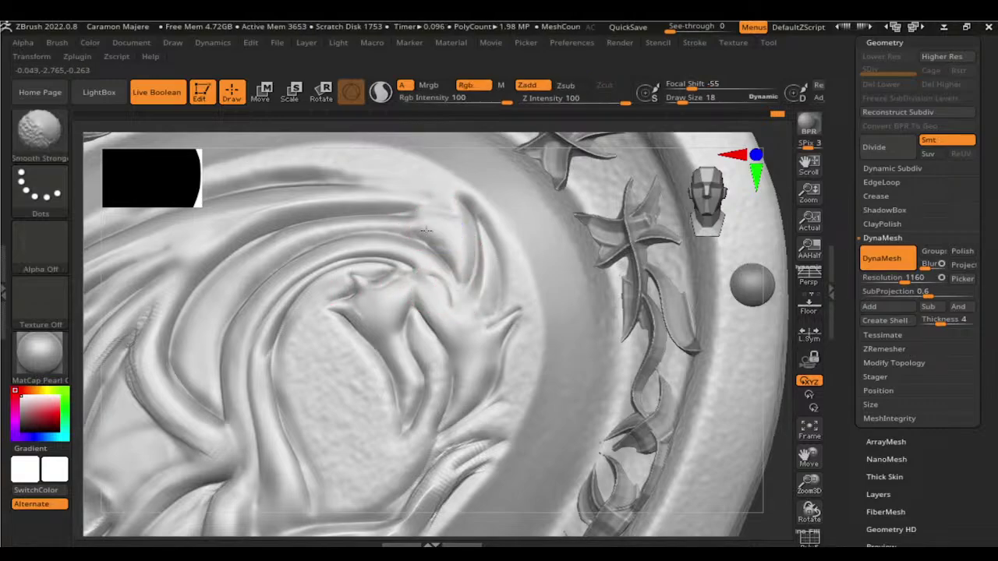
drag(460, 291, 464, 294)
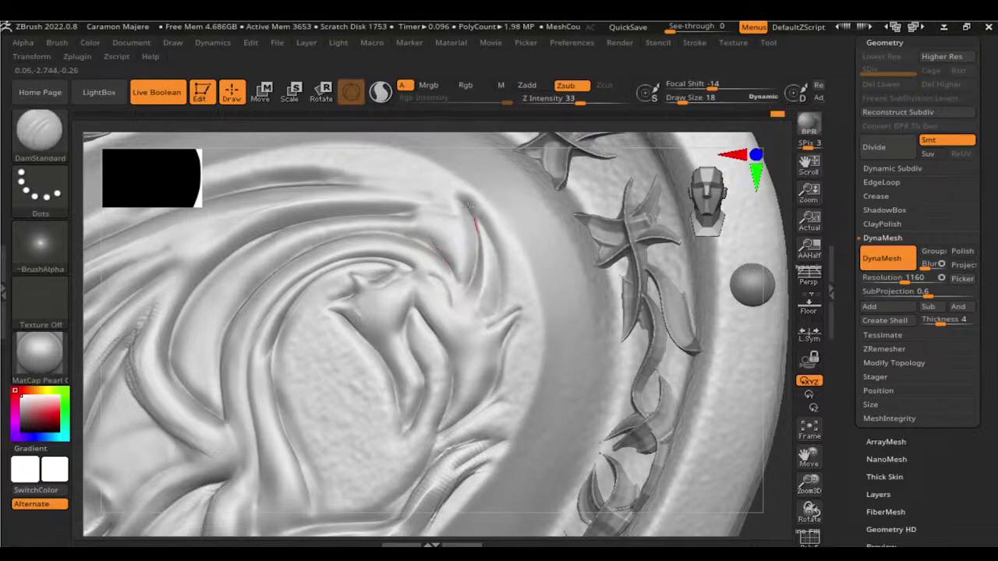
drag(469, 205, 441, 256)
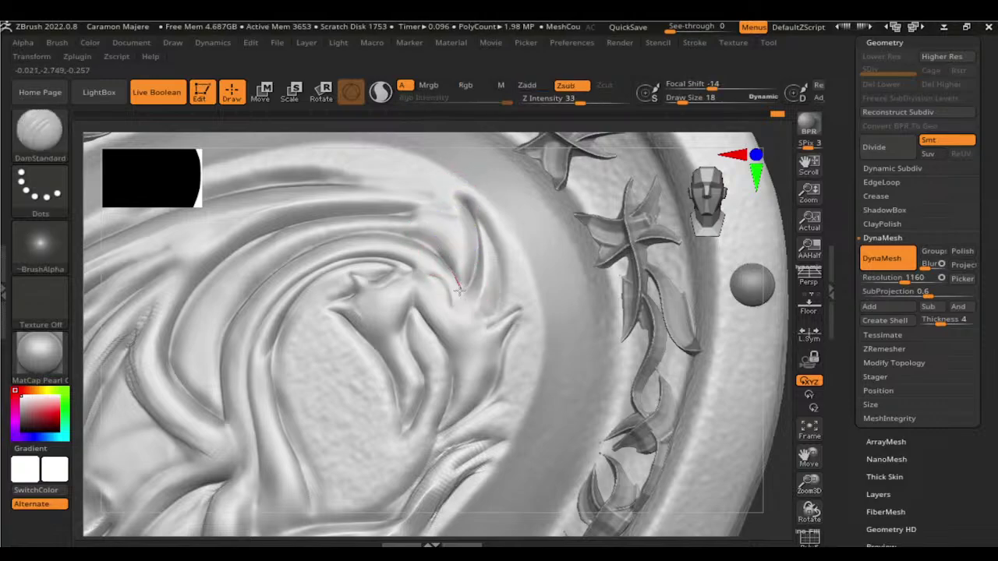
drag(460, 290, 427, 277)
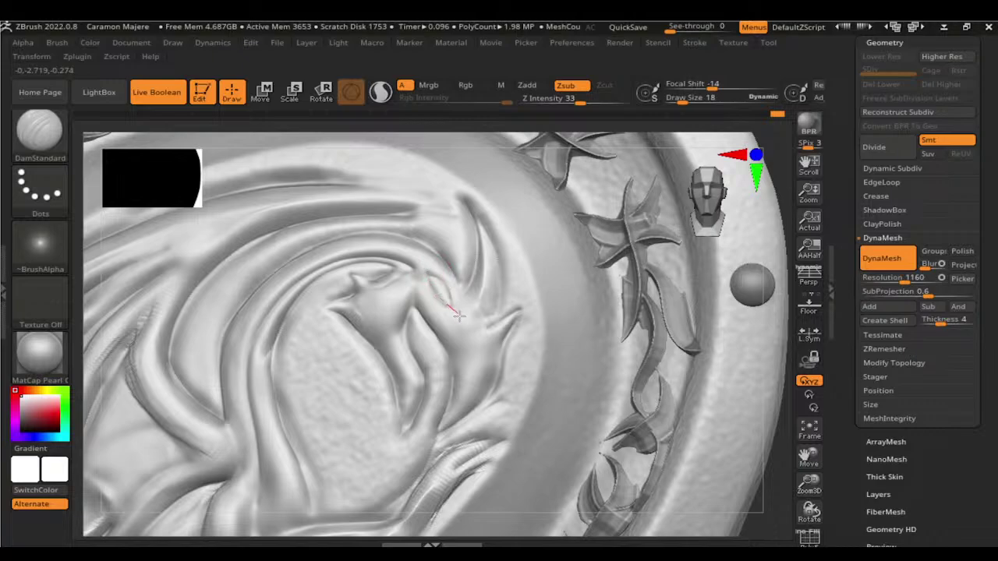
drag(460, 315, 452, 310)
mouse_move(456, 316)
mouse_down()
mouse_move(430, 278)
mouse_move(439, 306)
mouse_move(430, 285)
mouse_move(457, 307)
mouse_move(424, 268)
mouse_up()
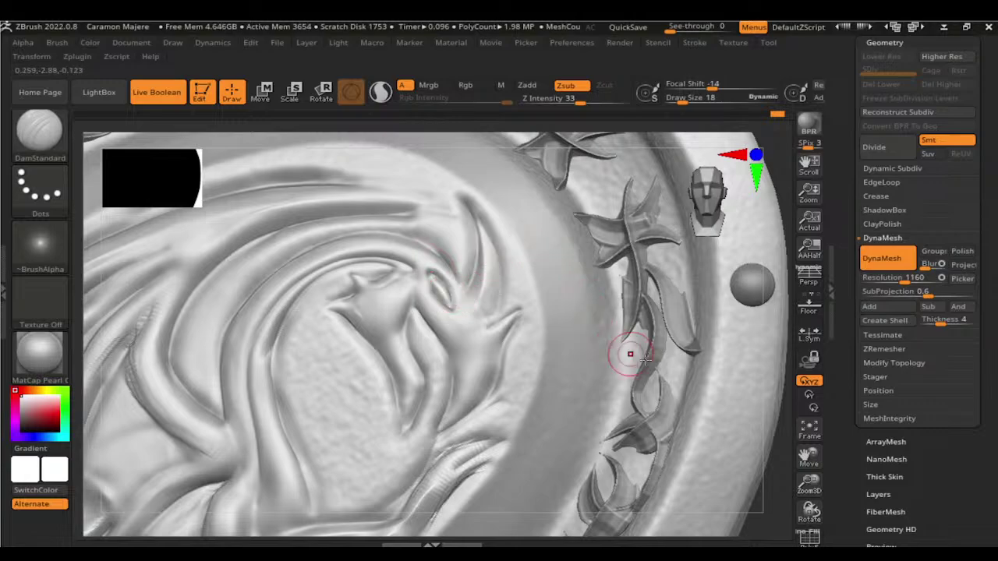
drag(487, 325, 486, 323)
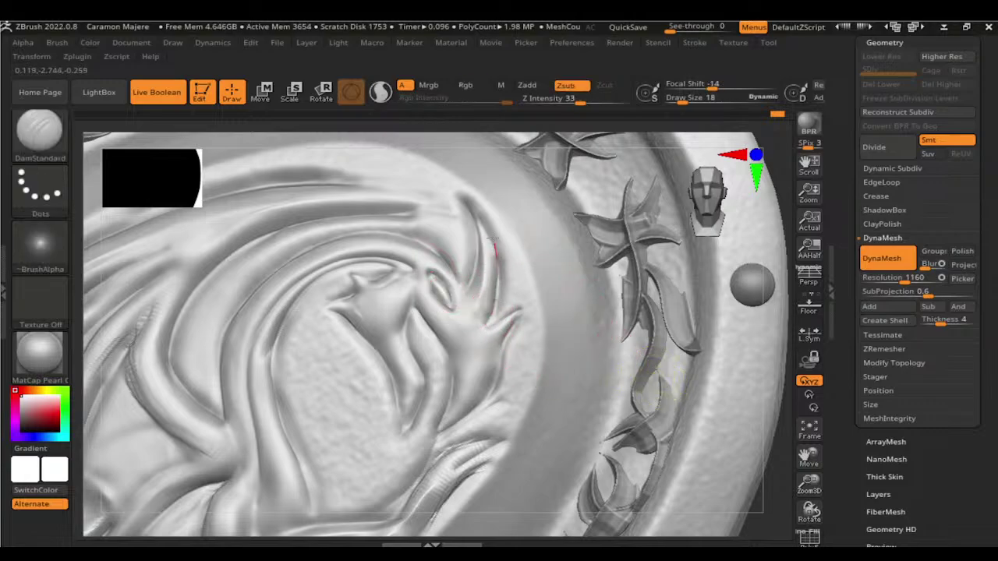
Step: Carve the upper claw ridge and extend the crease down to the claw's lower end
drag(472, 195, 478, 215)
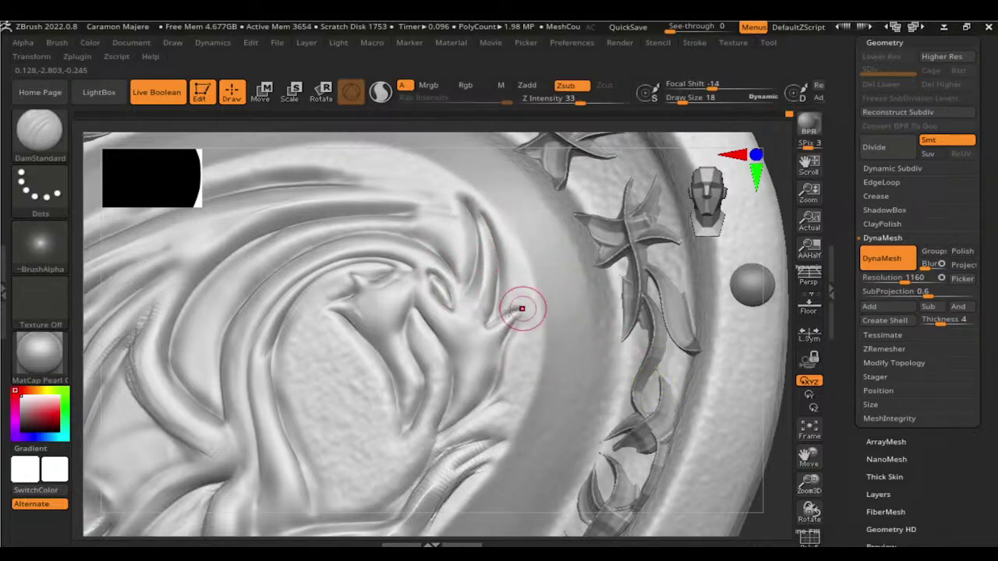
mouse_move(485, 321)
mouse_down()
mouse_move(495, 295)
mouse_move(468, 285)
mouse_move(476, 219)
mouse_up()
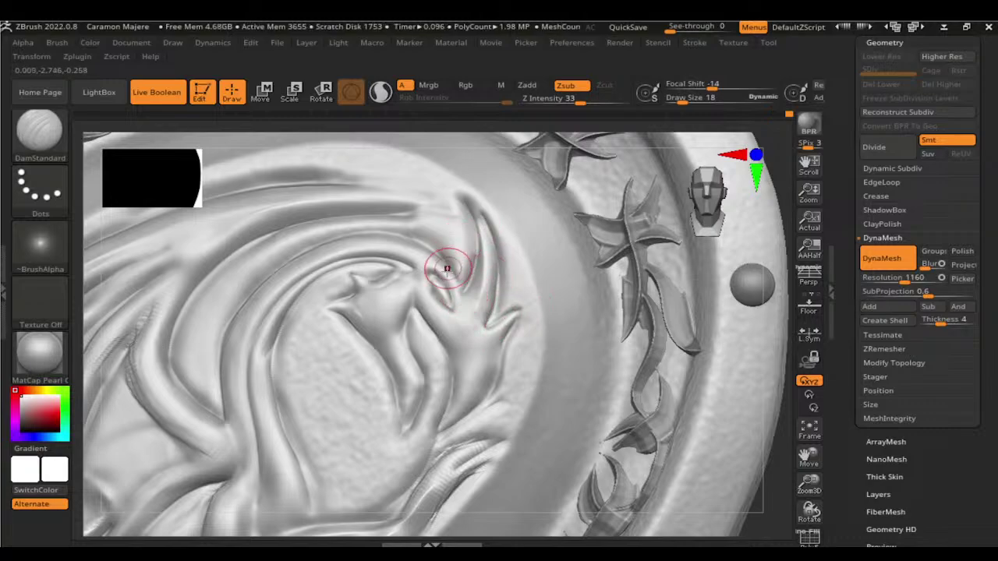
mouse_move(446, 268)
mouse_down()
mouse_move(465, 297)
mouse_move(438, 334)
mouse_up()
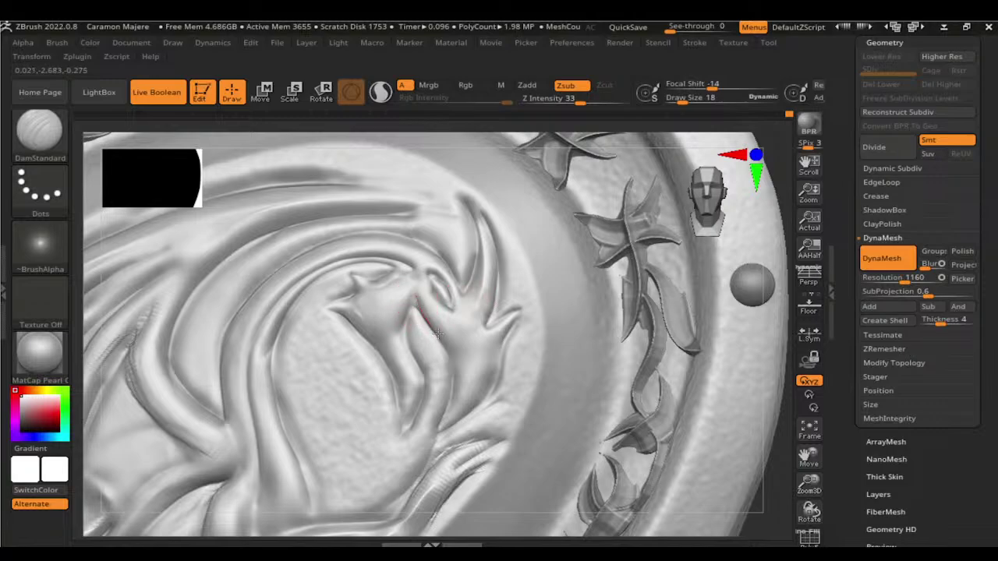
drag(455, 385, 436, 428)
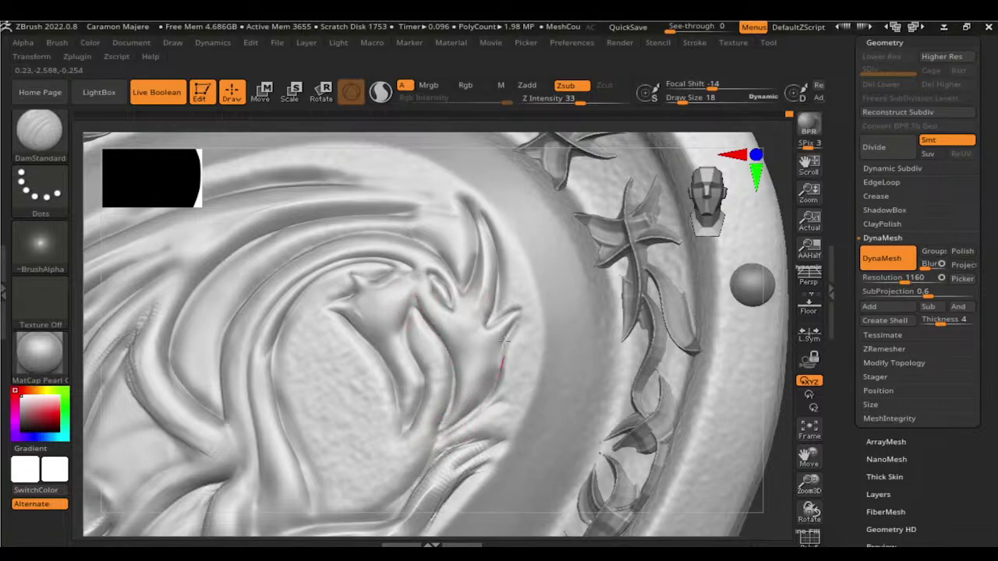
drag(505, 341, 468, 445)
shift+drag(436, 491, 507, 460)
mouse_move(760, 468)
mouse_down()
mouse_move(774, 368)
mouse_move(748, 437)
mouse_up()
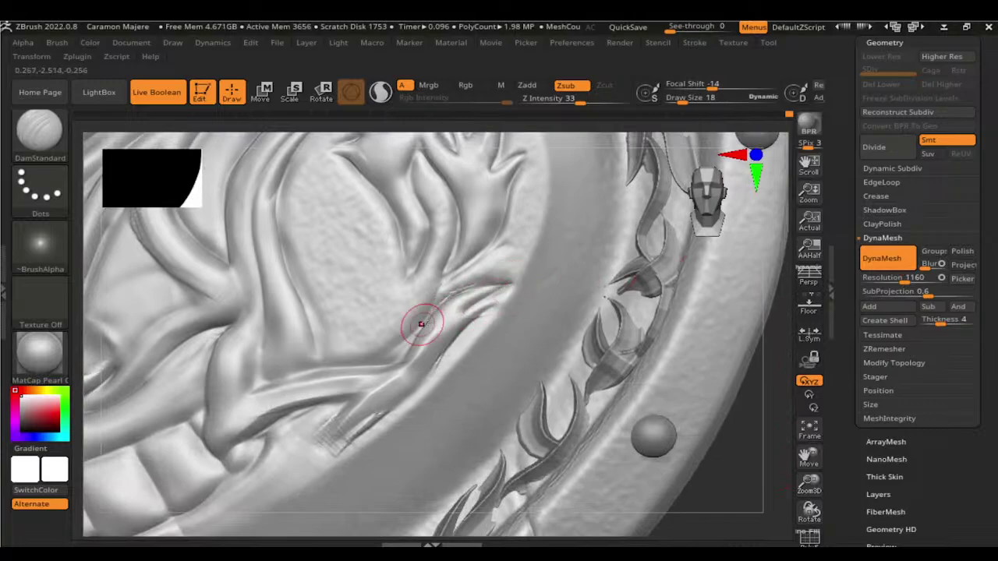
Step: Smooth the leaf tip and the rough lower end of the claw crease
mouse_move(422, 324)
shift+mouse_down()
mouse_move(414, 345)
mouse_move(487, 317)
mouse_move(434, 368)
shift+mouse_up()
drag(377, 414, 335, 440)
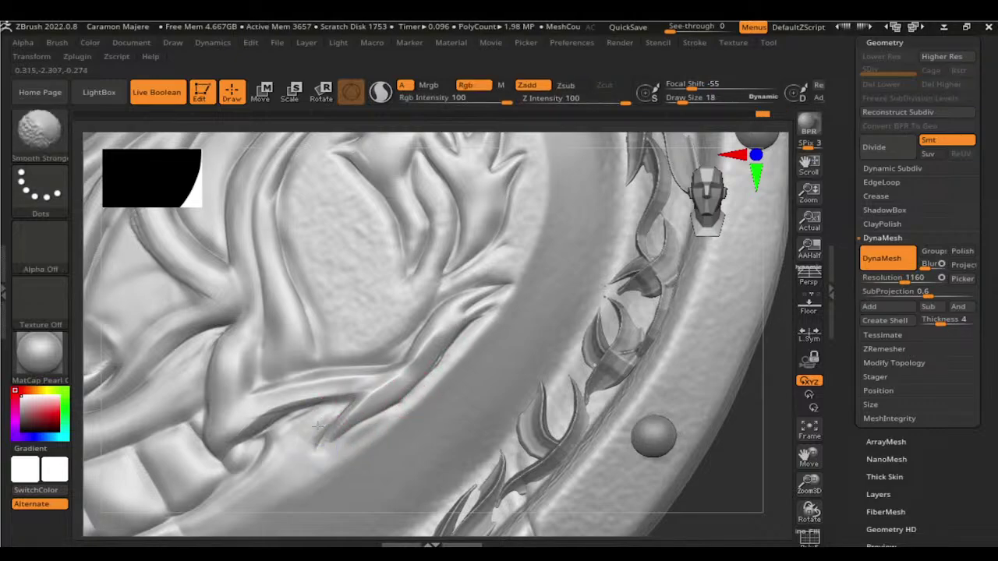
shift+drag(312, 412, 289, 423)
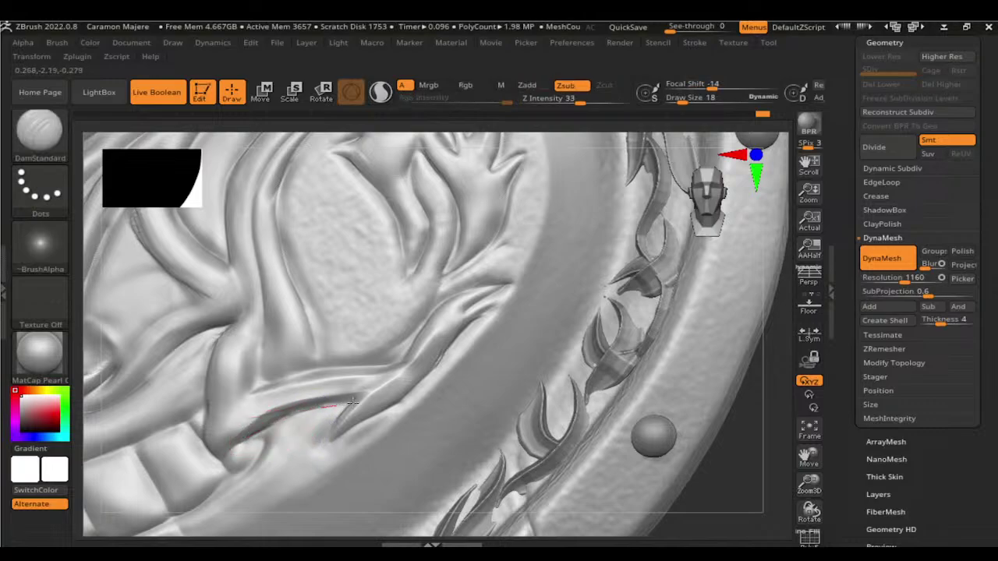
shift+drag(397, 393, 429, 365)
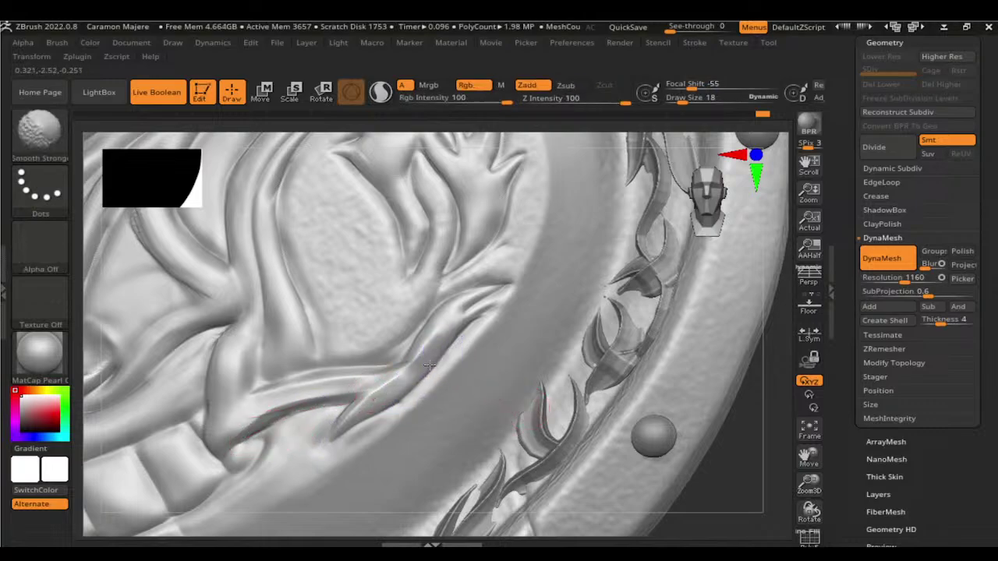
right_drag(736, 412, 396, 297)
Step: Add and smooth small clay strokes, then carve the groove further down the crease
key(b)
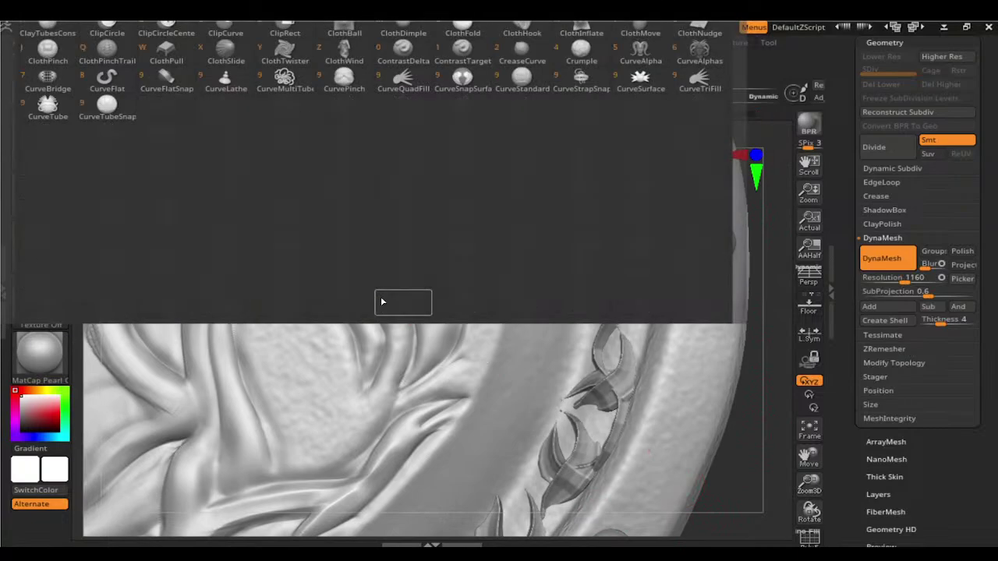
key(b)
drag(384, 290, 397, 381)
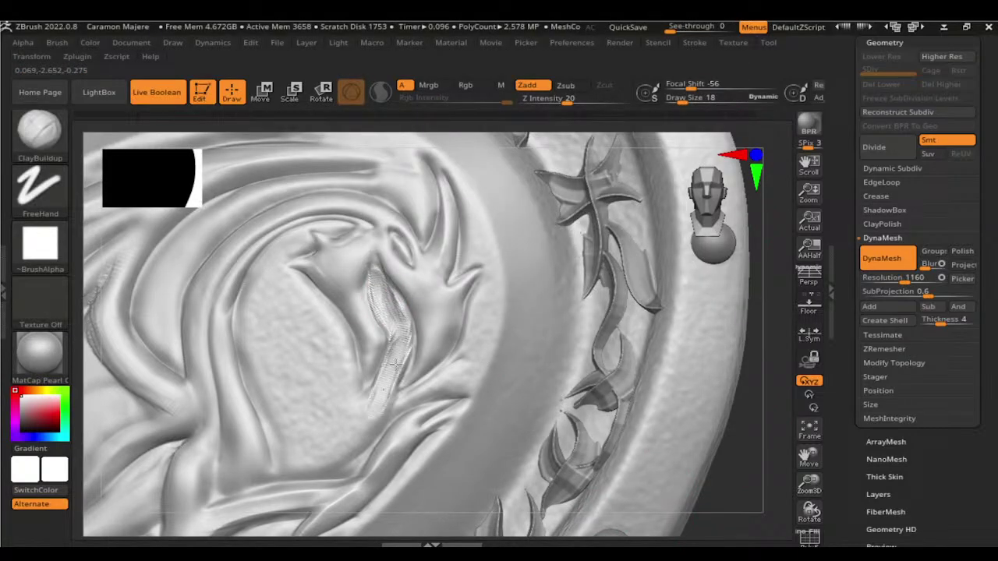
mouse_move(404, 339)
shift+mouse_down()
mouse_move(378, 290)
mouse_move(366, 292)
shift+mouse_up()
key(b)
key(d)
key(s)
drag(383, 329, 396, 378)
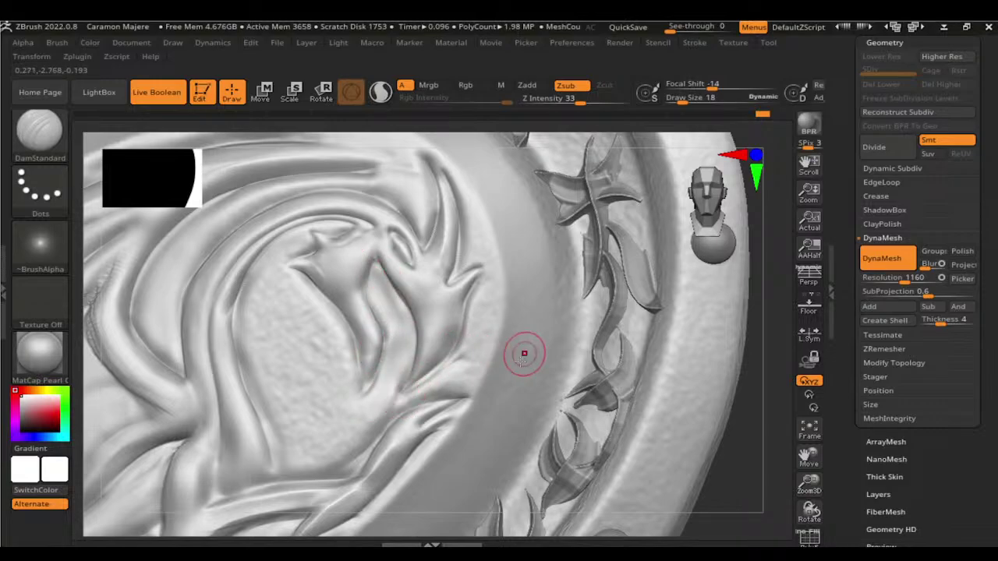
Step: Build up and smooth a ClayBuildup ridge near the lower groove
key(b)
key(c)
key(b)
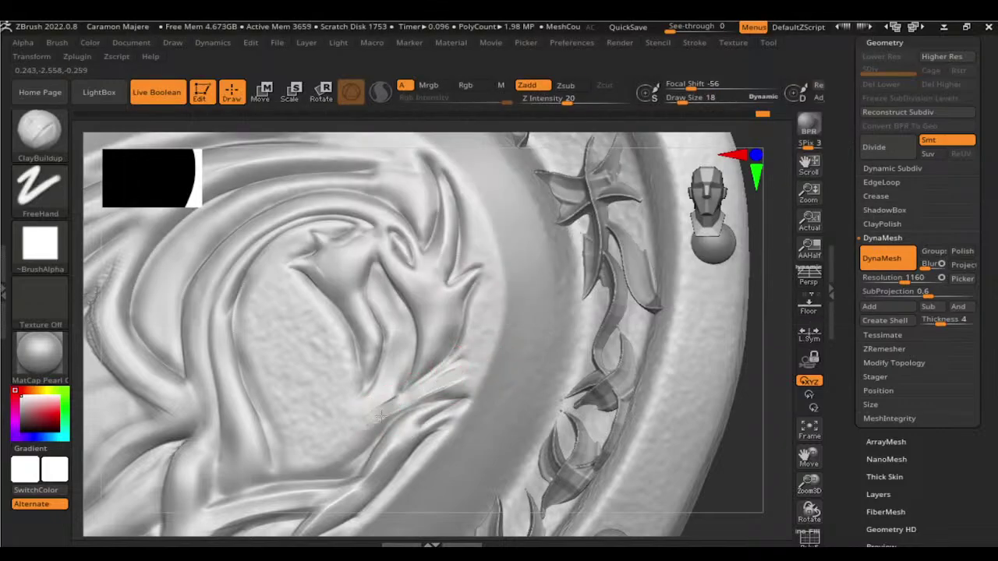
mouse_move(390, 410)
mouse_down()
mouse_move(473, 384)
mouse_move(401, 413)
mouse_up()
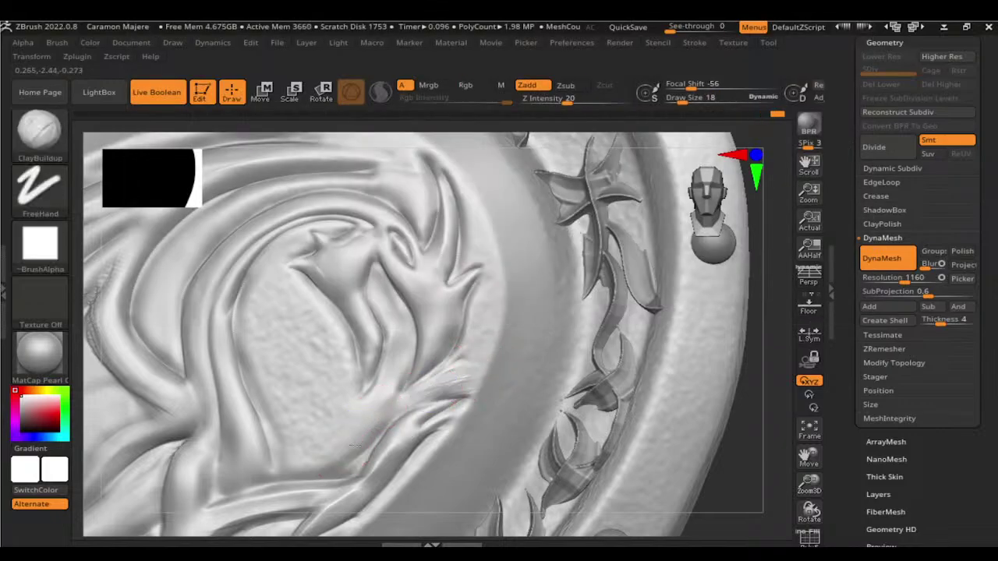
key(shift)
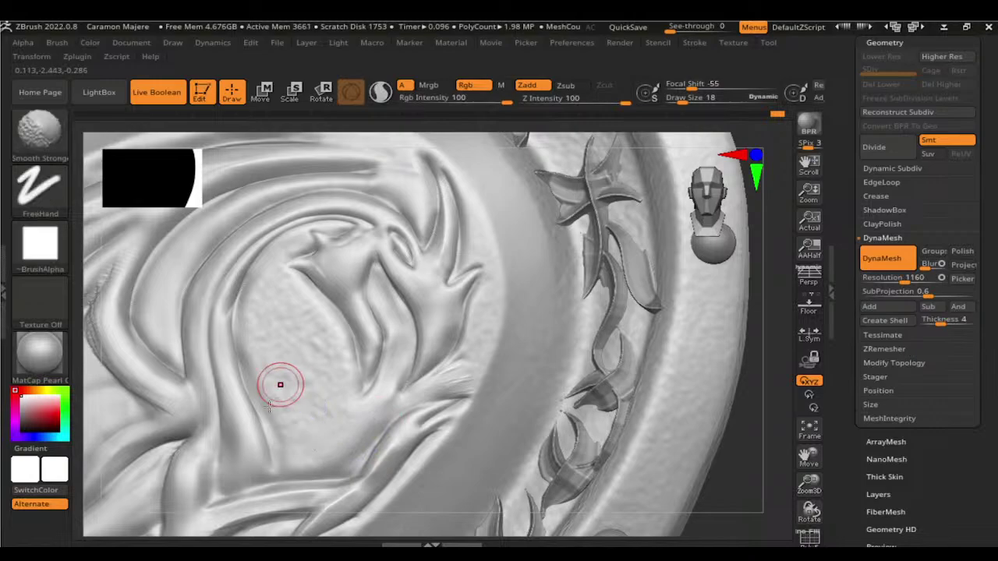
Step: Carve a thin crease along the groove's lower-left curve plus two short cross creases
key(b)
key(d)
key(s)
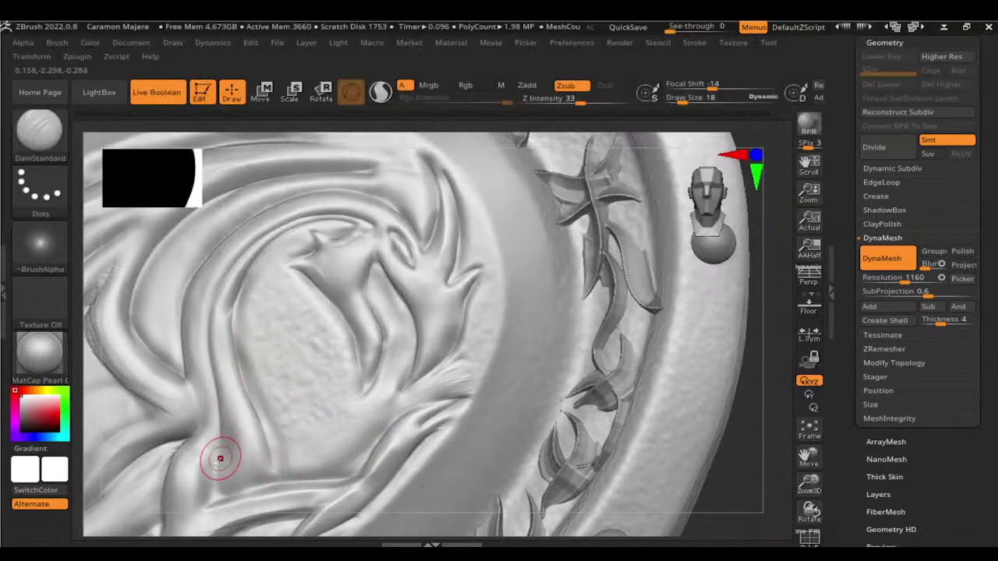
drag(214, 499, 222, 444)
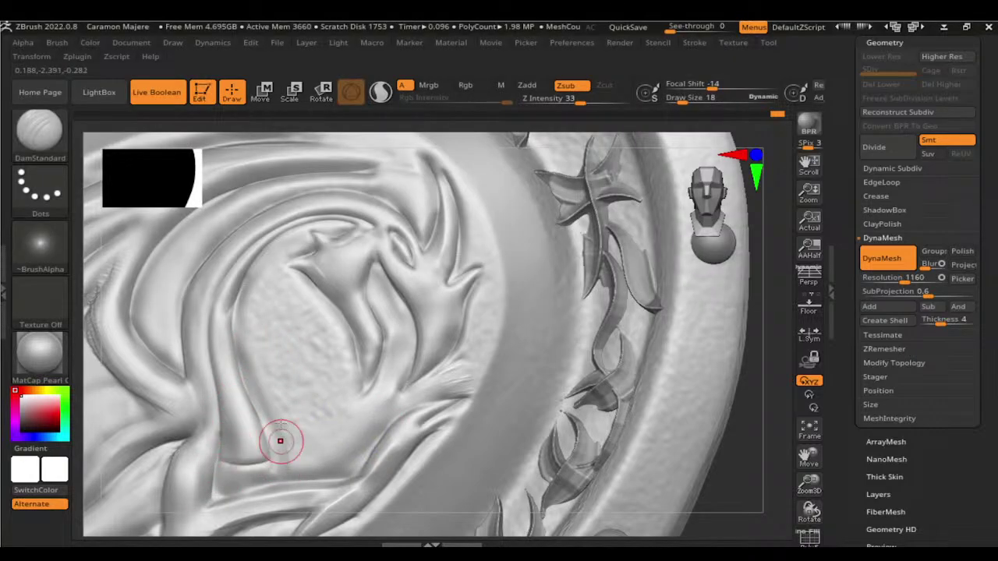
drag(219, 407, 269, 411)
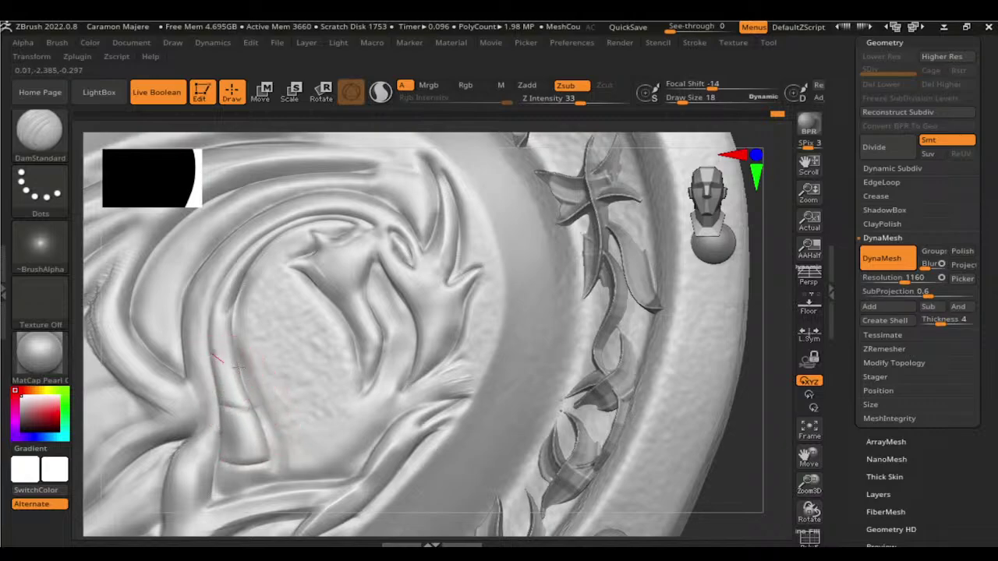
drag(212, 361, 243, 357)
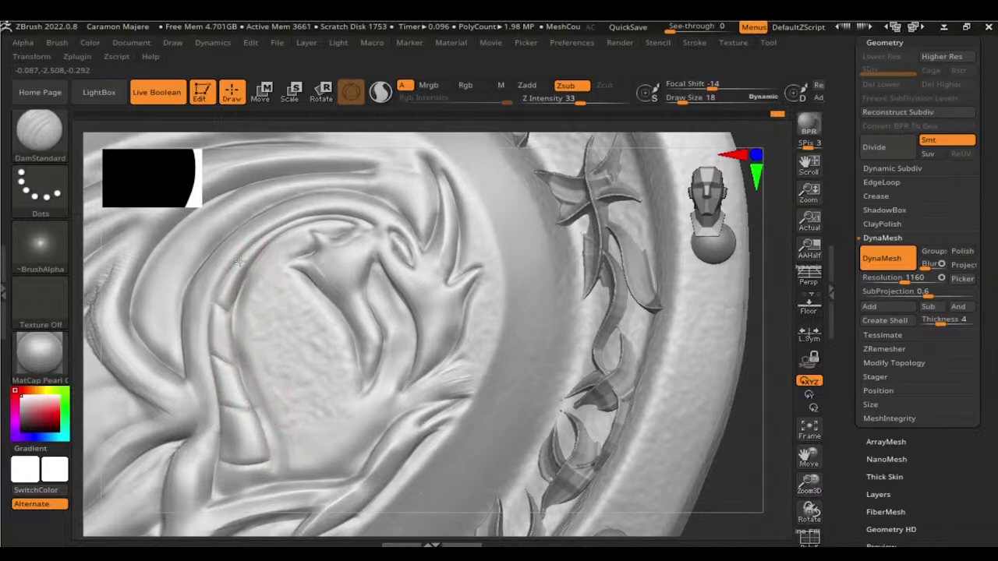
Step: Build up ClayBuildup strokes along the curved band inside the vine border and smooth them
right_drag(335, 323, 399, 404)
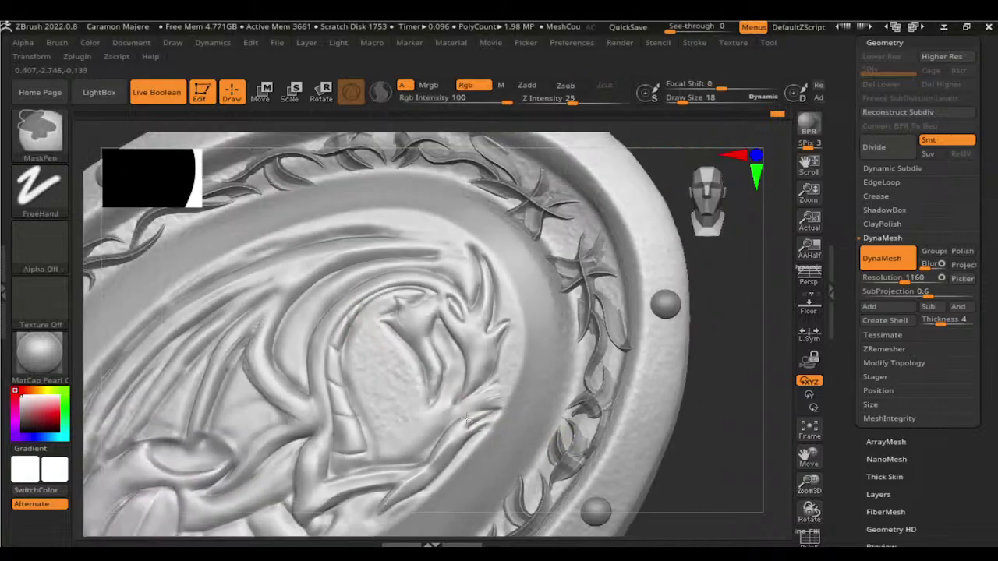
key(b)
key(c)
key(b)
right_drag(660, 376, 502, 352)
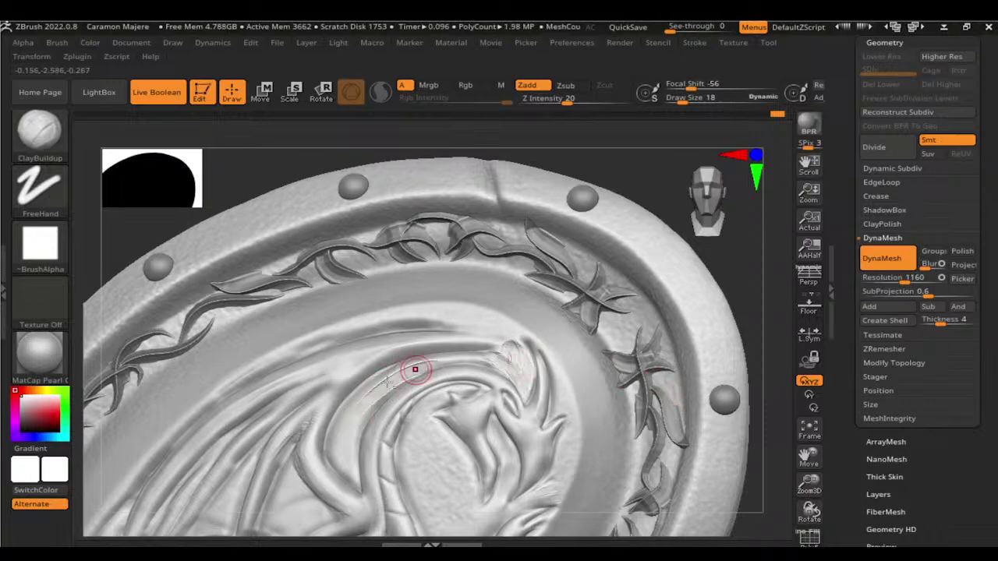
mouse_move(415, 370)
mouse_down()
mouse_move(500, 360)
mouse_move(404, 372)
mouse_up()
mouse_move(471, 357)
mouse_down()
mouse_move(493, 356)
mouse_move(455, 365)
mouse_move(351, 423)
mouse_move(353, 406)
mouse_move(343, 468)
mouse_move(357, 412)
mouse_move(338, 444)
mouse_move(361, 392)
mouse_move(357, 406)
mouse_move(407, 375)
mouse_move(334, 439)
mouse_move(324, 399)
mouse_up()
key(shift)
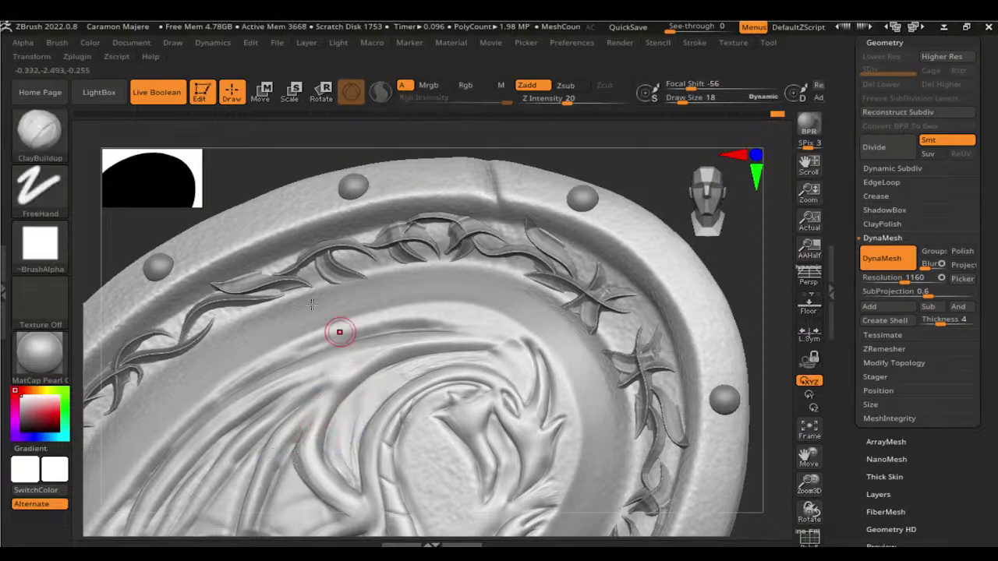
Step: Carve thin DamStandard creases along the strands left of the inner swirl, then smooth them
drag(270, 176, 396, 294)
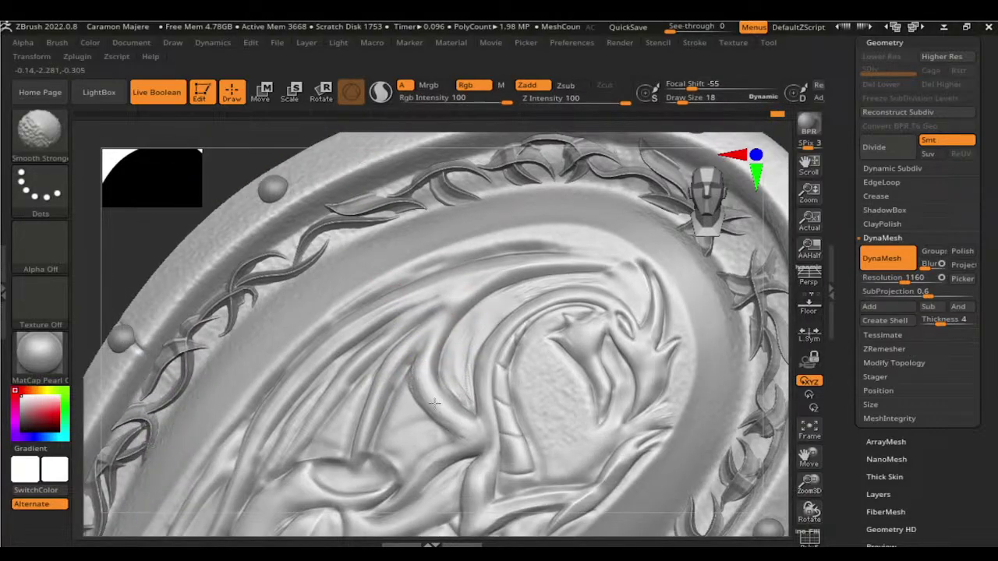
key(b)
key(d)
key(s)
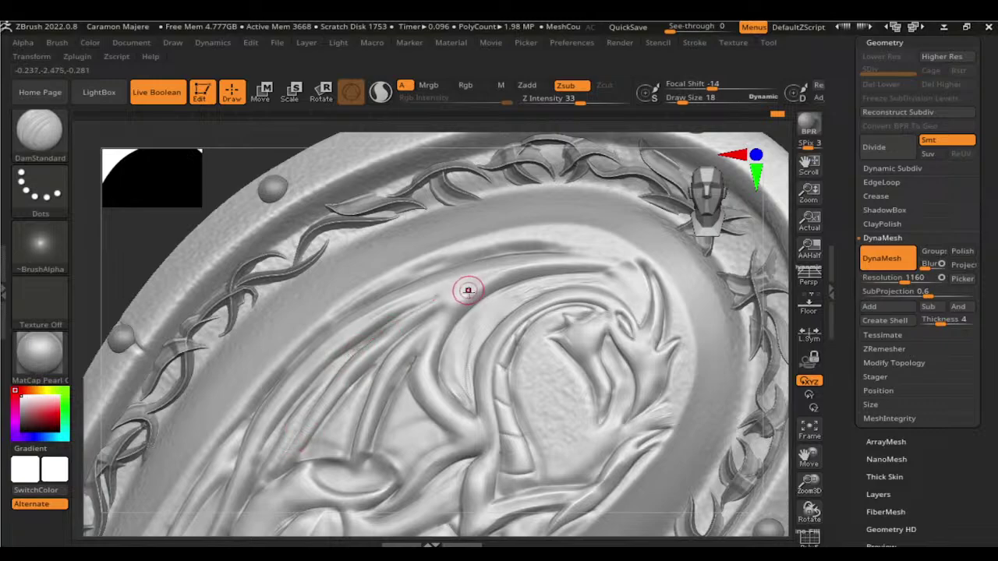
key(shift)
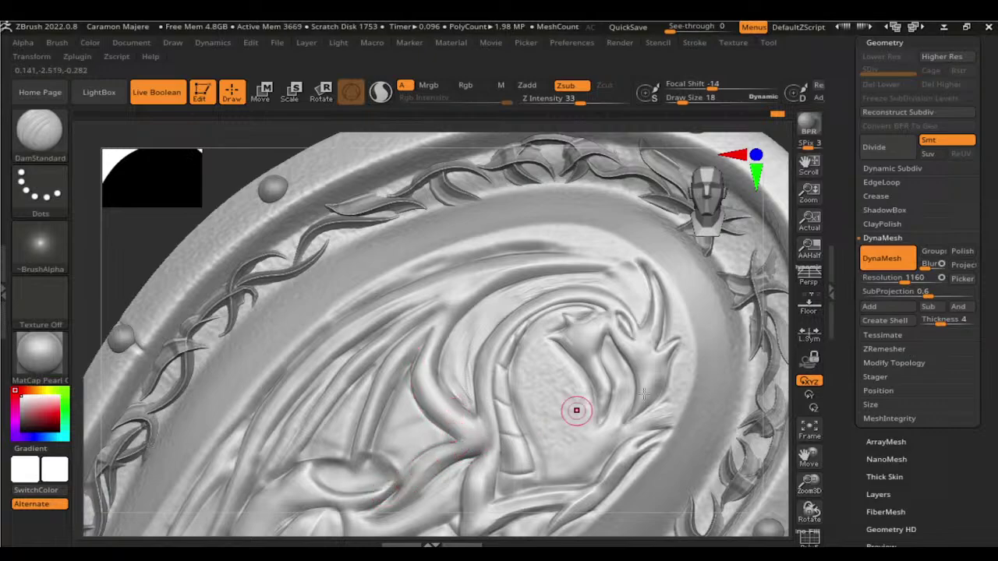
Step: Zoom in on the dragon's head and carve creases across the head and jaw
alt+drag(780, 417, 514, 231)
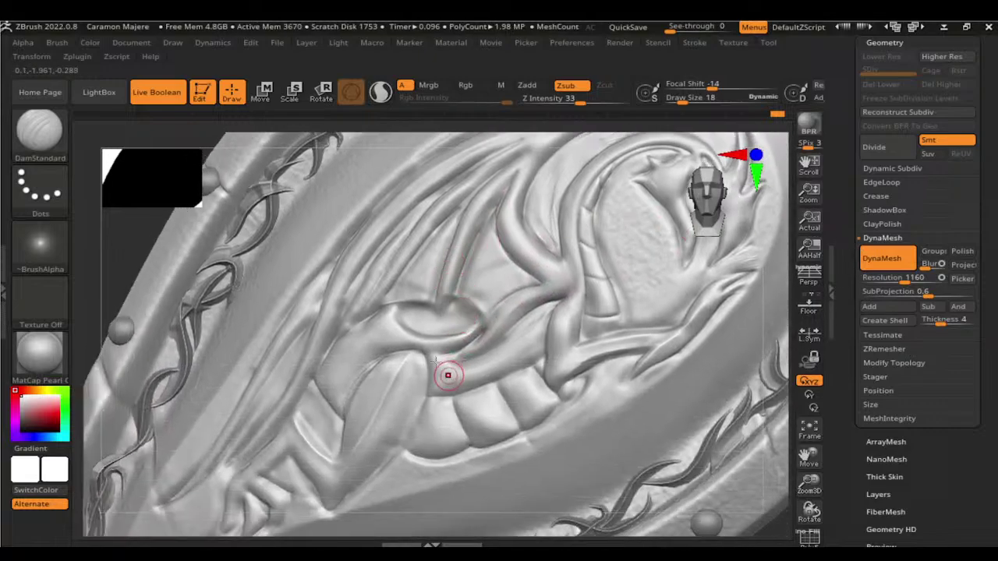
mouse_move(731, 428)
alt+mouse_down()
mouse_move(431, 309)
mouse_move(475, 320)
alt+mouse_up()
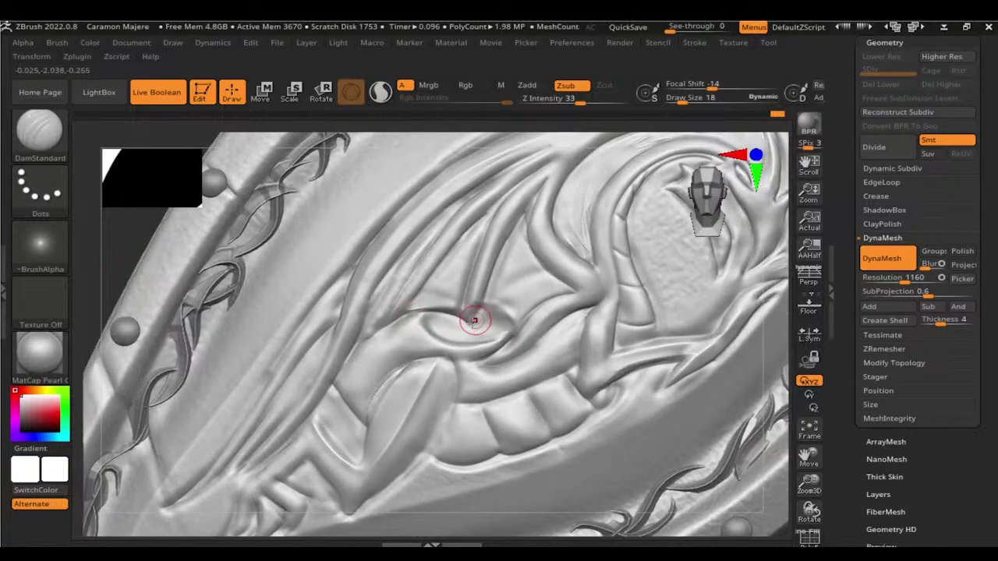
drag(496, 353, 491, 358)
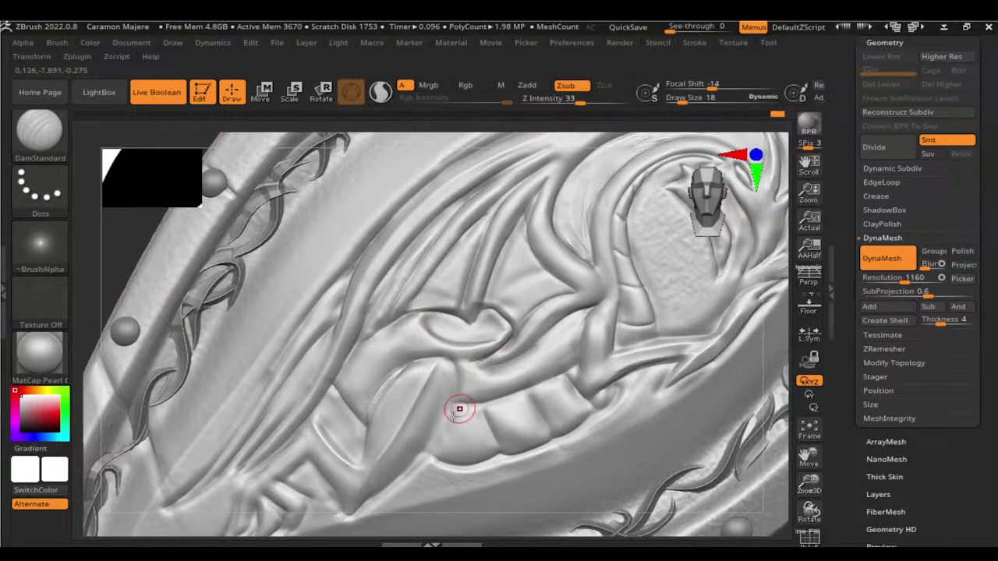
drag(427, 301, 419, 304)
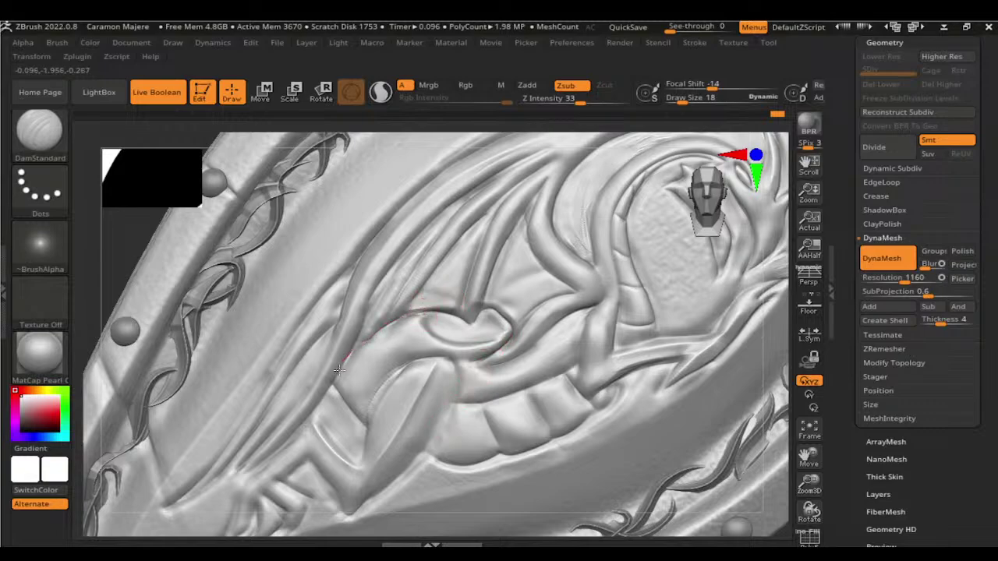
drag(339, 309, 340, 310)
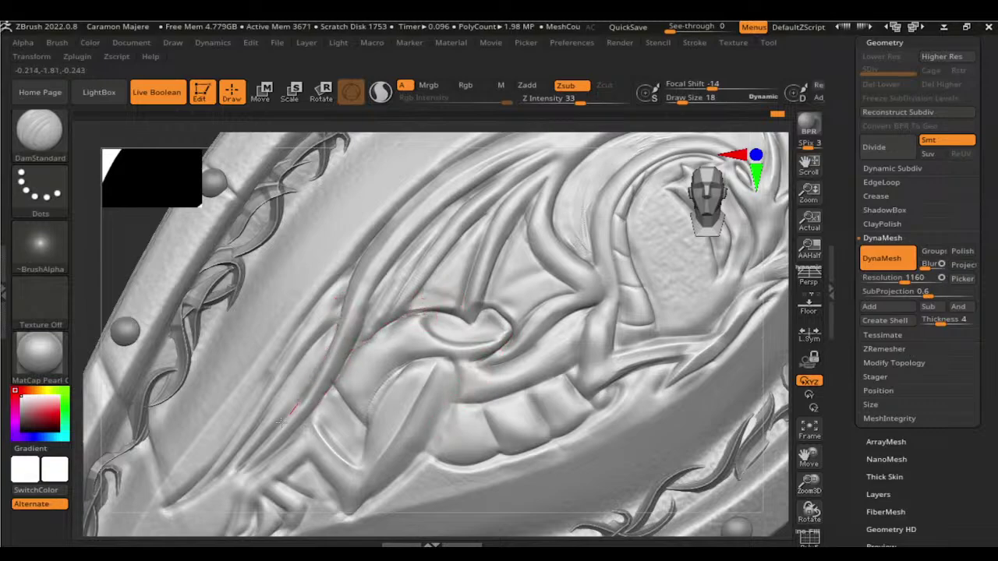
Step: Build up a raised ridge along the fold near the claw with ClayBuildup, then smooth it
alt+right_drag(312, 408, 430, 316)
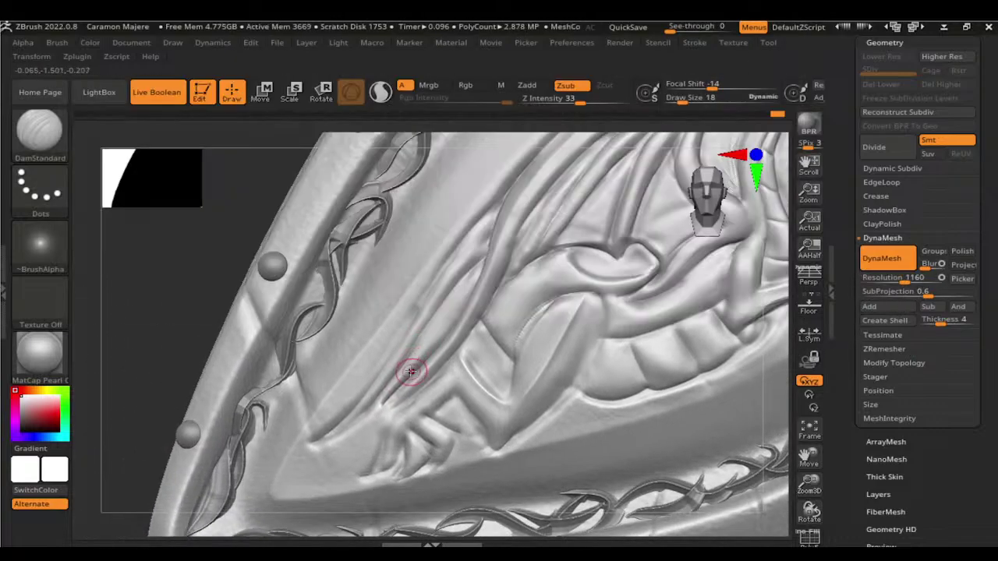
key(b)
key(c)
key(b)
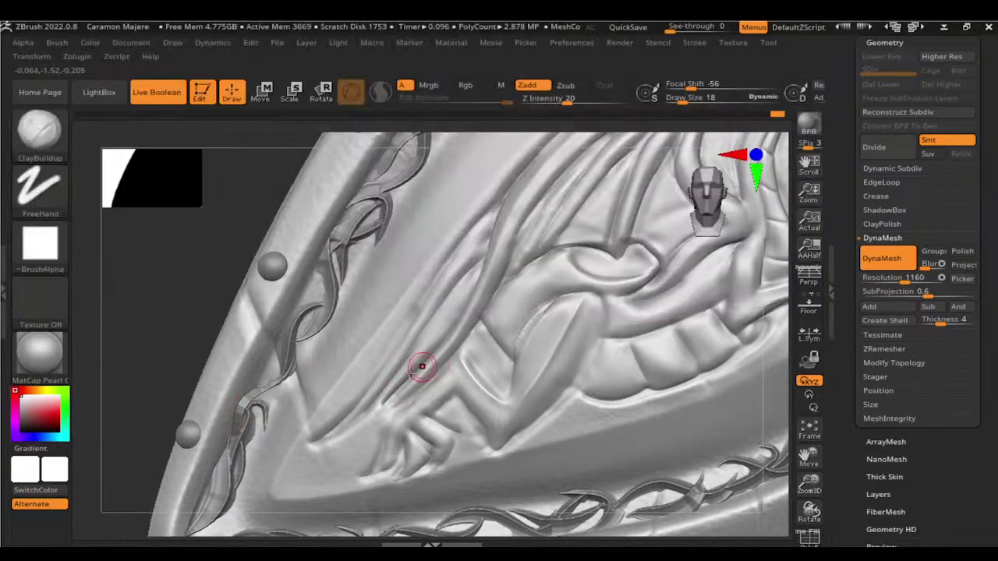
drag(402, 374, 449, 320)
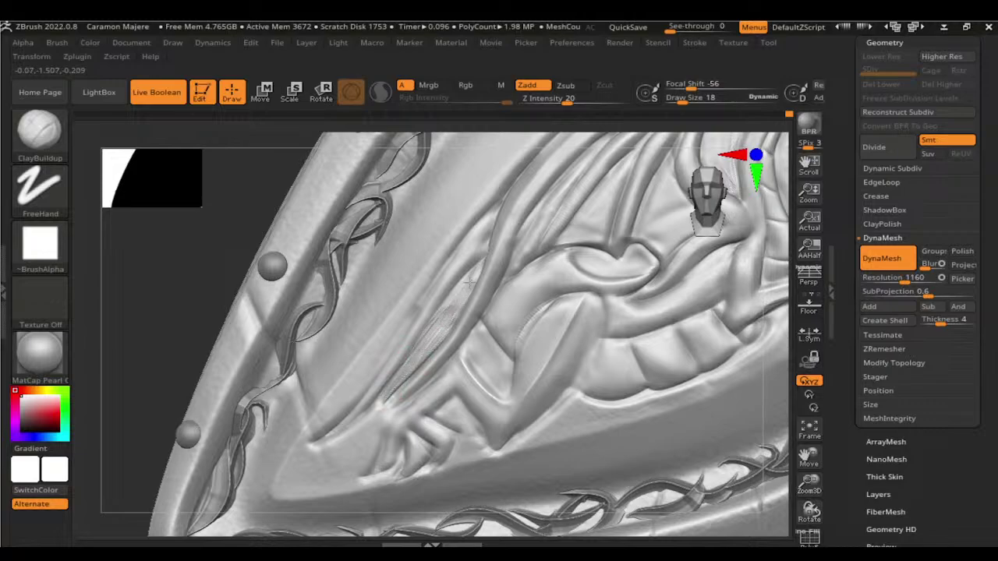
key(shift)
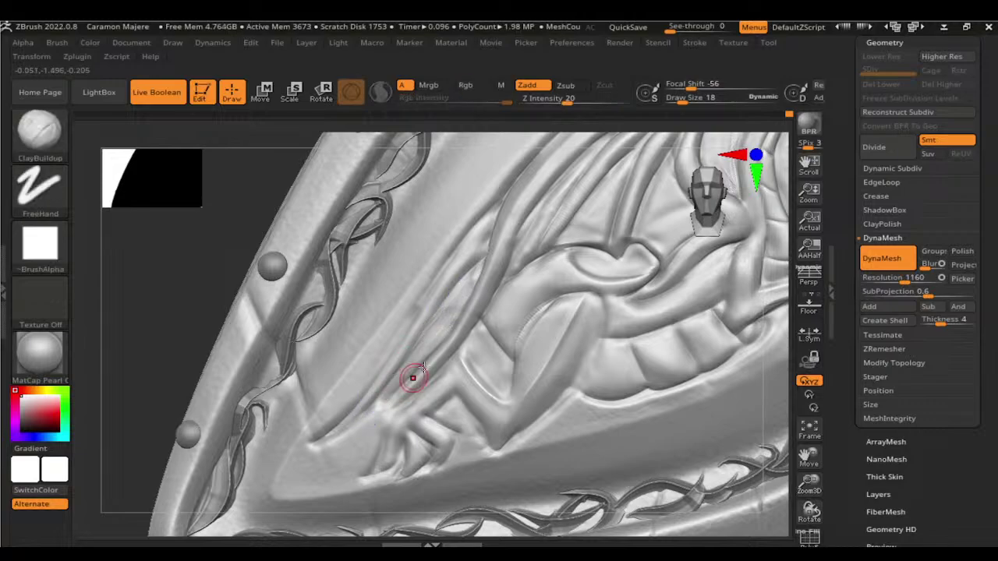
Step: Carve sharp DamStandard creases along the fold and into the dragon's claw
key(b)
key(d)
key(s)
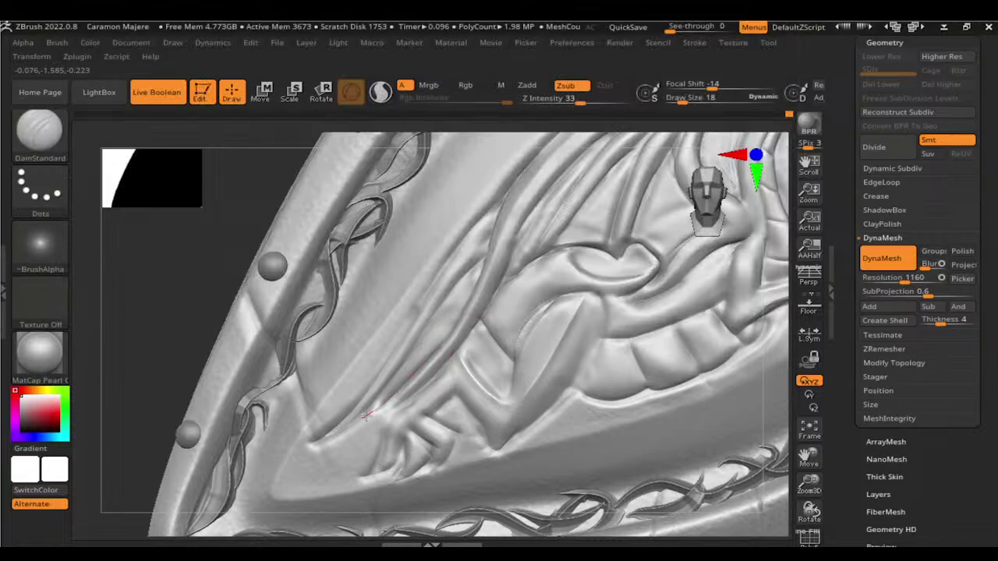
drag(463, 357, 407, 396)
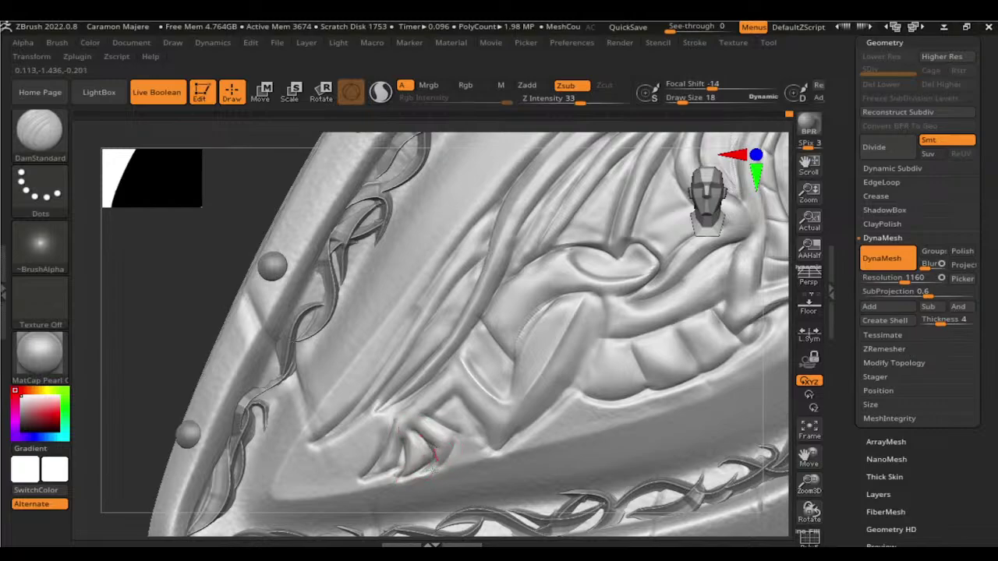
drag(465, 420, 430, 415)
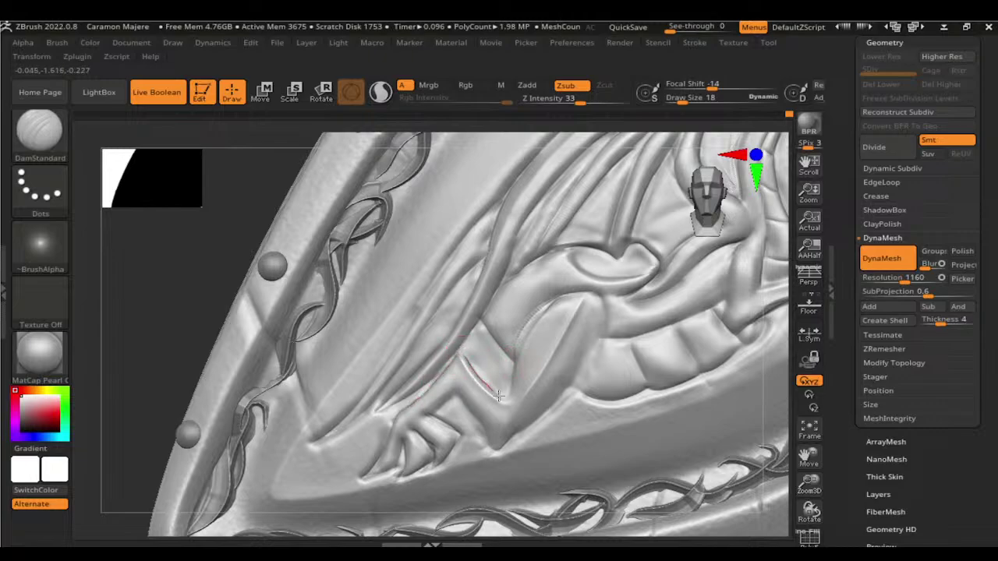
drag(499, 396, 517, 403)
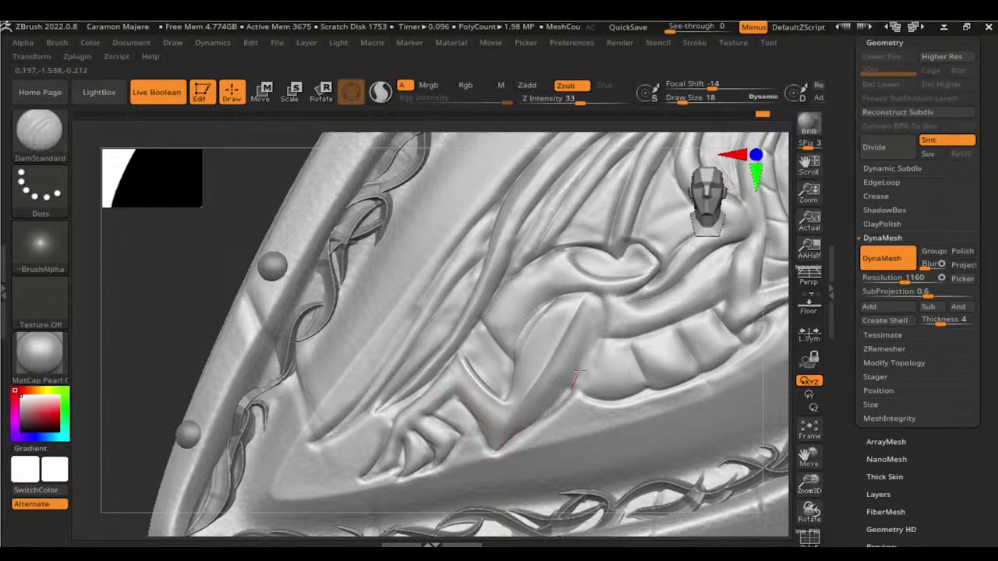
drag(578, 374, 588, 379)
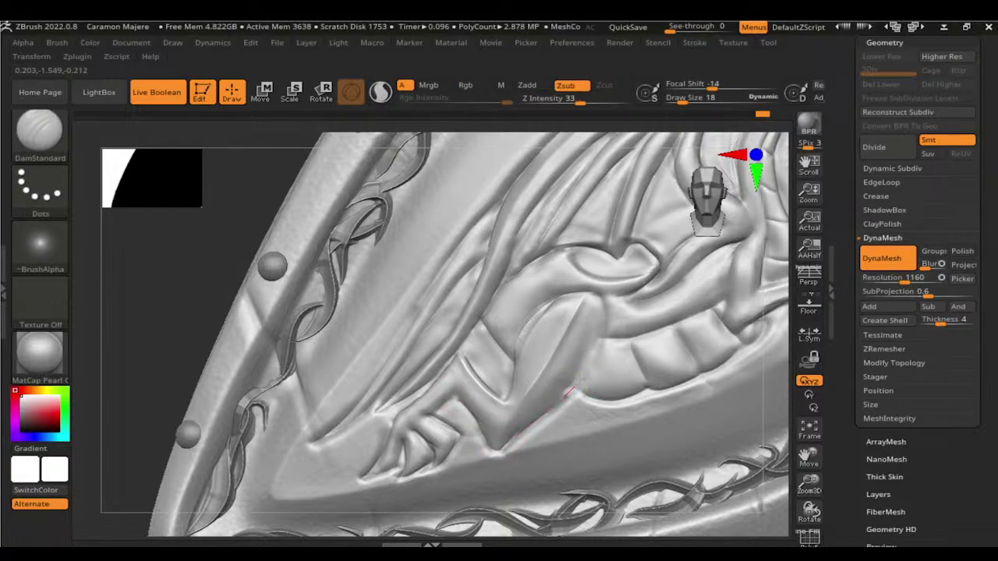
Step: Build up the raised oval lobe in the relief with ClayBuildup
key(b)
key(c)
key(b)
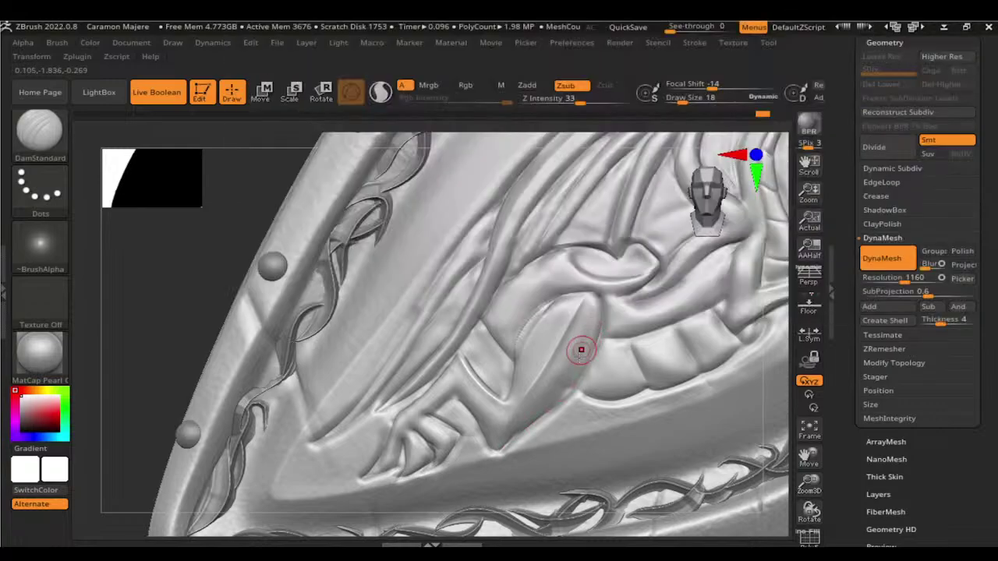
key(b)
key(c)
key(b)
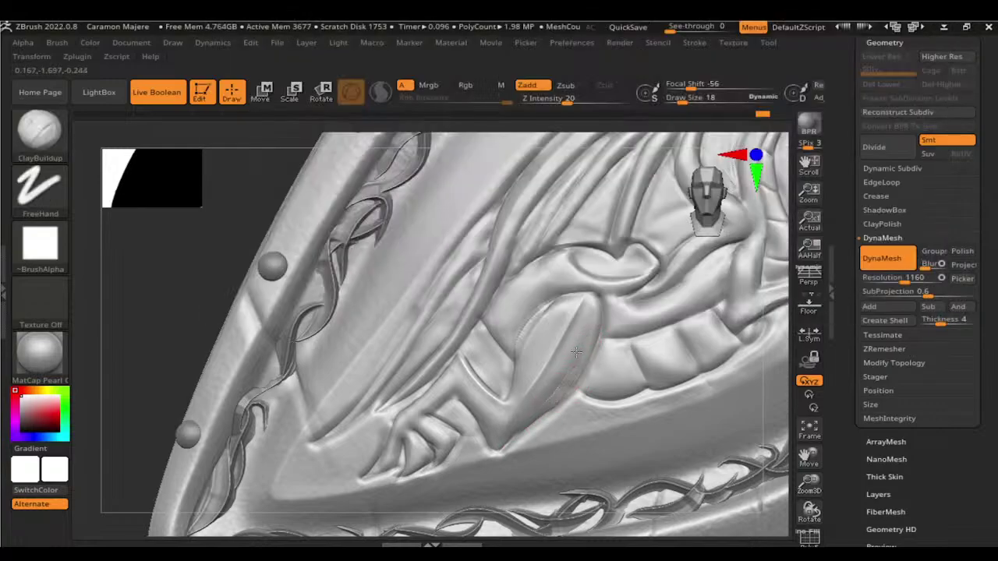
drag(592, 320, 575, 341)
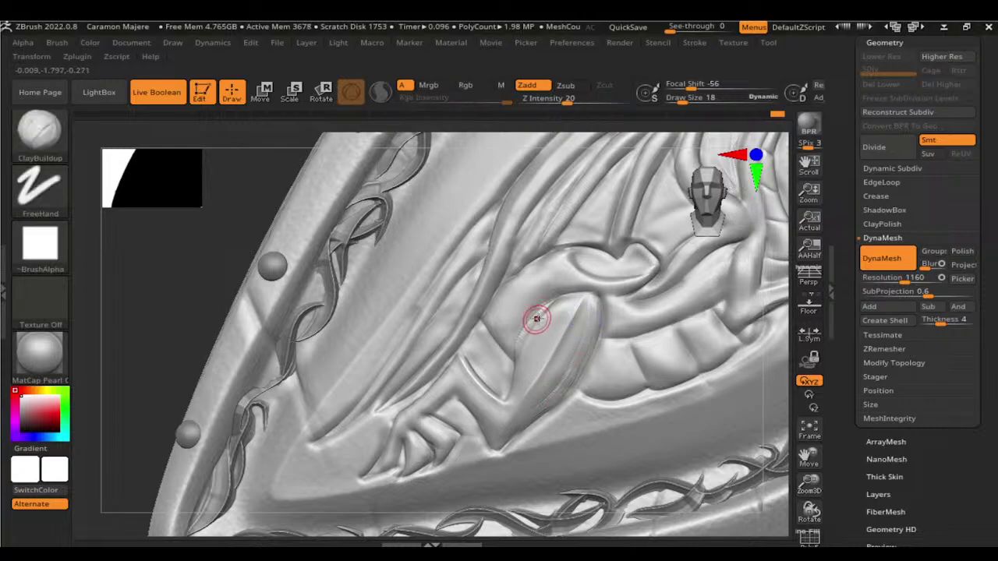
Step: Carve a DamStandard crease below the oval lobe and soften it with smoothing
key(b)
key(d)
key(s)
key(b)
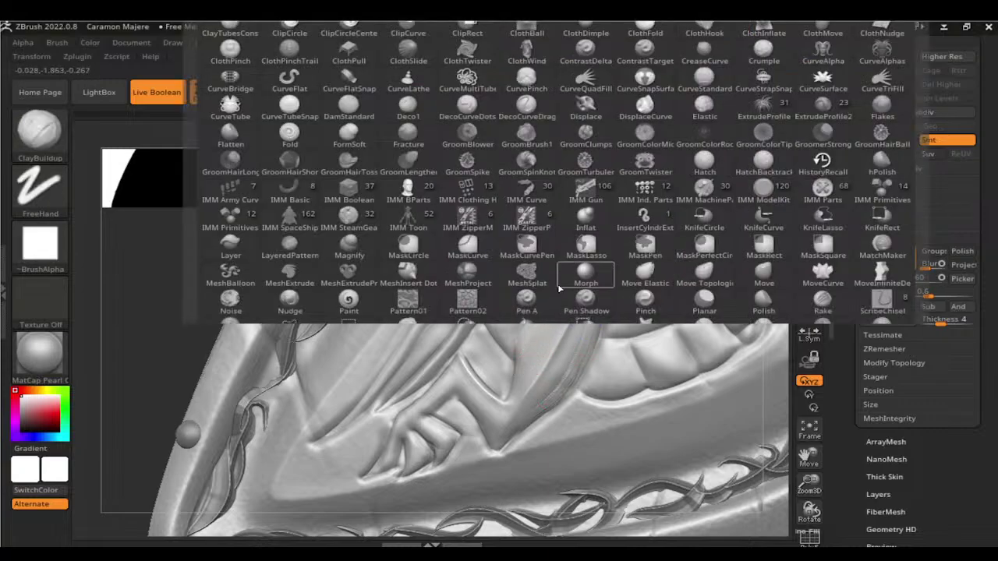
key(d)
key(s)
drag(550, 300, 526, 315)
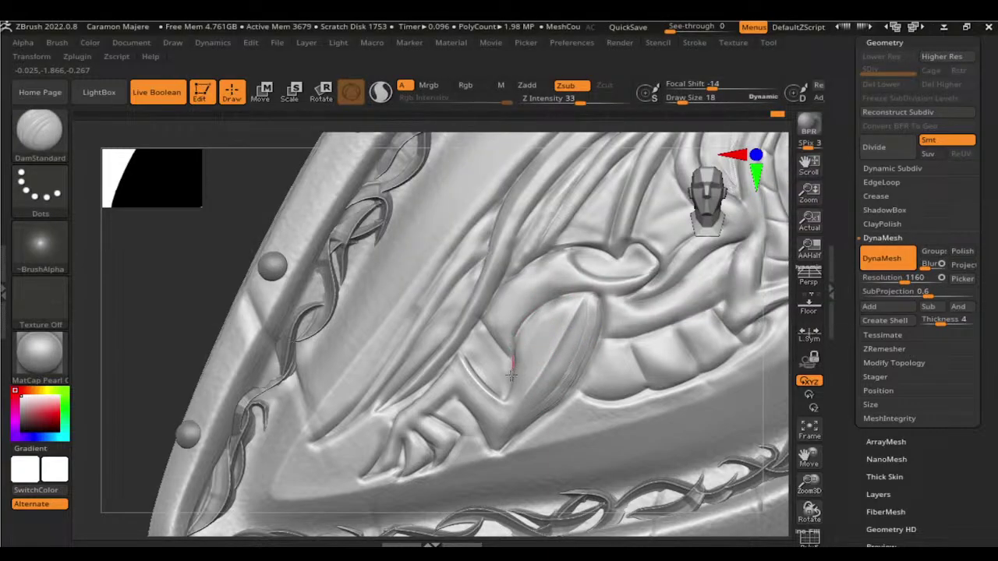
key(shift)
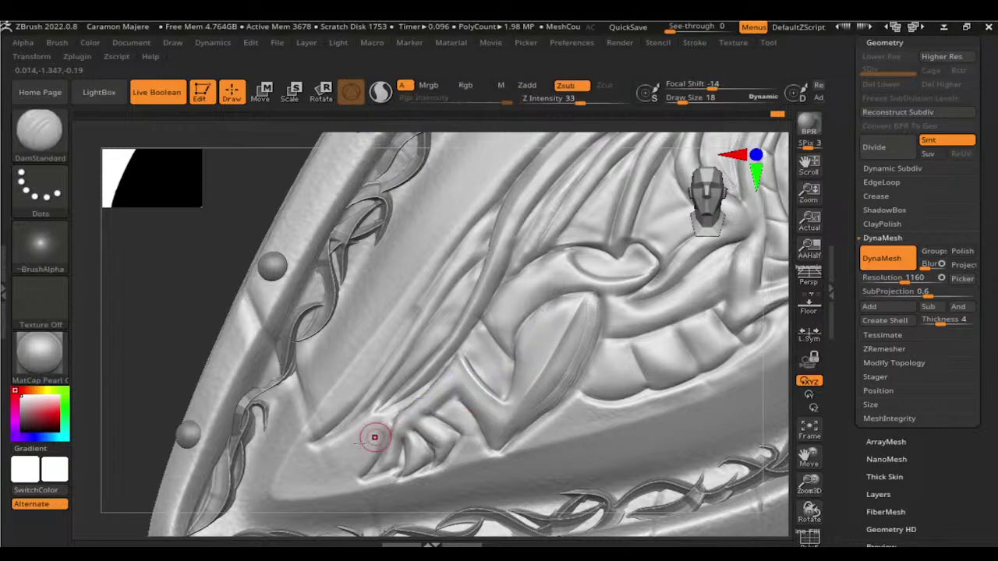
Step: Turn the shield to the front and carve creases down the dragon's neck
key(f)
drag(234, 386, 582, 382)
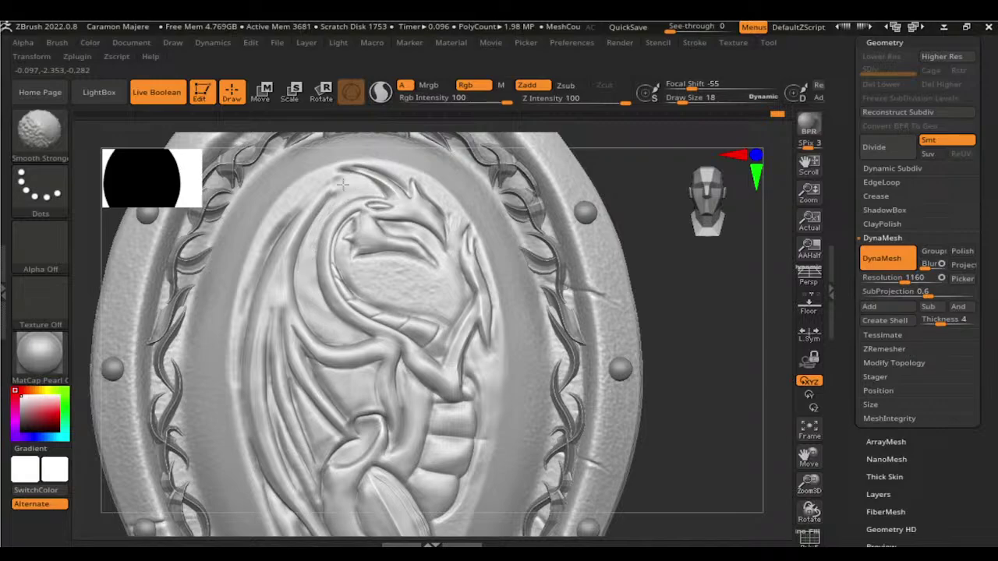
key(b)
key(d)
key(s)
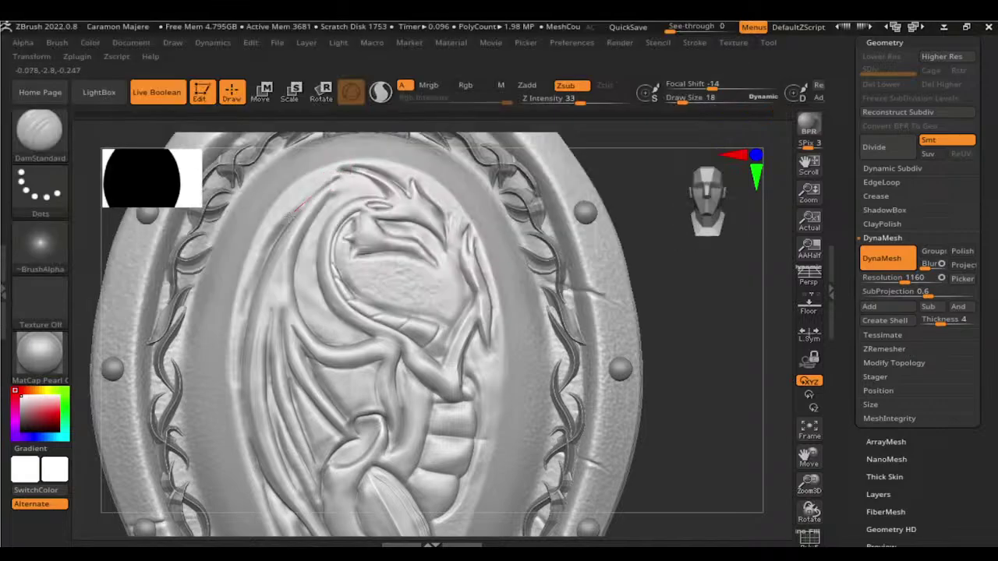
drag(289, 217, 296, 216)
drag(340, 179, 329, 197)
drag(299, 240, 297, 252)
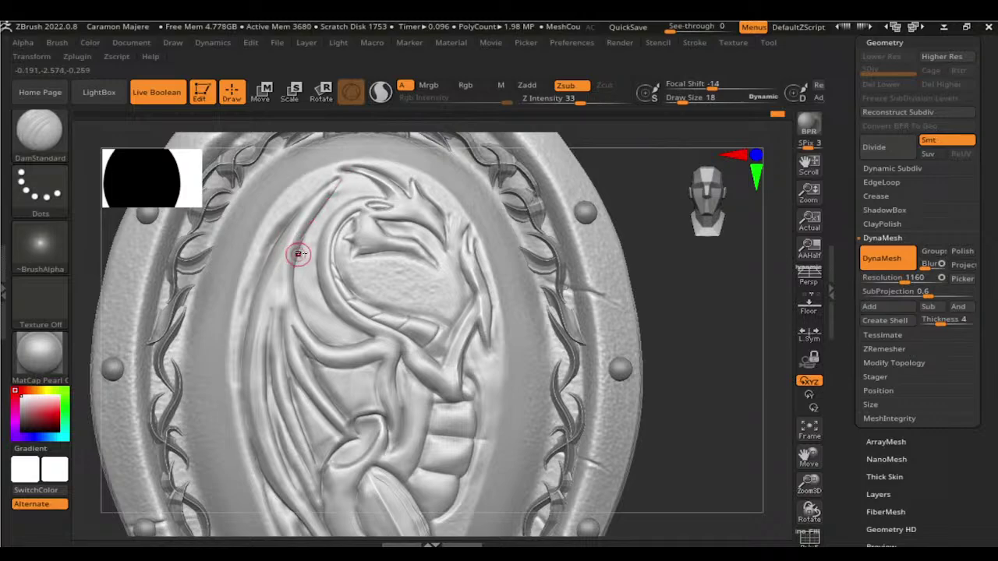
drag(334, 179, 318, 217)
drag(289, 266, 263, 265)
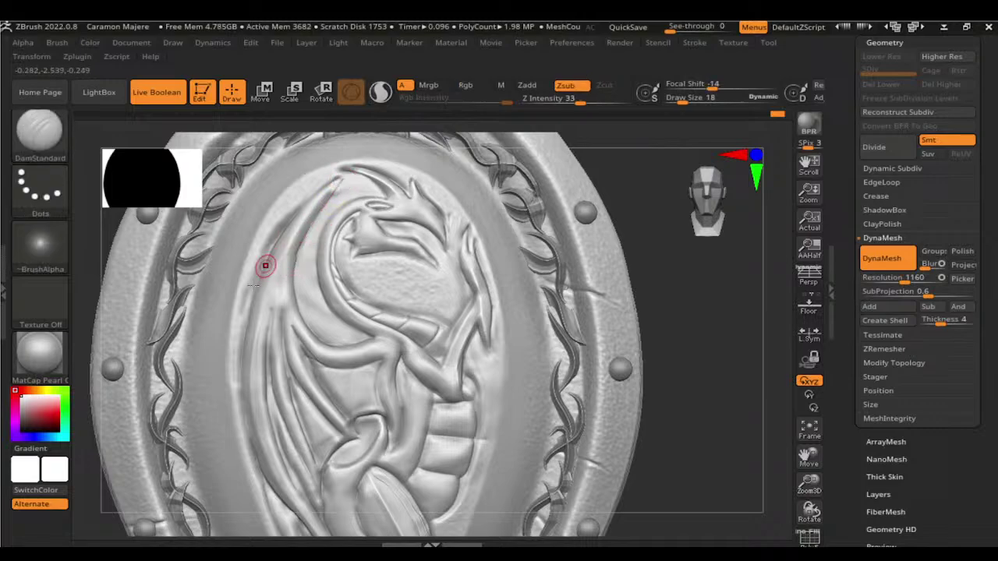
Step: Smooth the surface around the dragon's neck and over its head
key(shift)
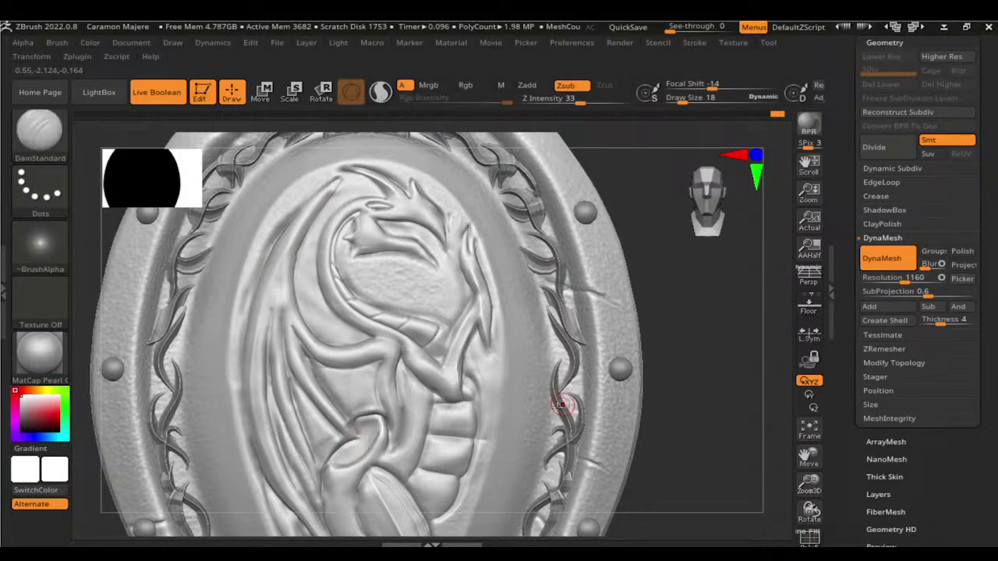
shift+drag(456, 376, 451, 396)
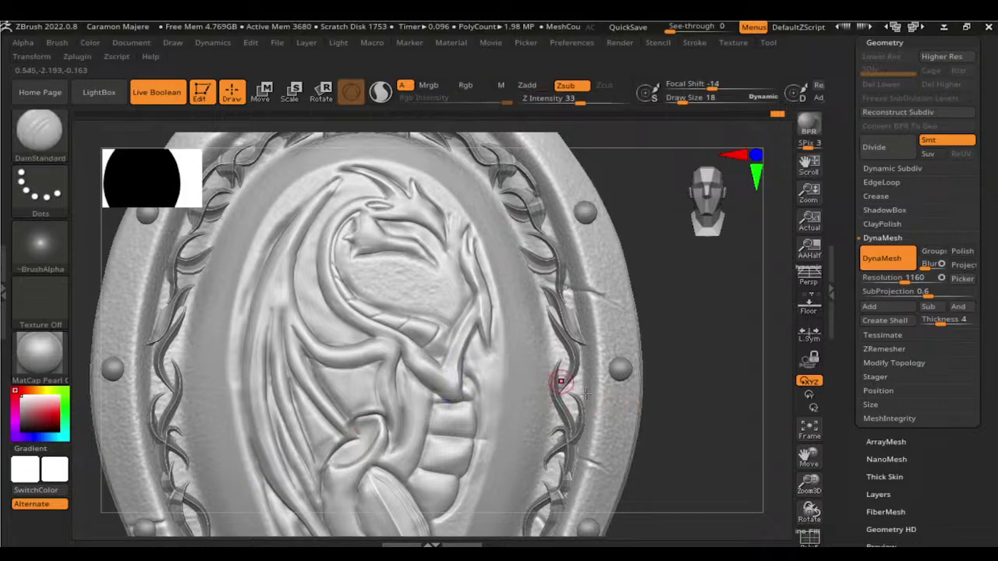
shift+drag(373, 250, 390, 238)
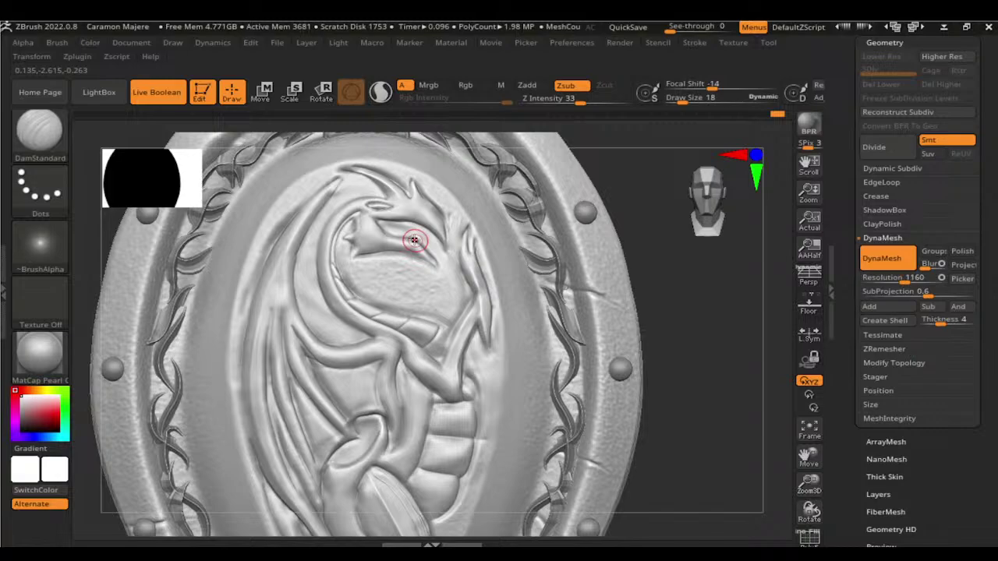
Step: Carve a DamStandard crease near the dragon's head
key(b)
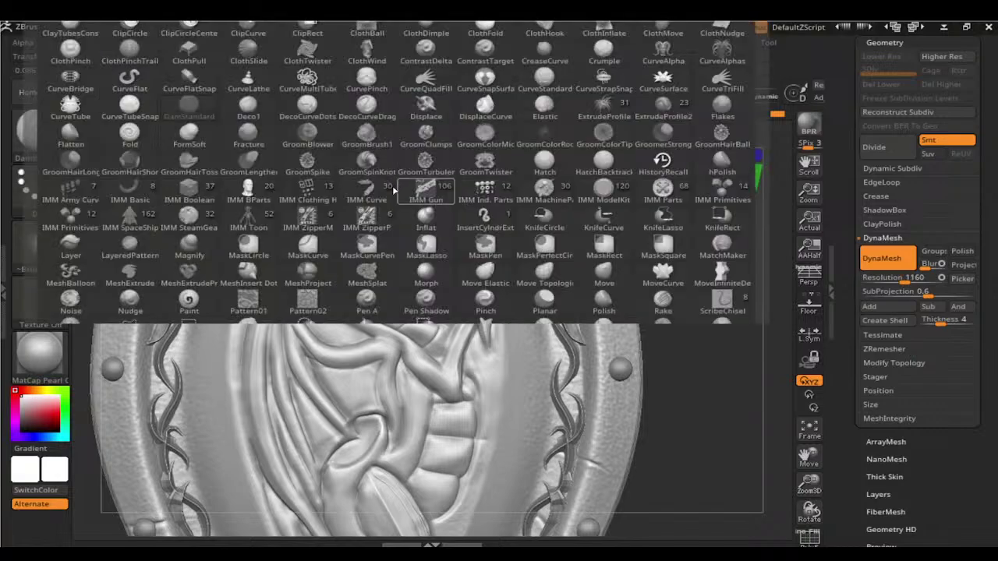
key(Escape)
drag(360, 196, 331, 212)
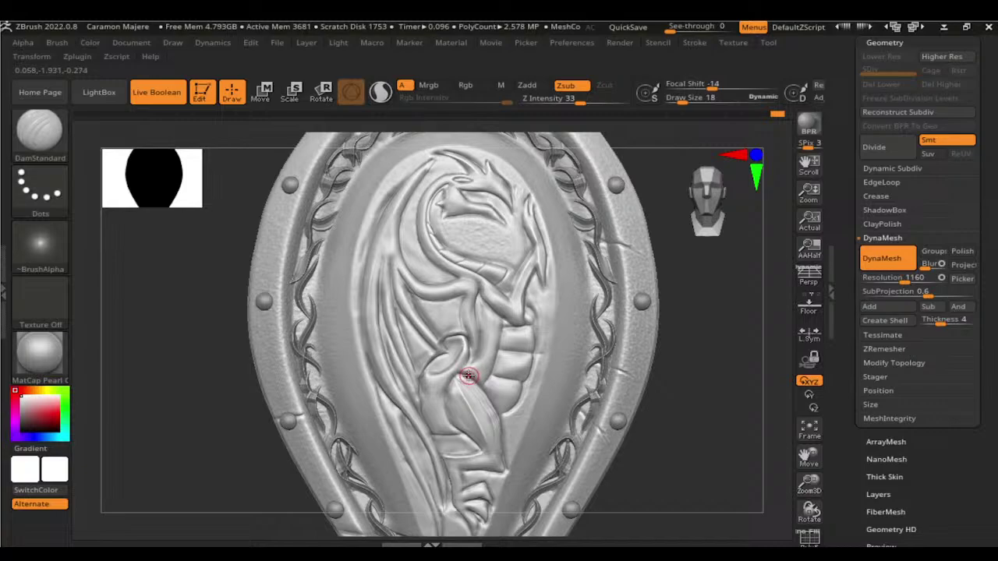
key(b)
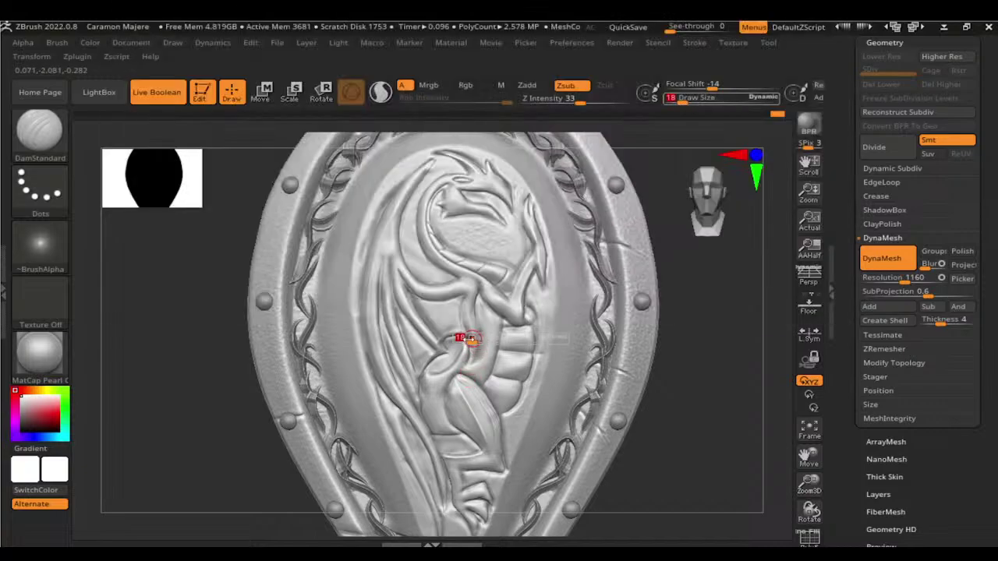
key(b)
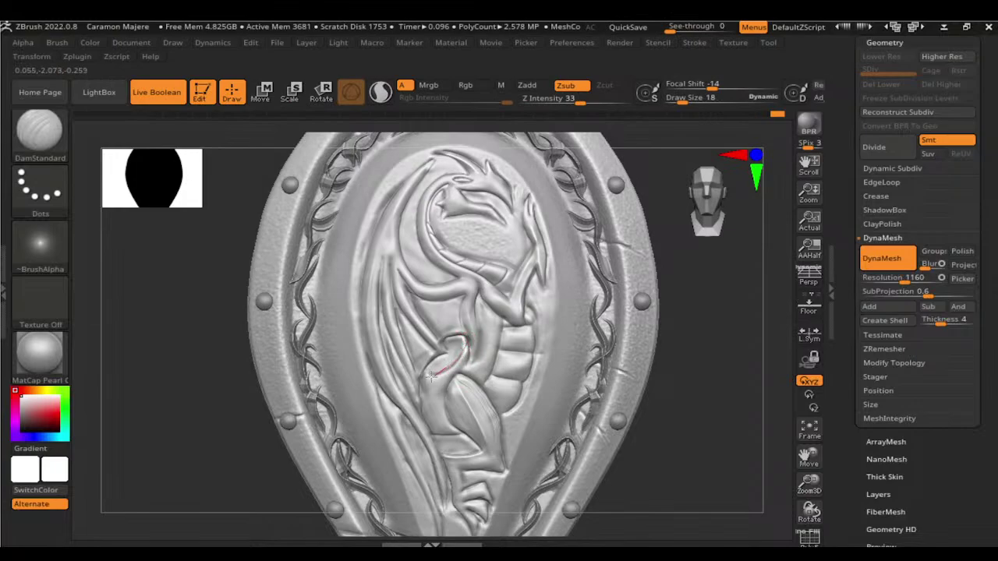
Step: Smooth the built-up ridge in the middle of the relief
key(b)
key(c)
key(b)
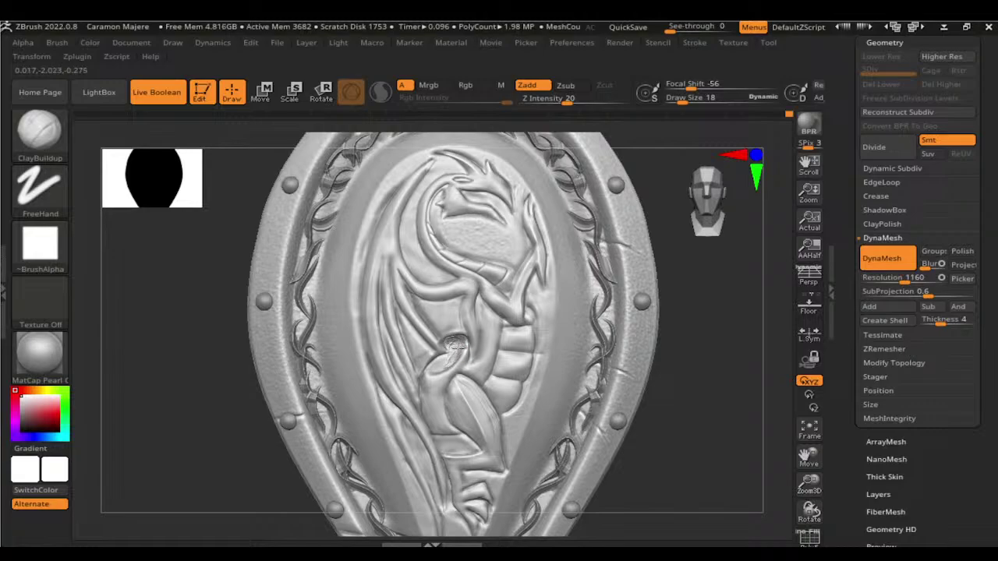
key(shift)
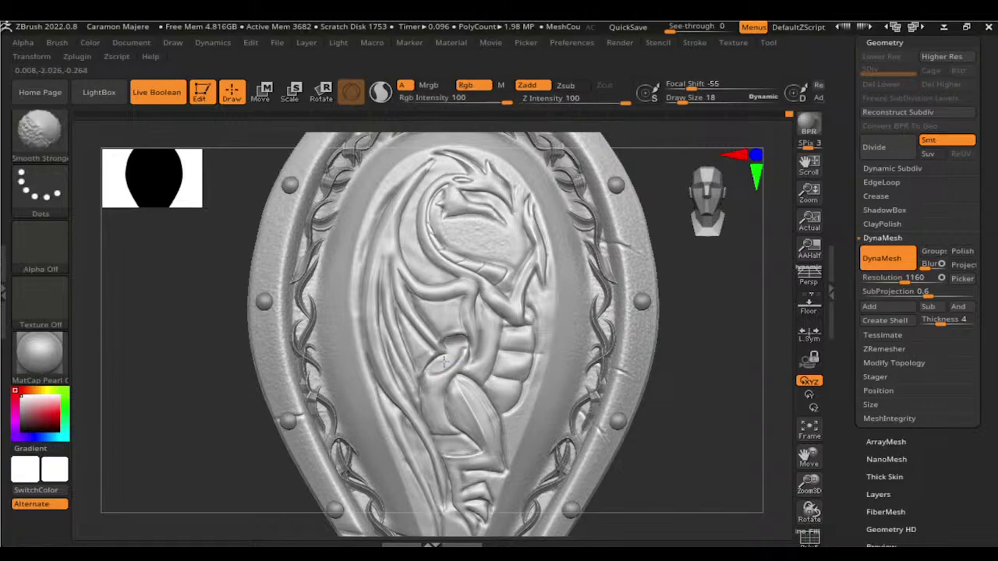
shift+drag(443, 360, 441, 362)
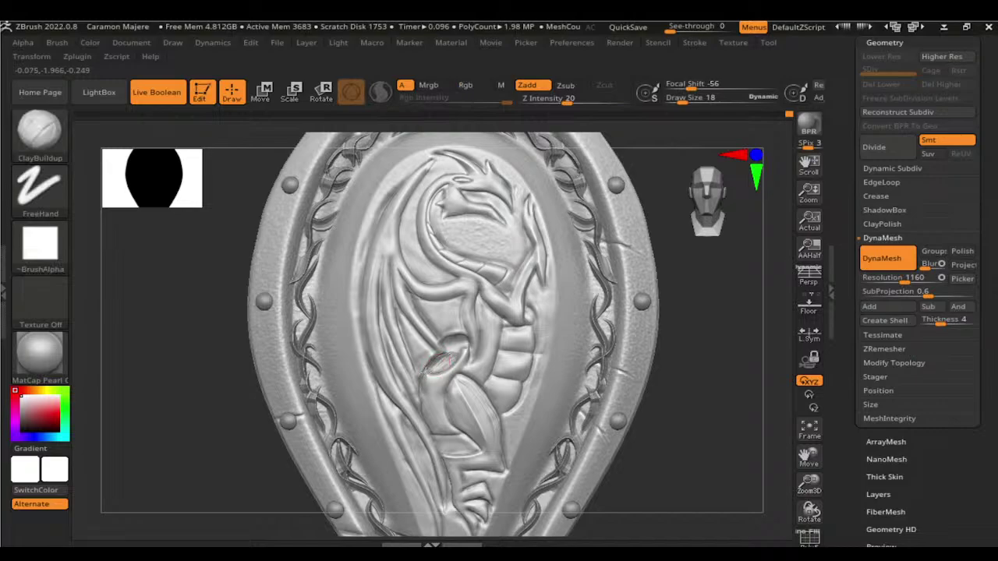
key(shift)
shift+drag(431, 365, 439, 364)
key(shift)
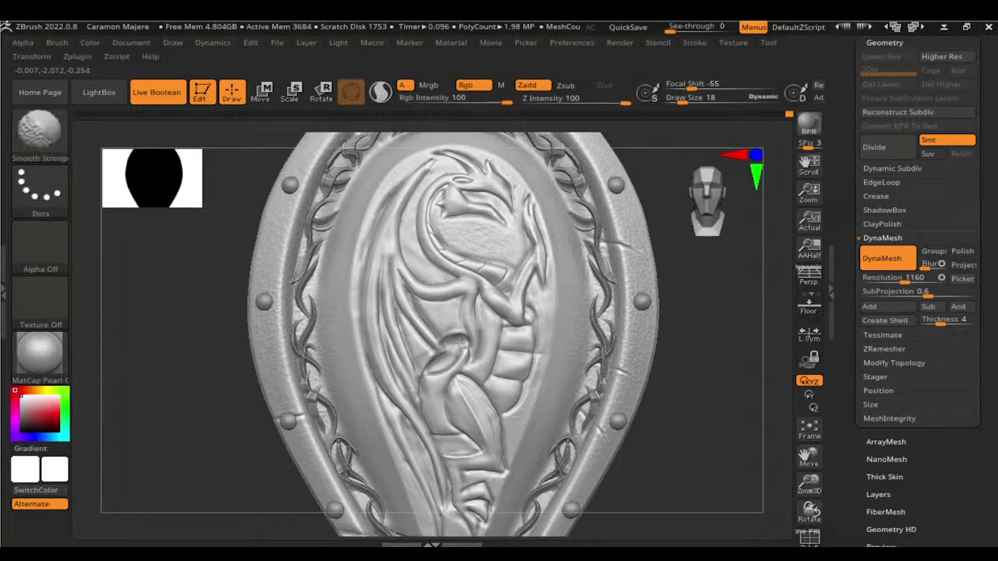
Step: Carve grooves beside the dragon's foreleg and deepen the groove down its body
key(b)
key(d)
key(s)
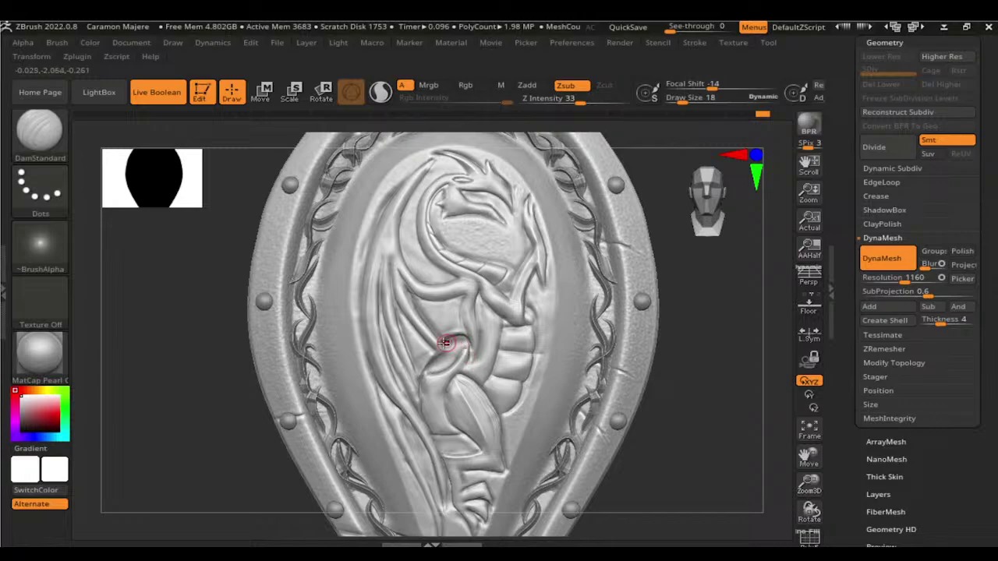
mouse_move(460, 359)
shift+mouse_down()
mouse_move(446, 353)
mouse_move(423, 372)
shift+mouse_up()
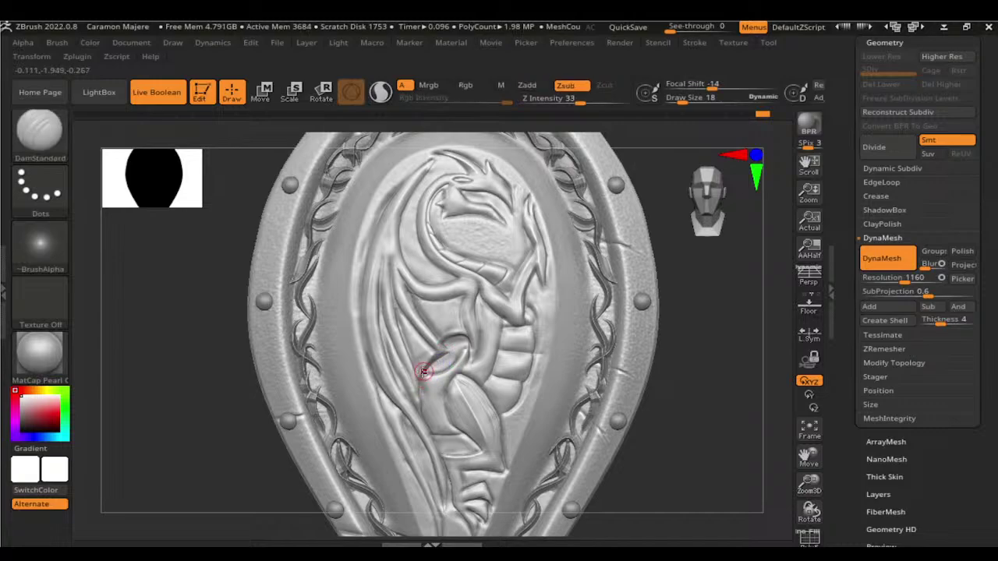
drag(421, 409, 445, 412)
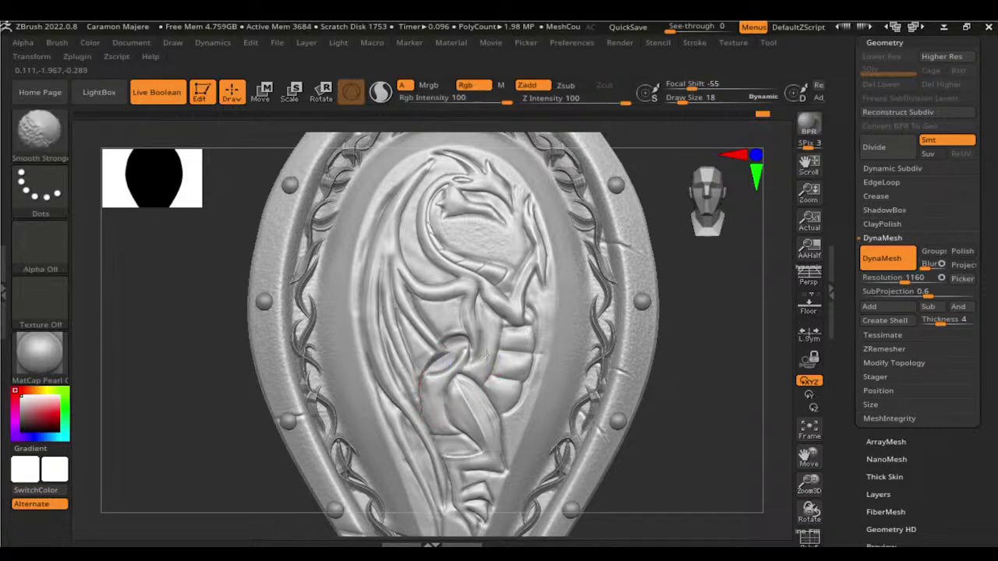
mouse_move(702, 364)
mouse_down()
mouse_move(729, 346)
mouse_move(680, 339)
mouse_move(675, 347)
mouse_up()
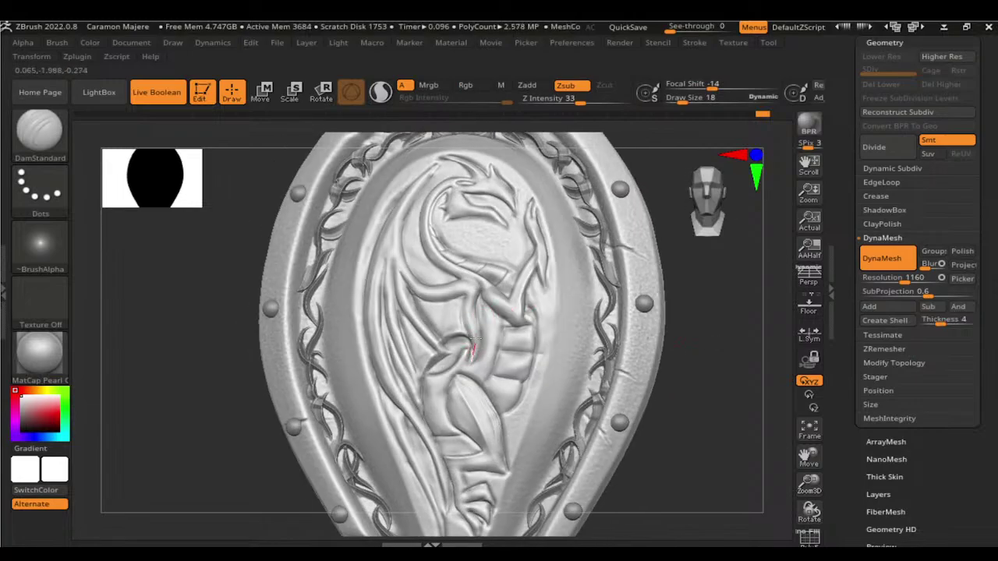
drag(468, 316, 478, 363)
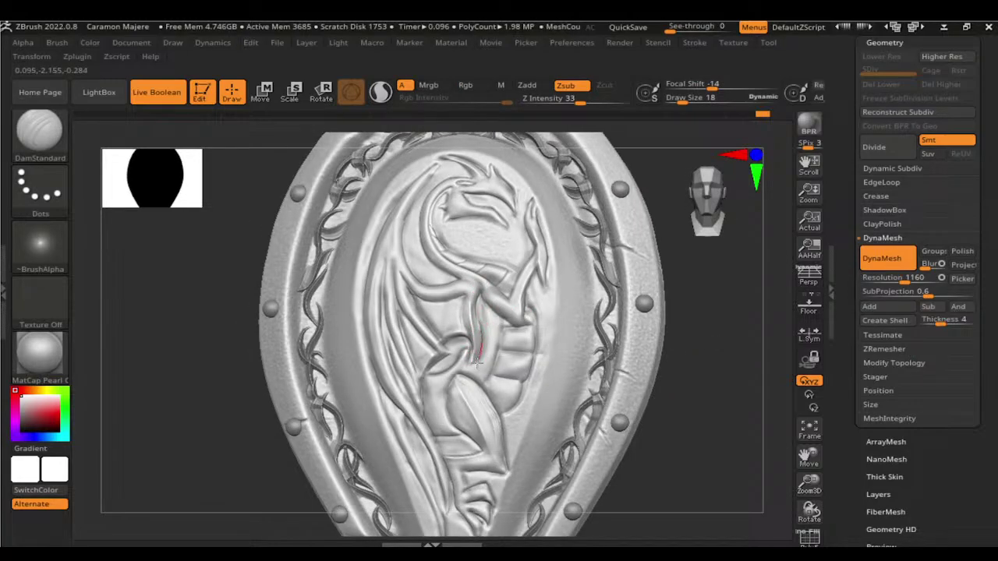
mouse_move(704, 379)
mouse_down()
mouse_move(652, 372)
mouse_move(750, 367)
mouse_move(647, 350)
mouse_up()
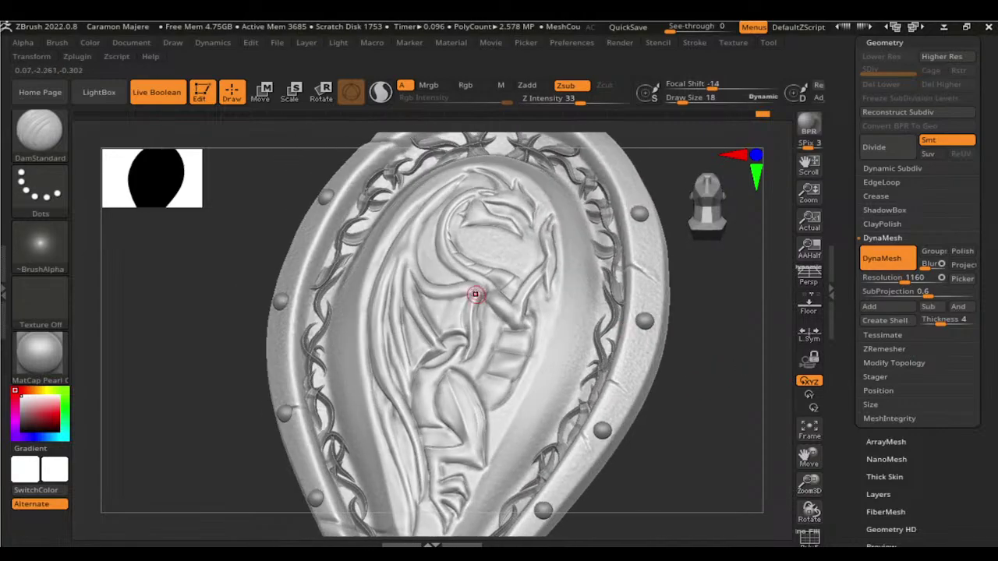
alt+drag(474, 308, 471, 347)
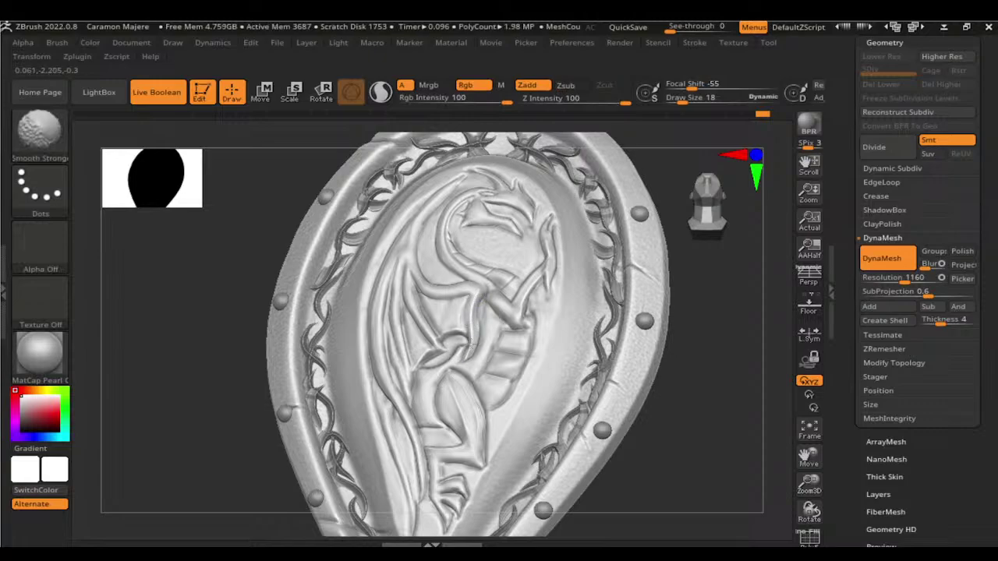
Step: Add small grooves into the dragon and smooth the strokes, viewing the shield from the front
drag(704, 363, 474, 301)
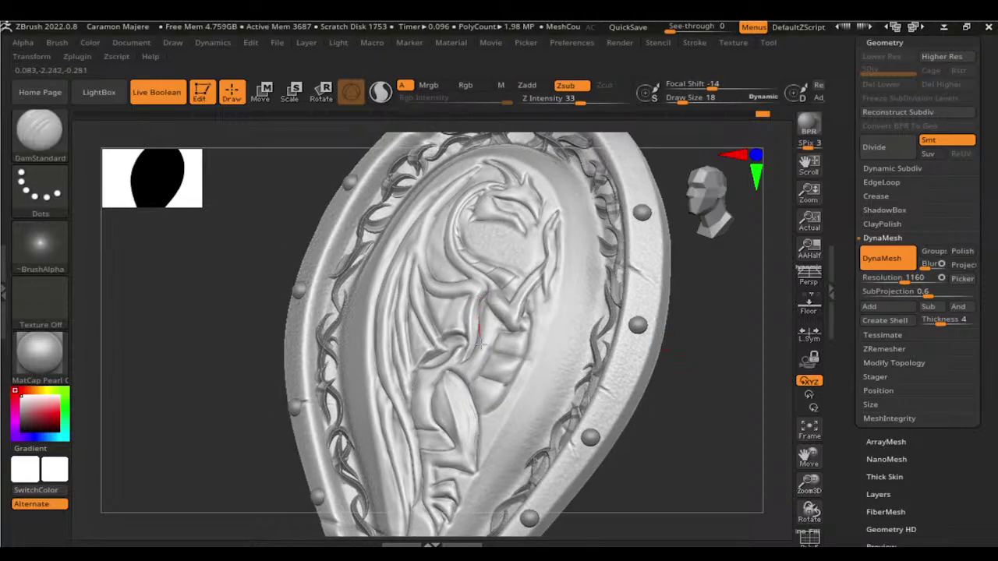
right_drag(479, 340, 479, 292)
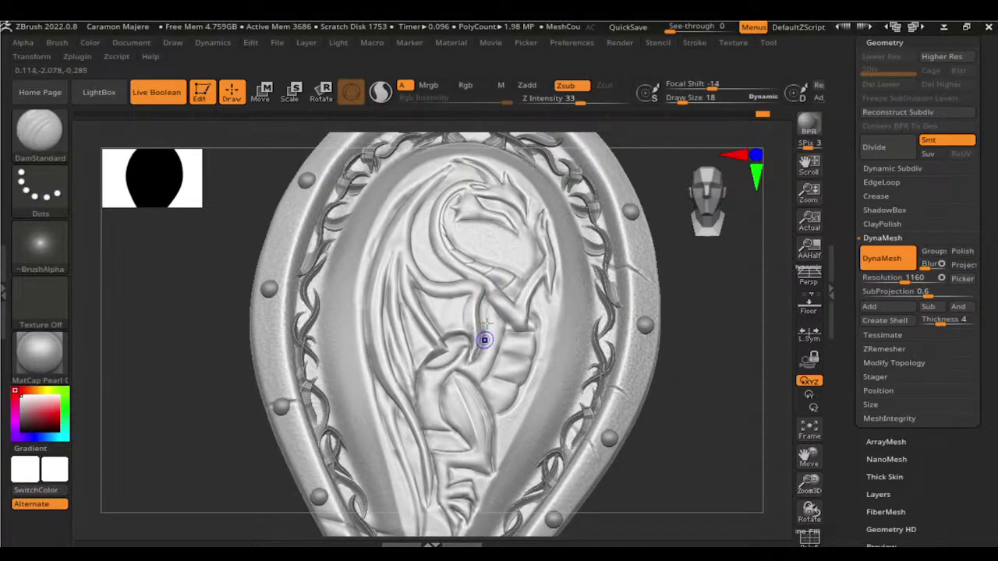
alt+drag(487, 323, 496, 307)
drag(709, 361, 550, 313)
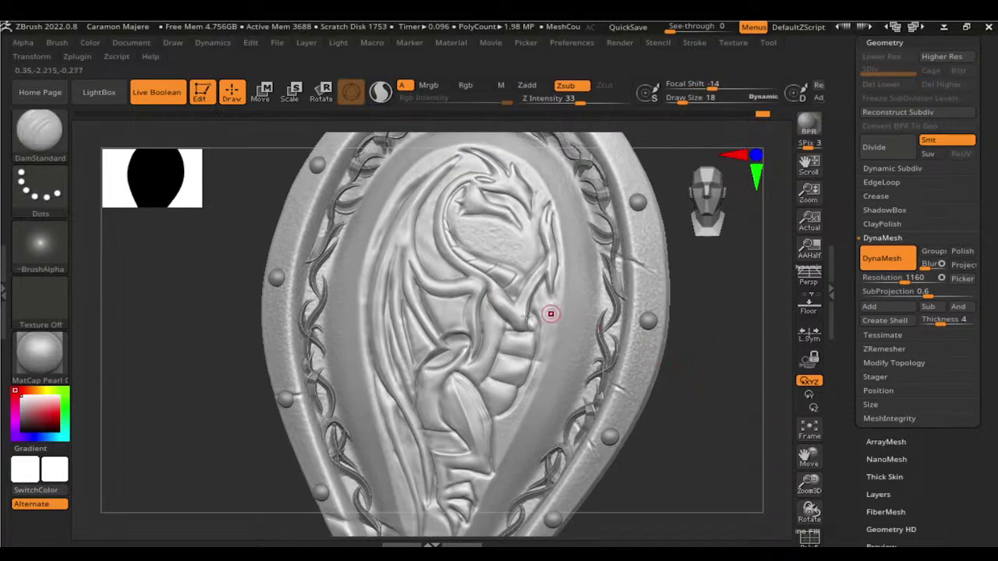
drag(711, 363, 701, 323)
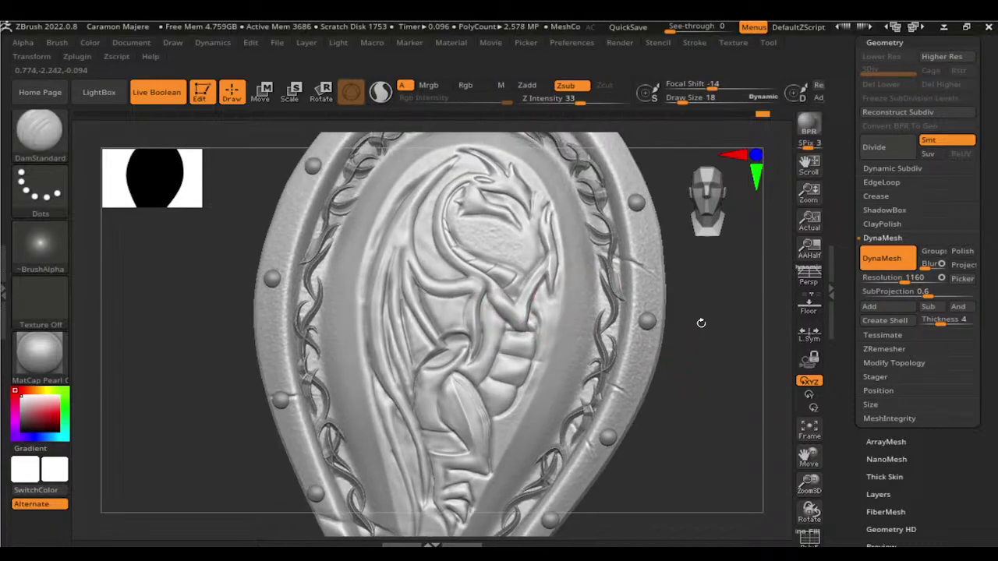
key(shift)
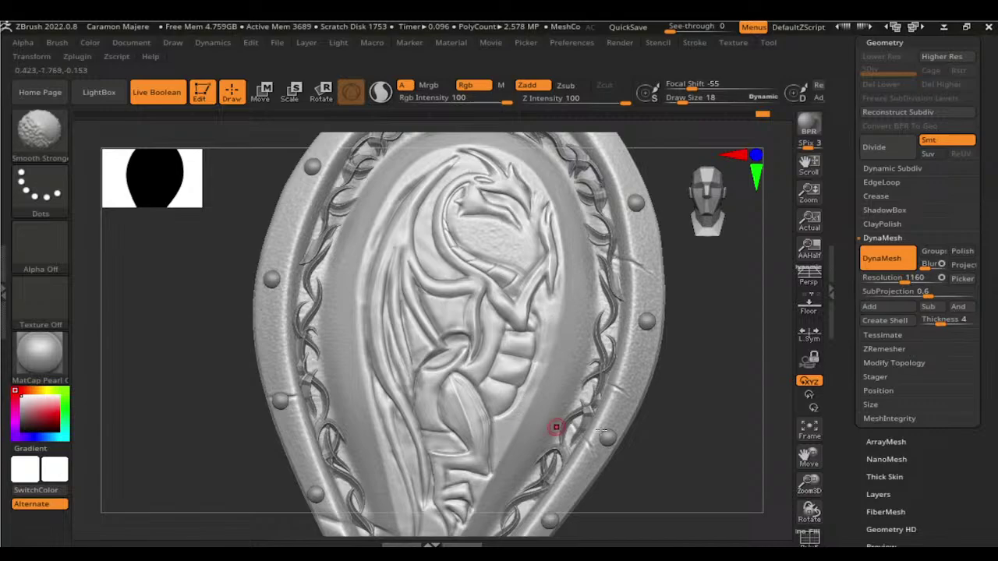
shift+drag(553, 424, 720, 374)
key(shift)
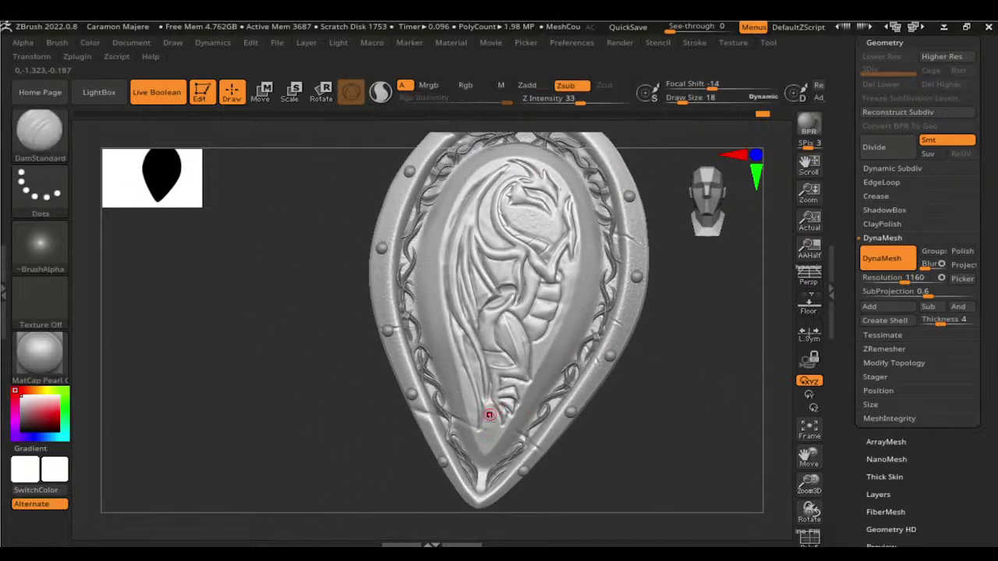
key(shift)
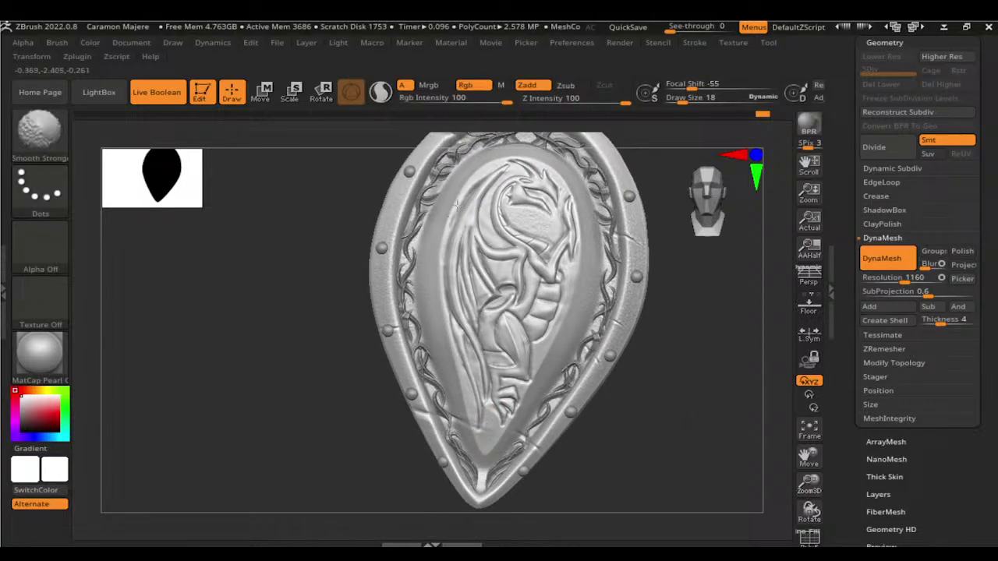
key(shift)
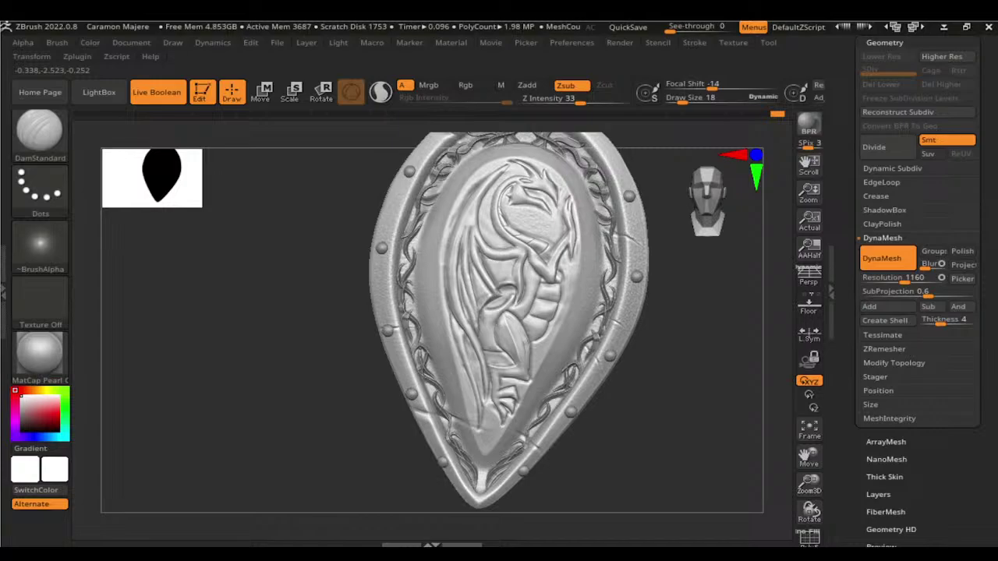
Step: Scratch the lower inner panel near the bottom tip with XMD_MetalScratch at Draw Size 50
key(b)
key(m)
key(s)
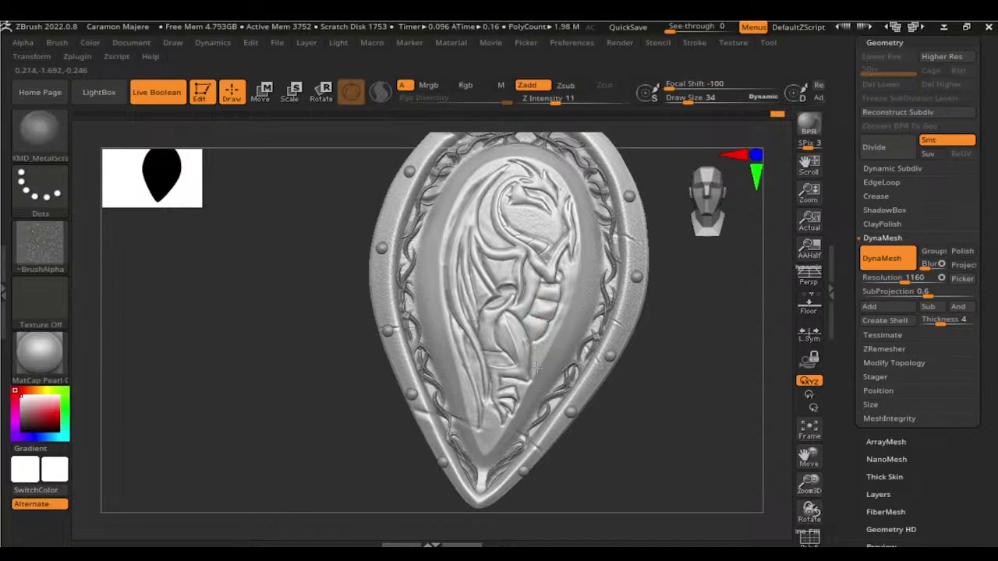
key(])
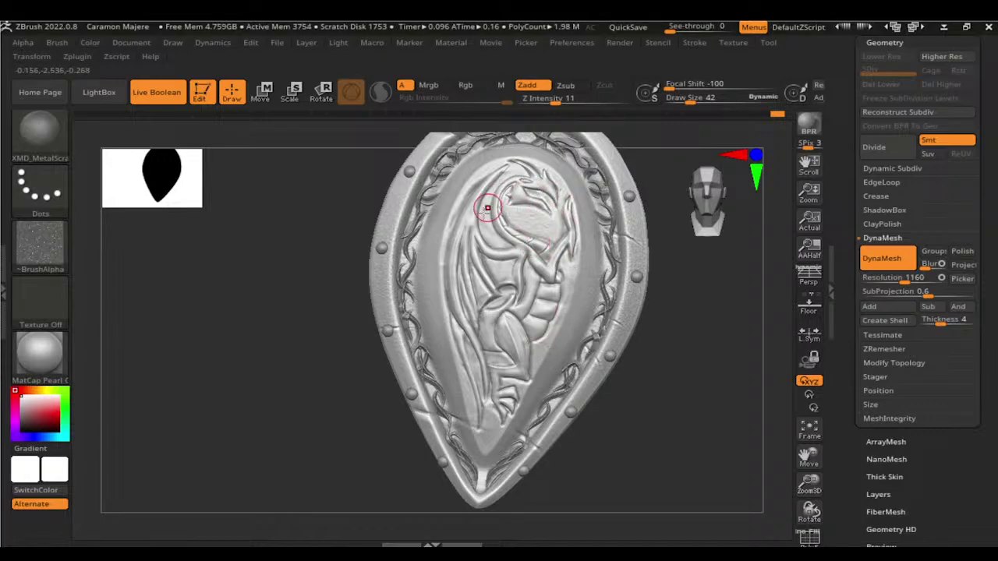
key(bracketright)
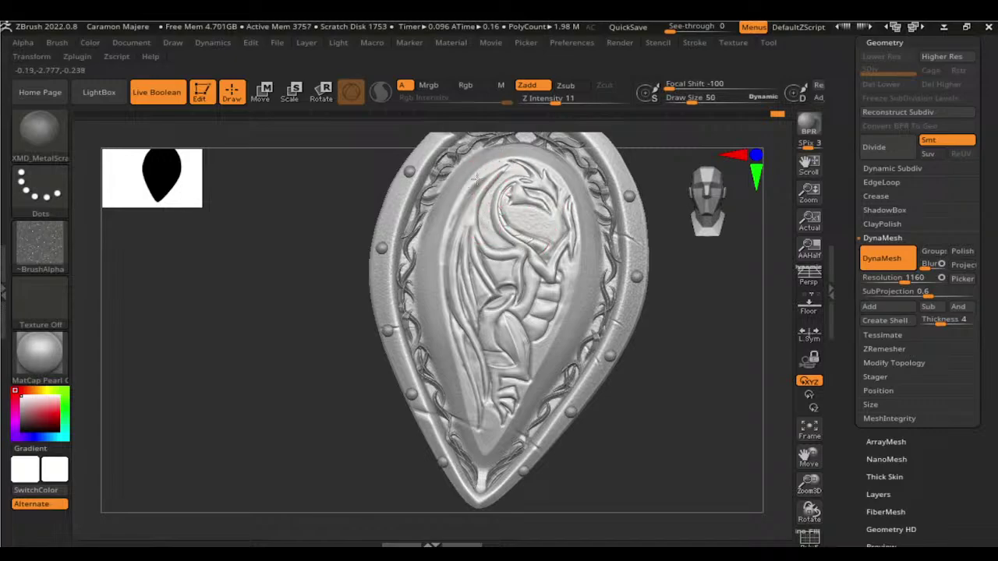
drag(491, 437, 487, 451)
mouse_move(635, 383)
mouse_down()
mouse_move(653, 403)
mouse_move(720, 414)
mouse_move(648, 401)
mouse_move(673, 379)
mouse_move(495, 378)
mouse_move(702, 390)
mouse_move(581, 326)
mouse_up()
Step: Select another subtool and Ctrl-click with MaskPen to change the mask on the tip ornaments
alt+click(539, 328)
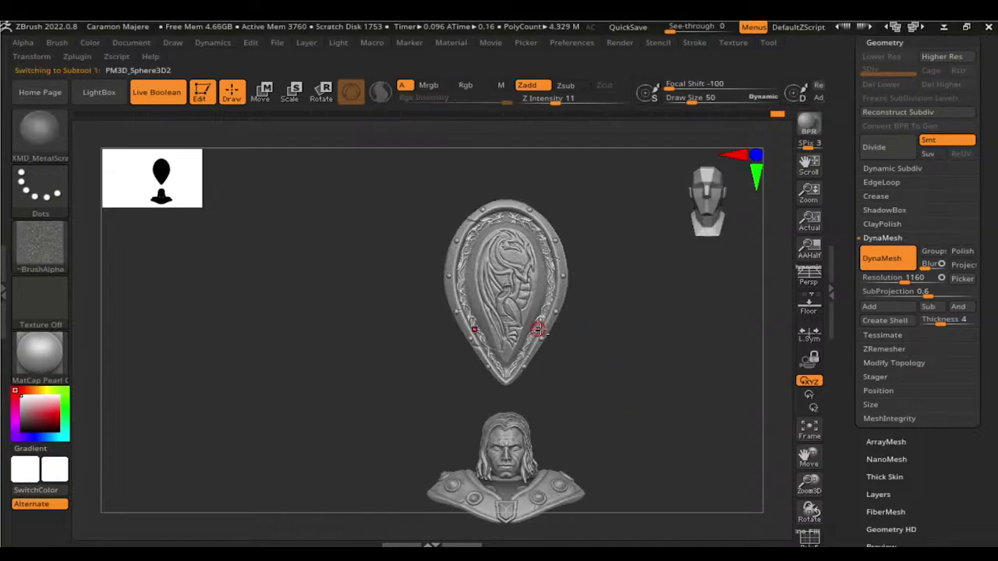
drag(643, 362, 591, 349)
key(b)
key(c)
key(b)
mouse_move(617, 370)
shift+right_down()
mouse_move(576, 365)
mouse_move(769, 383)
mouse_move(635, 377)
mouse_move(684, 368)
mouse_move(568, 374)
shift+right_up()
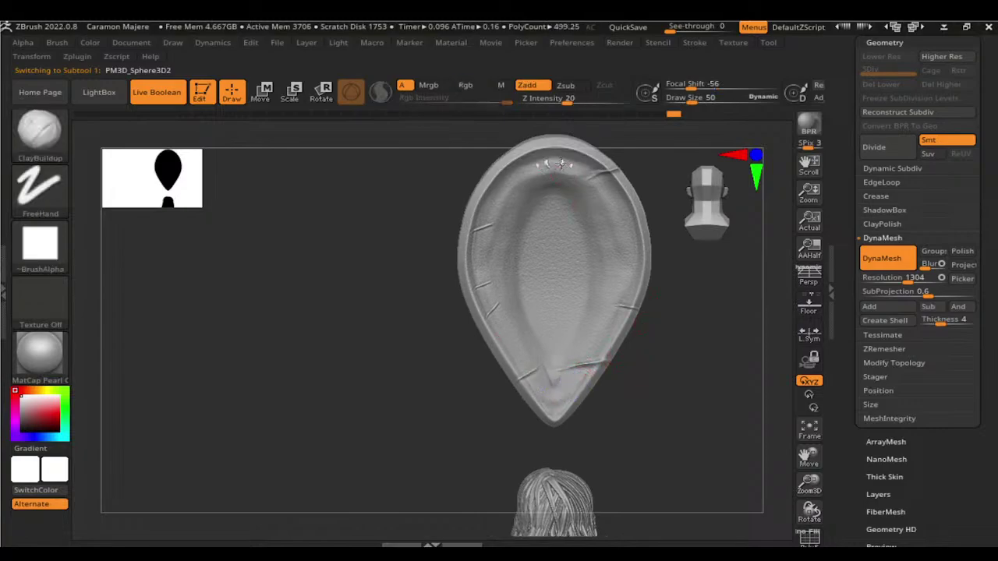
mouse_move(676, 336)
shift+right_down()
mouse_move(715, 367)
mouse_move(606, 356)
mouse_move(621, 355)
mouse_move(735, 442)
mouse_move(753, 409)
mouse_move(655, 306)
shift+right_up()
mouse_move(693, 379)
right_down()
mouse_move(655, 383)
mouse_move(693, 383)
right_up()
key(ctrl)
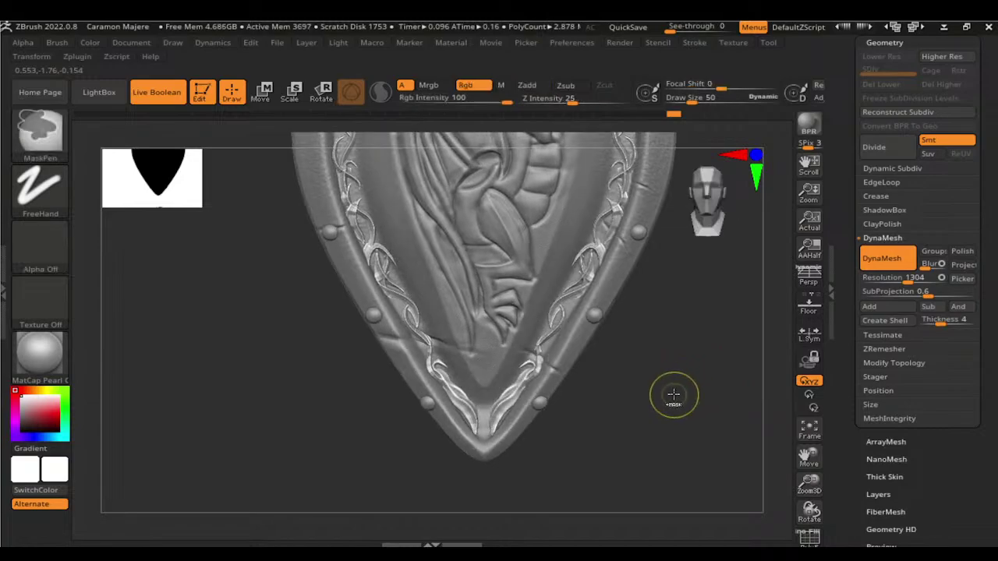
ctrl+click(674, 397)
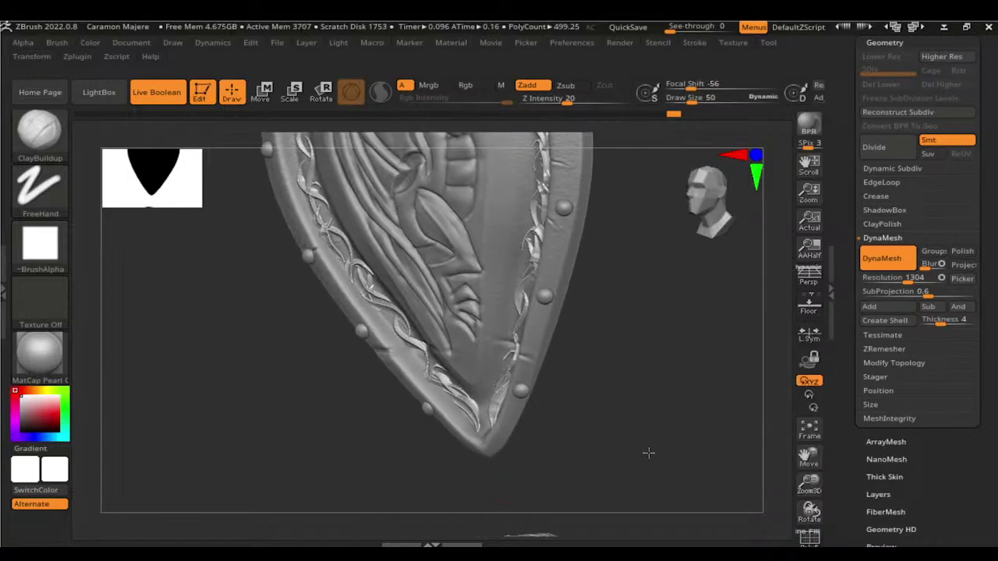
Step: Zoom out to show shield and bust, and start saving over the existing project file
mouse_move(696, 438)
mouse_down()
mouse_move(664, 441)
mouse_move(575, 407)
mouse_move(568, 348)
mouse_move(492, 263)
mouse_up()
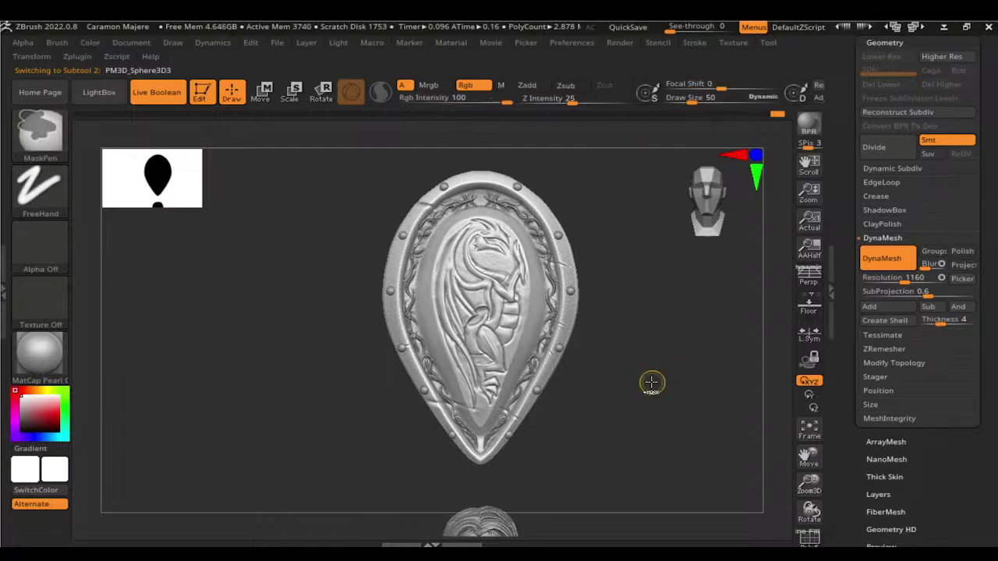
key(ctrl+s)
click(633, 410)
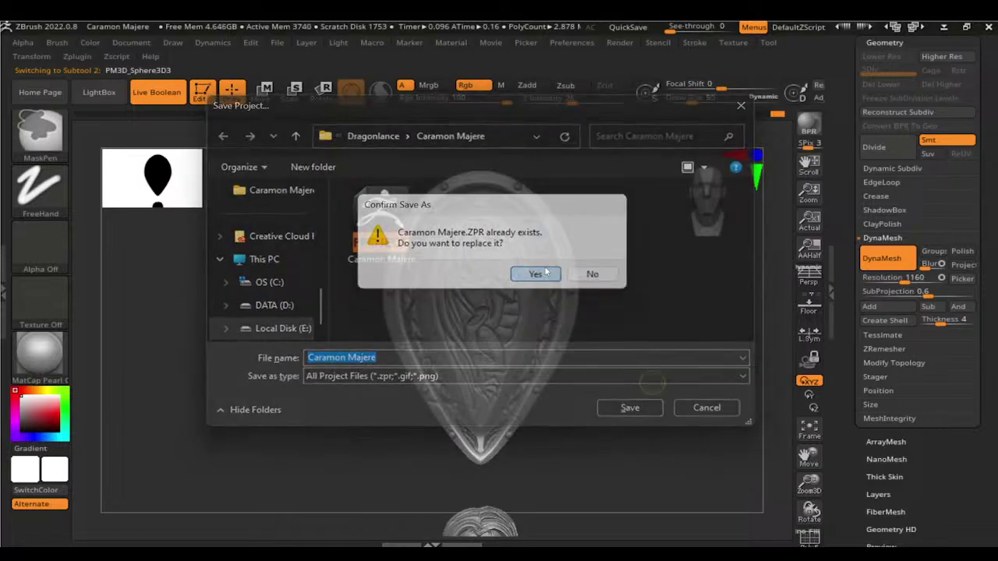
Step: Confirm replacing Caramon Majere.ZPR, then scroll the right tray down to the Subtool list
click(537, 275)
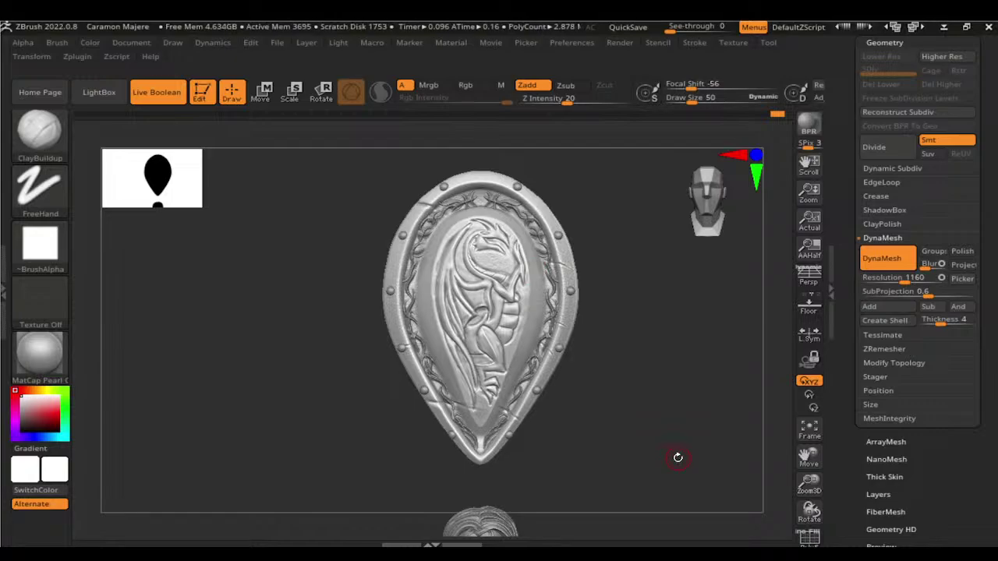
mouse_move(704, 446)
mouse_down()
mouse_move(653, 448)
mouse_move(672, 488)
mouse_up()
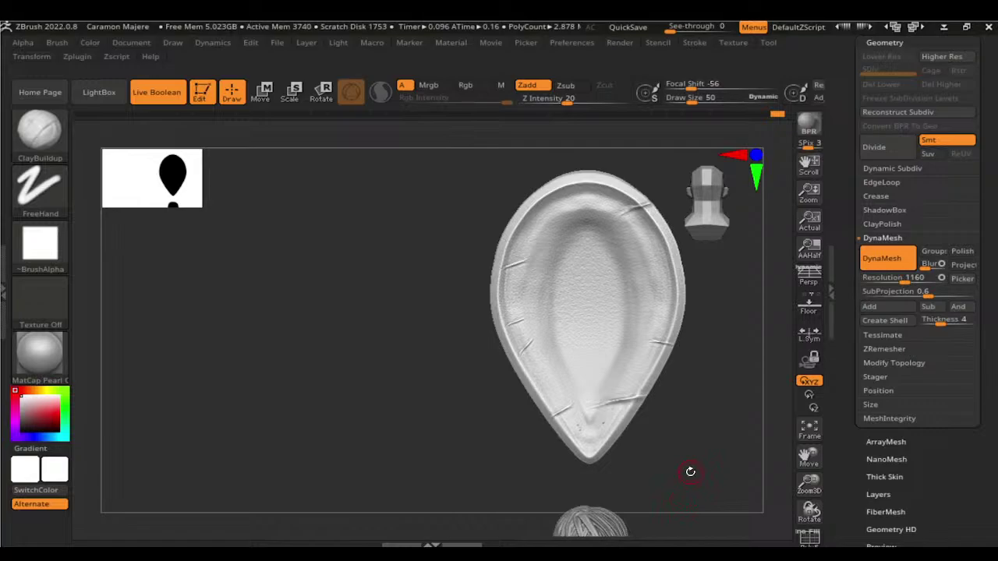
mouse_move(690, 472)
shift+mouse_down()
mouse_move(593, 424)
mouse_move(635, 357)
shift+mouse_up()
drag(857, 68, 858, 198)
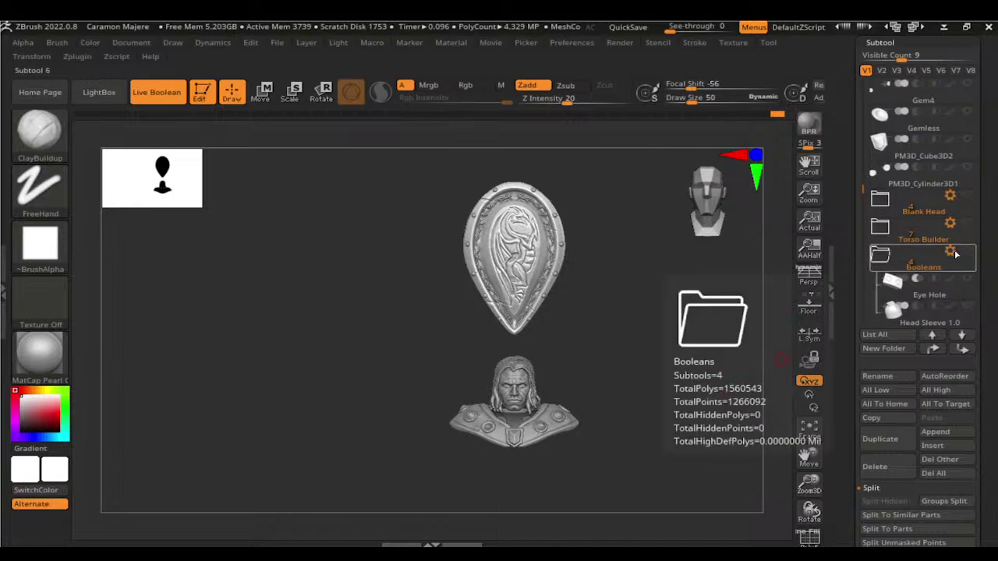
Step: Select the Bottom Half folder and make it visible to show the full armored torso
click(964, 305)
click(964, 306)
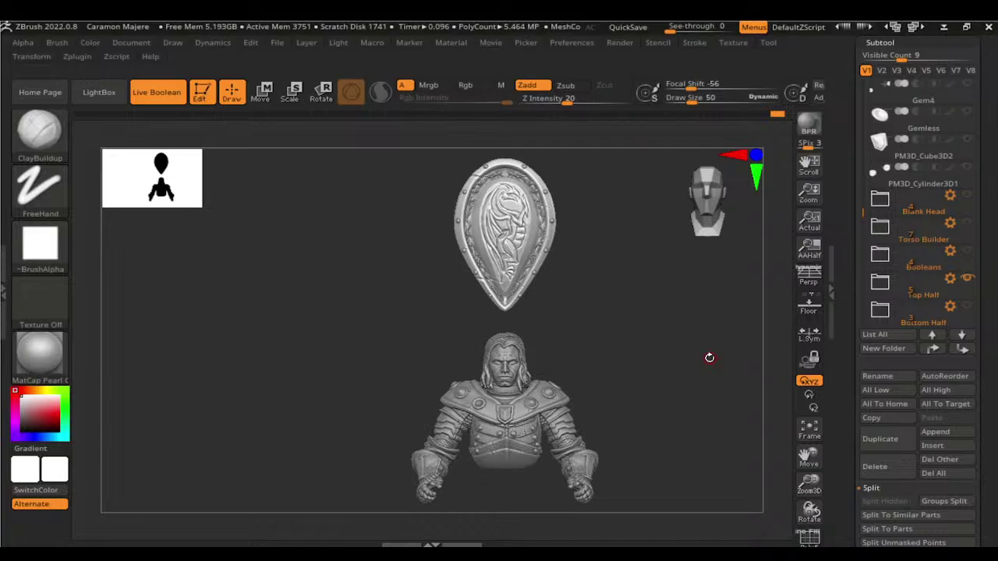
drag(708, 356, 694, 407)
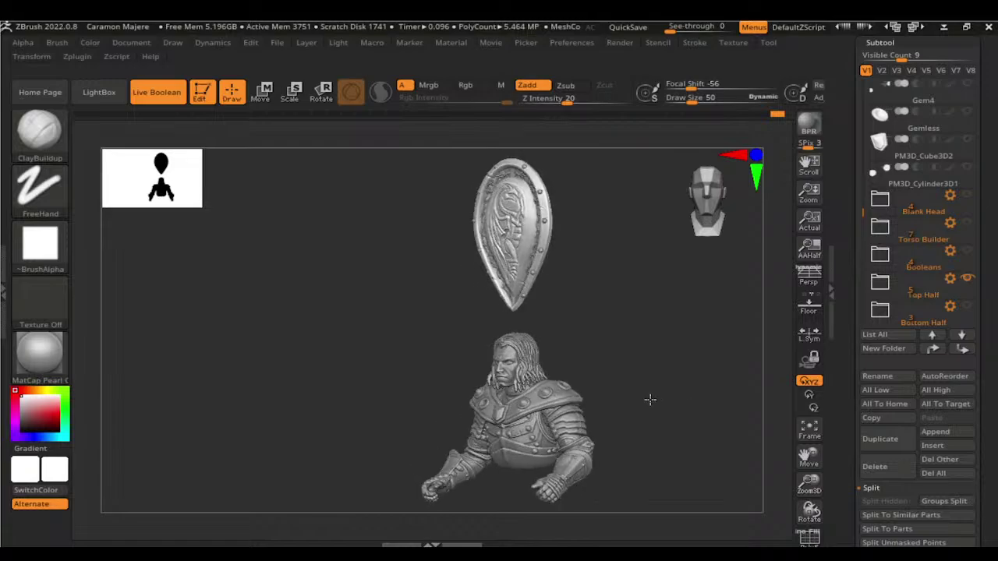
Step: Save the project, overwriting the existing project file
key(ctrl+s)
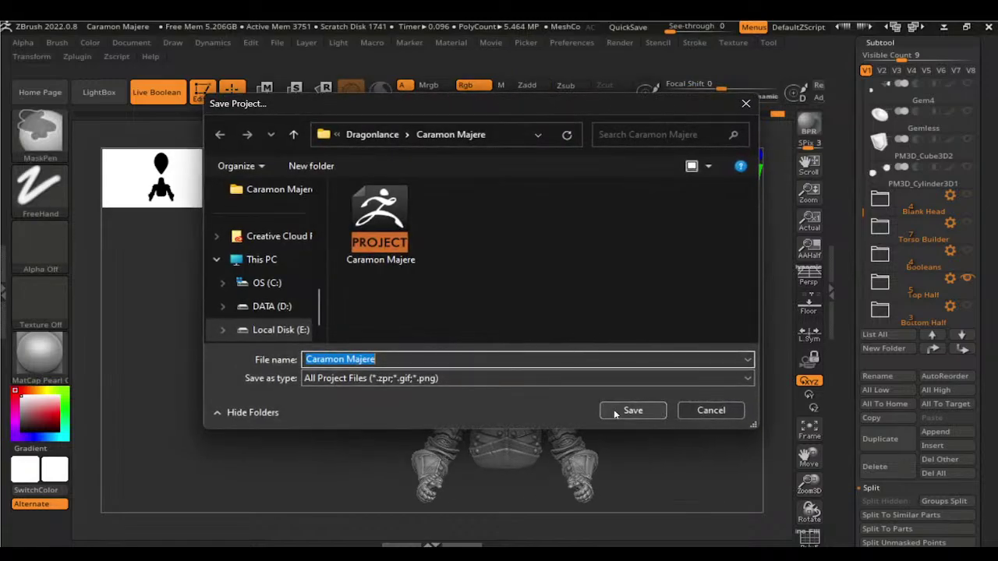
click(620, 409)
click(537, 274)
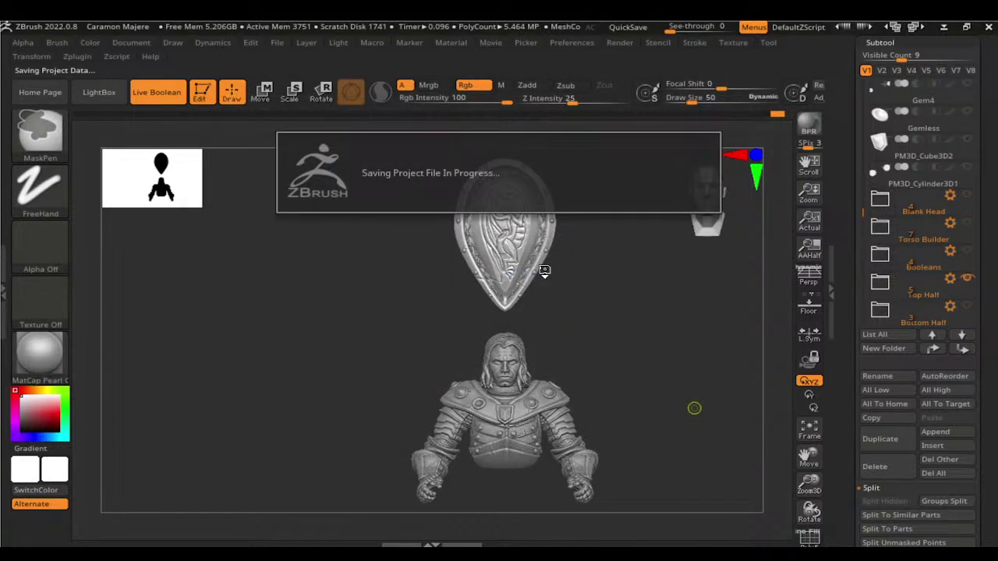